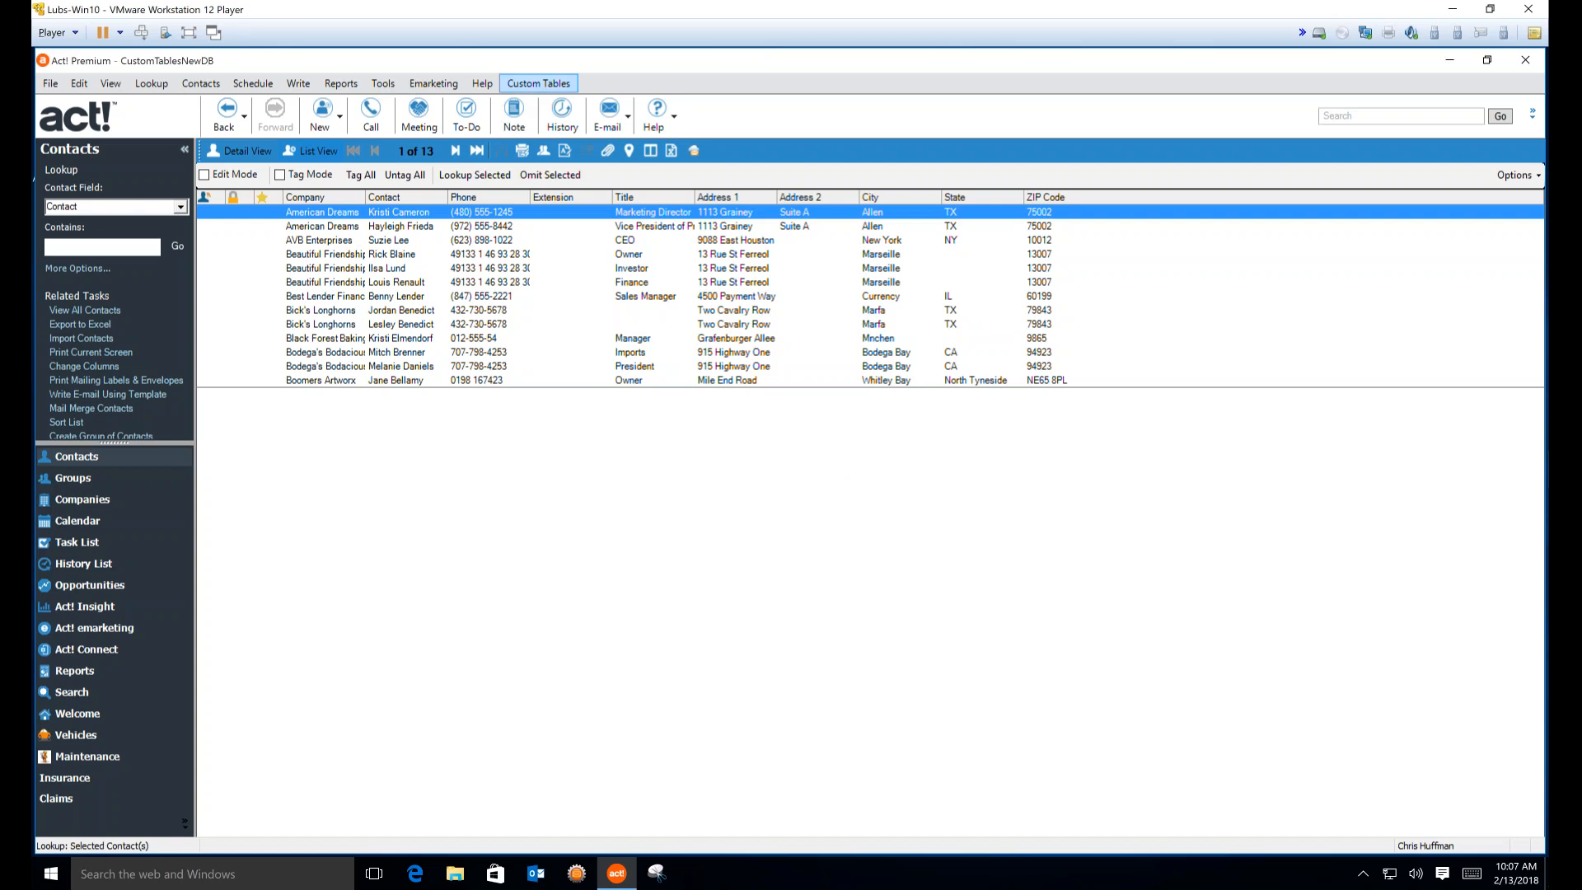
Open Manage Custom Tables from the Custom Tables menu
click(538, 83)
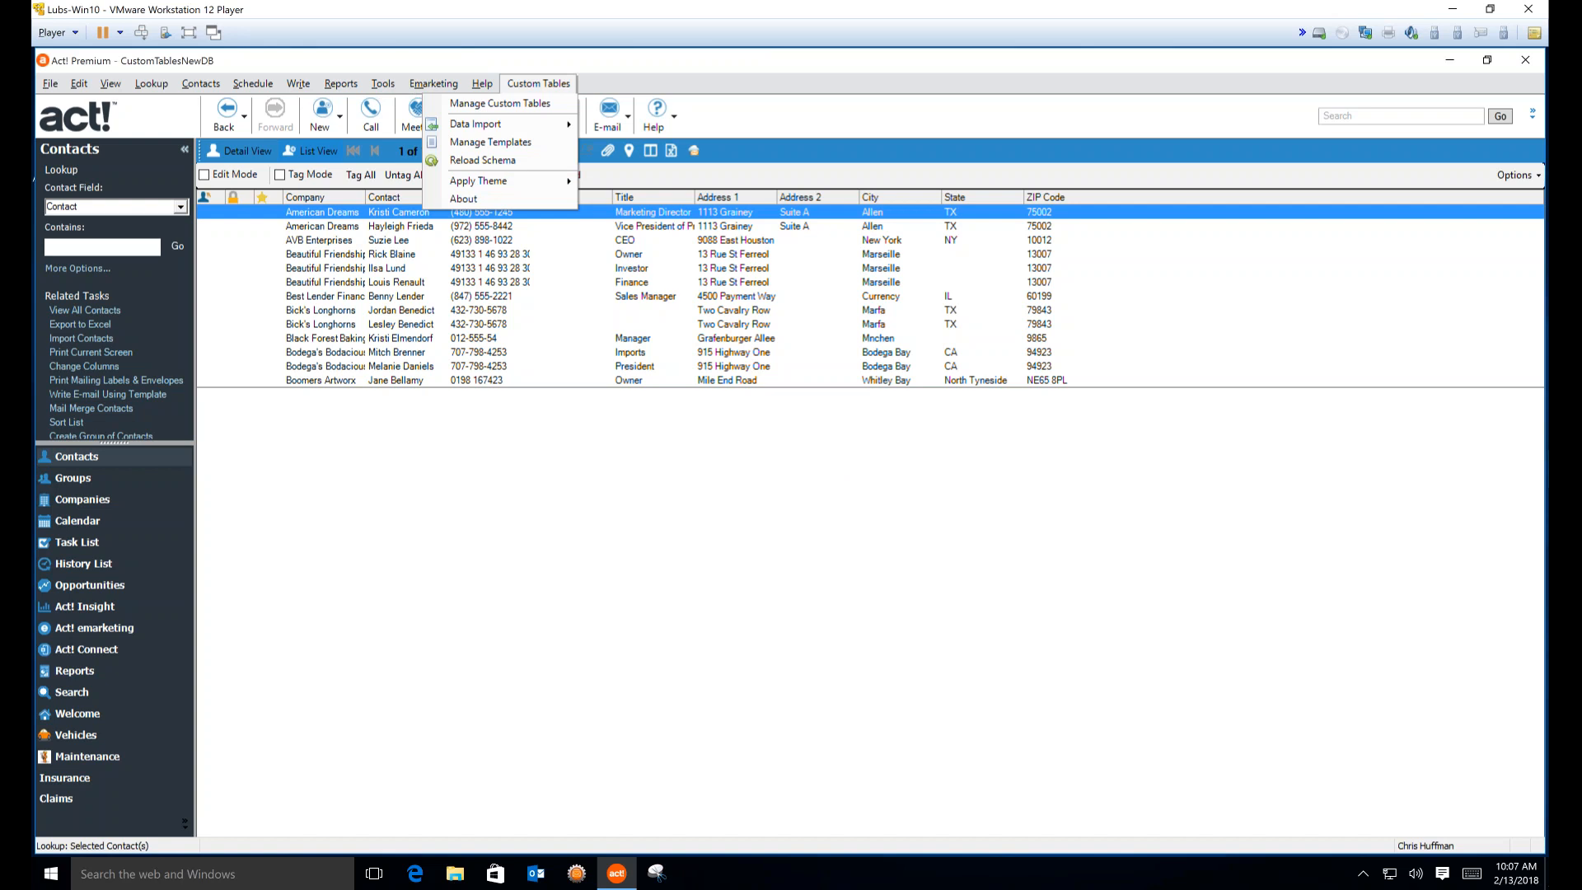
click(505, 105)
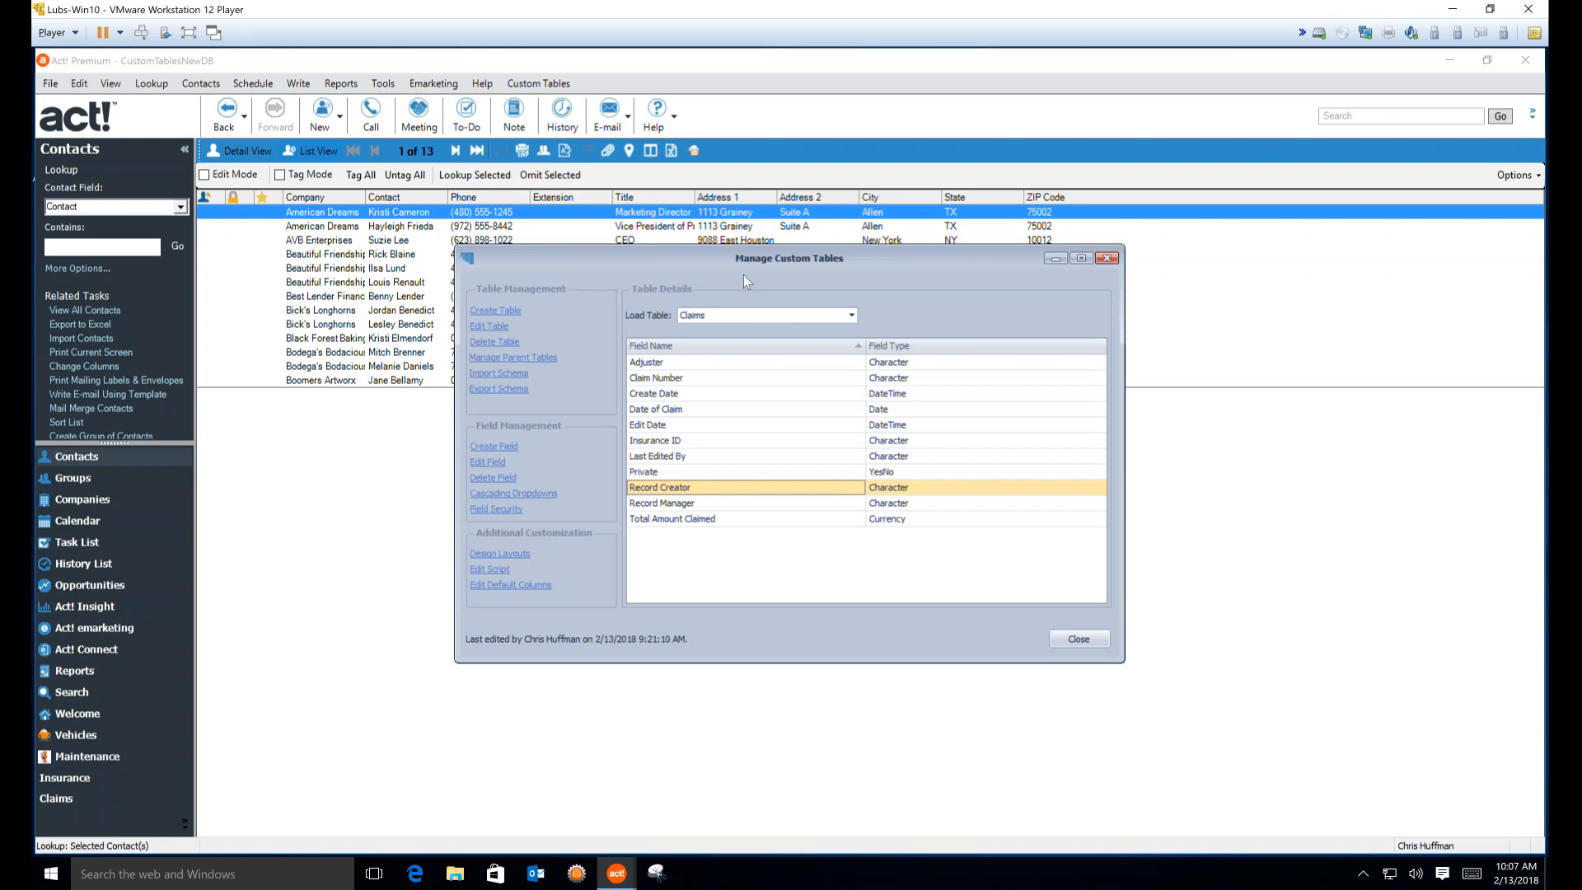
Load the Insurance table from the Load Table list to show its fields
click(741, 315)
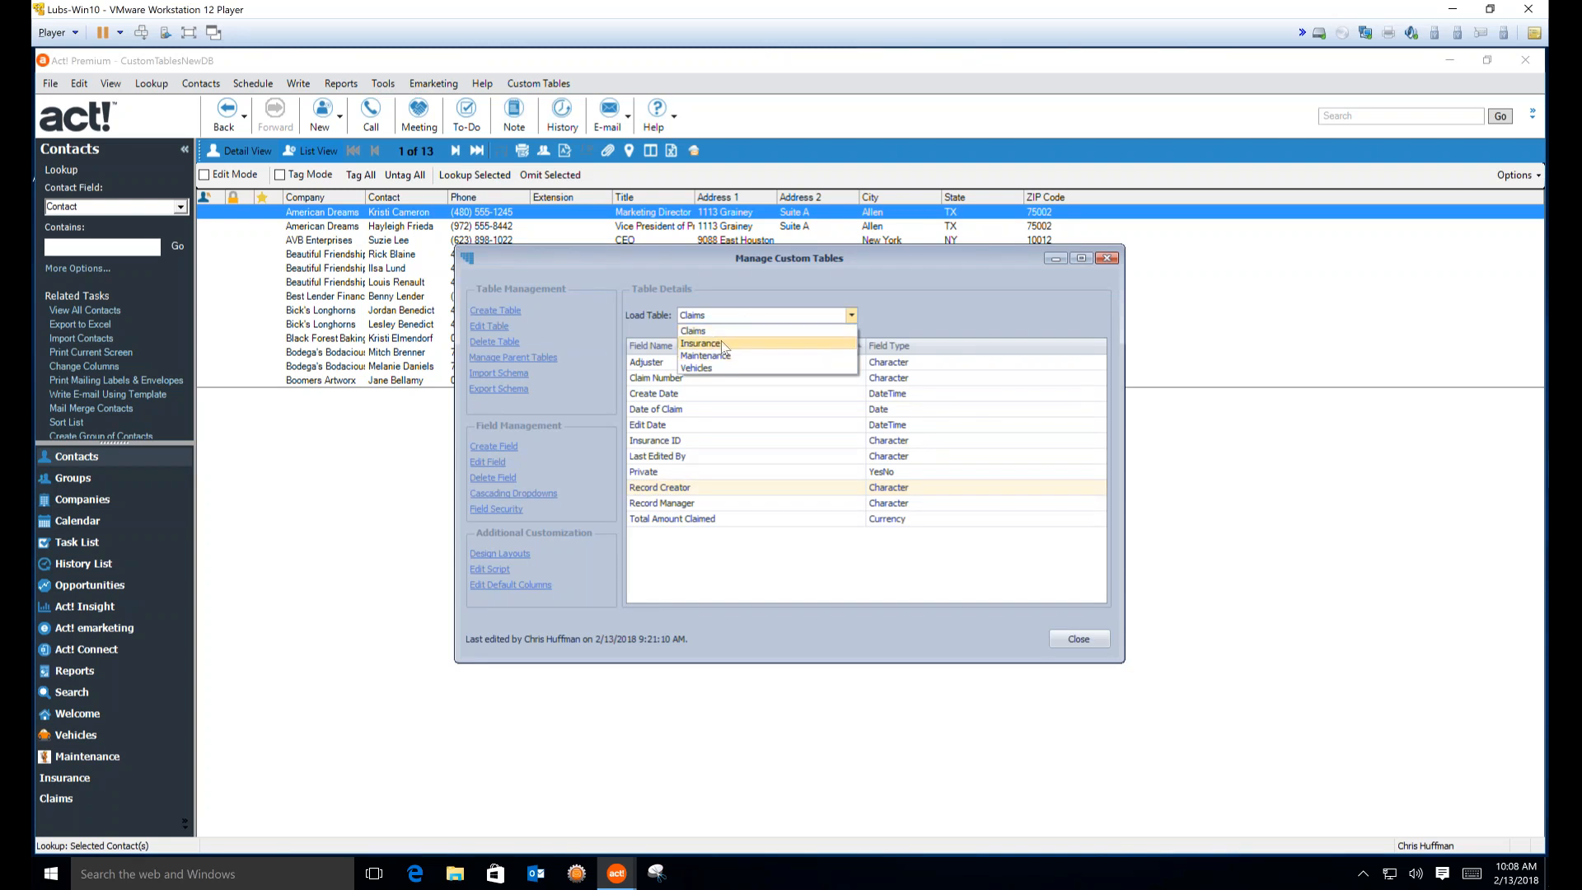
click(719, 342)
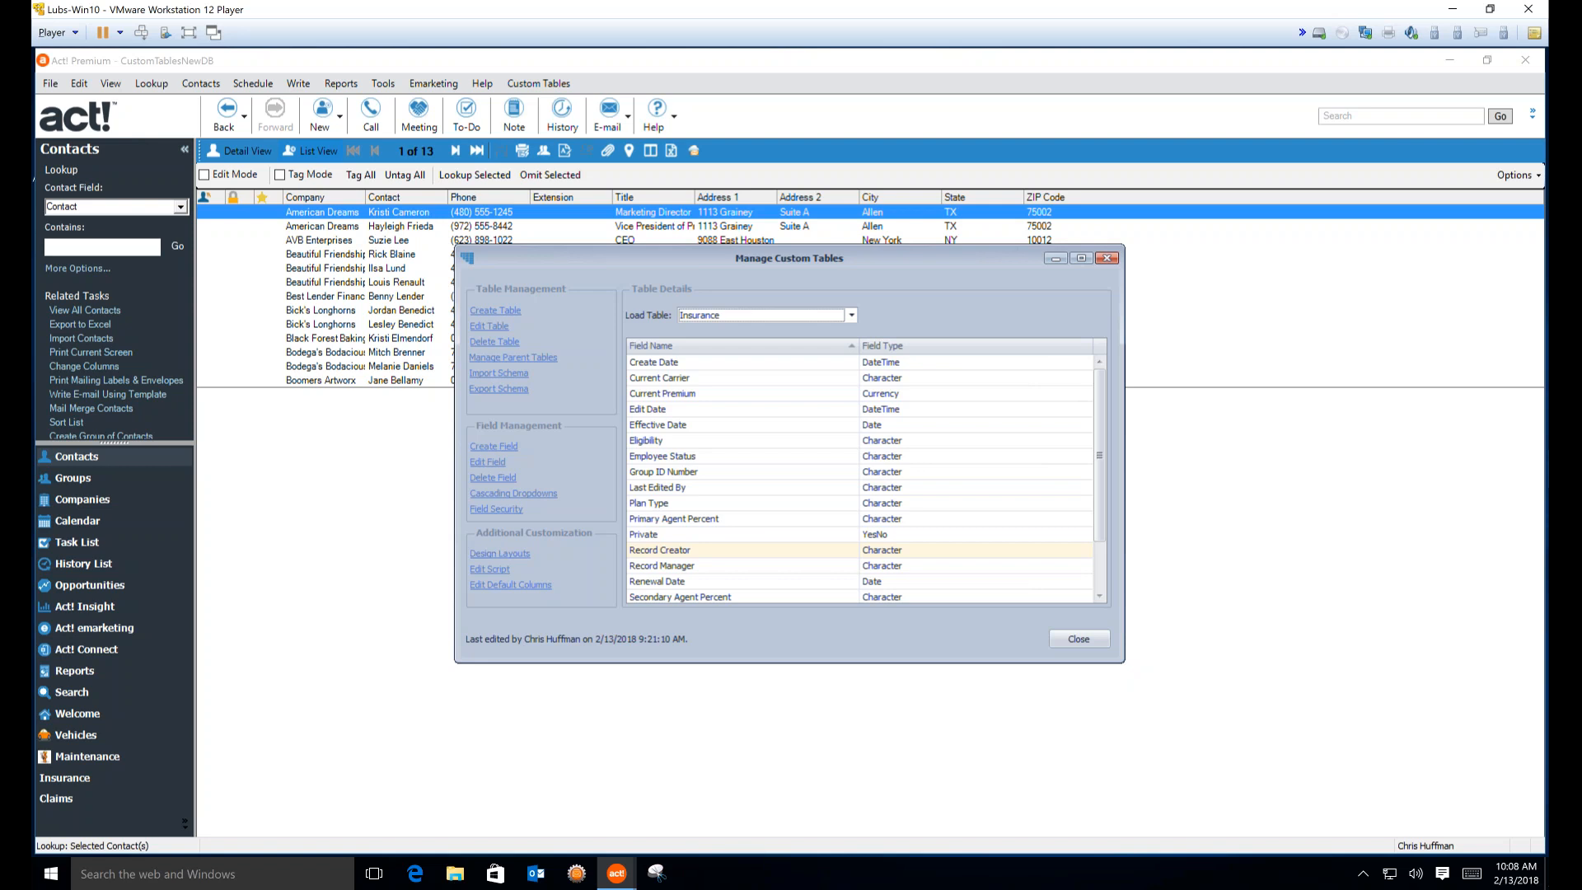
click(849, 315)
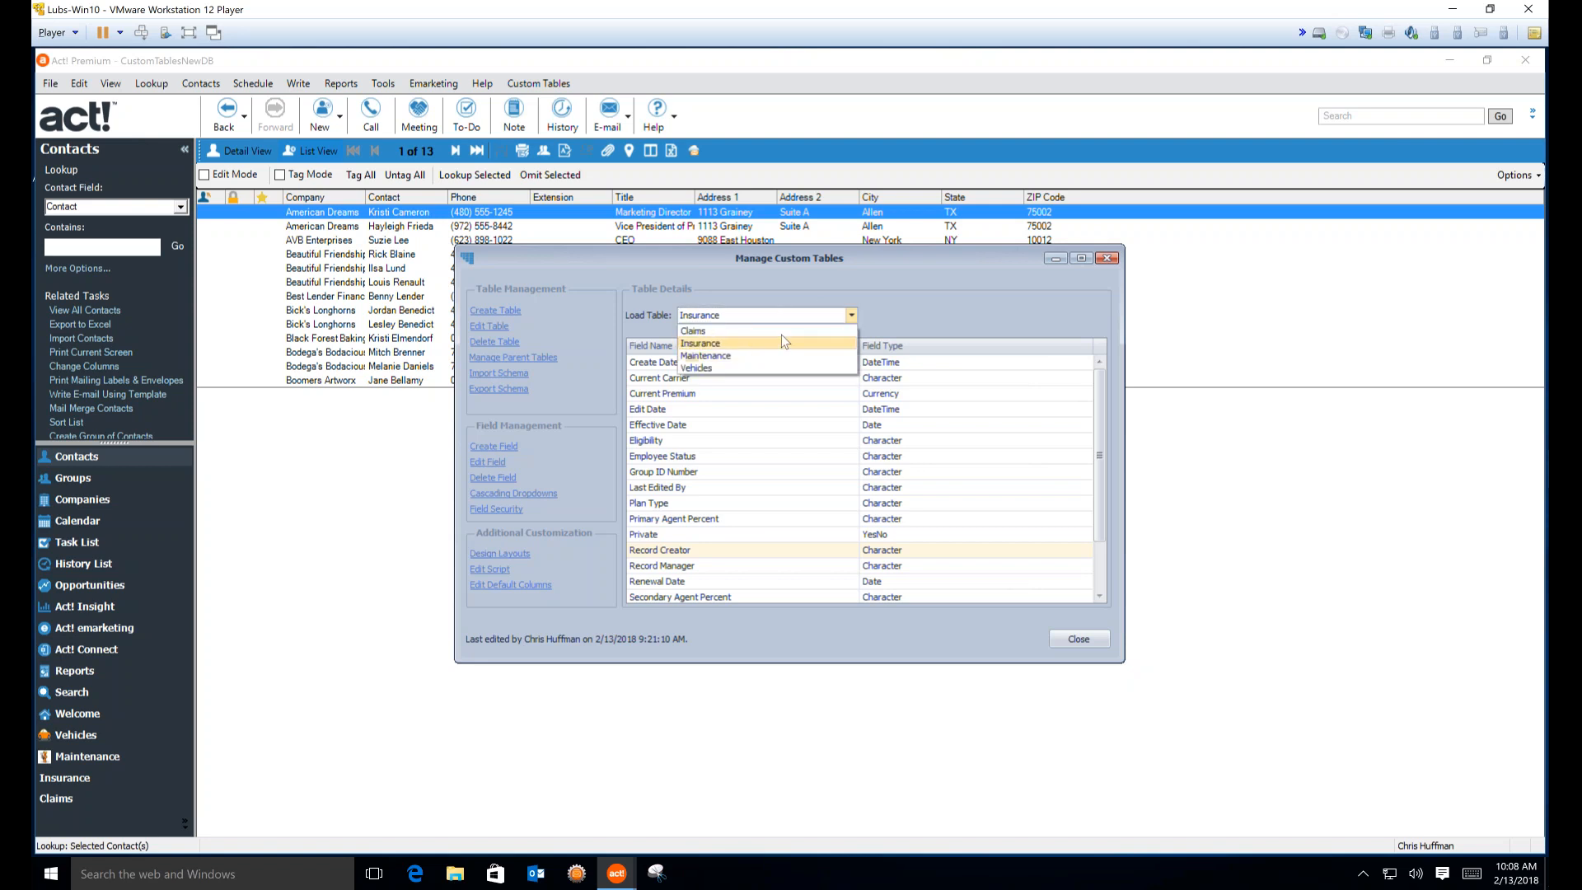
click(892, 283)
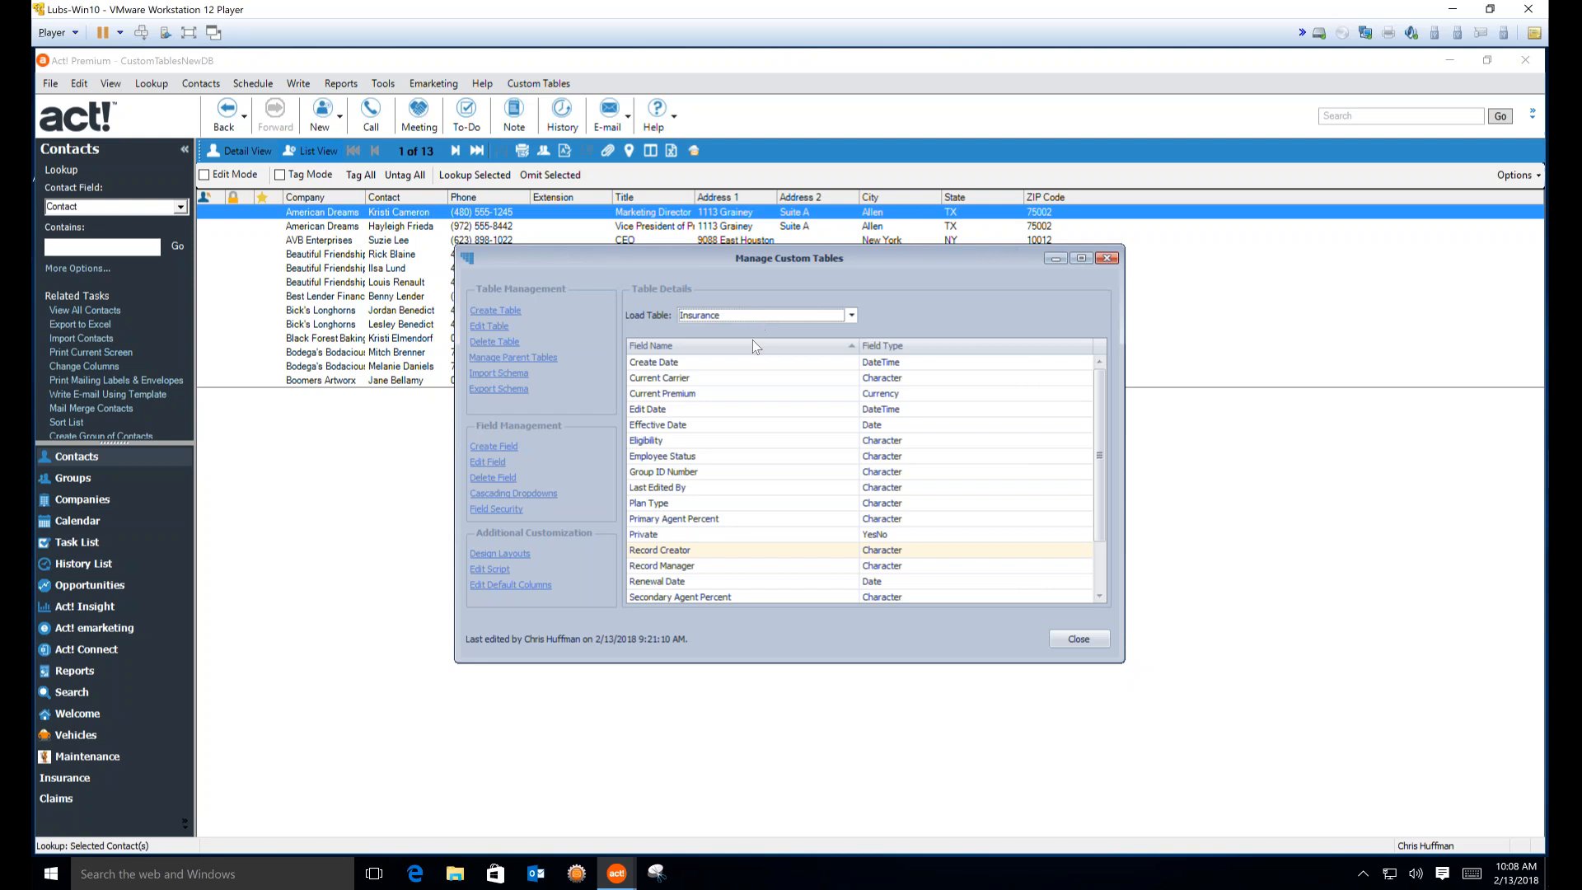
Open Design Layouts for the Insurance table and create a new layout
click(500, 553)
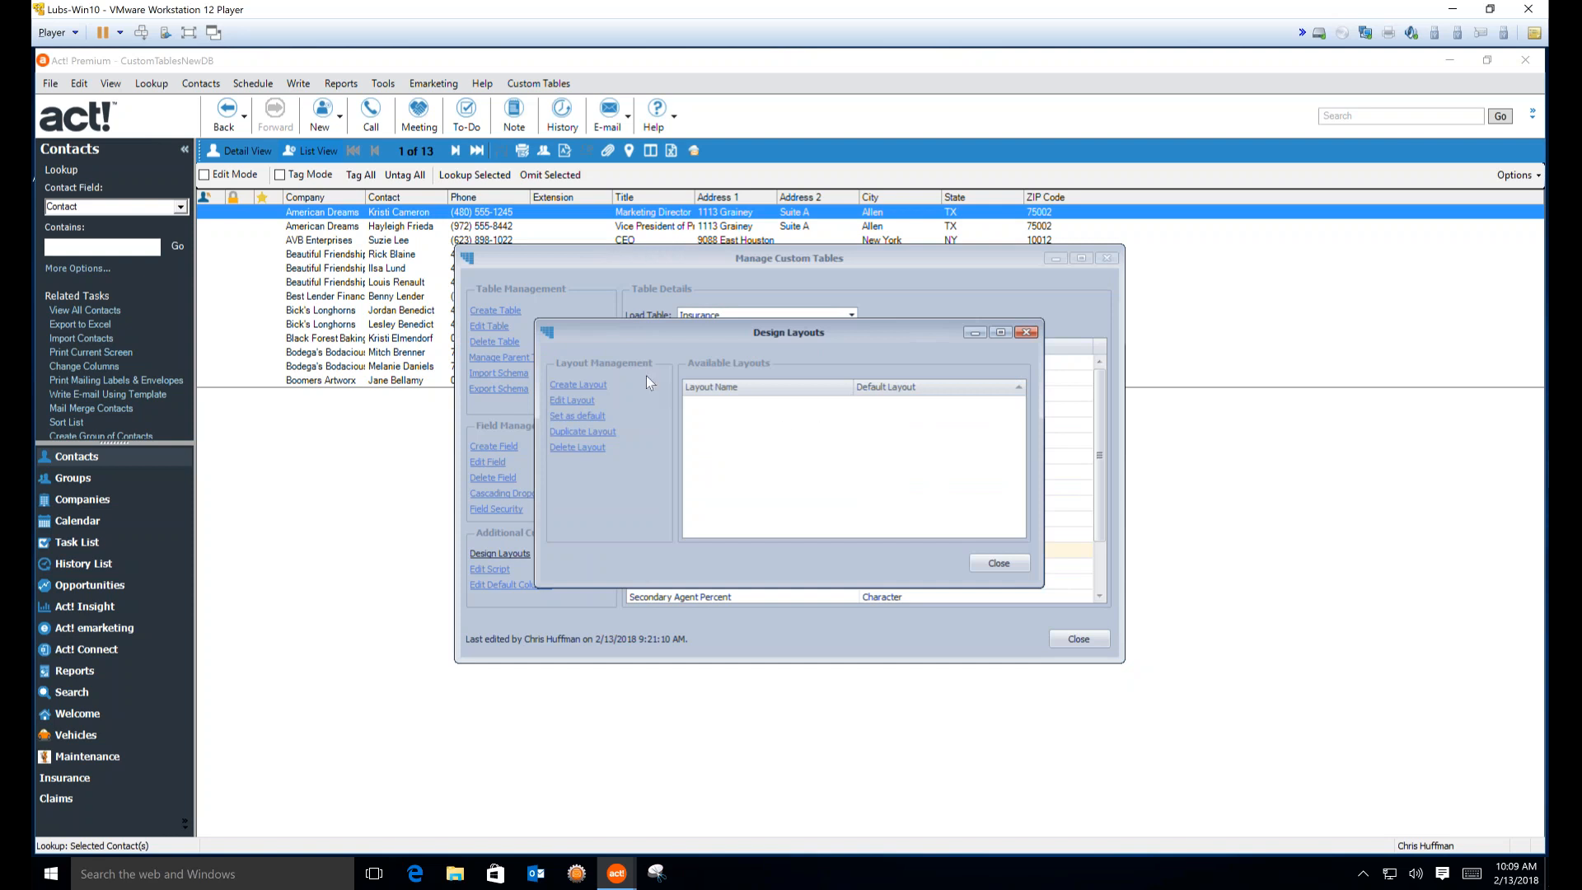
click(577, 387)
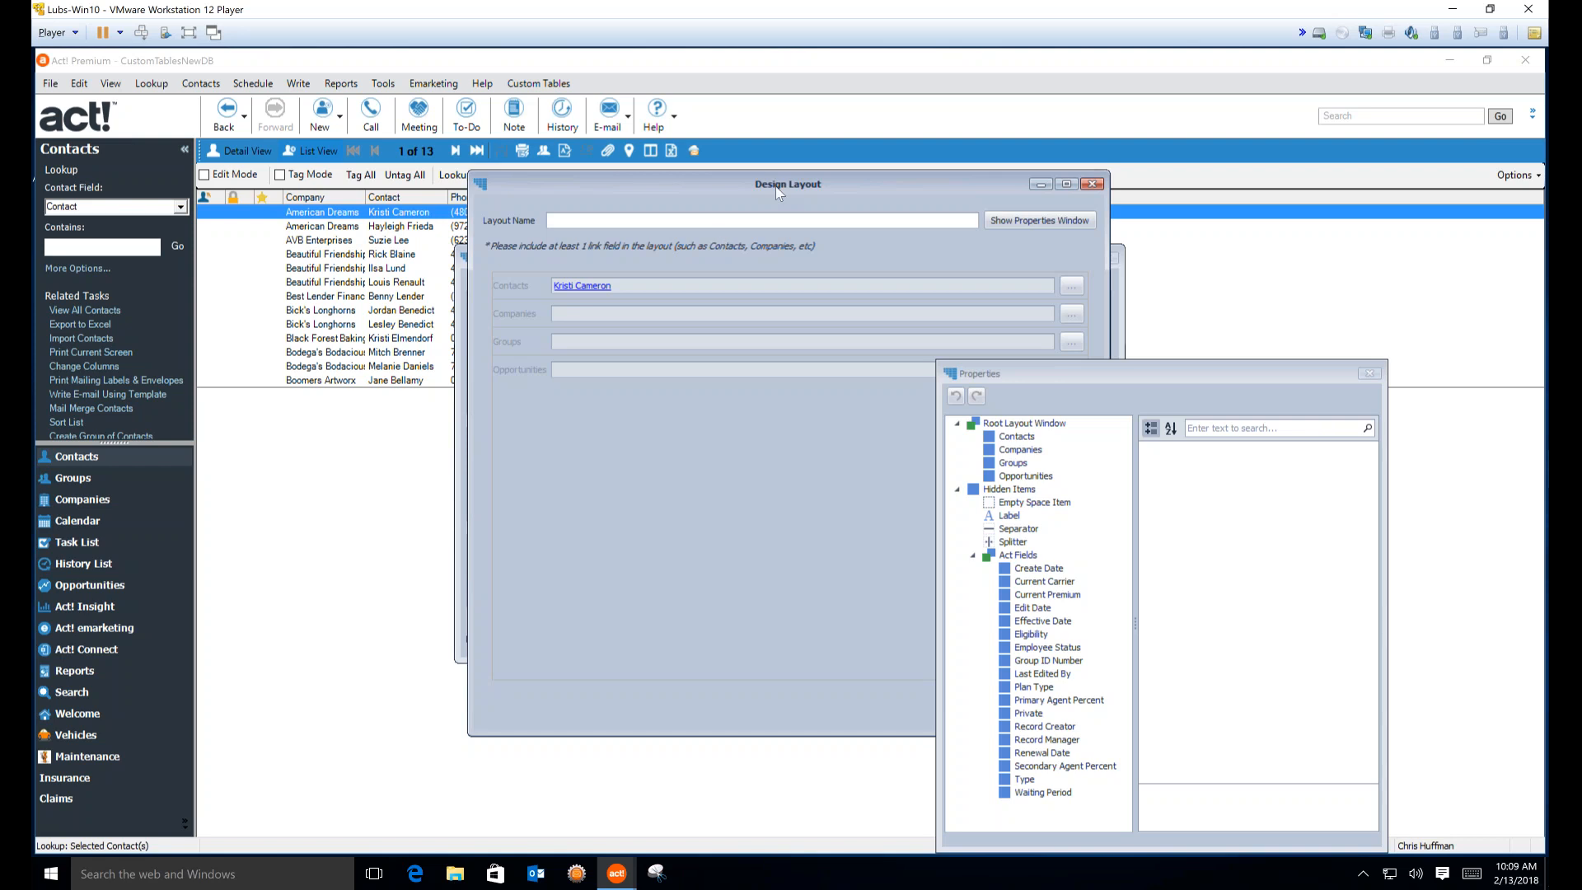
Move the layout designer left and Properties right, then enlarge the designer window
drag(776, 188, 355, 78)
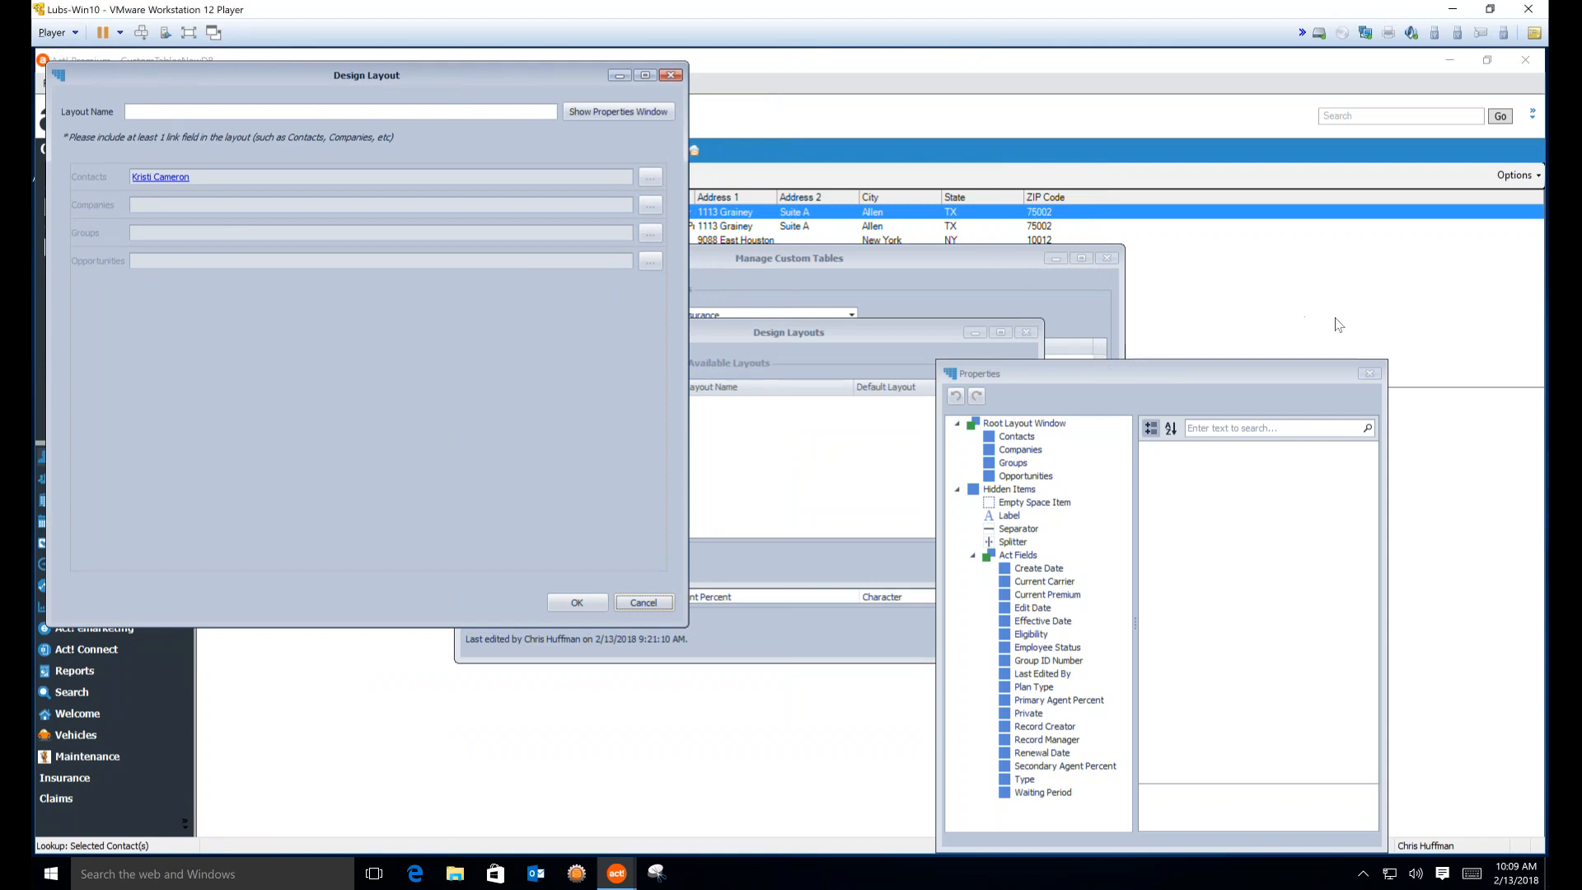
drag(1285, 373, 1433, 51)
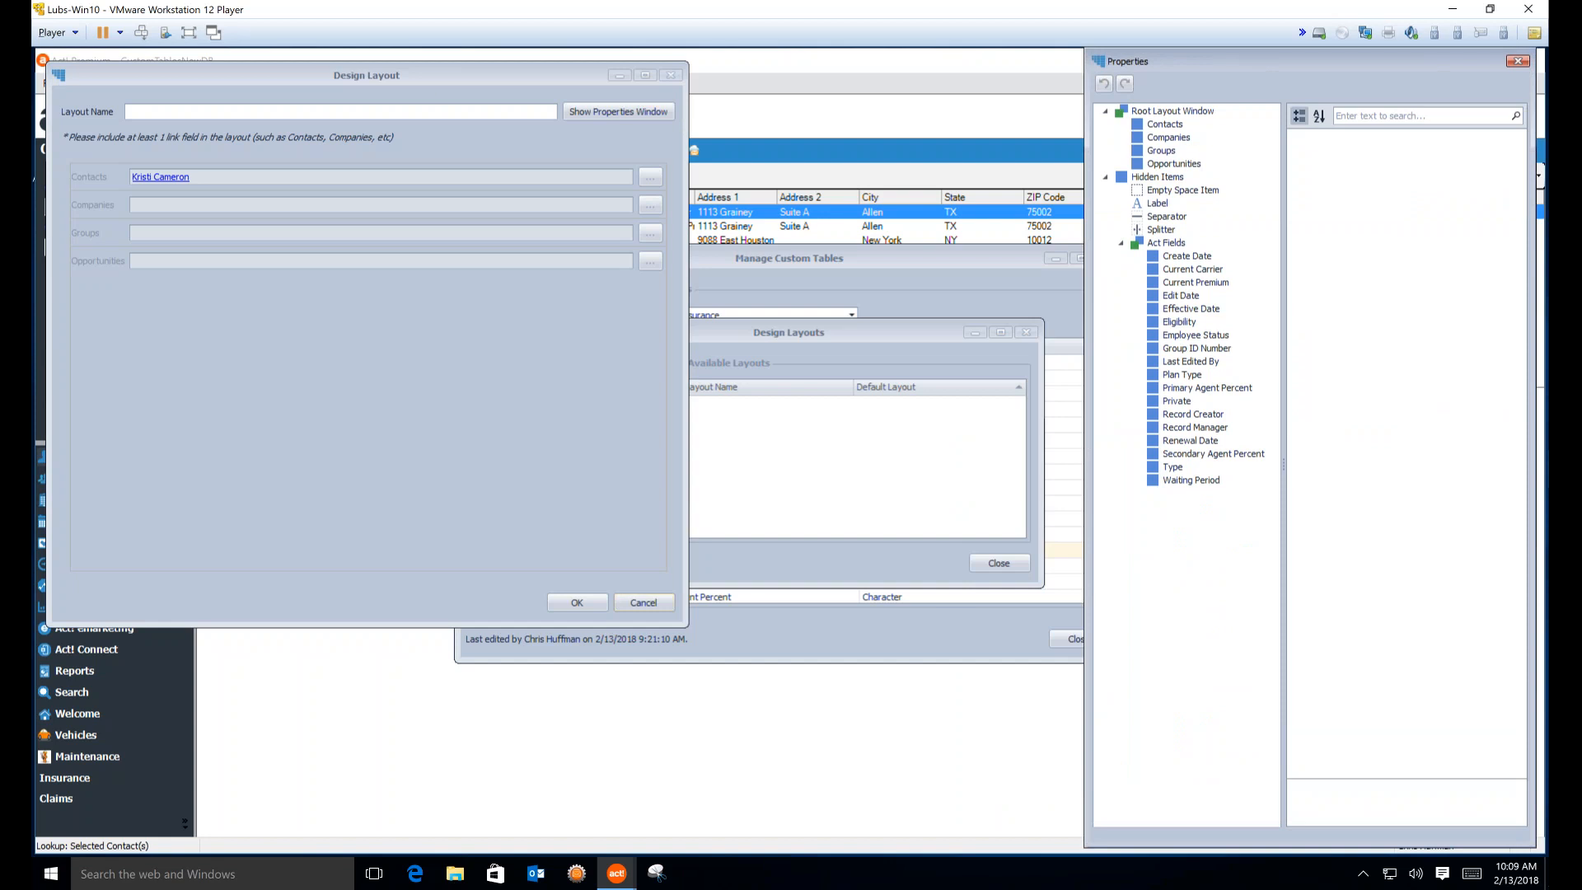
drag(437, 81, 456, 68)
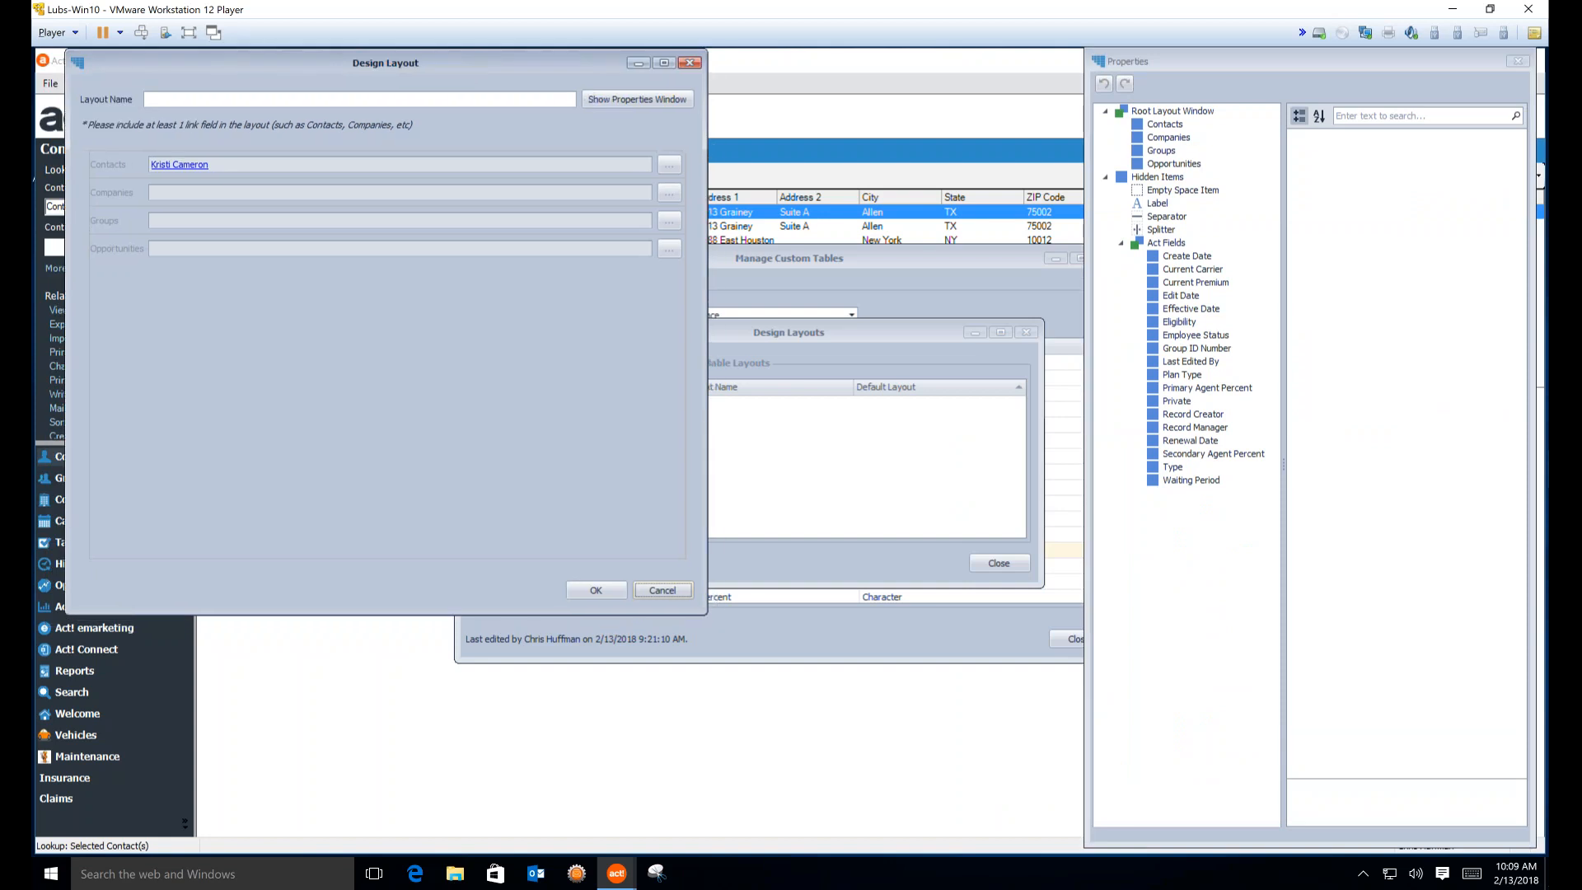
drag(706, 612, 904, 778)
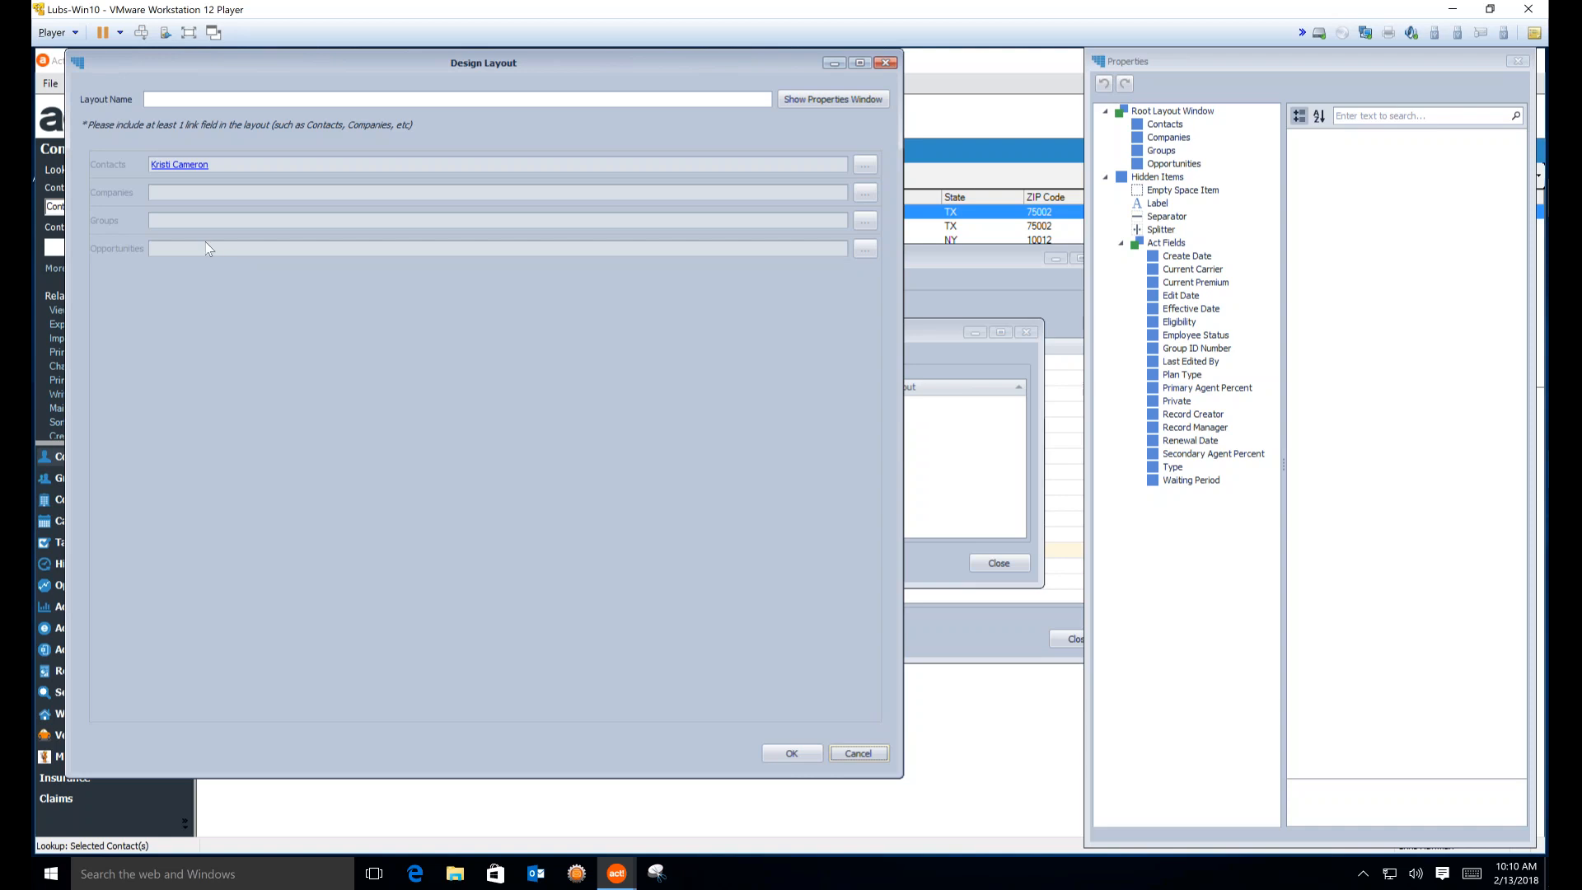
Place Opportunities beside Groups and Companies beside Contacts, then select all four link fields
click(140, 247)
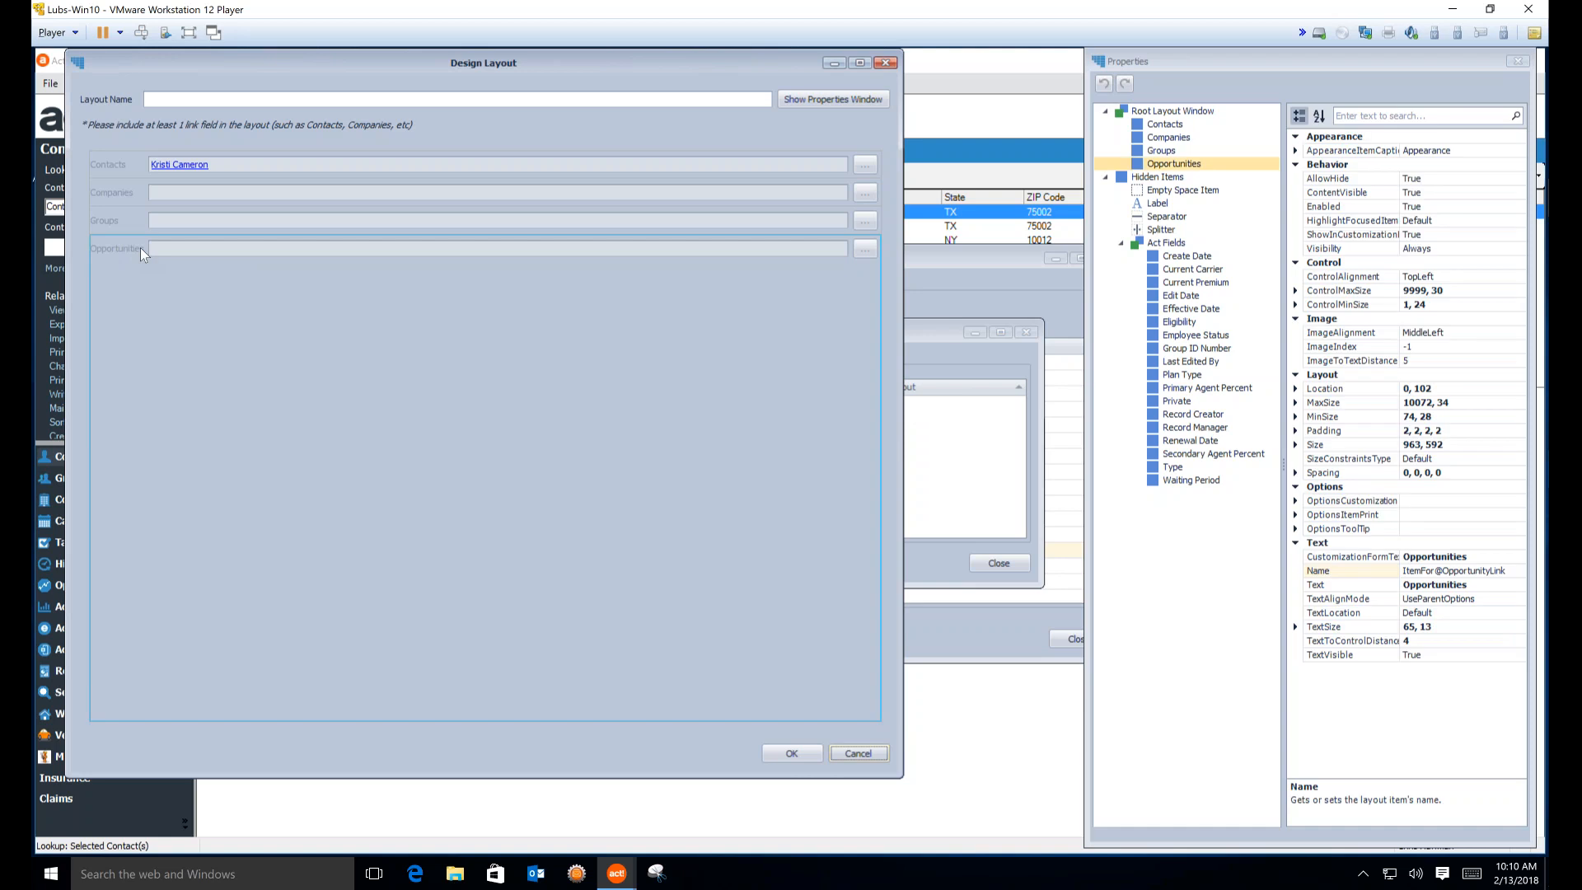
drag(140, 247, 523, 230)
drag(224, 195, 524, 169)
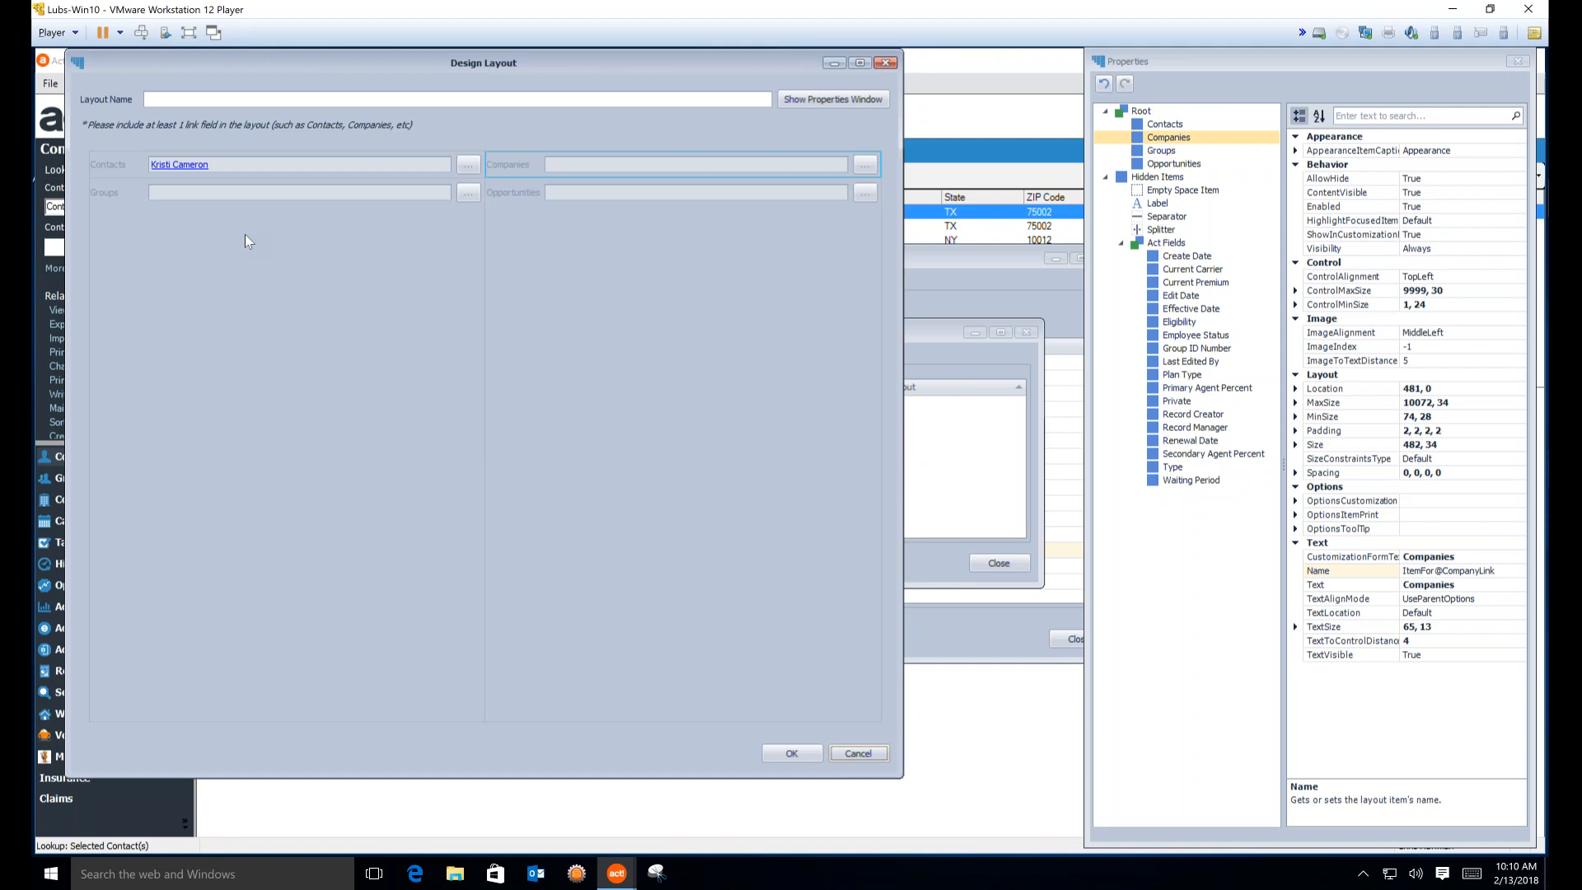
ctrl+click(552, 200)
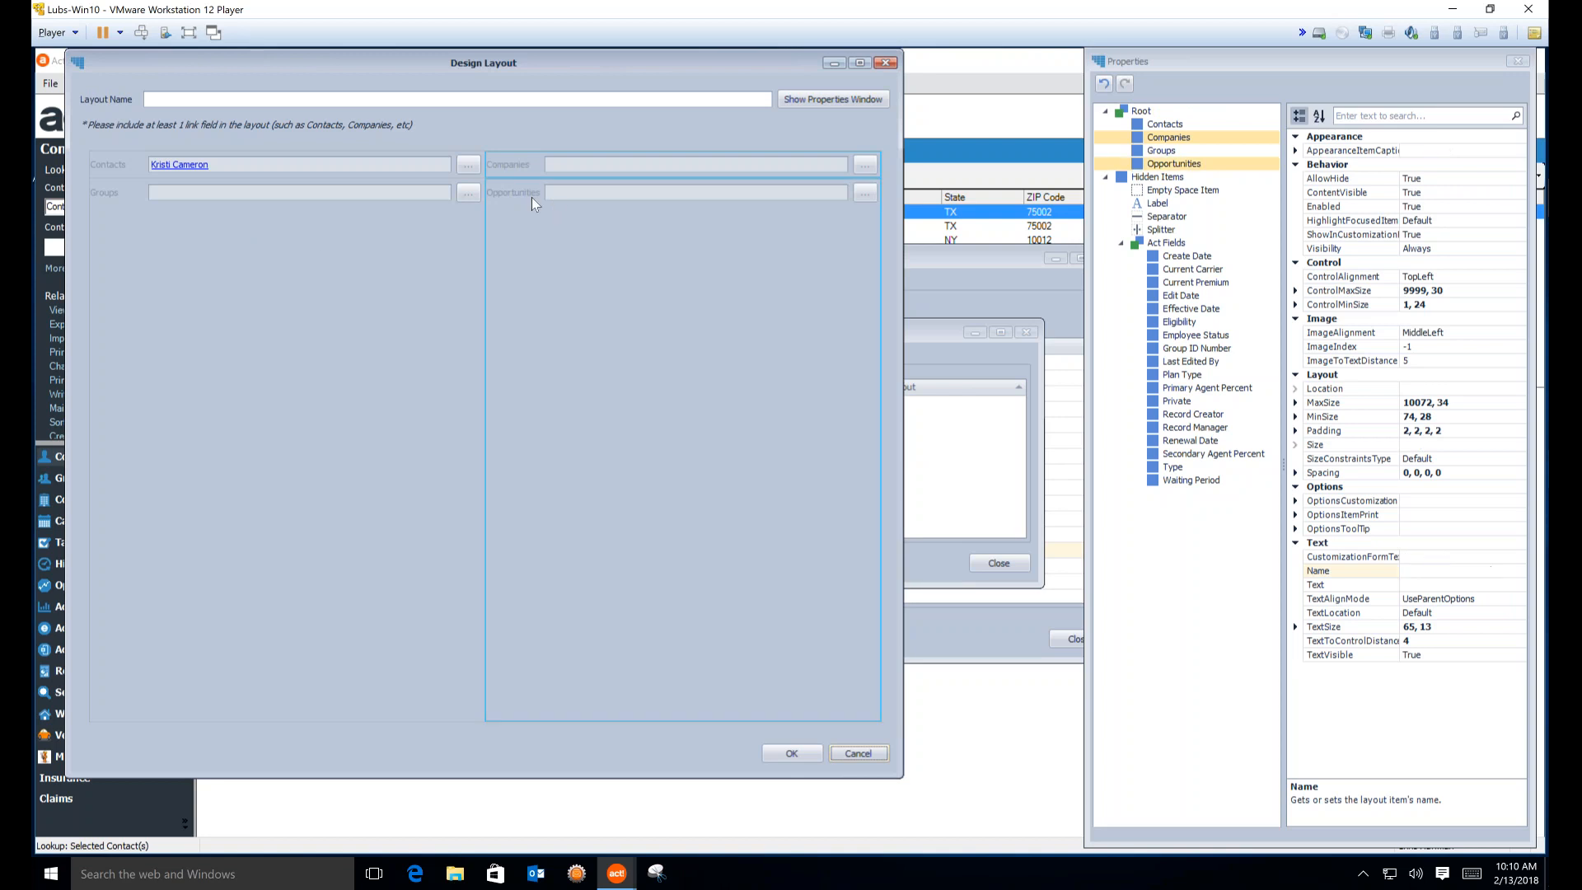
ctrl+click(381, 191)
ctrl+click(375, 168)
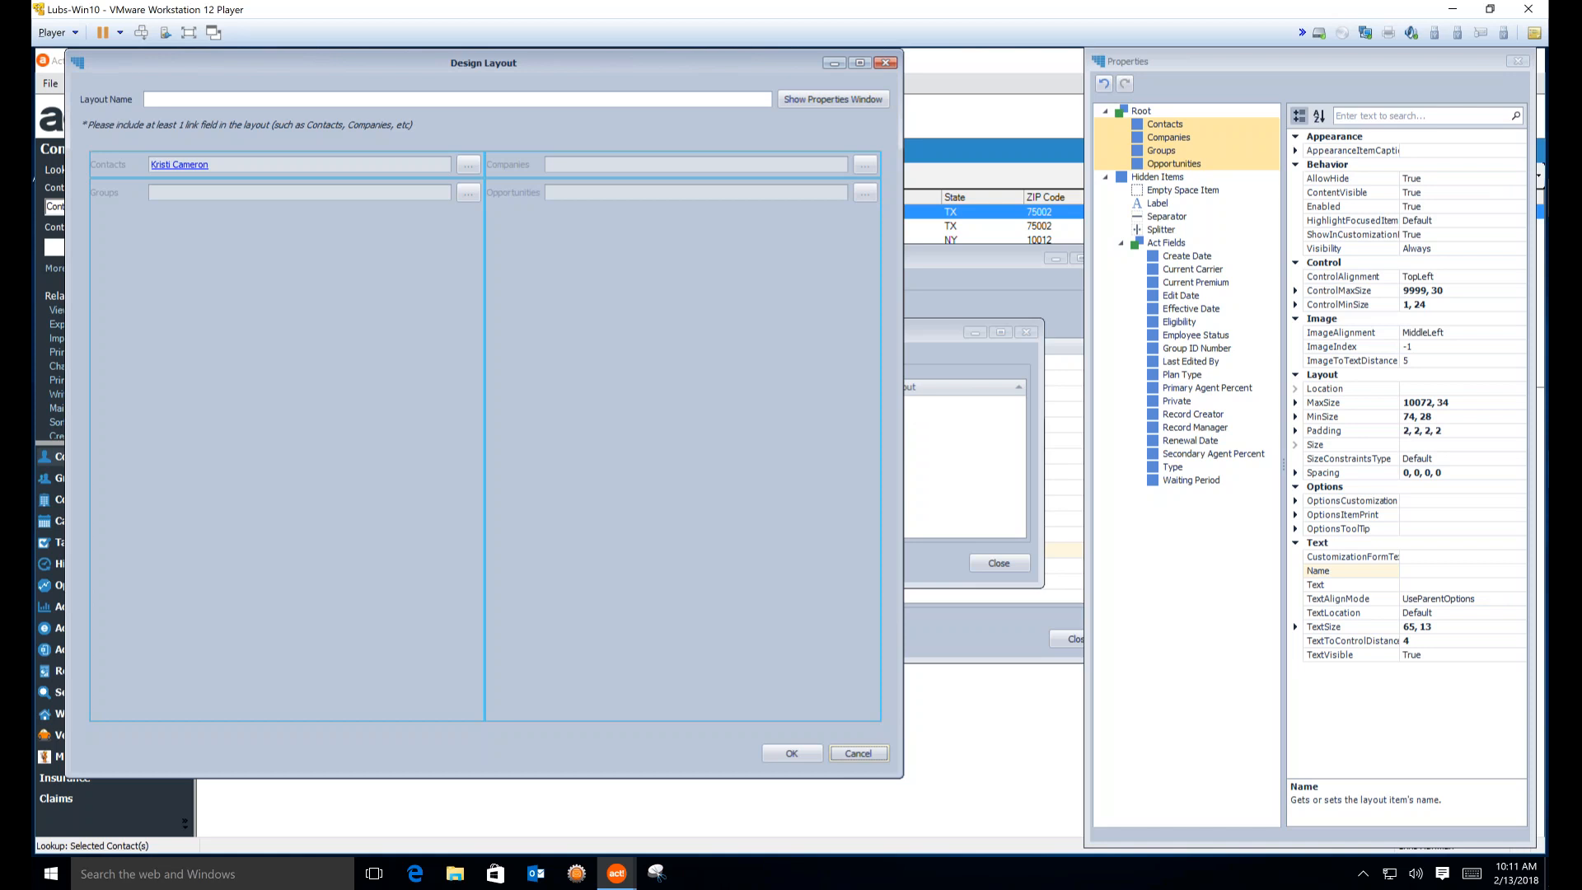
Wrap the four link fields in a tabbed group and rename its tab 'Record Details'
right_click(361, 168)
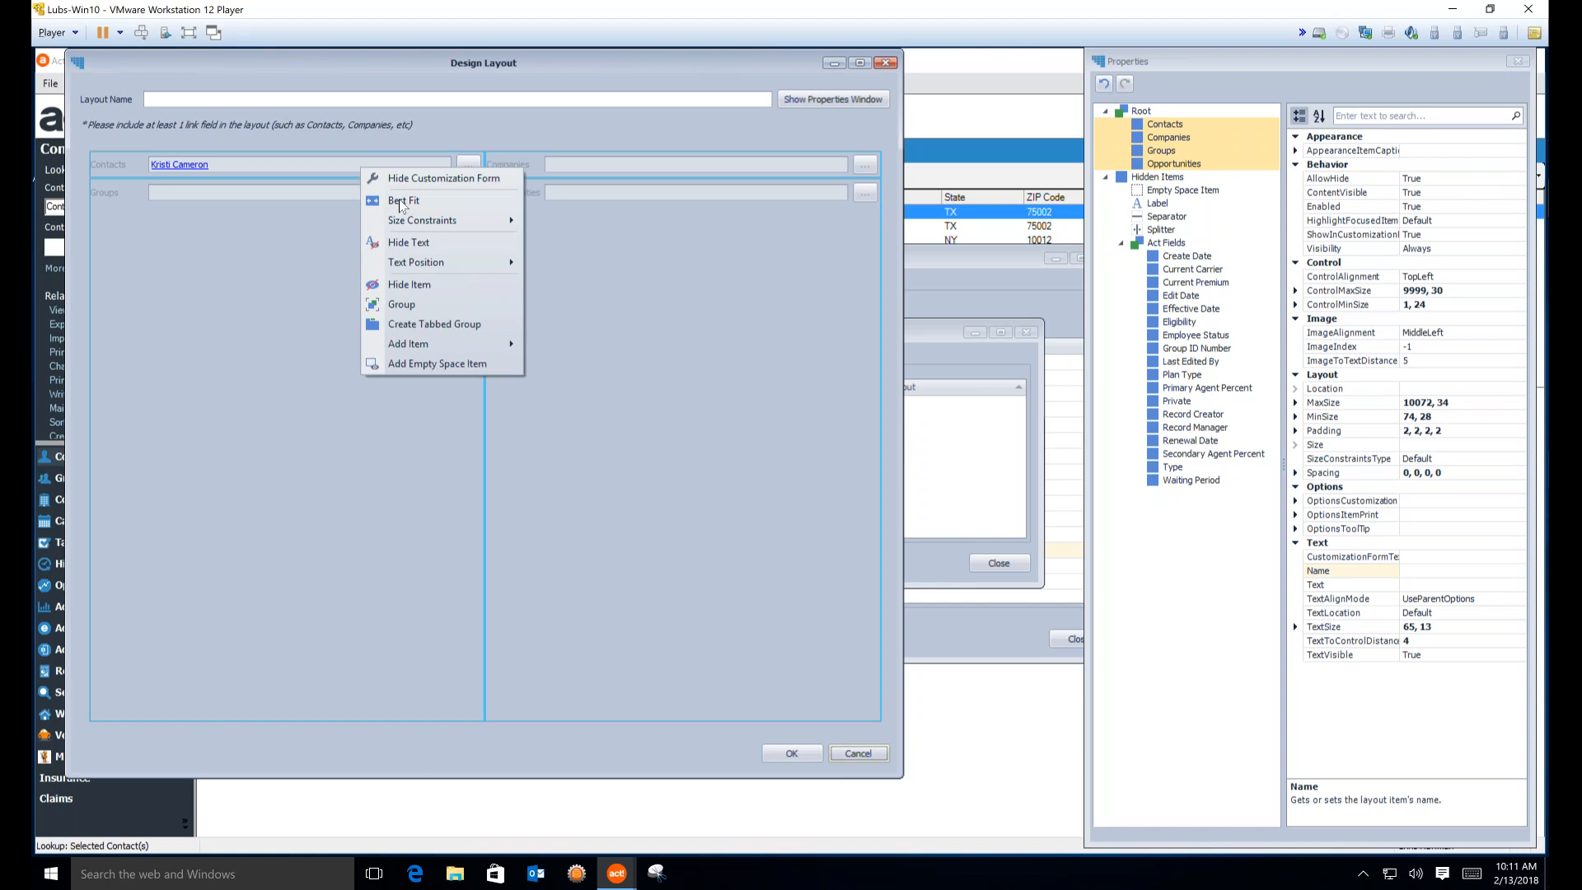
click(444, 326)
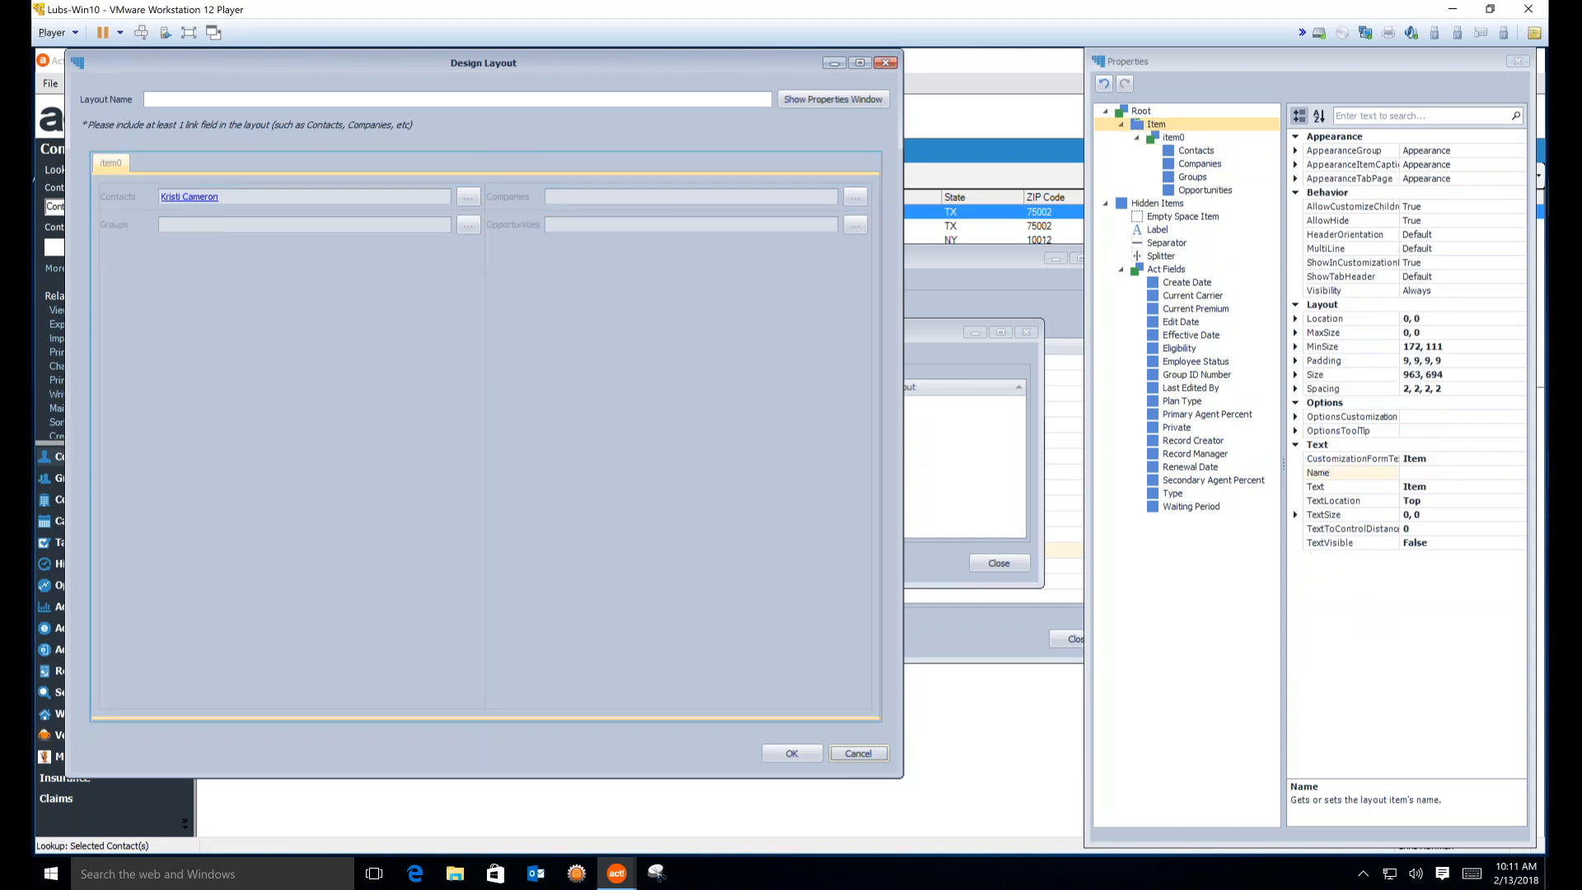
click(122, 161)
right_click(122, 161)
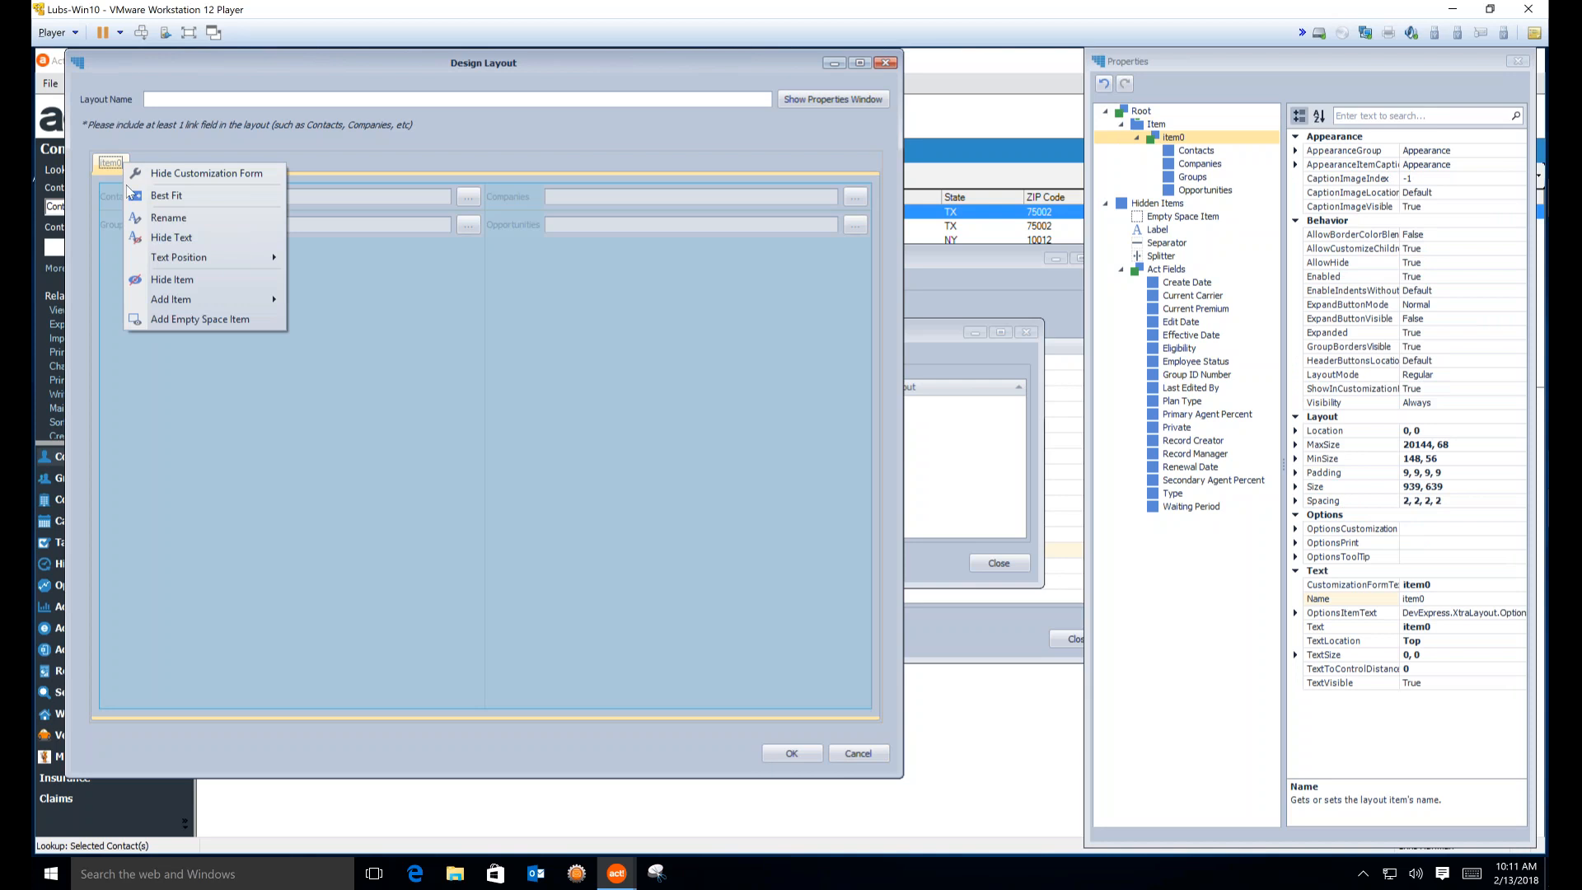
click(169, 217)
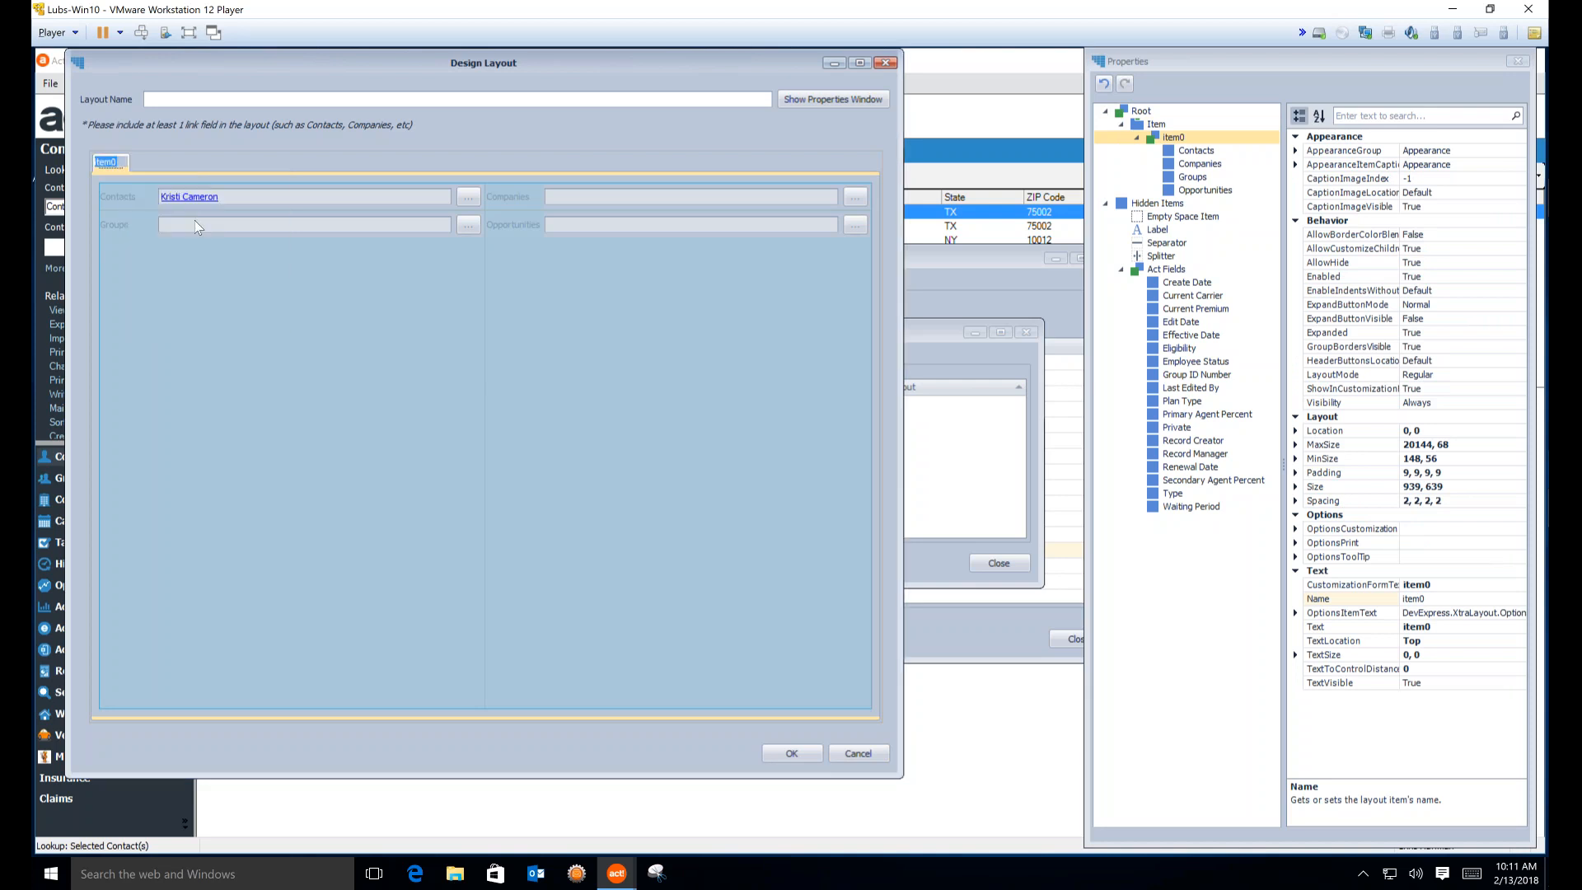
text(Reco)
text(rd Details)
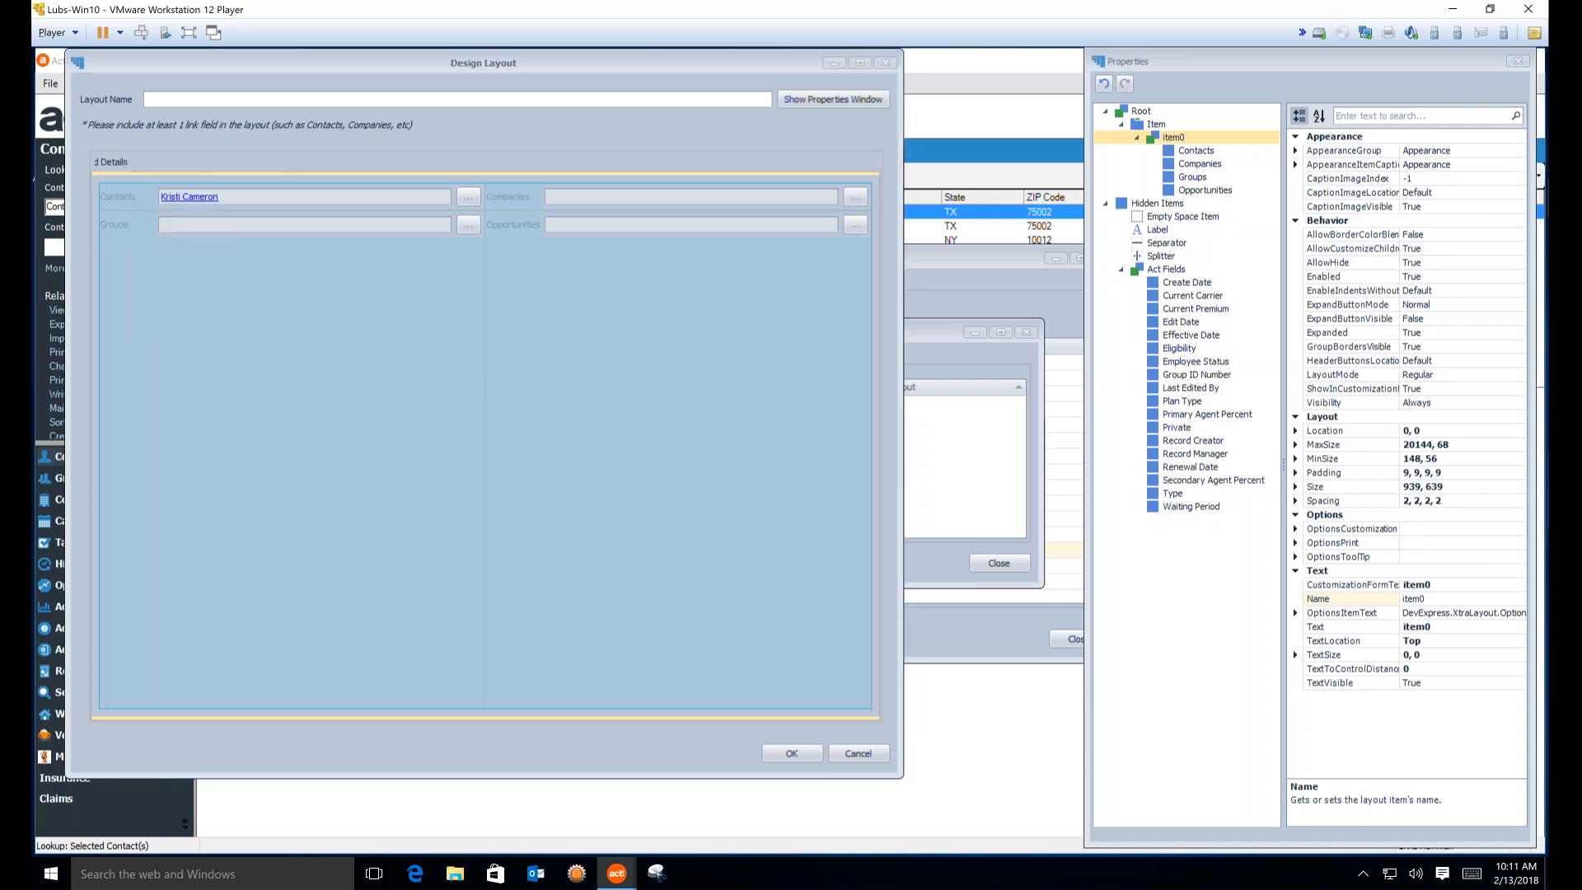
key(Return)
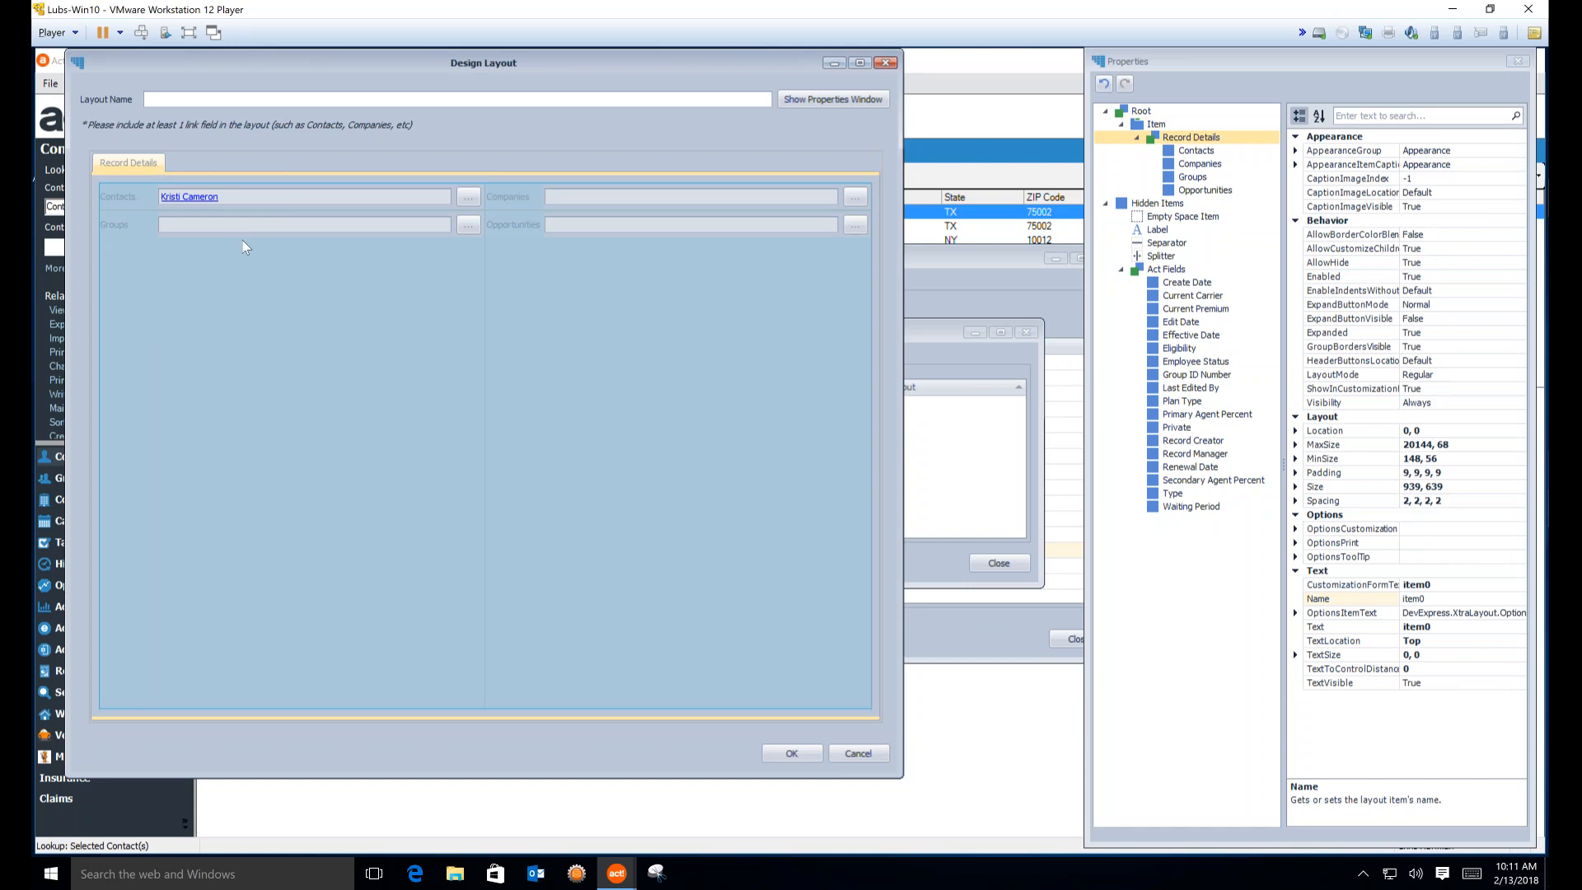
Add a second, empty tab (item1) to the tabbed group
right_click(151, 161)
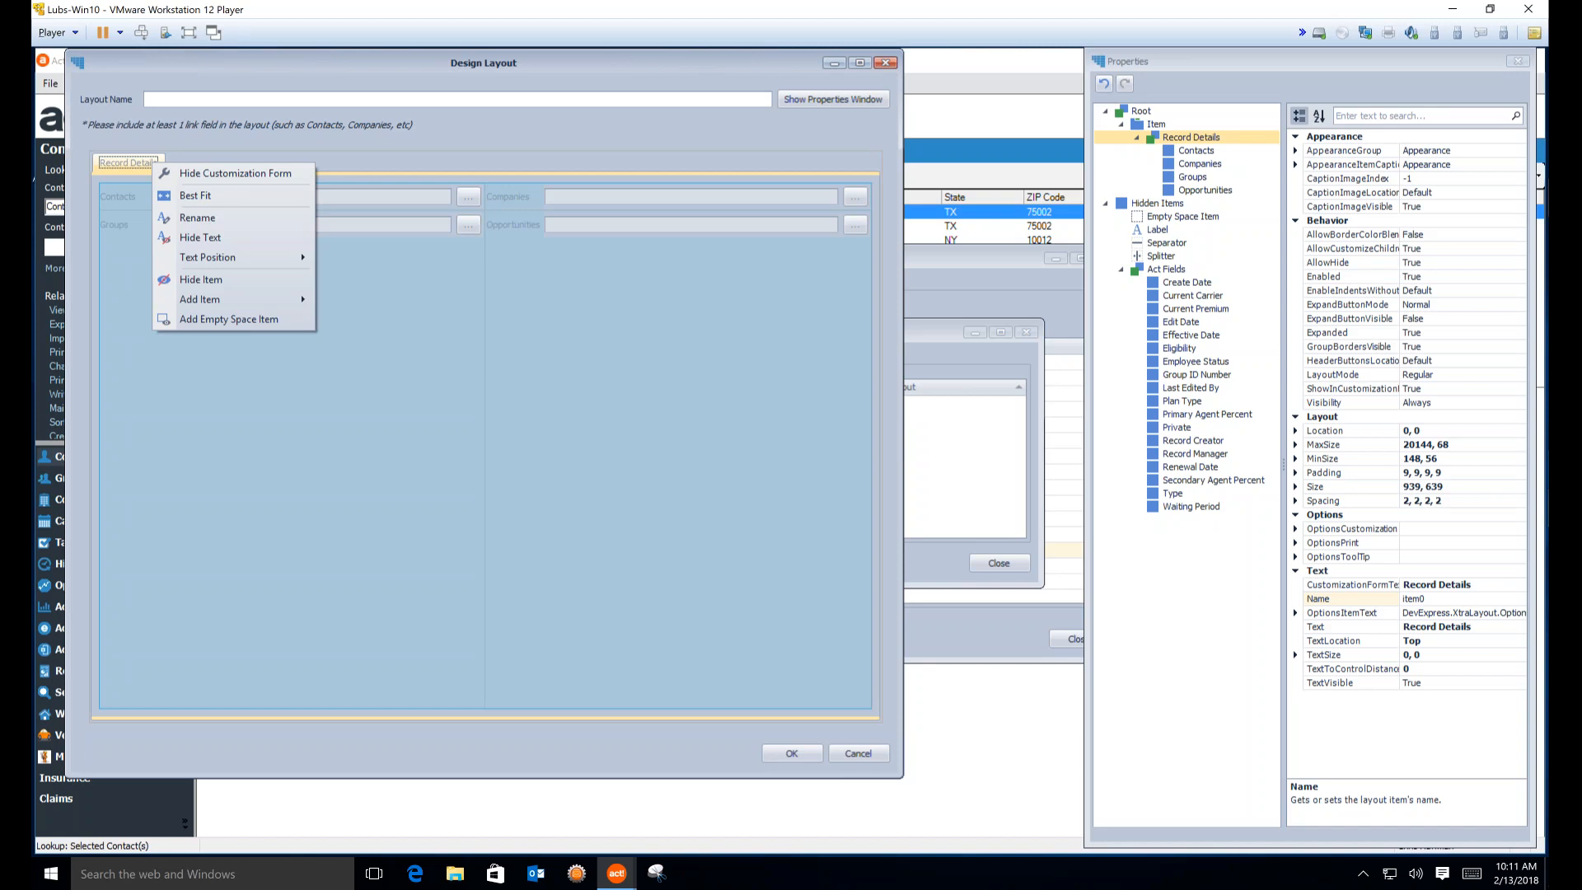
click(163, 165)
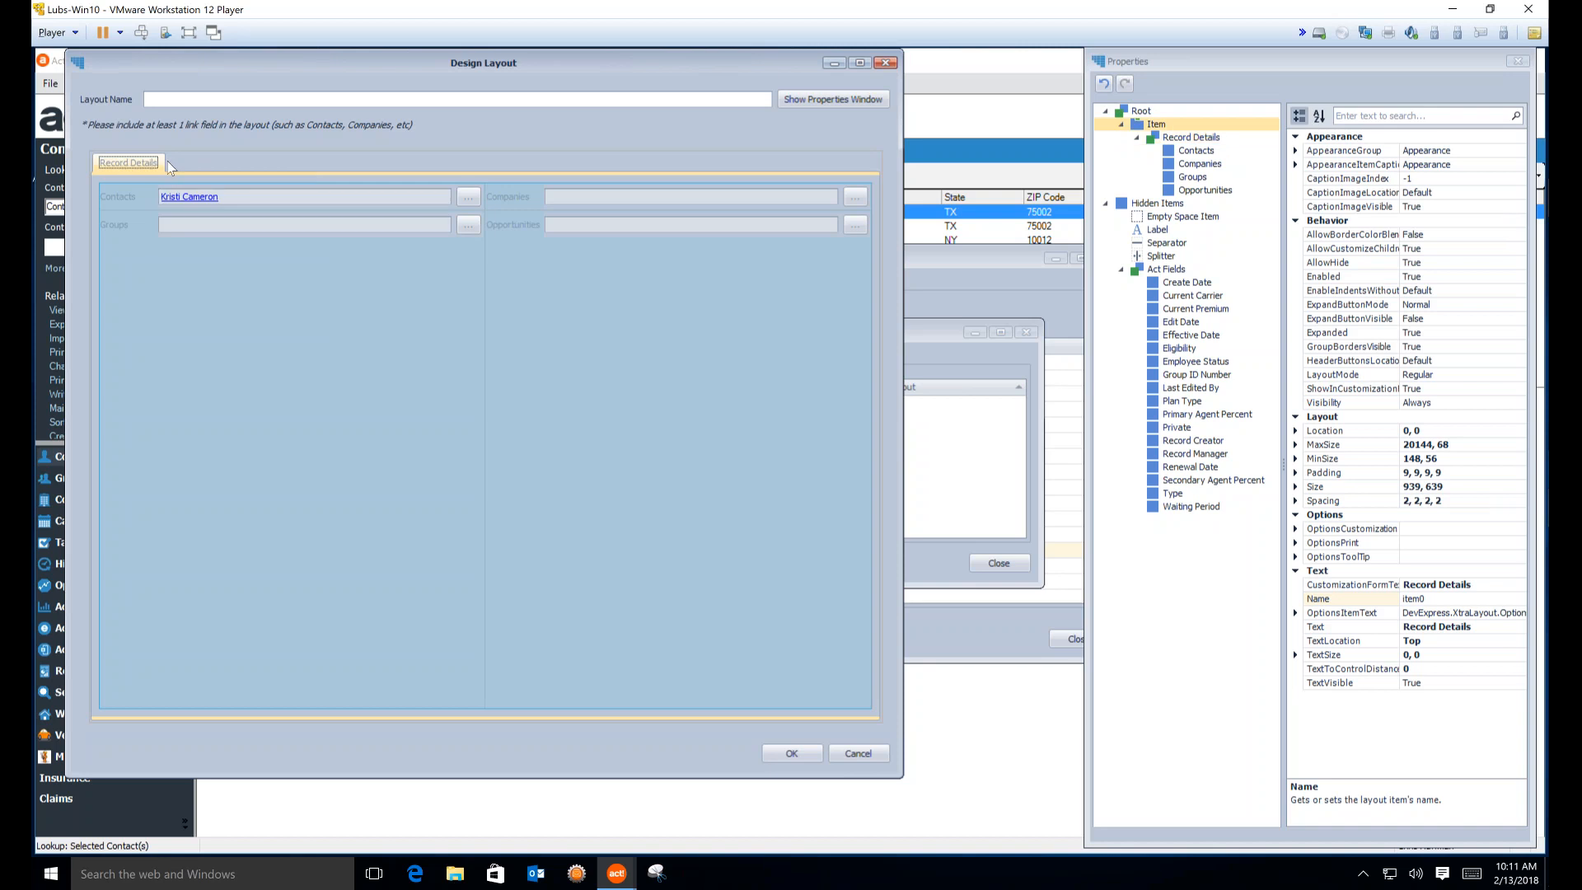
right_click(170, 166)
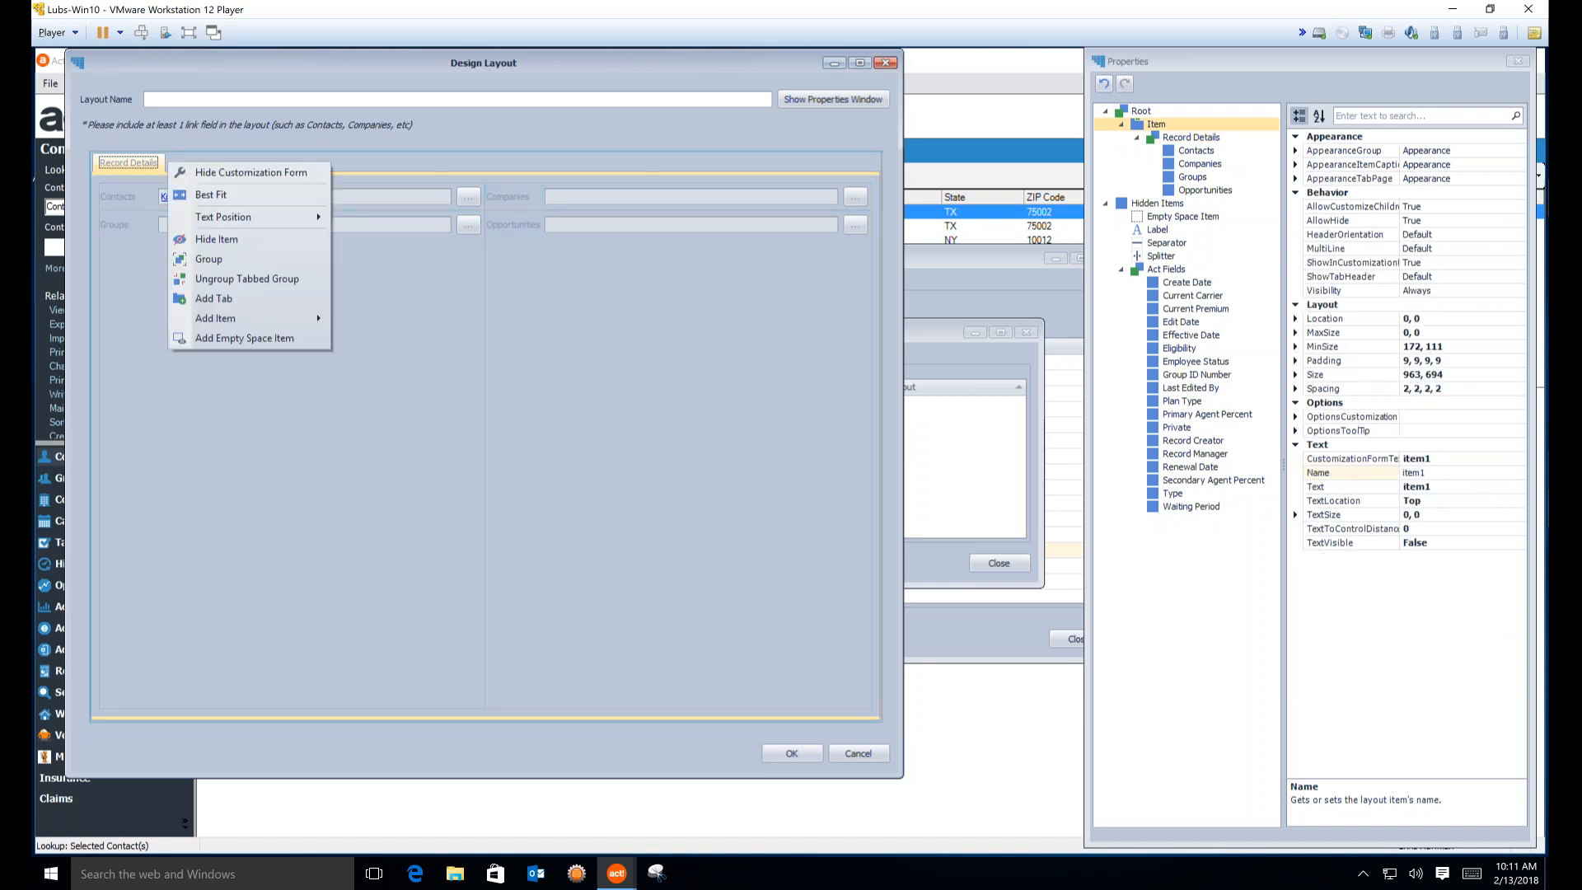
click(212, 299)
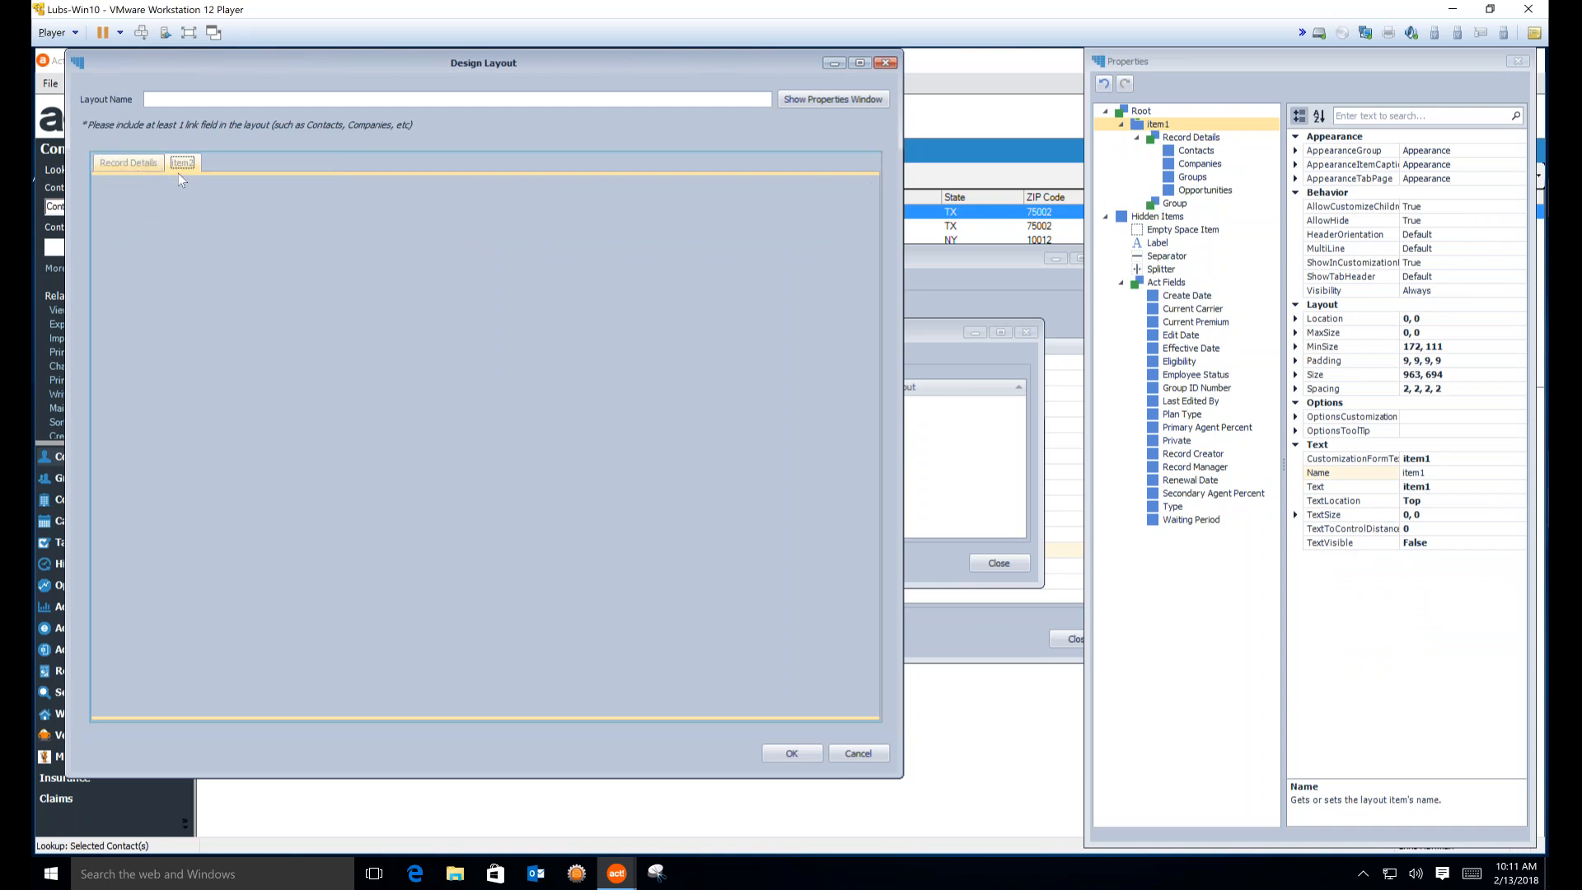
Pull Record Details out of the tab set, hide the leftover tabbed group, and move Record Details to the top
click(119, 167)
mouse_move(146, 165)
mouse_down()
mouse_move(222, 173)
mouse_move(165, 180)
mouse_up()
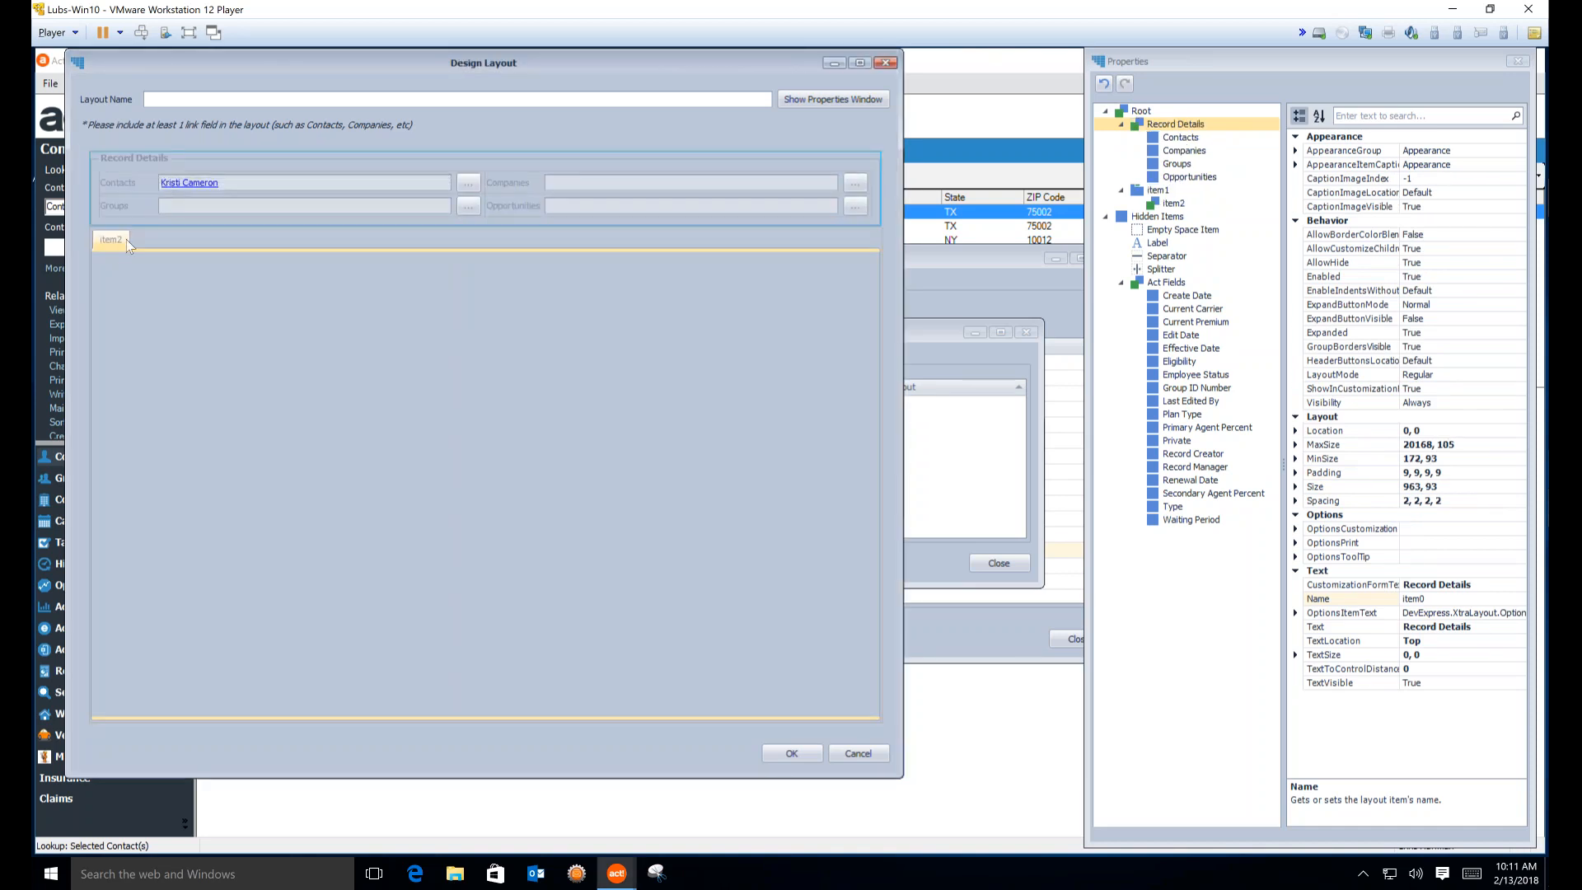
drag(112, 242, 121, 152)
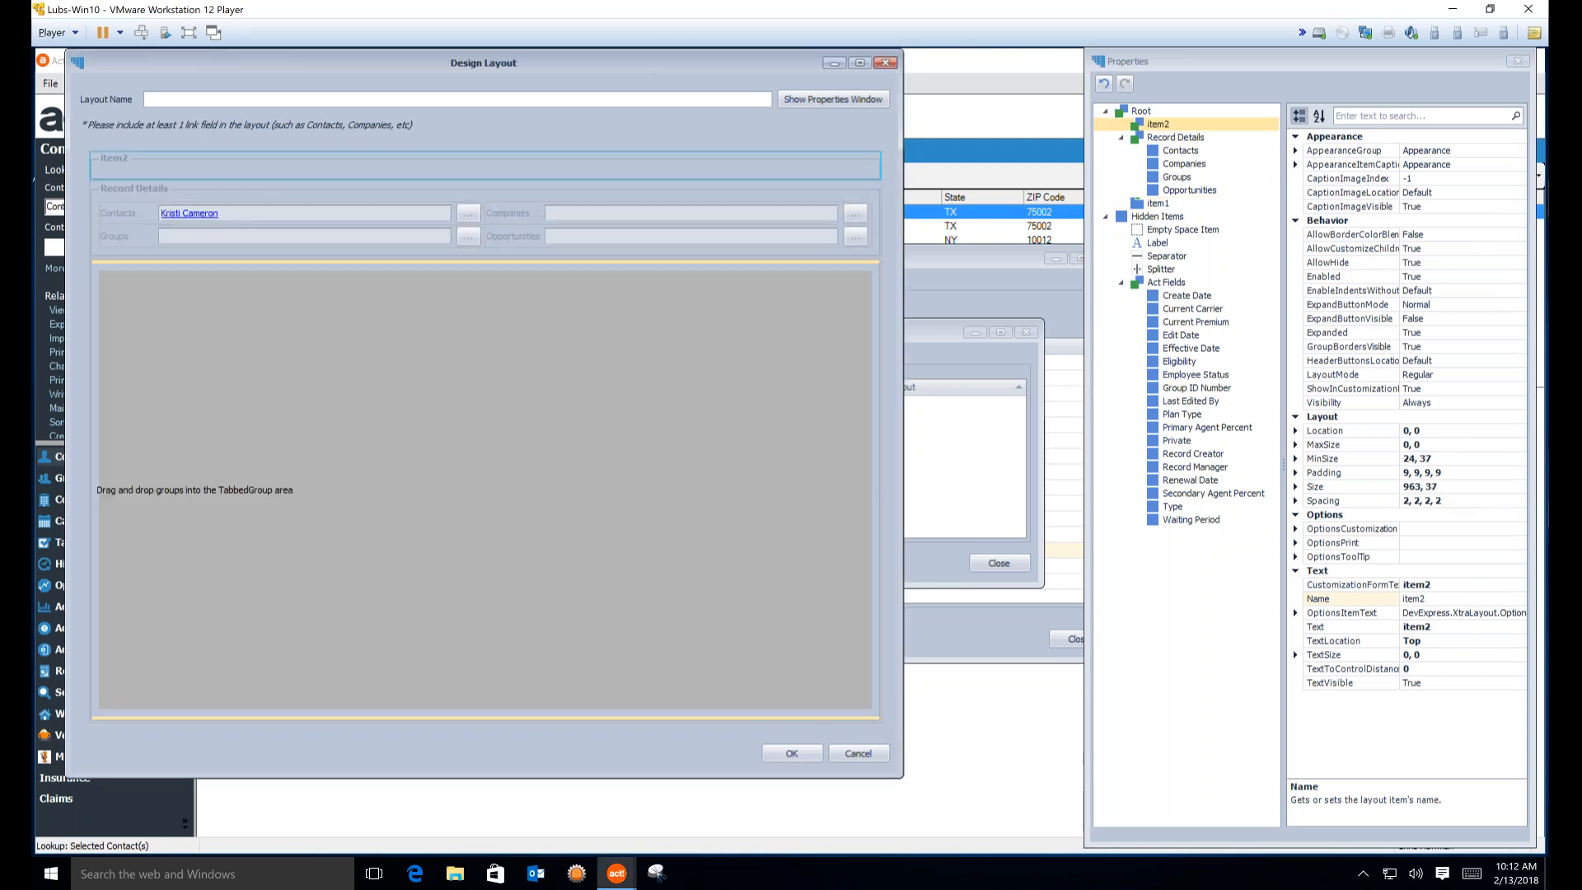
right_click(182, 366)
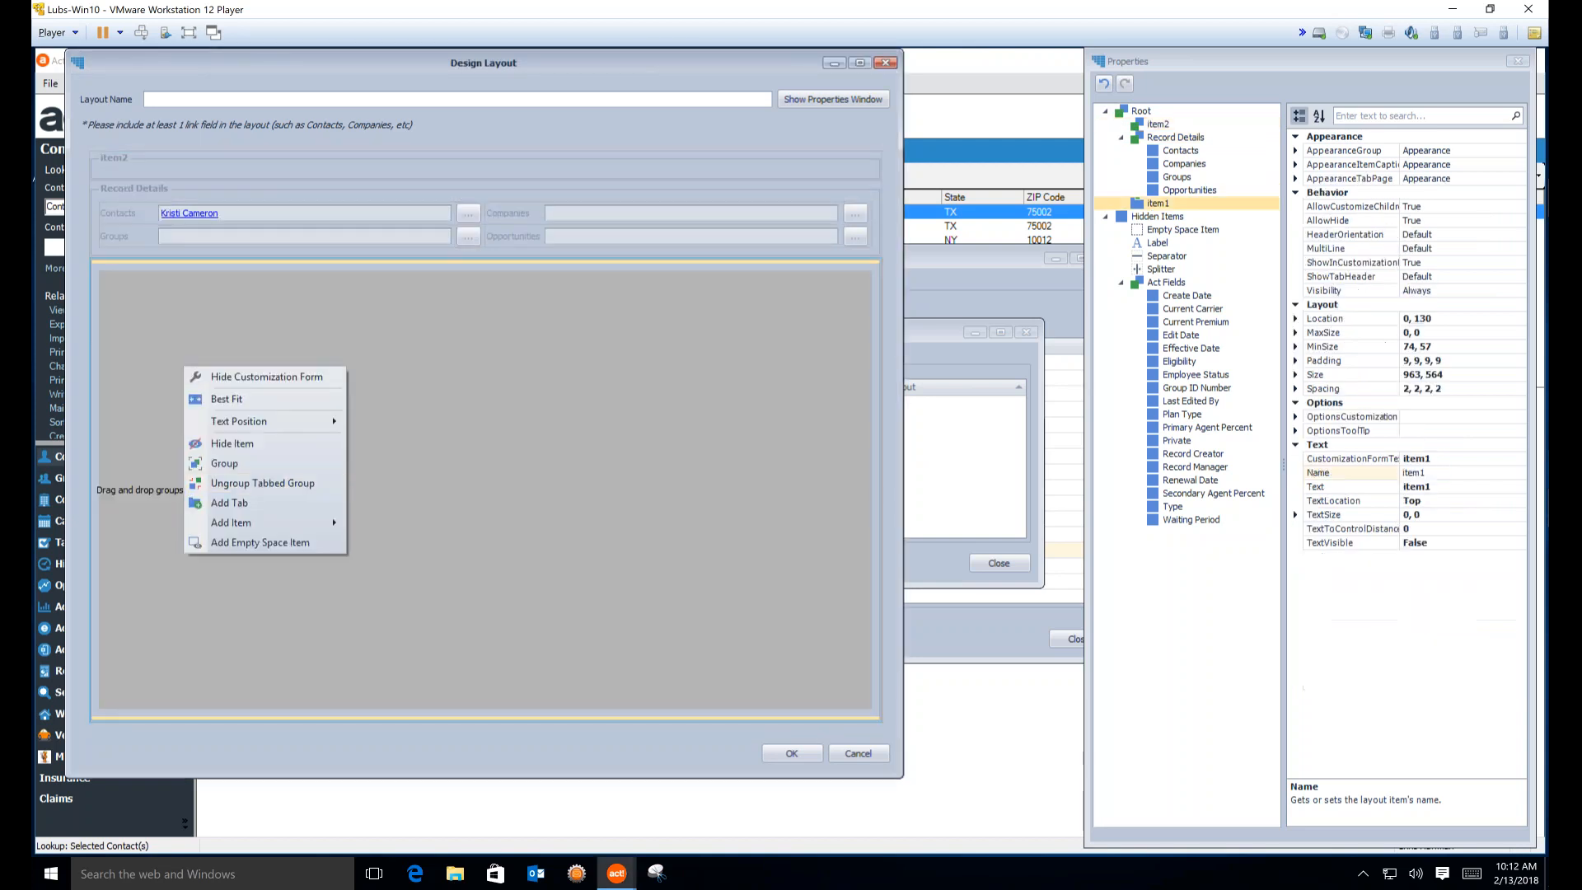
click(236, 446)
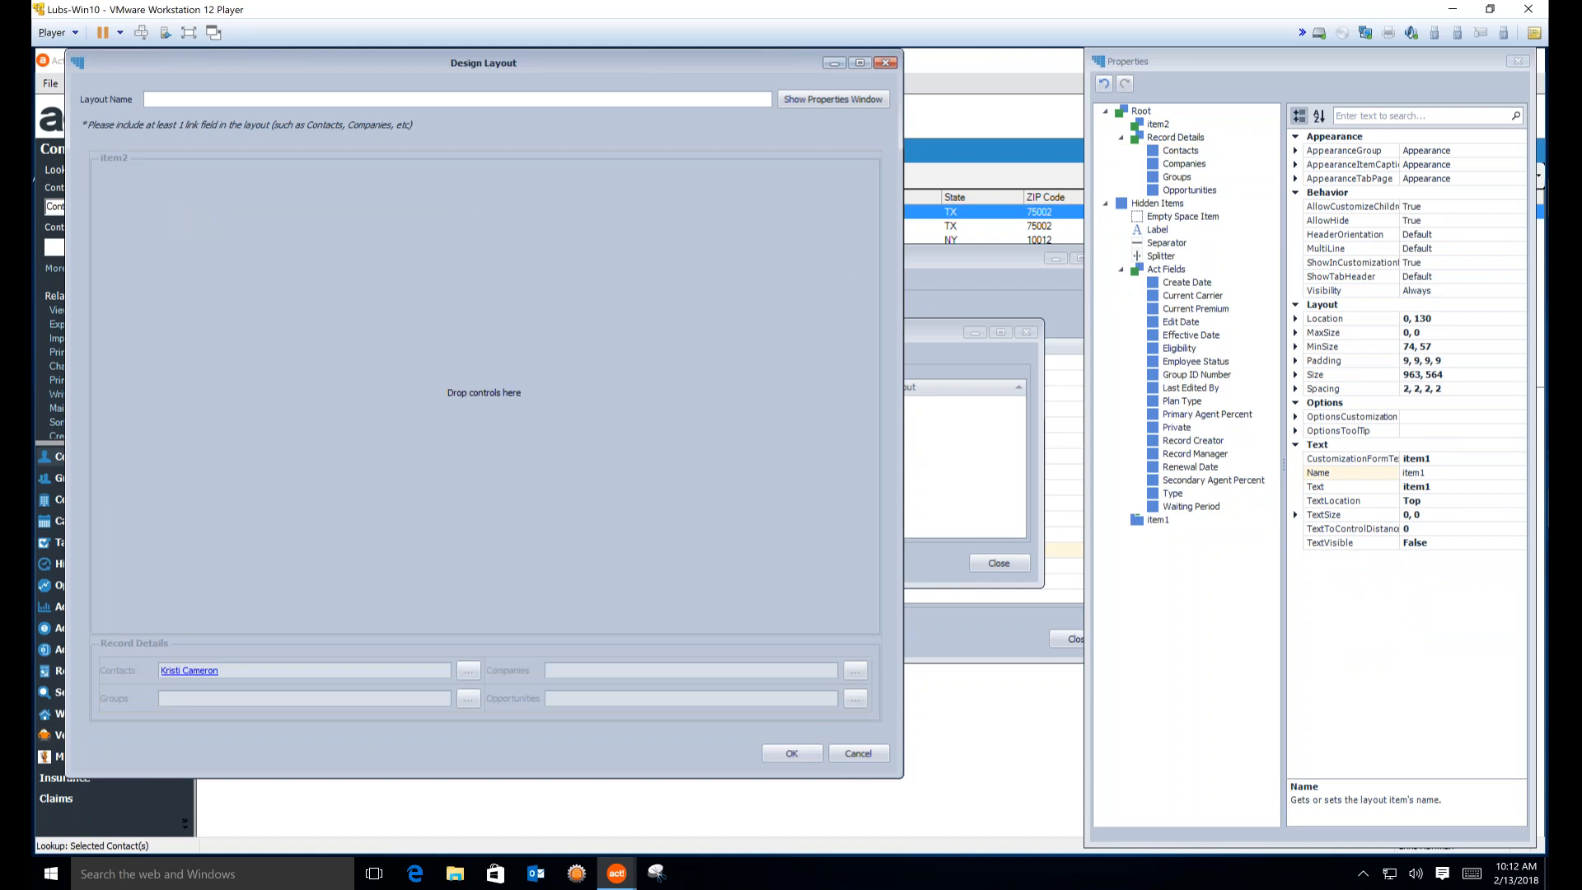
click(138, 644)
drag(216, 329, 141, 186)
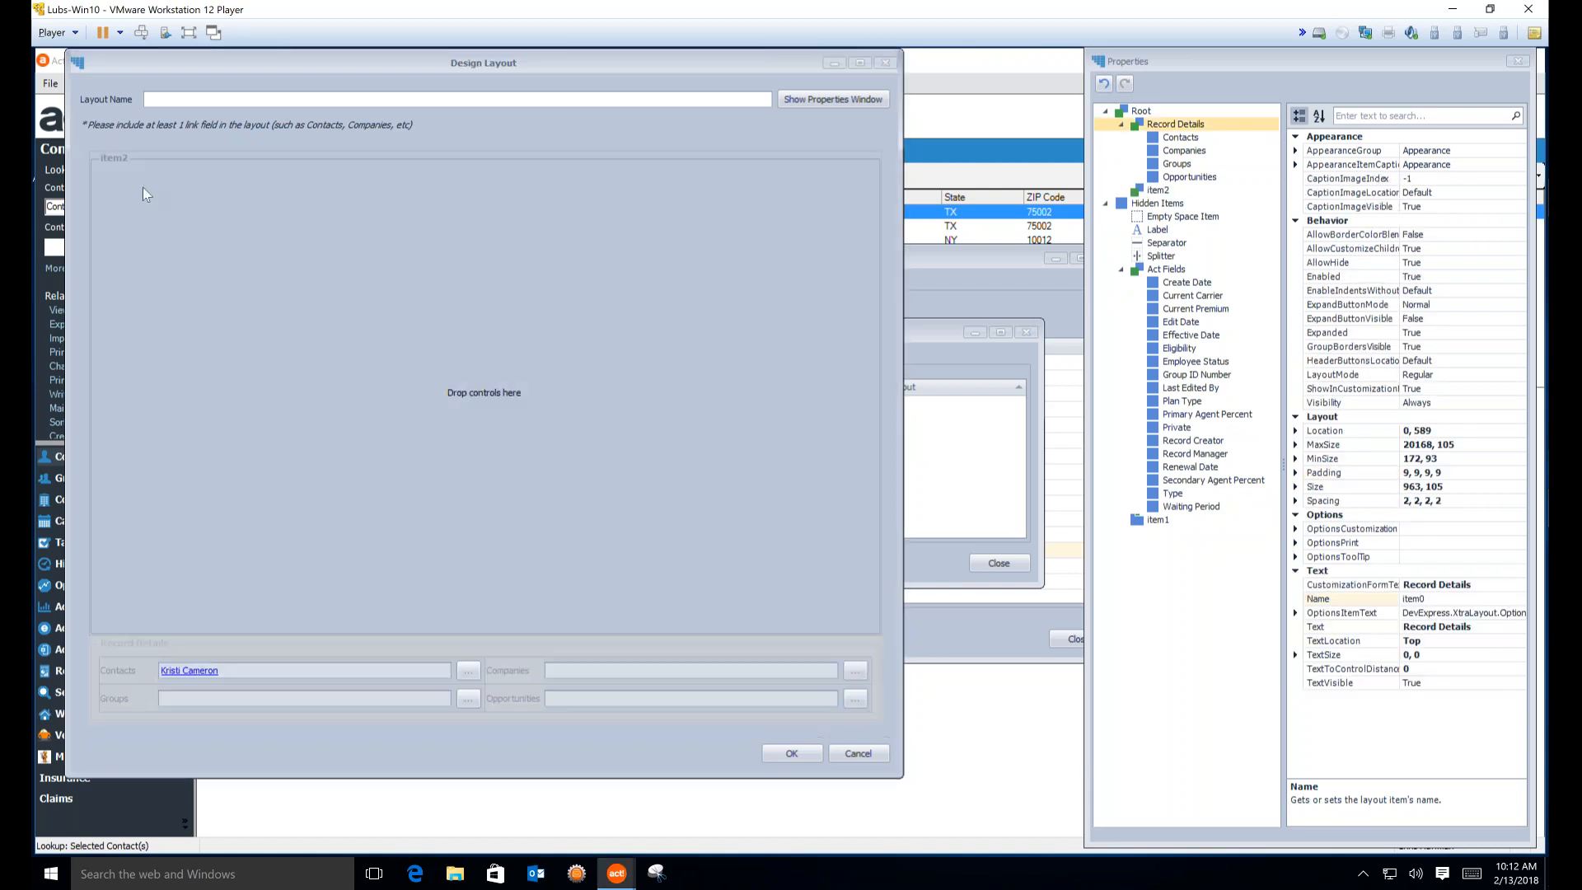
Hide the caption of the empty item2 group
click(115, 239)
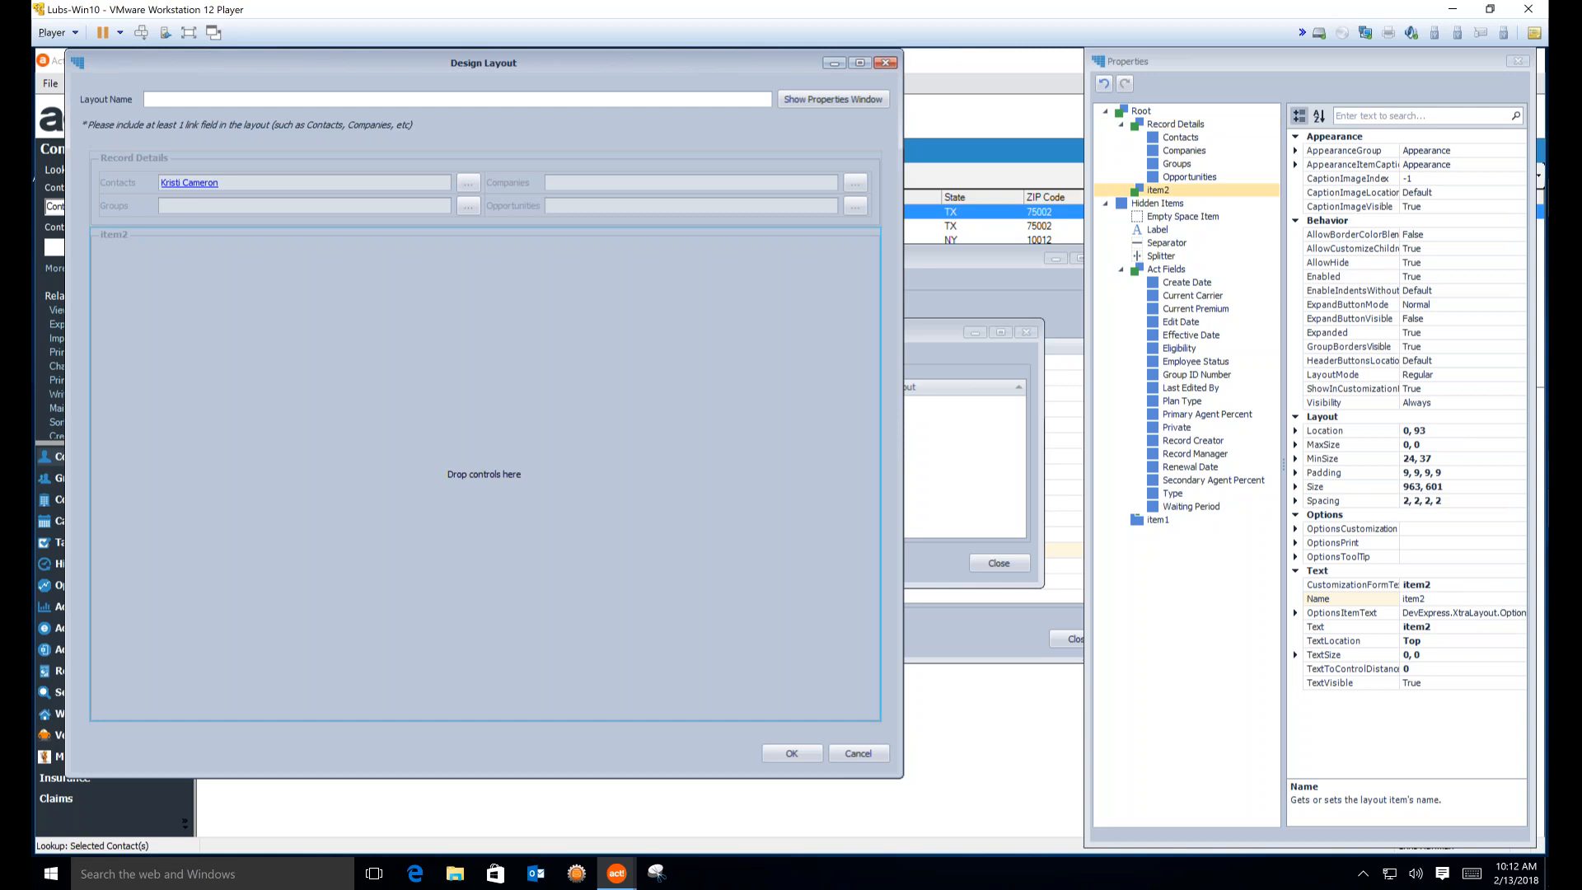
right_click(115, 239)
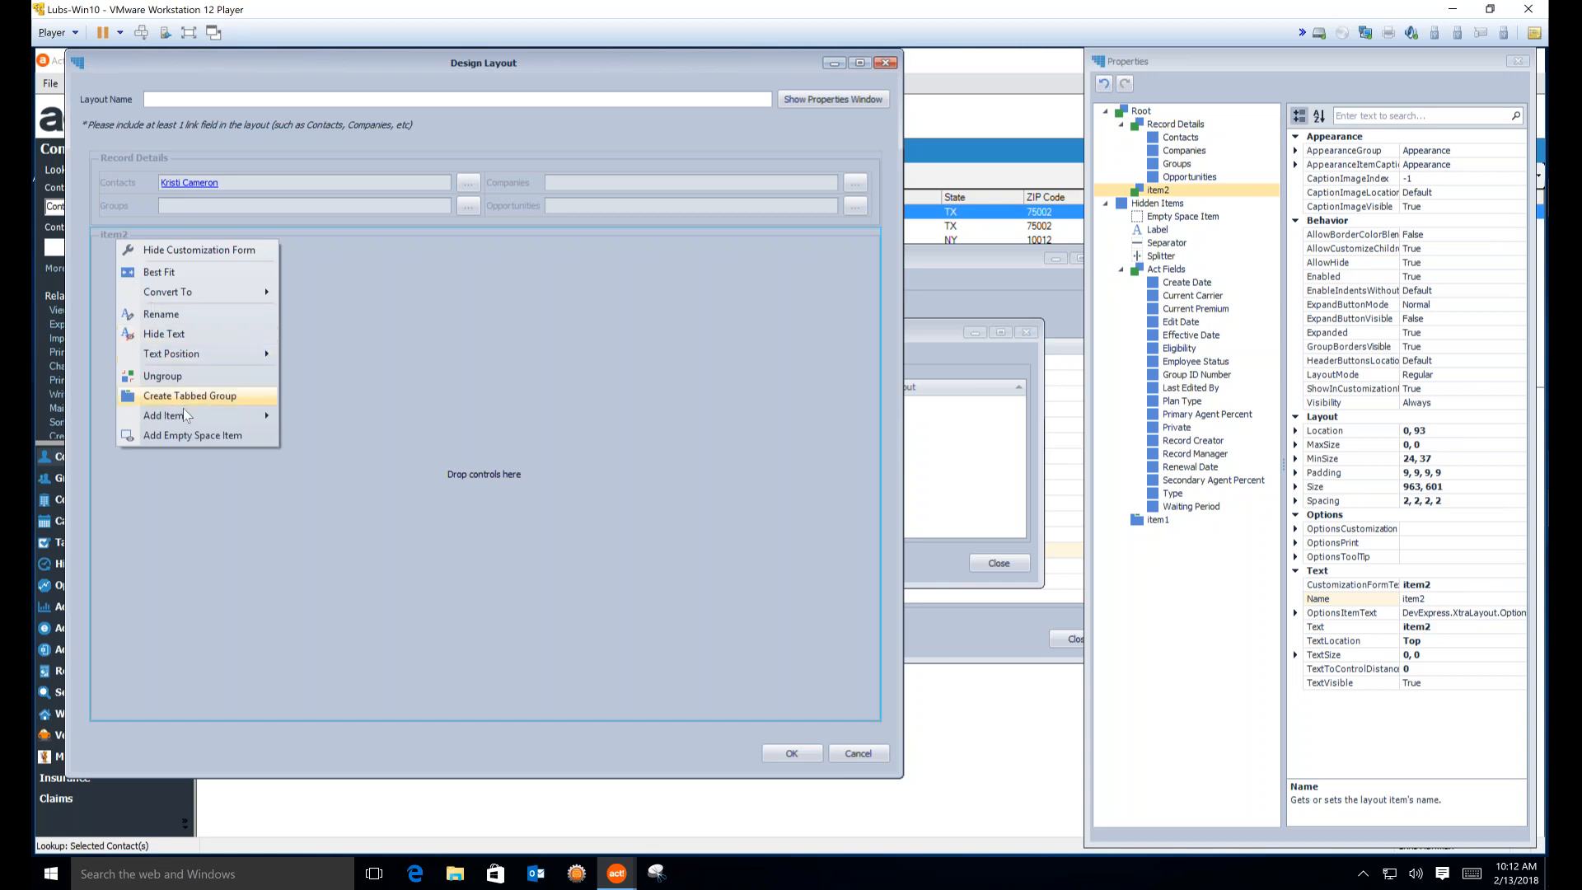
click(168, 333)
right_click(250, 323)
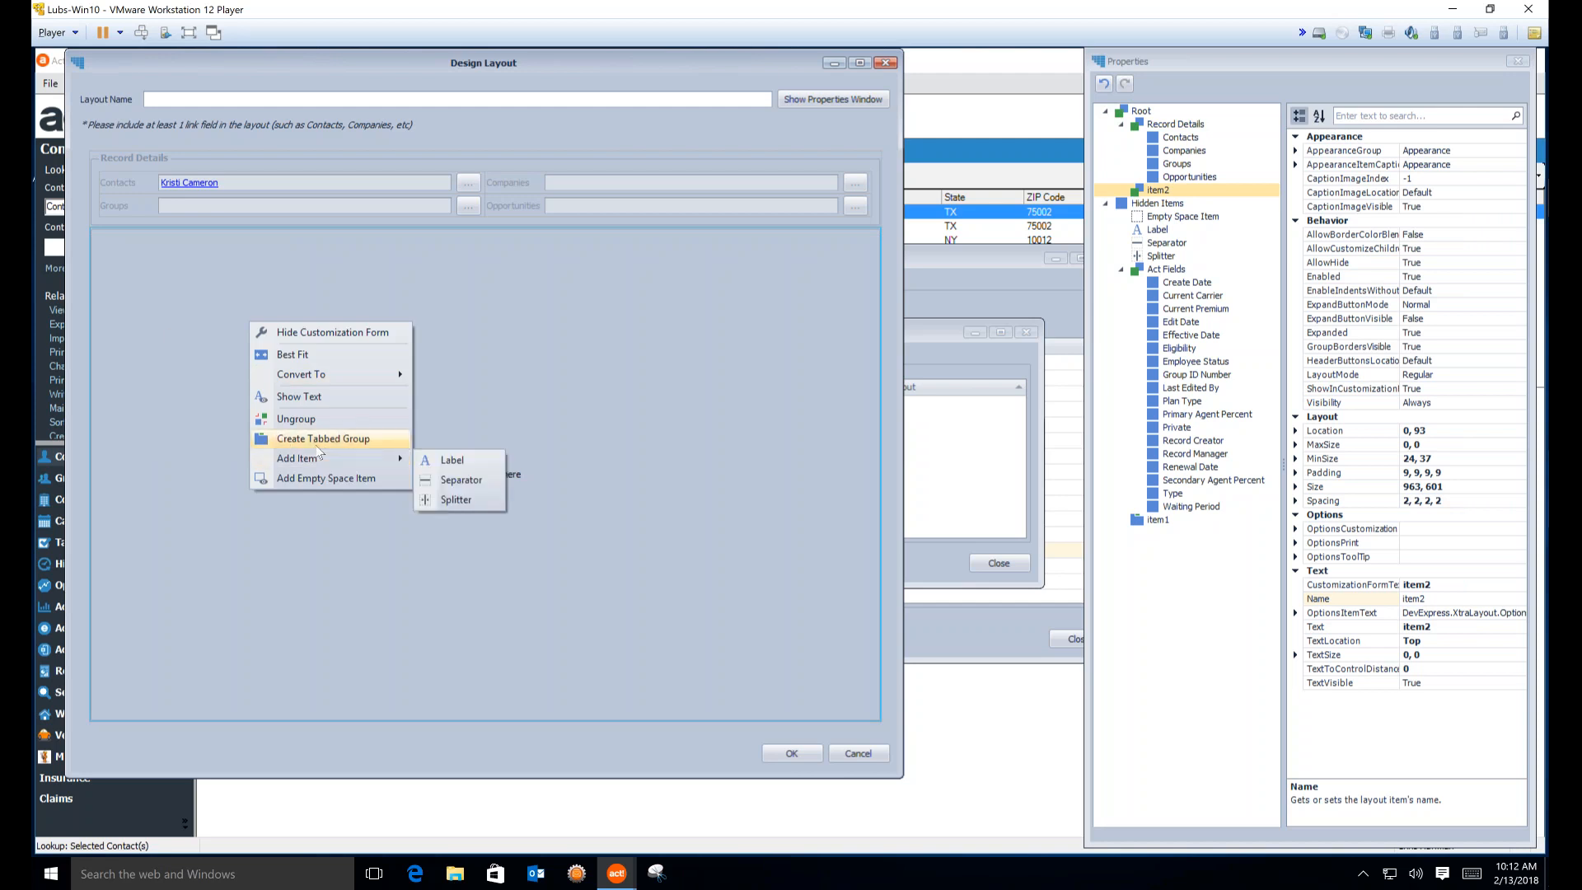
click(162, 156)
right_click(162, 157)
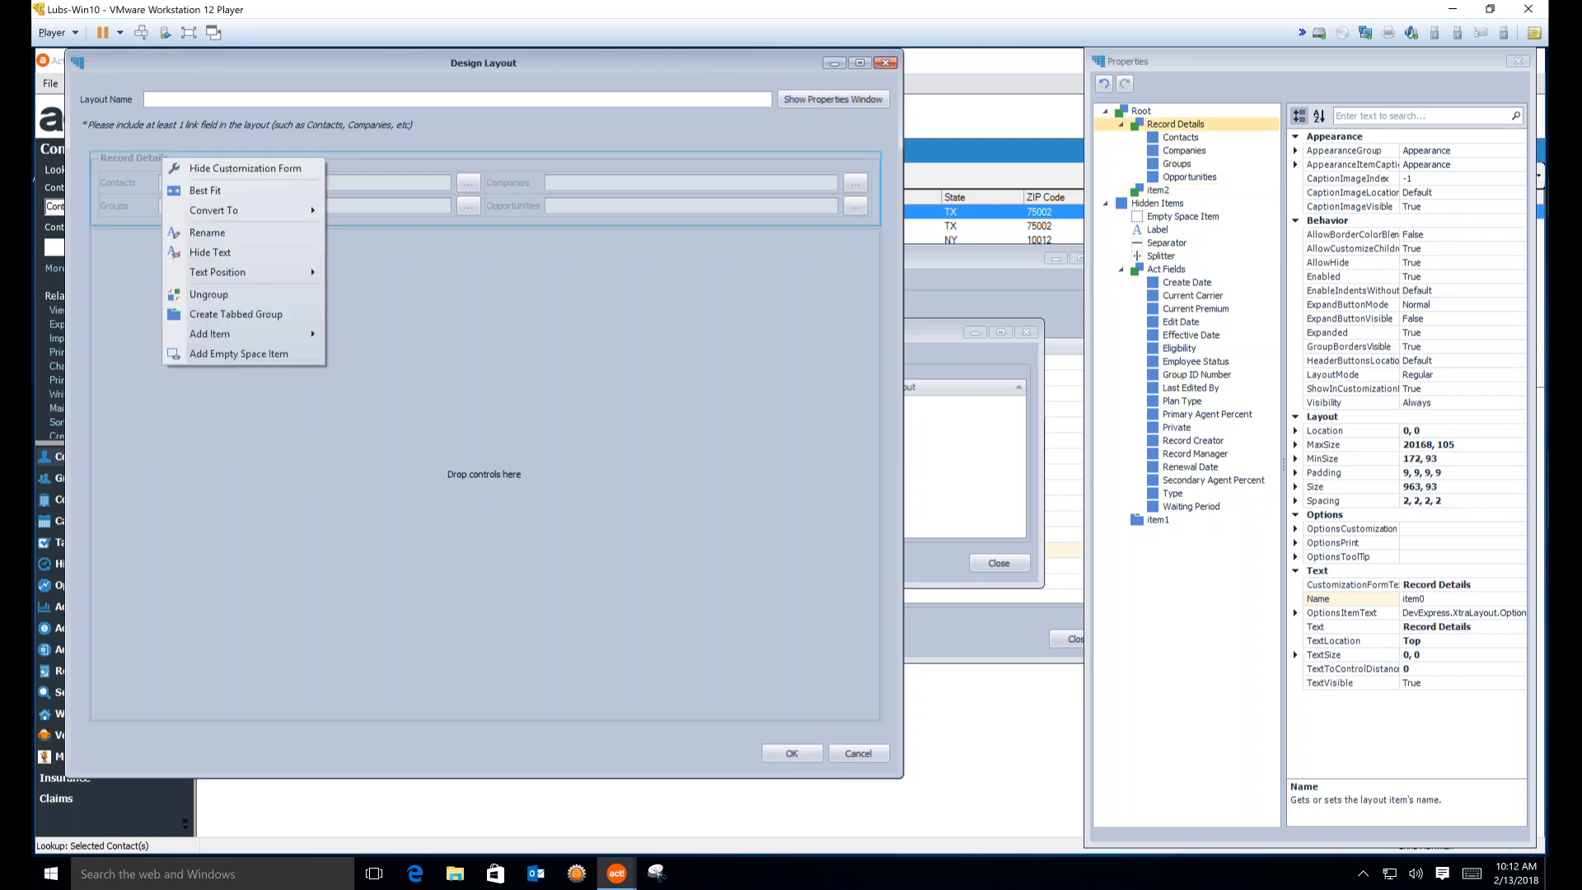
Make Record Details a tabbed group and add an 'Insurance' tab placed before it
click(212, 313)
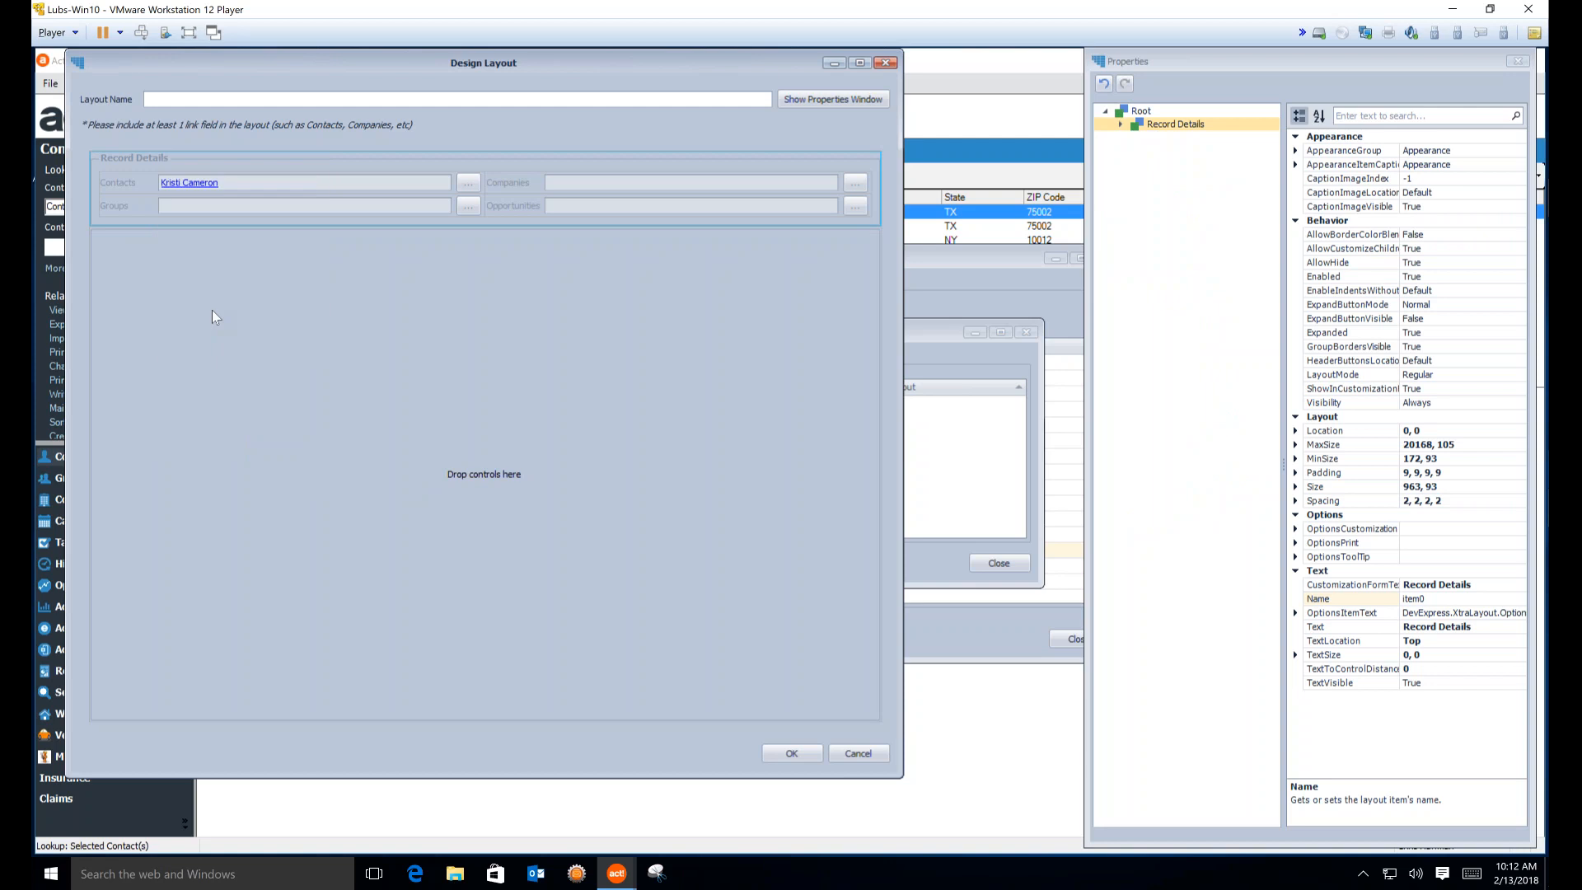
right_click(167, 161)
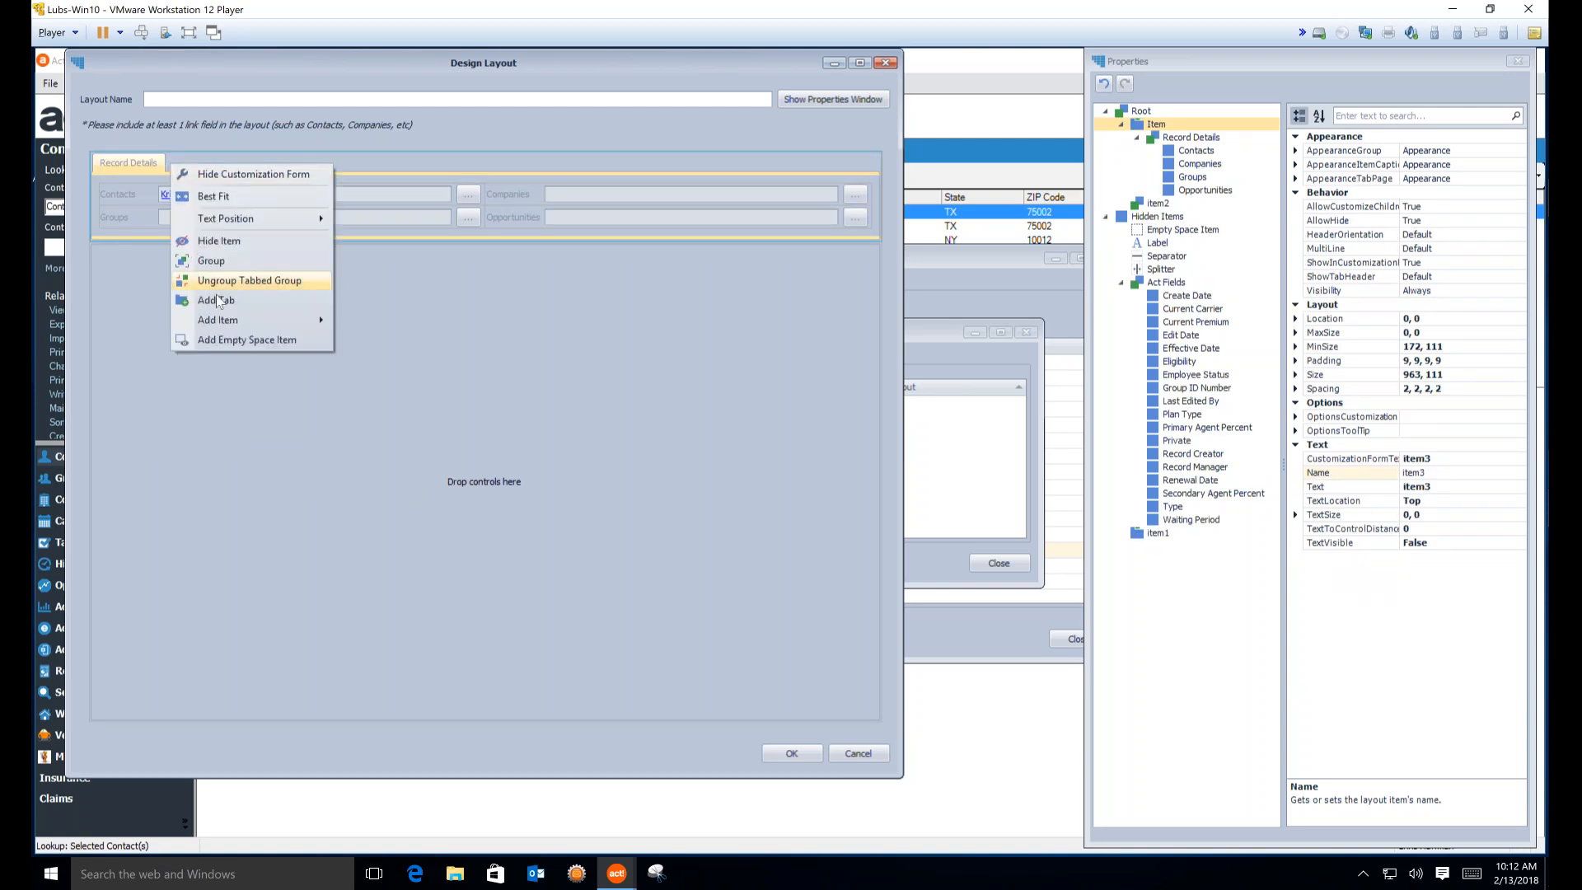
click(219, 299)
click(181, 160)
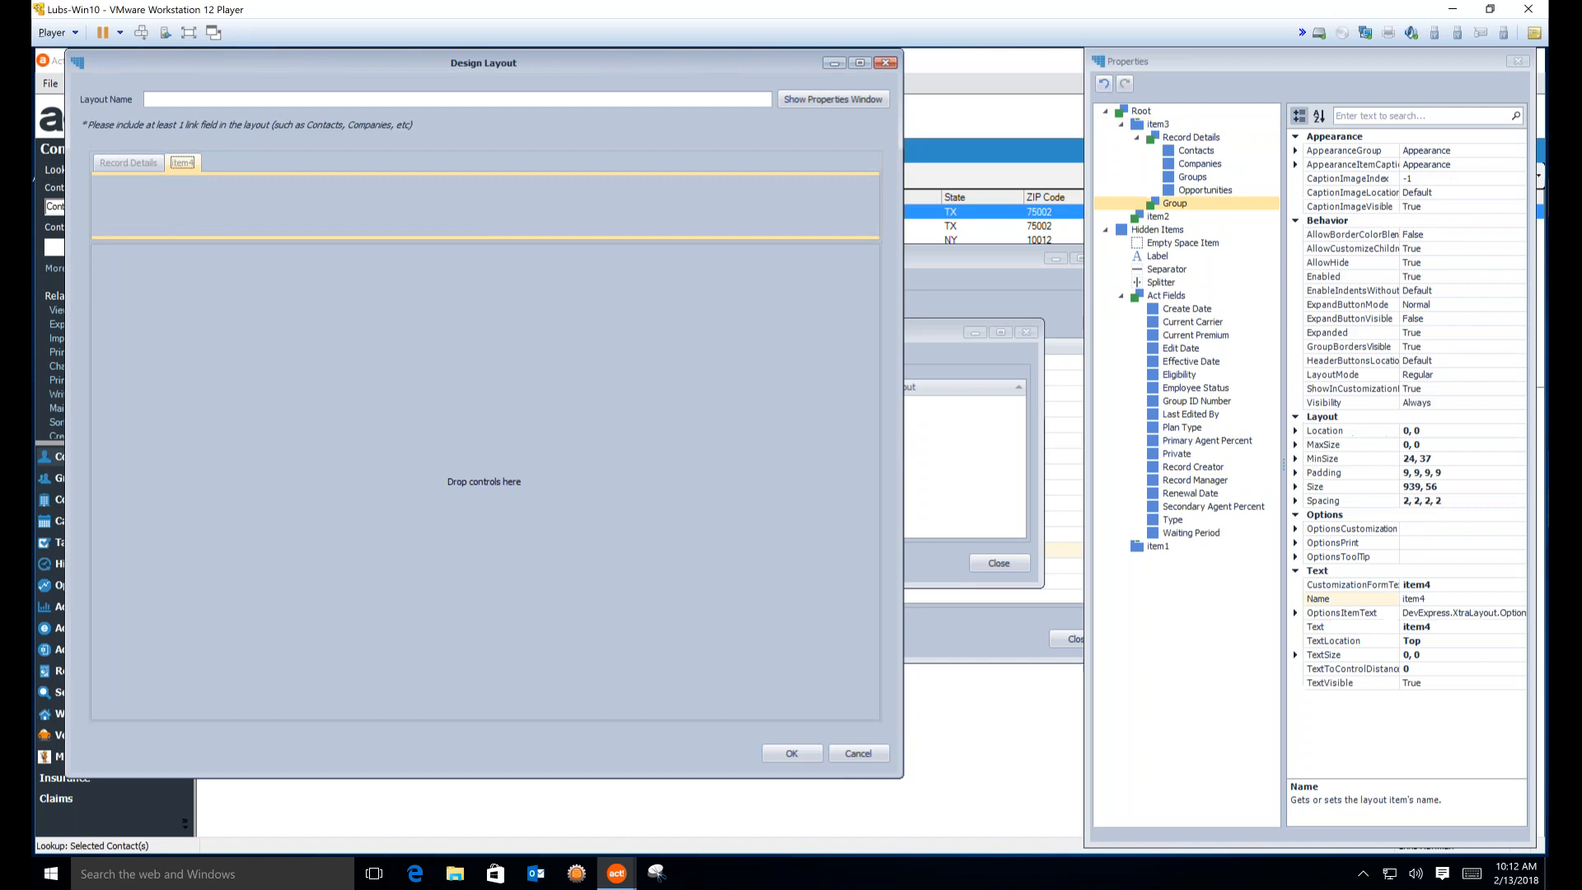
right_click(181, 161)
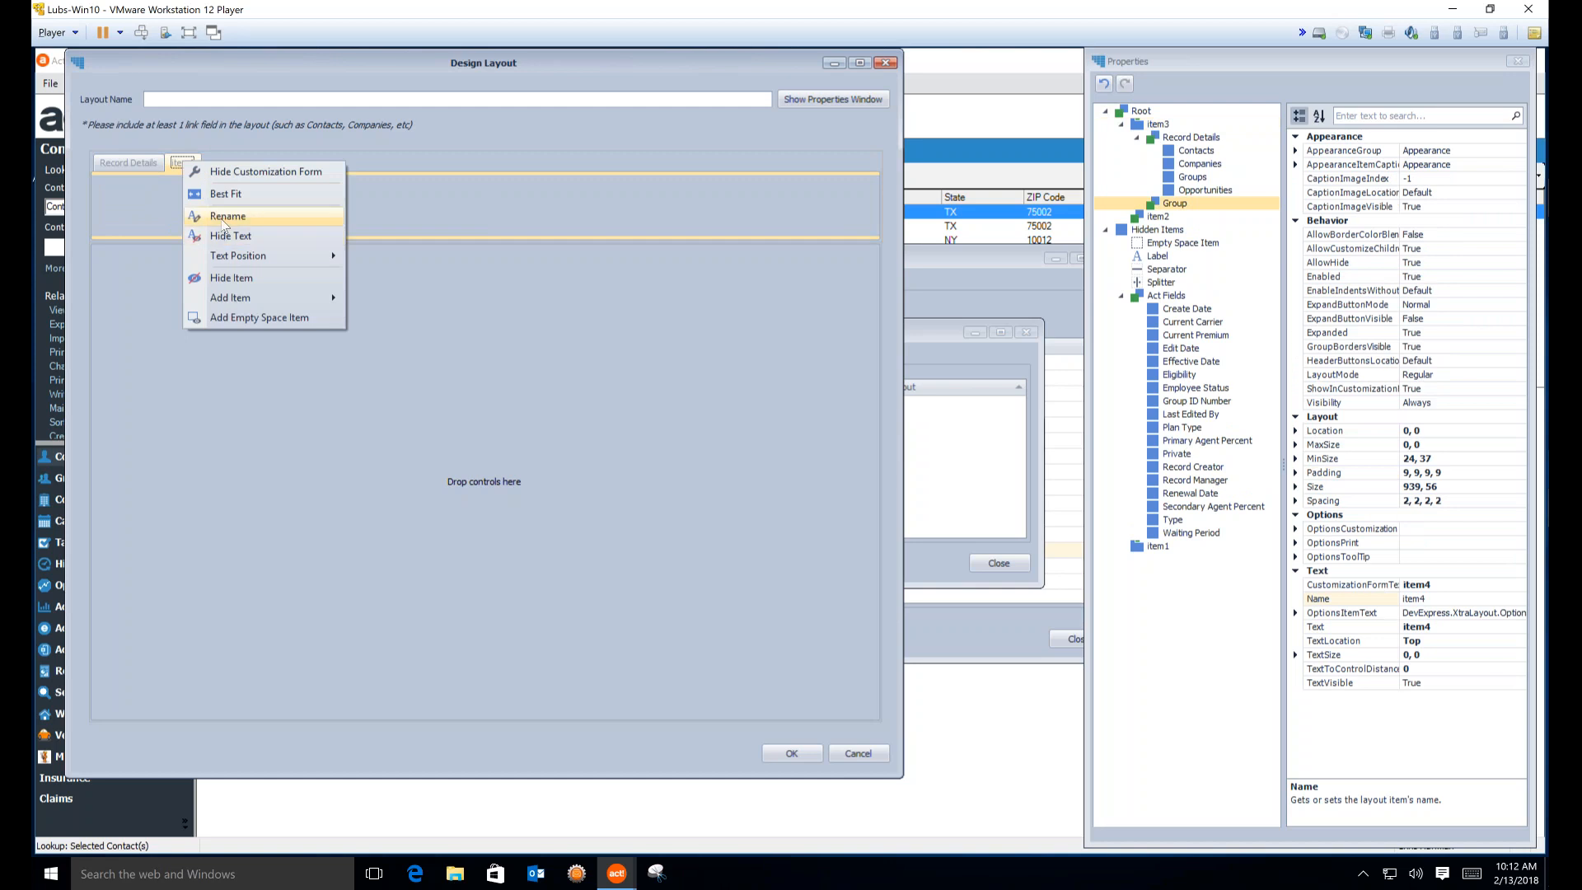
click(221, 214)
text(Insurance)
key(Return)
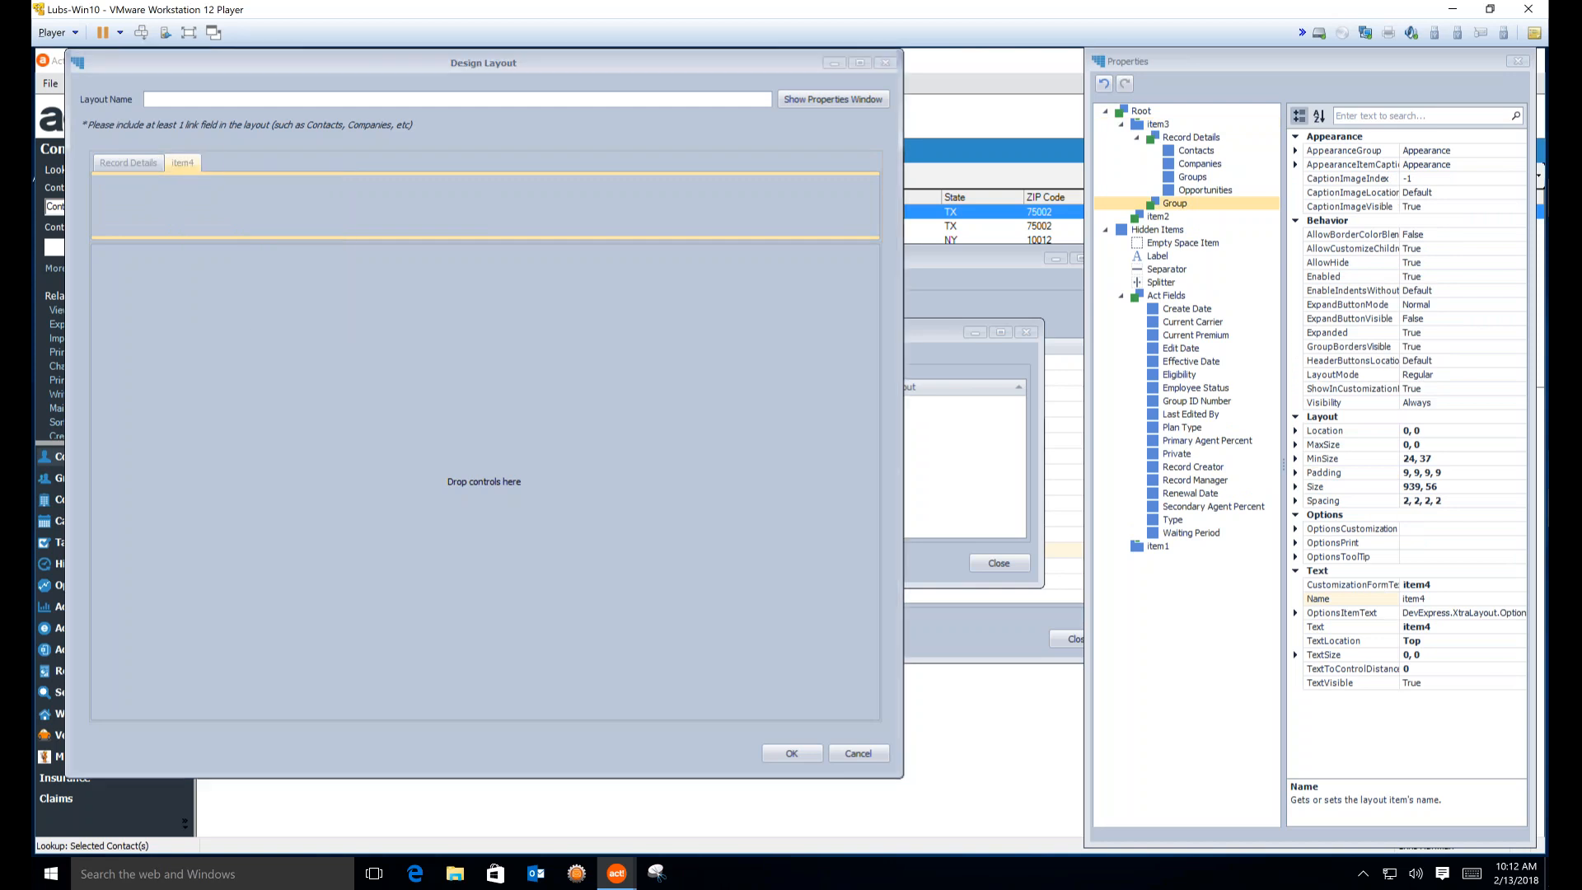
drag(165, 168, 211, 163)
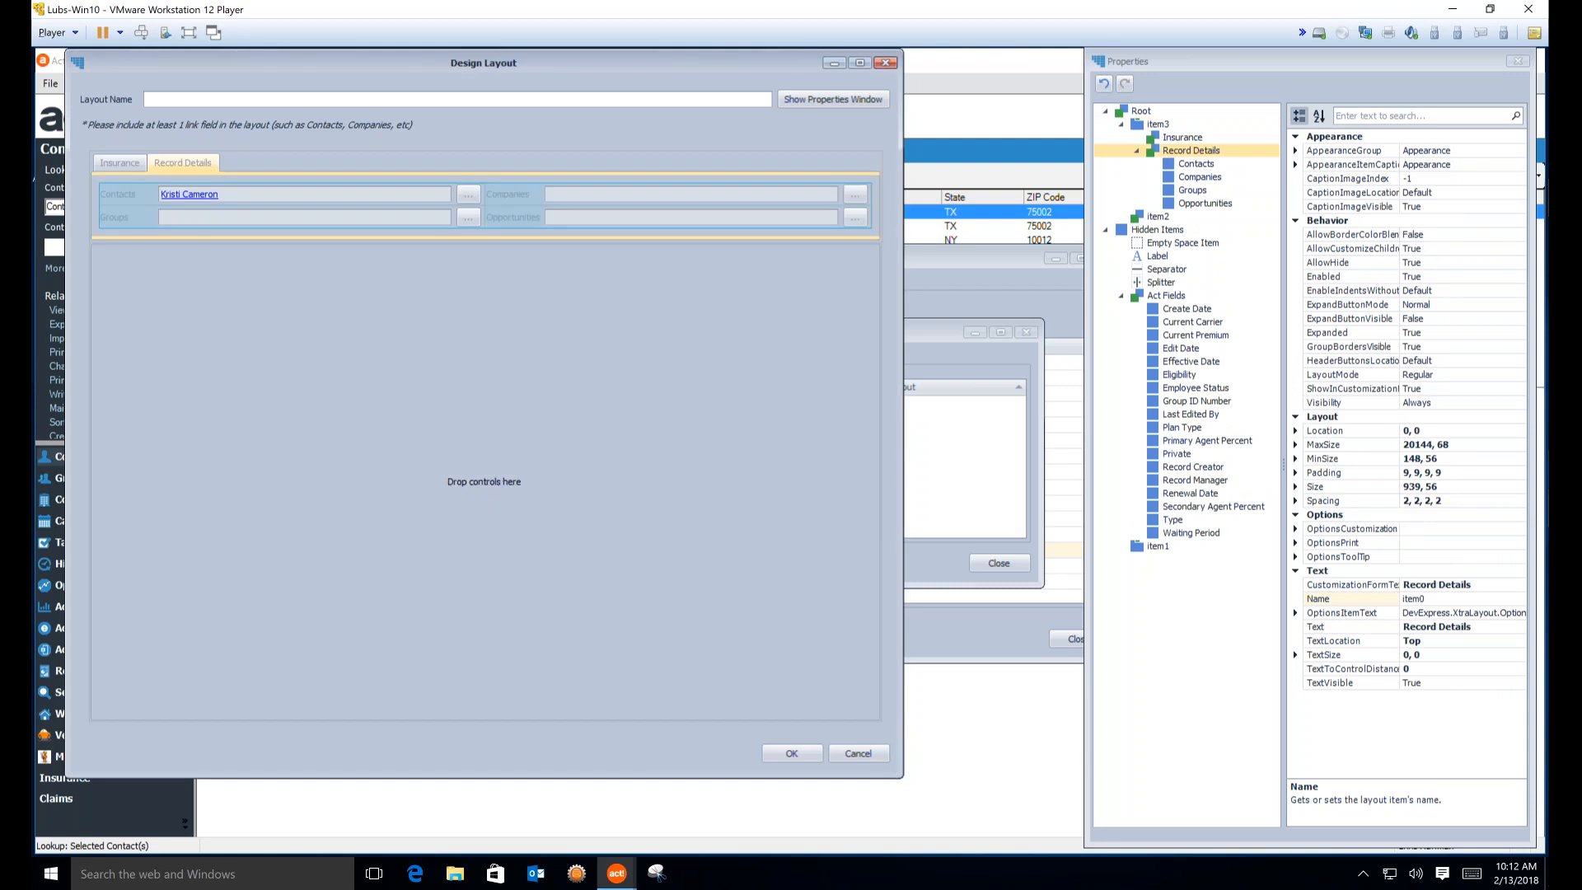
Ungroup the empty area below the tabs, leaving Insurance and Record Details filling the layout
click(412, 443)
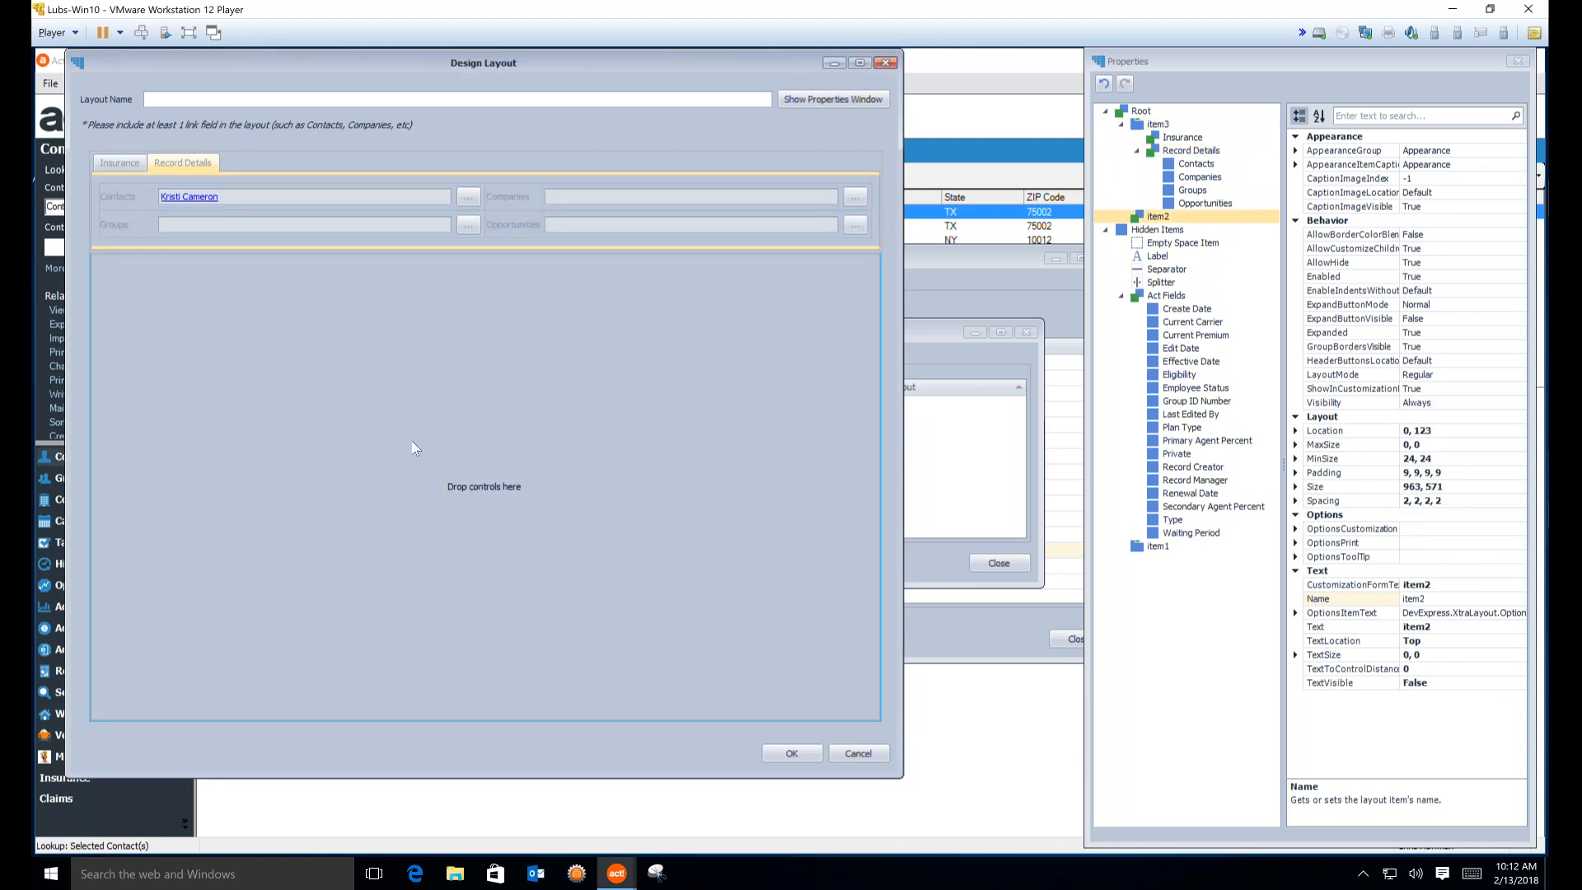
right_click(411, 446)
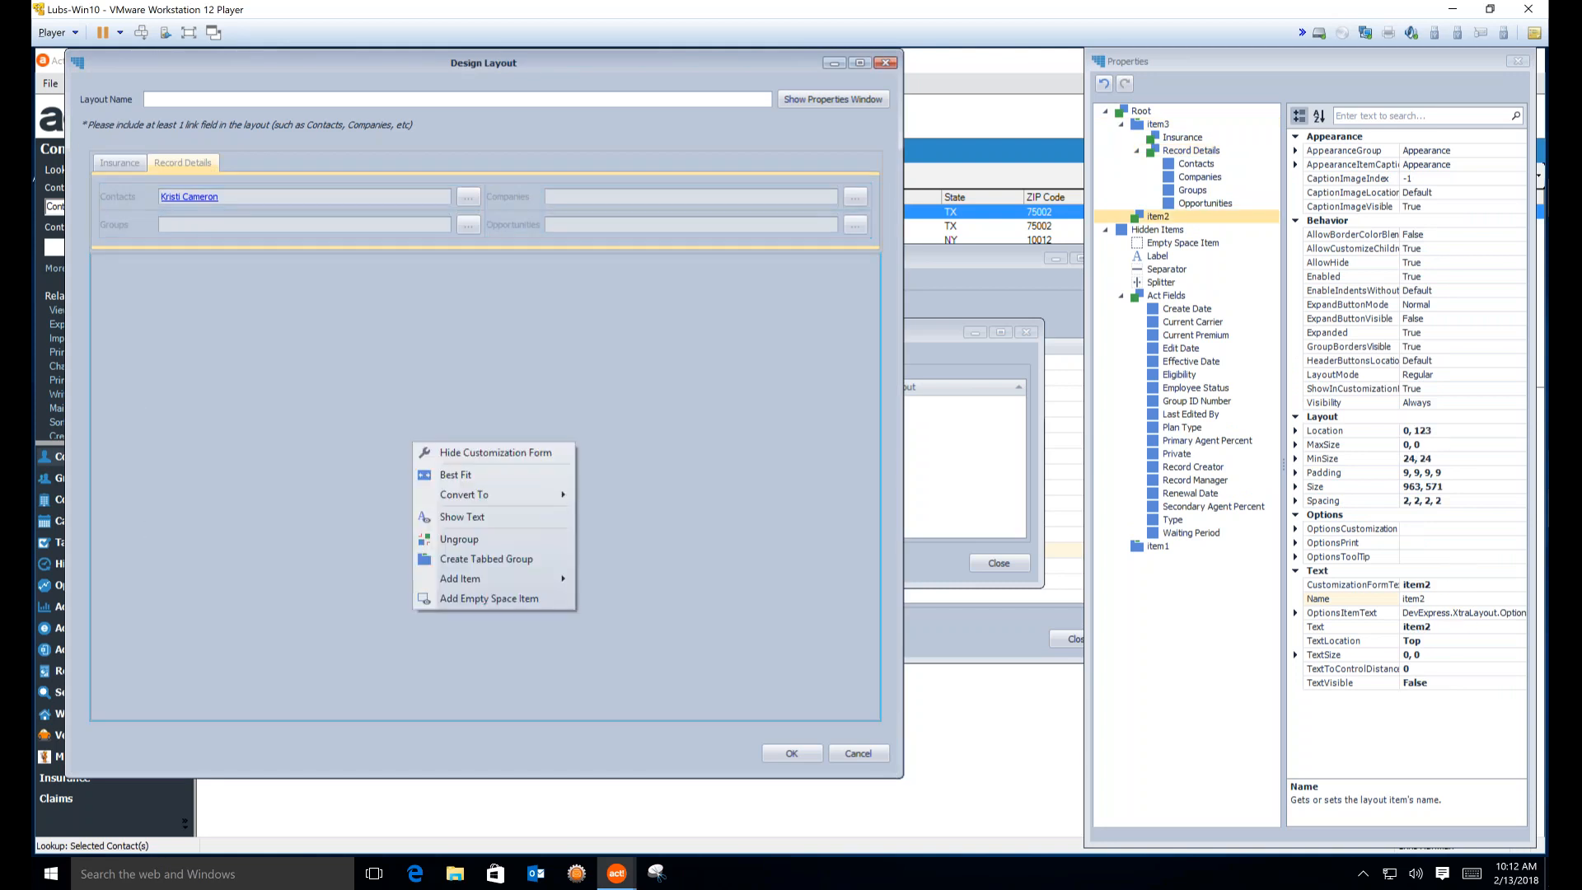
click(479, 538)
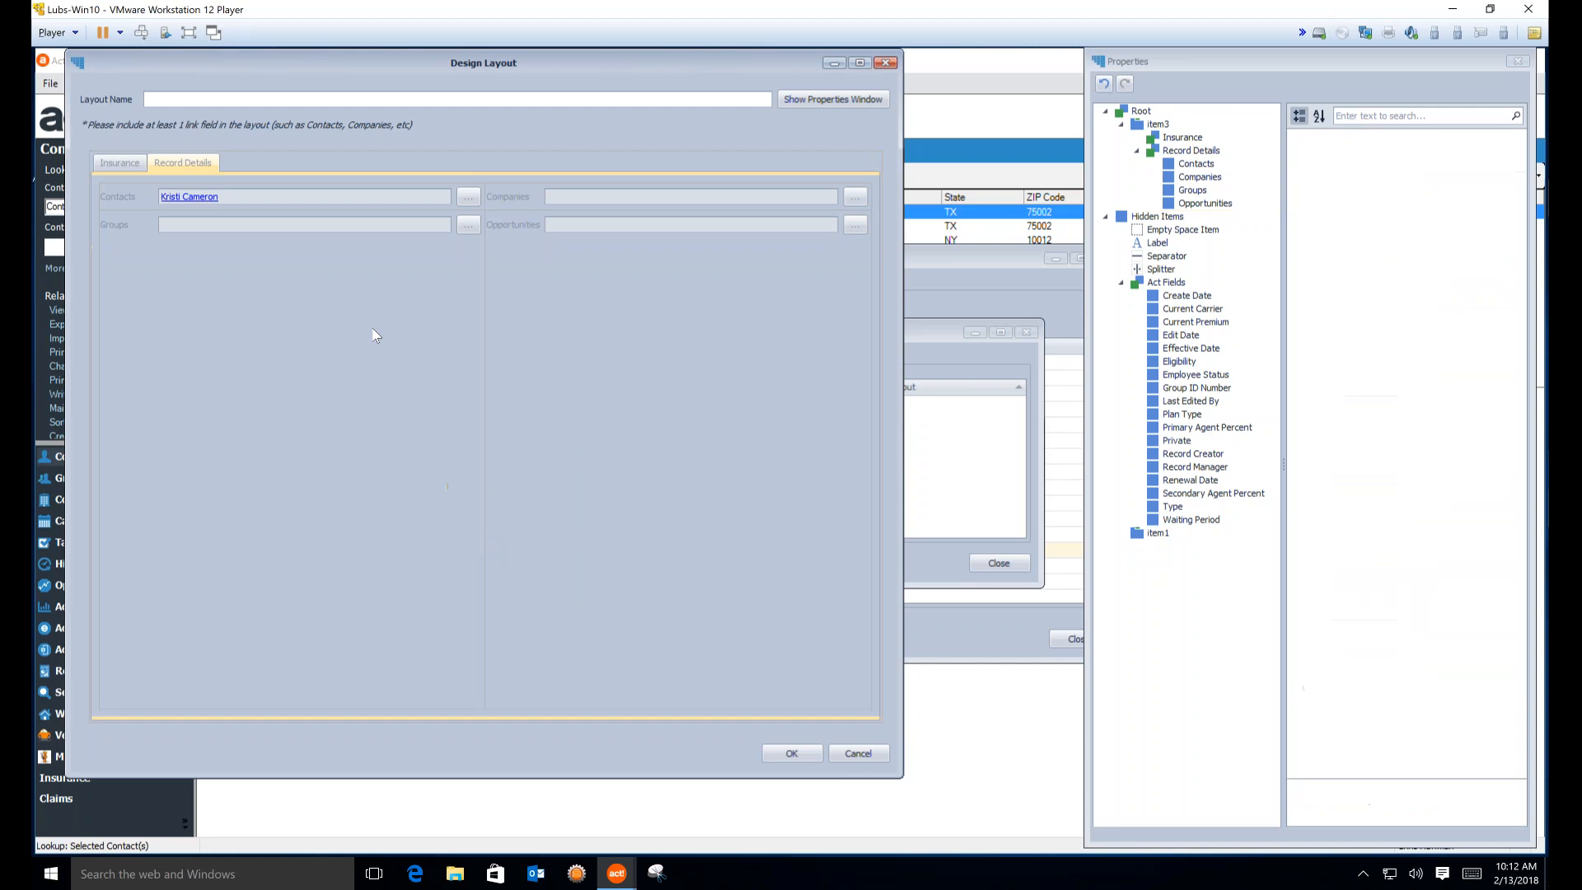
click(126, 161)
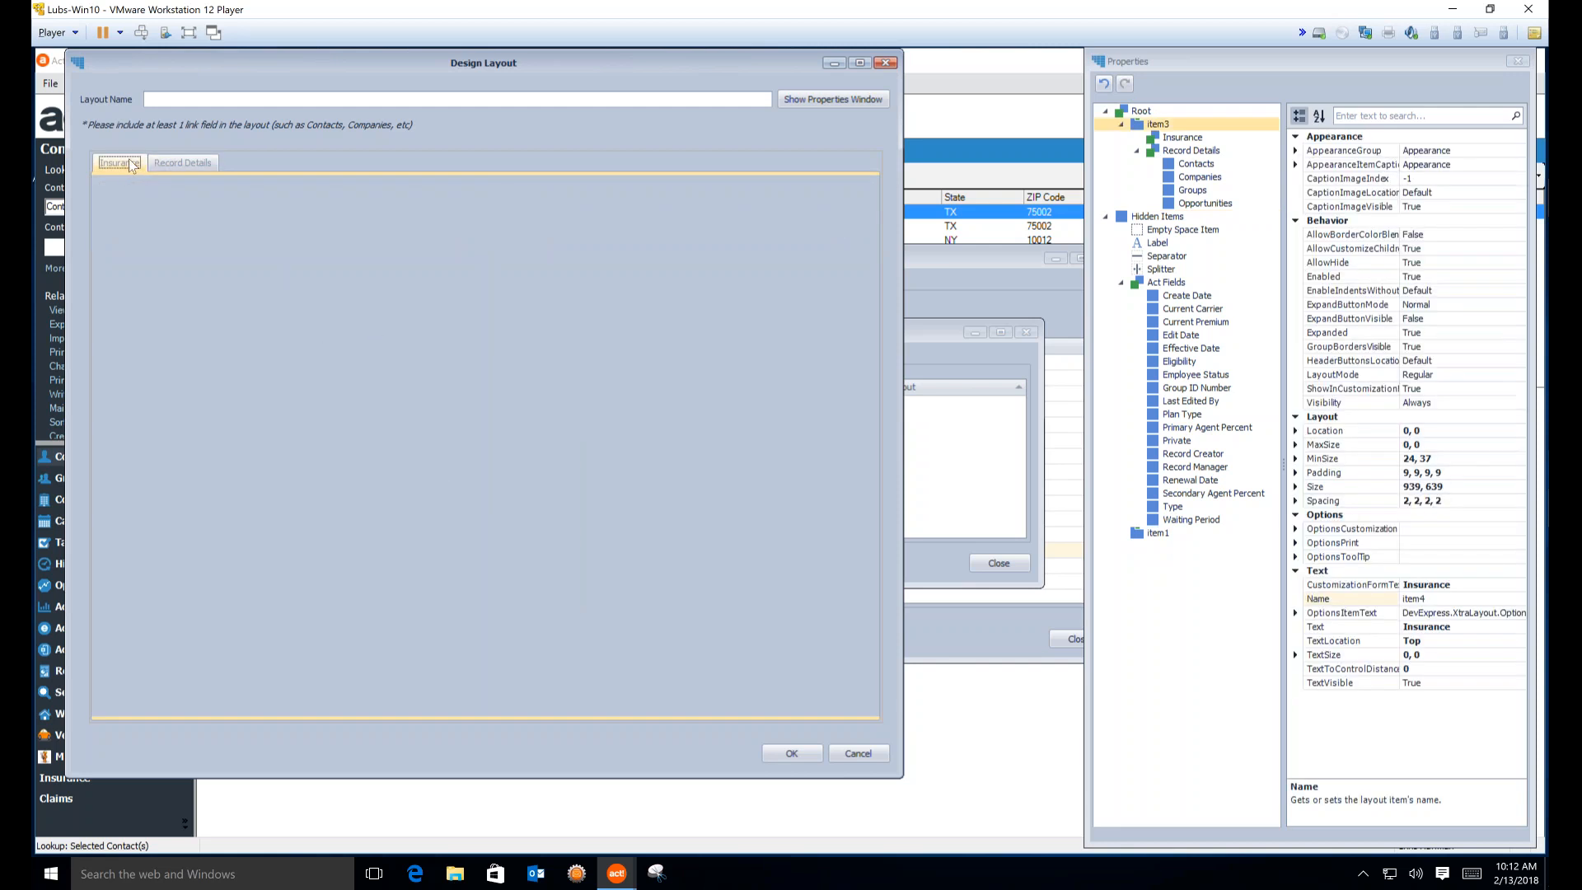
click(187, 164)
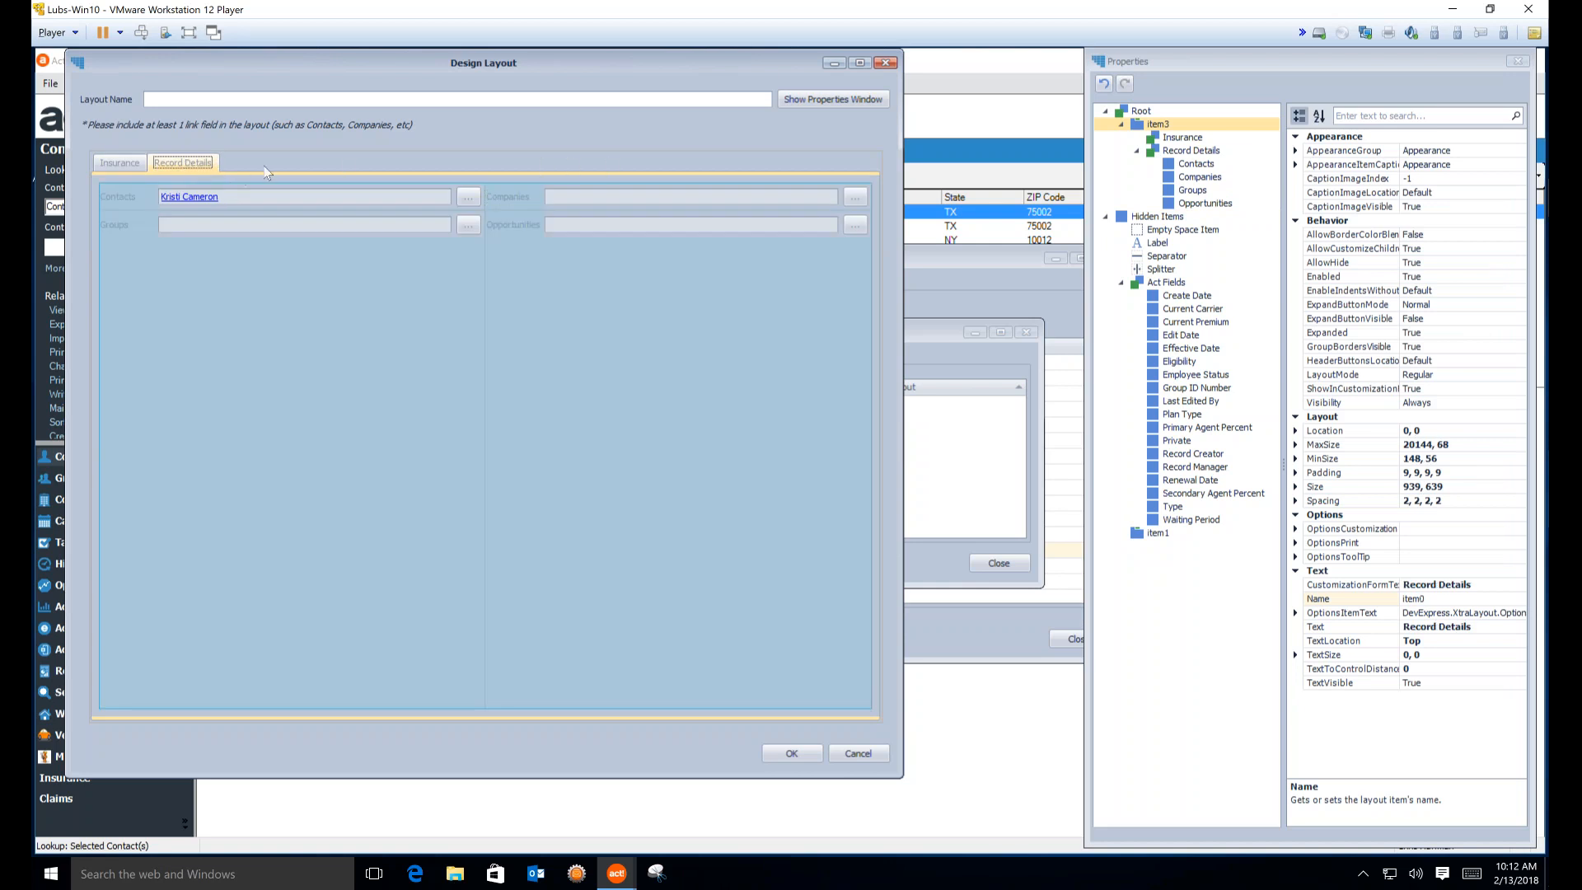
click(104, 162)
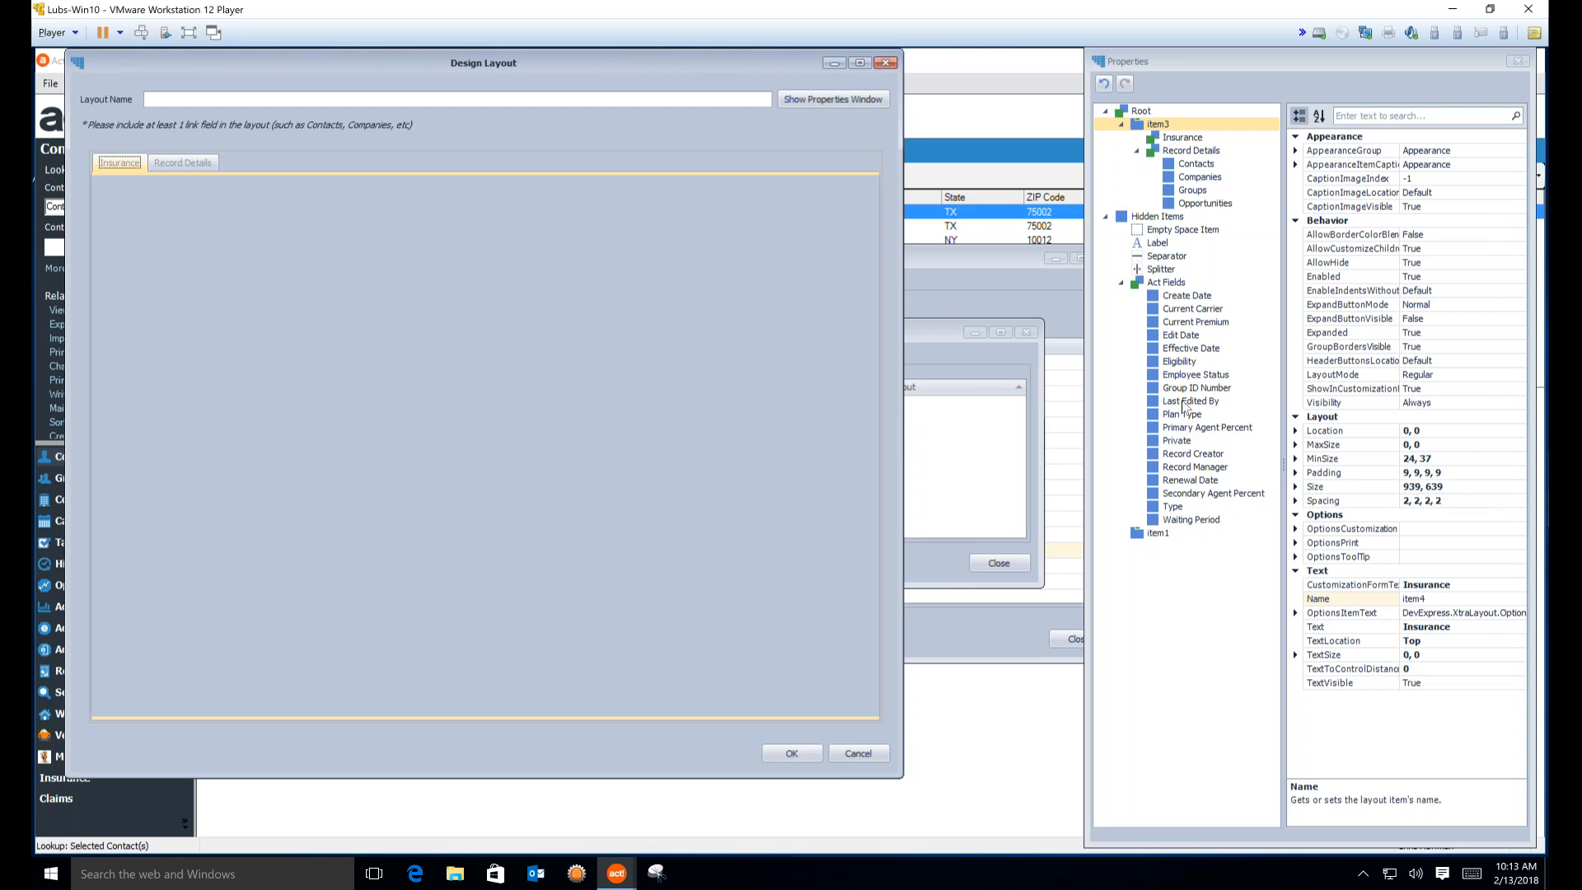
Add Current Carrier, Current Premium, Effective Date, Eligibility, Employee Status, Group ID Number and Plan Type to the Insurance tab
drag(1191, 312, 429, 334)
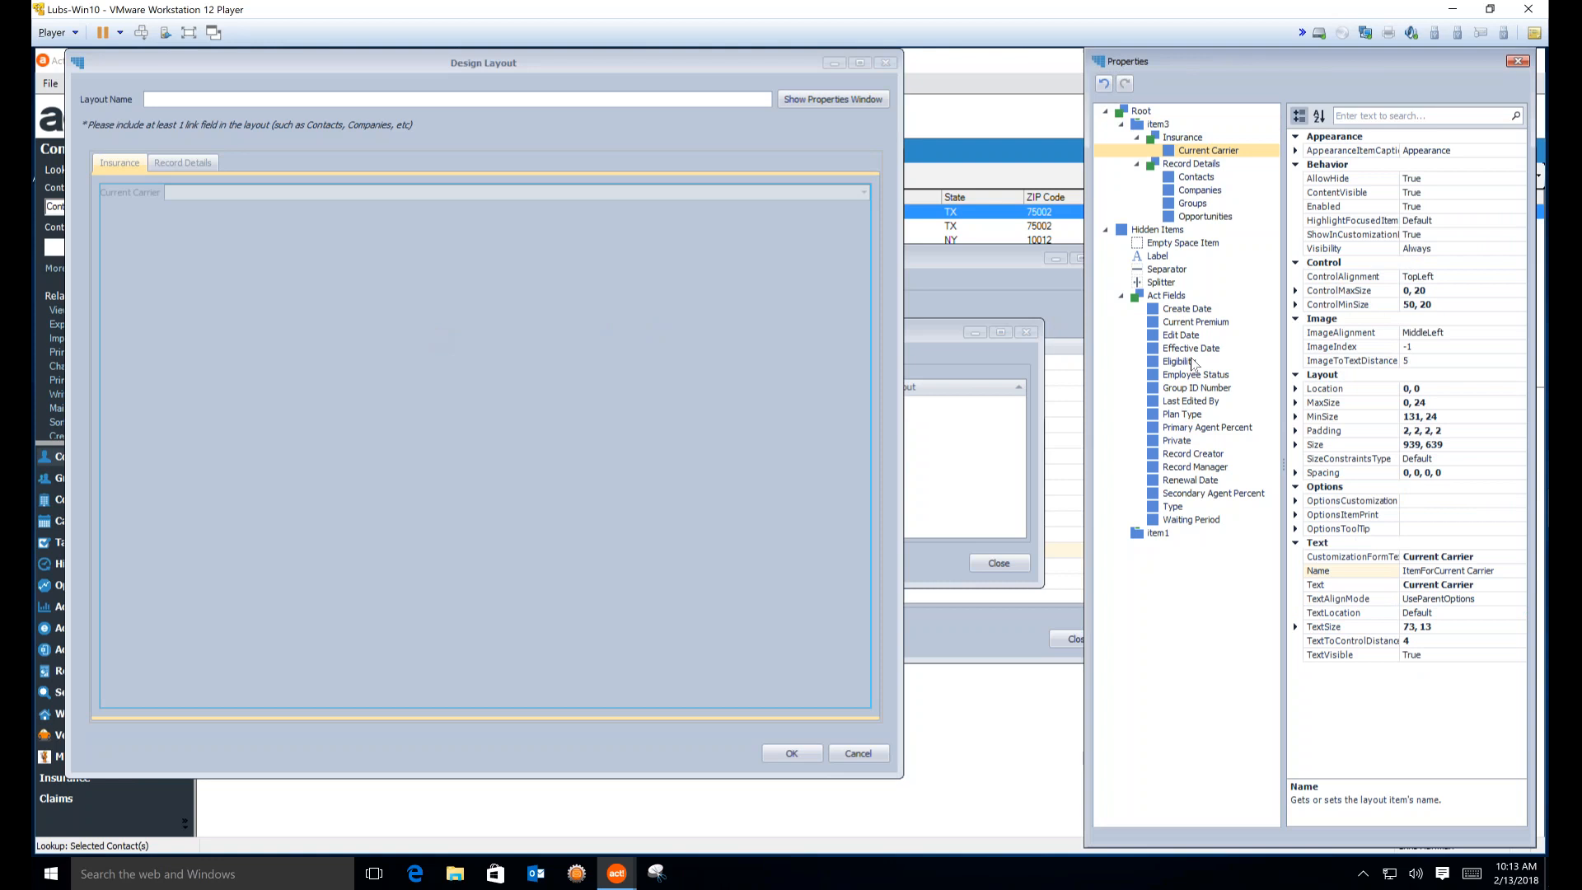
drag(1195, 322, 501, 690)
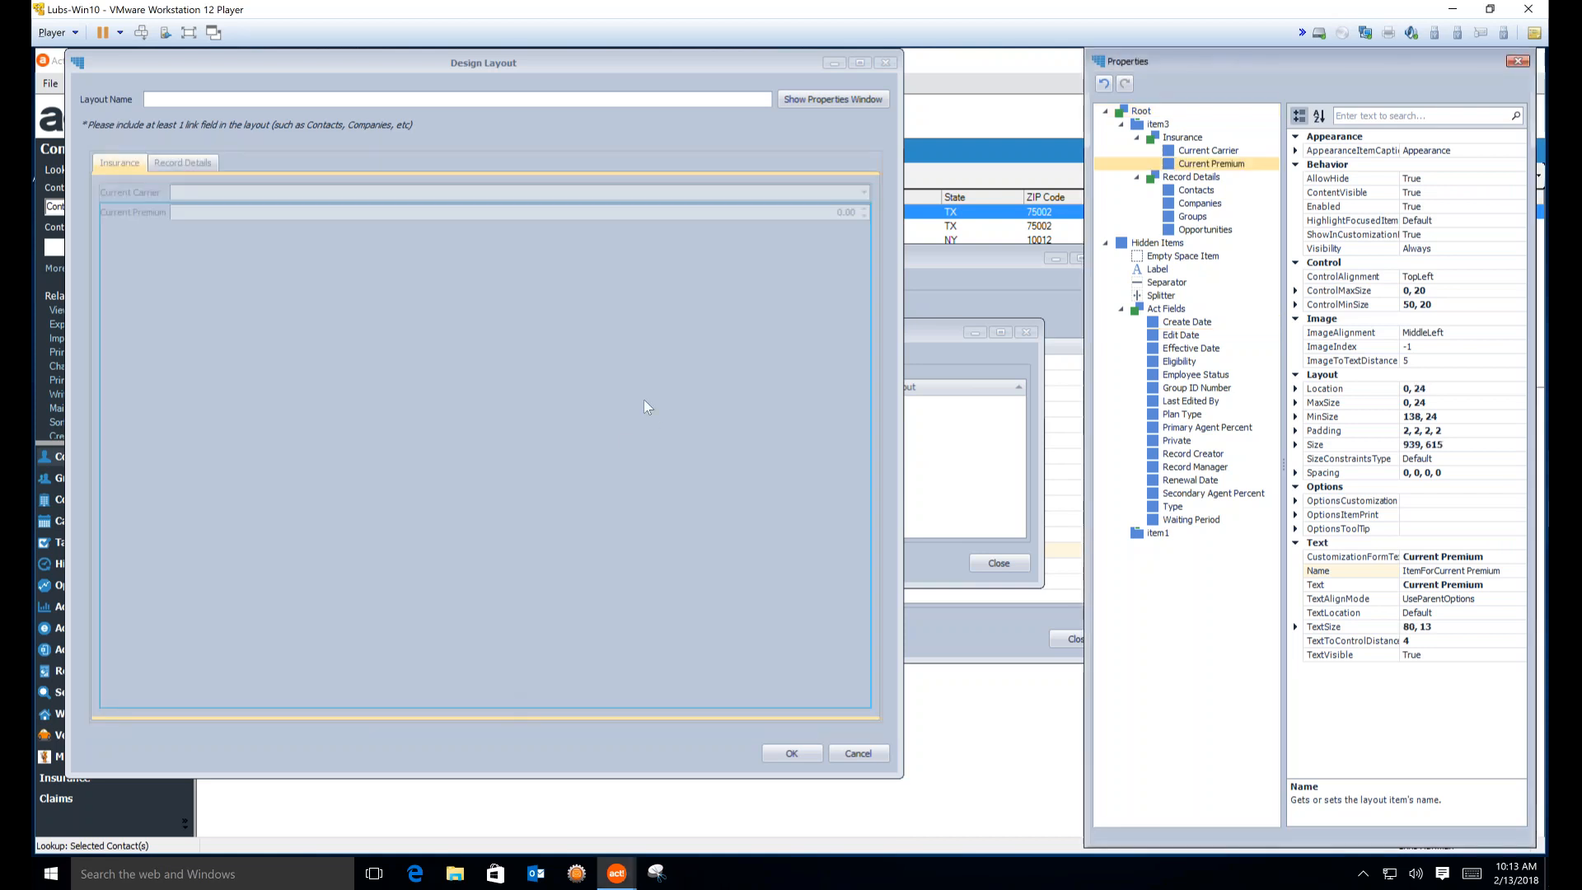
drag(1207, 348, 649, 643)
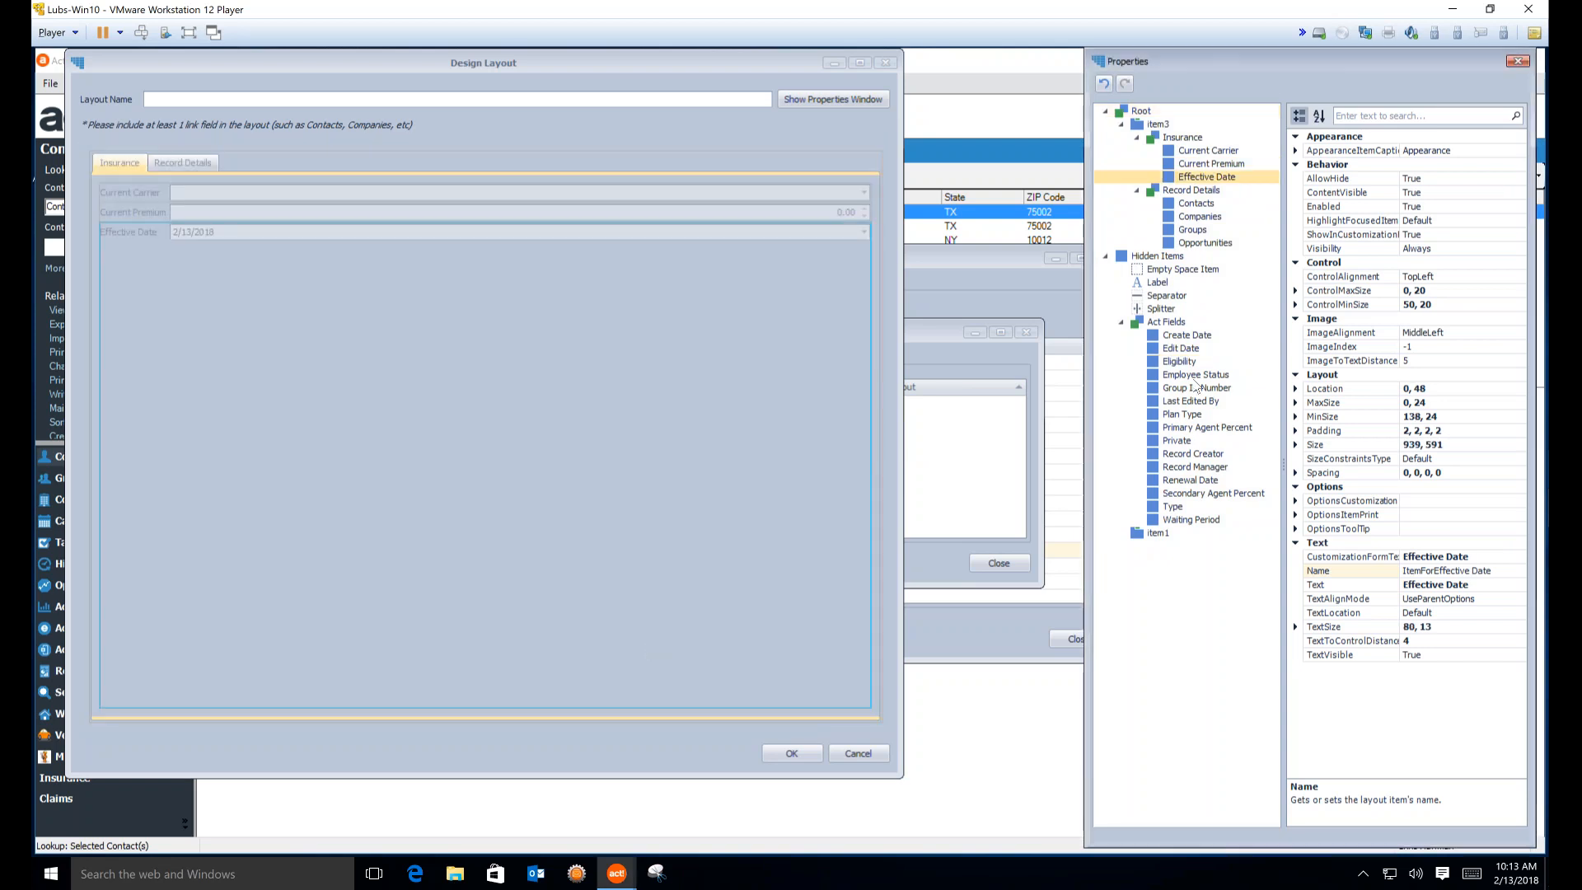
drag(1179, 362, 622, 644)
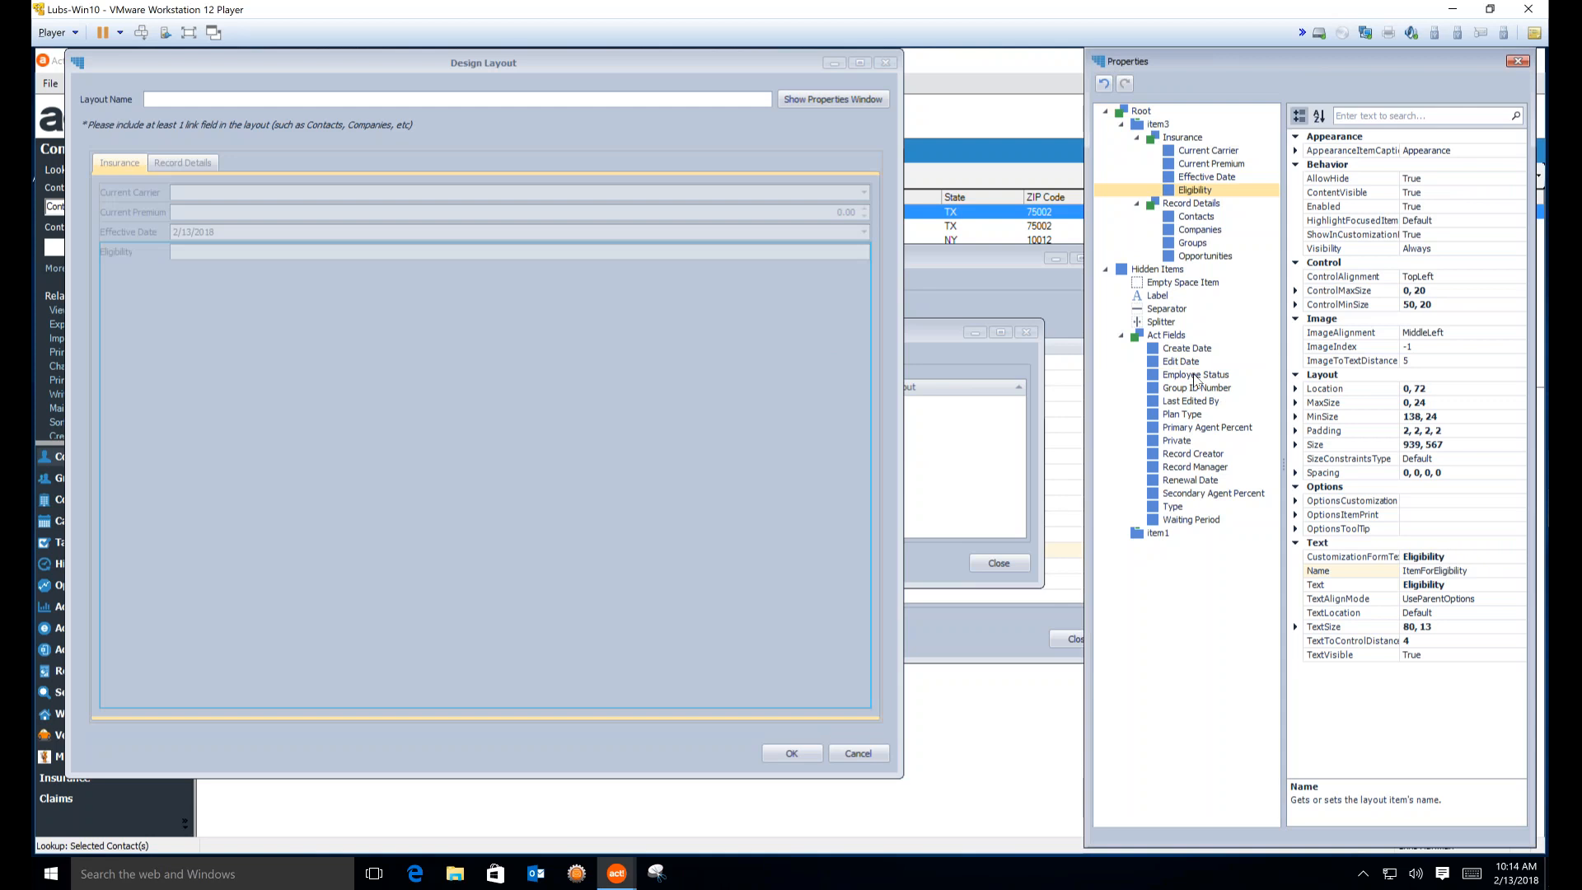
drag(998, 435, 589, 650)
drag(1211, 388, 619, 675)
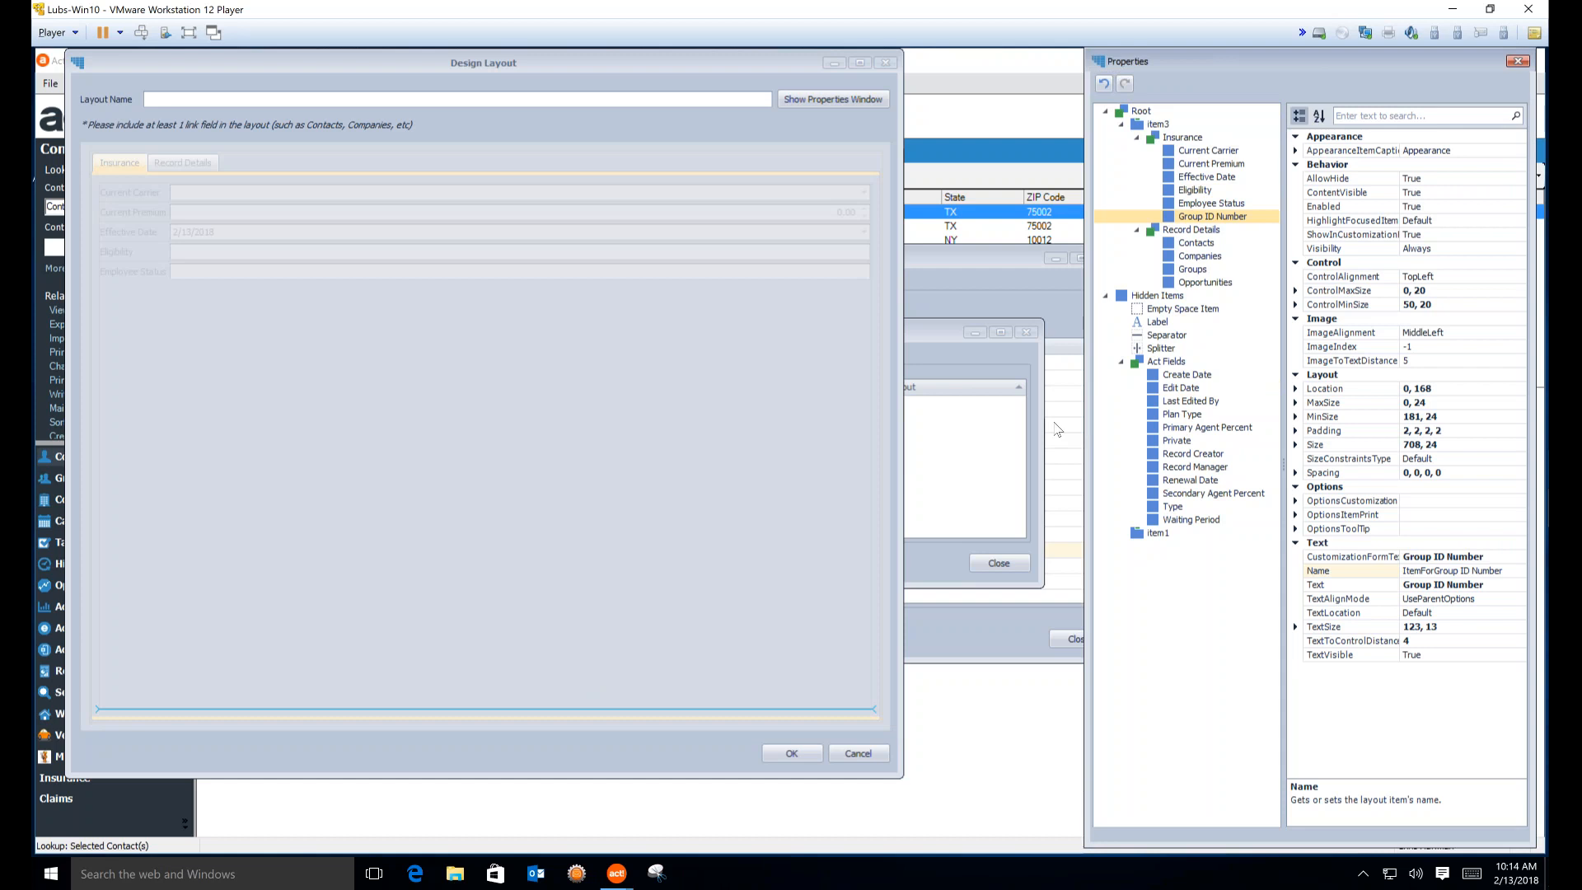
drag(1181, 414, 694, 653)
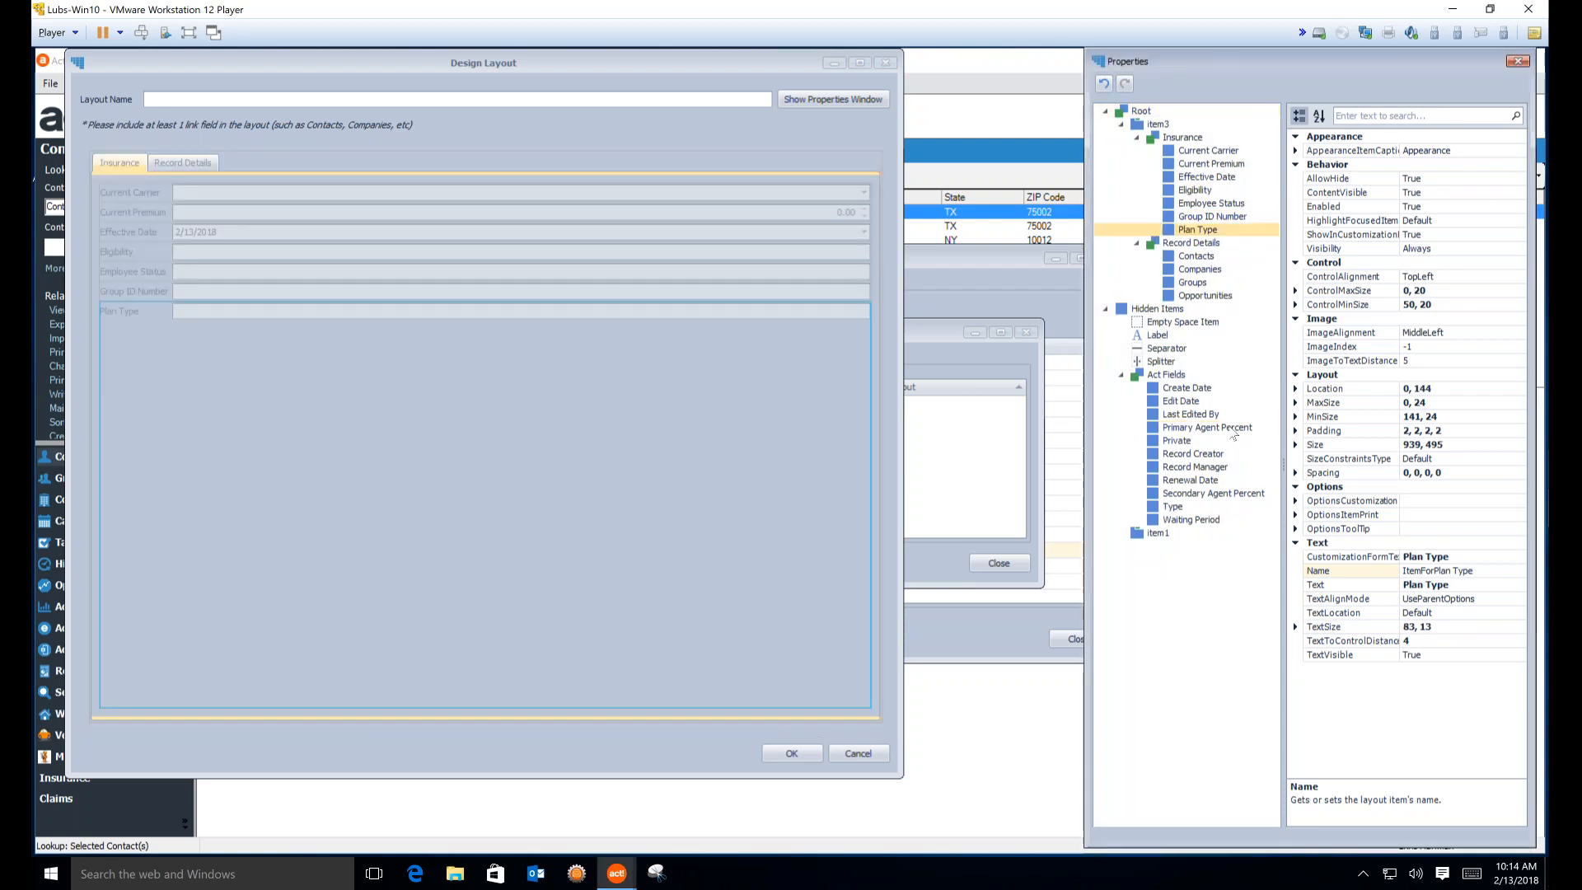
Add Primary Agent Percent, Renewal Date, Secondary Agent Percent, Type and Waiting Period below them
drag(1207, 427, 814, 616)
drag(1205, 486, 815, 669)
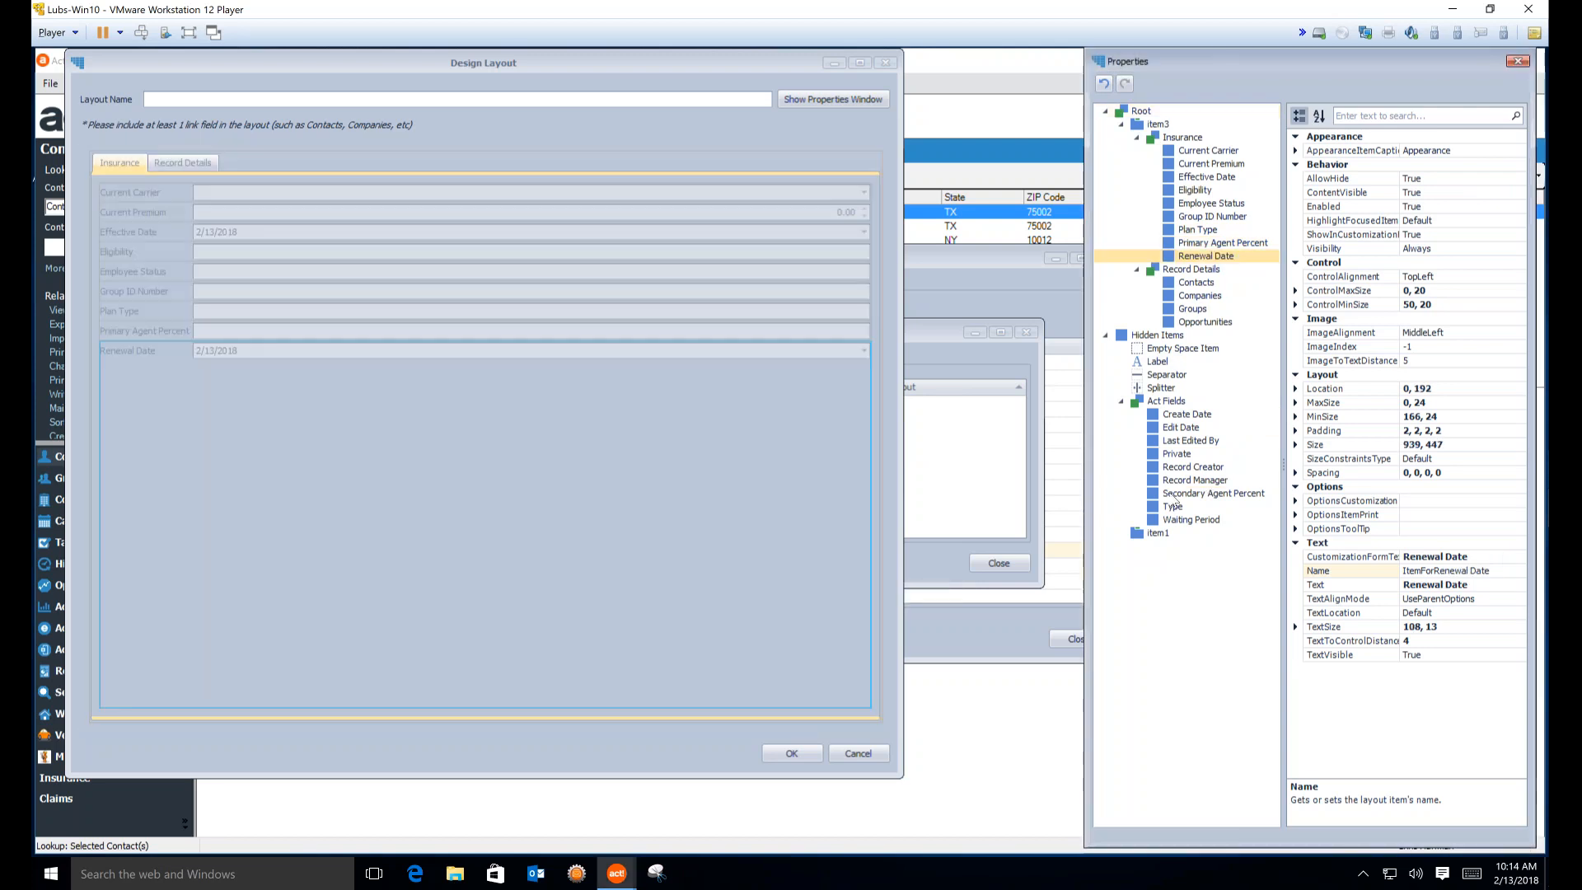
click(1213, 493)
drag(1213, 493, 742, 652)
click(1174, 508)
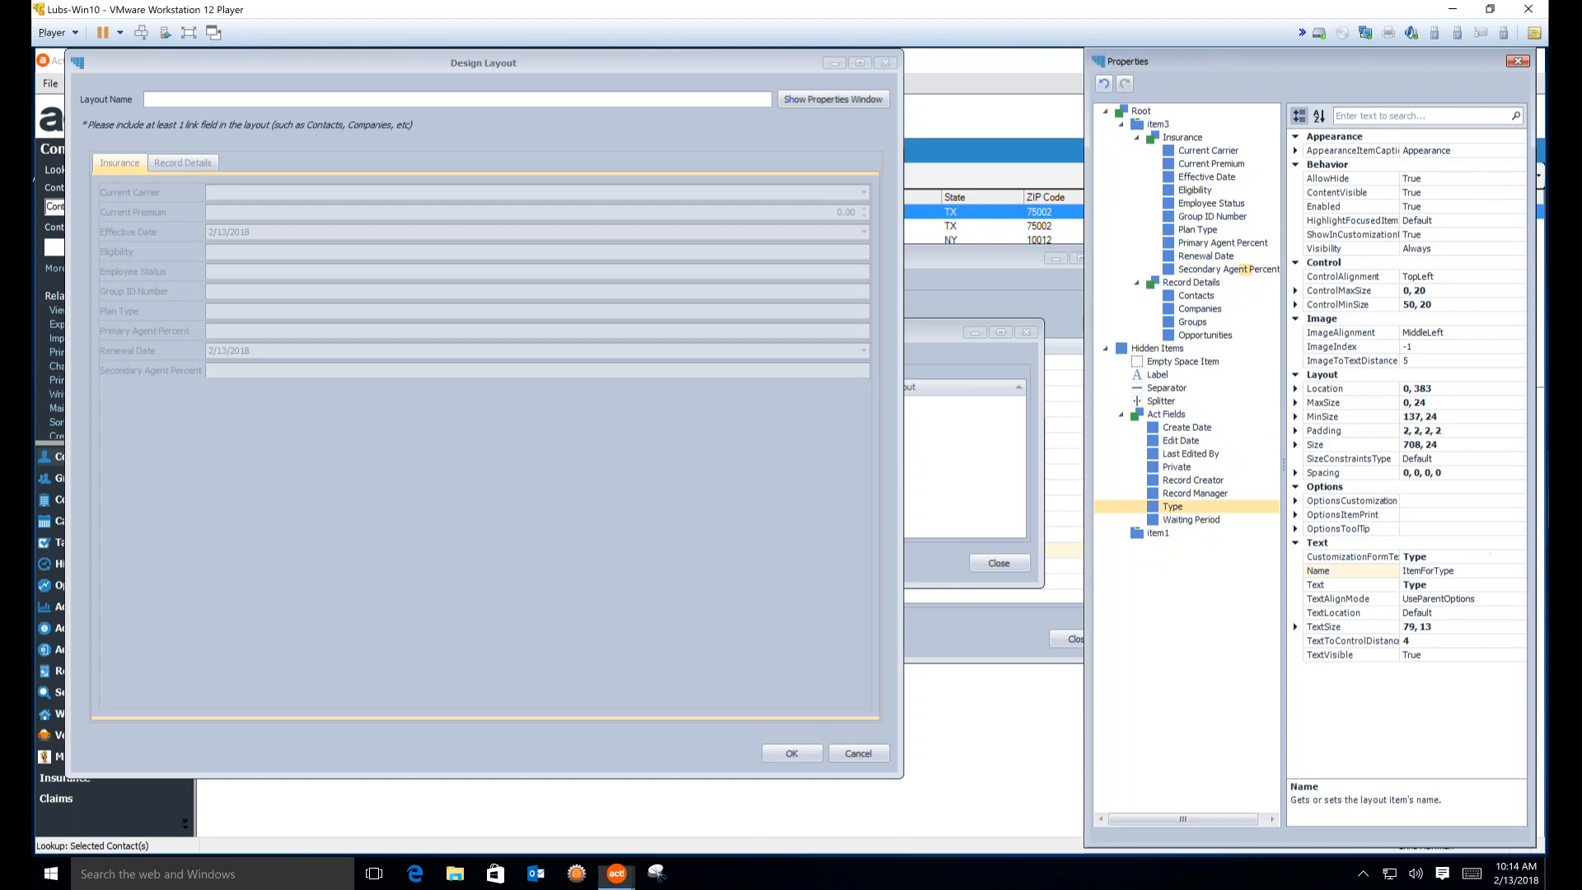
drag(1174, 508, 946, 595)
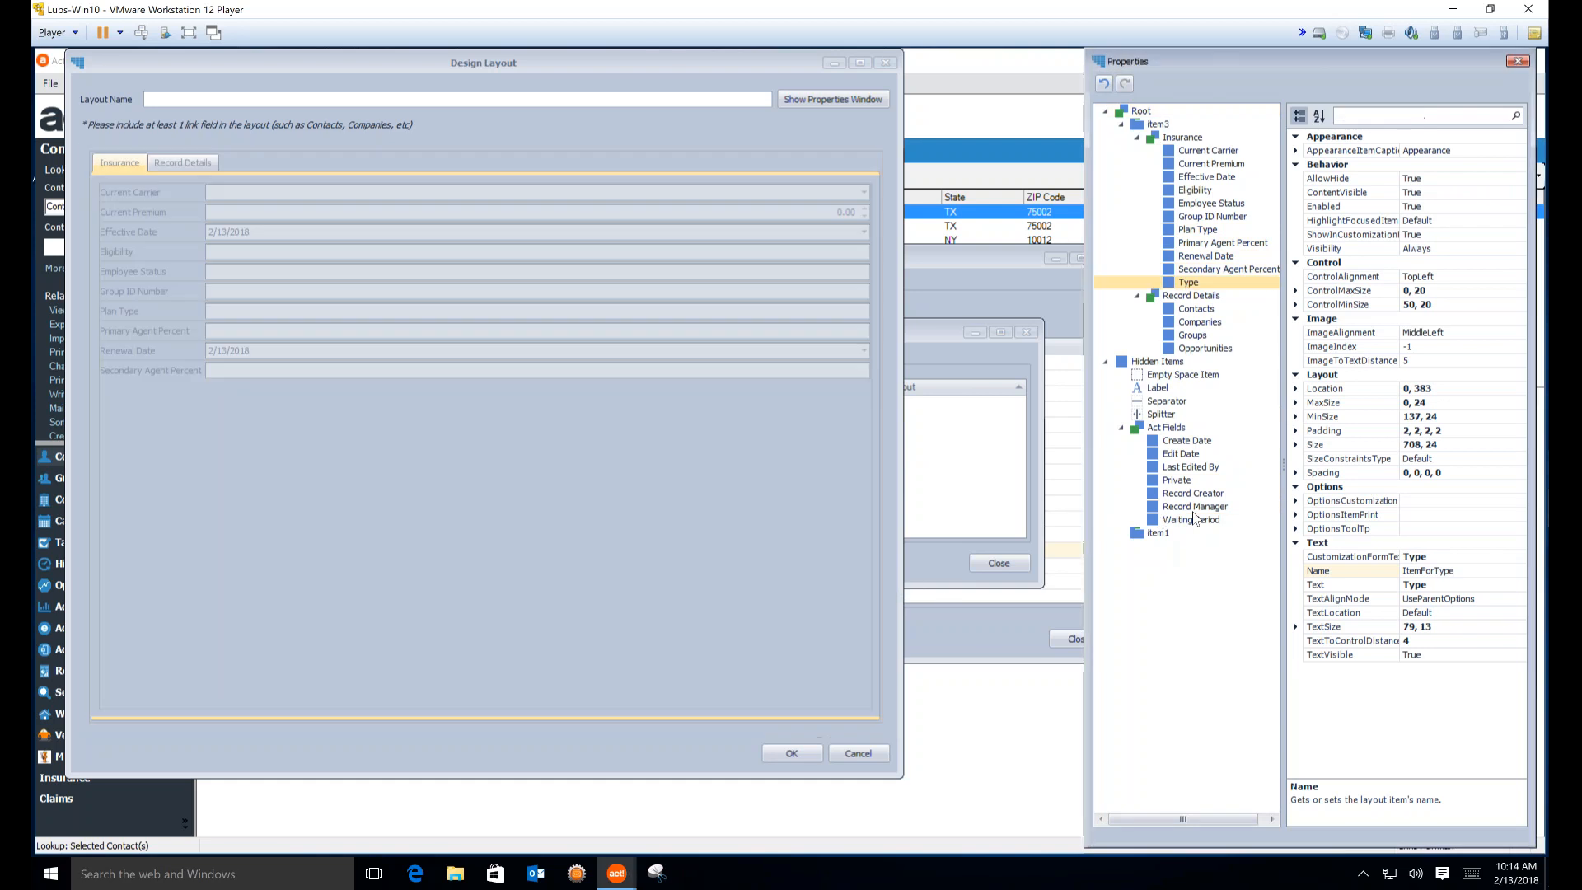
drag(1190, 520, 704, 674)
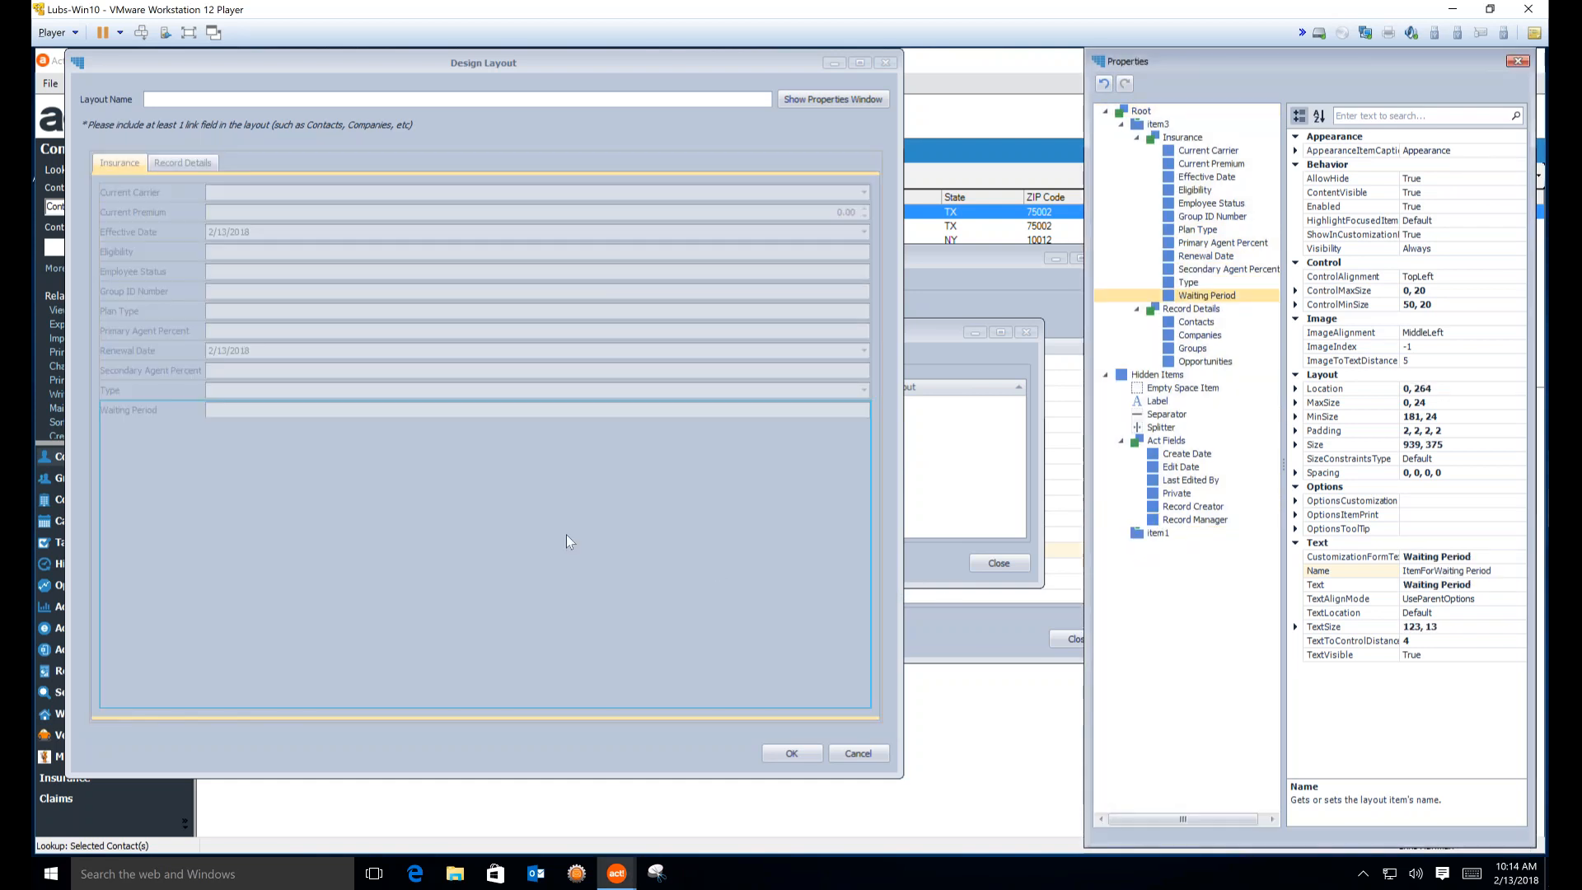
Pair Current Premium, Eligibility, Group ID Number, Type, Secondary Agent Percent and Waiting Period beside their partners, then review both tabs
drag(275, 216, 333, 221)
drag(231, 234, 511, 216)
drag(300, 250, 430, 235)
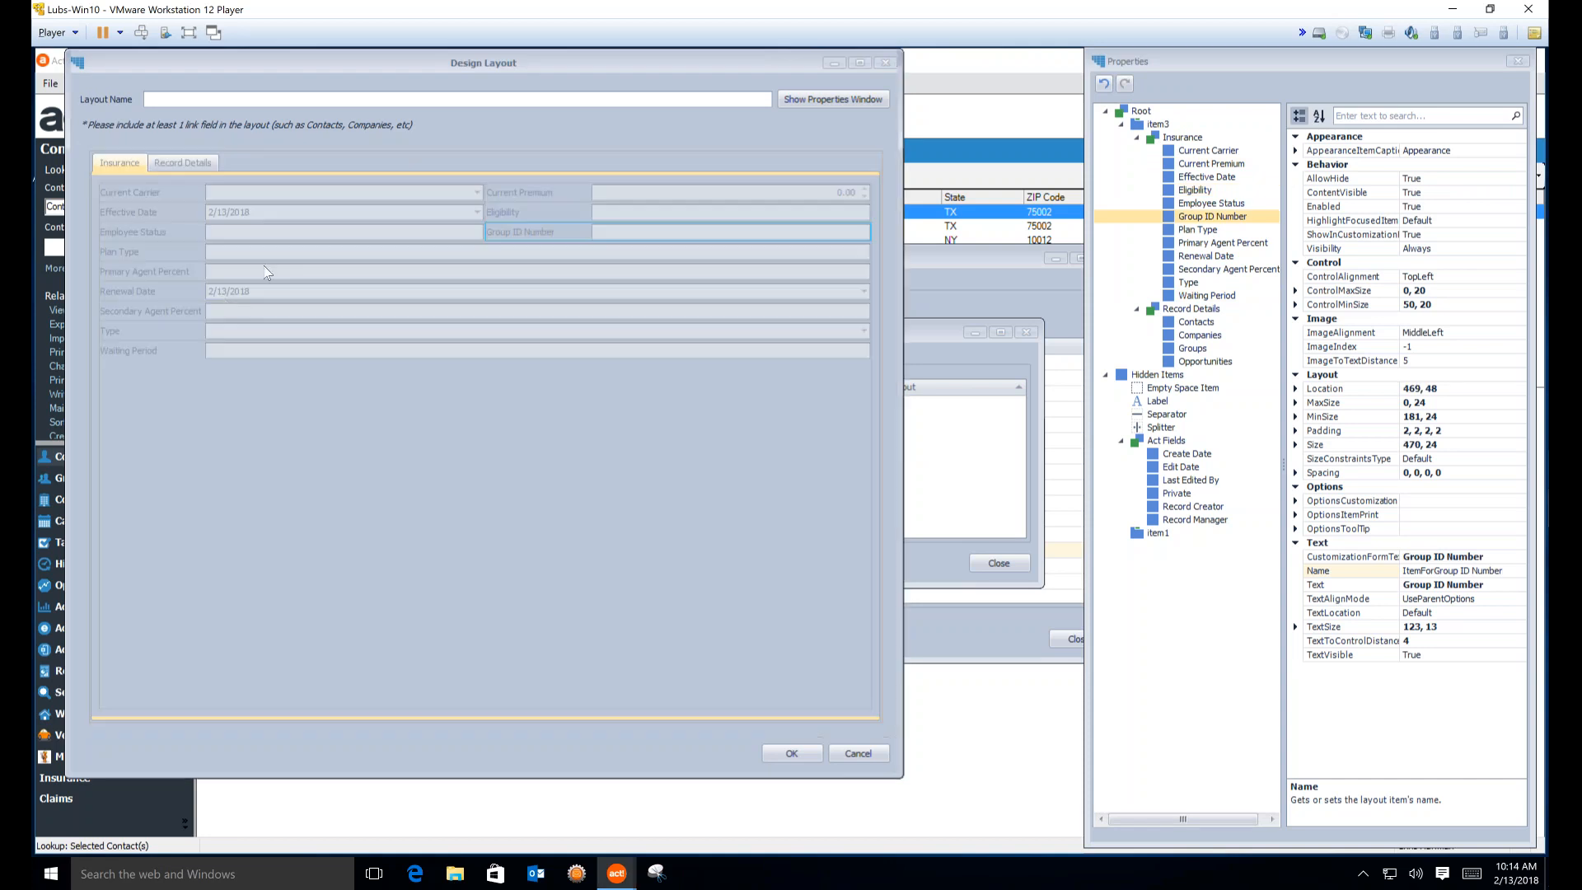
drag(240, 333, 251, 257)
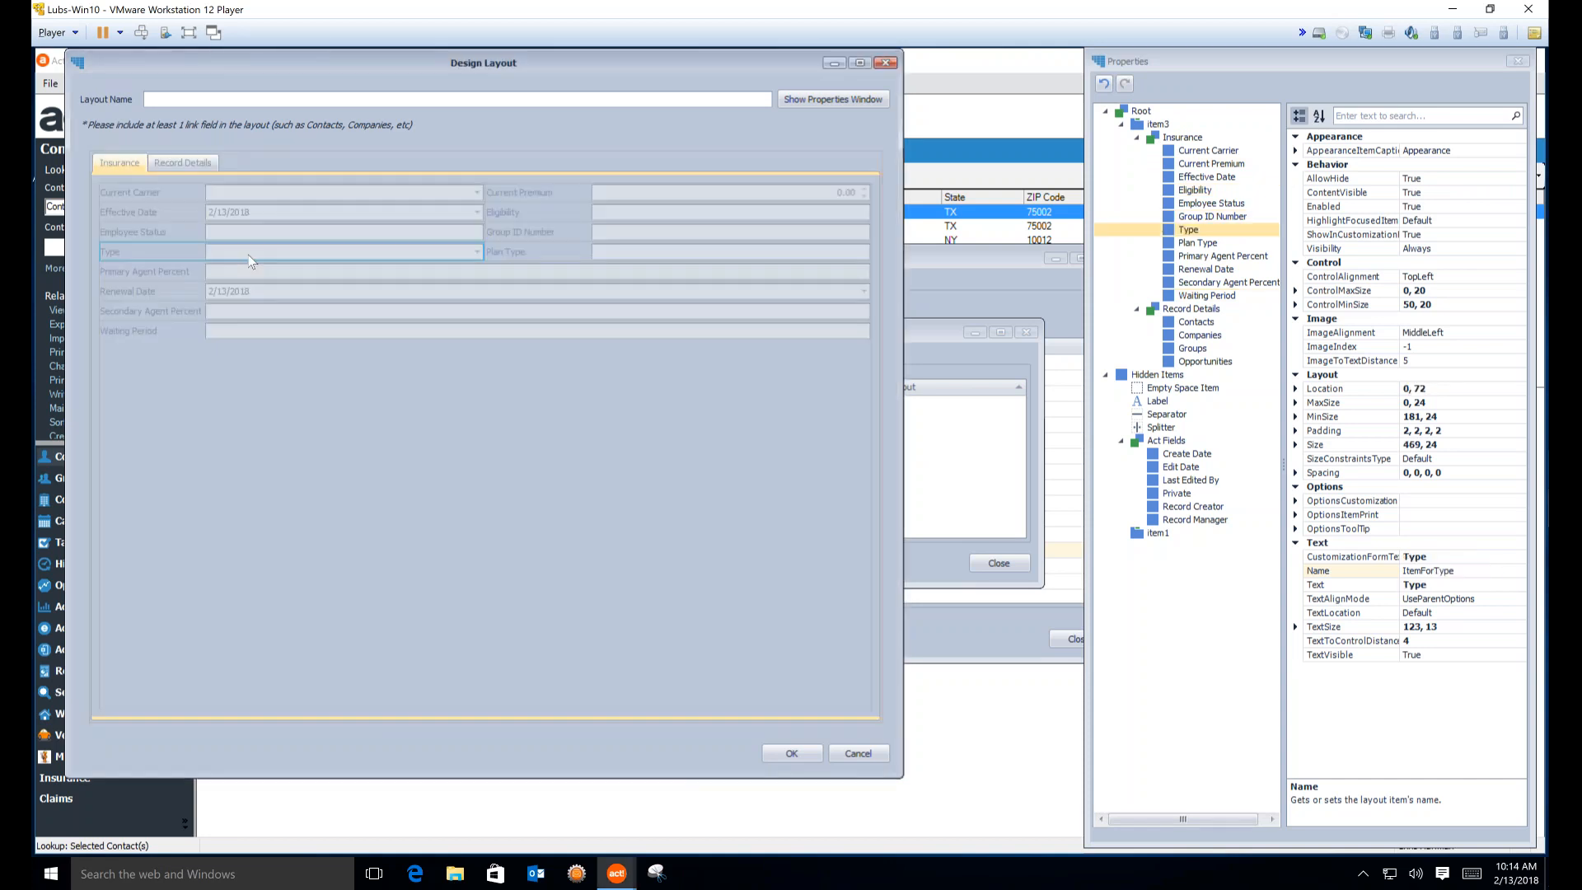
drag(259, 320, 458, 299)
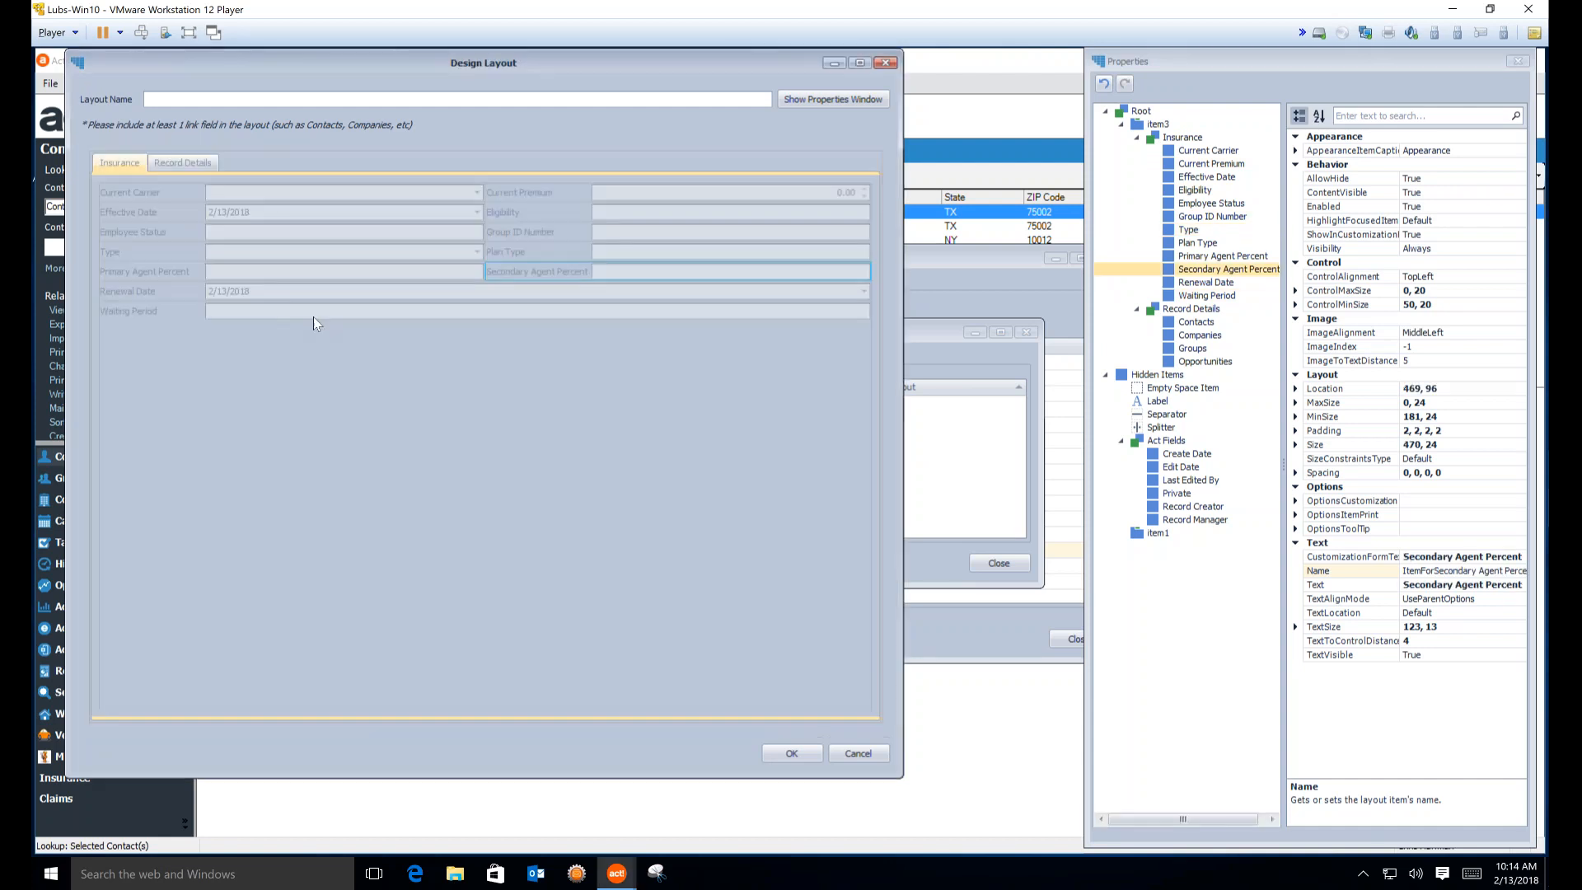
drag(283, 316, 524, 298)
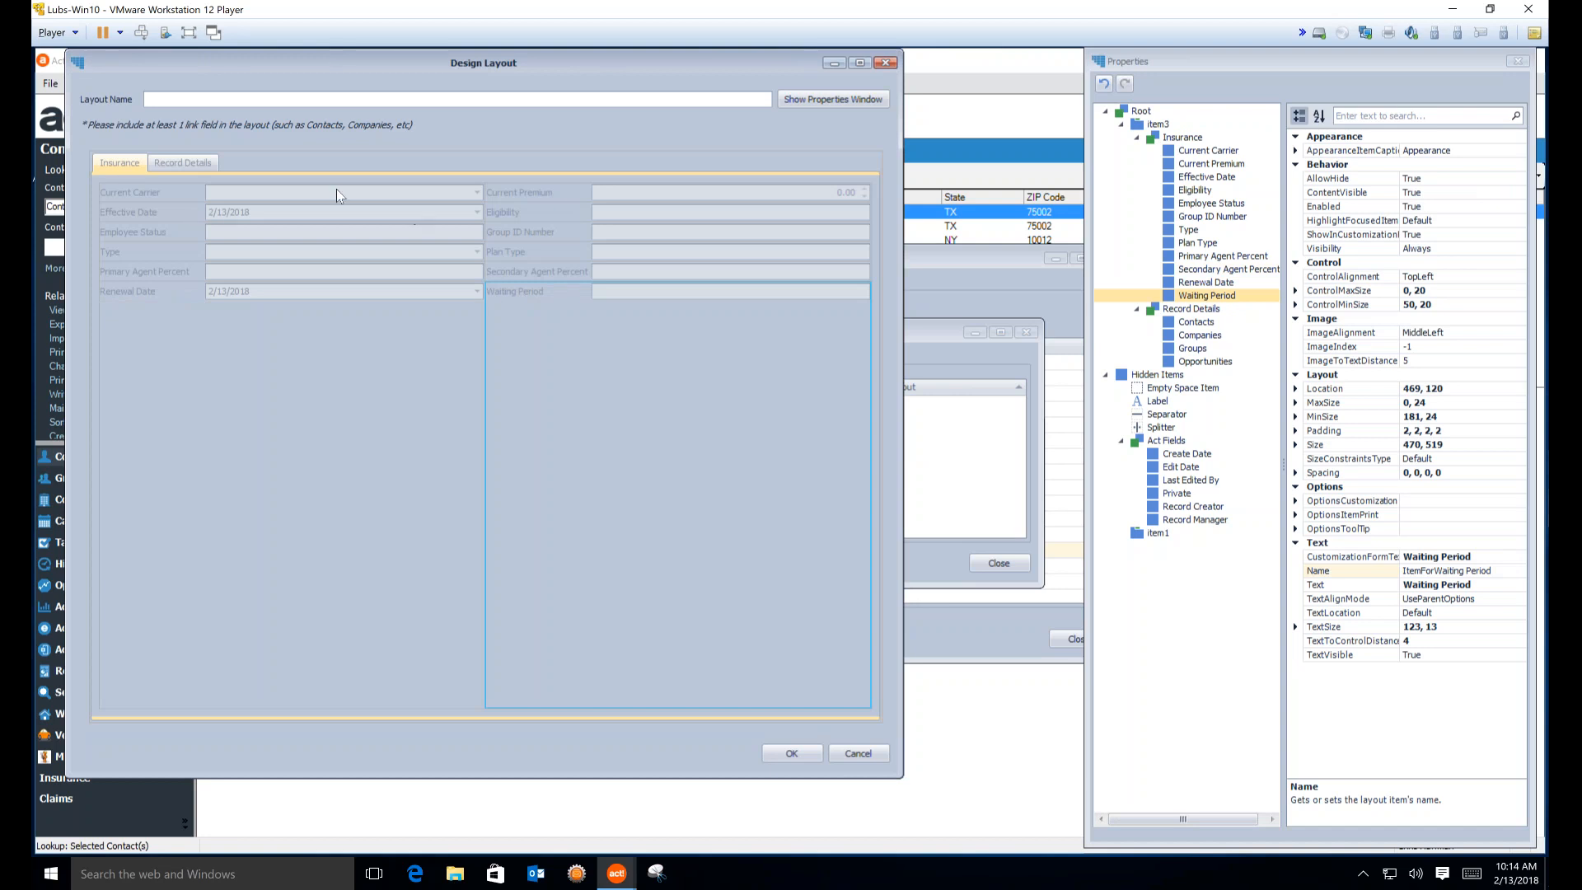
click(171, 161)
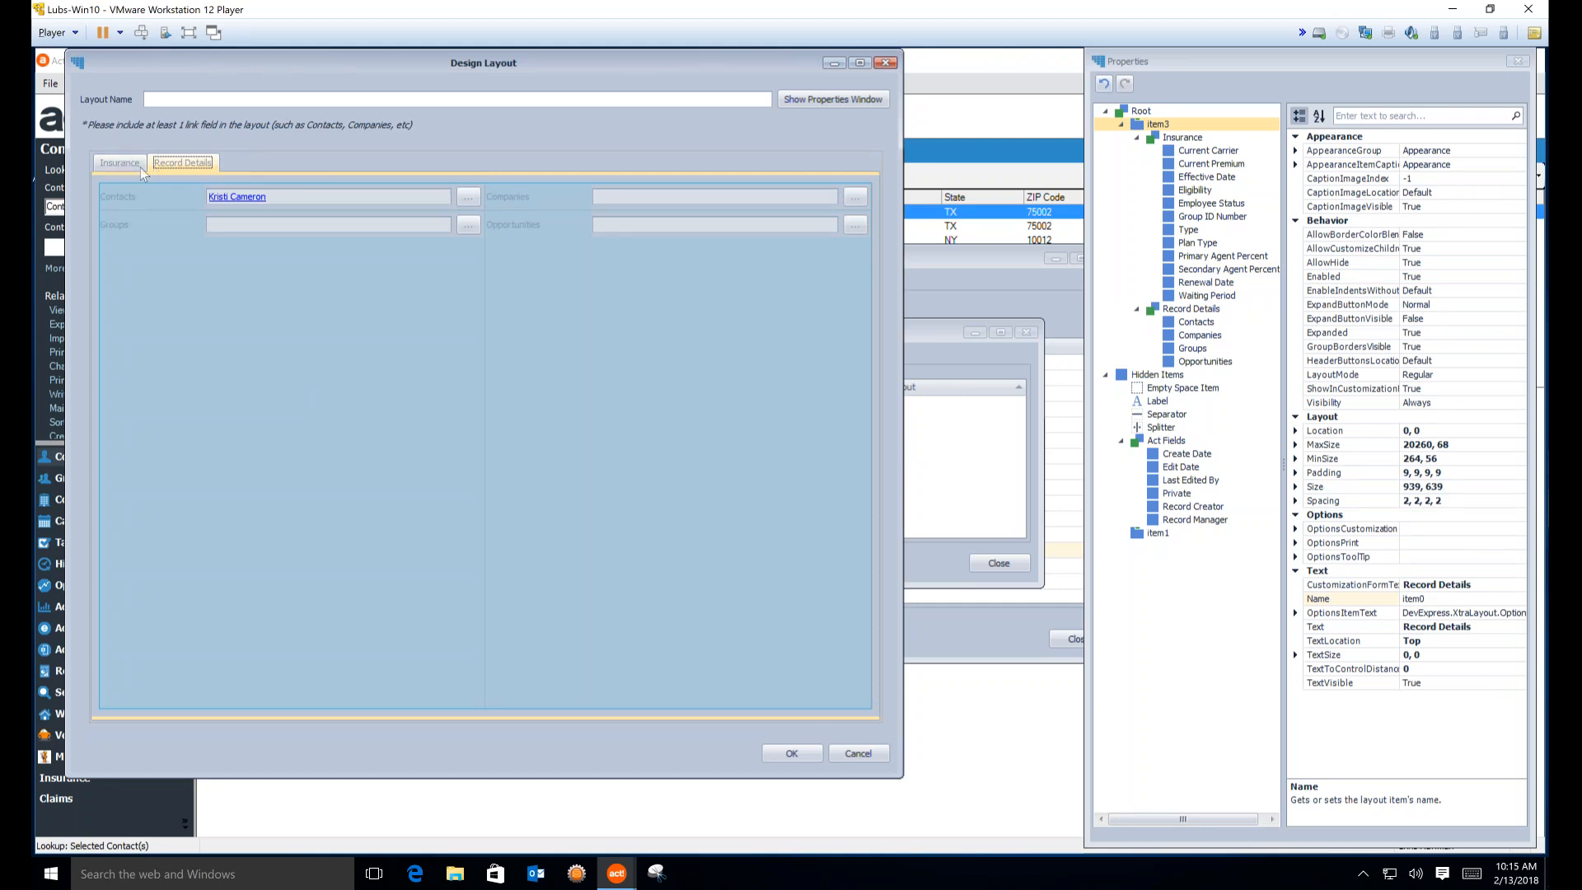
click(116, 164)
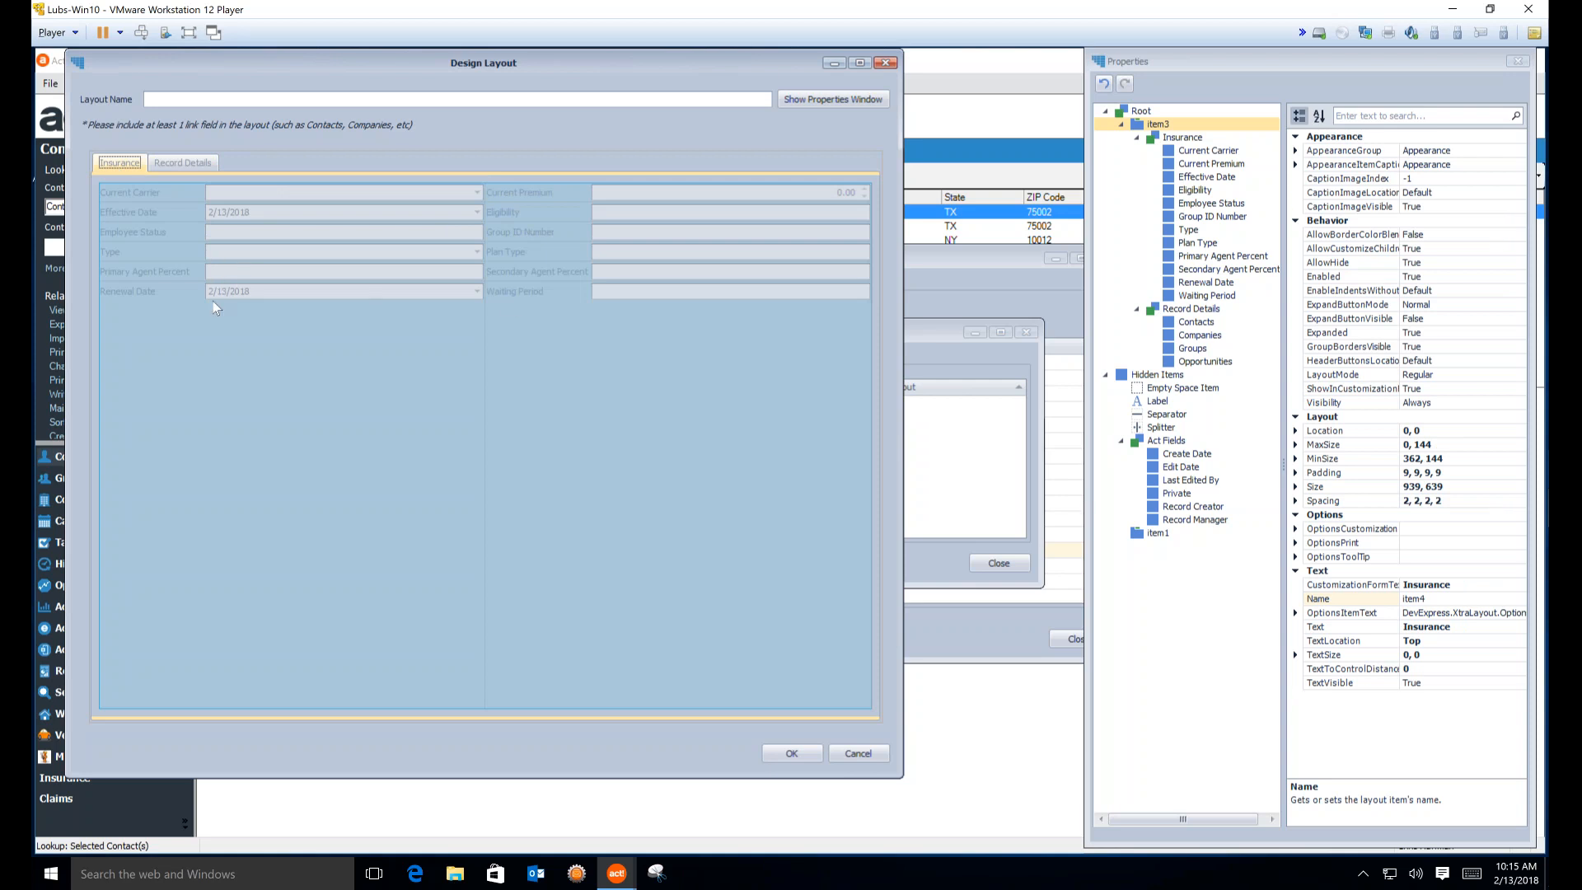
Place Renewal Date and Waiting Period side by side above the tabs, then review Record Details and Insurance
drag(222, 299, 253, 159)
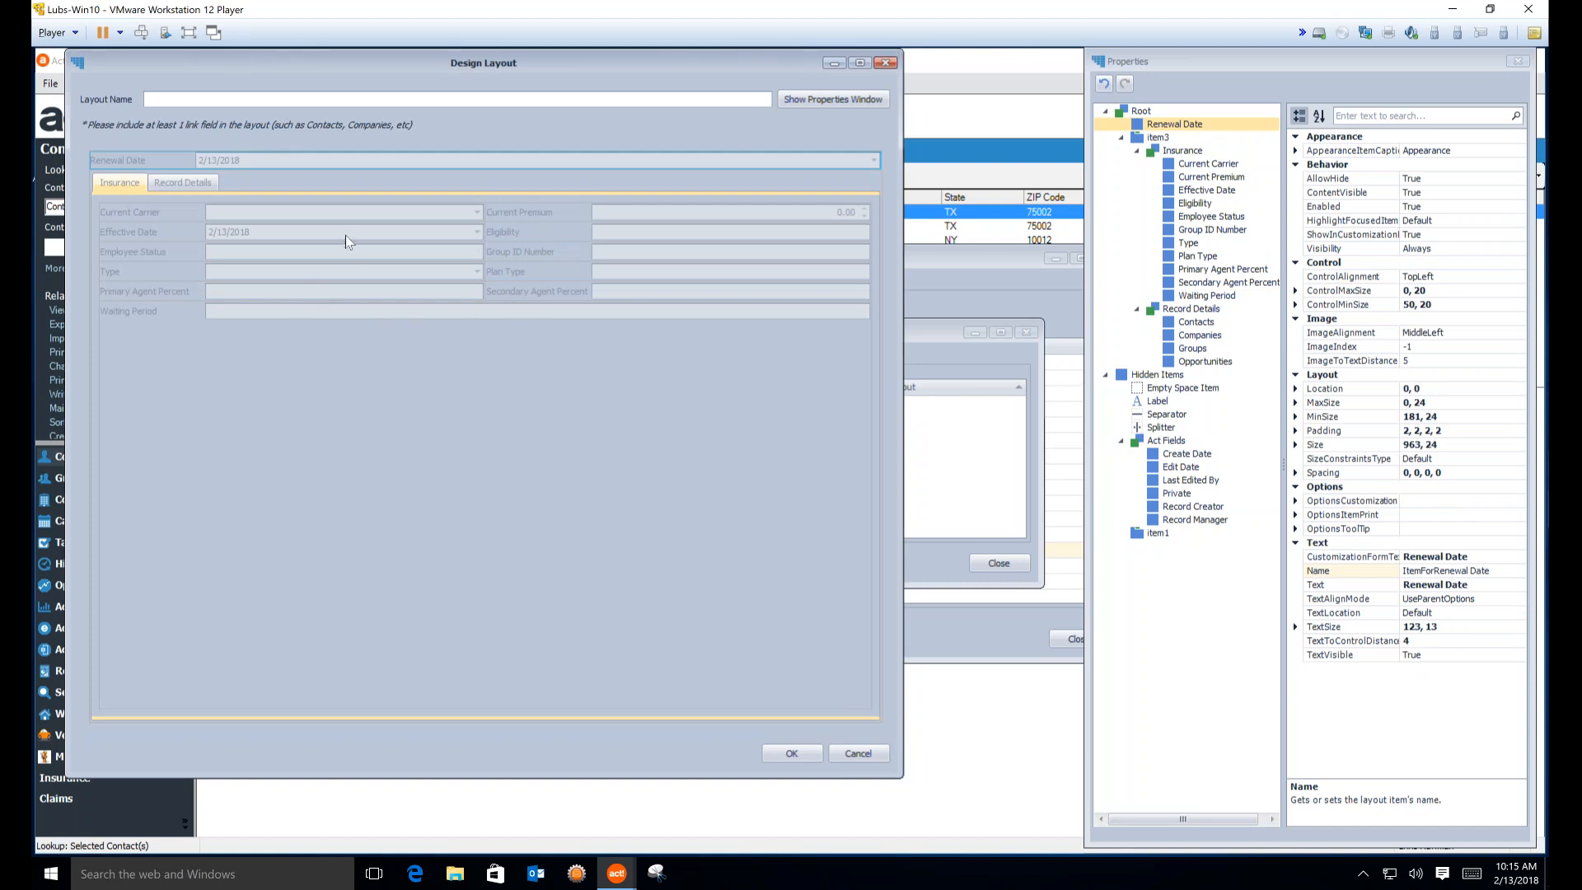
drag(284, 307, 581, 163)
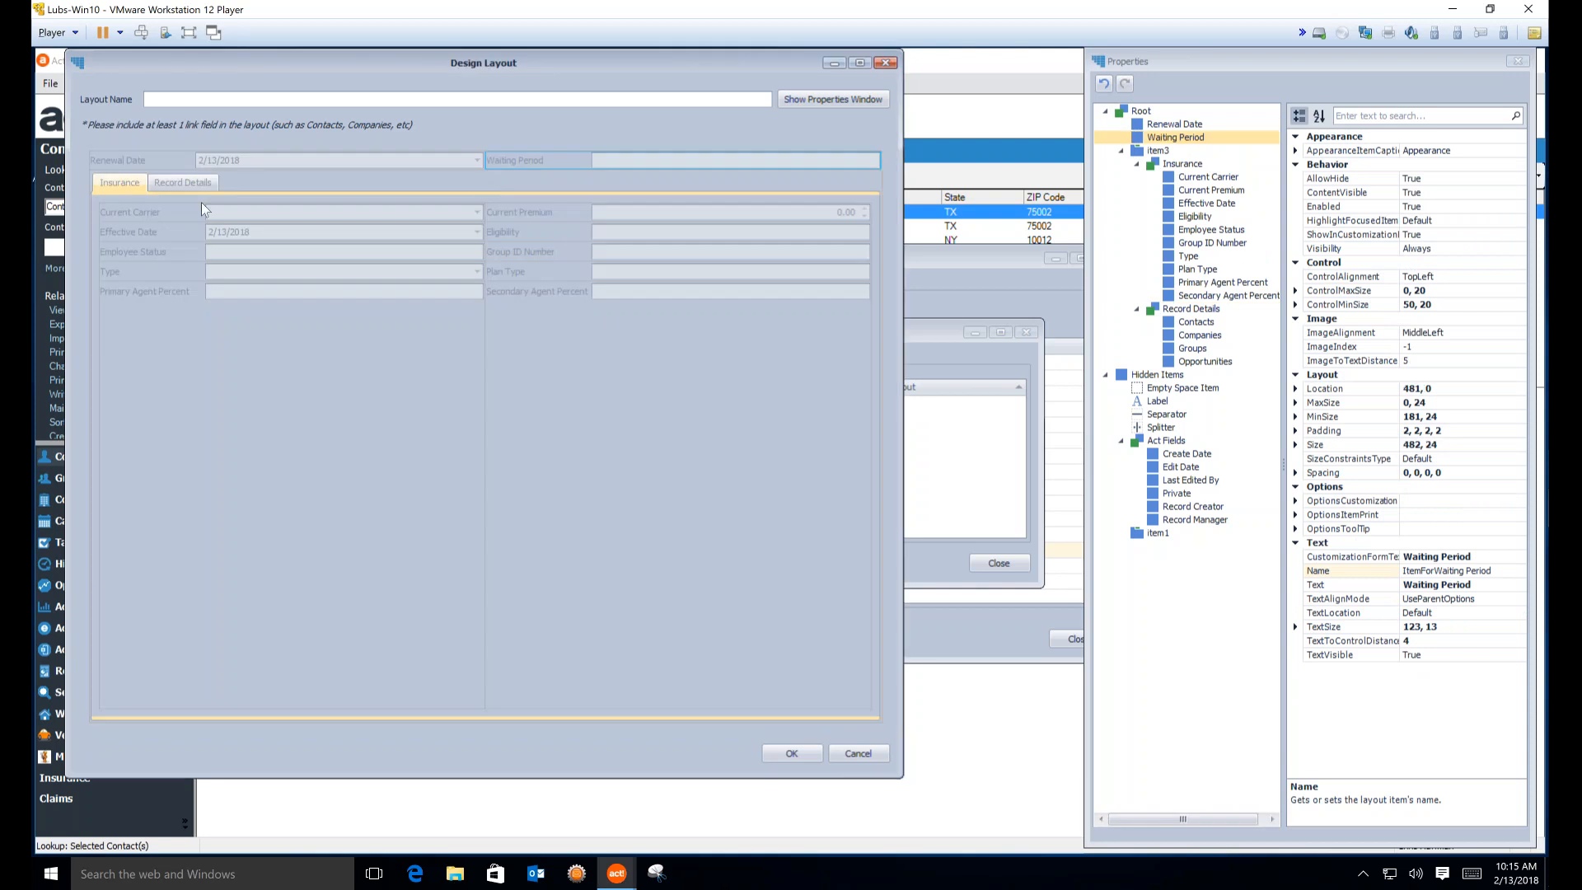
click(174, 187)
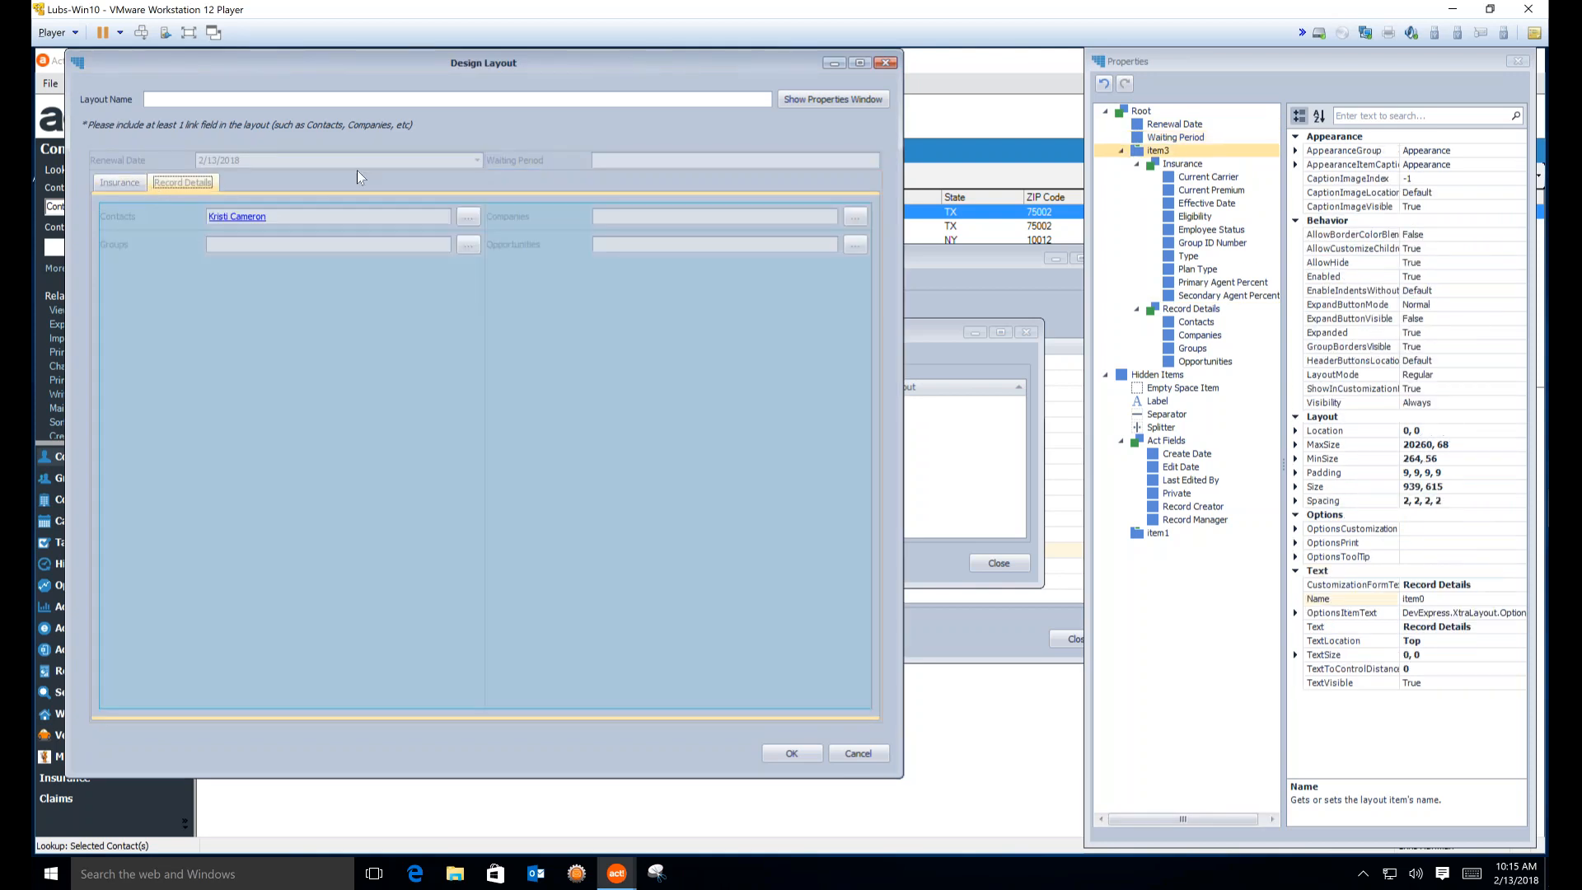
click(115, 182)
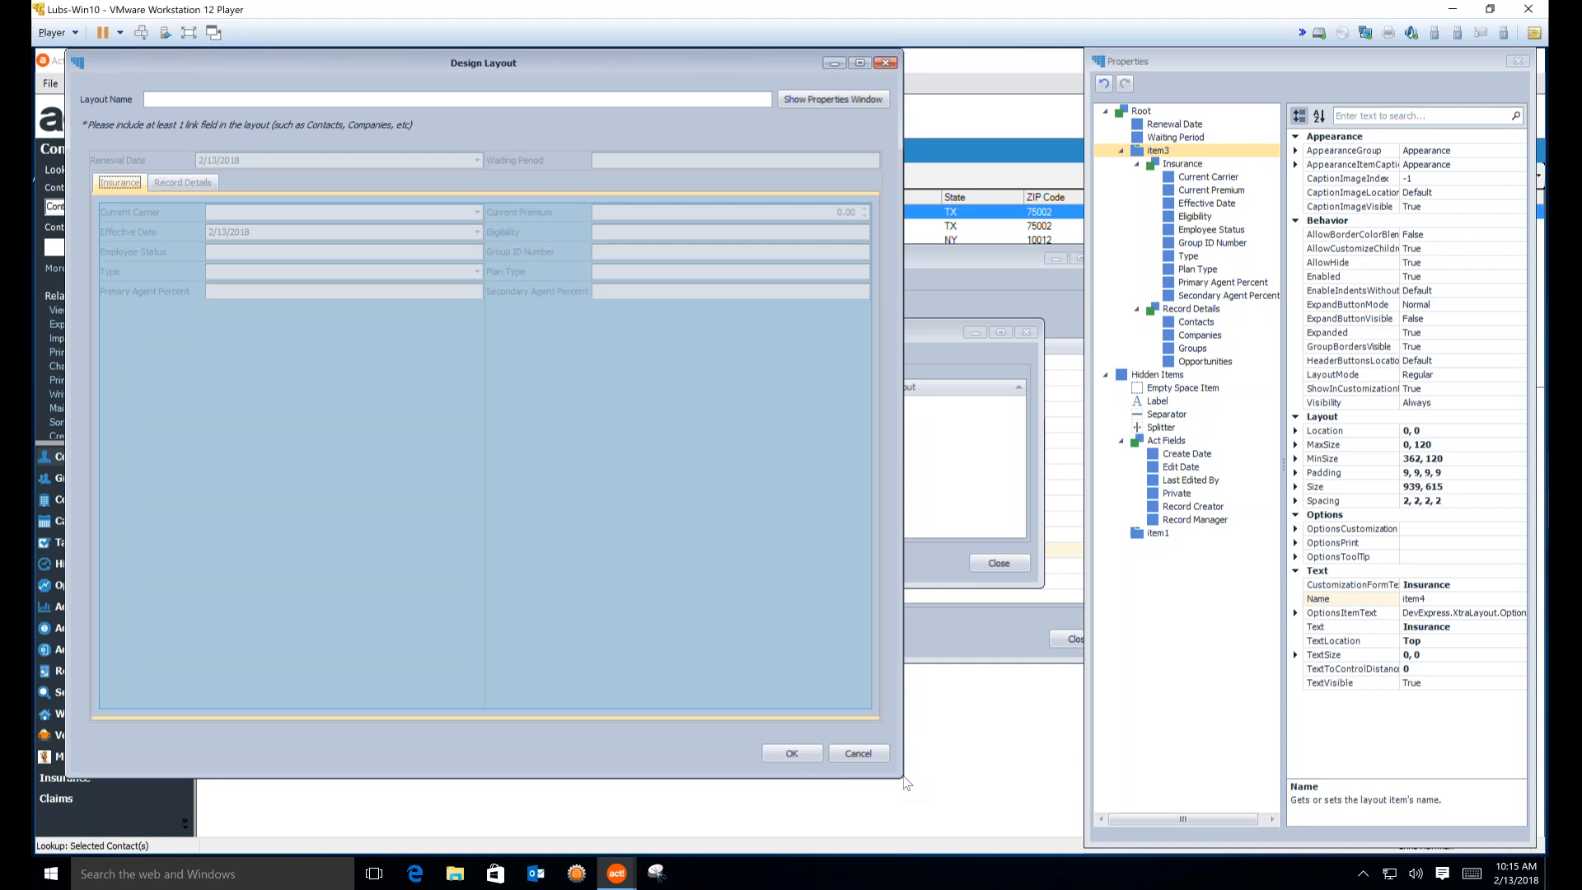
Resize the layout designer window, adjust the column splitter, and select Current Premium and Group ID Number
drag(902, 777, 715, 365)
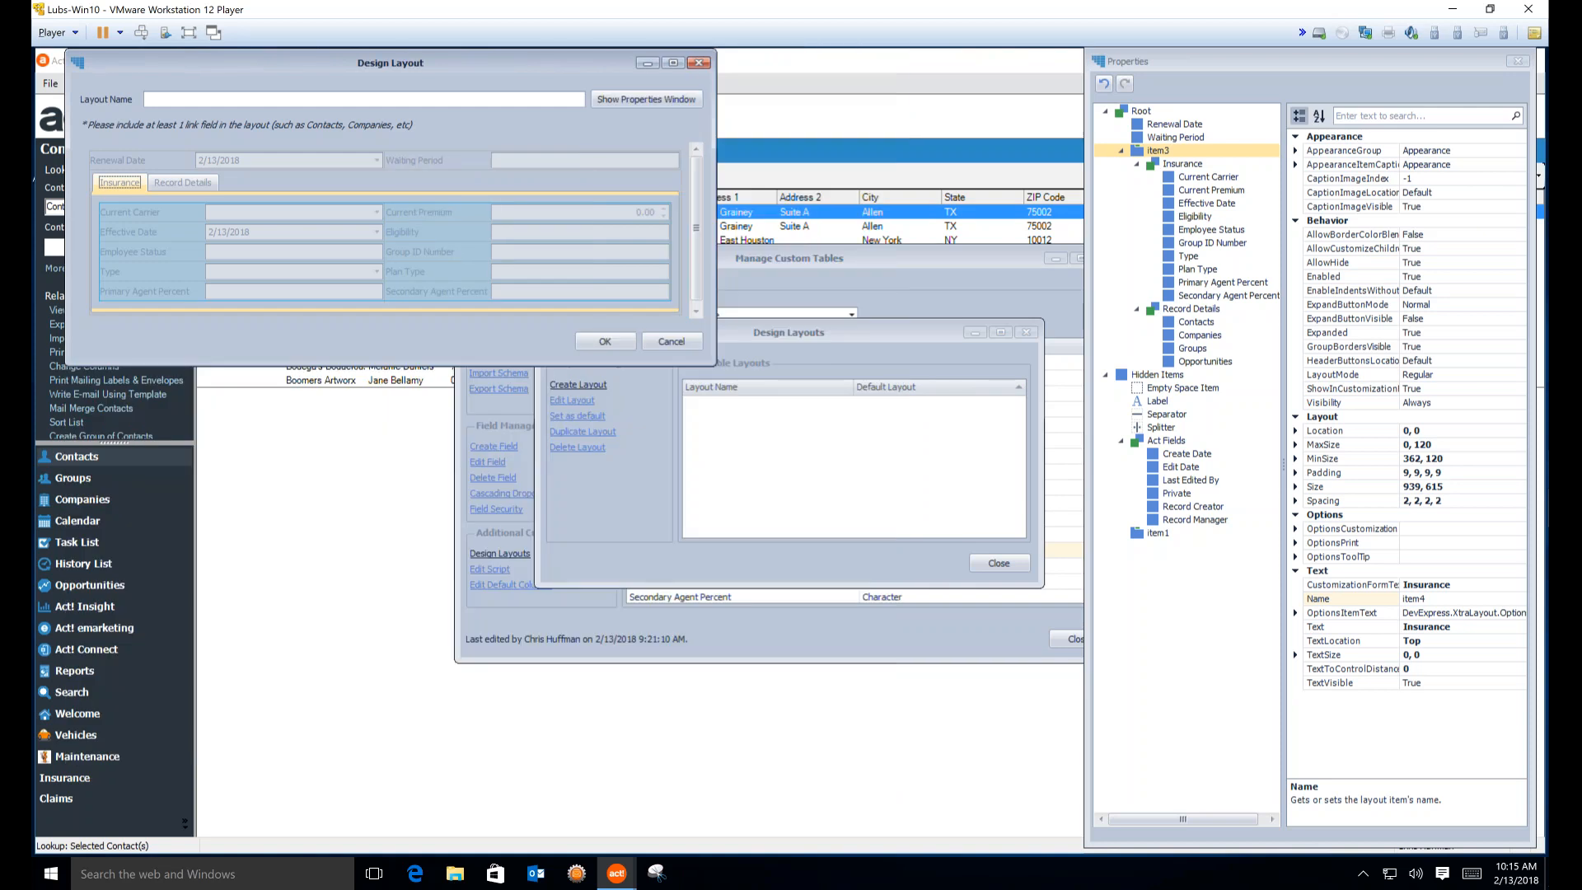
drag(714, 363, 861, 525)
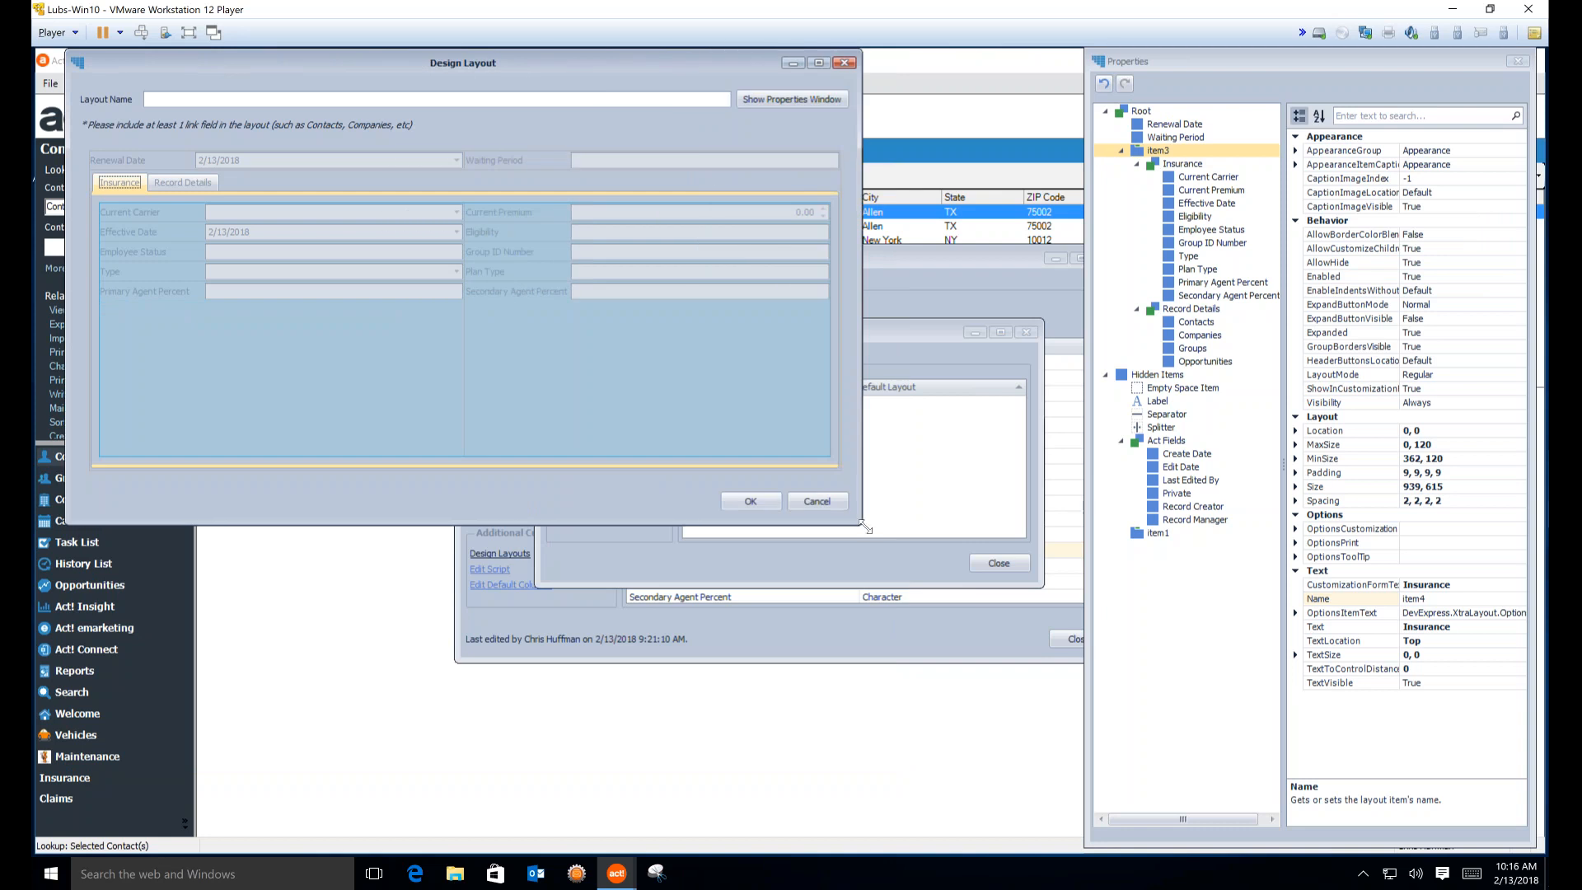
drag(863, 526, 906, 544)
mouse_move(486, 252)
mouse_down()
mouse_move(552, 251)
mouse_move(490, 251)
mouse_up()
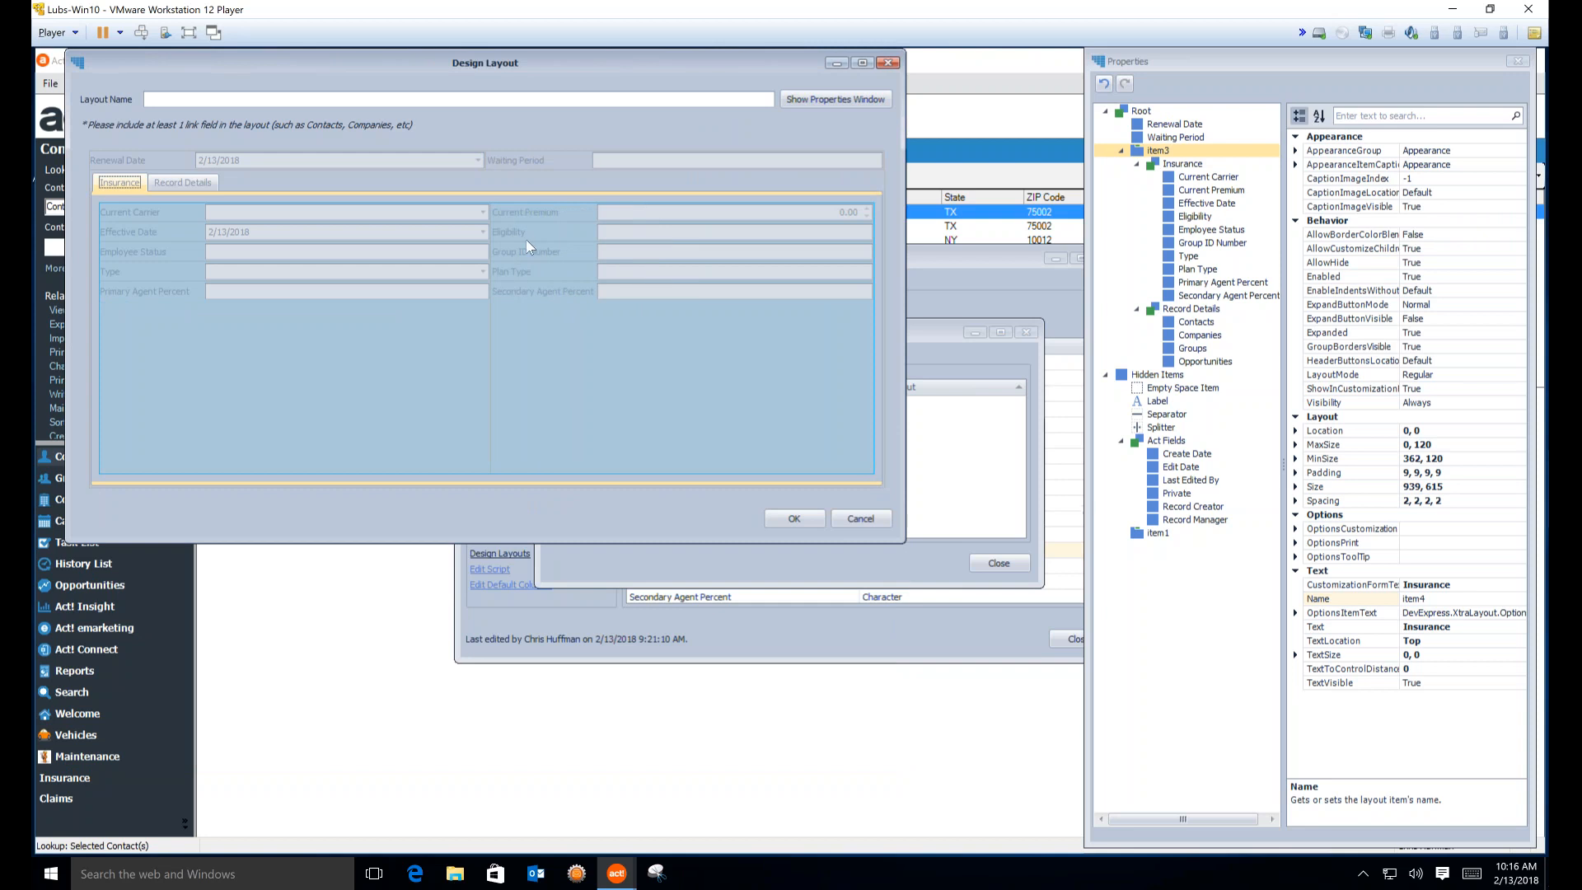
click(518, 215)
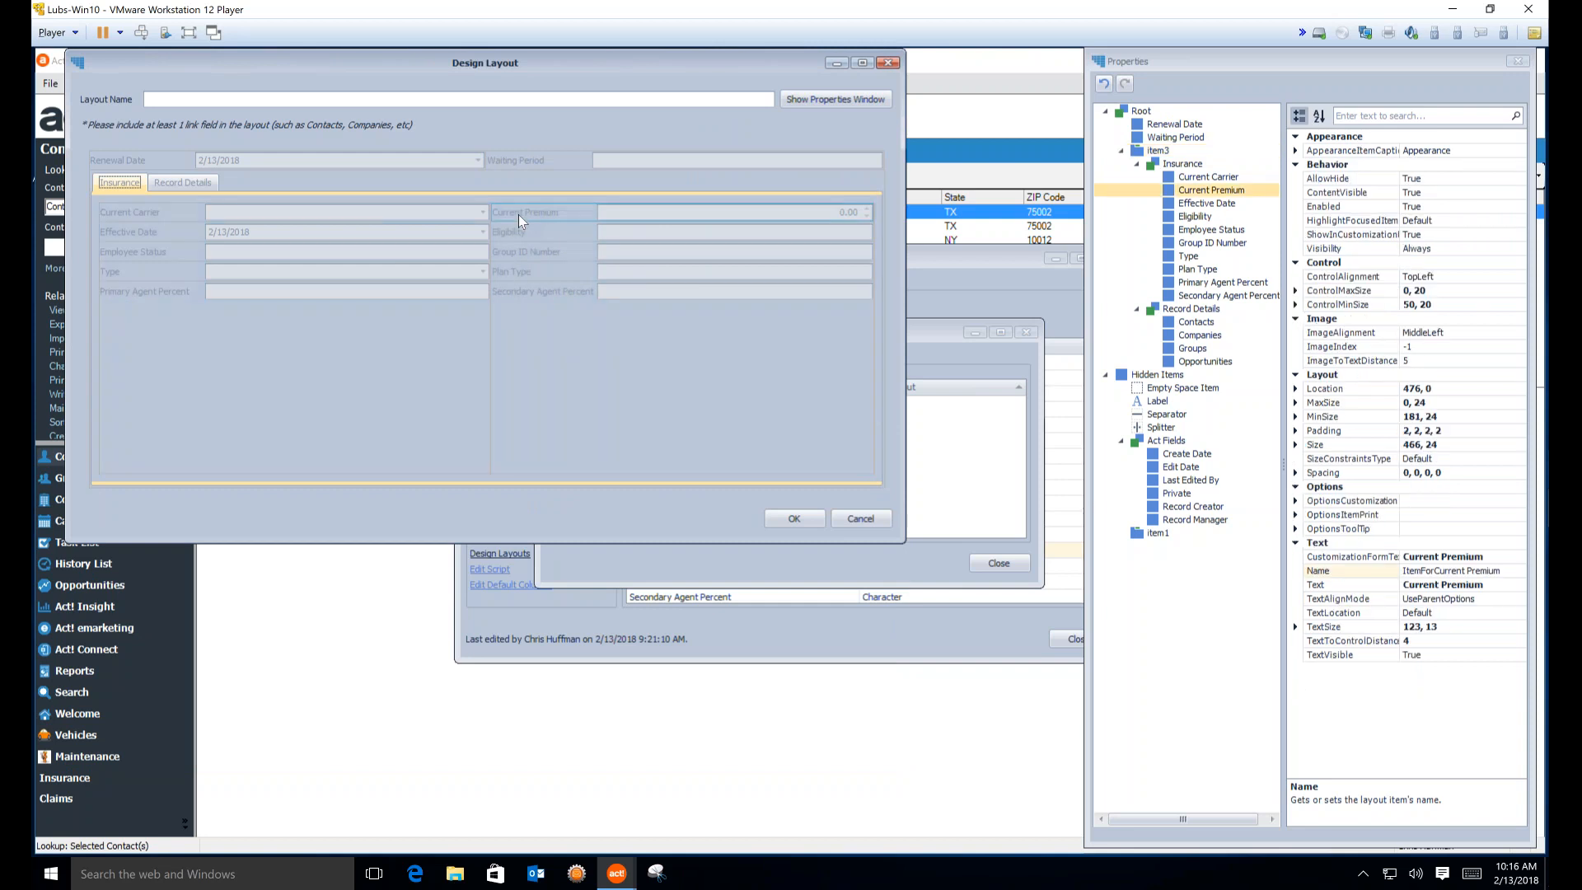
click(537, 254)
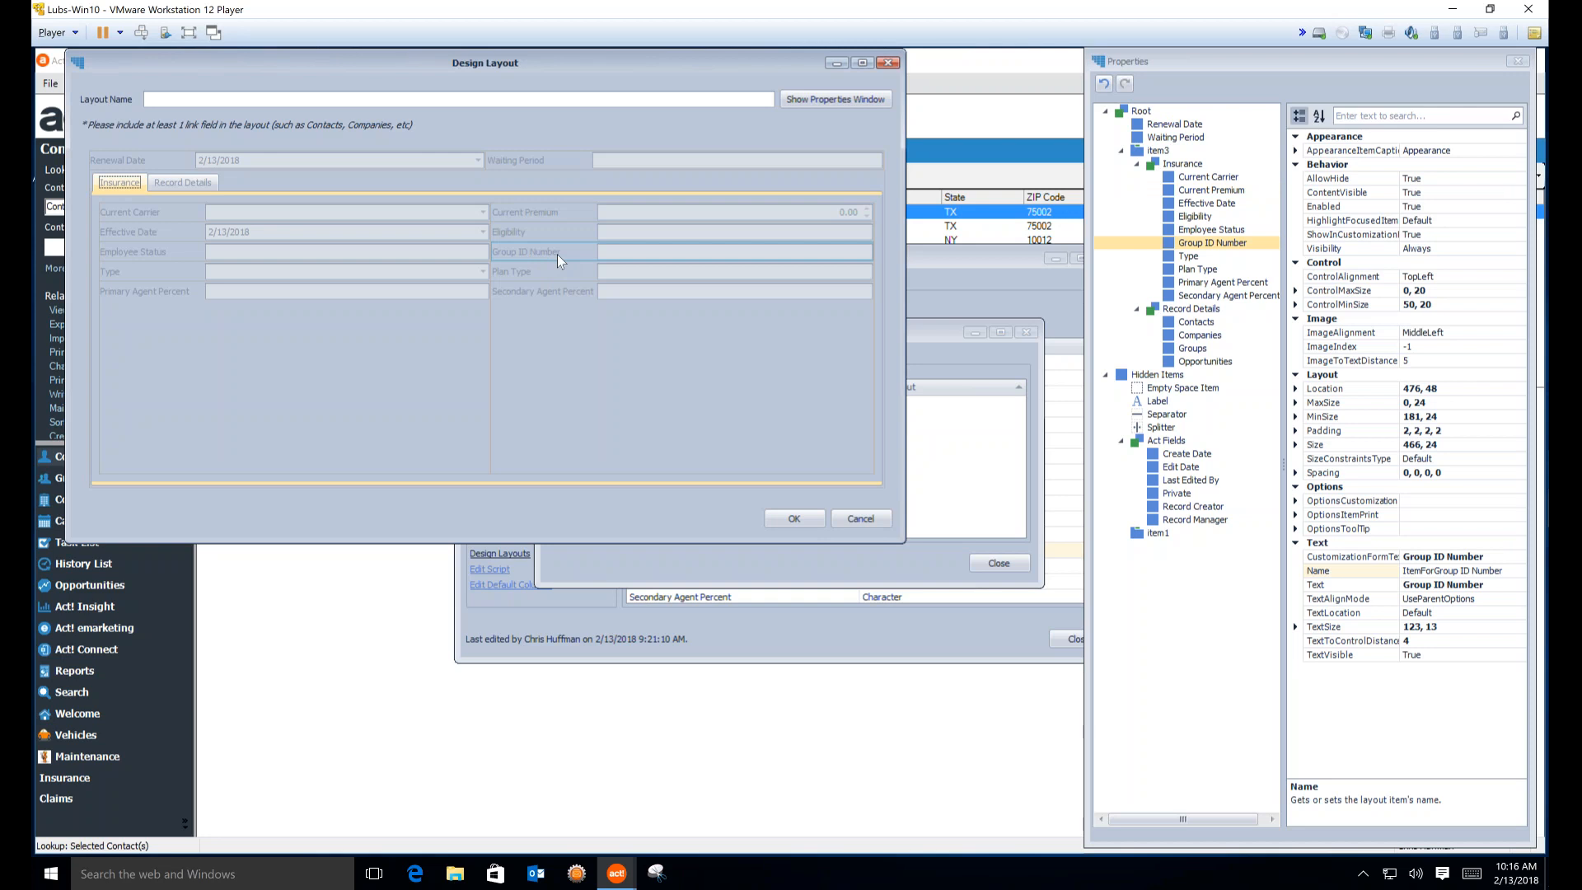
Rename the Group ID Number label to Group ID #
right_click(557, 254)
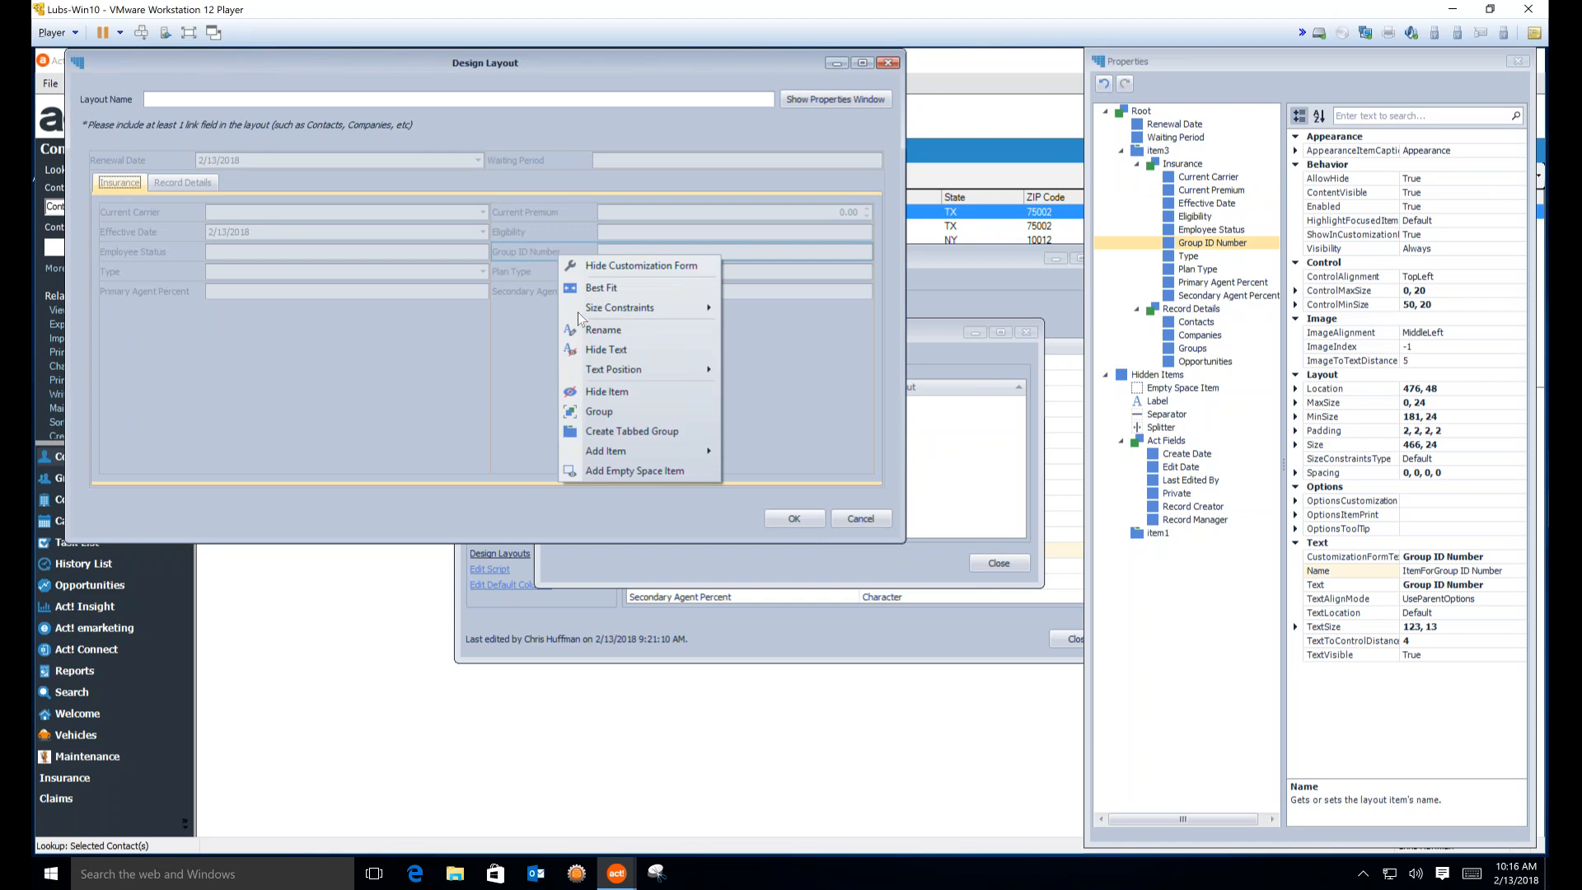
click(602, 329)
click(571, 252)
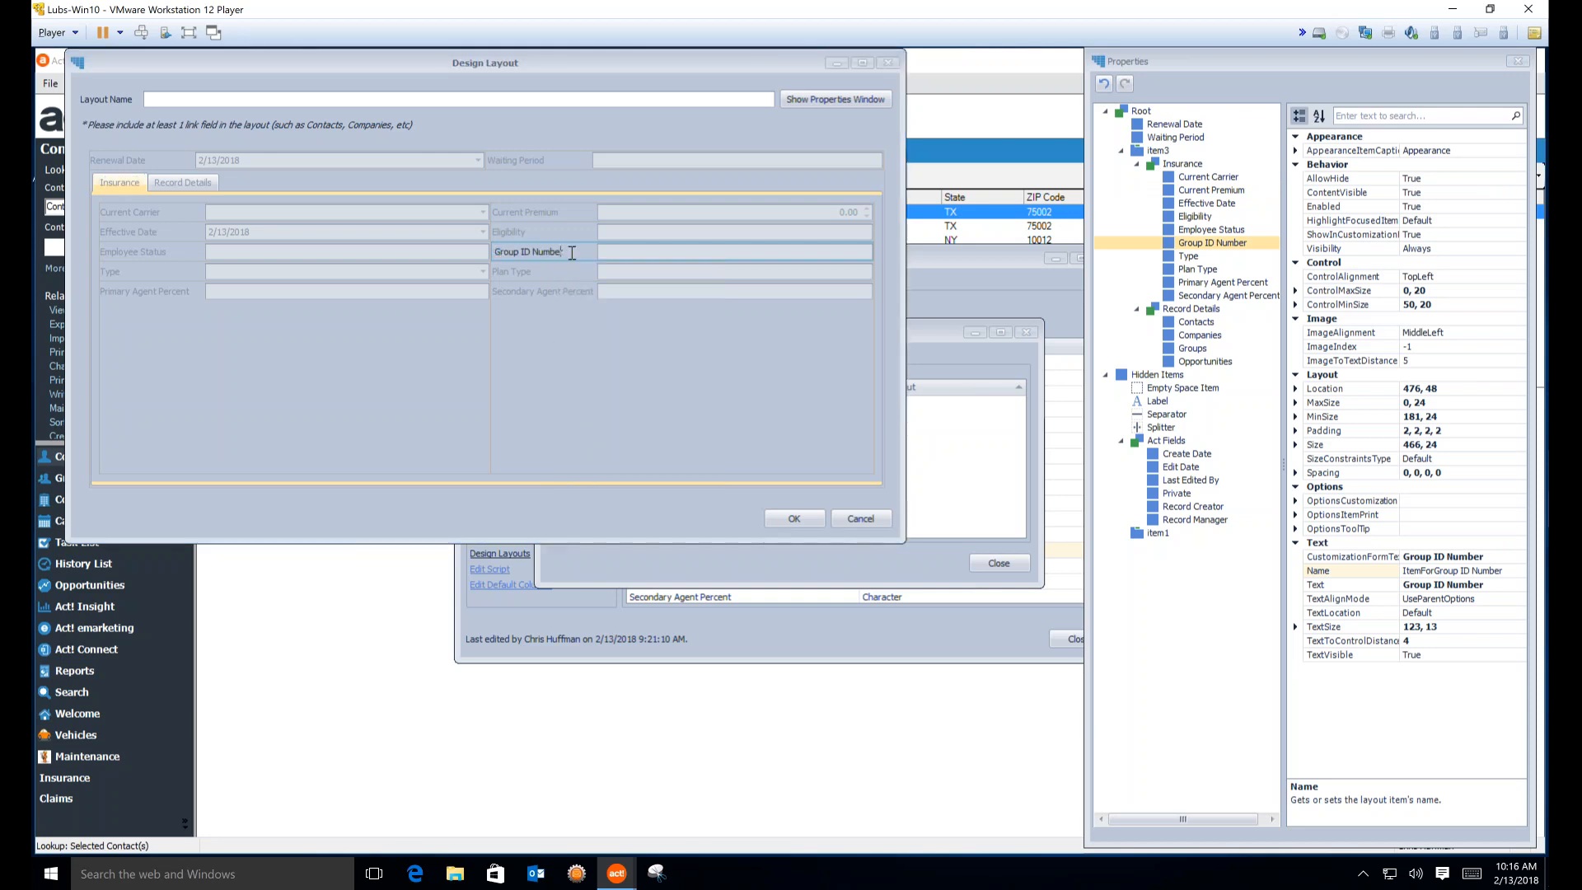
key(BackSpace)
key(BackSpace)
key(BackSpace)
key(BackSpace)
text(#)
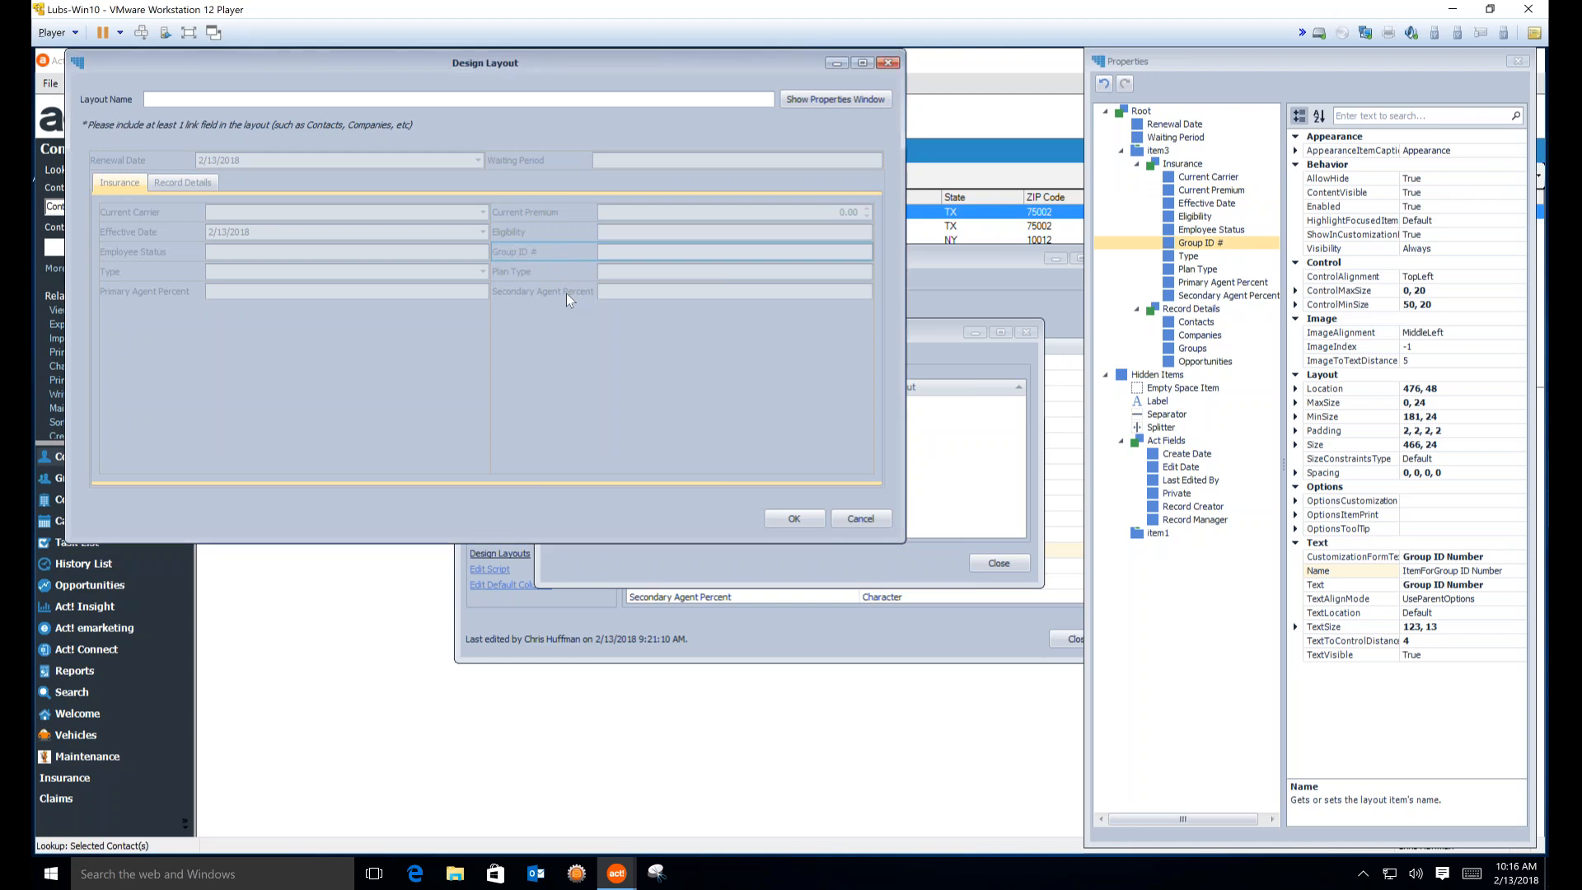
Replace Percent with # in the Secondary Agent and Primary Agent labels
right_click(565, 292)
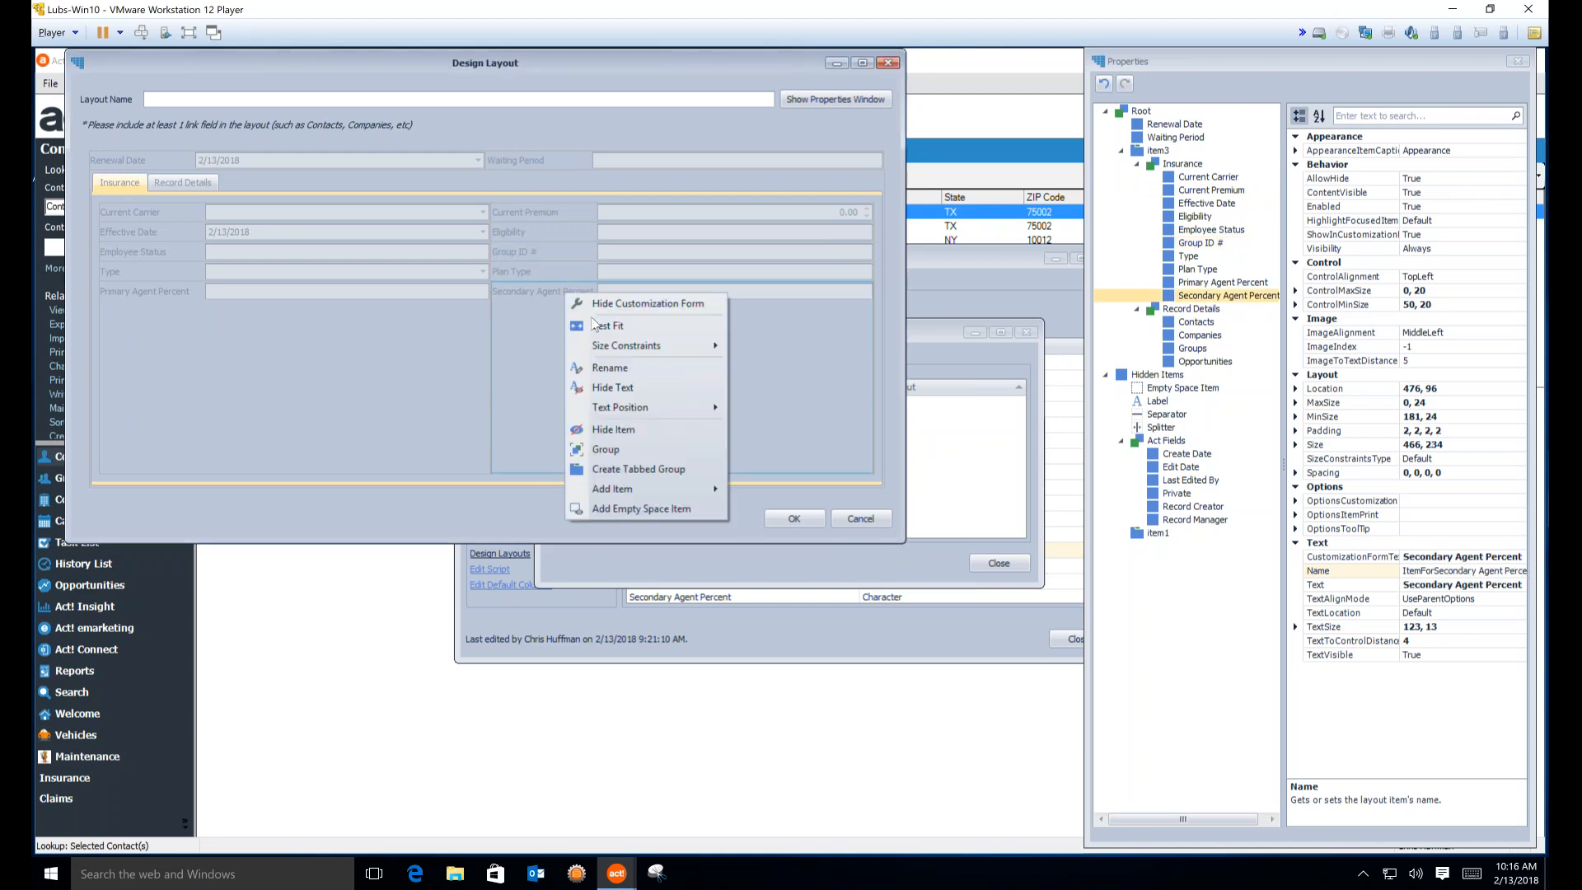
click(617, 366)
double_click(580, 293)
text(#)
key(Return)
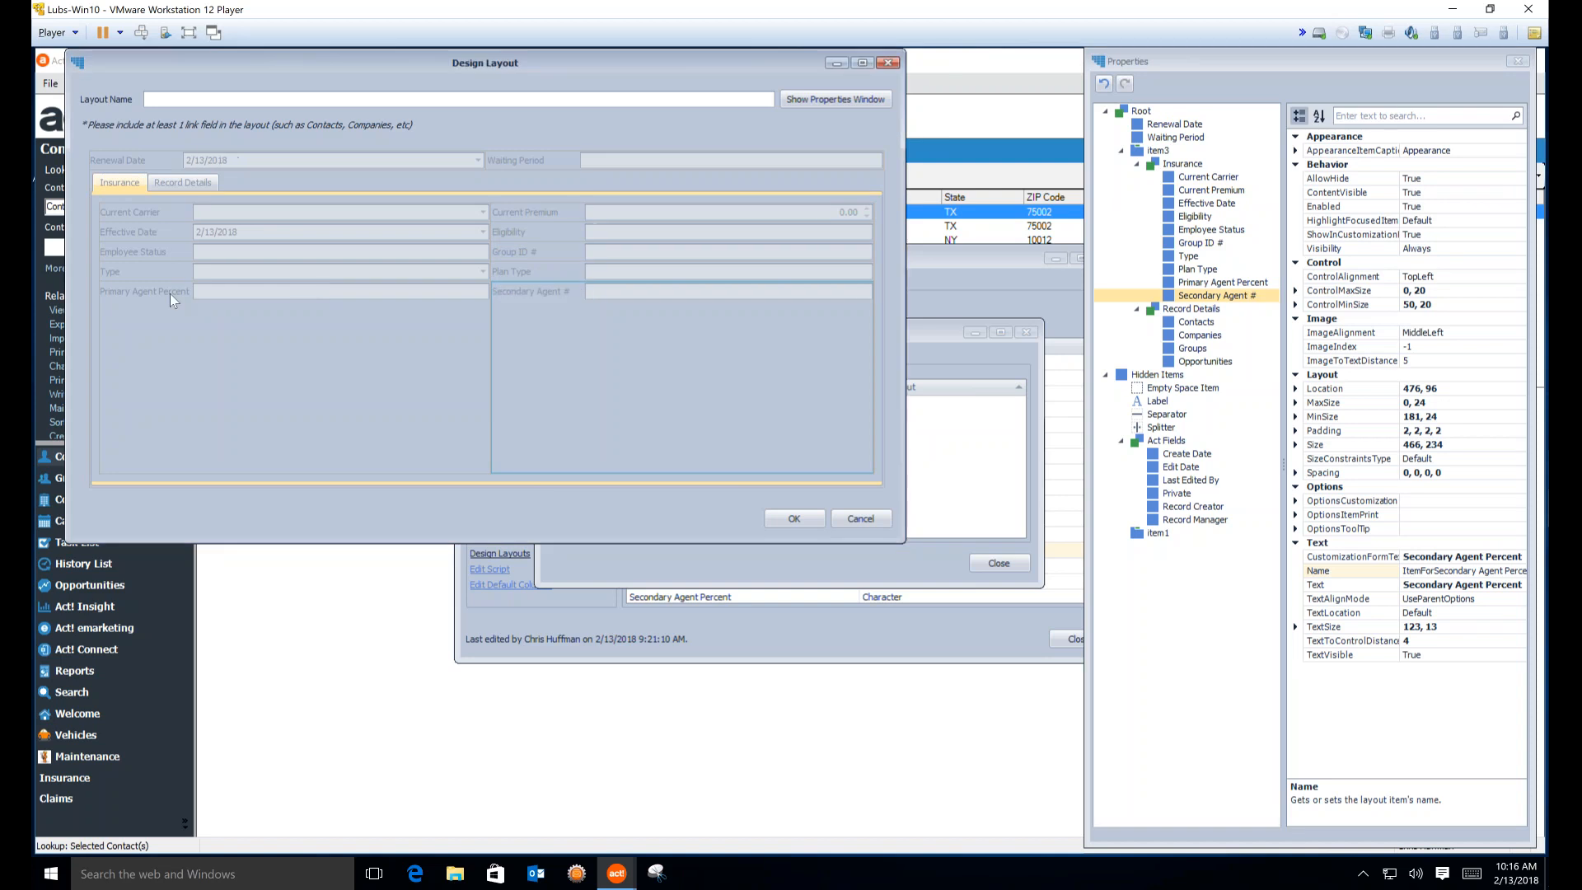
right_click(171, 297)
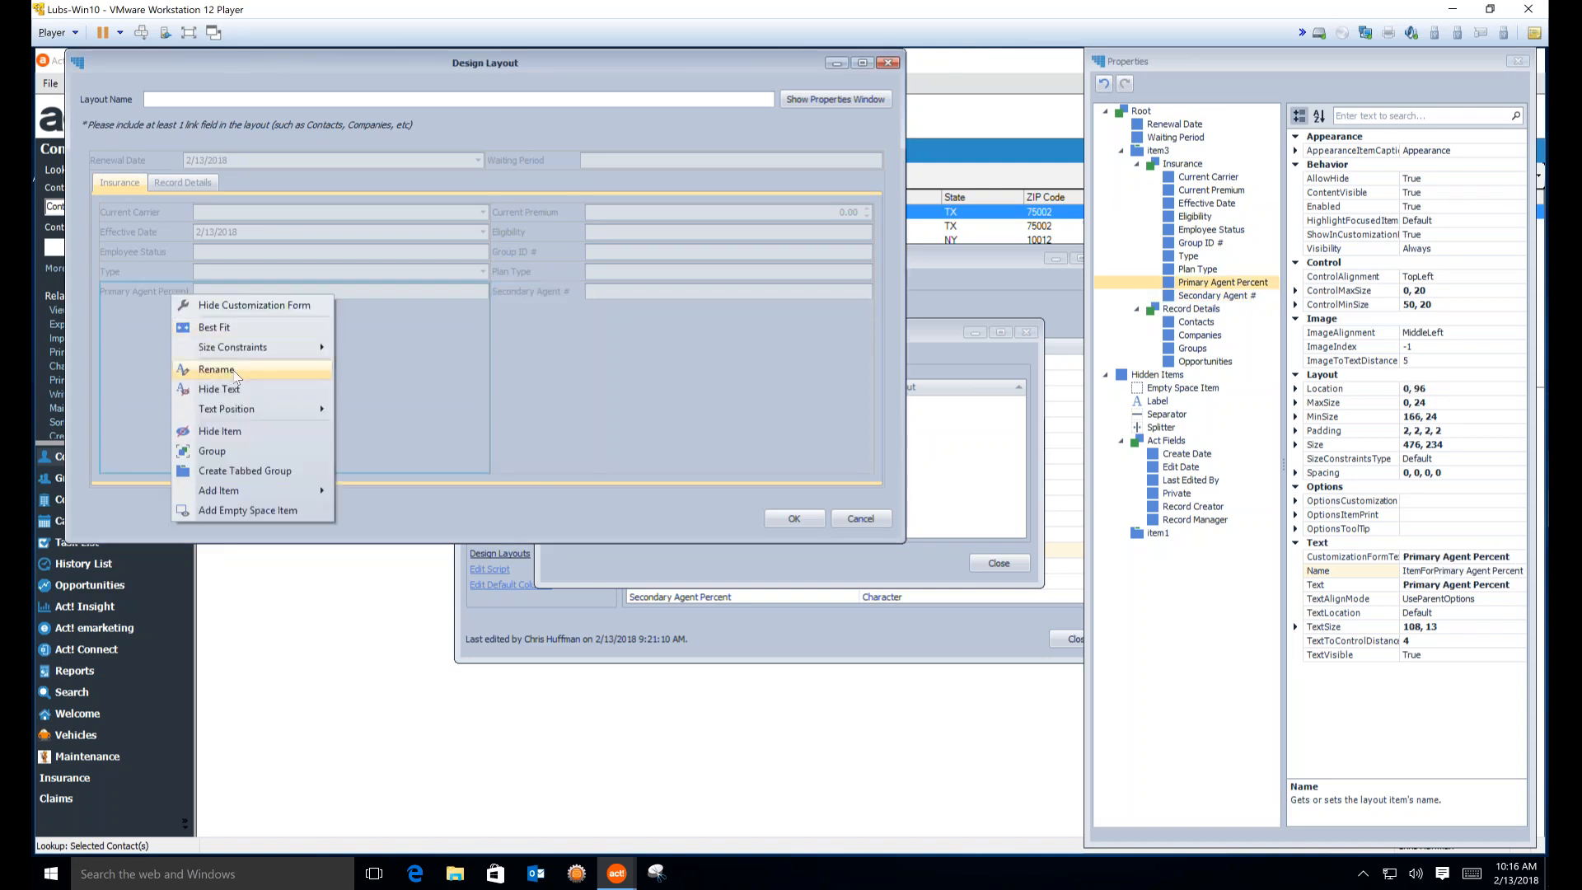
click(219, 372)
double_click(181, 292)
text(#)
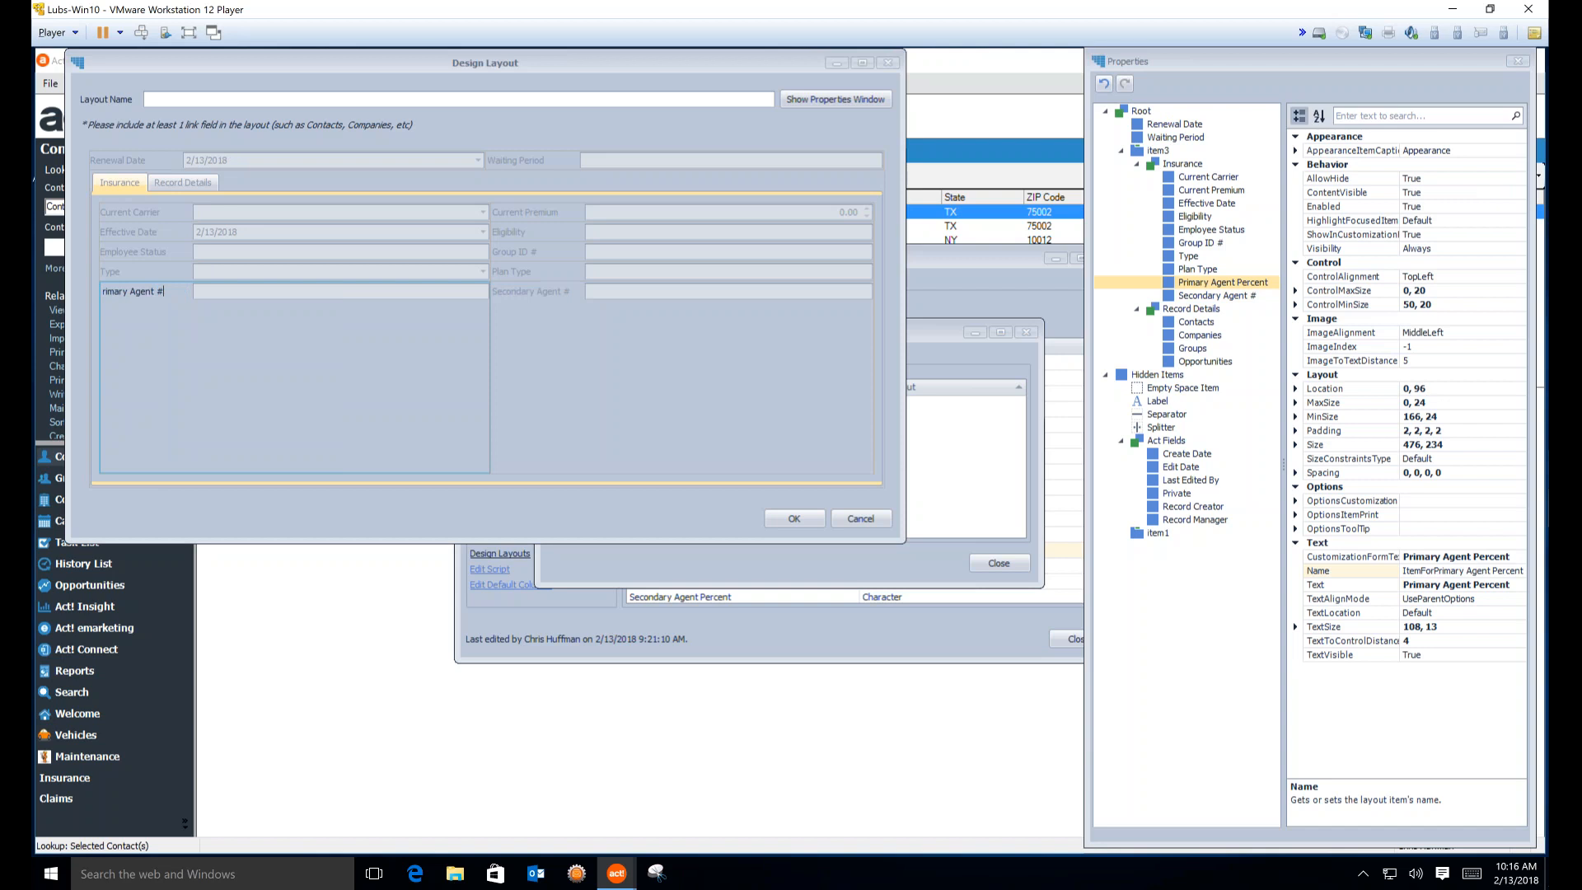
key(Return)
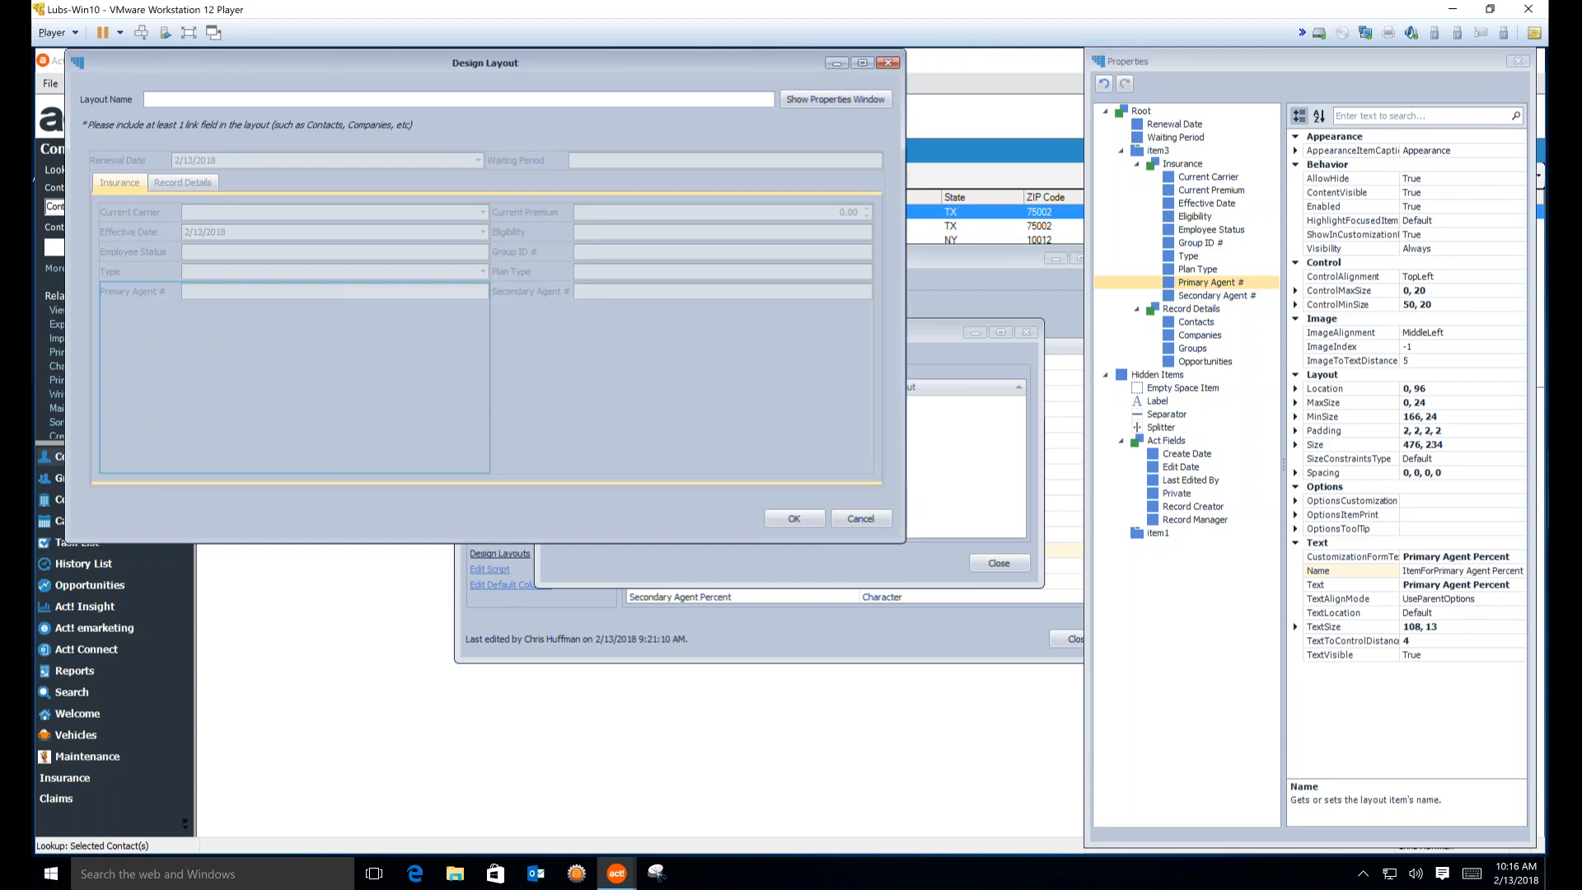
Change those labels to Primary Agent % and Secondary Agent %
right_click(173, 298)
click(219, 364)
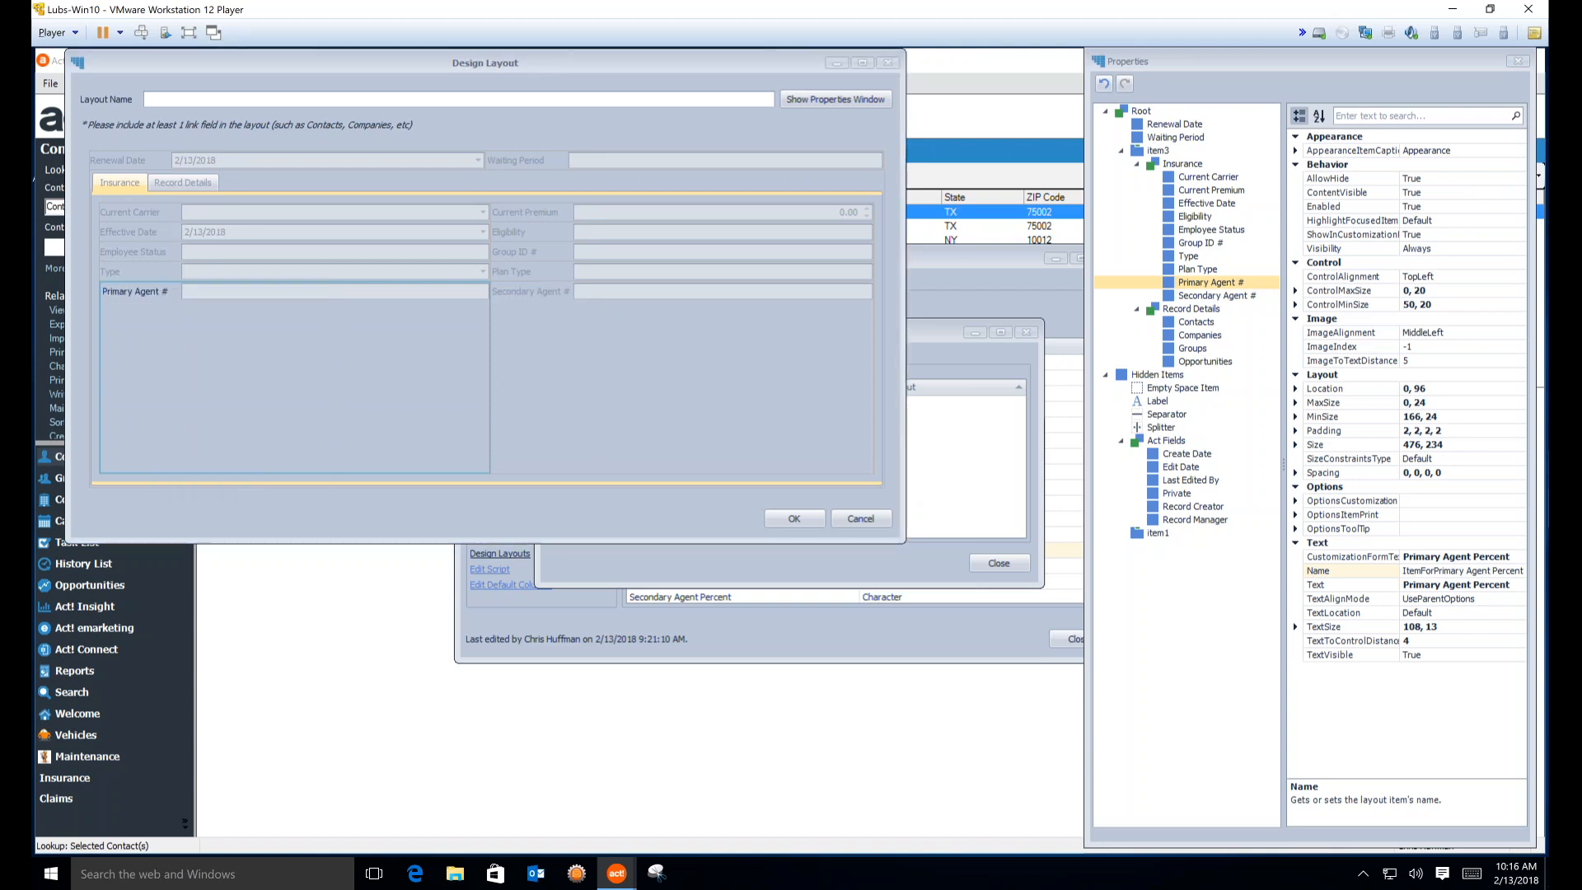
key(BackSpace)
text(%)
right_click(522, 289)
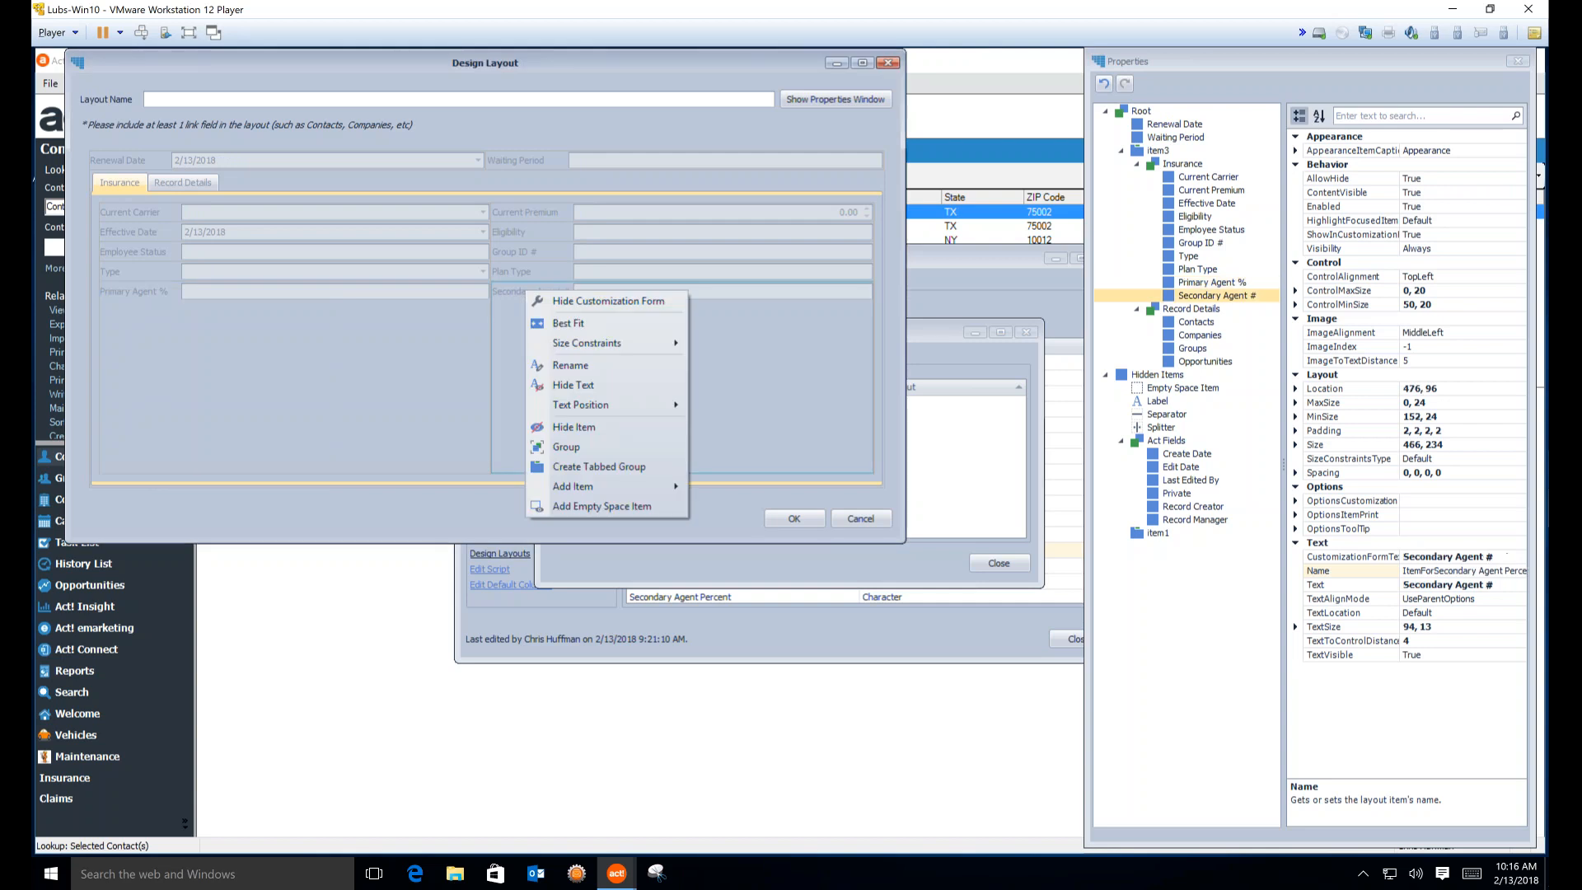
click(591, 364)
key(End)
text(%)
Select Current Premium and edit its label Text in the properties panel
click(539, 211)
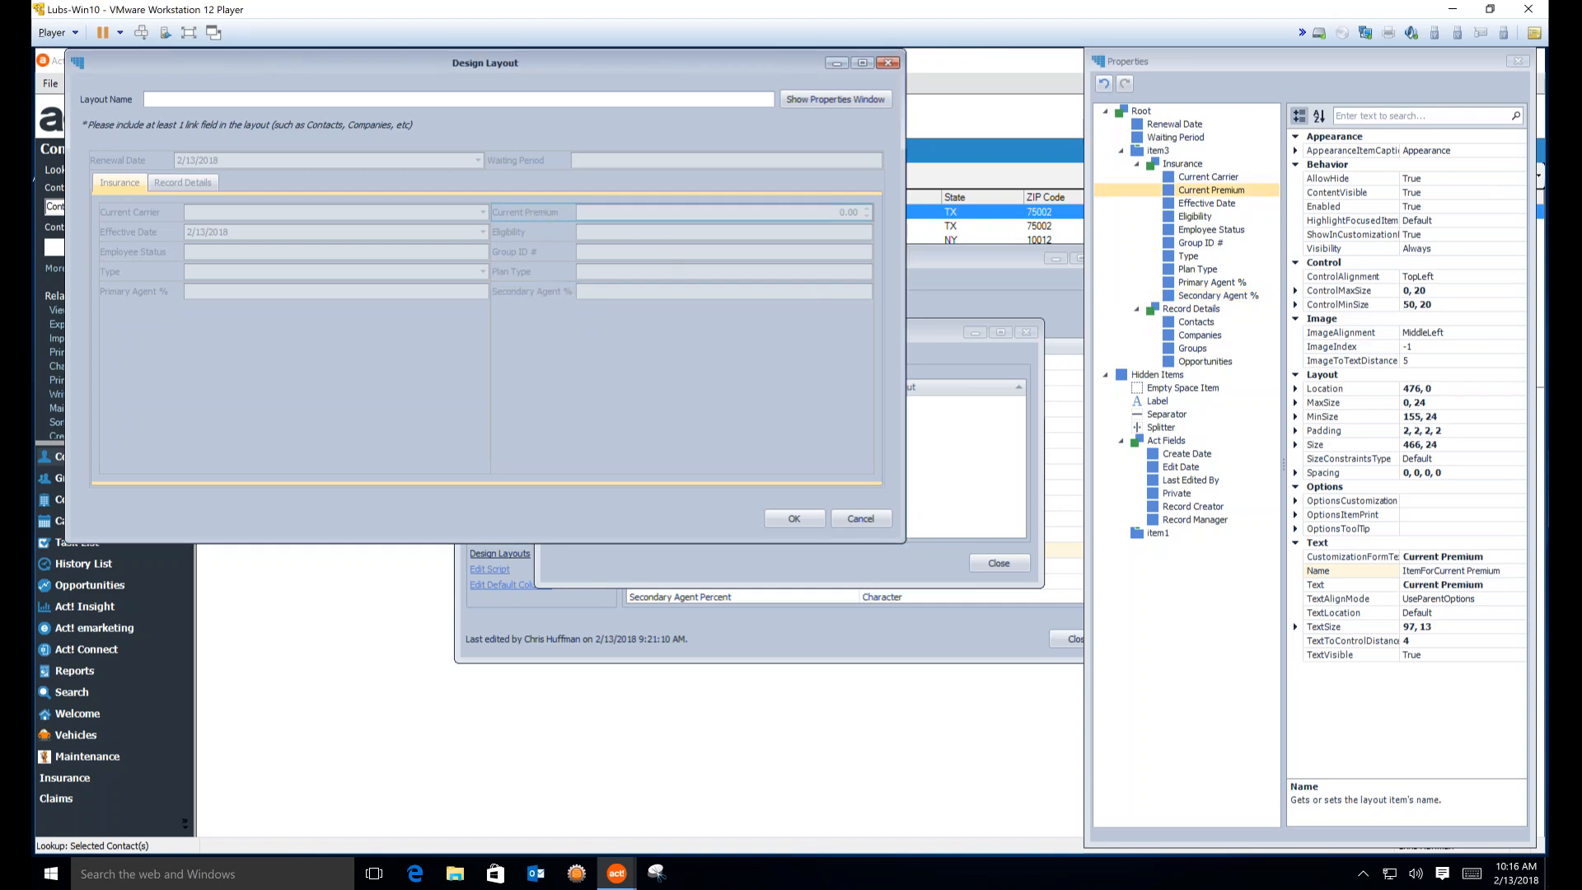
click(1517, 61)
click(1489, 585)
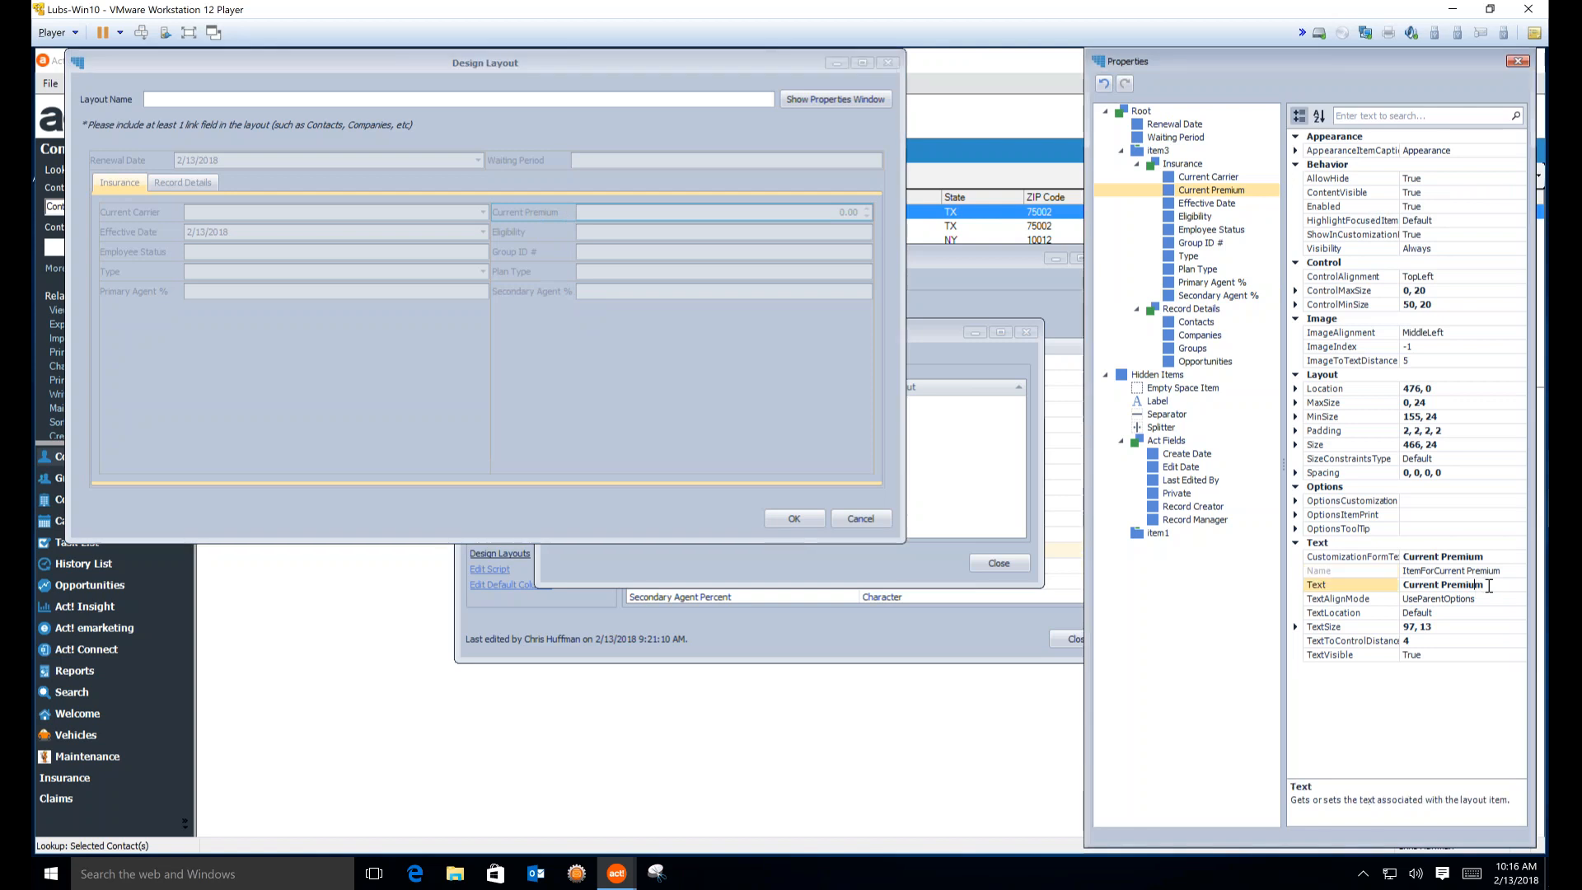
drag(1488, 585, 1415, 578)
drag(1293, 55, 1159, 48)
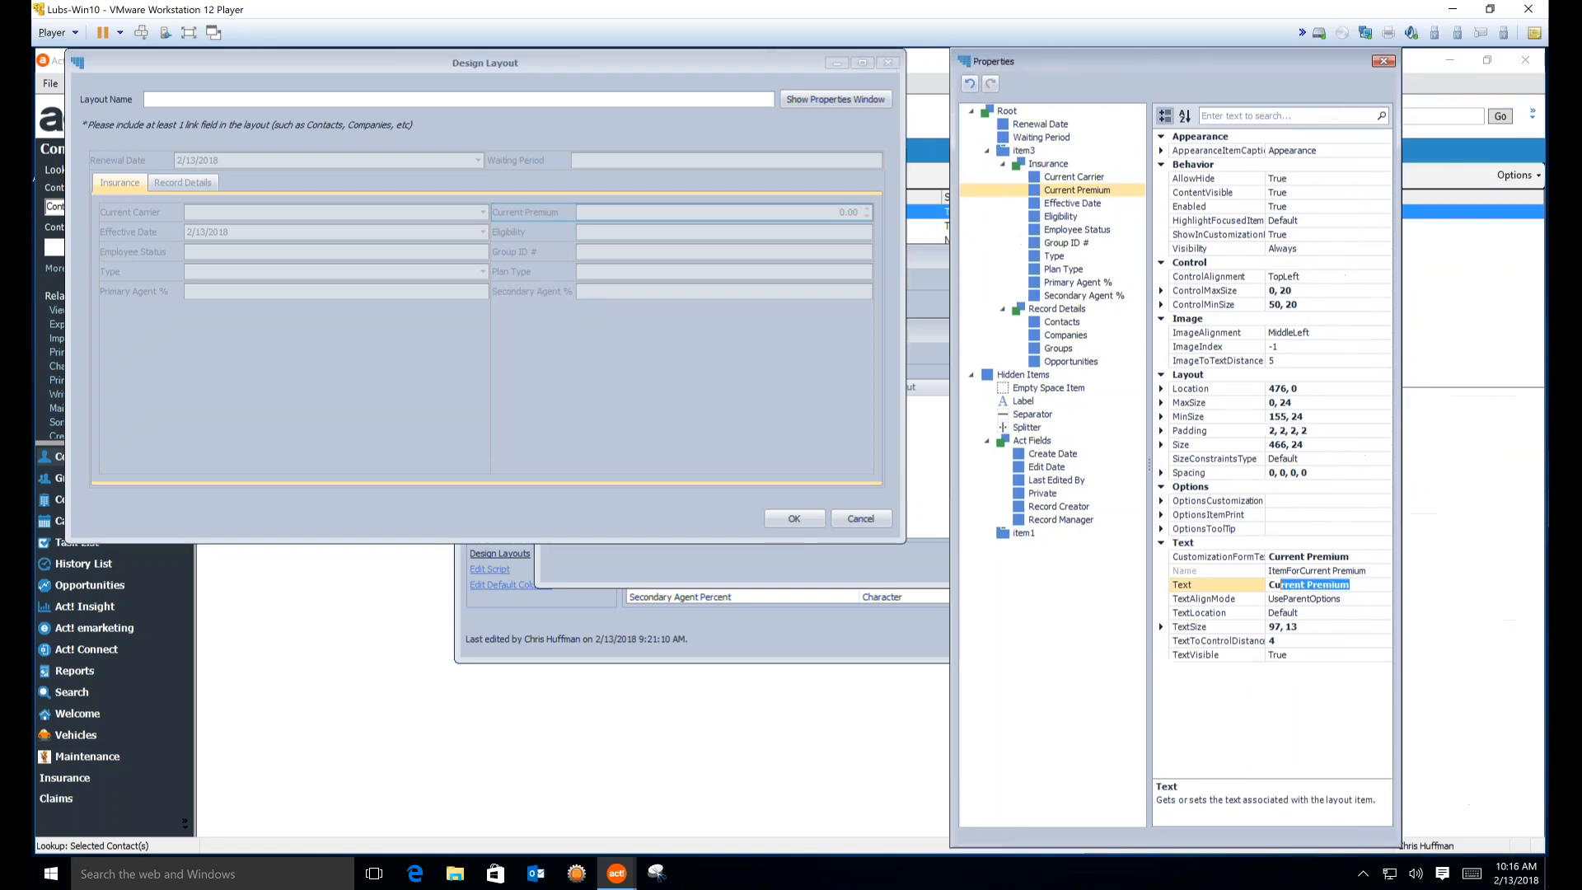
click(1326, 585)
drag(1351, 586, 1256, 592)
Enter 'Insurance' as the layout name and view its Record Details tab
click(179, 100)
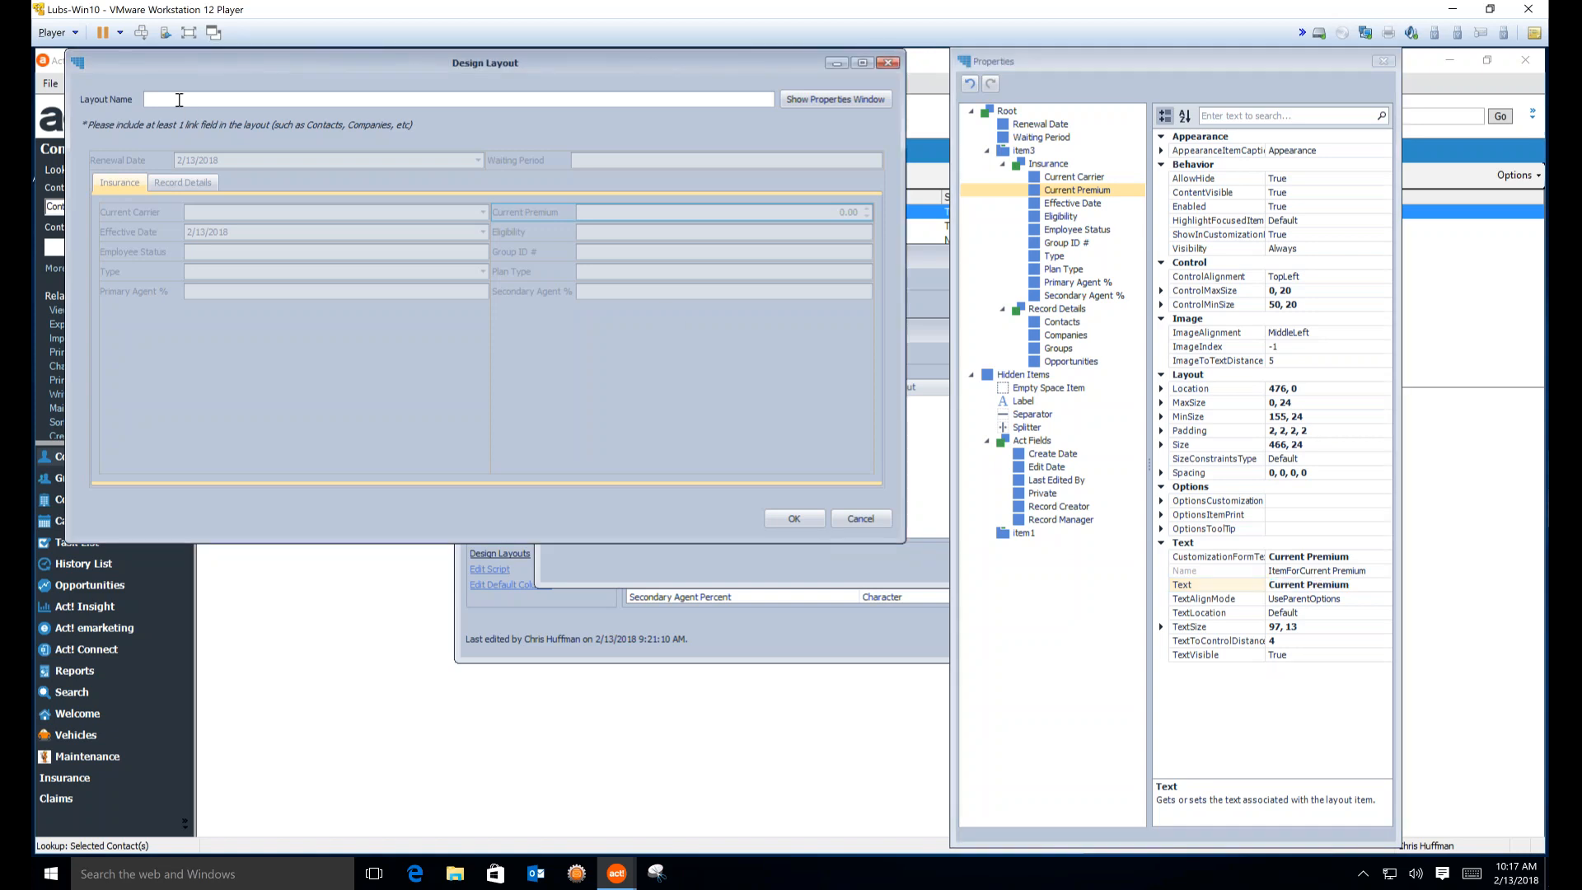
text(Insurance)
click(182, 183)
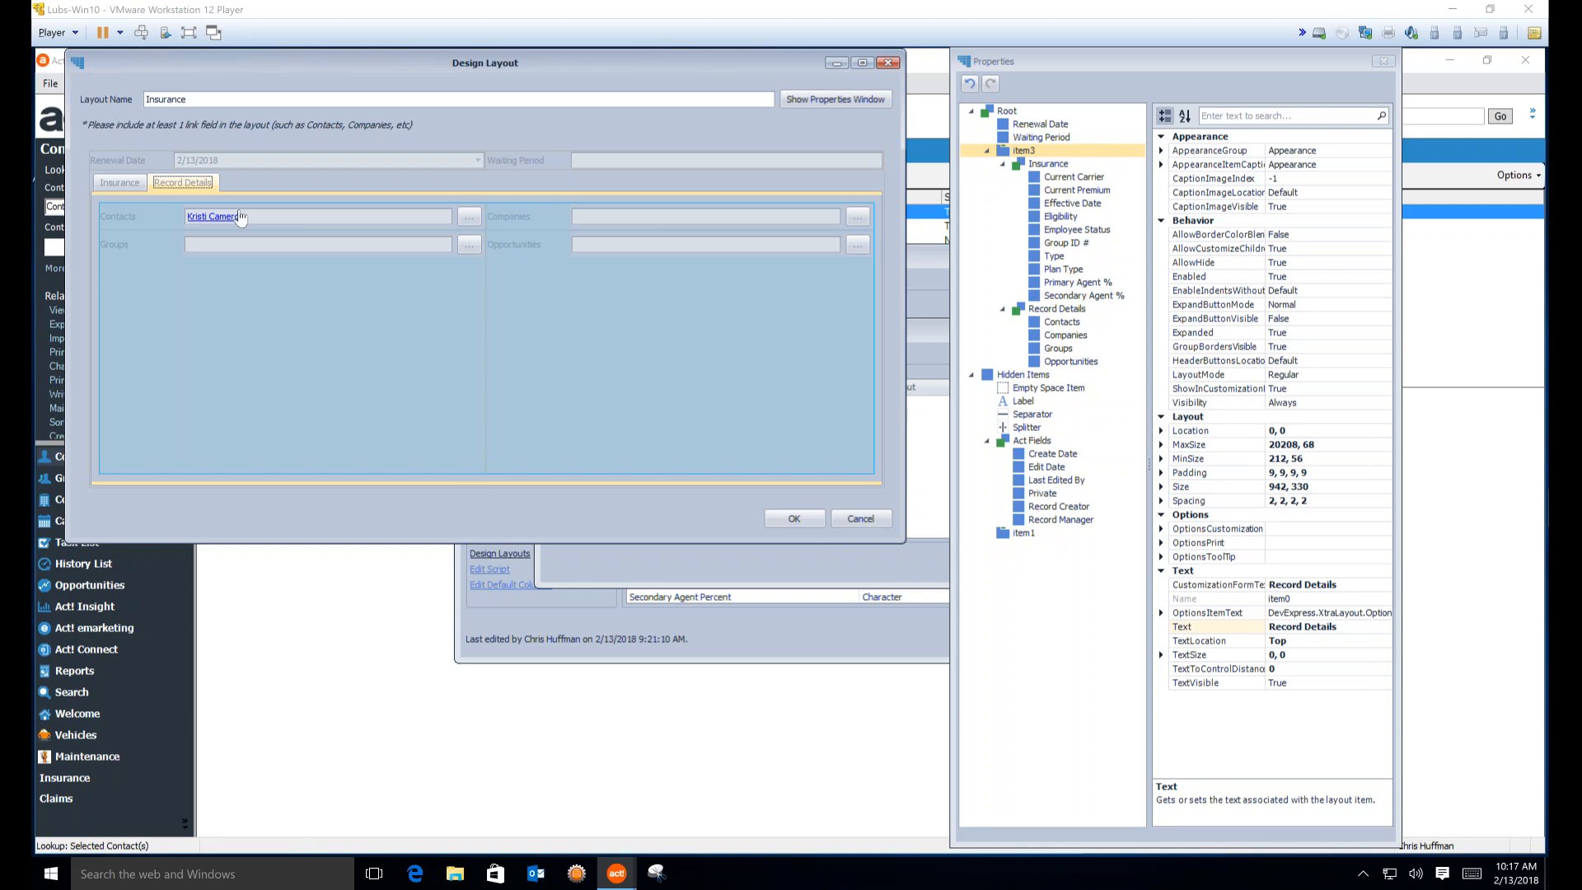
Show the layout's Insurance tab with its ten fields, including Group ID # and the agent % fields
click(120, 183)
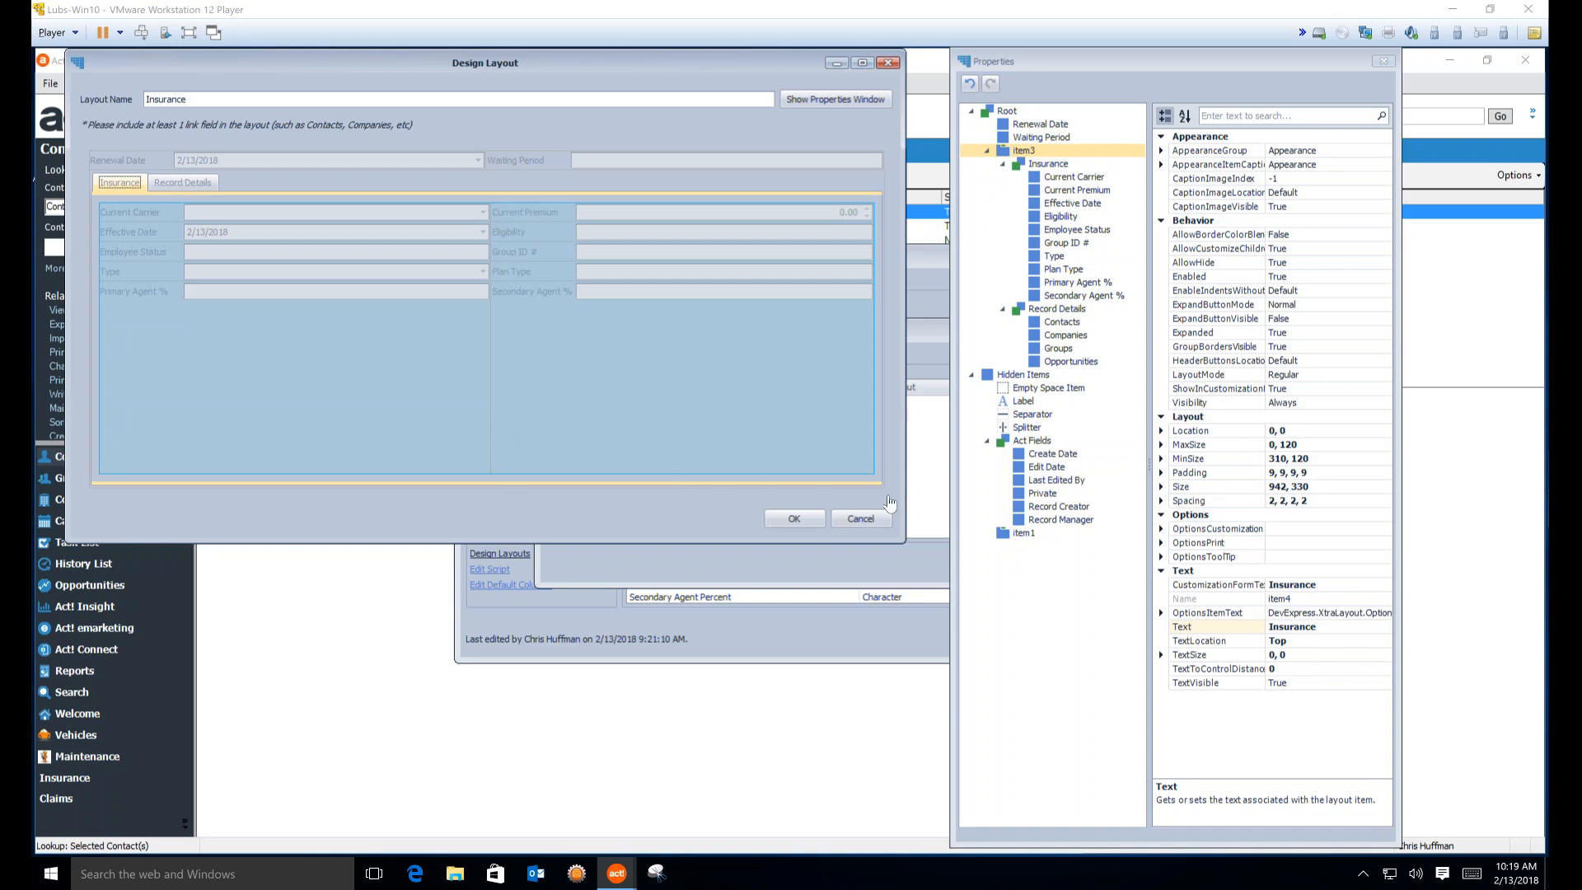
Save the Insurance layout with OK, then close Design Layouts and Manage Custom Tables
click(807, 520)
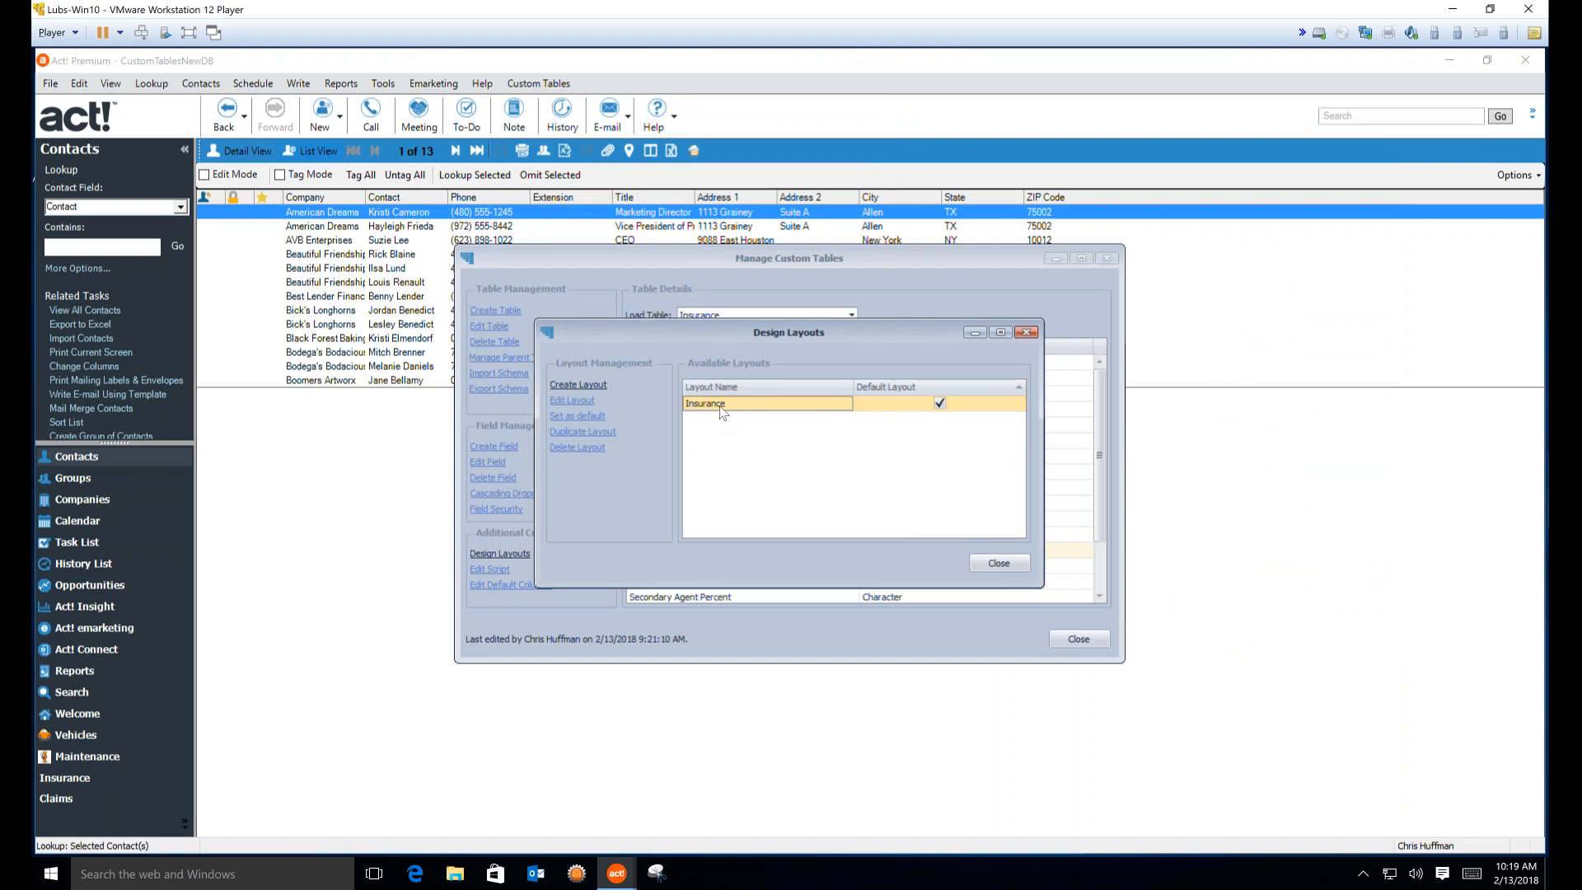
click(574, 433)
click(995, 568)
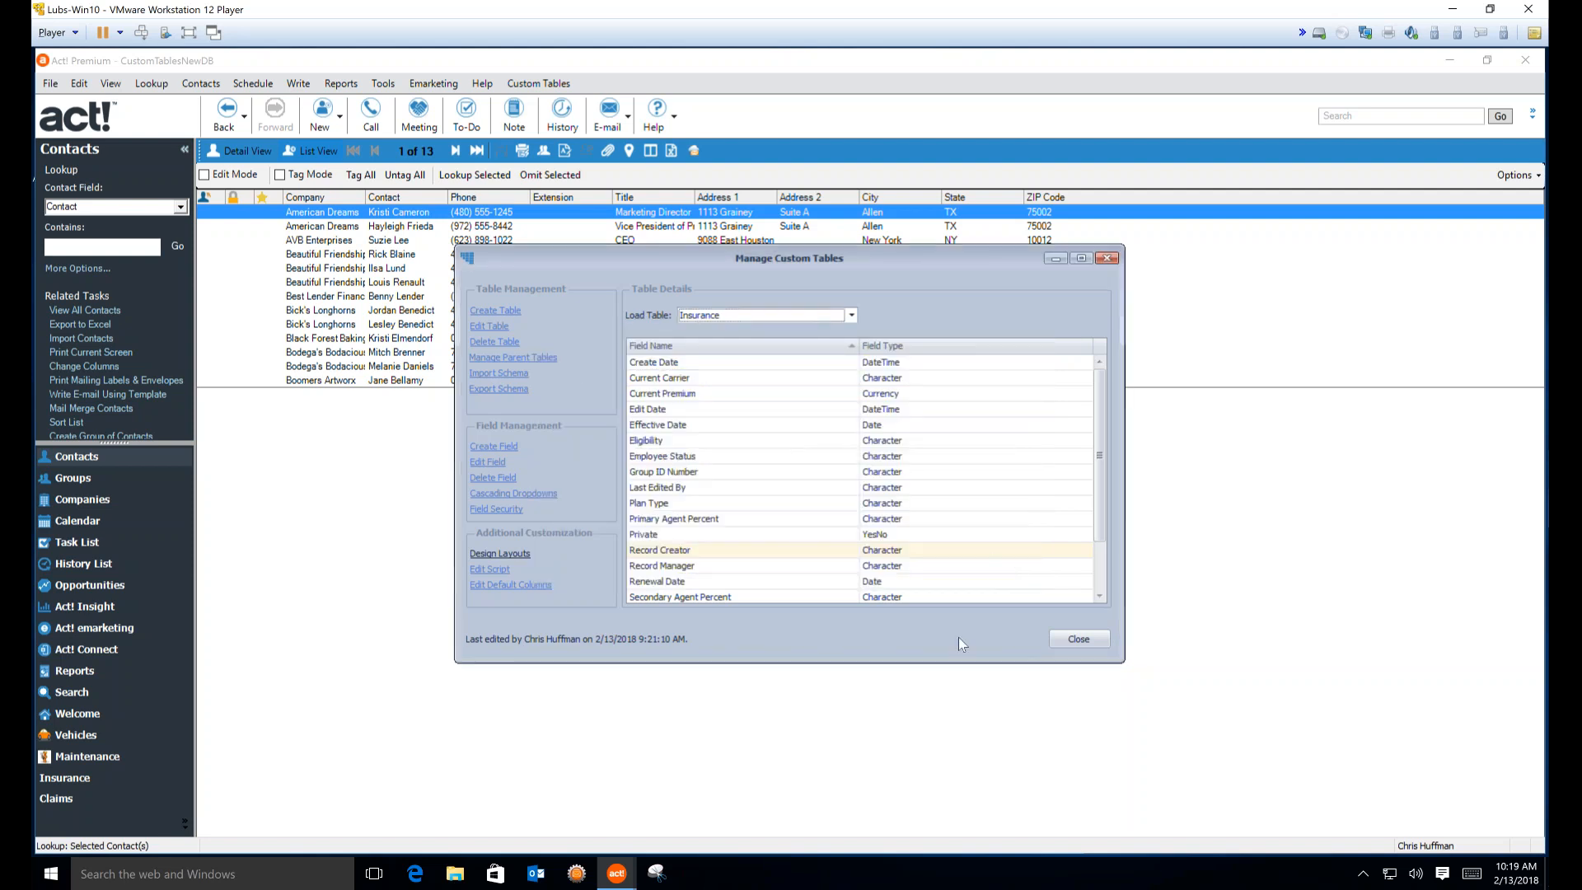
click(1079, 639)
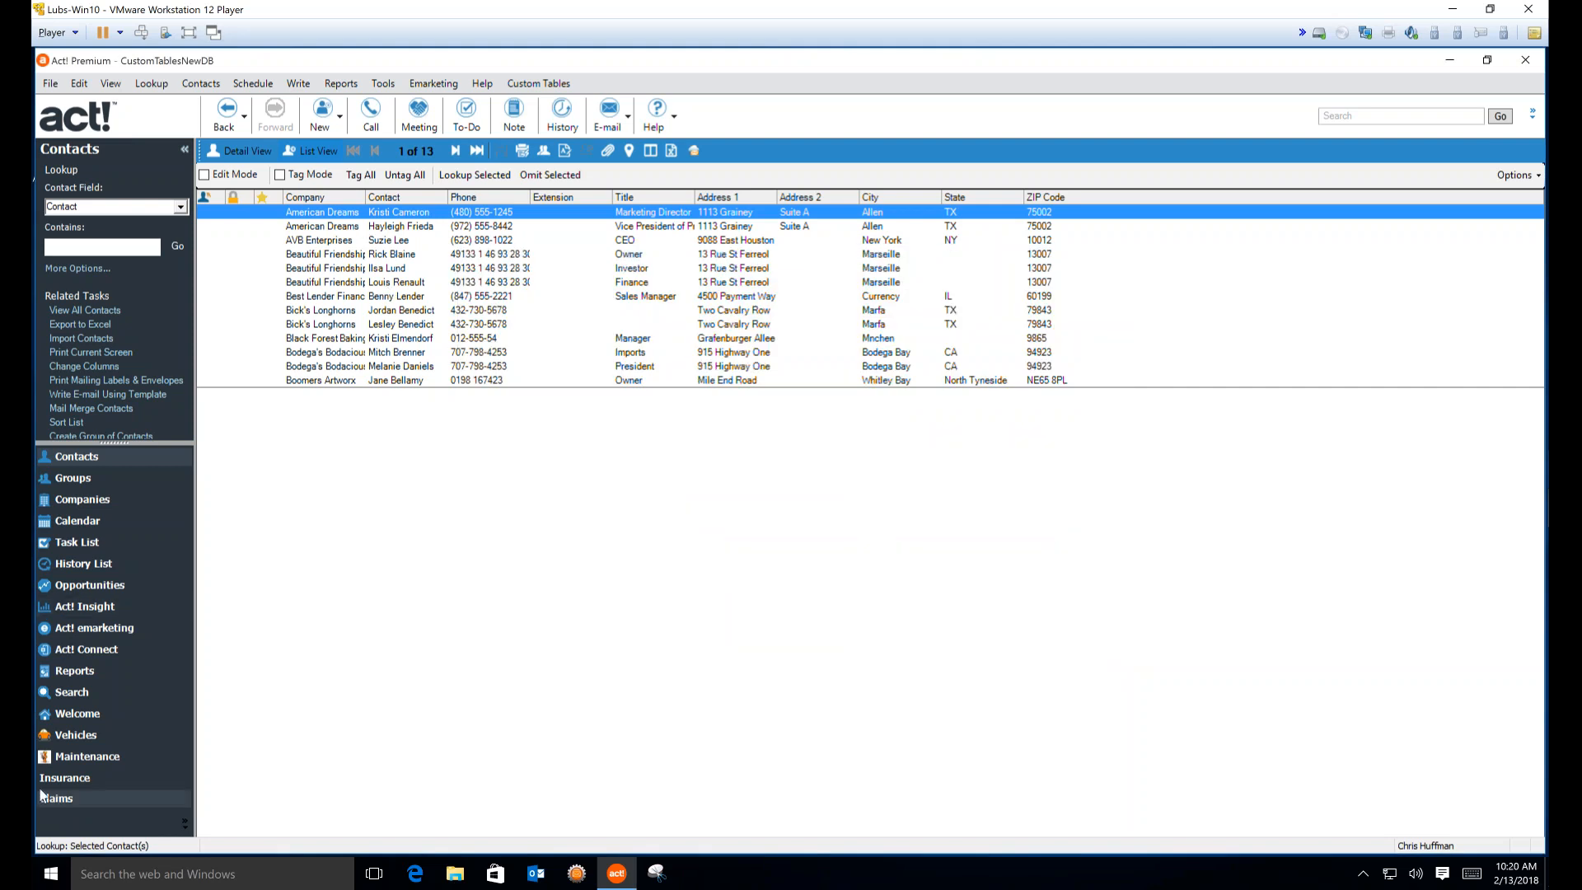
Open the first contact's record, go to its Insurance tab, and start customizing columns
double_click(414, 214)
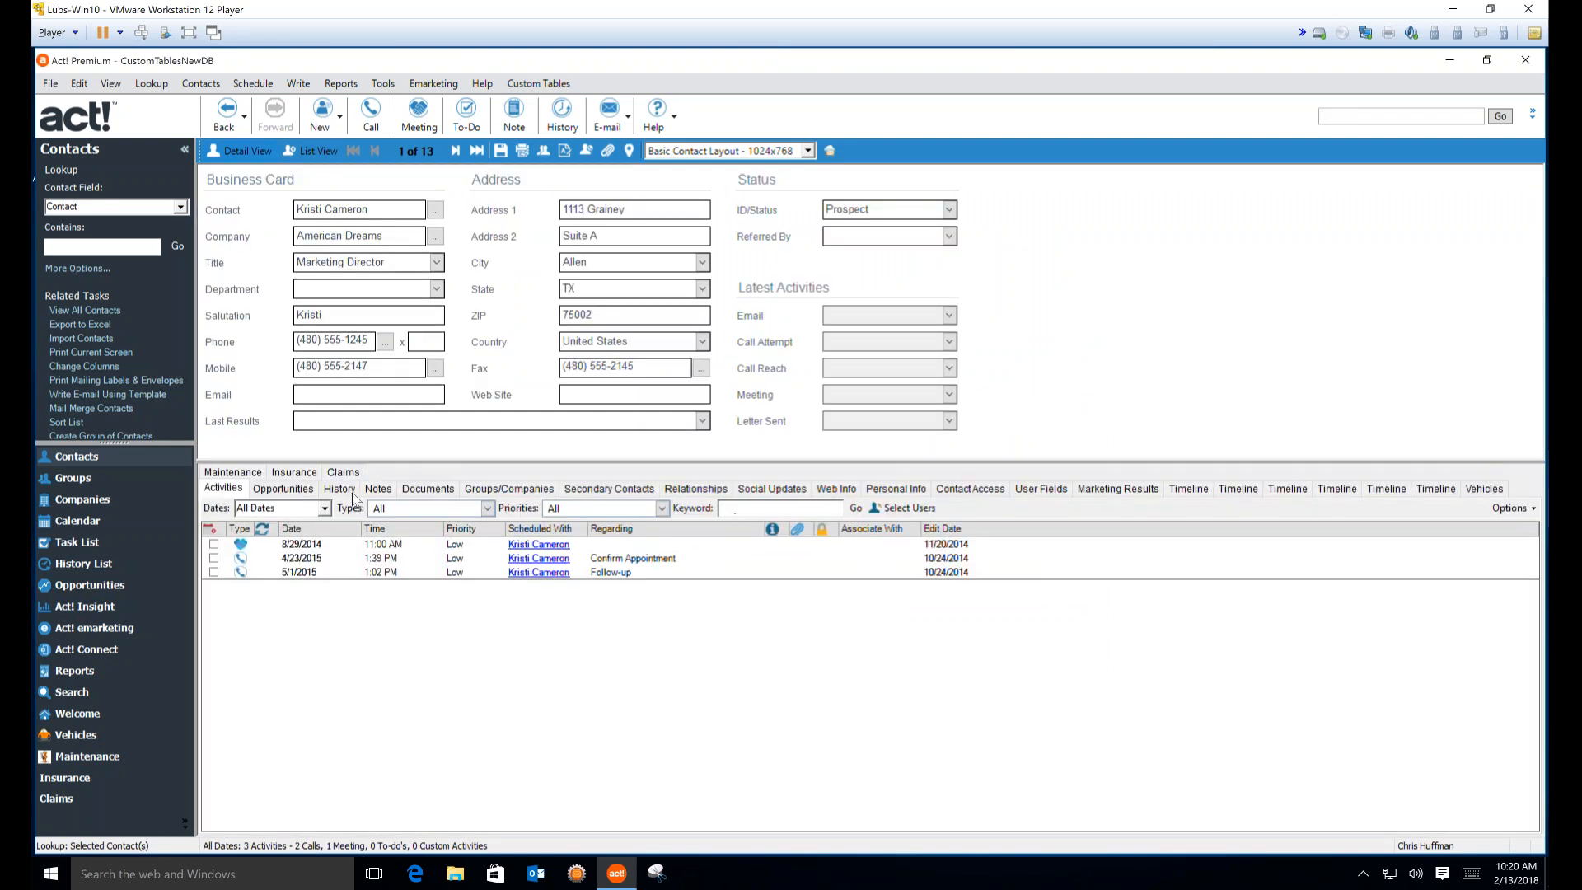
click(312, 476)
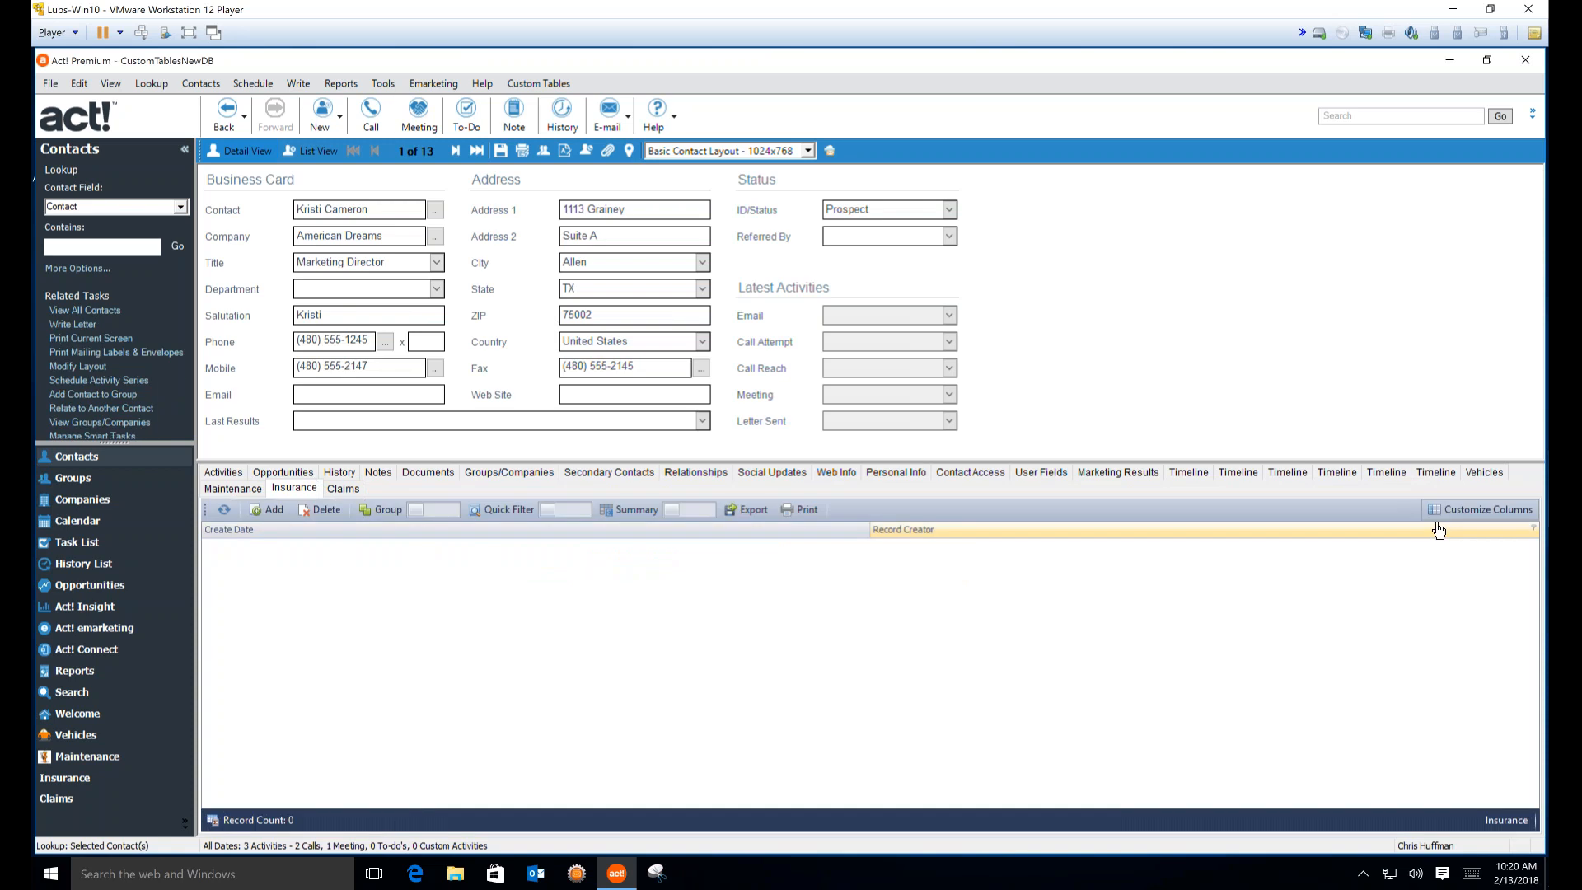
click(1443, 510)
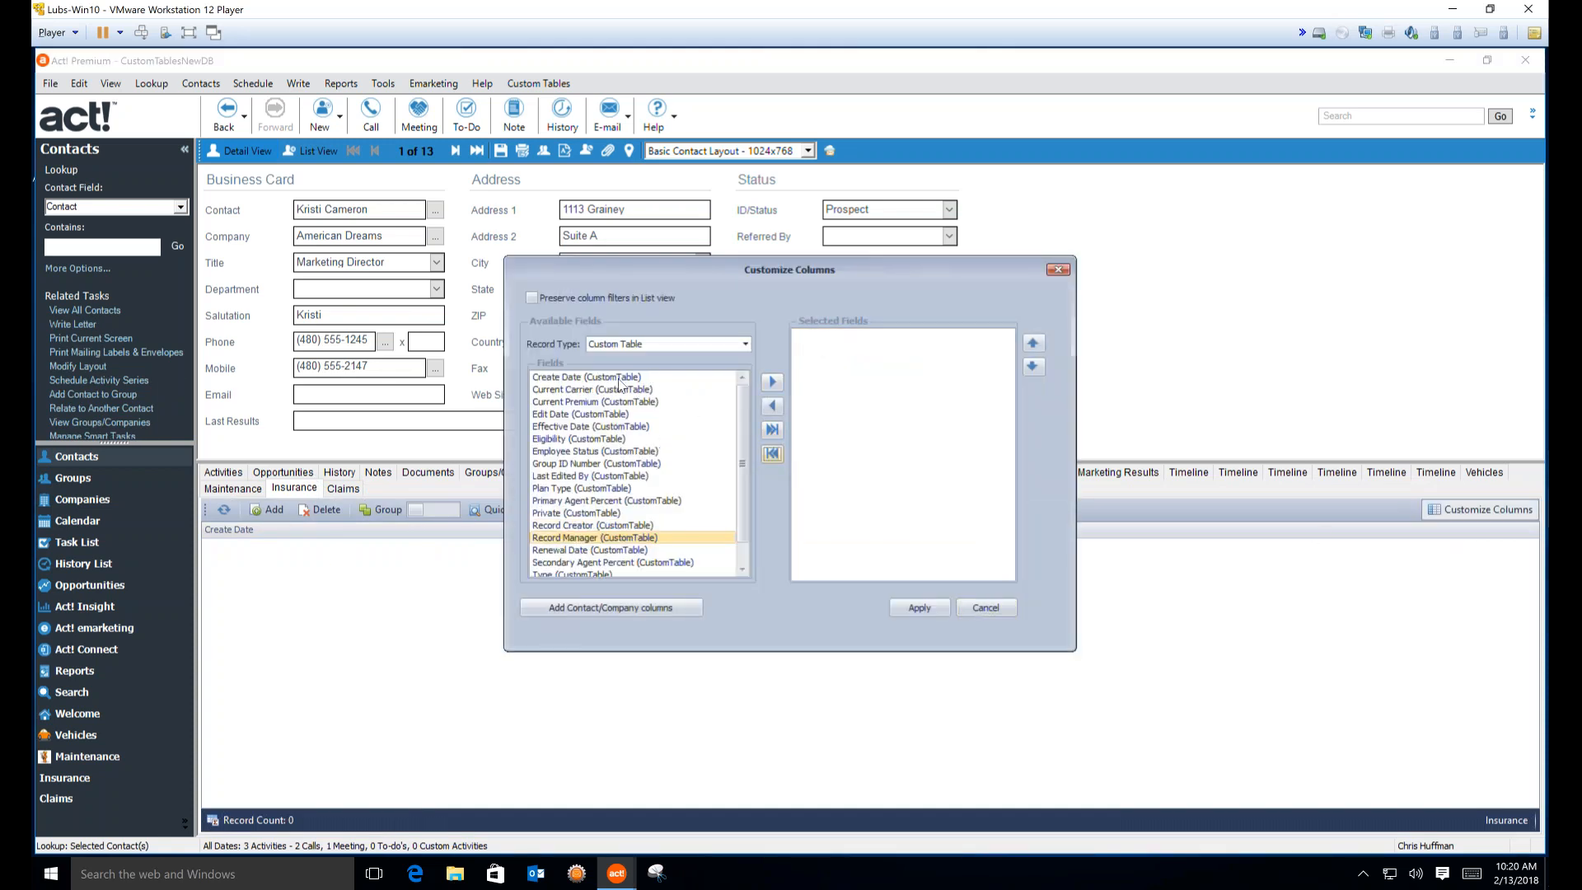
Add Current Carrier through Waiting Period as selected columns and tick Preserve column filters
double_click(614, 390)
double_click(614, 391)
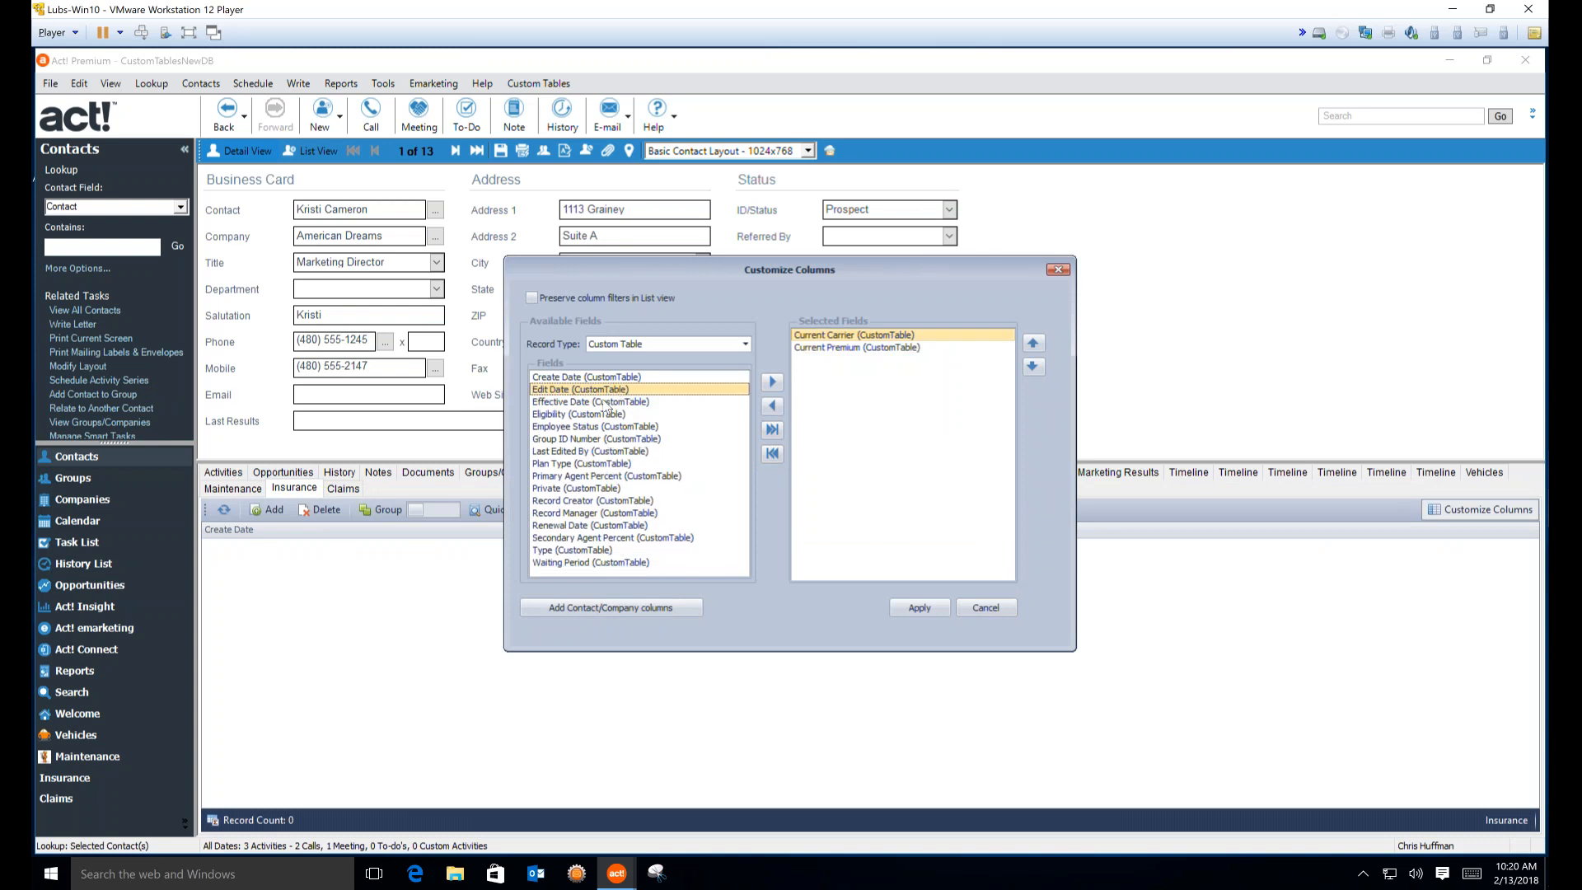
double_click(591, 402)
double_click(591, 402)
double_click(592, 402)
double_click(590, 404)
double_click(582, 415)
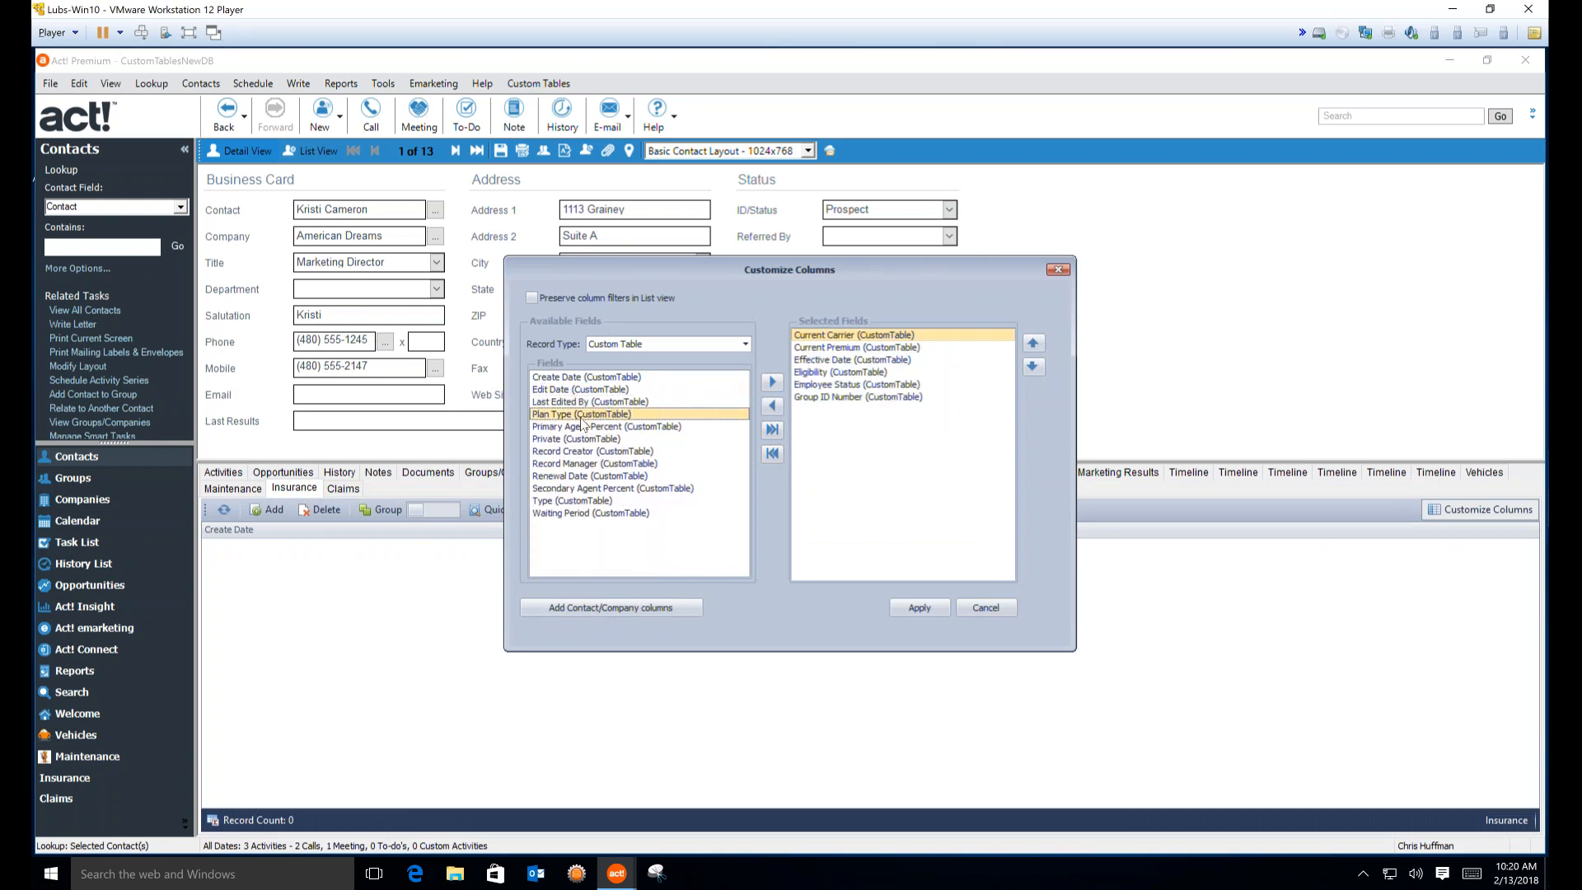
double_click(582, 415)
click(578, 430)
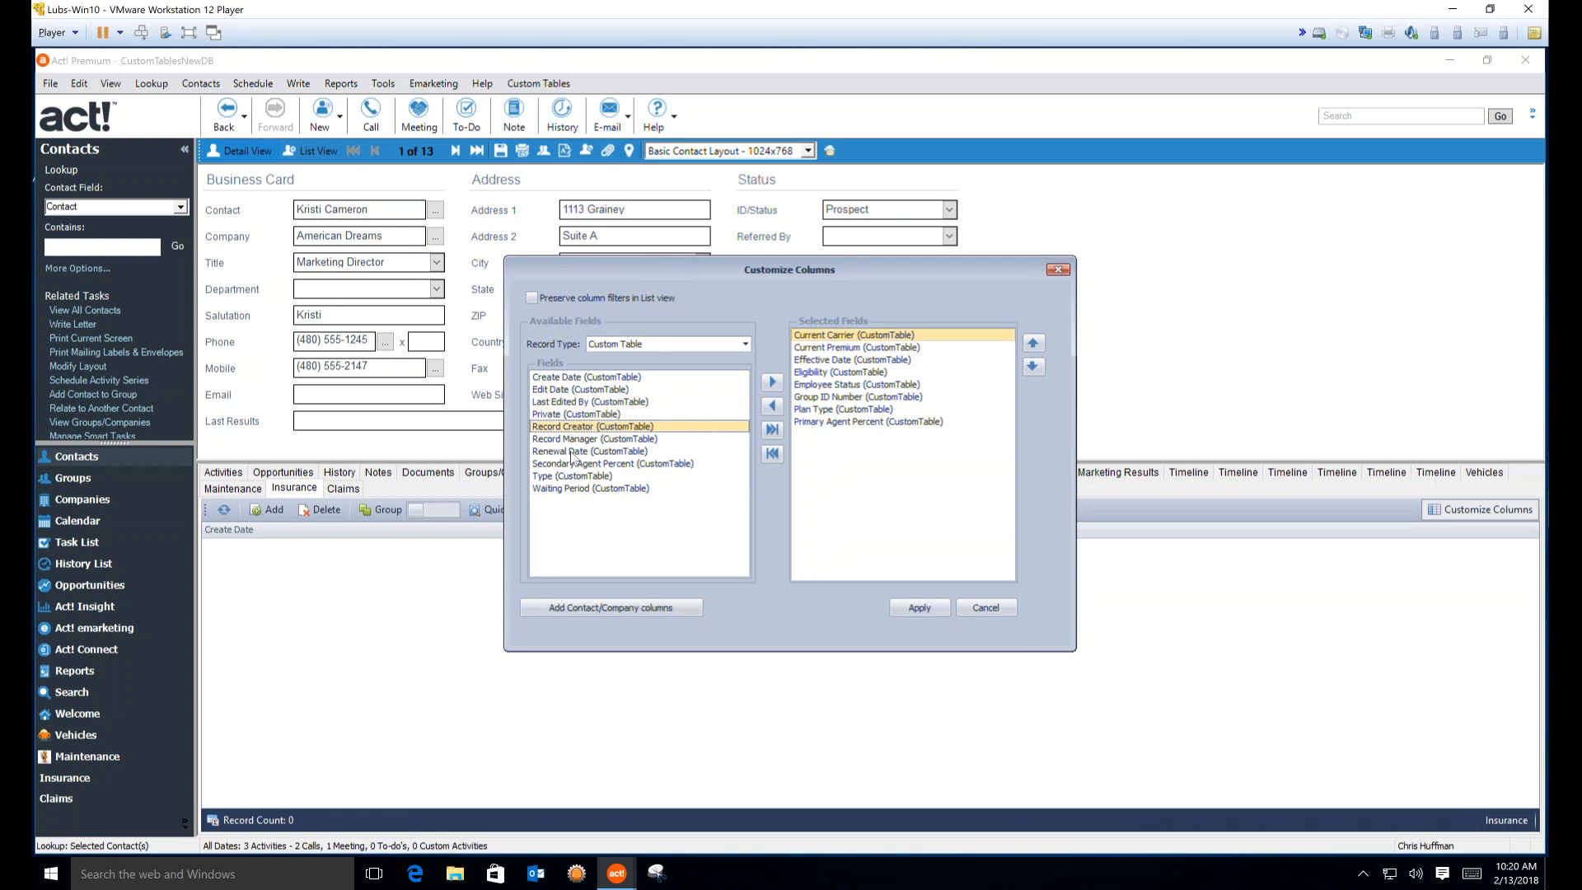
double_click(574, 452)
double_click(573, 463)
click(582, 453)
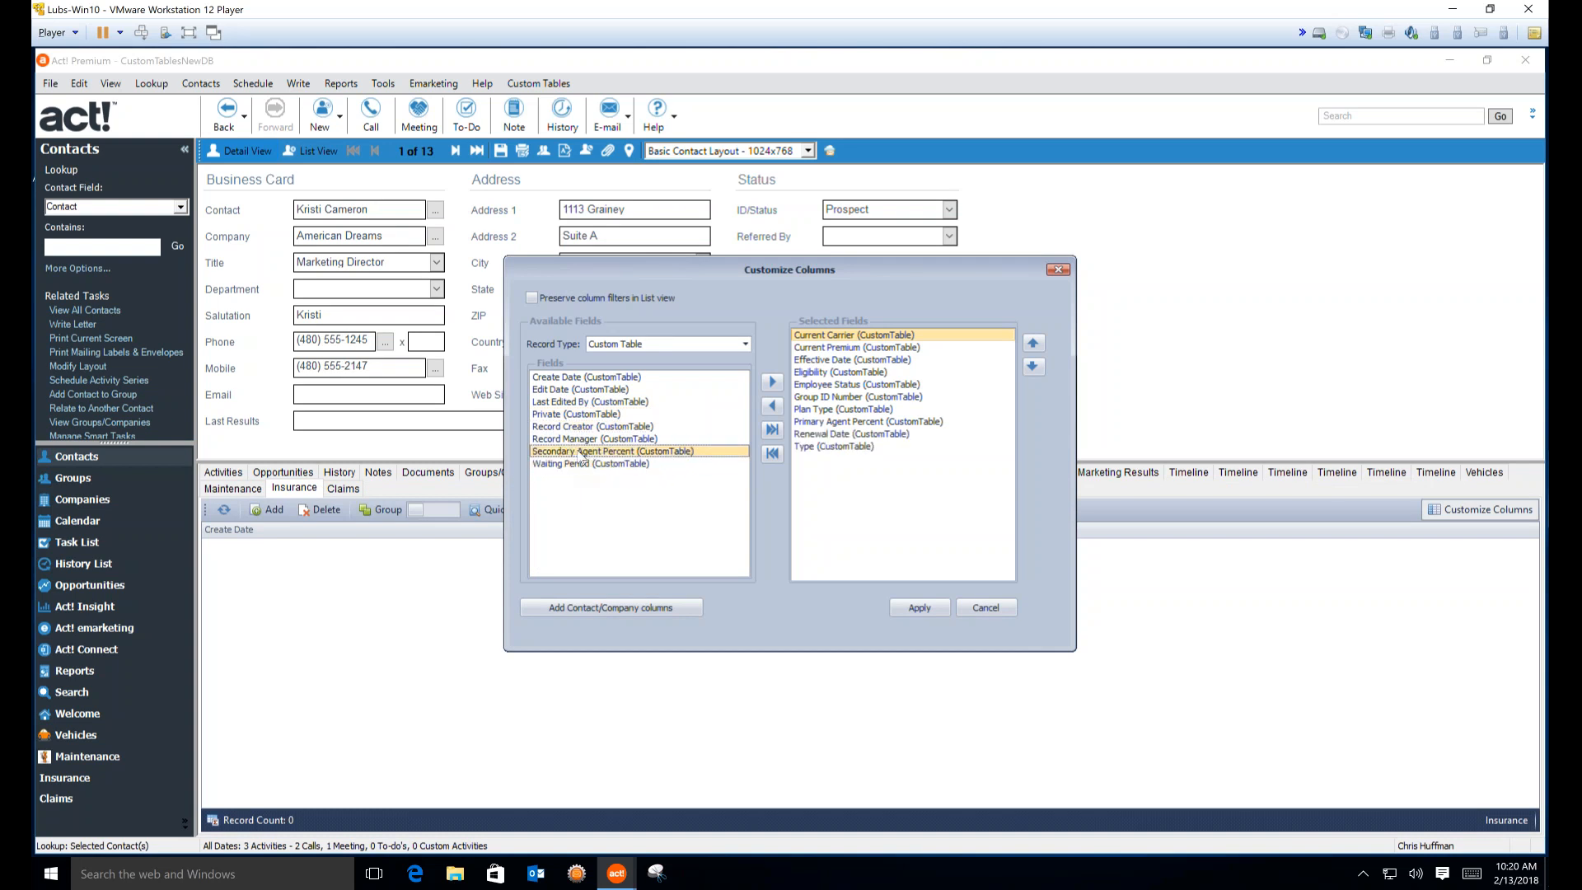
double_click(581, 452)
double_click(581, 452)
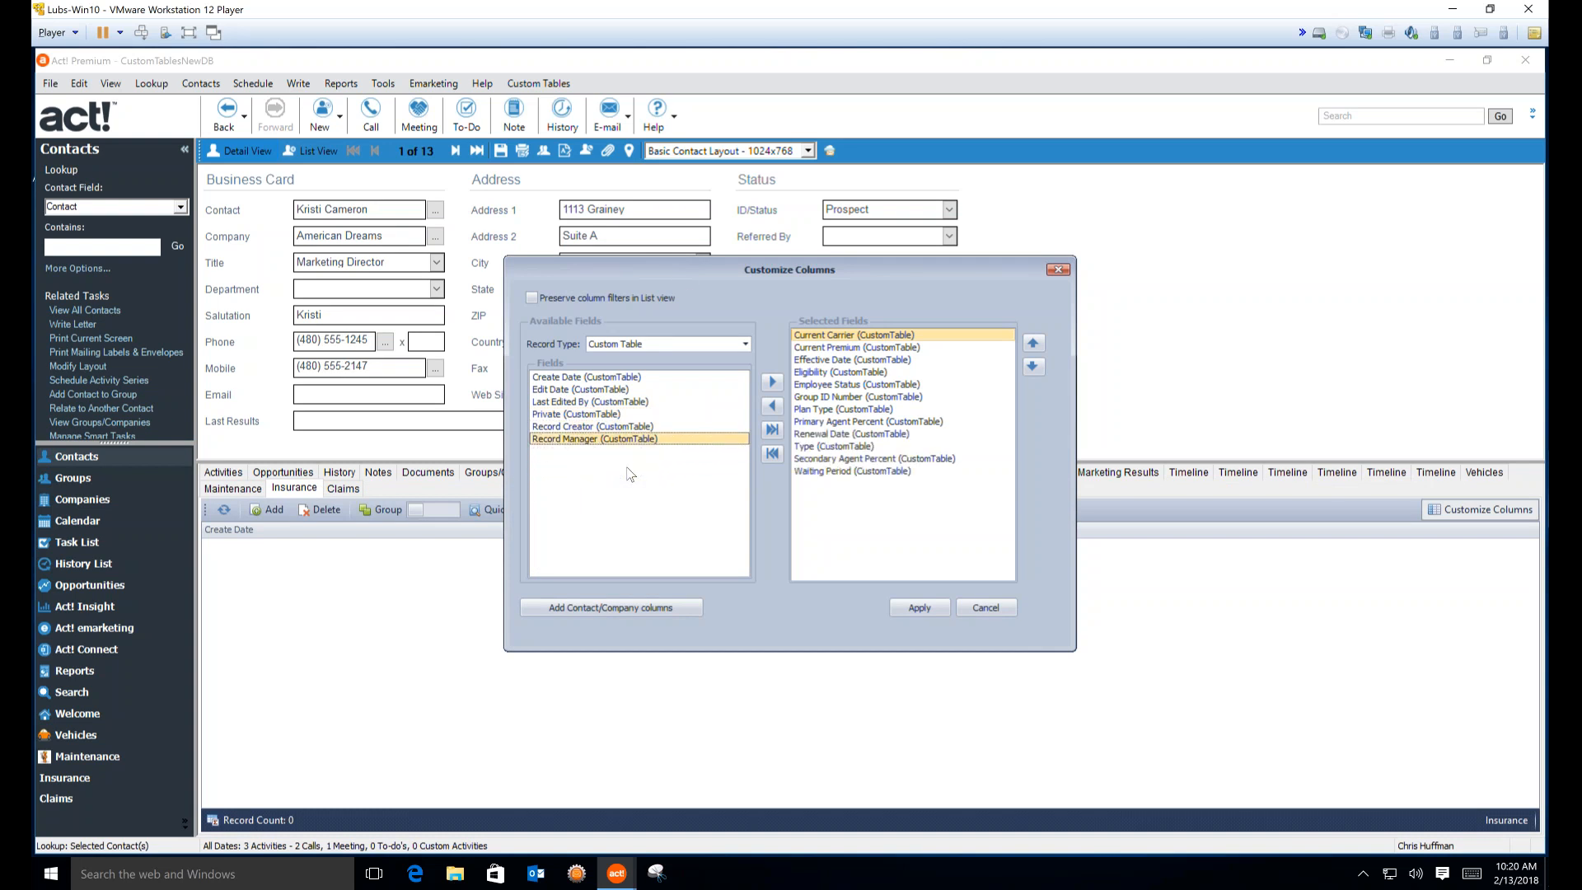
click(656, 302)
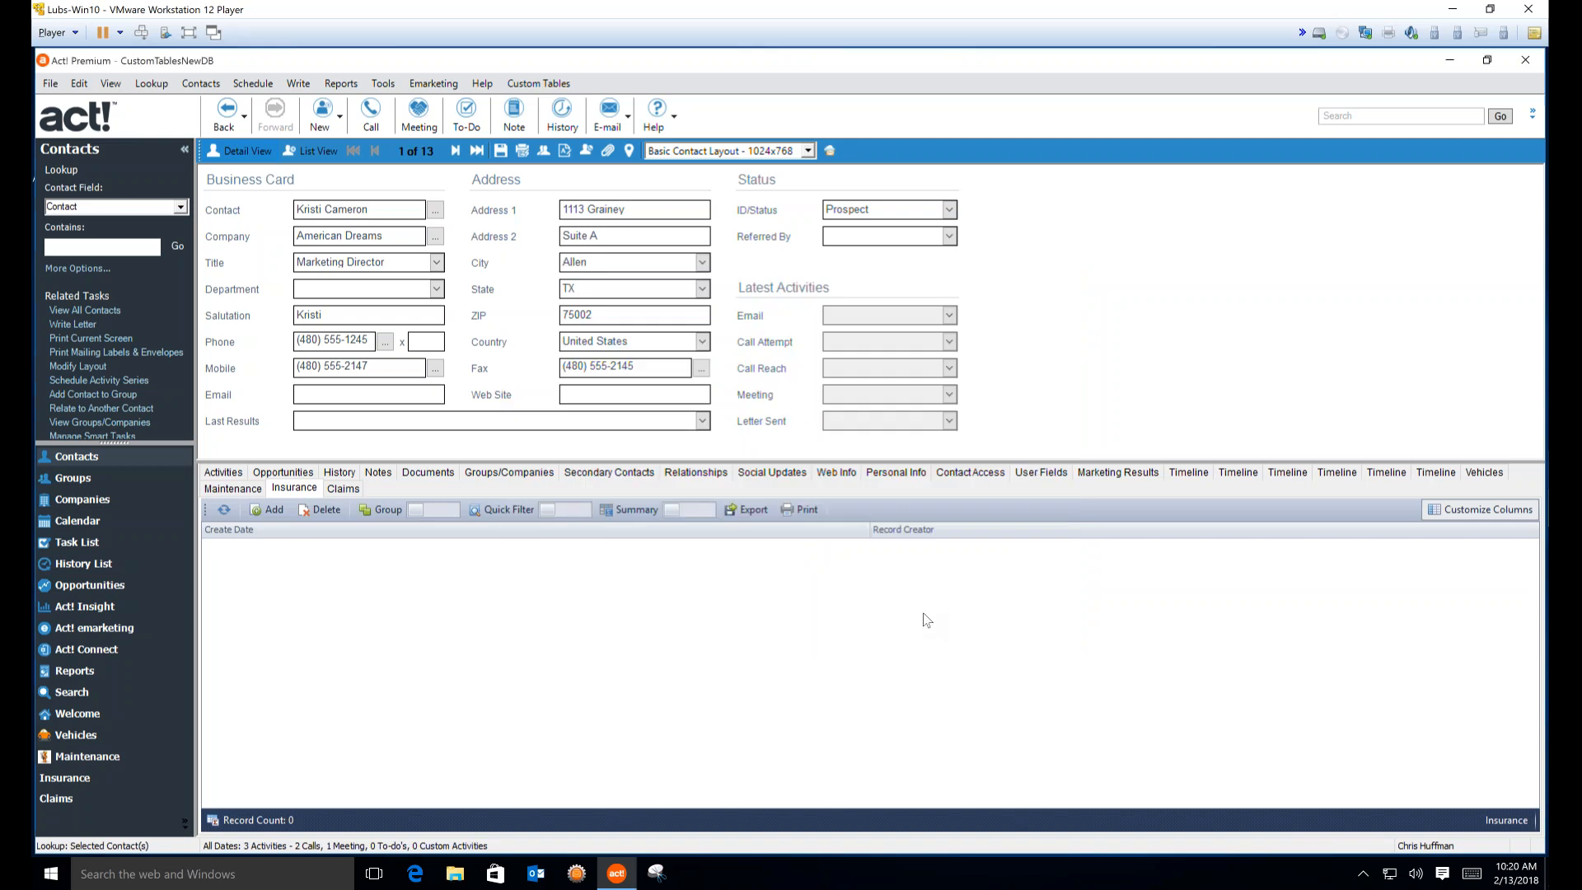
Apply the column choices and start a new insurance record, widening its form
click(920, 609)
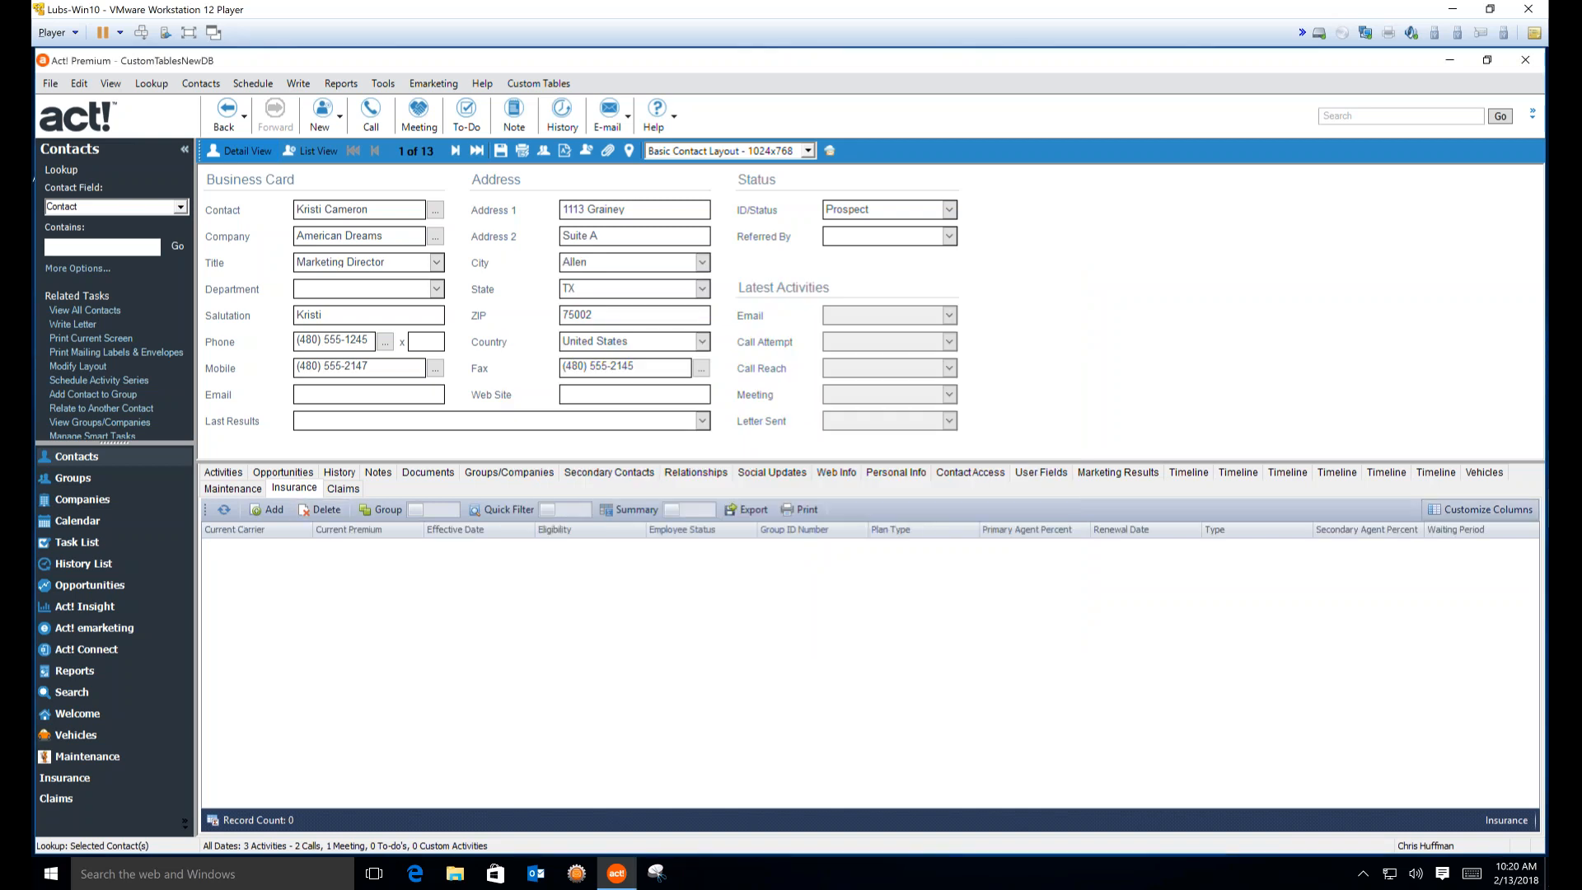
click(274, 510)
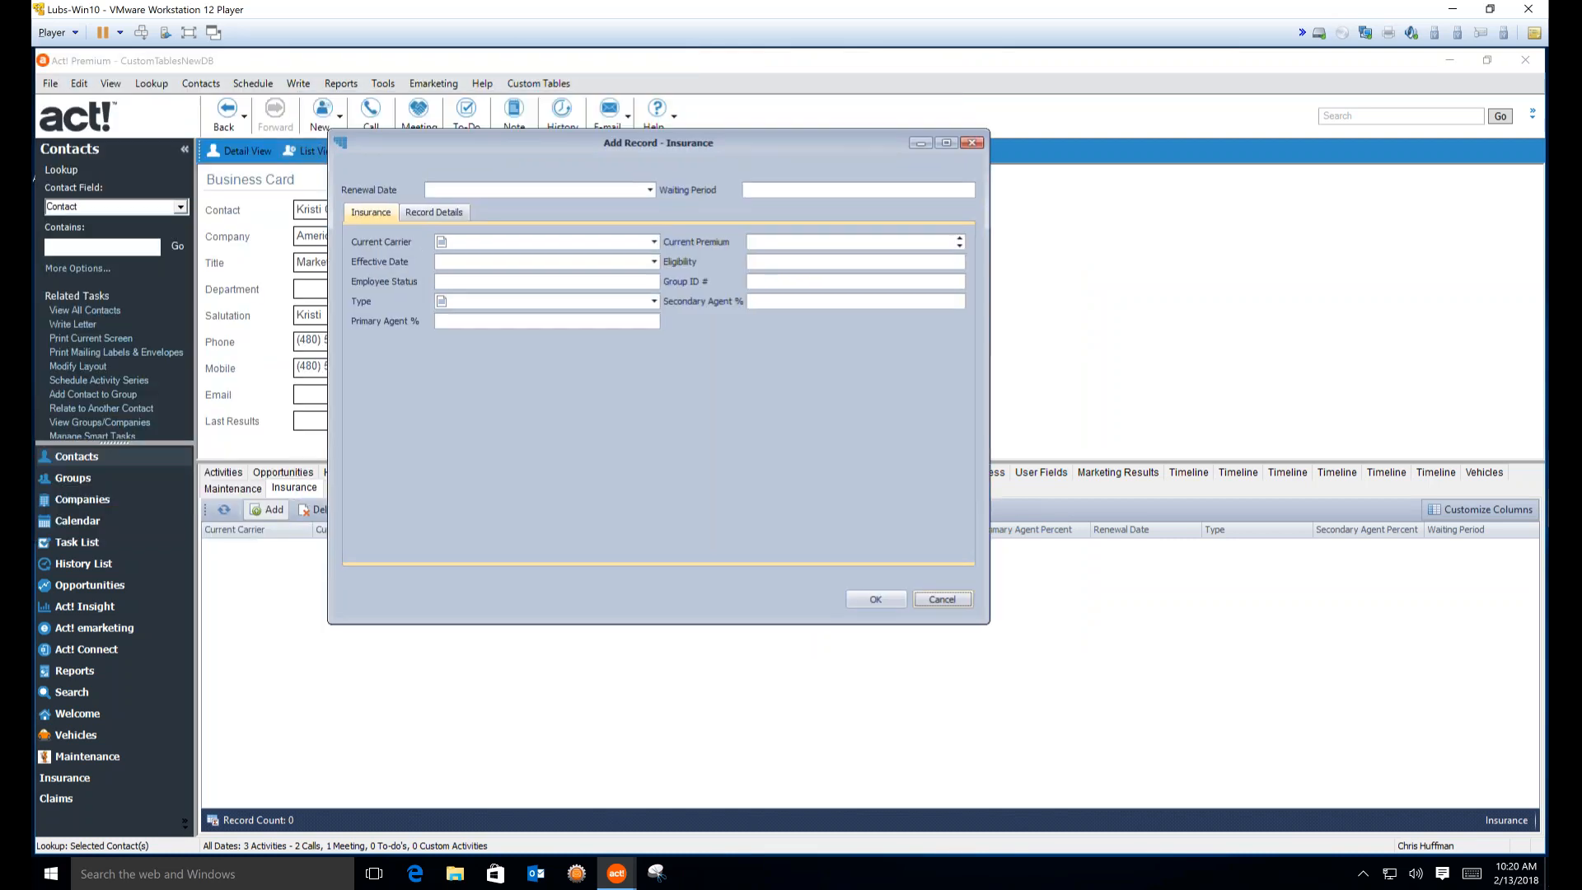
drag(987, 622, 1107, 429)
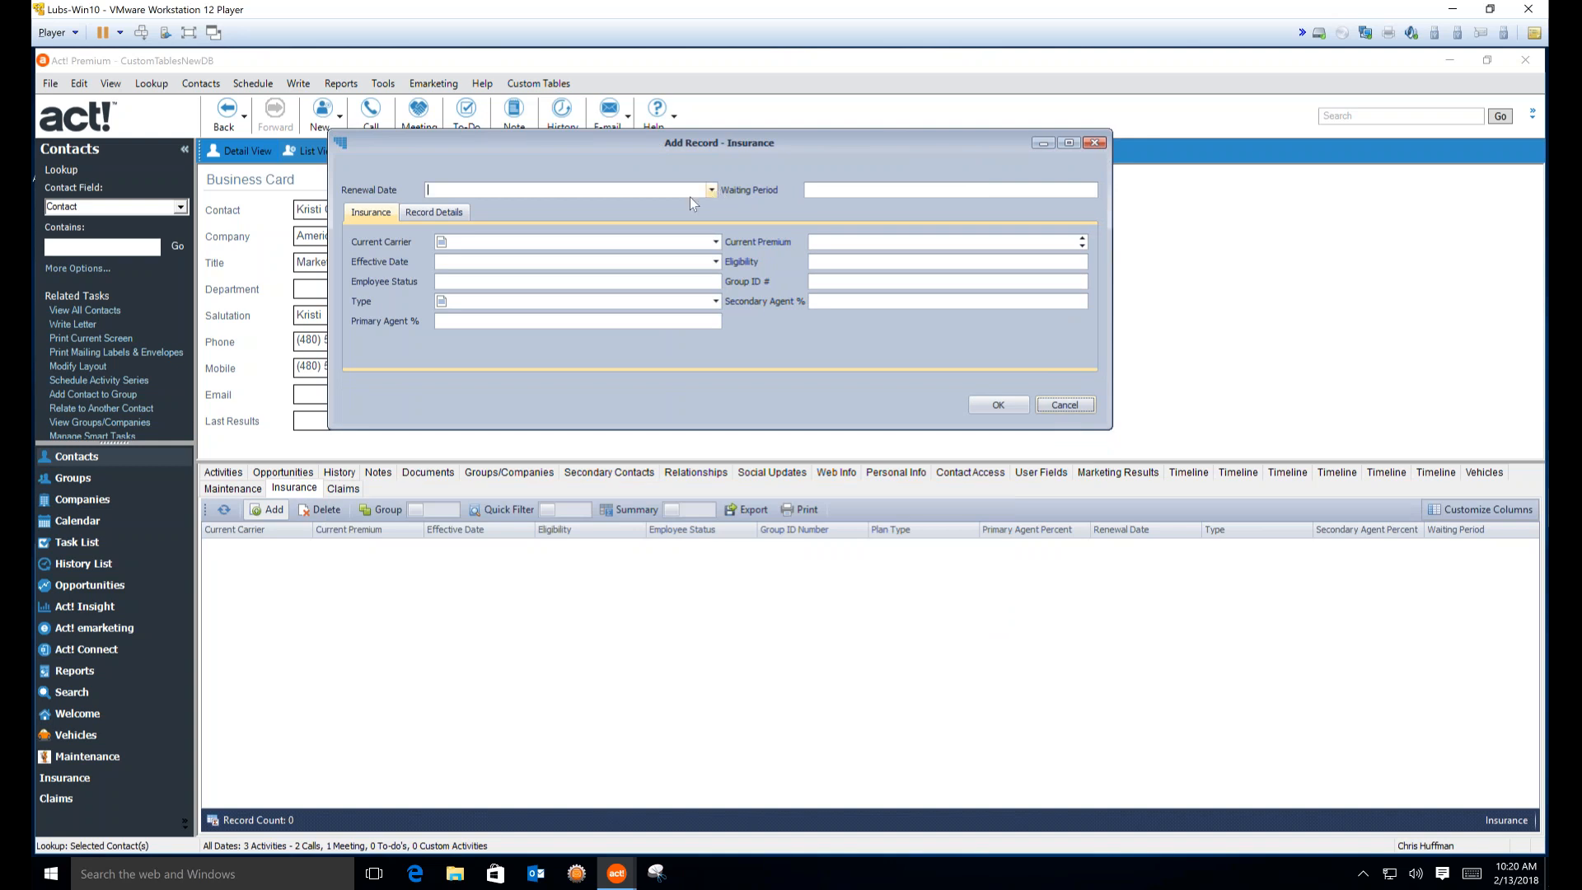
Set renewal date 2/14/2018, waiting period 90 Days, carrier Blue Cross and premium 1,000
click(712, 191)
click(528, 308)
click(968, 193)
text(90 Days)
click(715, 241)
click(478, 286)
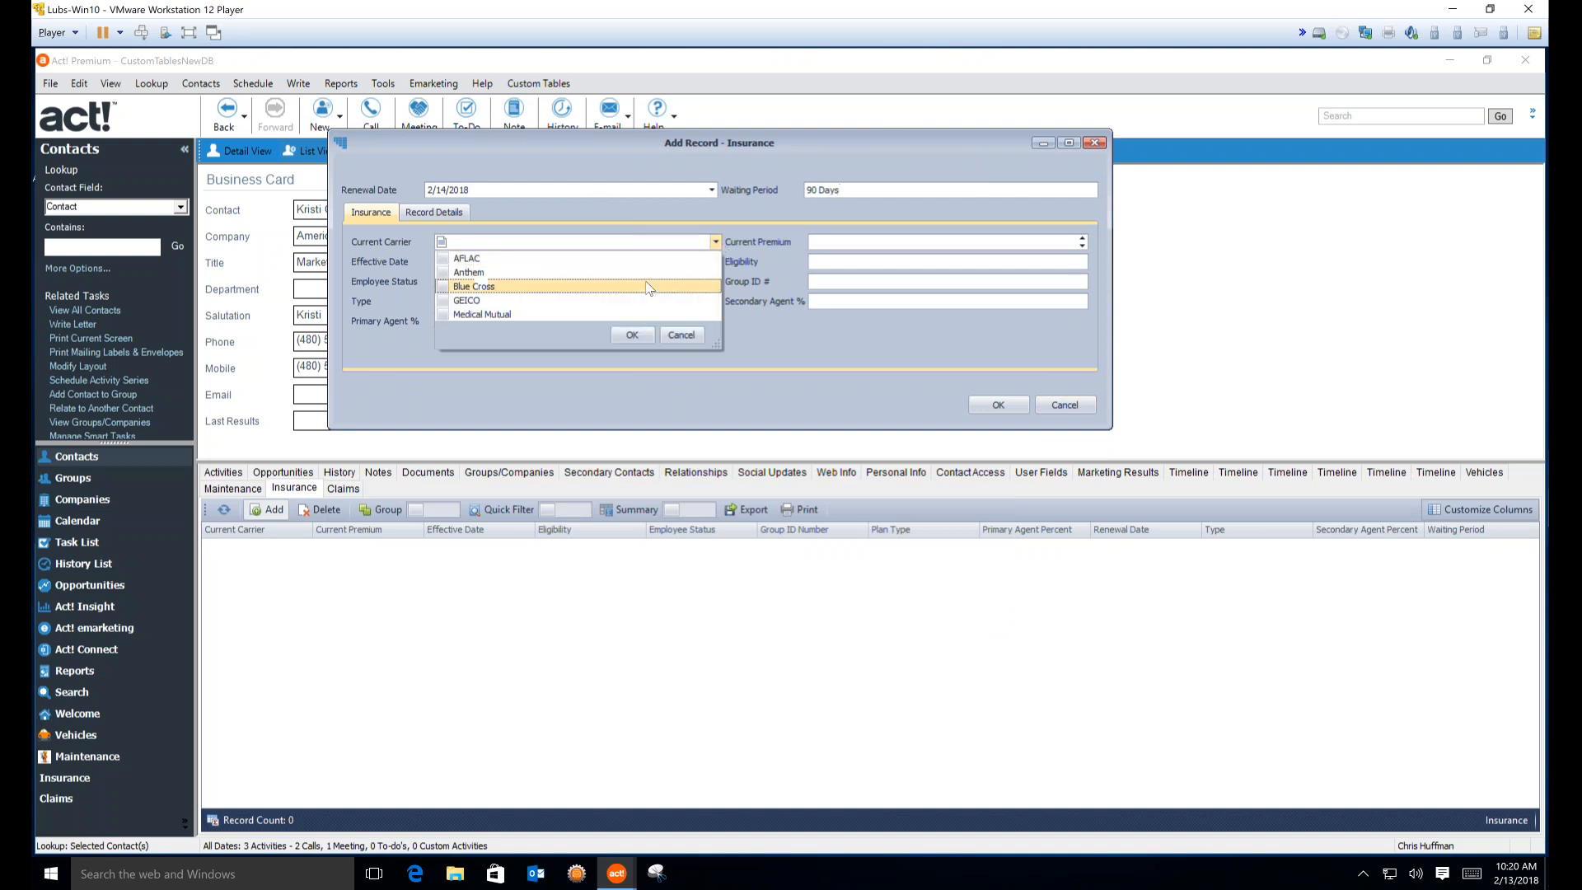
click(631, 334)
click(915, 242)
text(1,000)
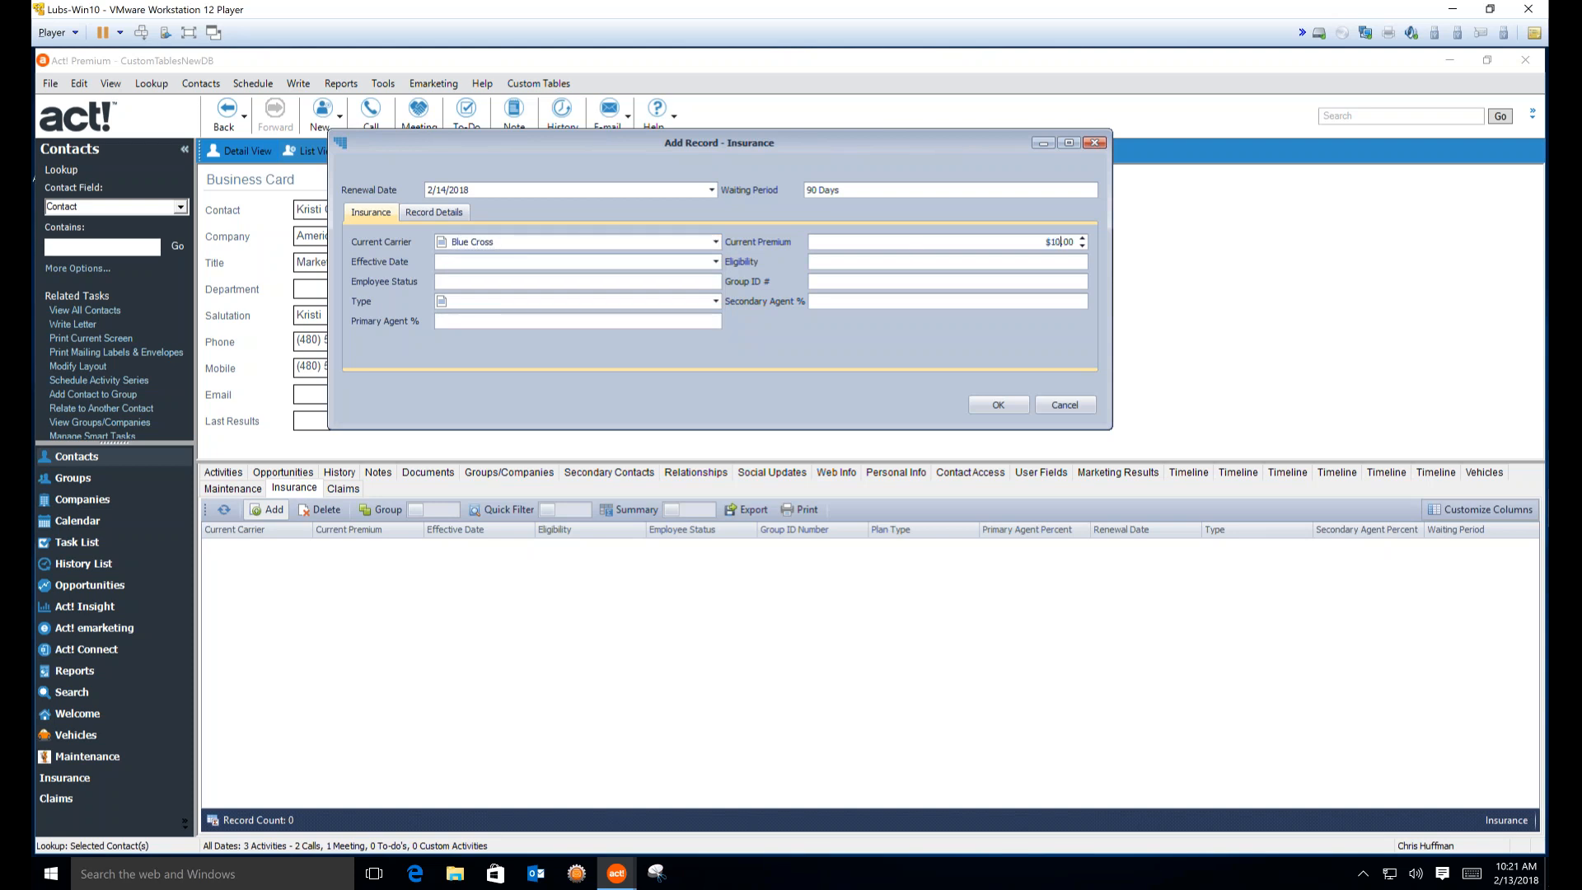
Set effective date 1/30/2018, status Active, type Life, and change the carrier to GEICO
click(715, 261)
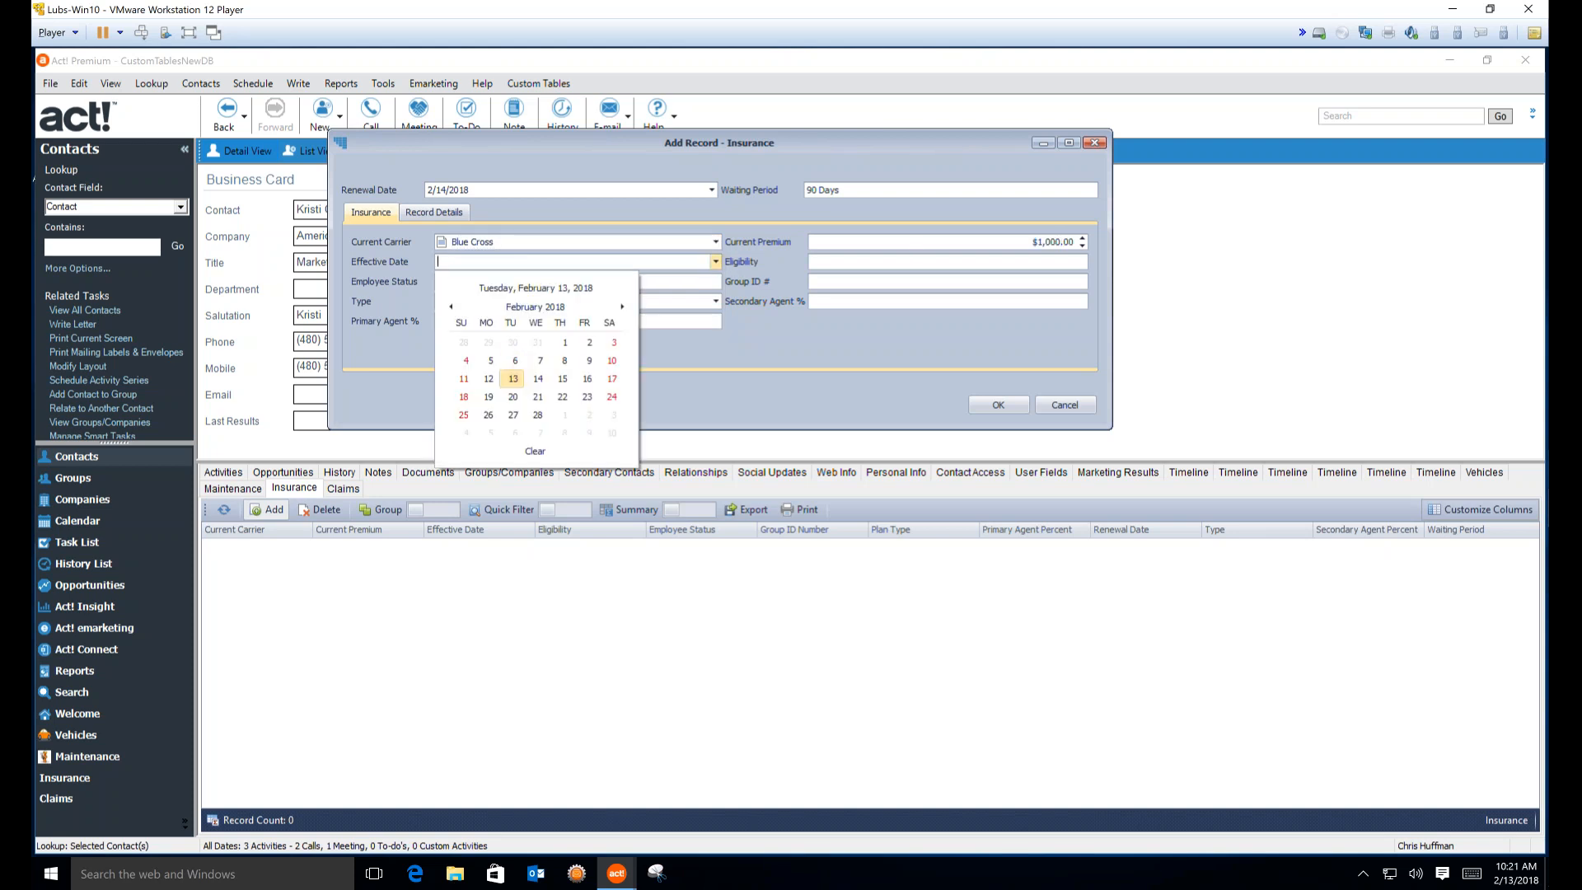
click(494, 335)
click(675, 279)
text(Active)
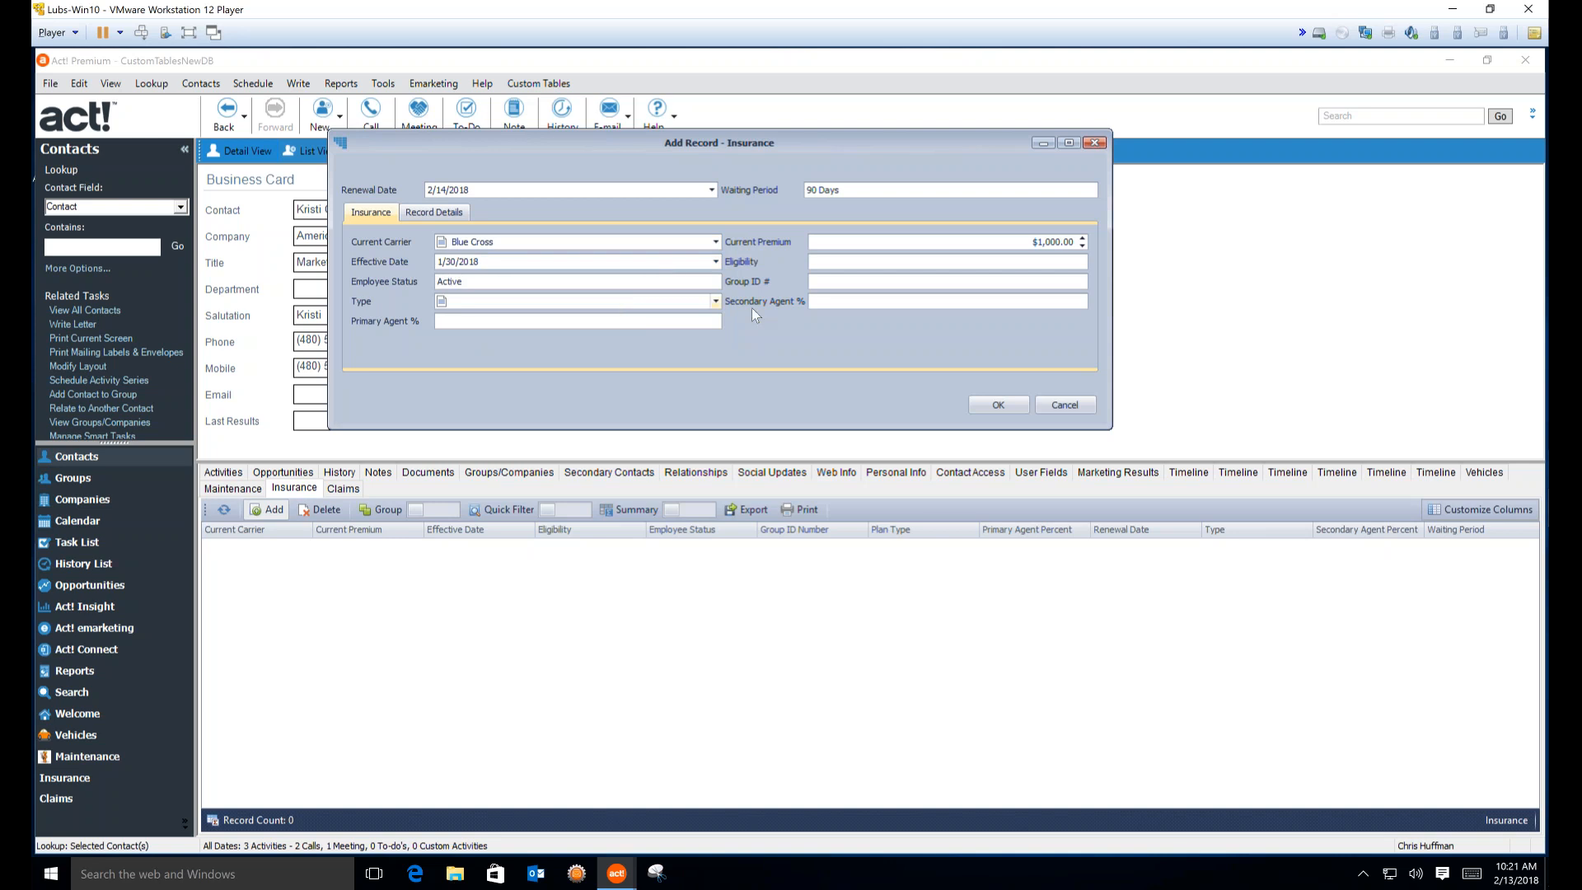
click(715, 301)
click(546, 332)
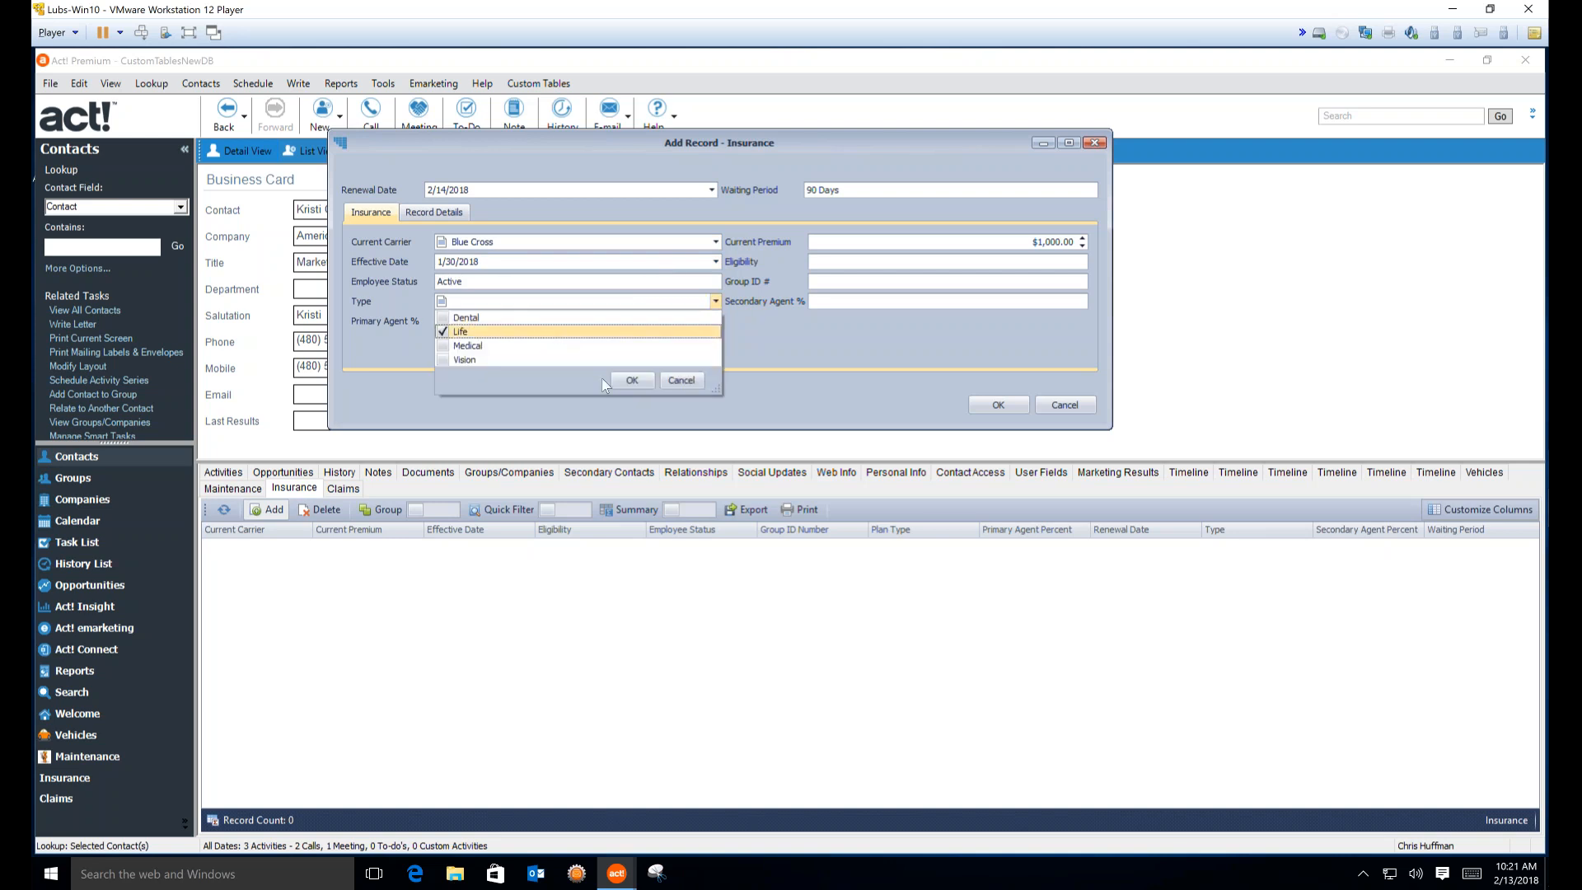
click(626, 379)
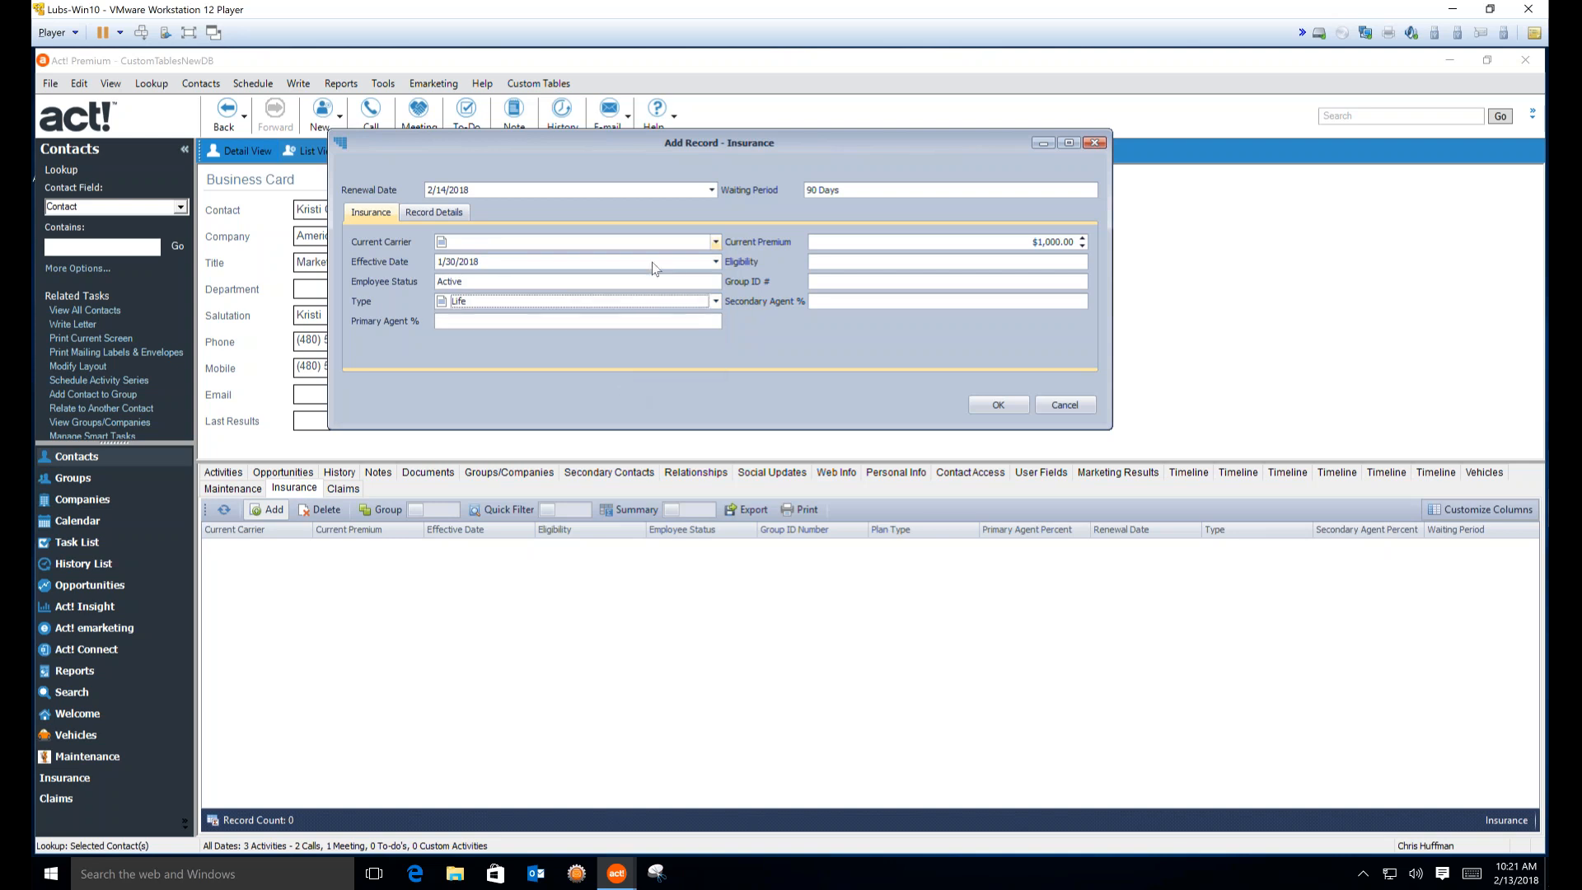
click(715, 242)
click(442, 272)
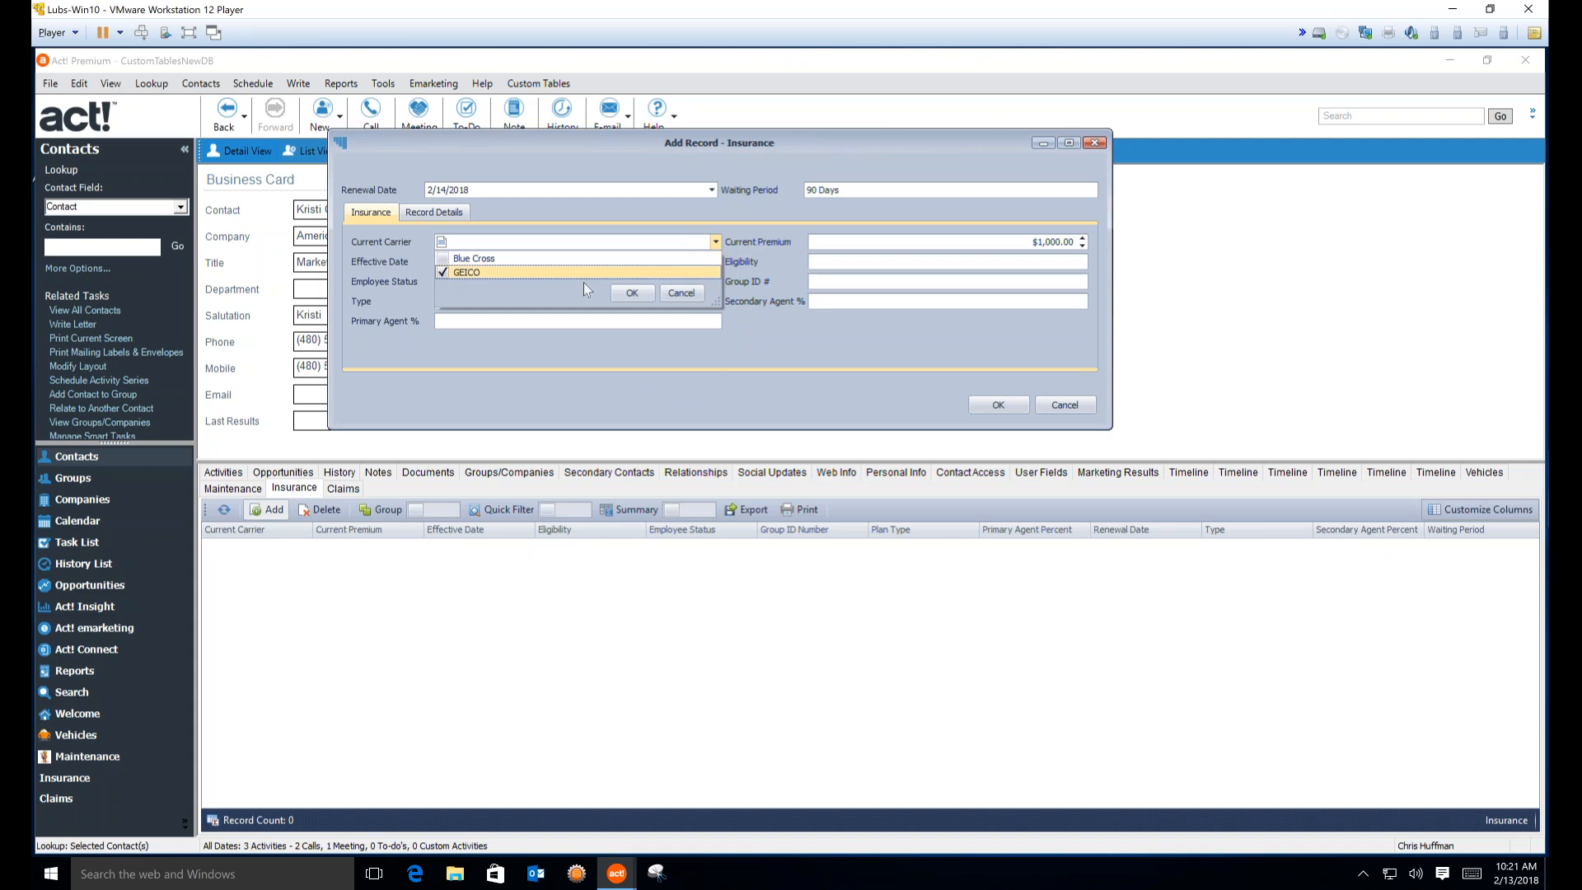
click(631, 294)
Enter agent percents 12 and 5, the group ID, eligibility Yes, and save the record
click(578, 321)
text(12)
click(863, 303)
text(5)
click(940, 281)
text(343242)
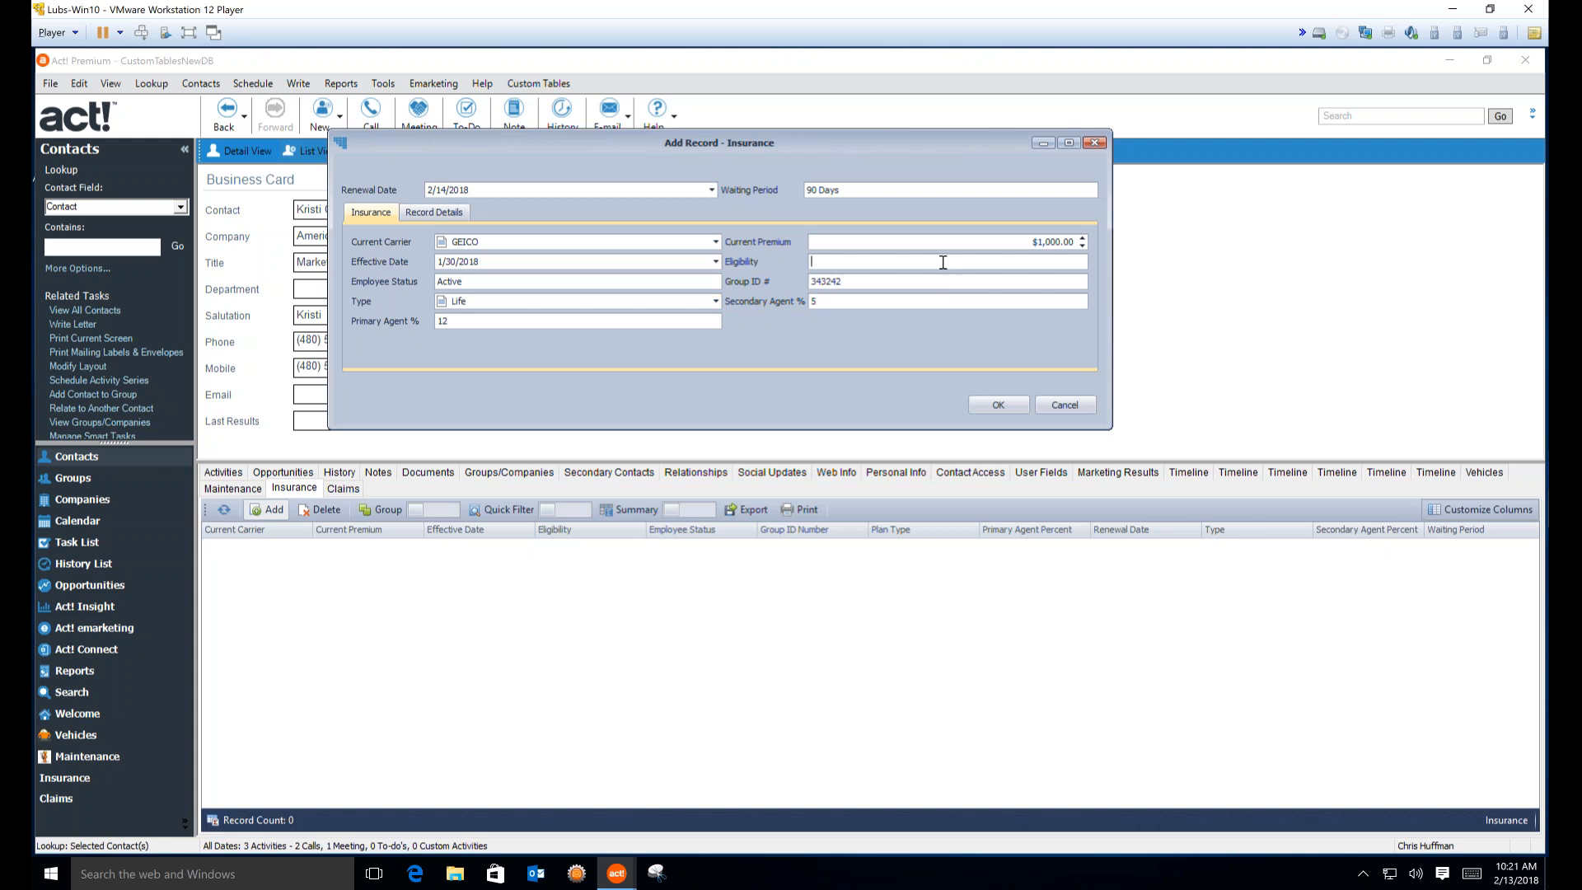
key(shift+Tab)
text(Yes)
click(1005, 405)
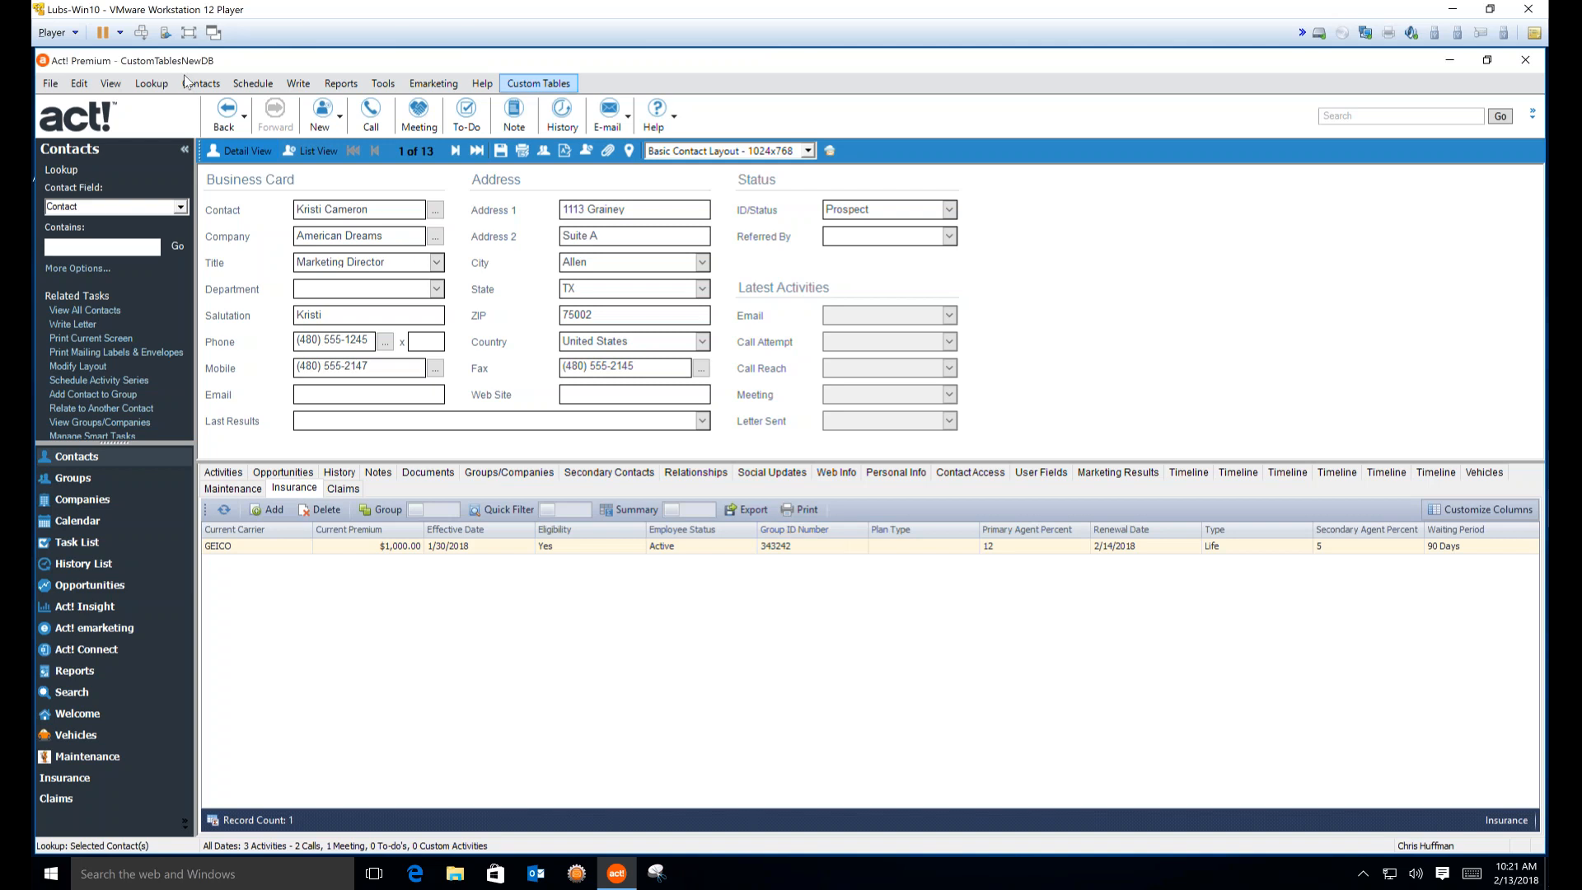
Exit Act! Premium through the File menu and relaunch it from the taskbar
click(51, 86)
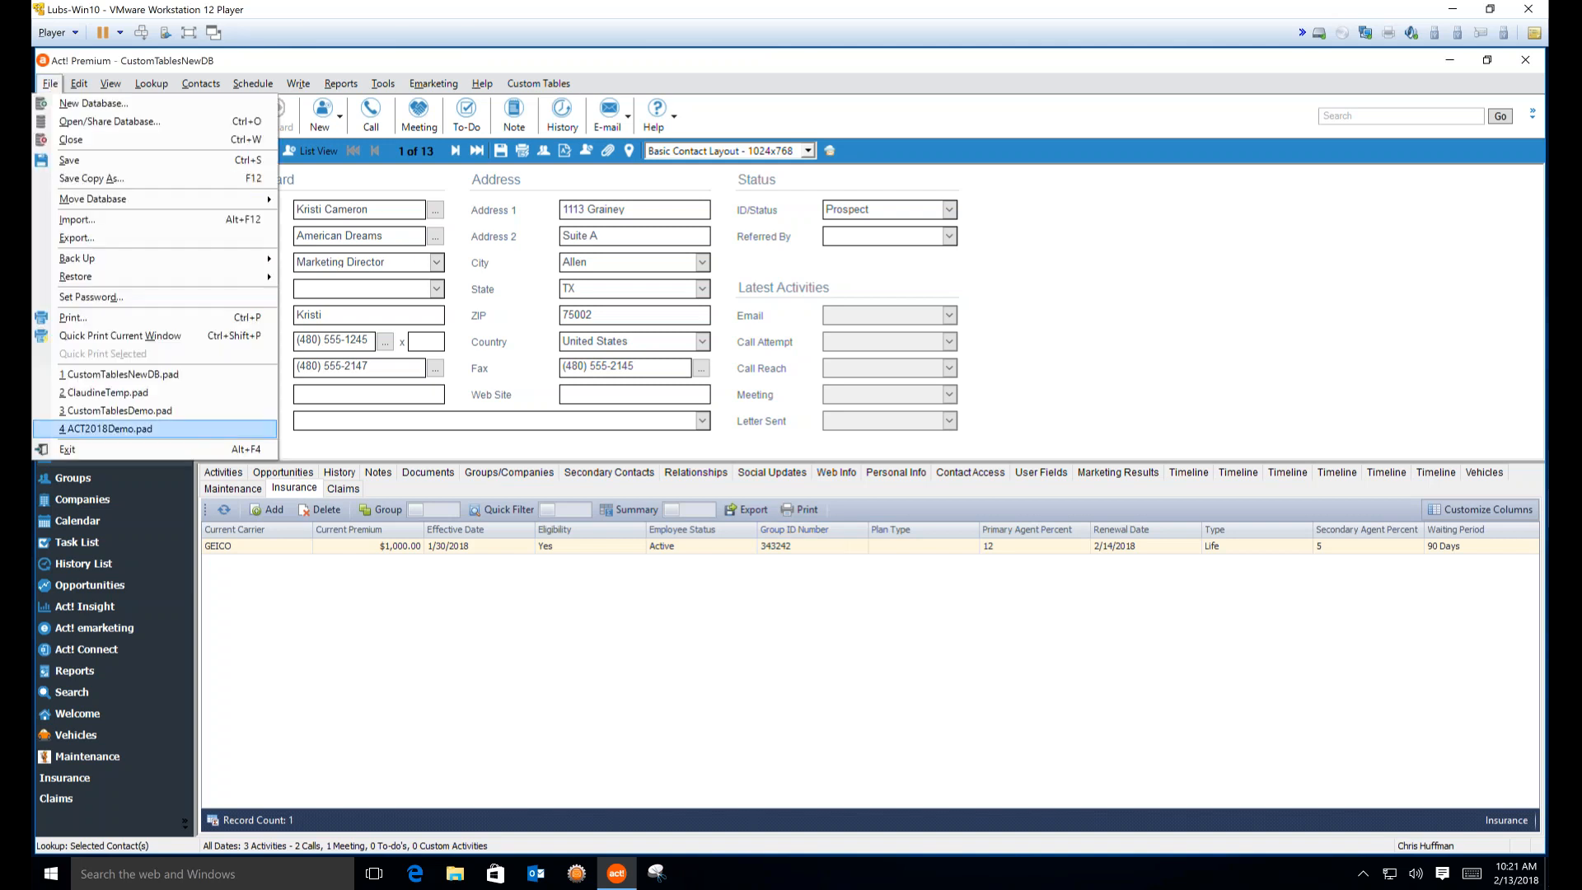
click(84, 457)
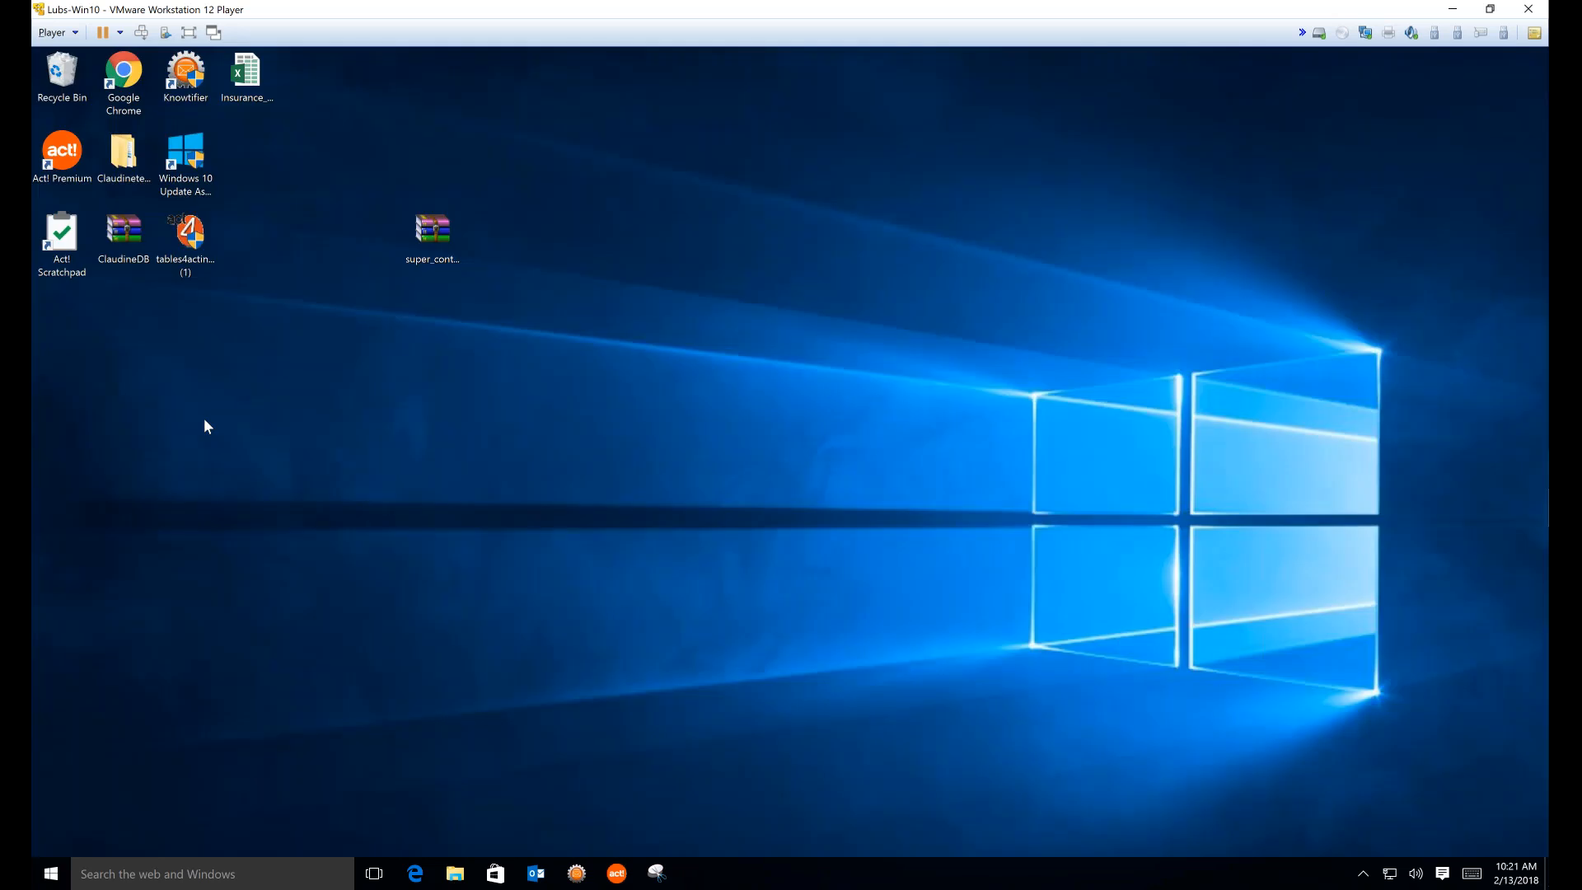
click(62, 152)
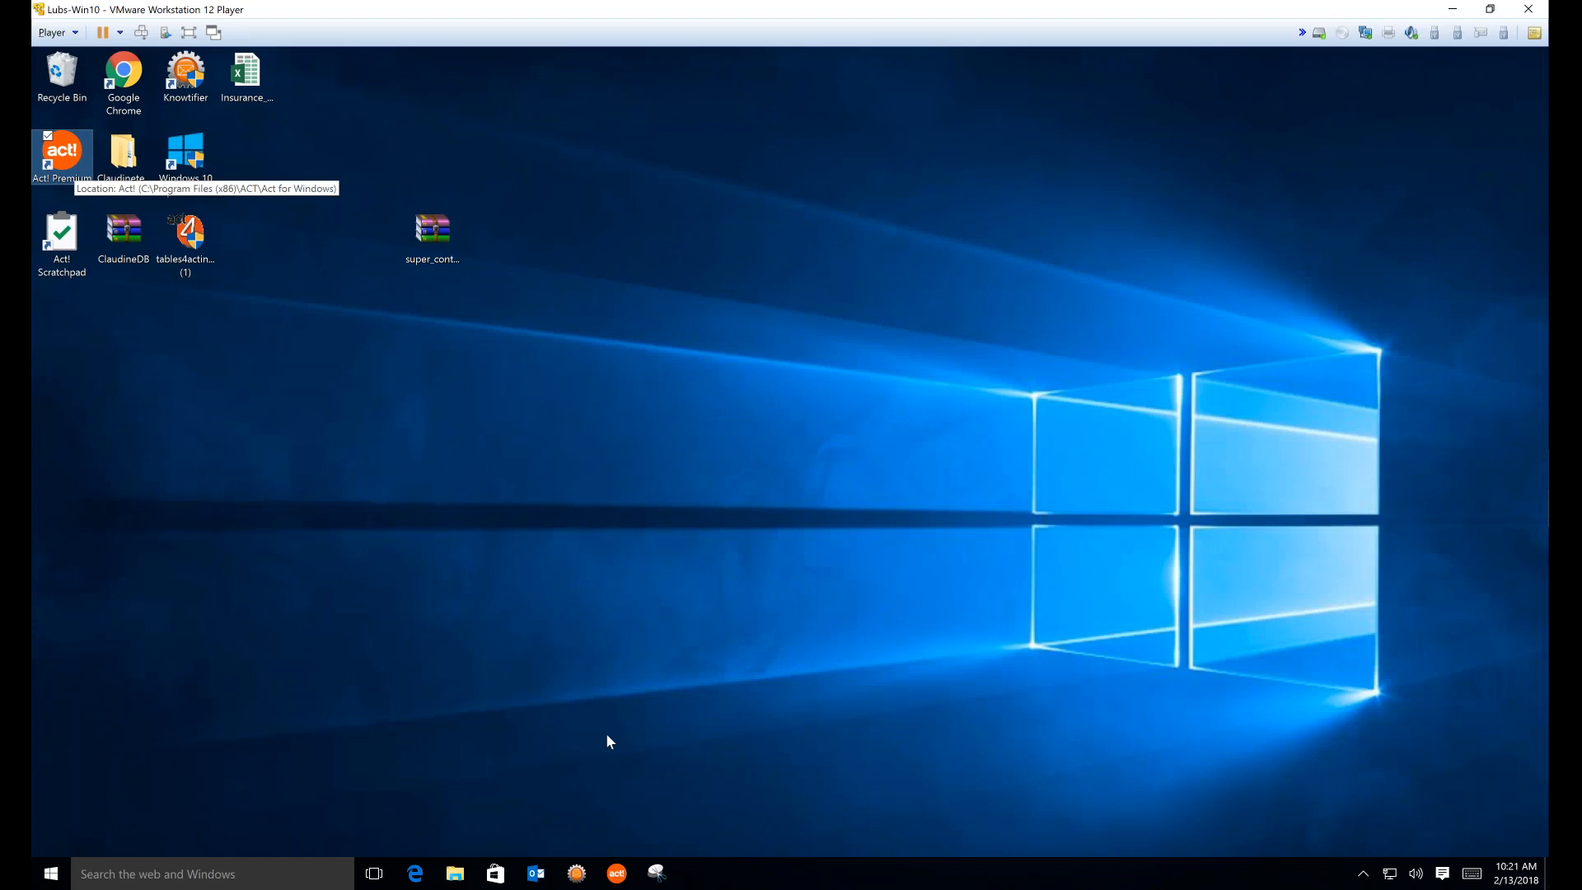
click(624, 872)
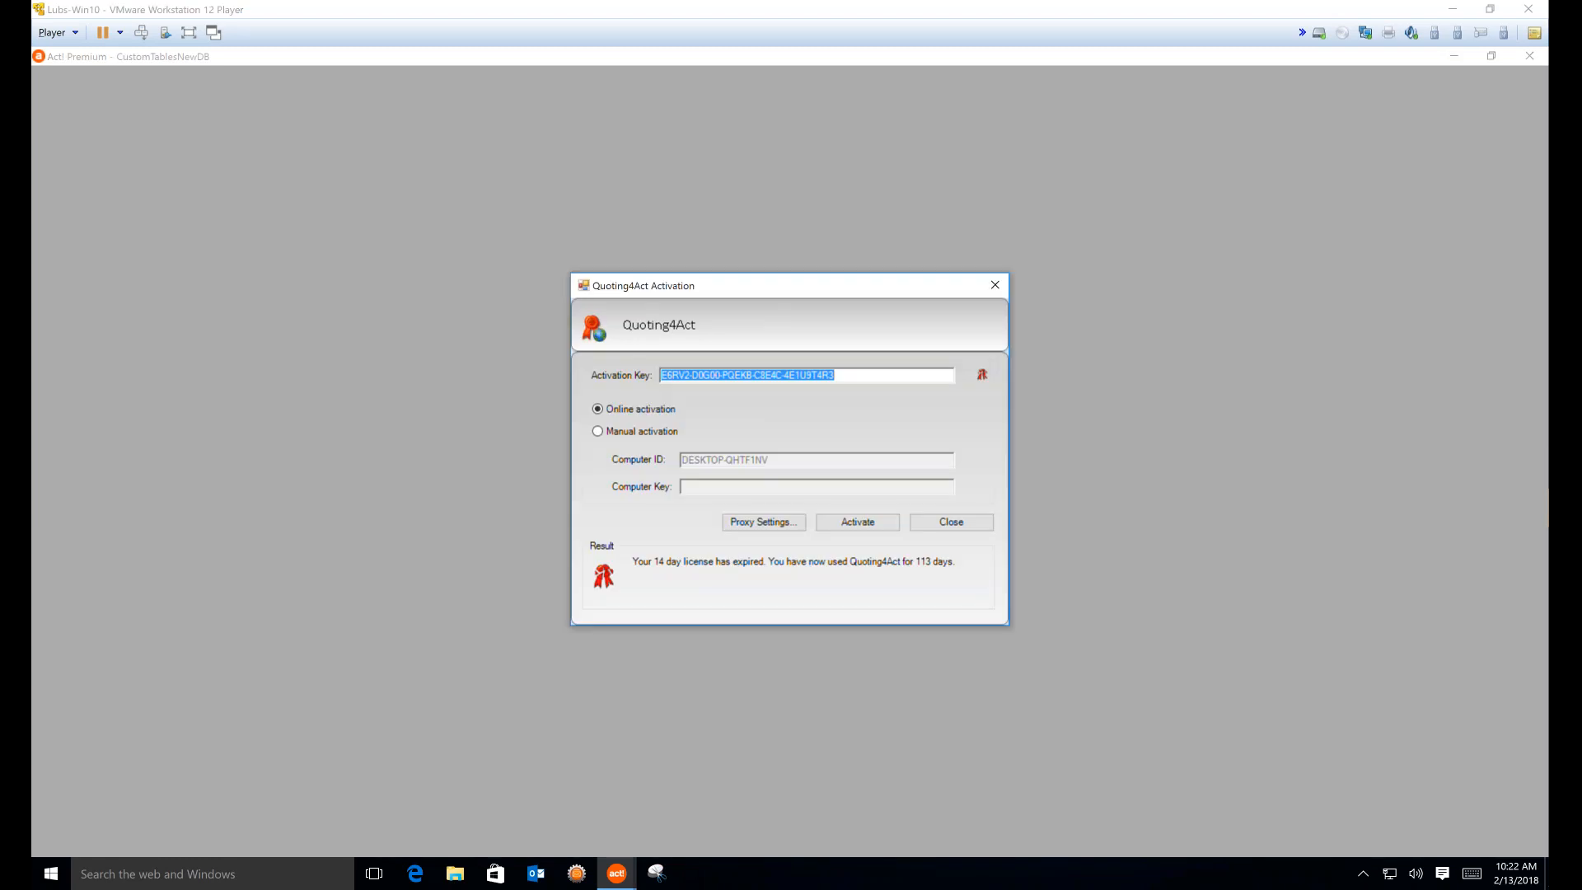
Close the Quoting4Act activation notice so the contact record, 5 of 211, loads
click(944, 523)
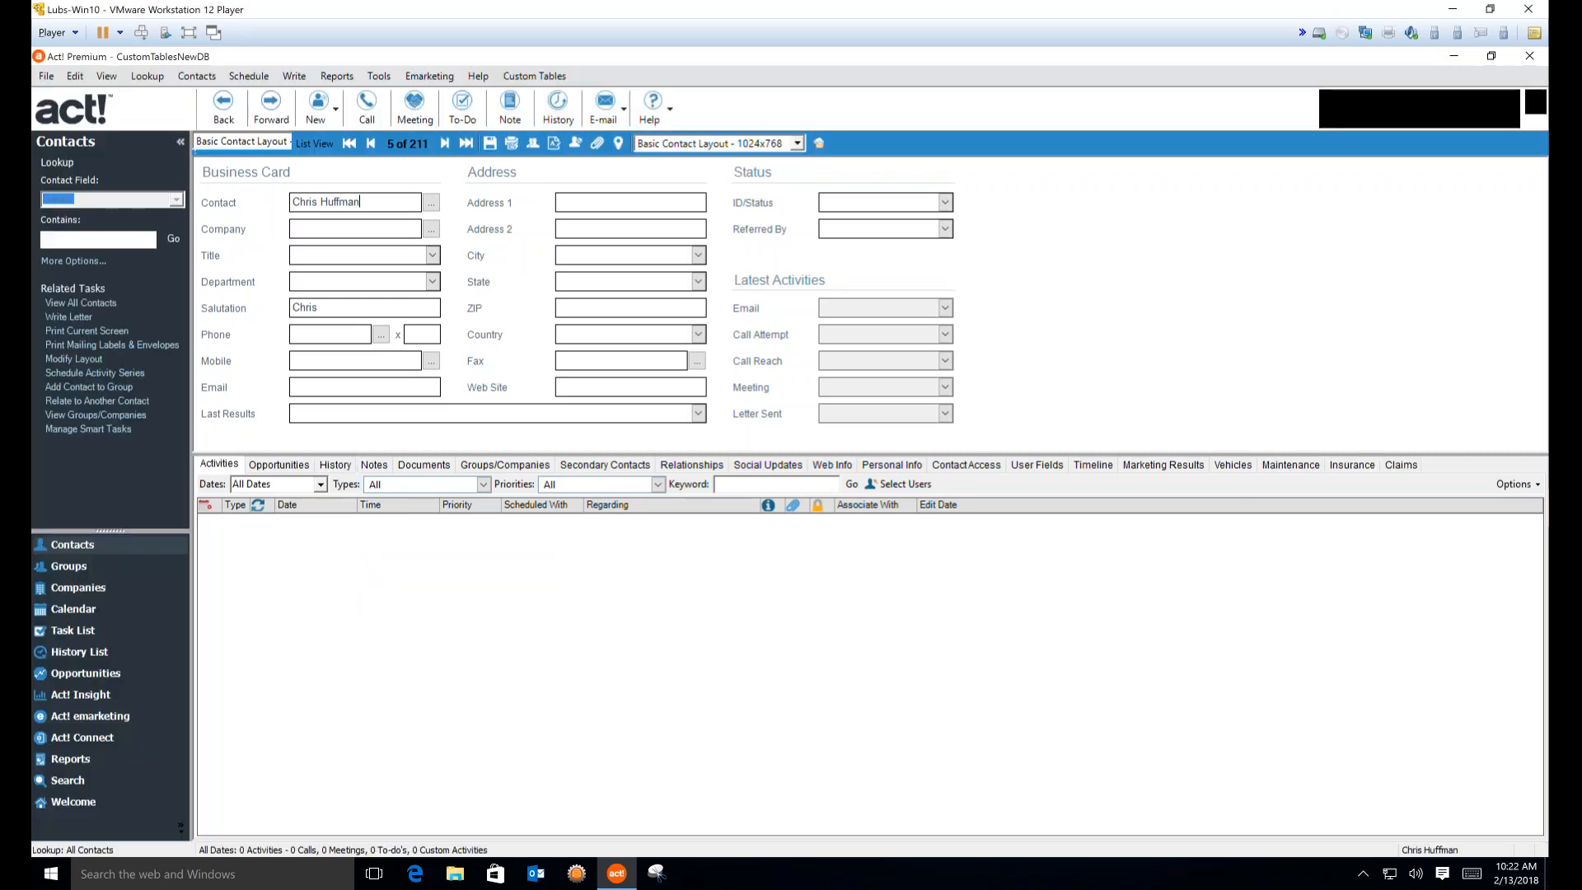
Show the contact's Insurance tab, with columns Current Carrier through Waiting Period and no records
click(1347, 466)
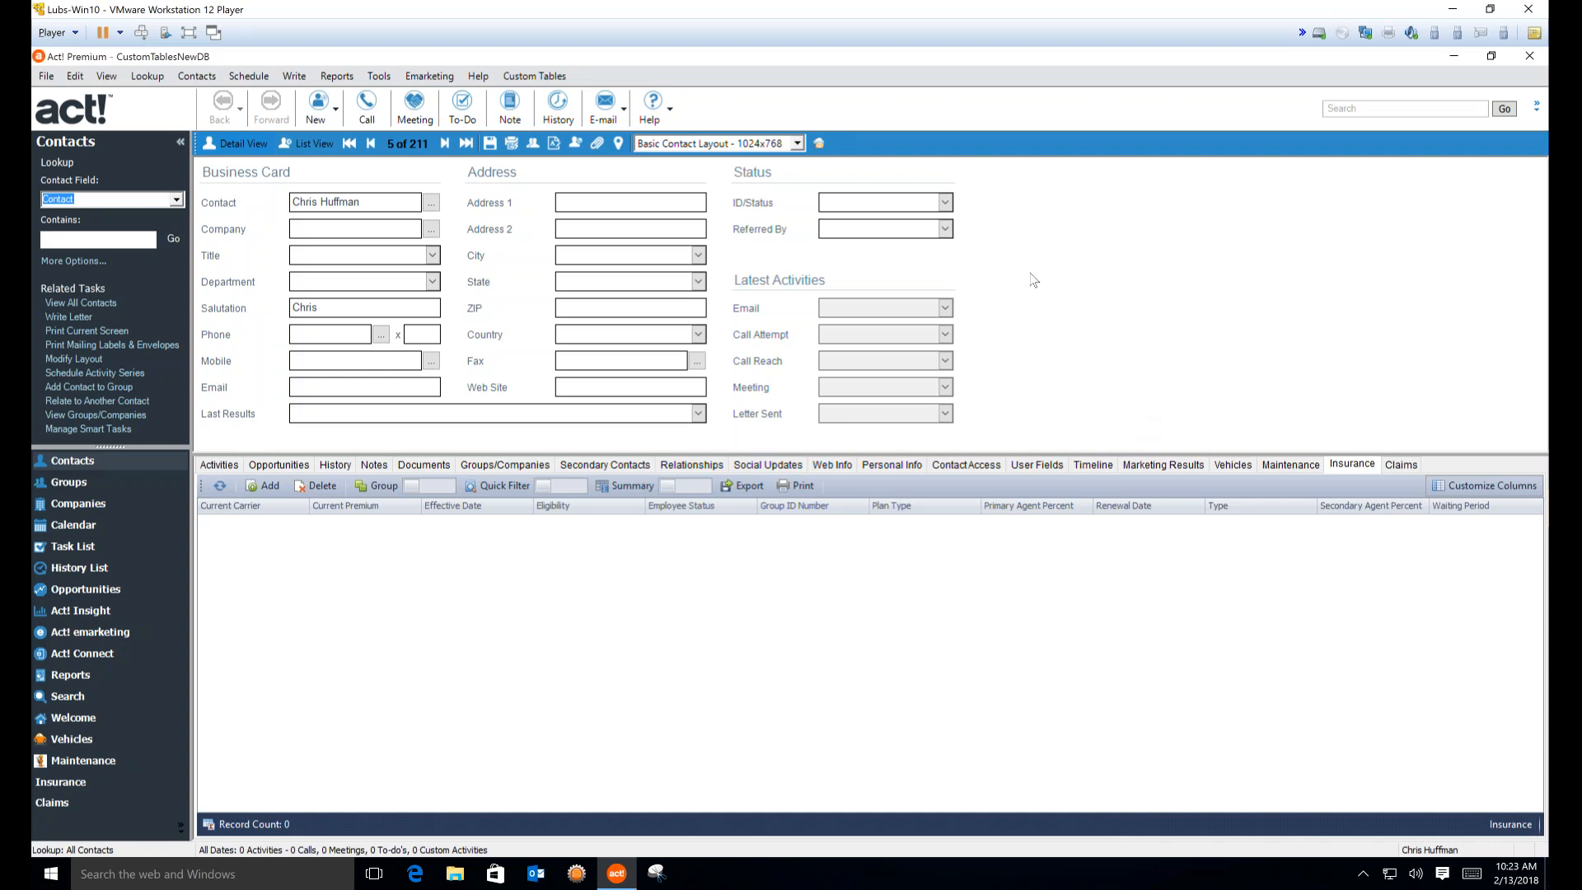
Open the Basic Contact Layout in the Layout Designer via Tools > Design Layouts > Contact
click(377, 75)
mouse_move(247, 135)
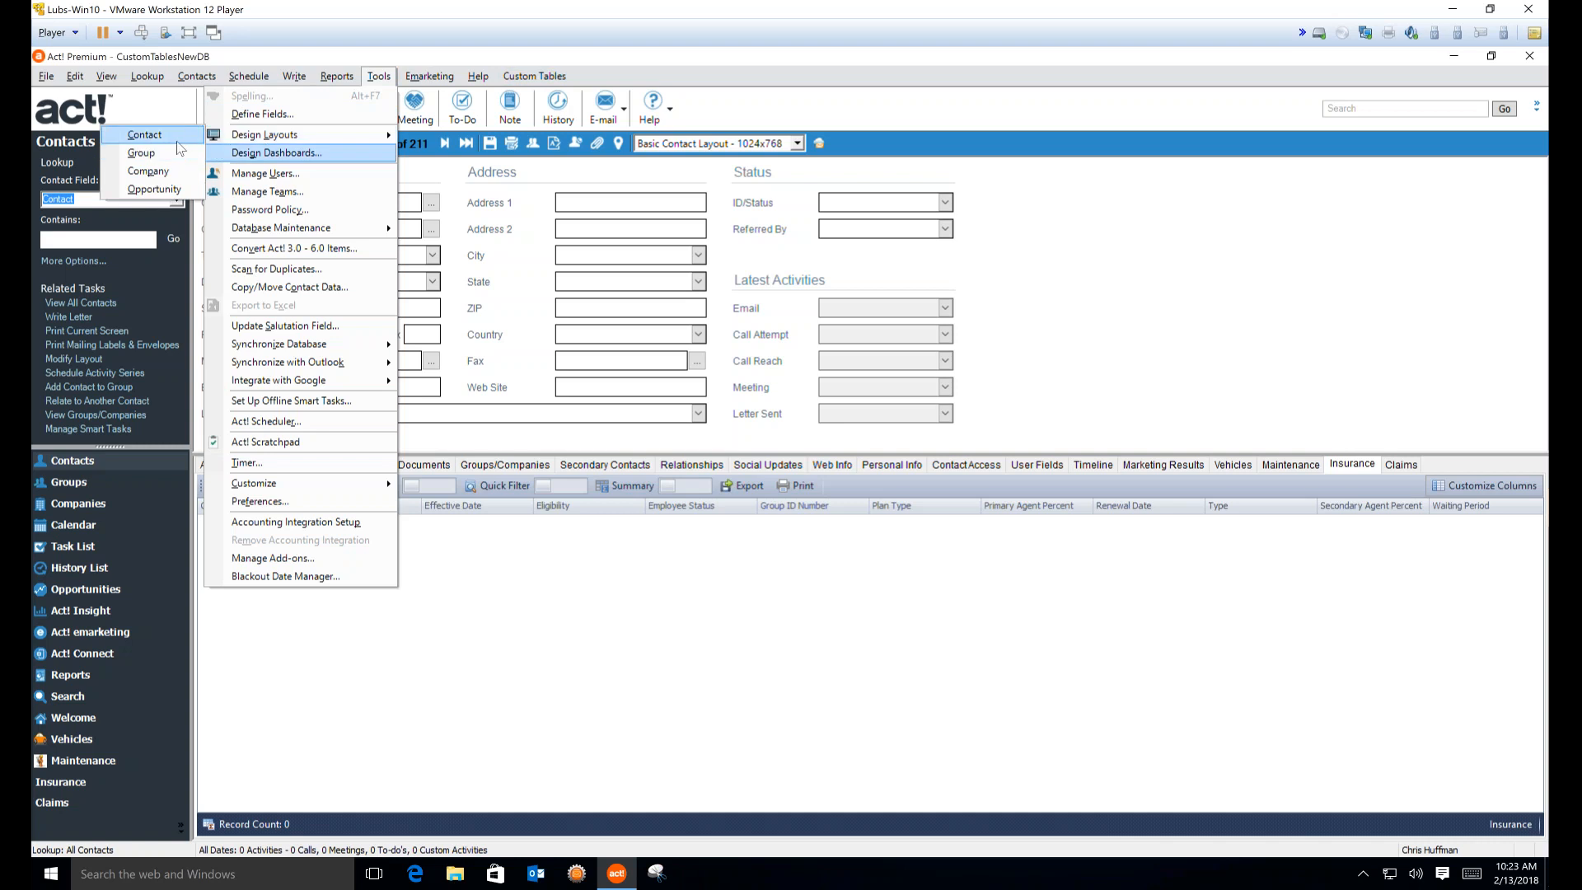
click(175, 133)
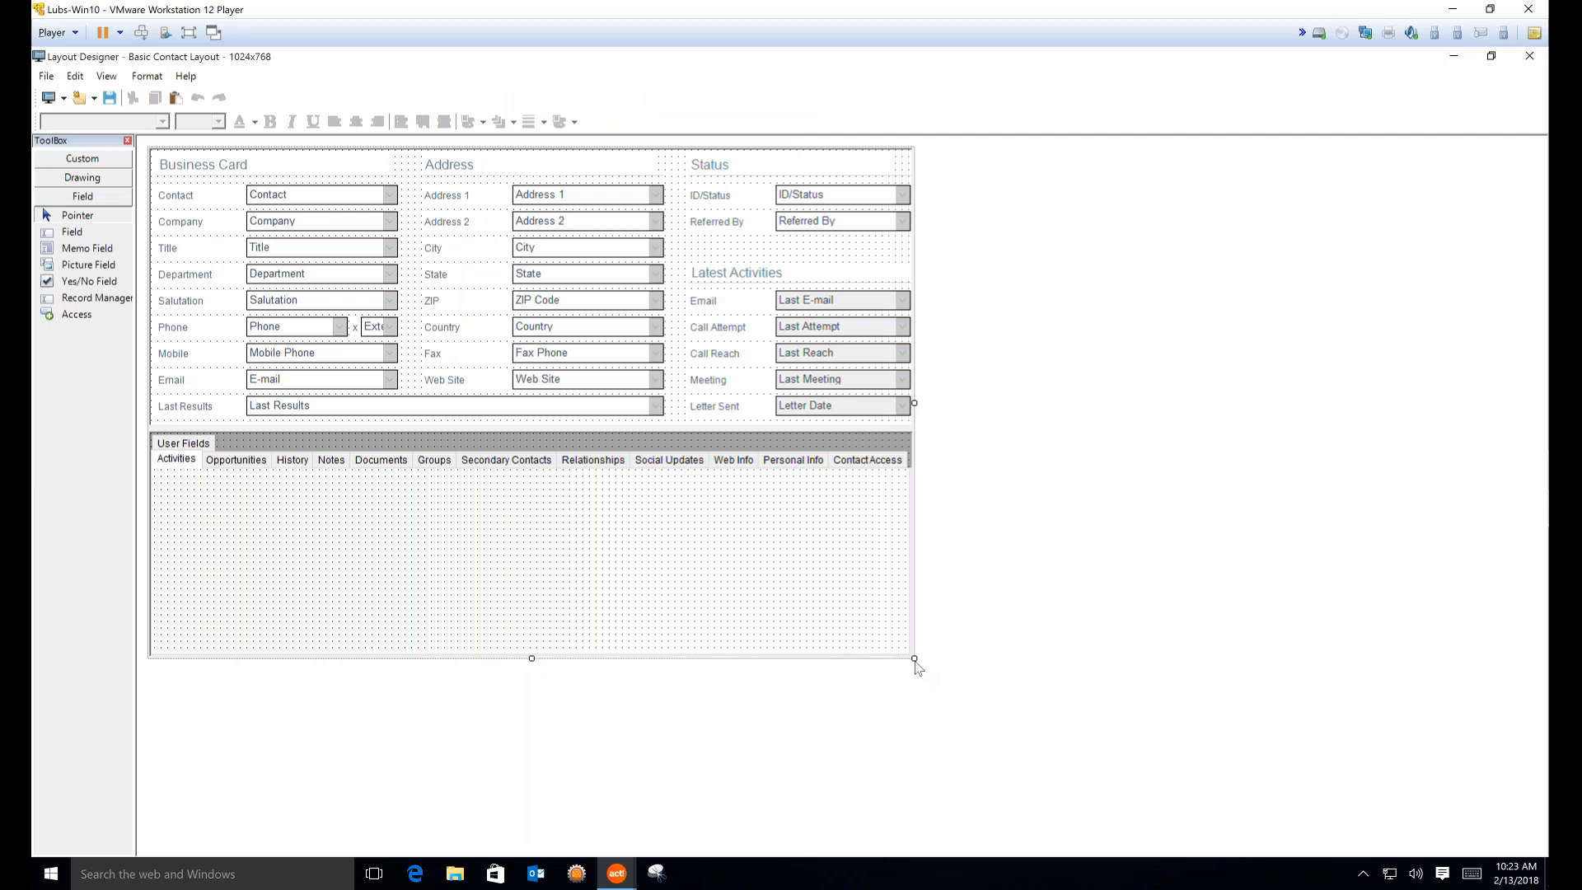
Drag the layout's bottom-right handle outward to enlarge the design area
drag(914, 659, 1136, 700)
drag(1394, 752, 1394, 752)
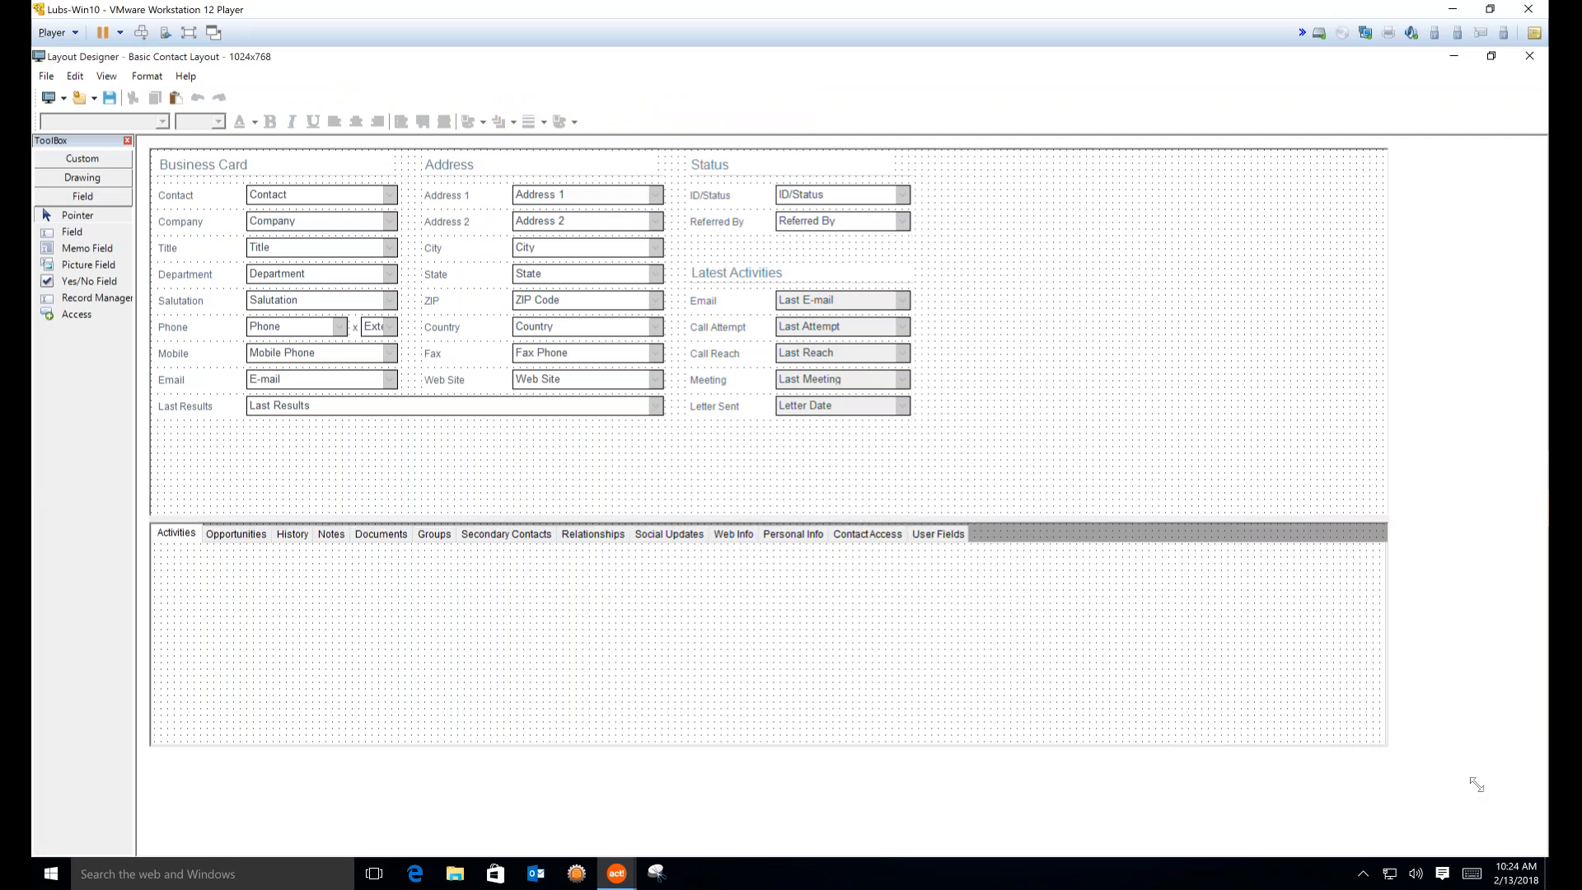
drag(1476, 784, 1501, 806)
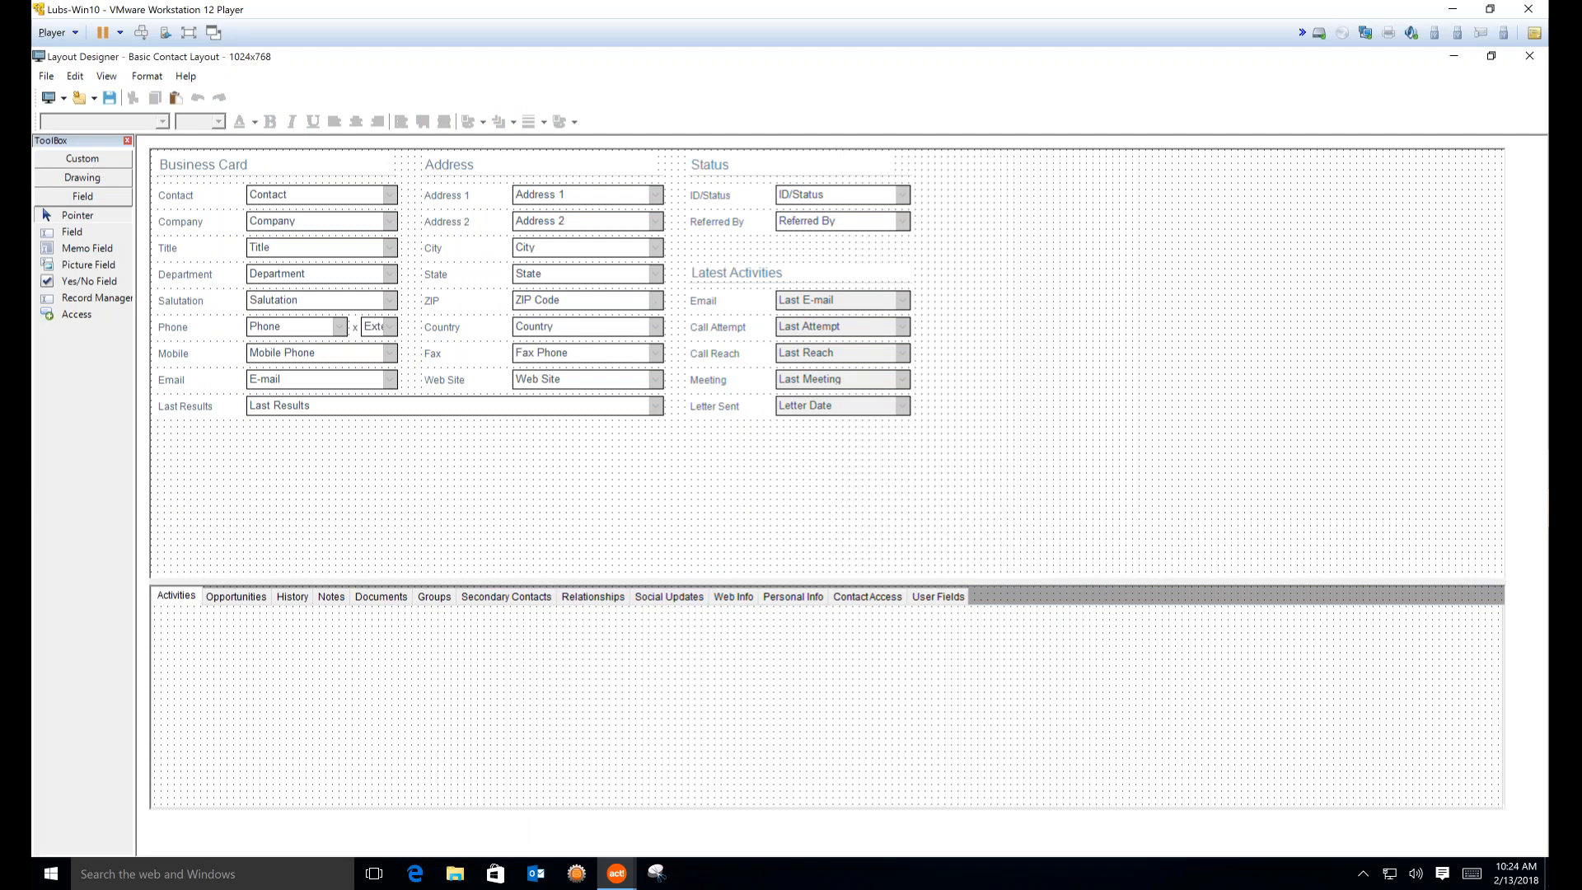
Draw a Tables4Act custom table grid from the Toolbox's Custom group beneath the Last Results field
click(86, 161)
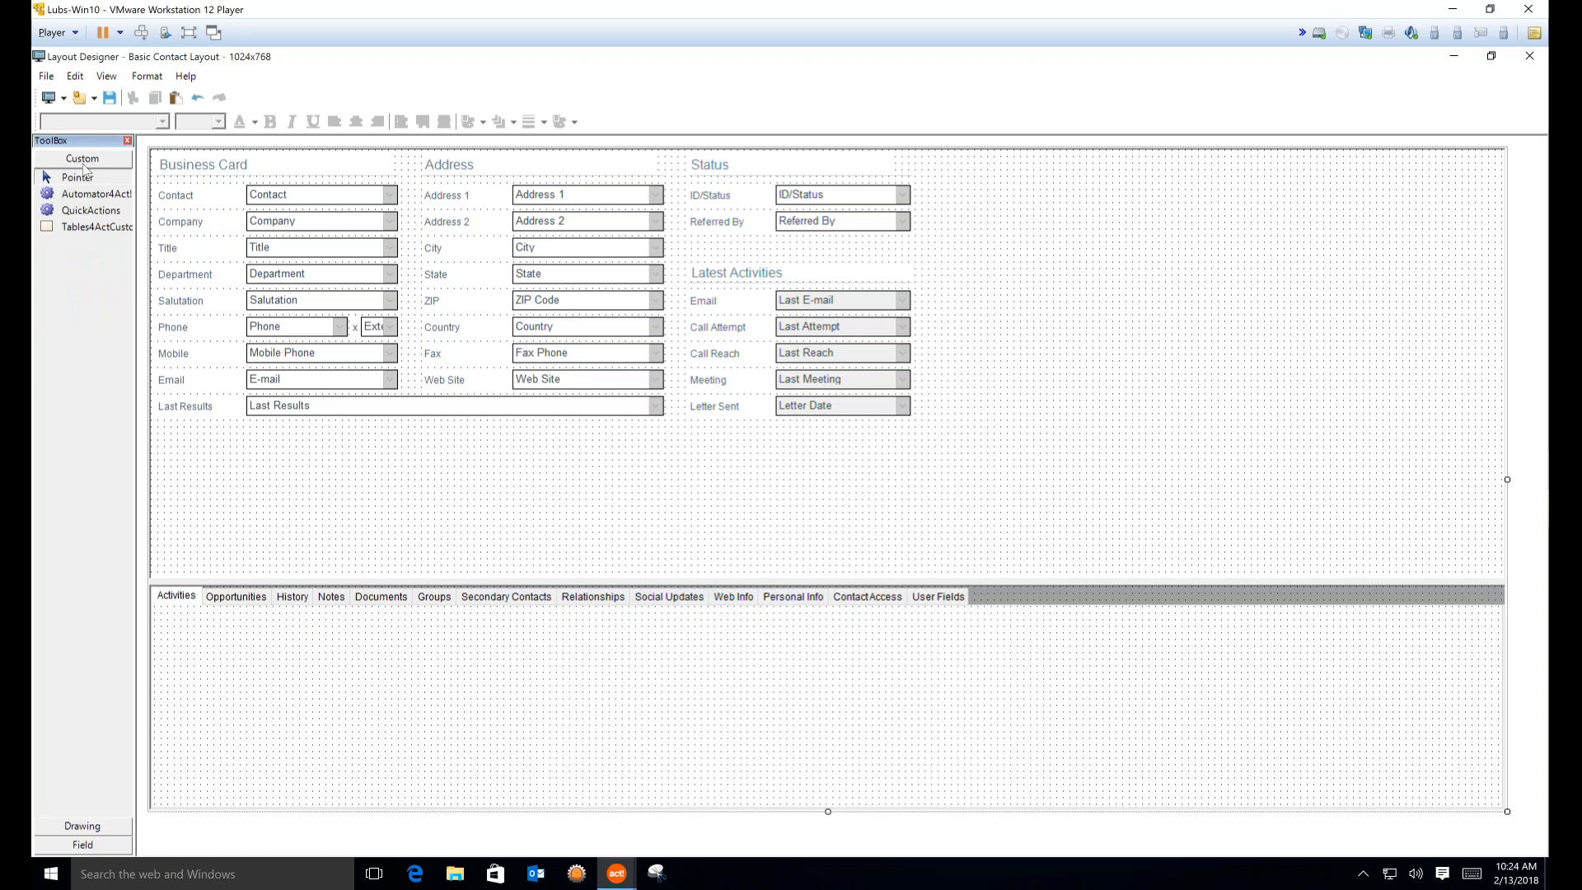
click(82, 228)
click(272, 428)
drag(275, 426, 1216, 544)
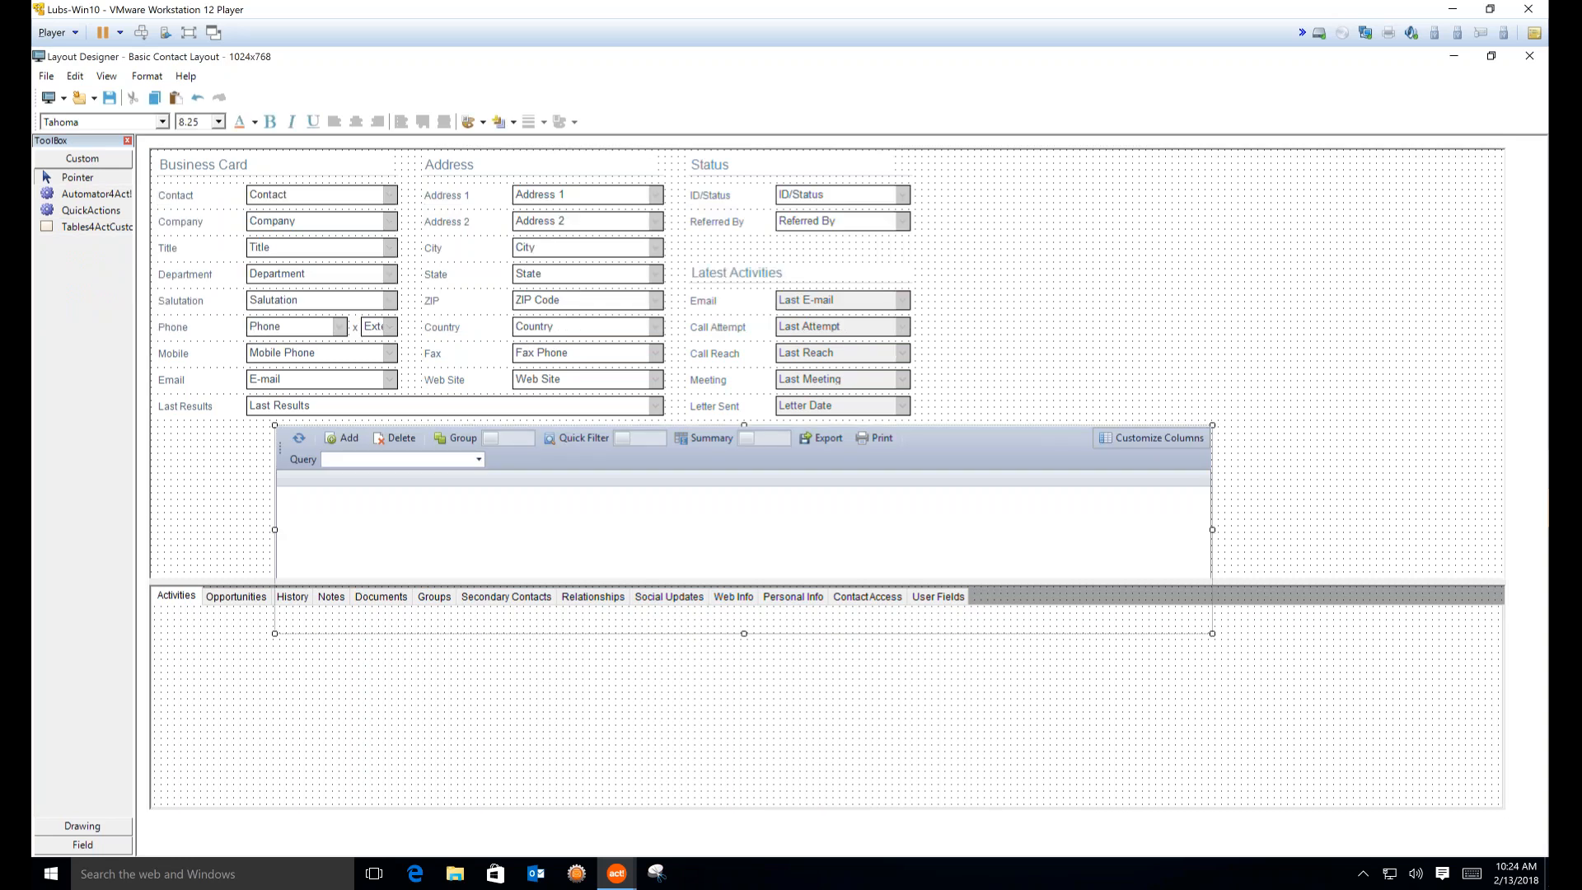
click(1303, 581)
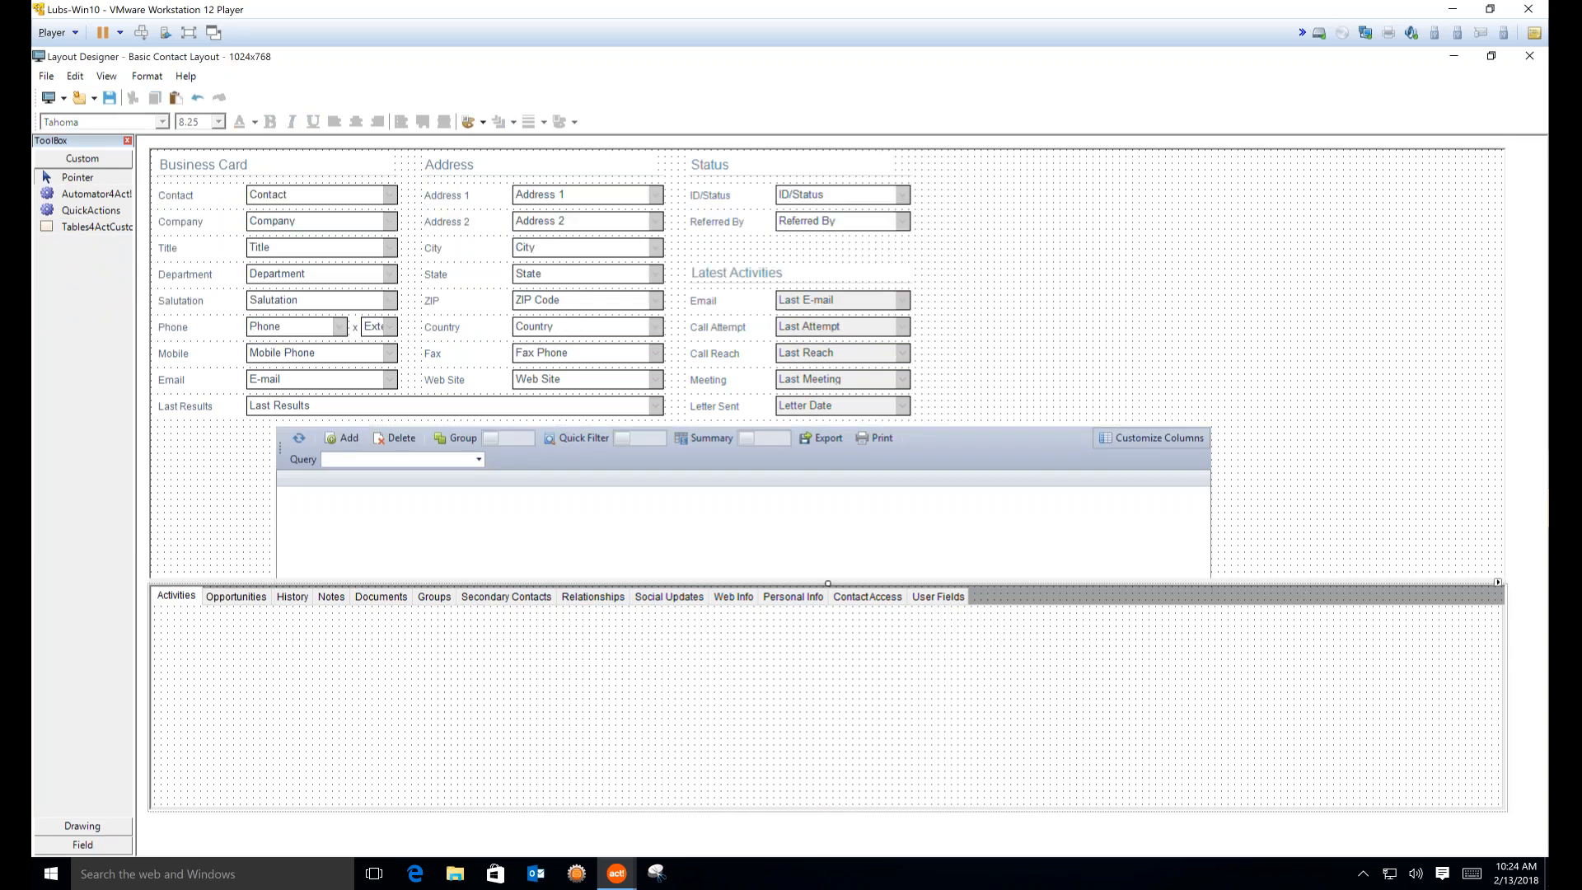
click(113, 79)
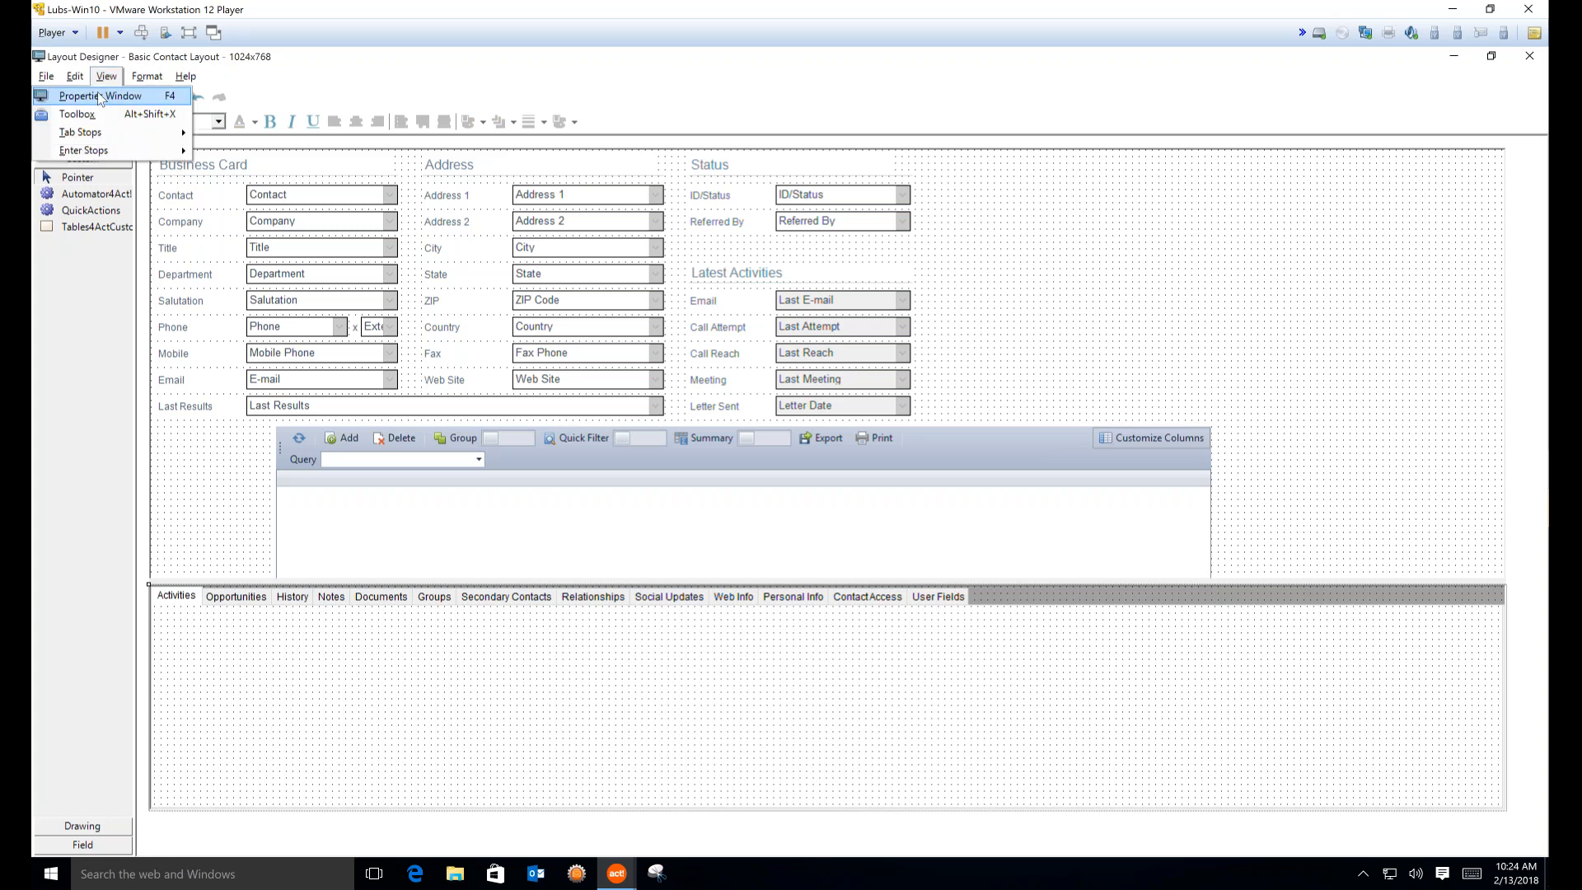
Set the grid's Custom Tab property to Insurance, save the layout and close the designer
click(100, 96)
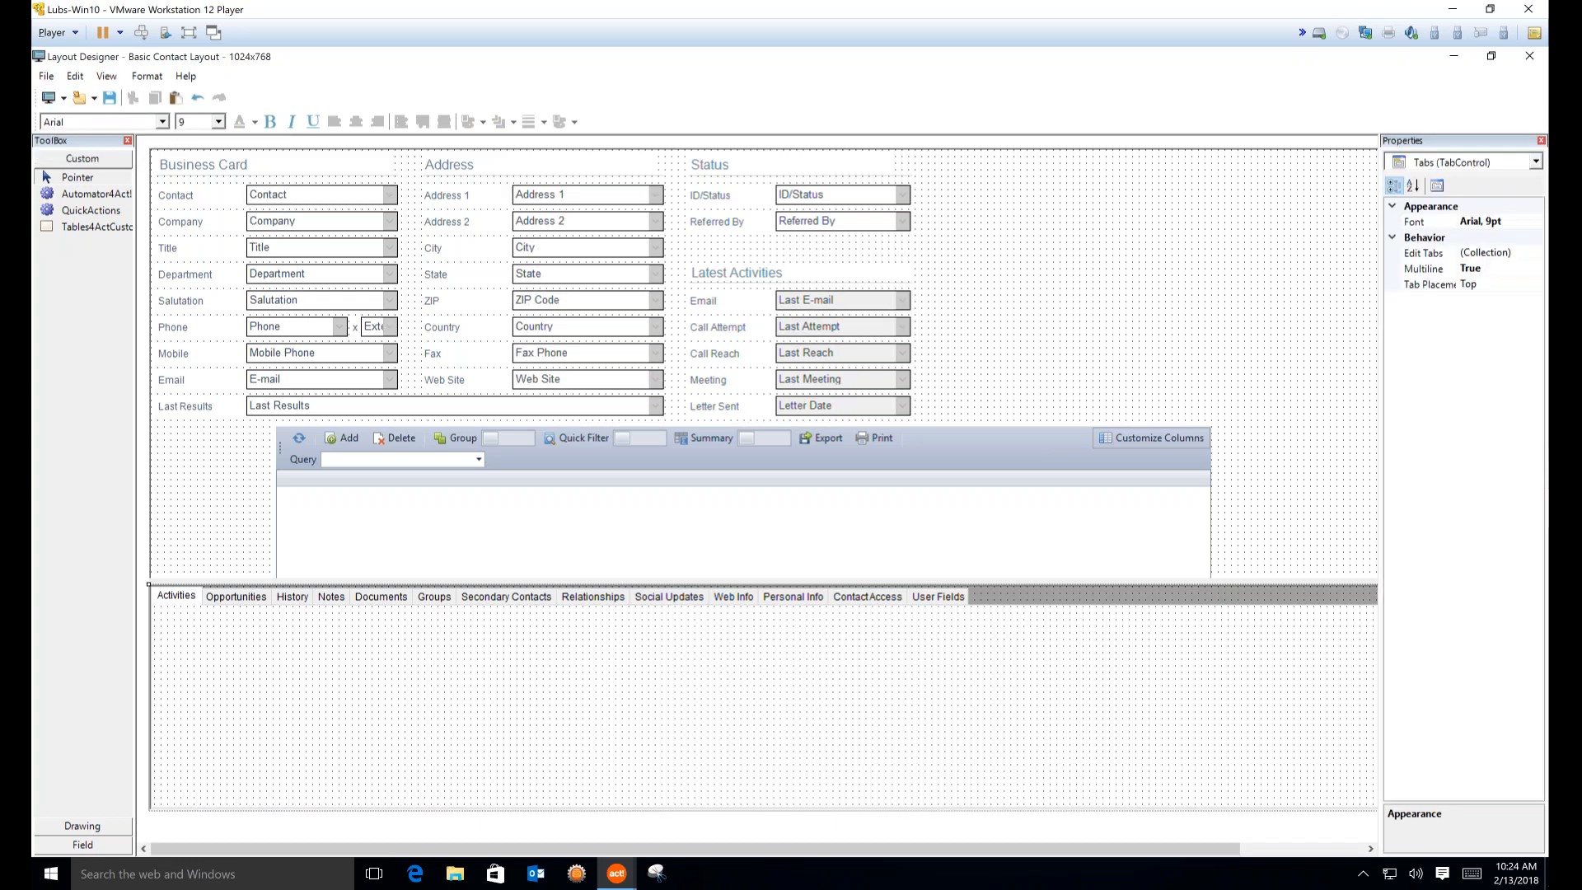
click(1070, 487)
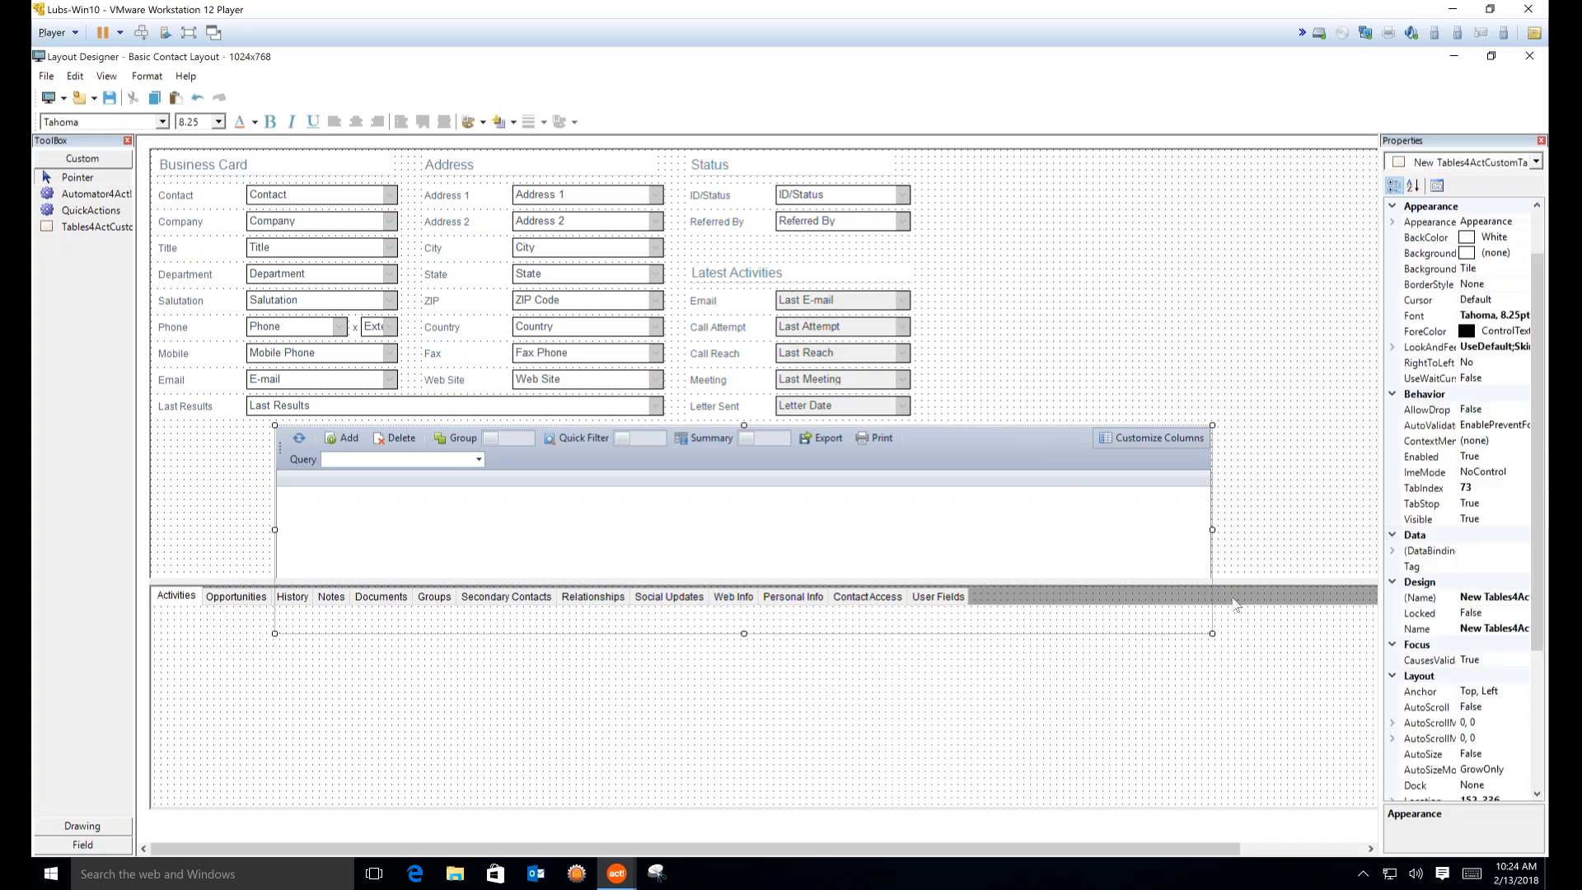
click(1541, 775)
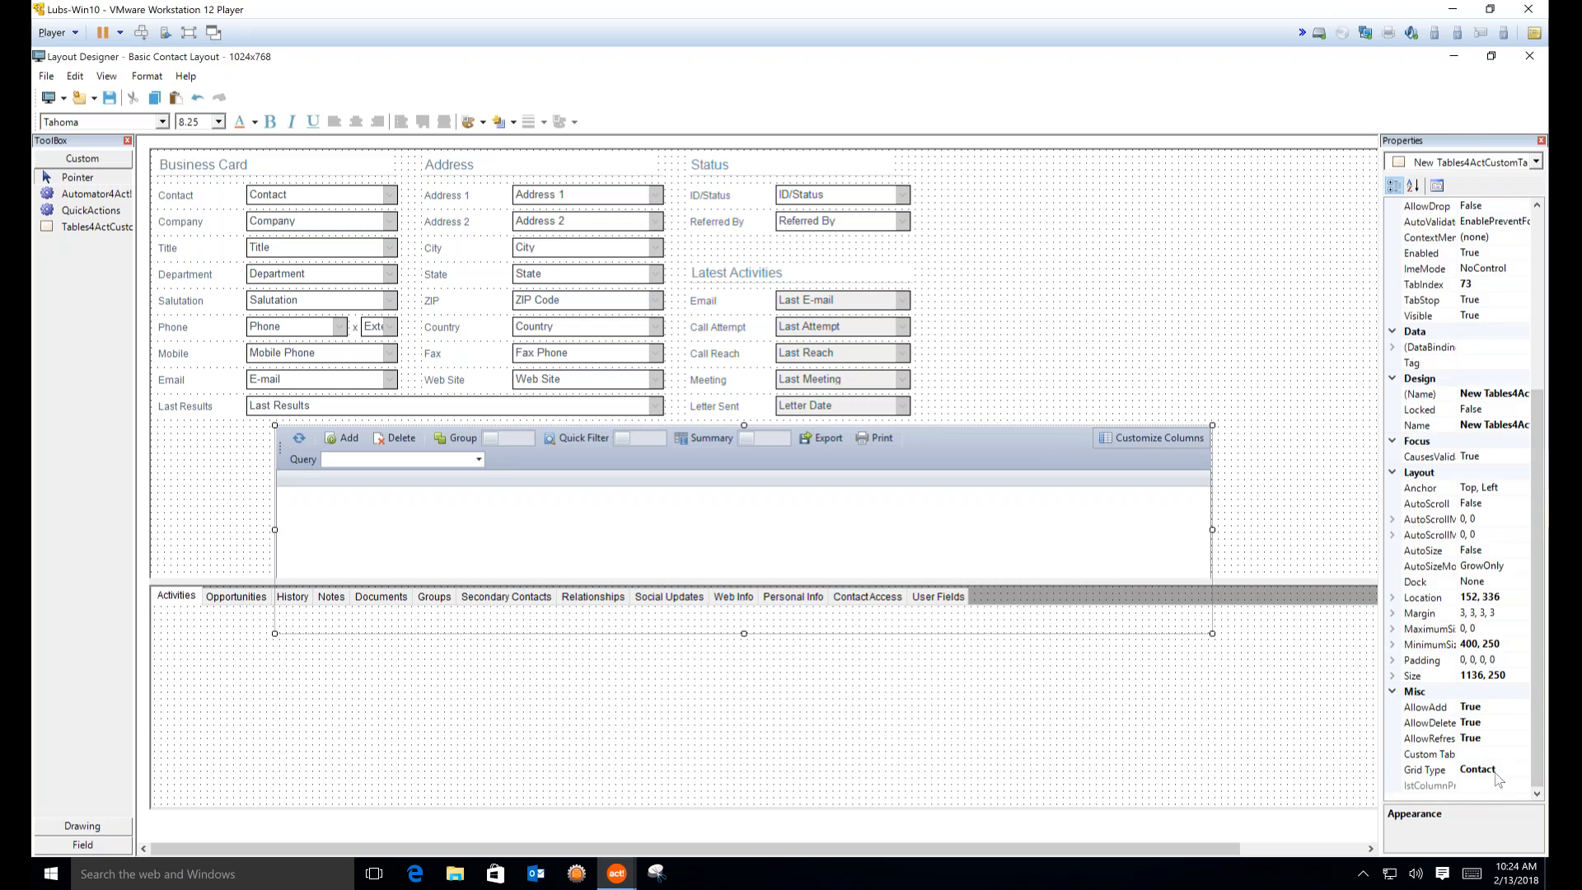
click(1491, 755)
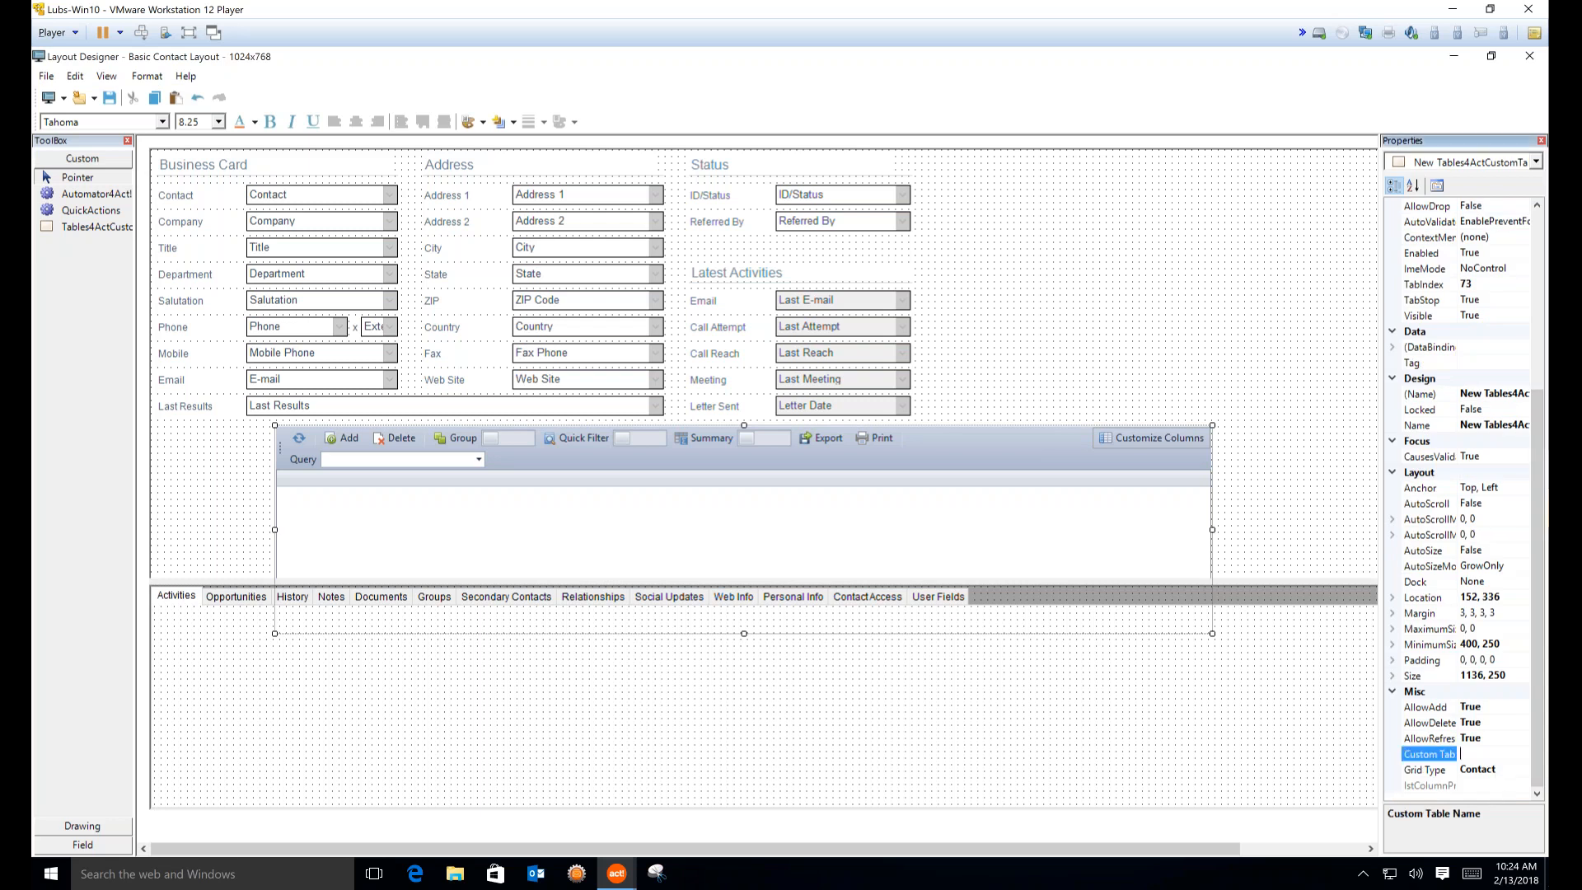
text(Insurance)
click(1127, 349)
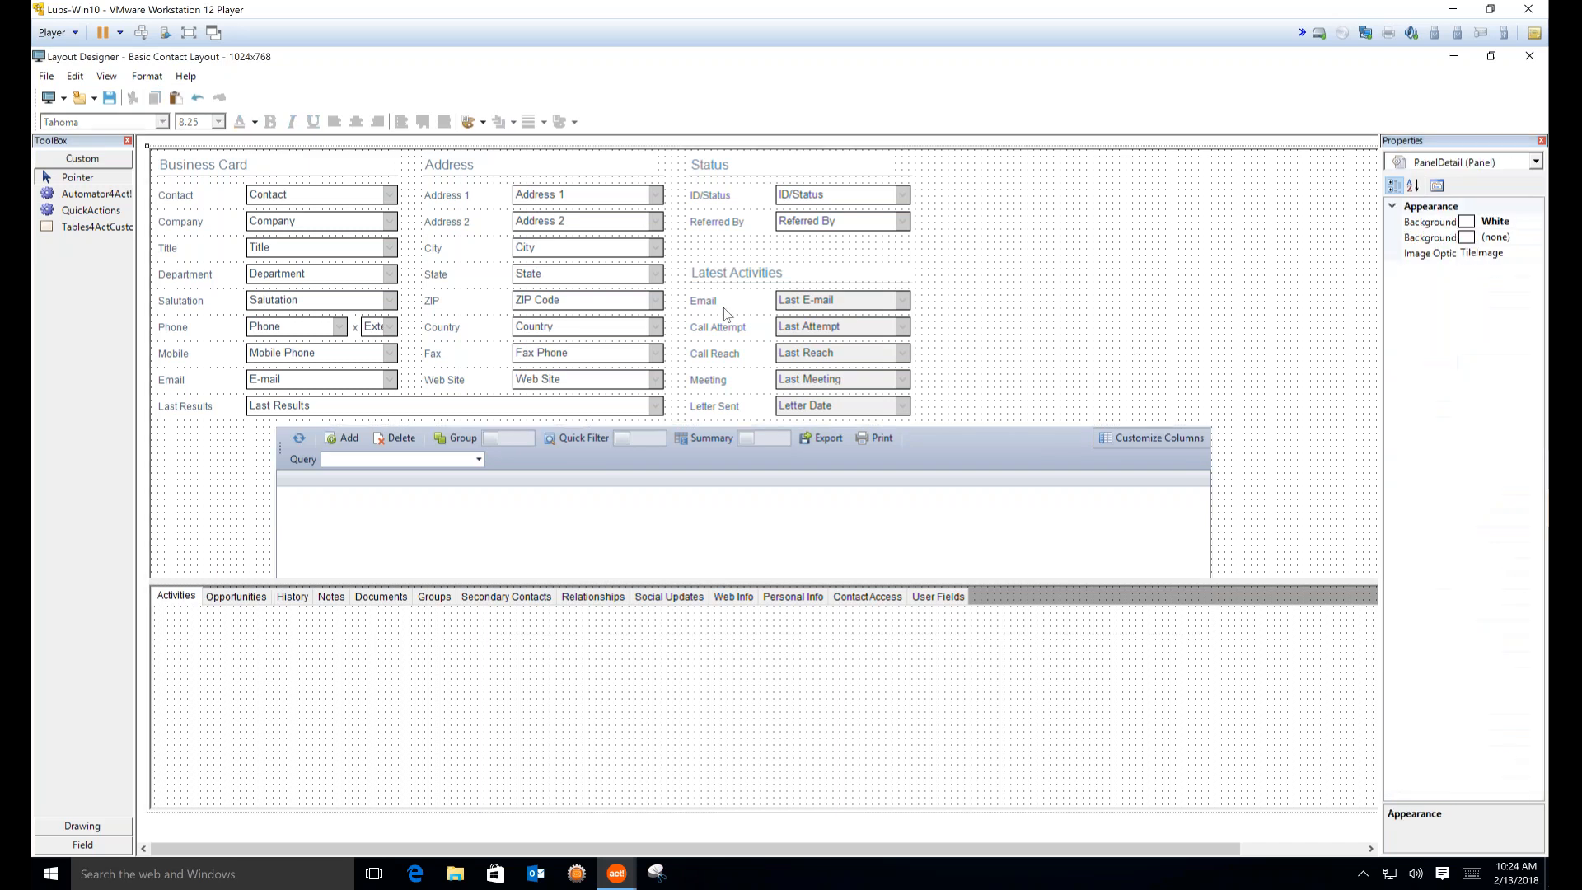
click(110, 98)
click(1528, 56)
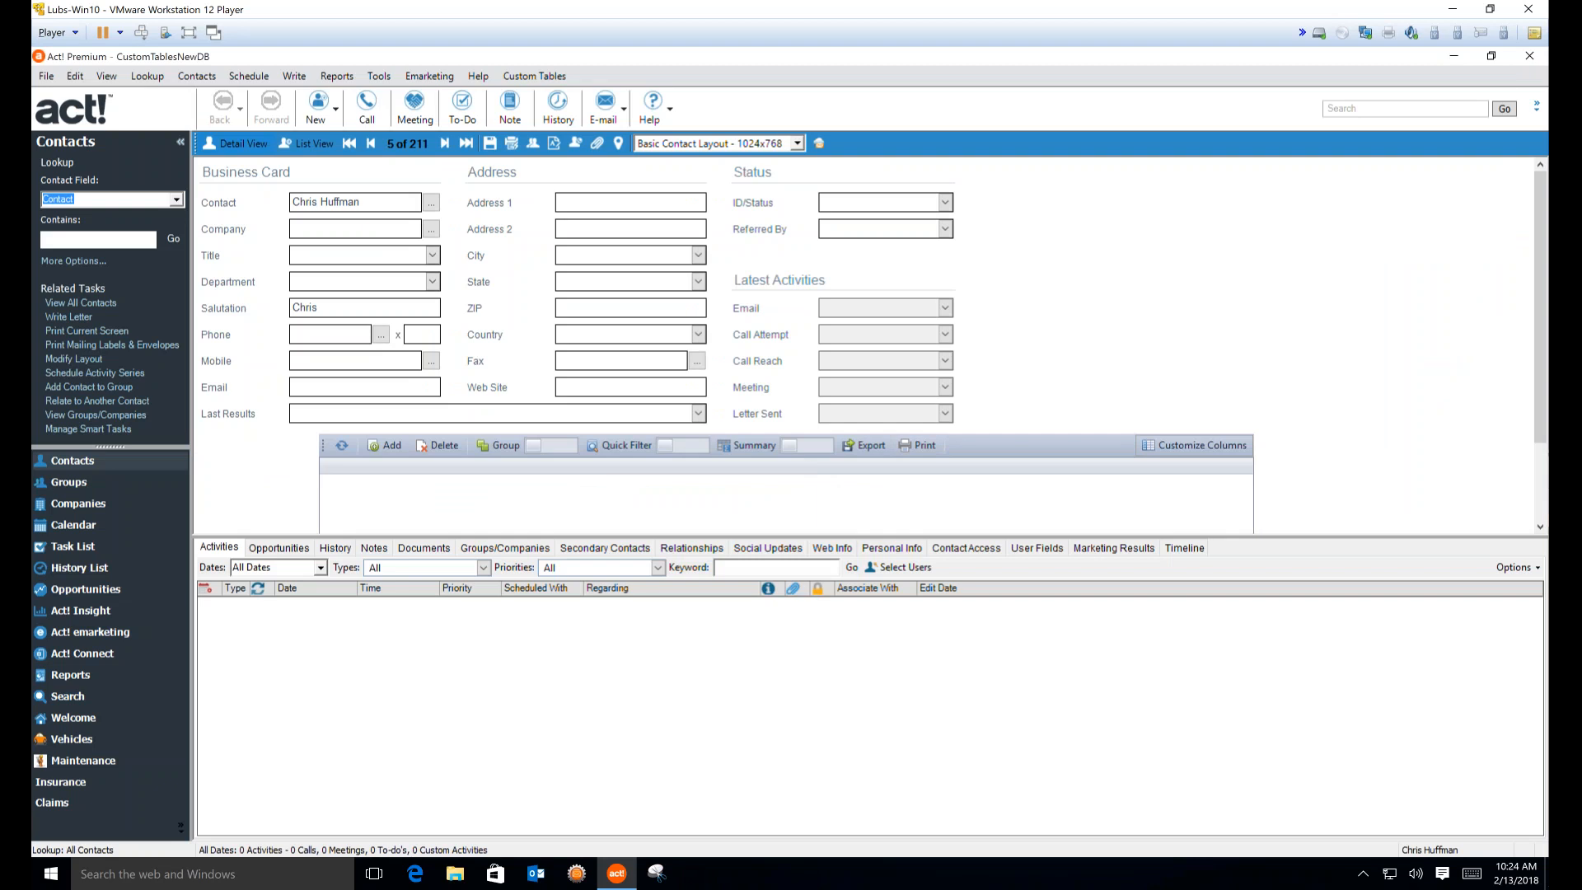
Go from the Insurance list's GEICO record to its linked contact
click(60, 781)
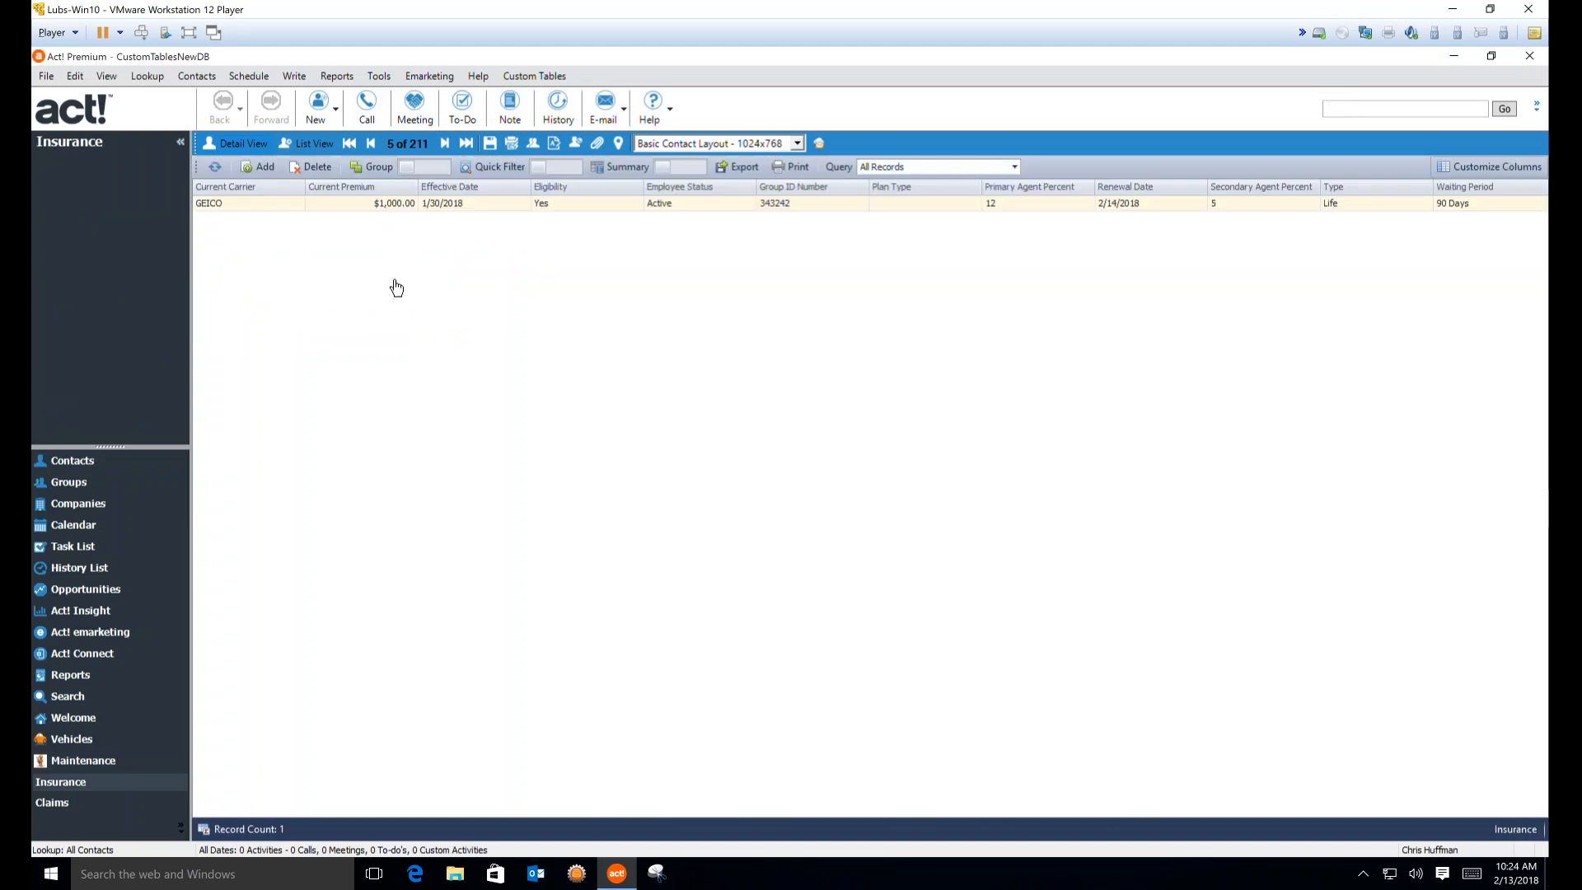
right_click(397, 211)
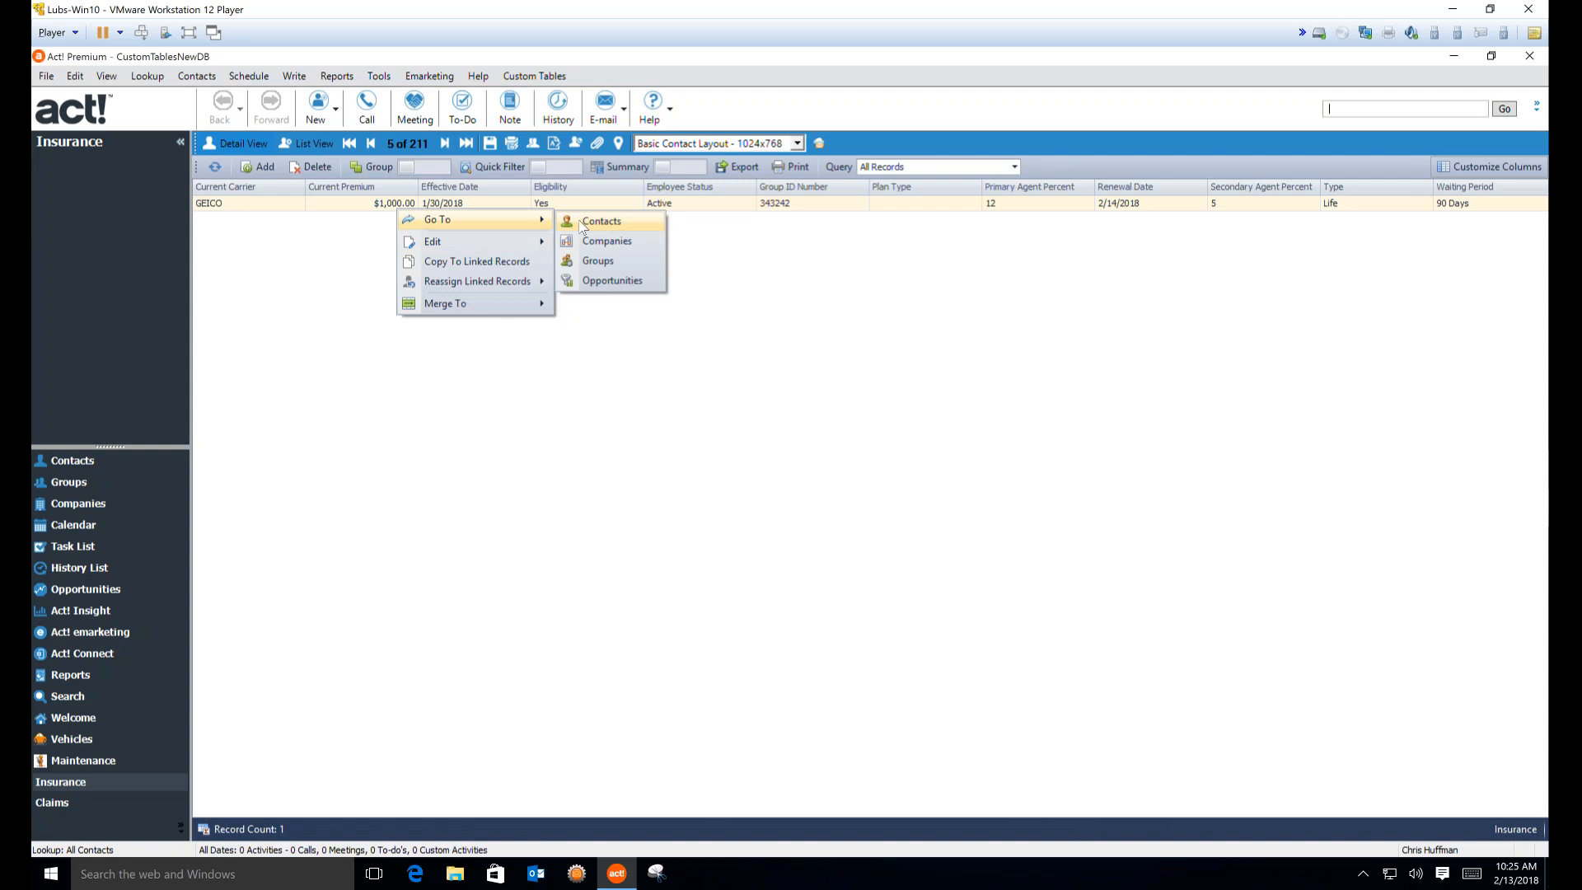
click(582, 223)
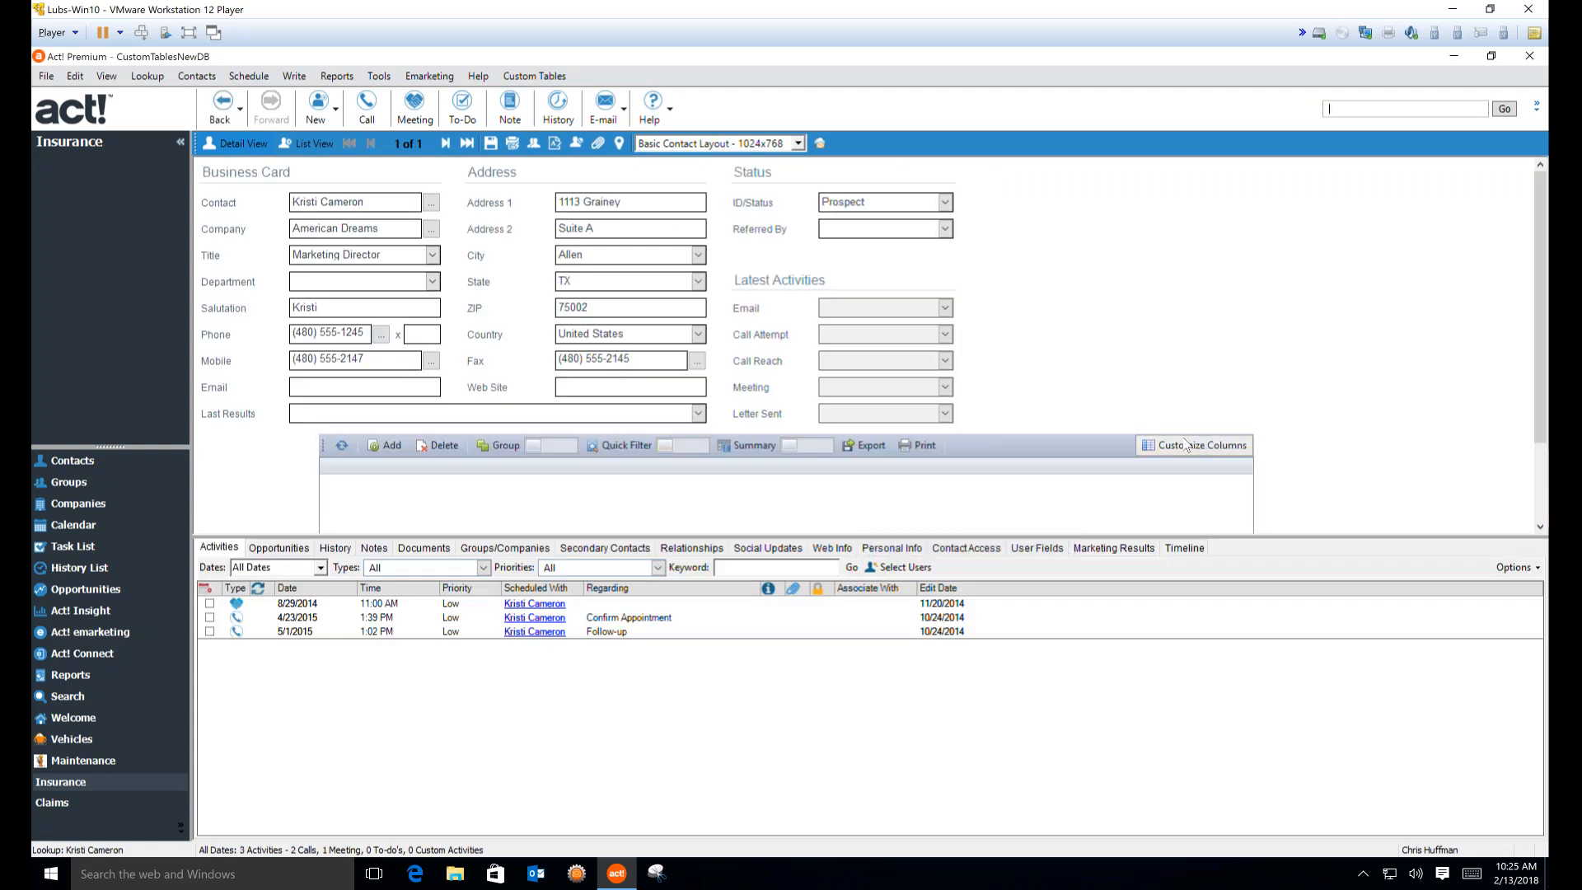
Add every Insurance field as a column in the embedded grid and make the grid taller
click(1187, 445)
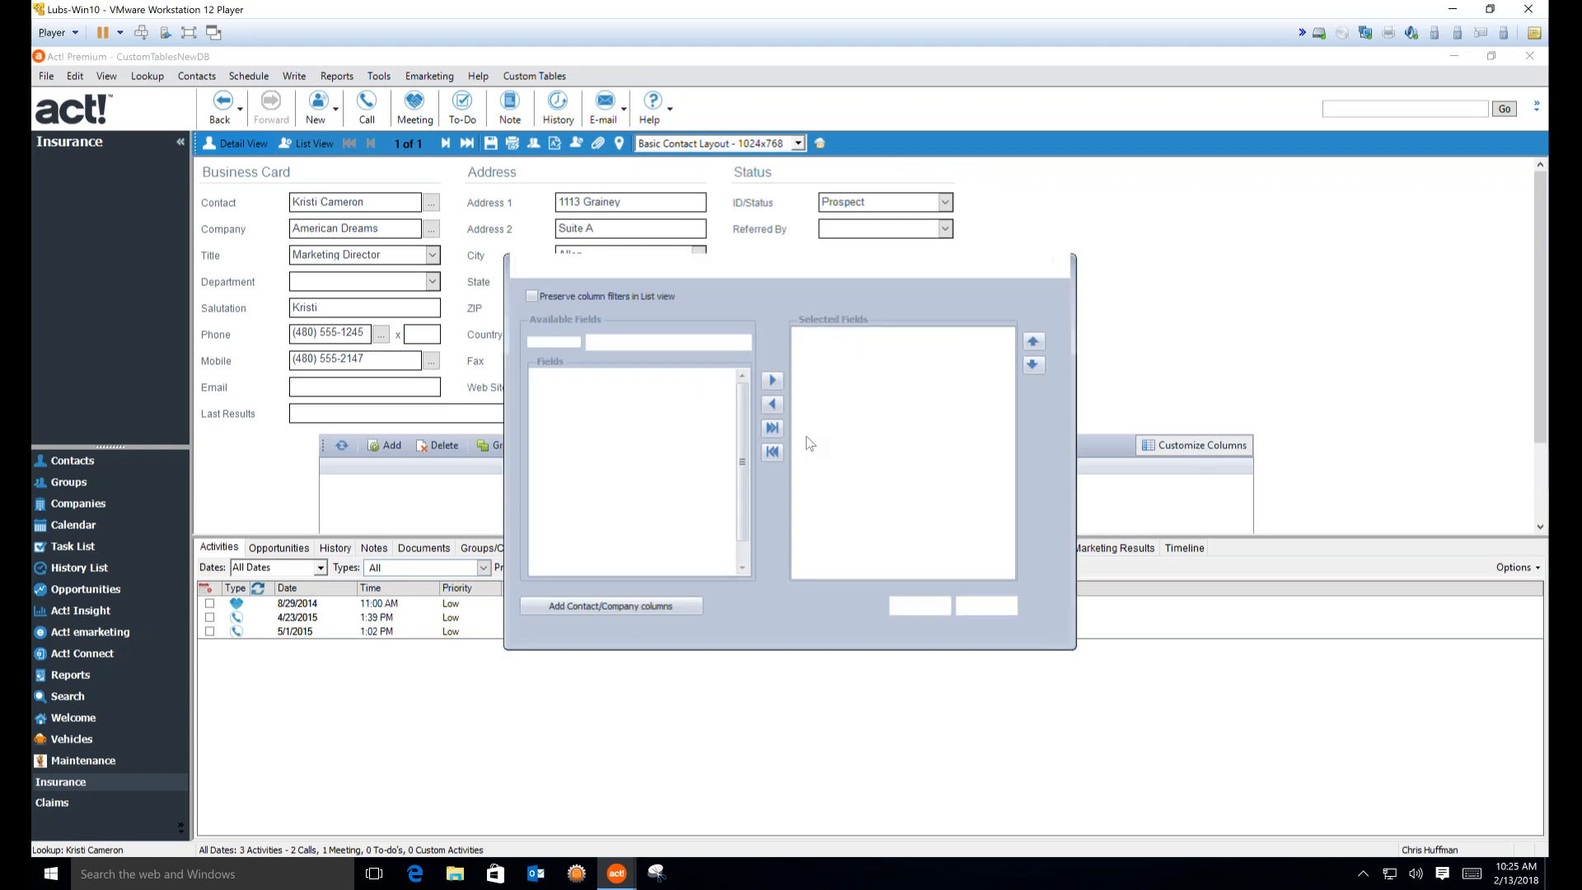
click(772, 427)
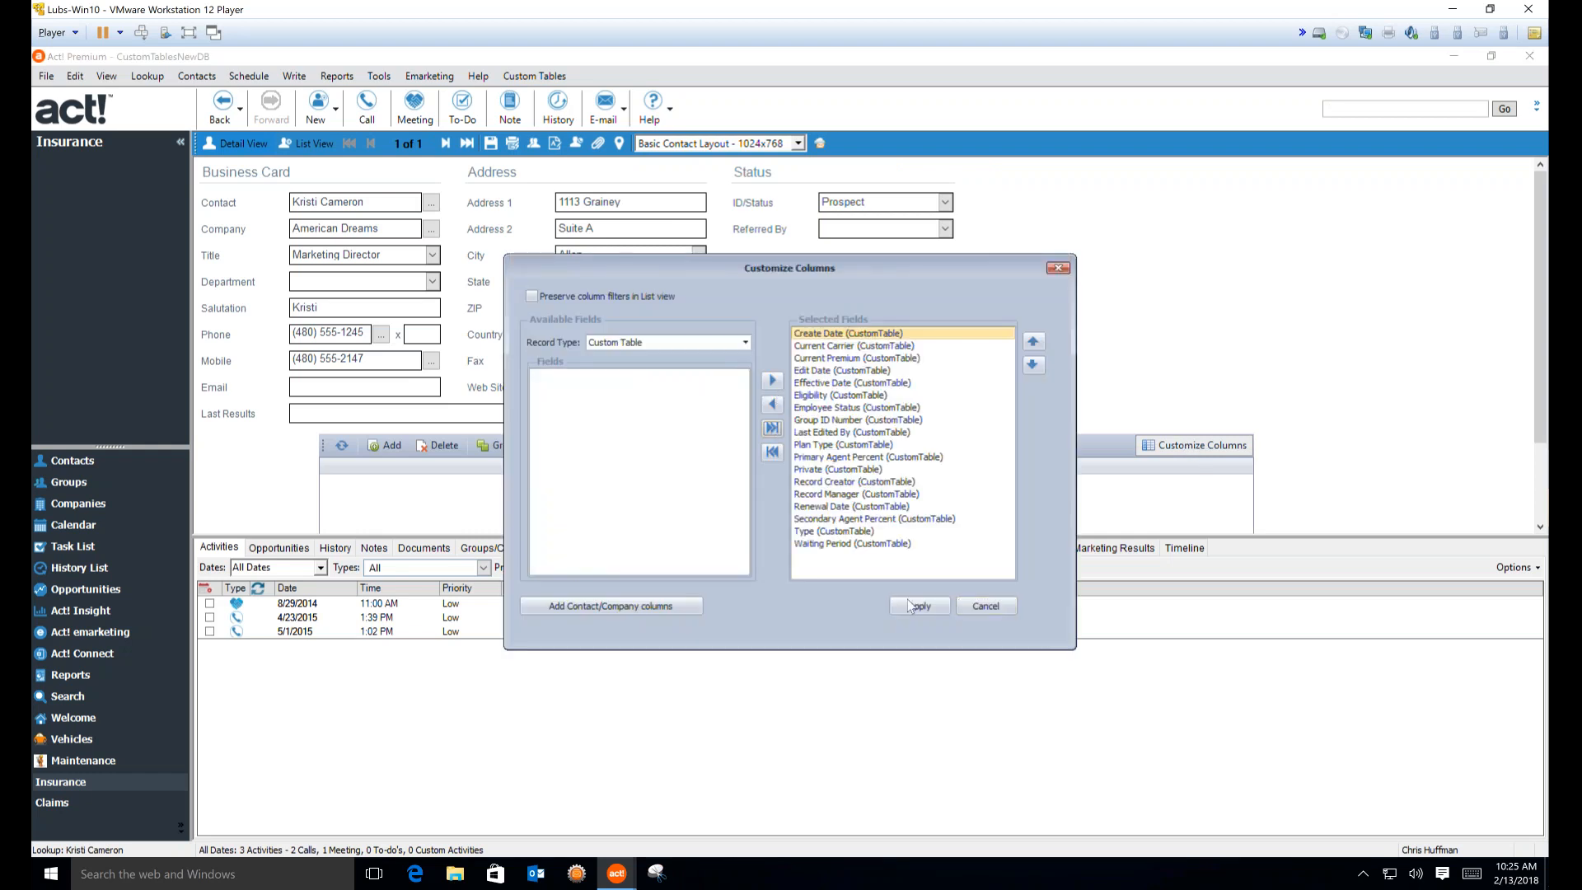
click(911, 606)
drag(972, 537, 973, 637)
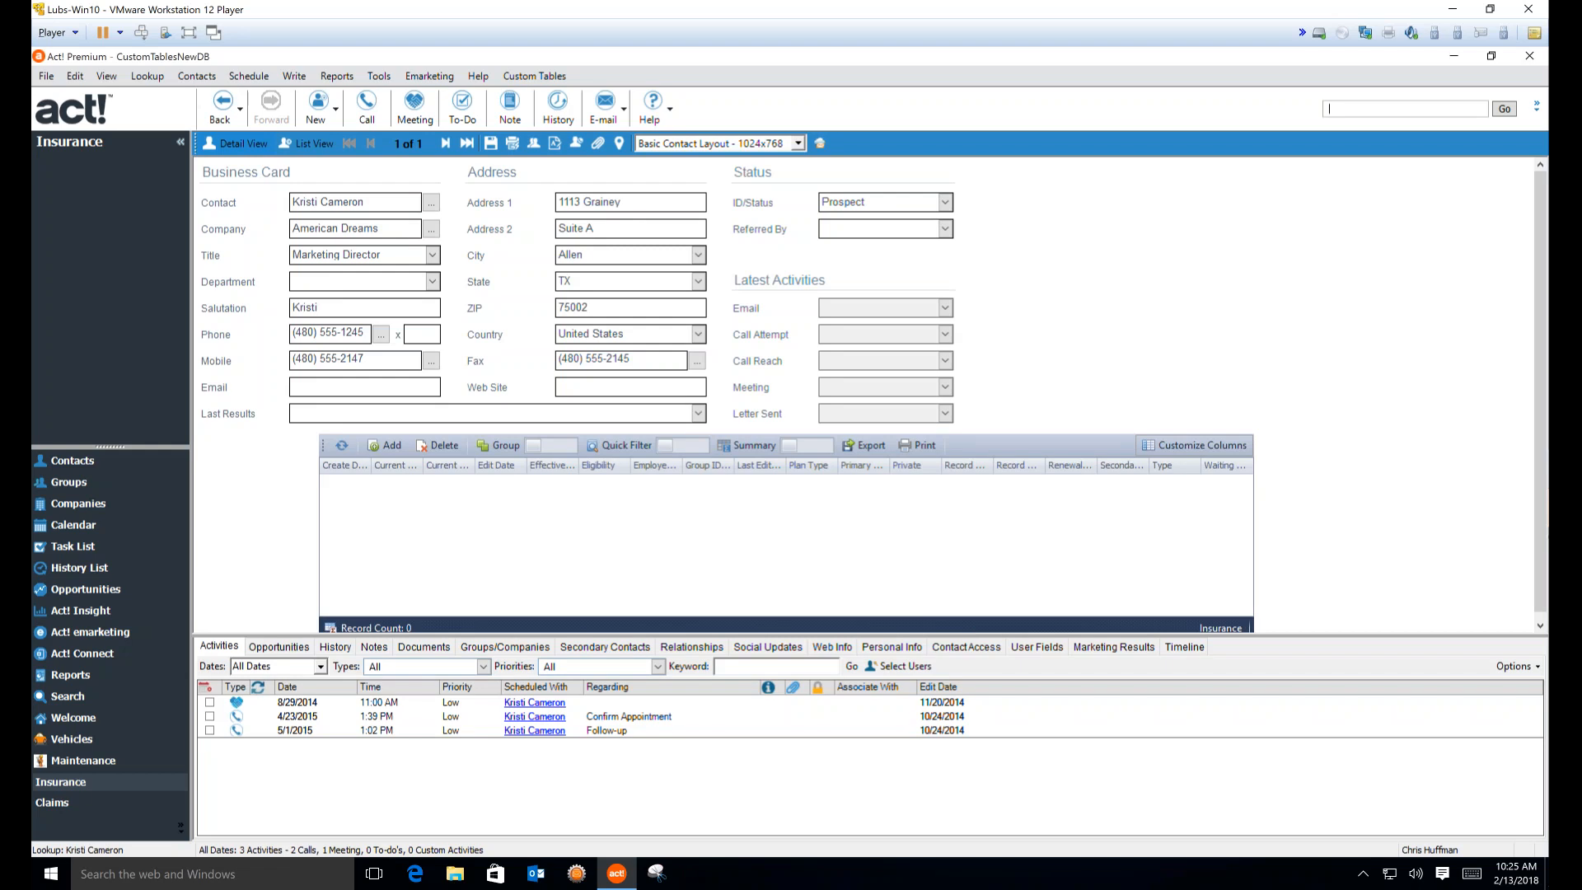
Reload the custom table schema, then show and refresh the contact's Insurance records
click(533, 76)
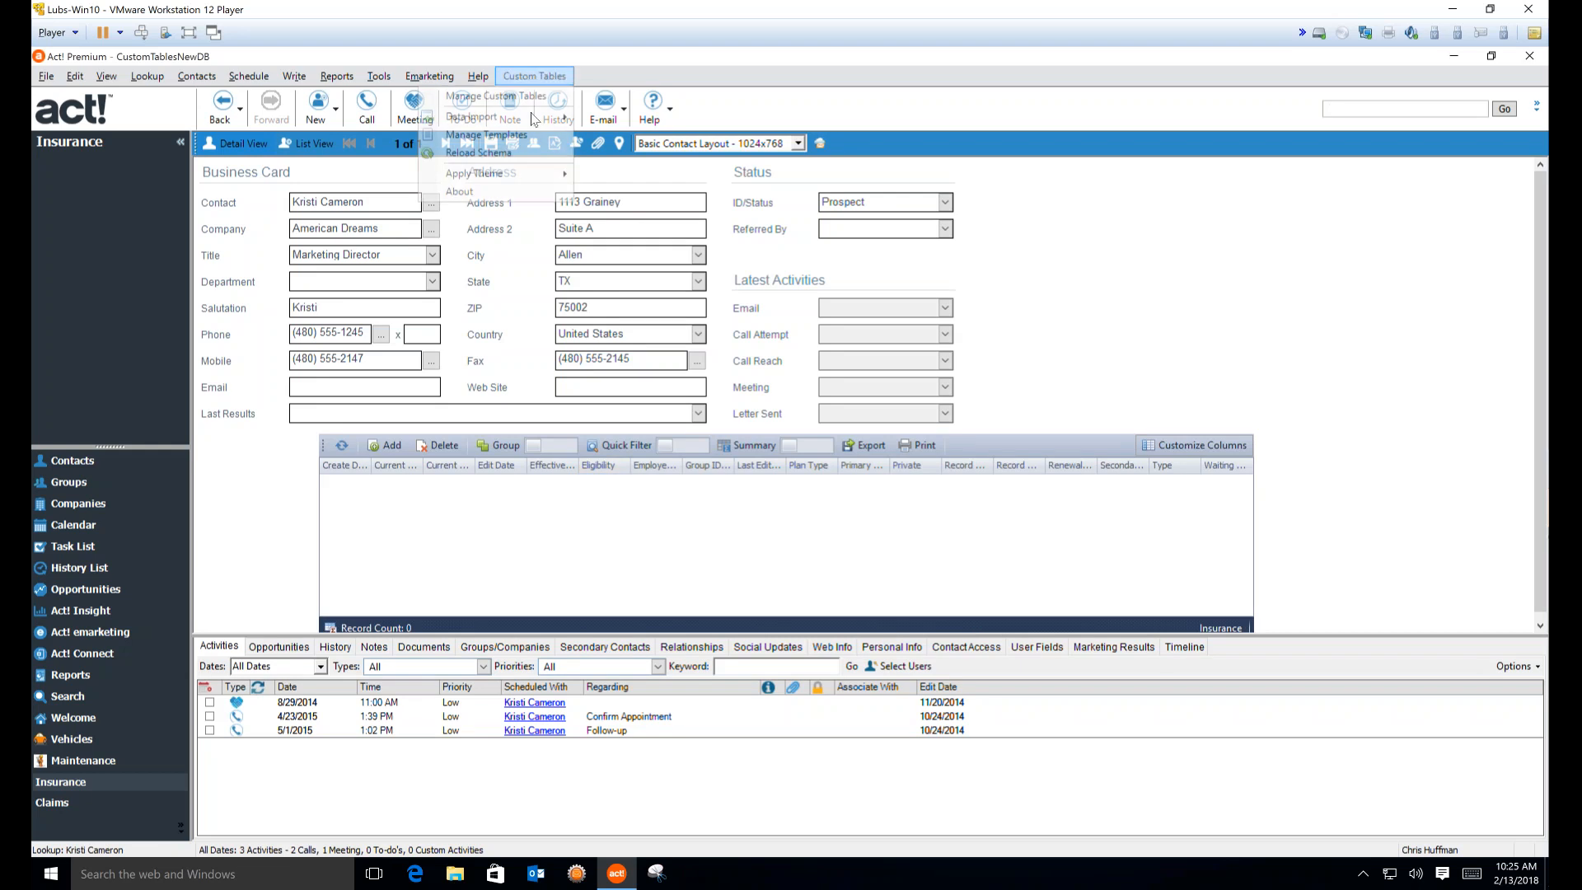
click(505, 154)
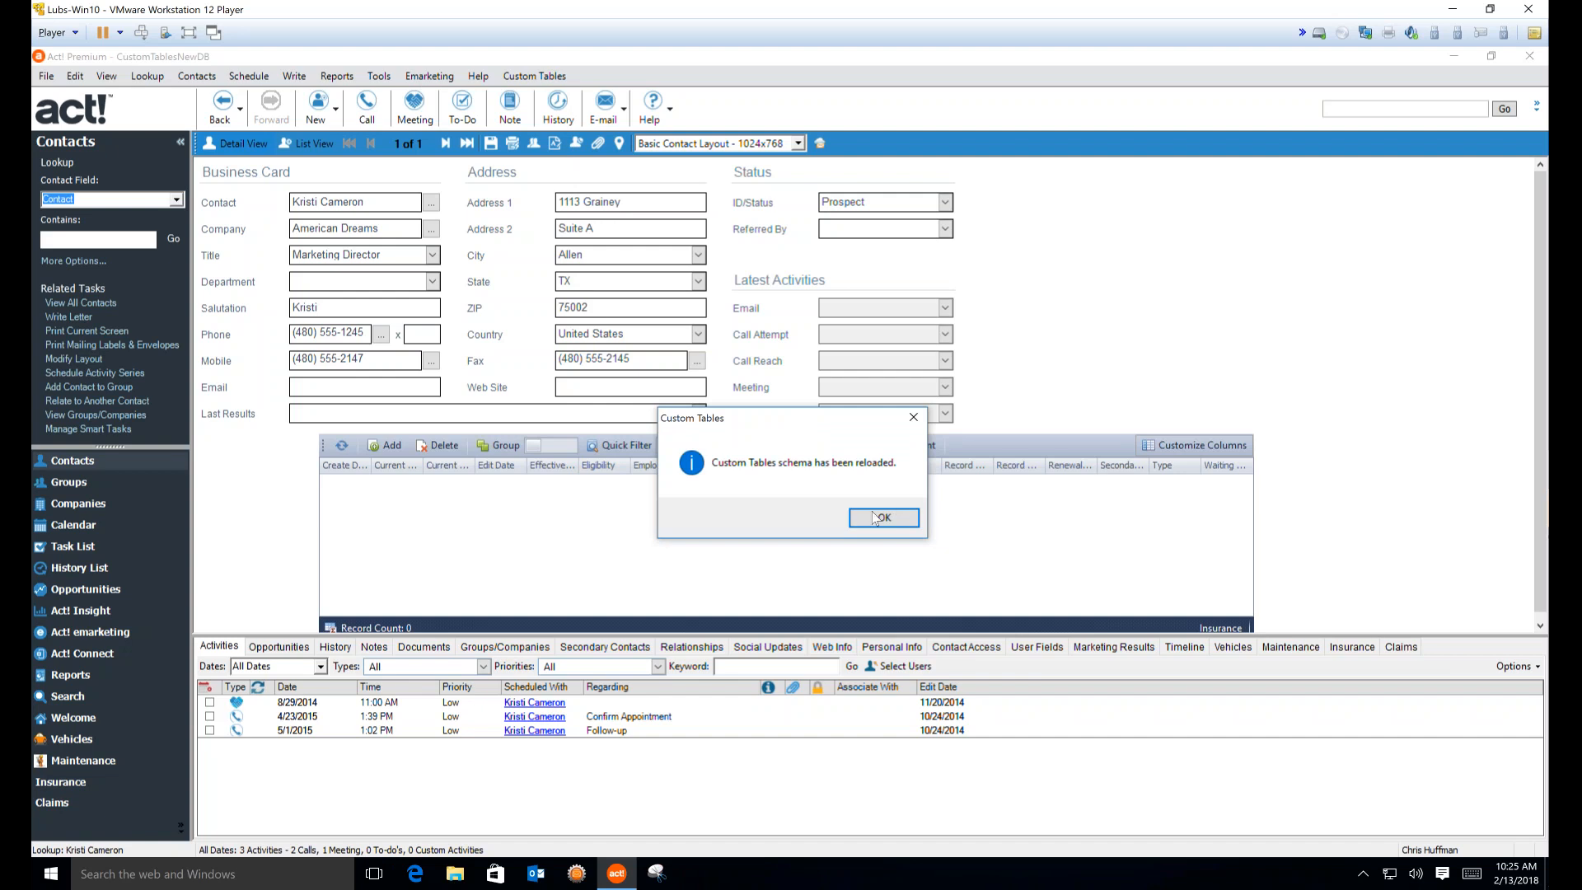
key(Return)
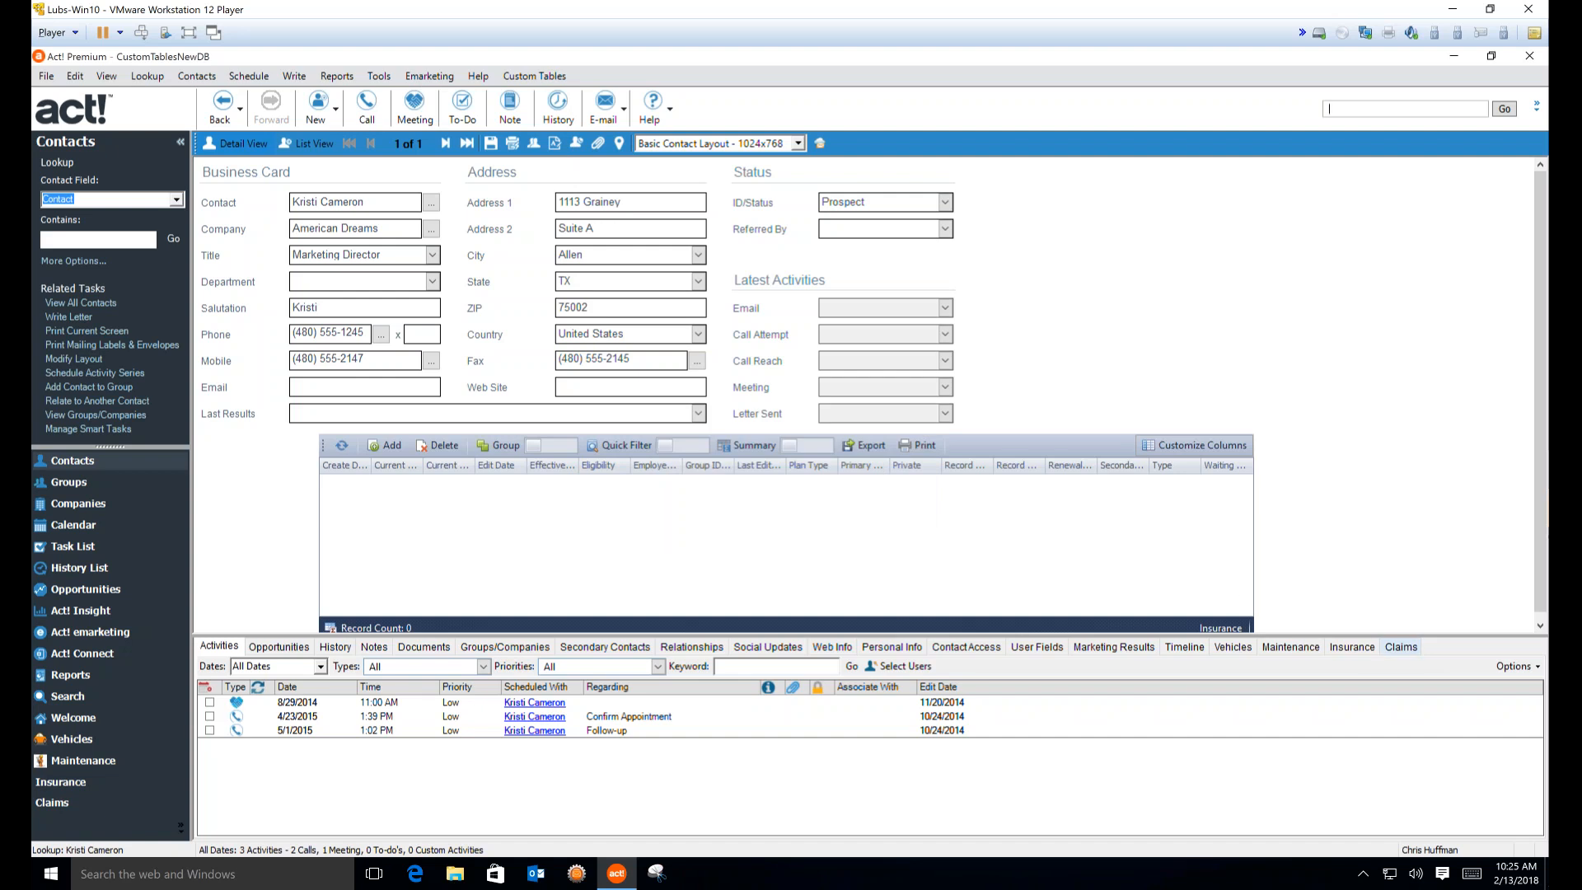
click(1365, 649)
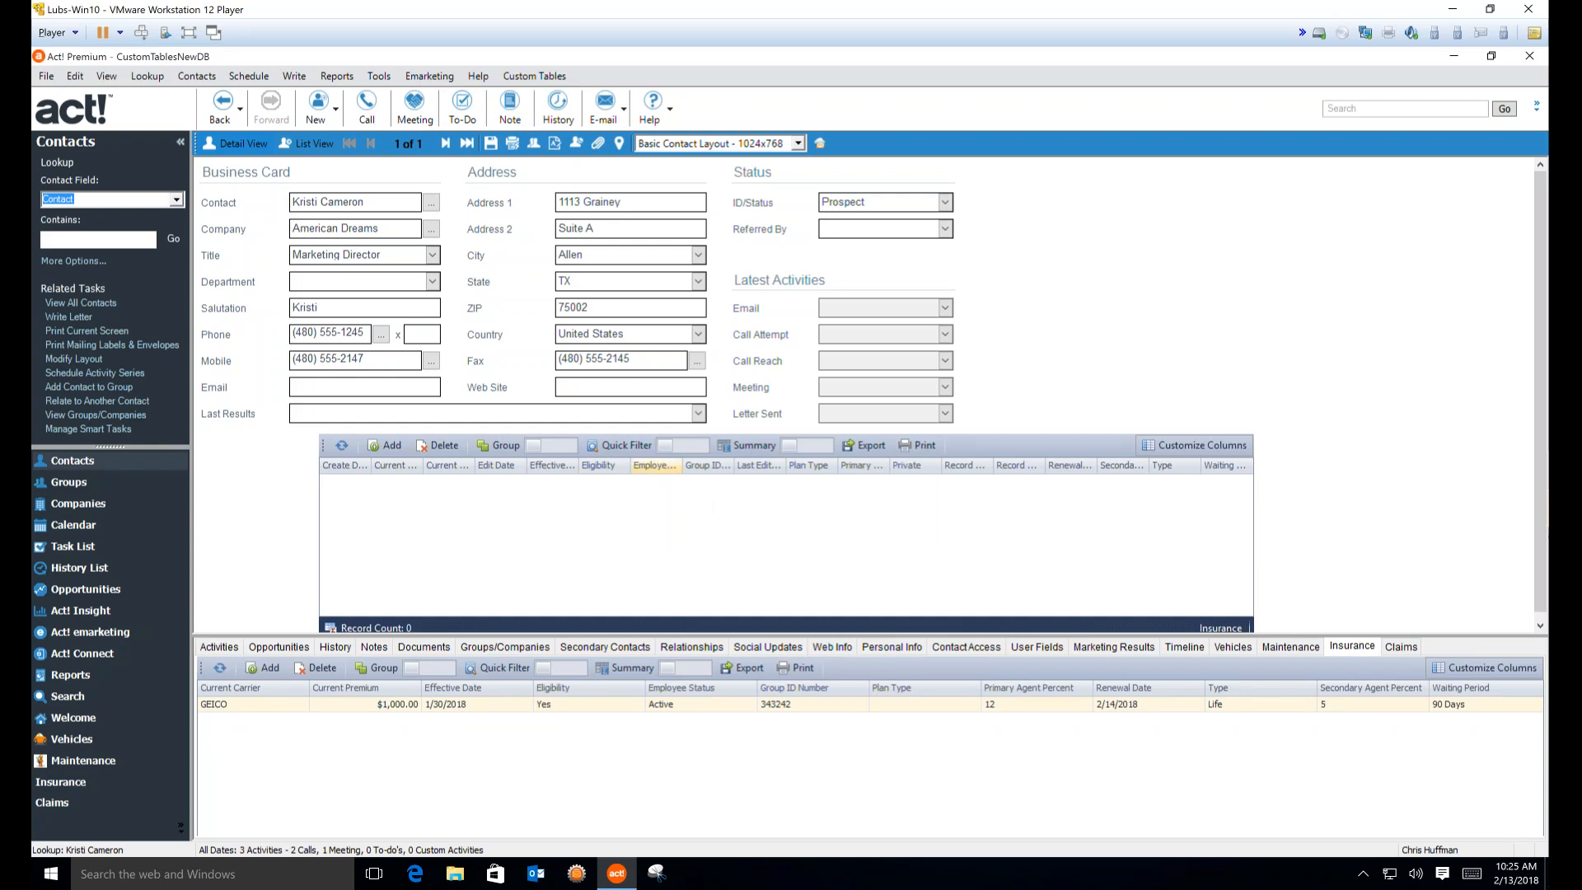
click(342, 446)
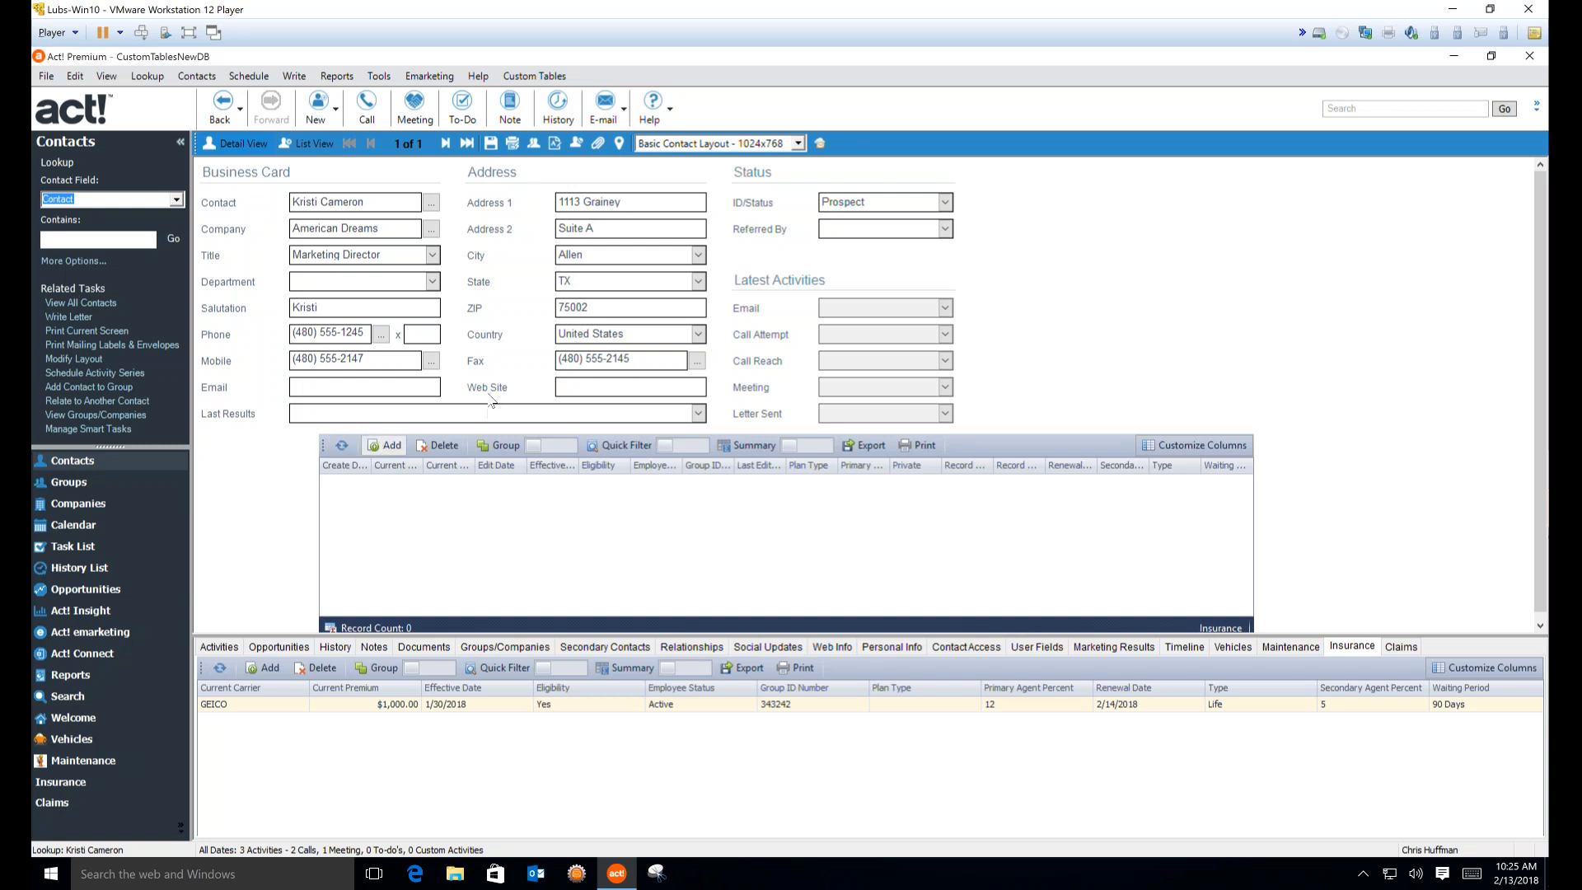
Add an insurance record with carrier Blue Cross and renewal date 2/14/2018
click(442, 446)
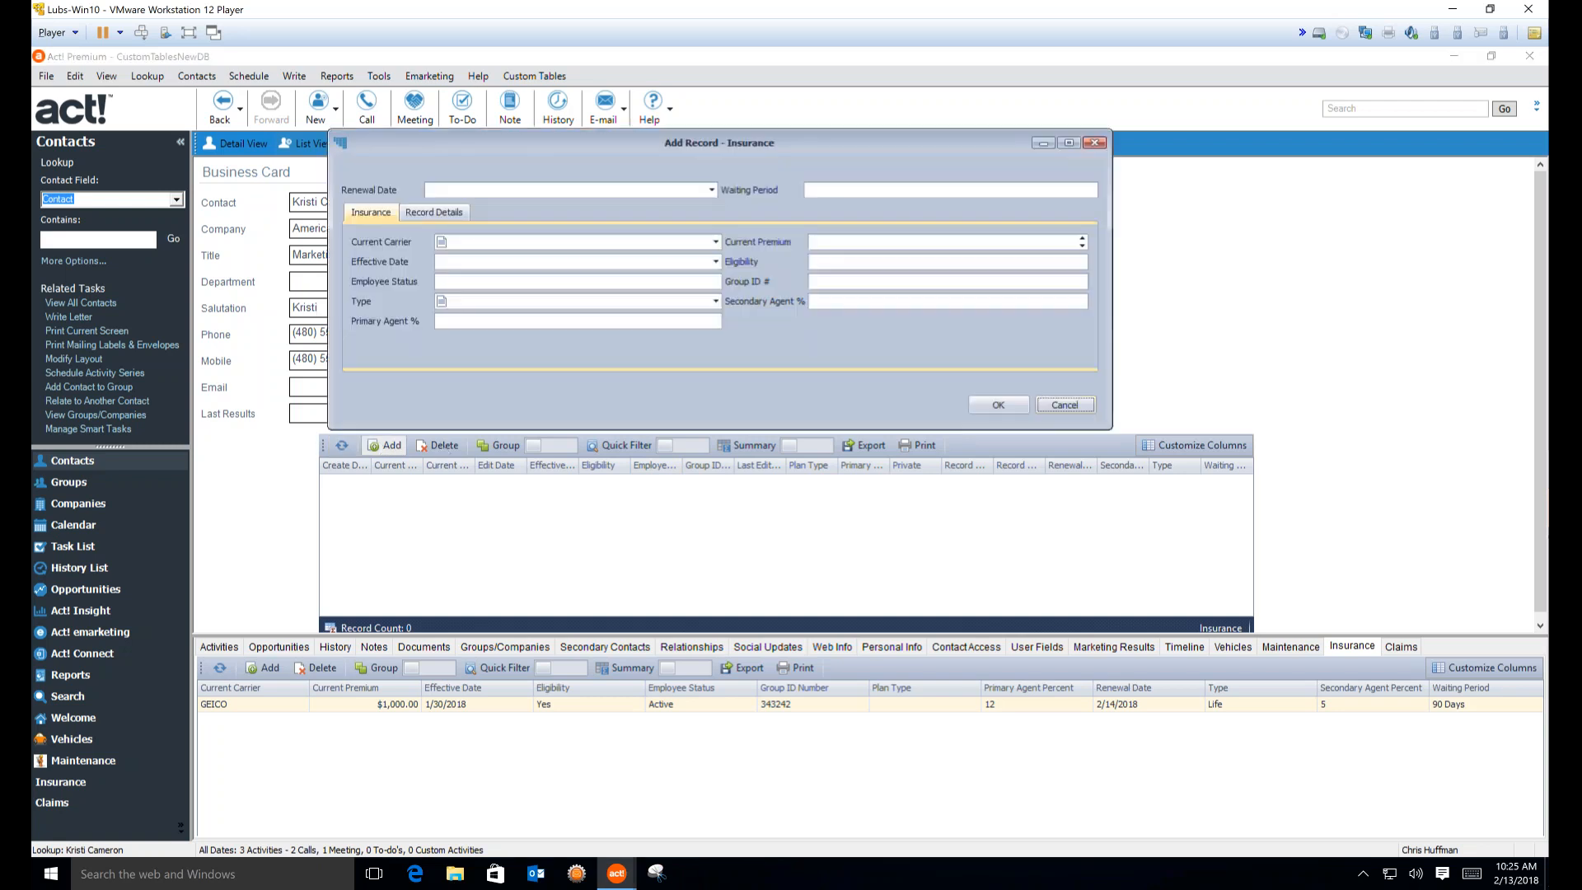
click(711, 190)
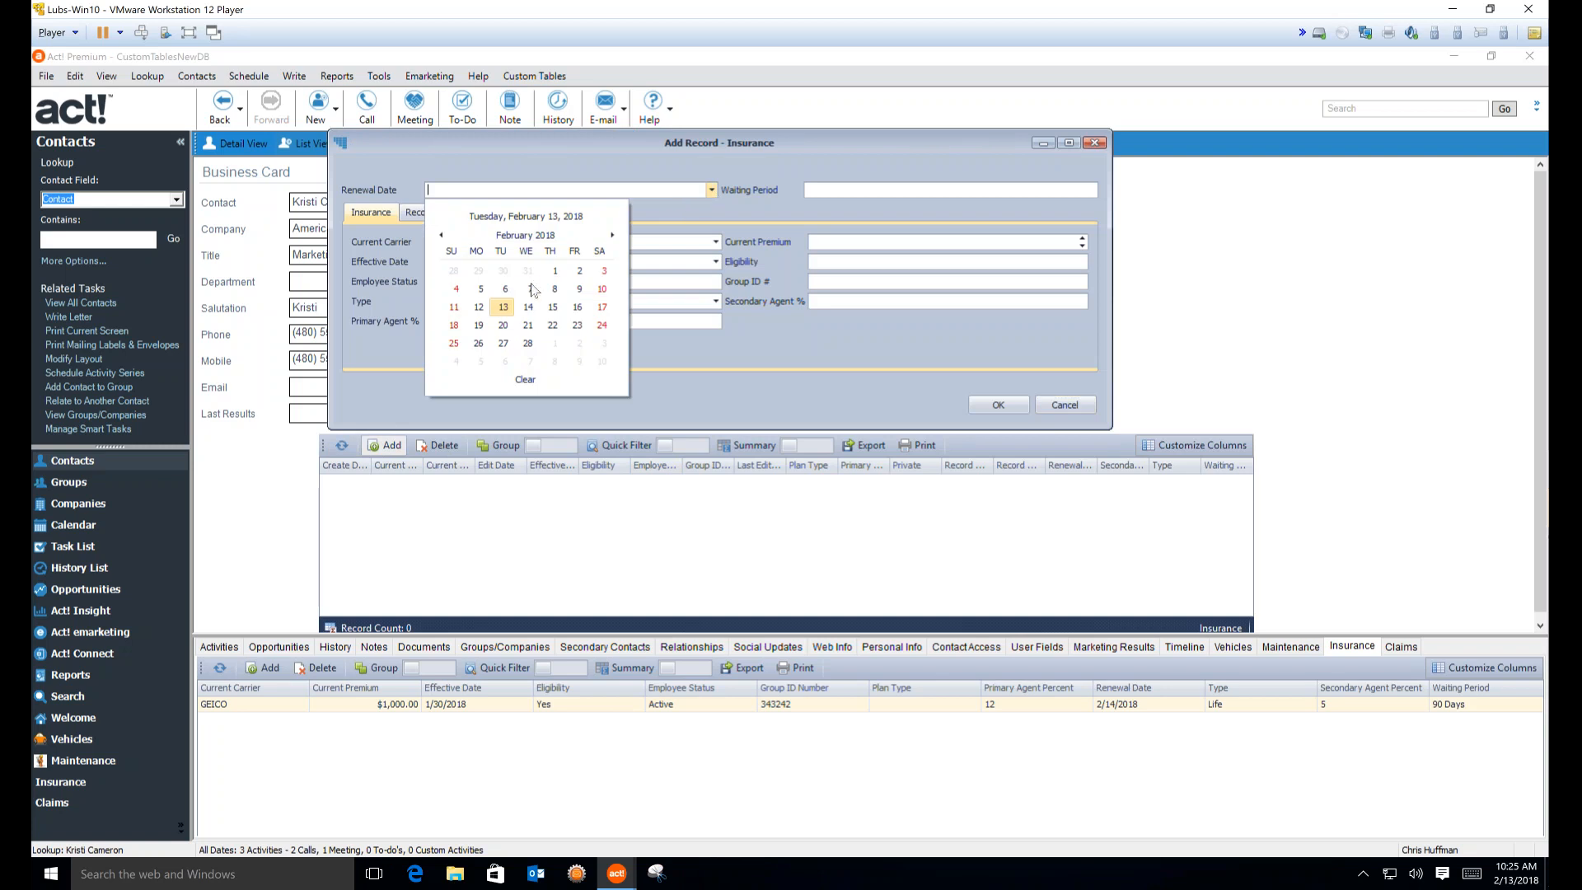
click(528, 307)
click(715, 241)
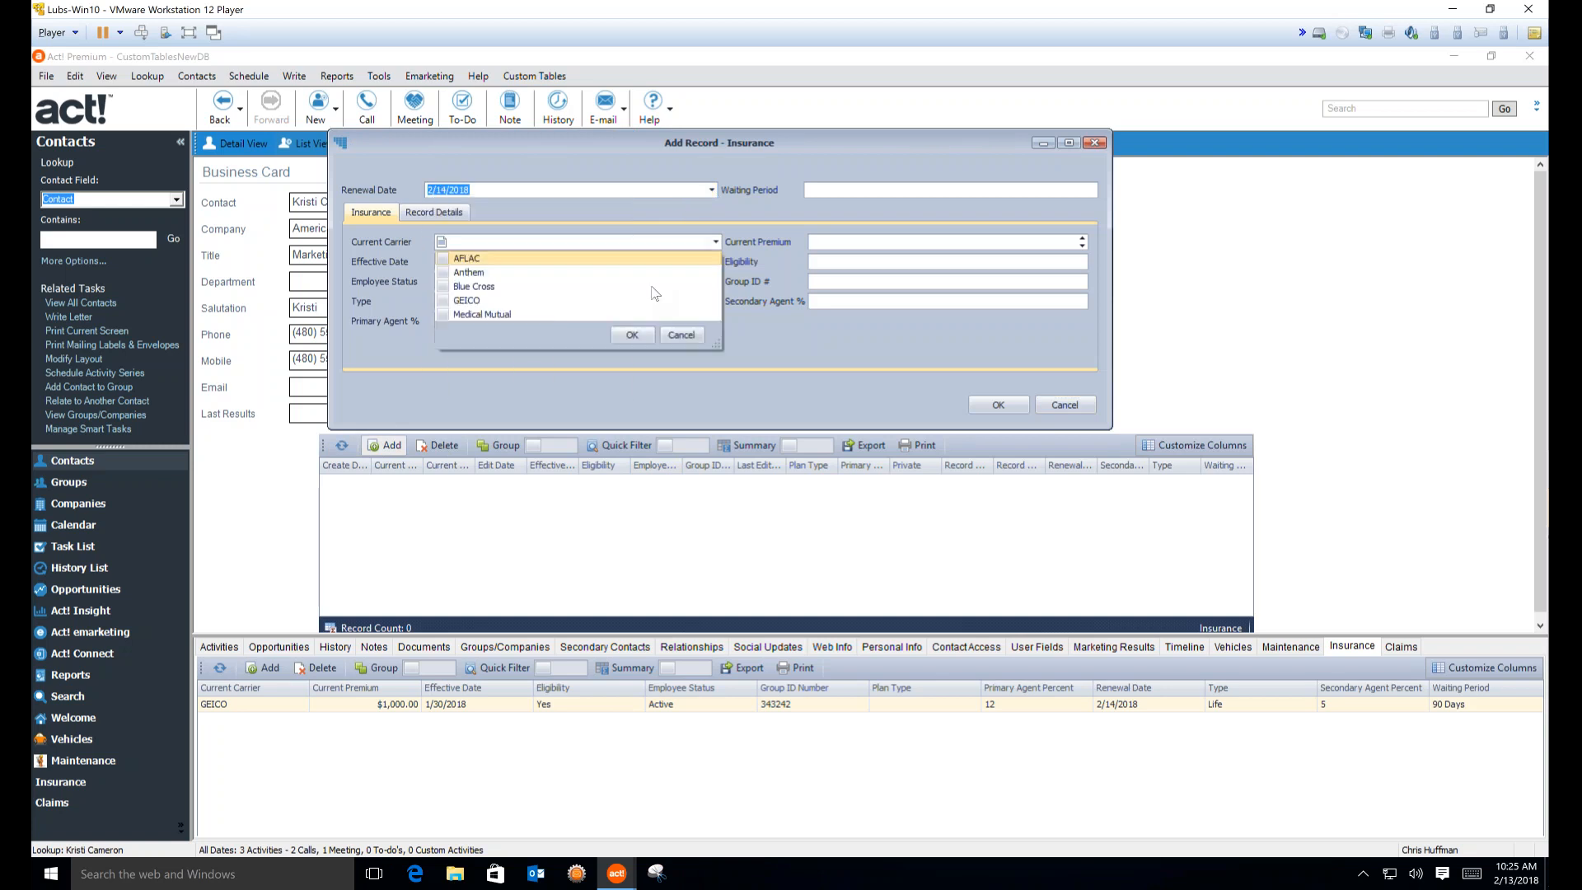
click(631, 335)
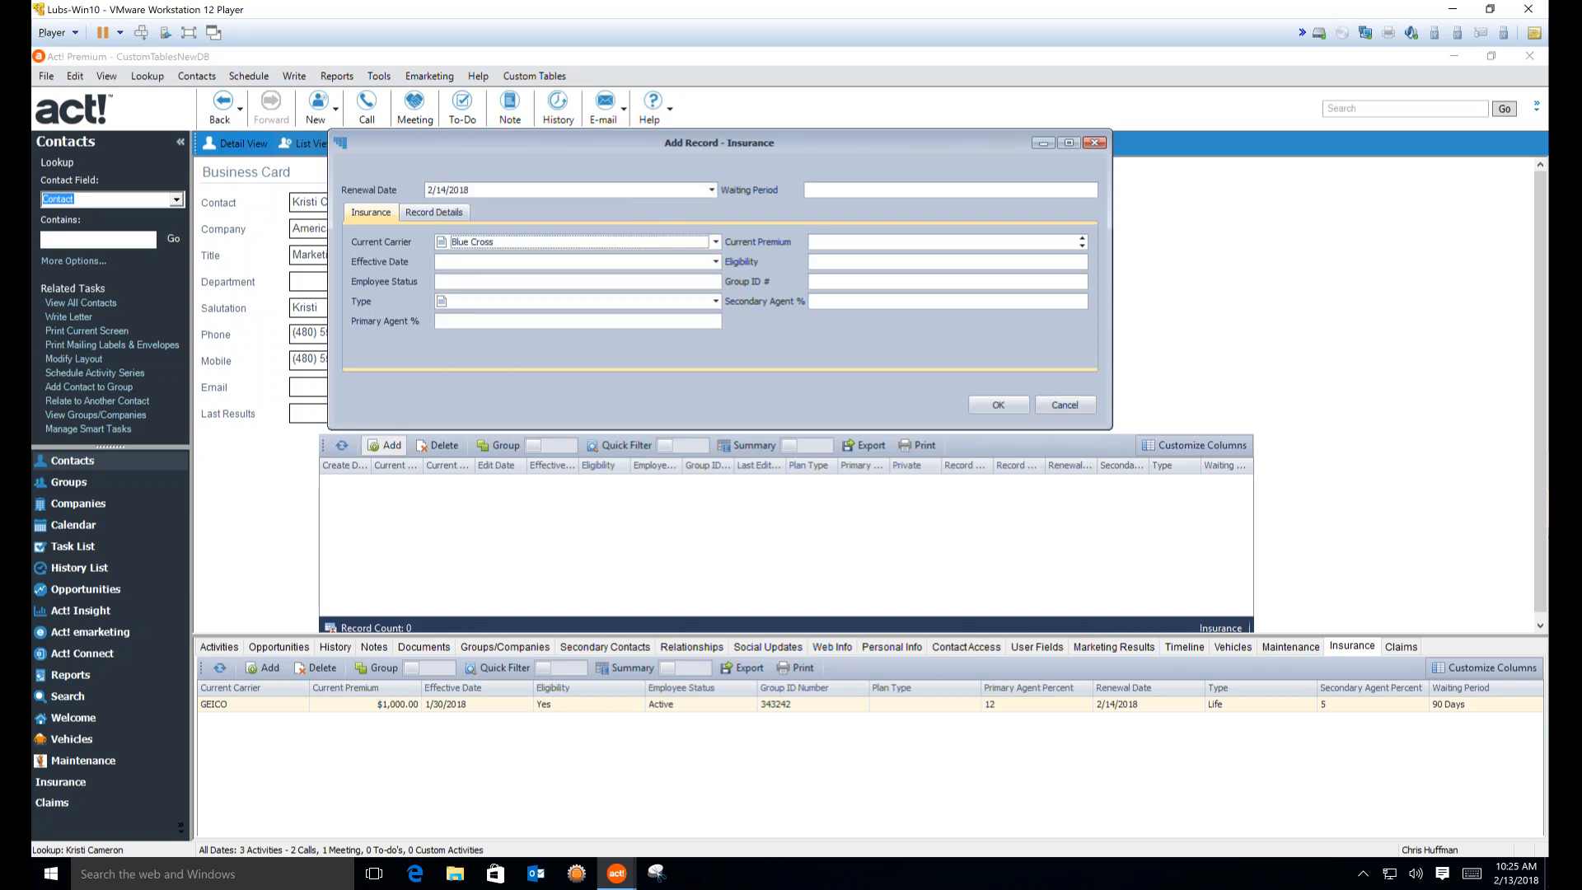
key(Return)
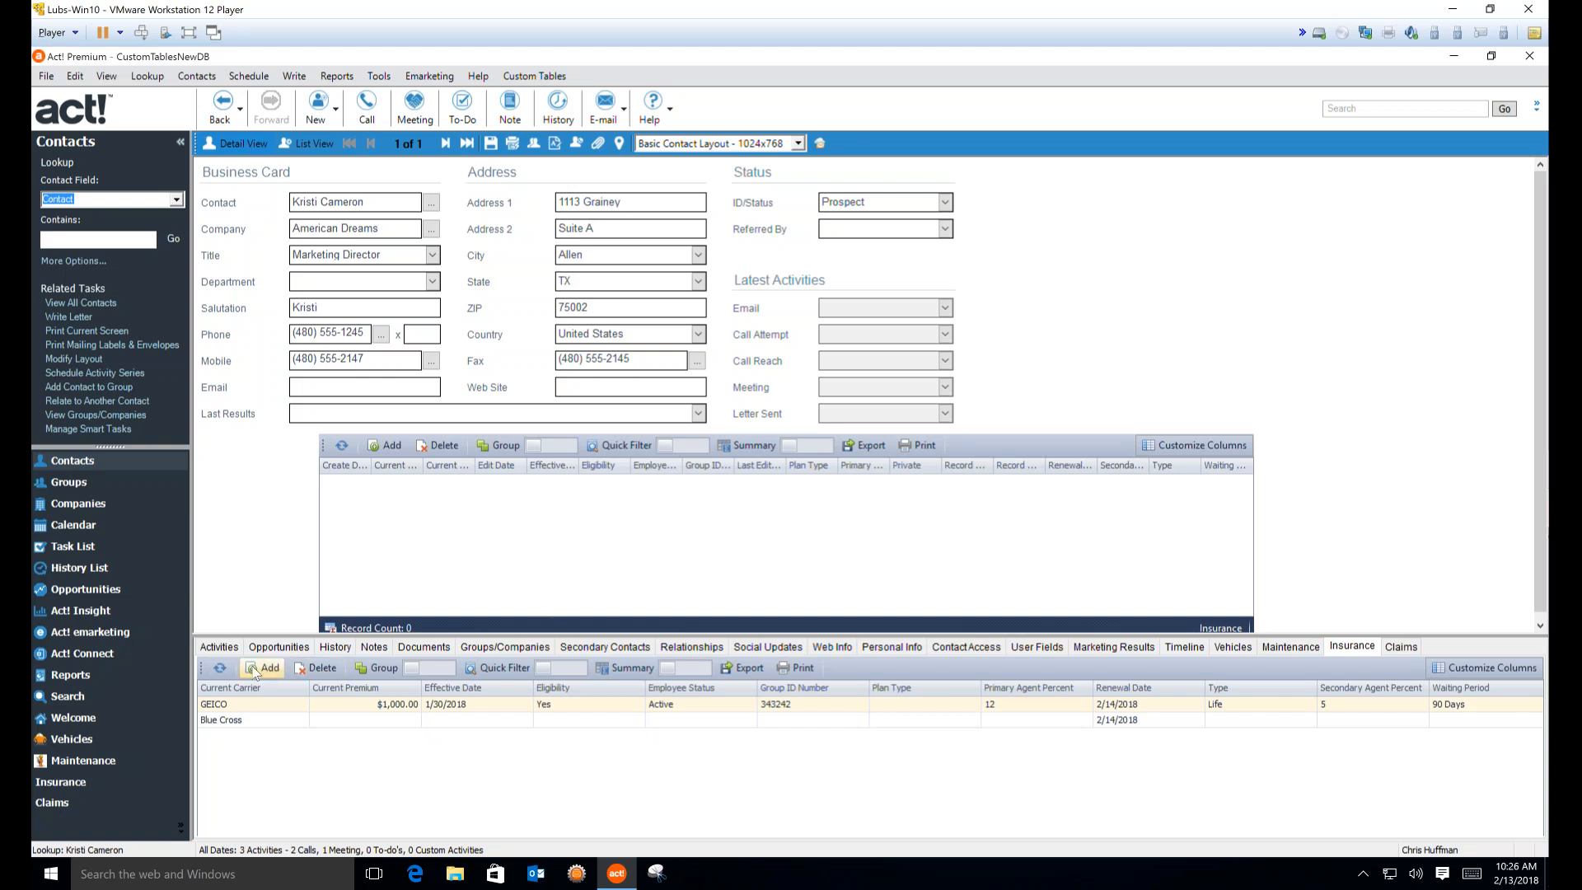
Review the contact's History tab, then return to its Insurance records
click(334, 648)
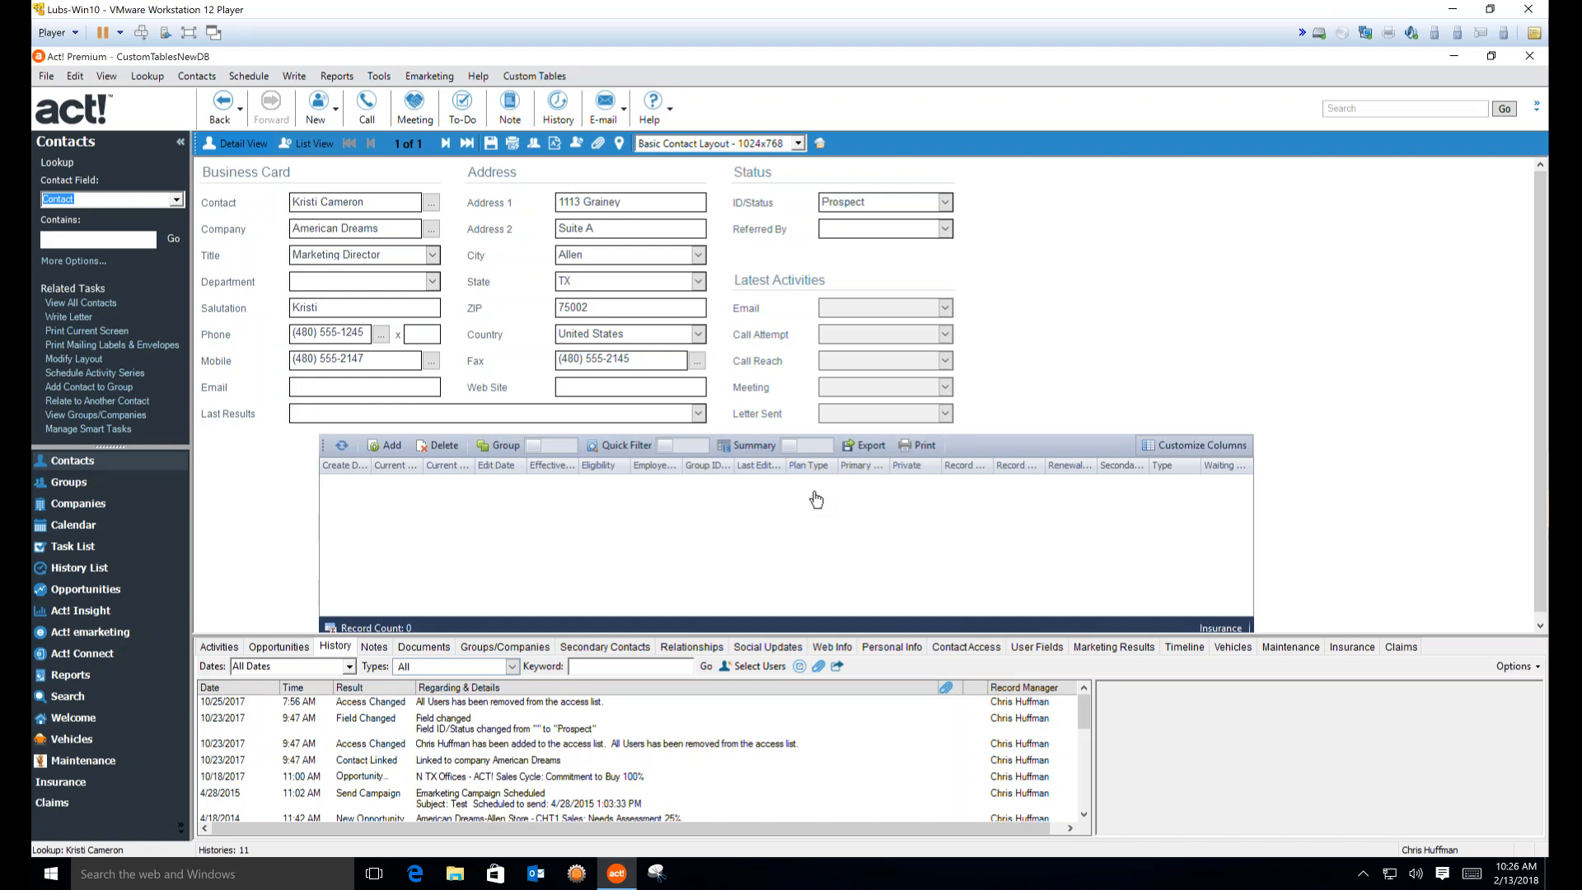
click(1360, 648)
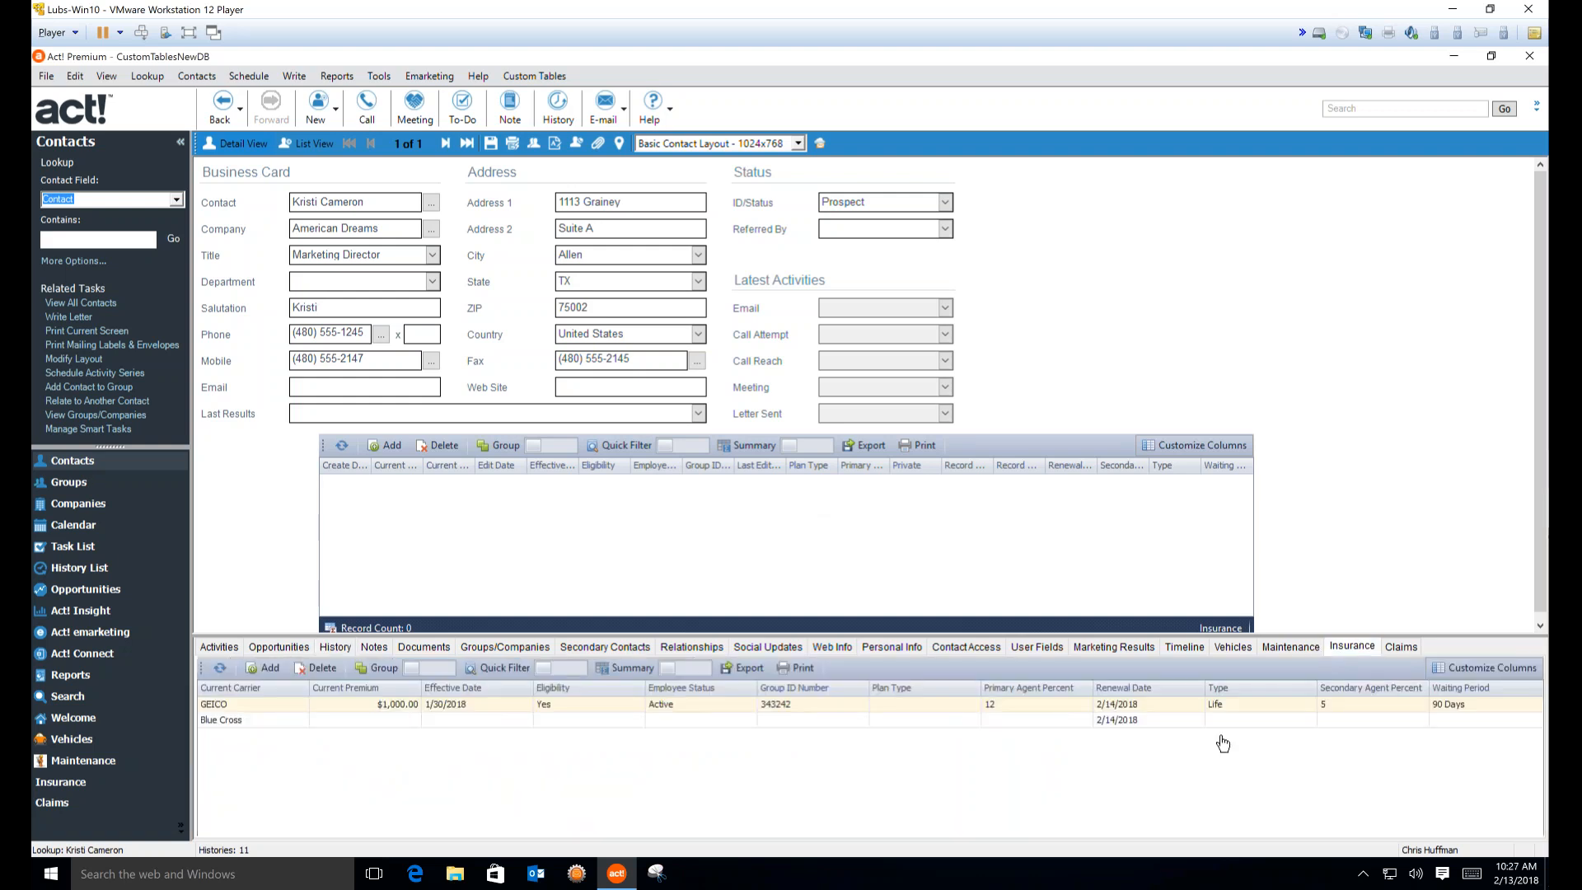
click(516, 77)
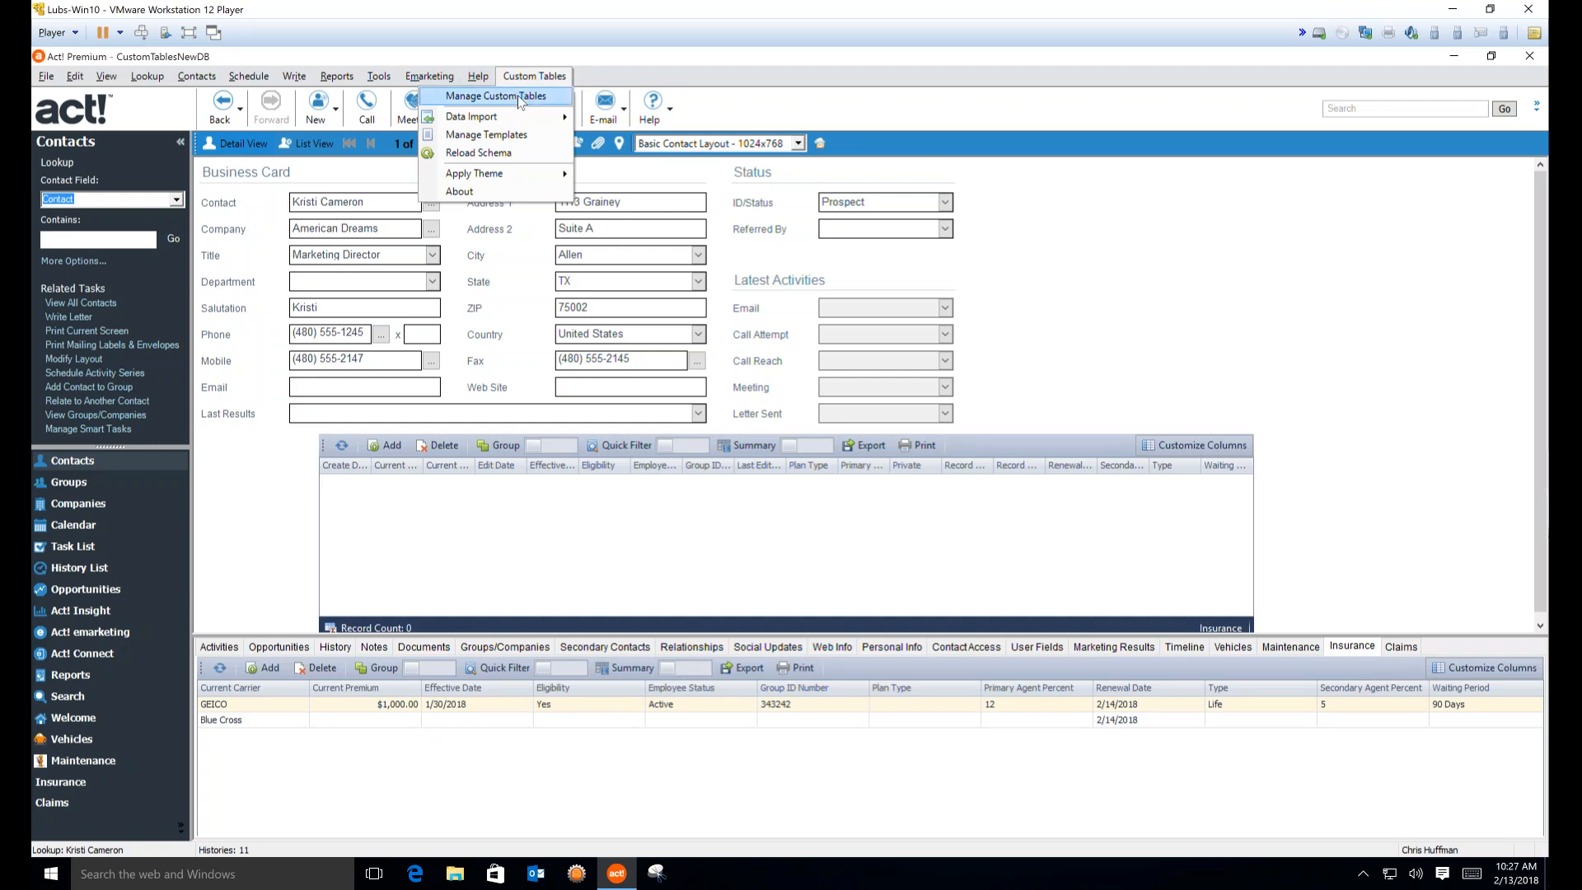
Load the Claims table in Manage Custom Tables and view its parent tables, currently none
click(519, 97)
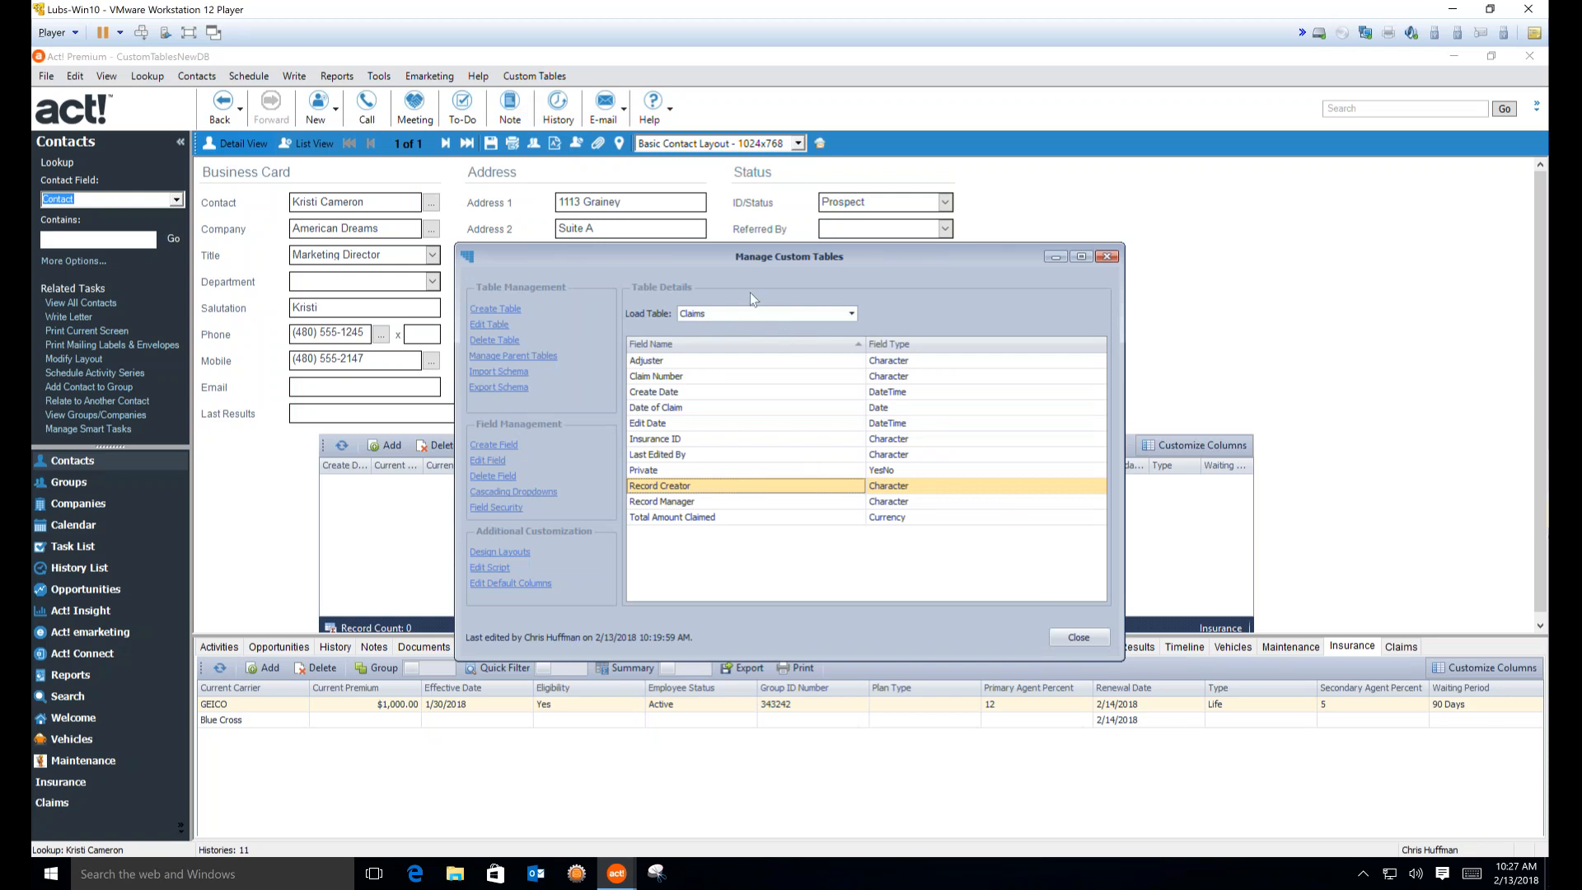
click(513, 356)
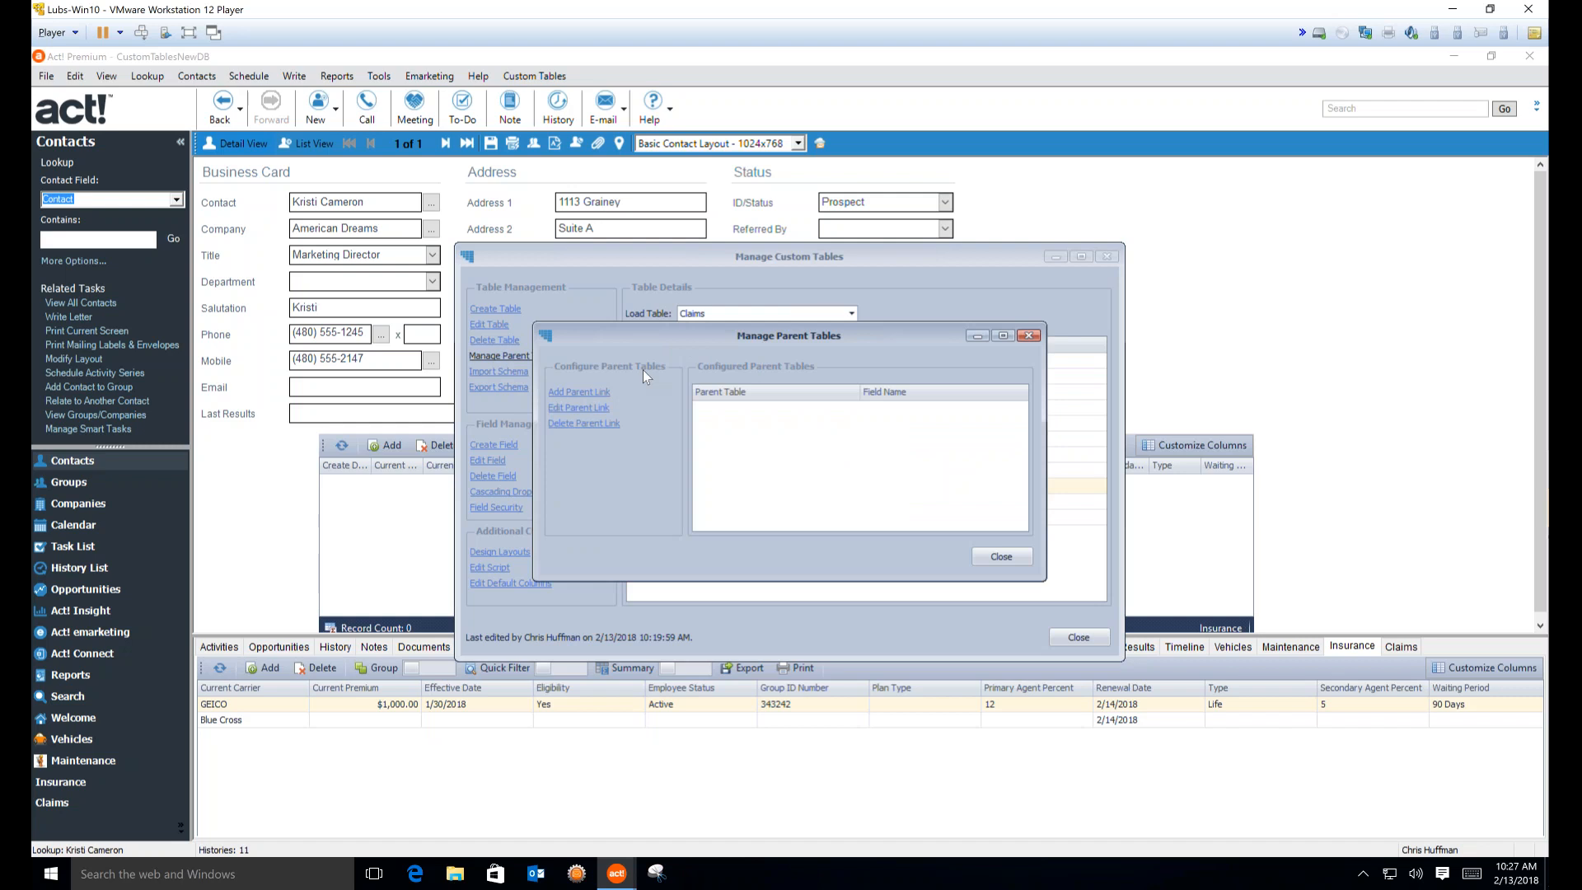
Start a new parent link for Claims and choose INSURANCE as the parent table
click(574, 394)
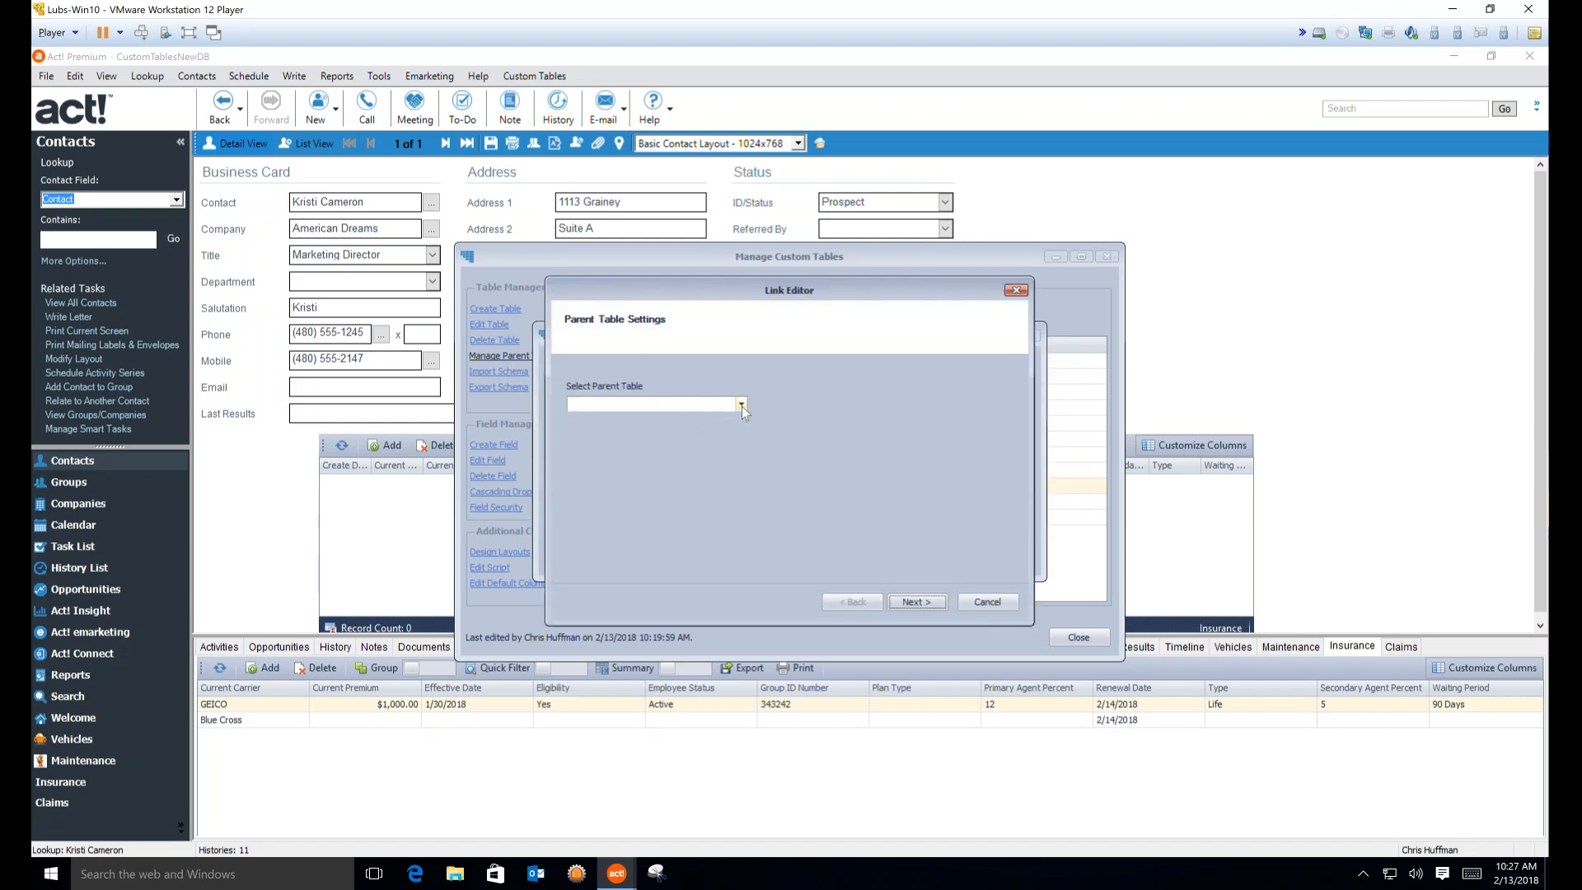
click(742, 405)
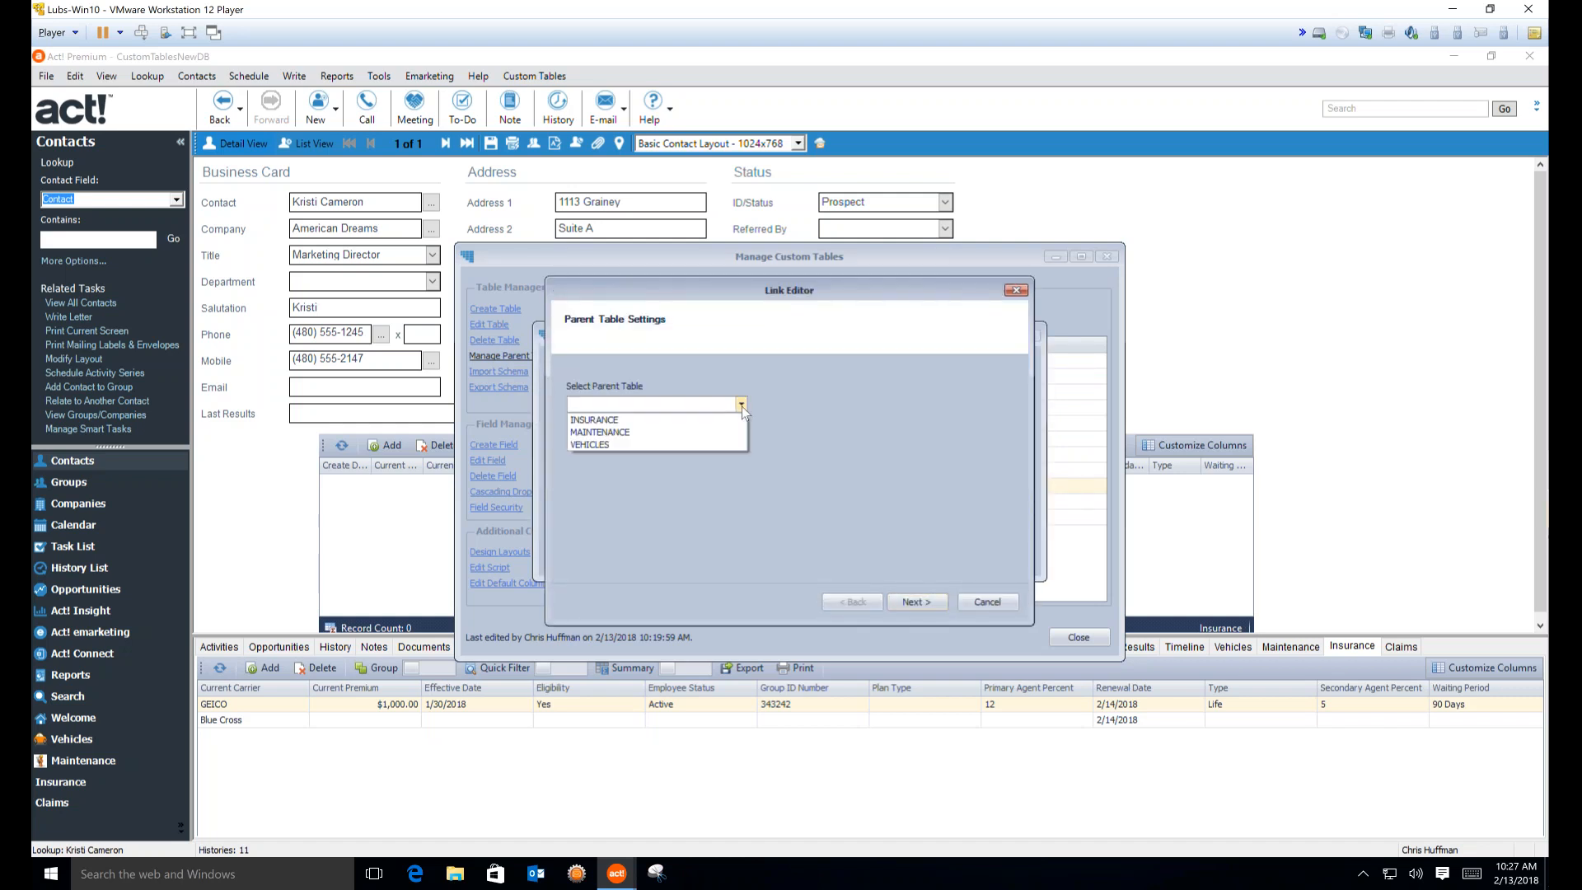
click(612, 421)
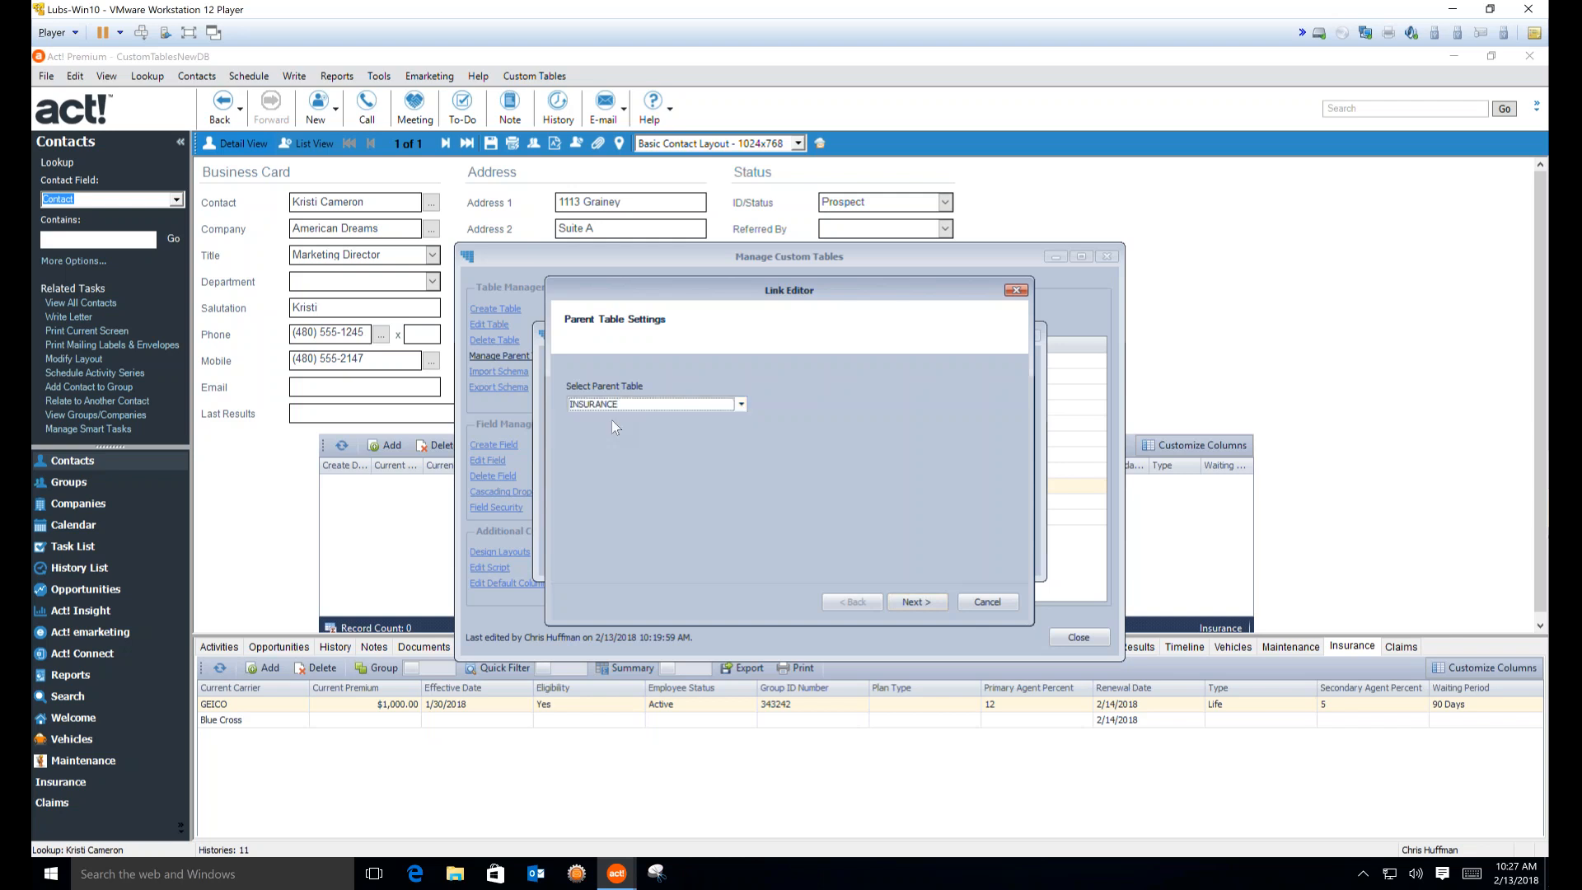
click(908, 610)
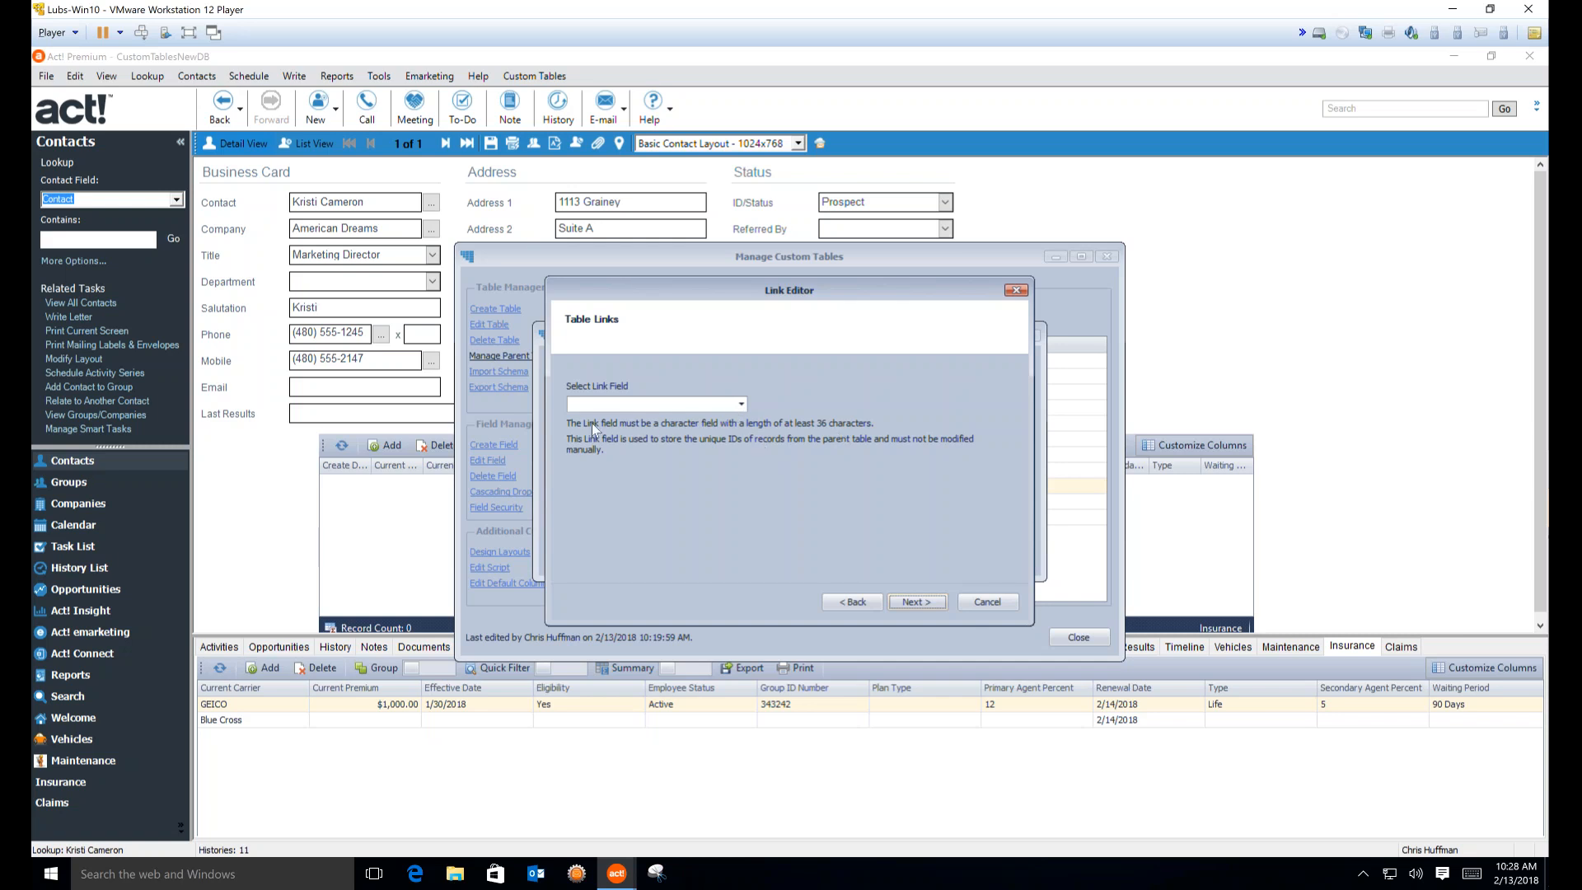
Link through the Insurance ID field, finish the wizard and close Manage Parent Tables
click(741, 405)
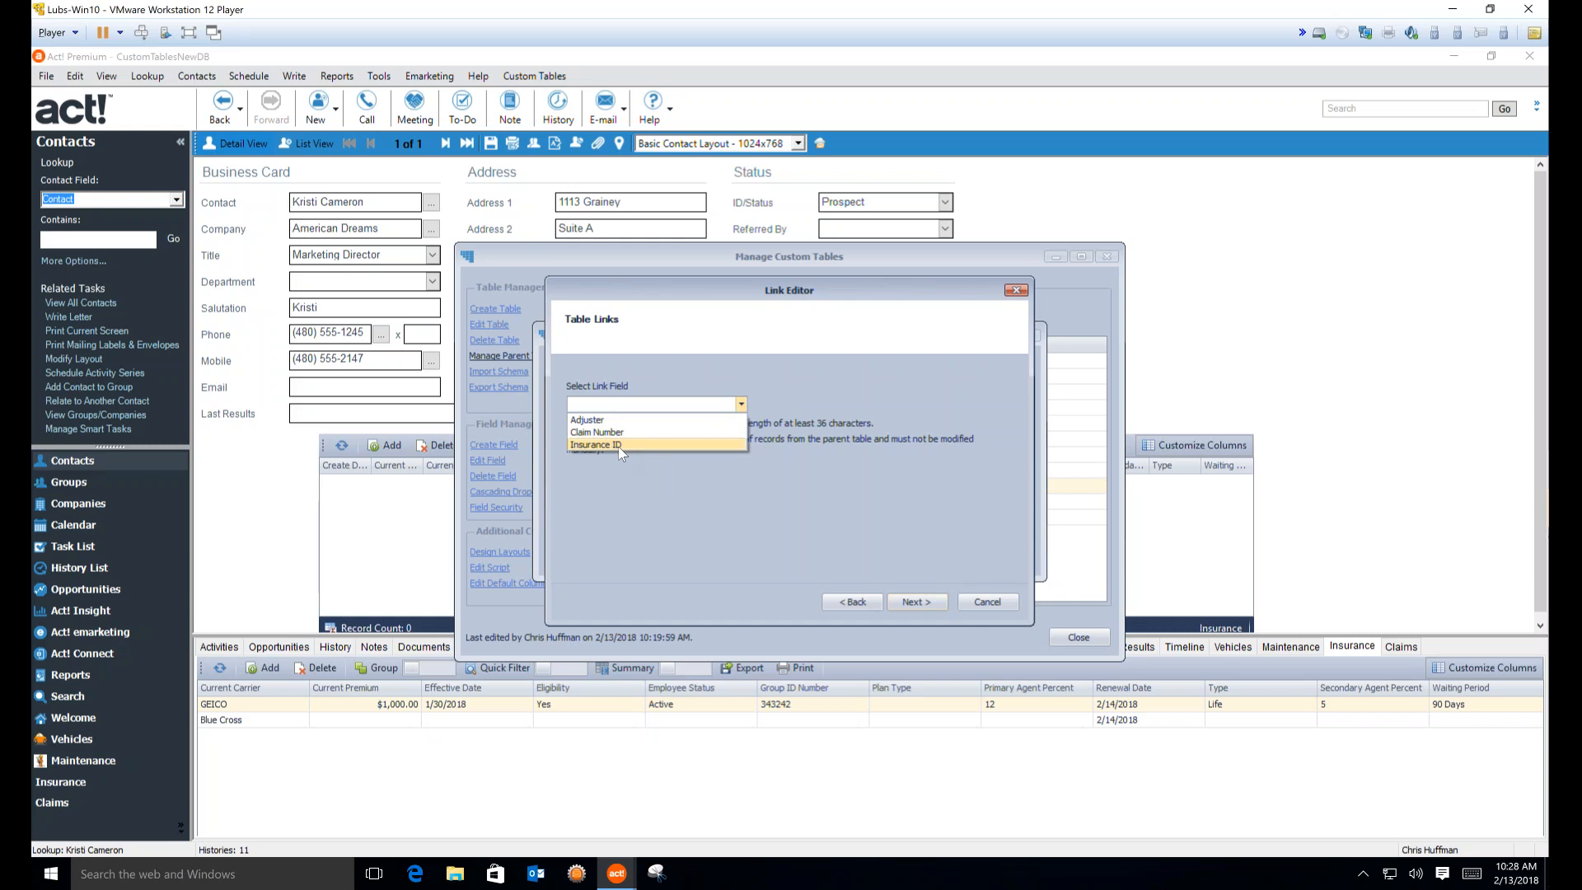
click(618, 445)
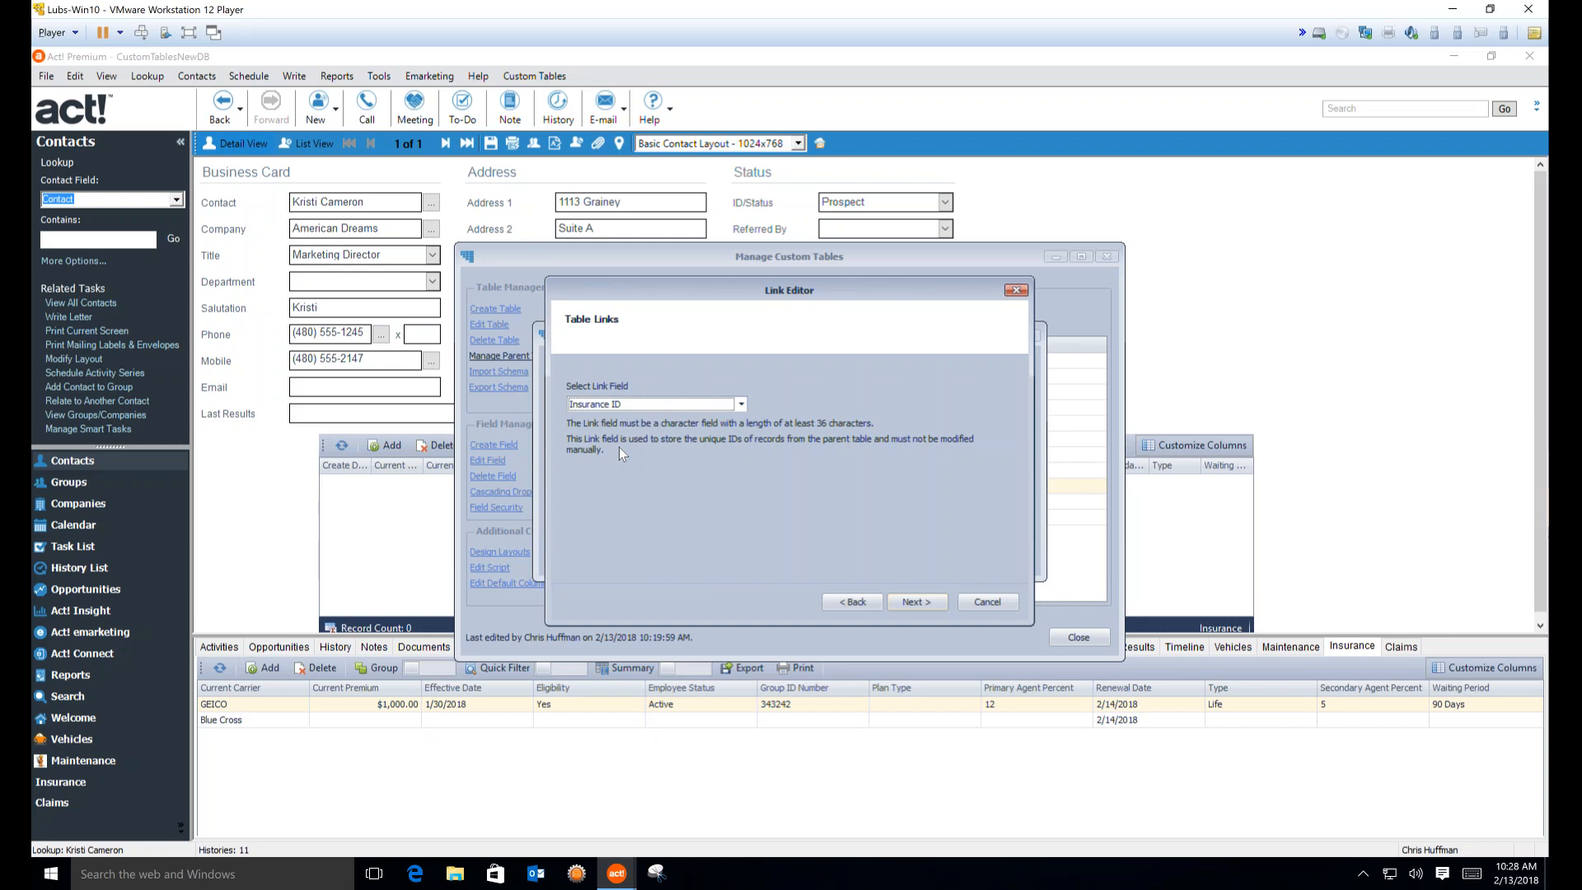
click(914, 602)
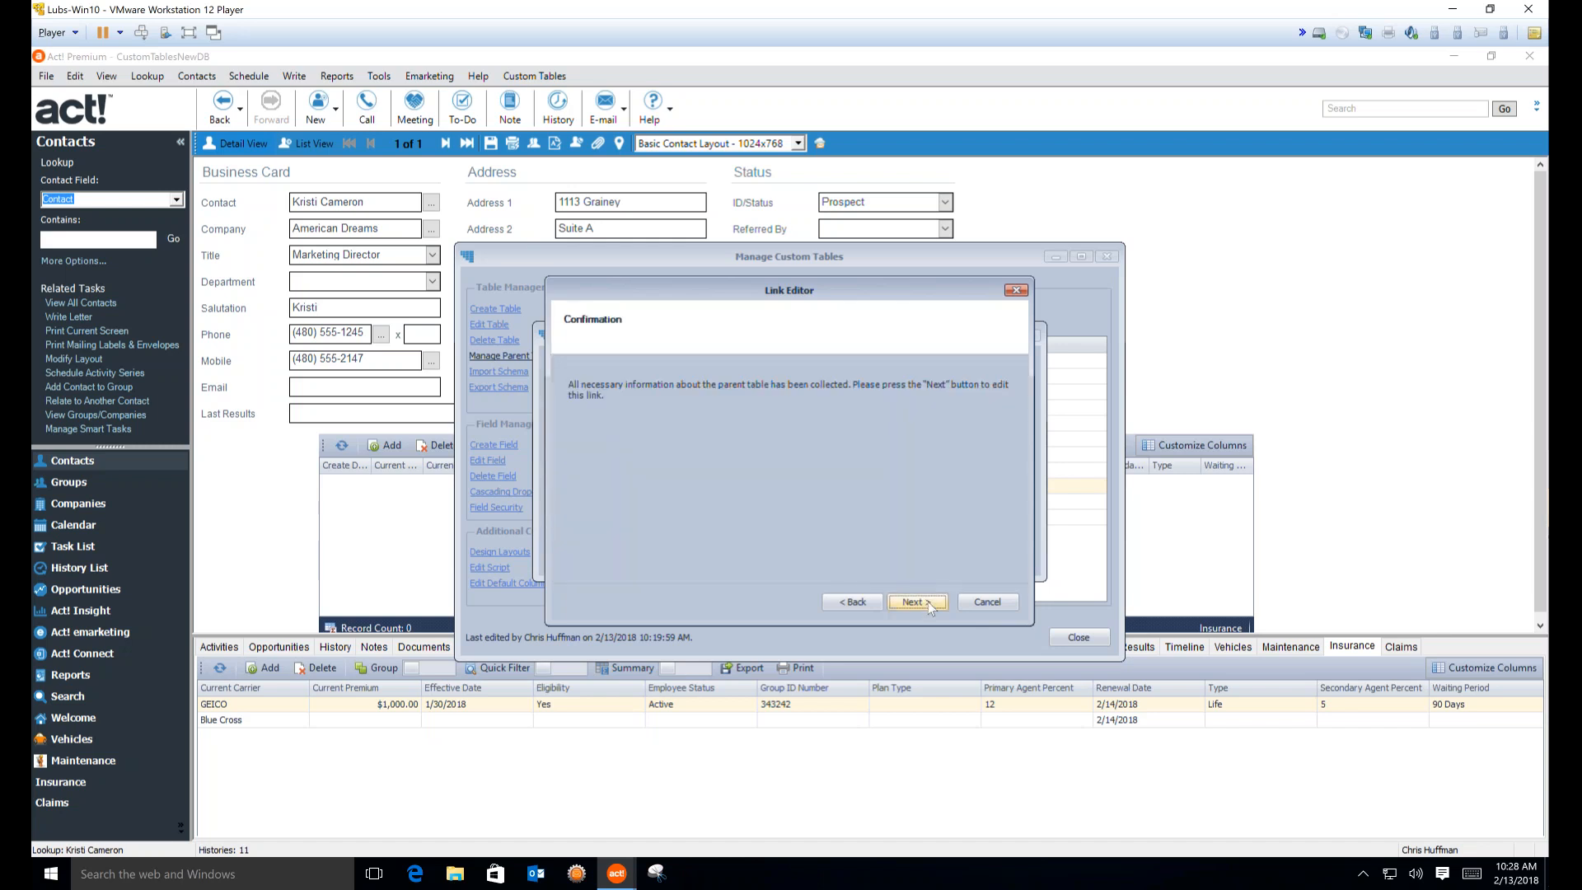
click(914, 602)
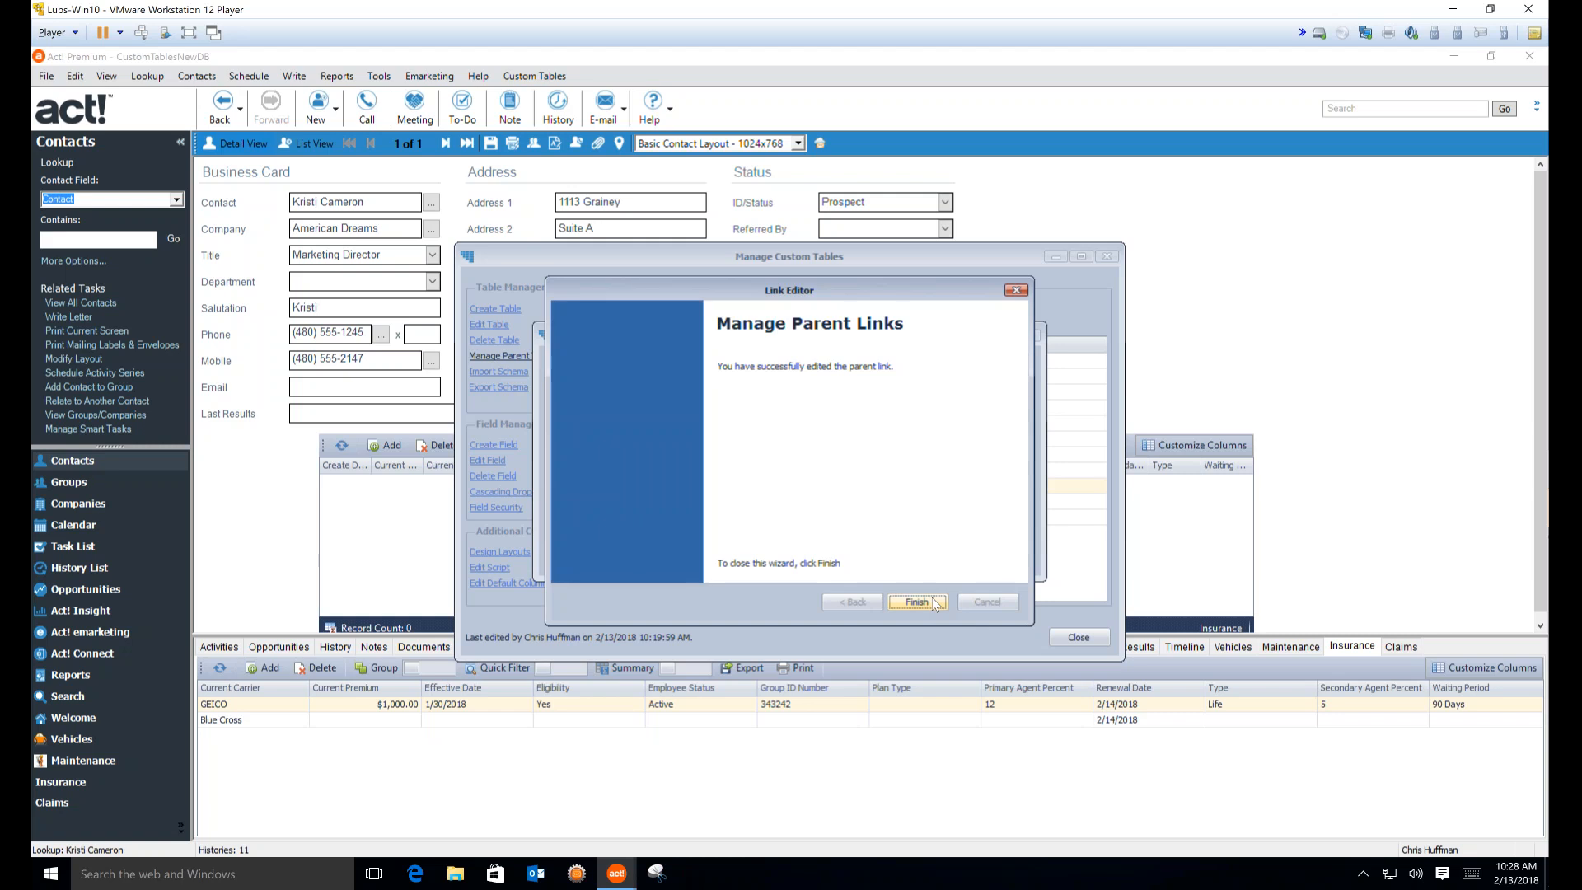
click(932, 598)
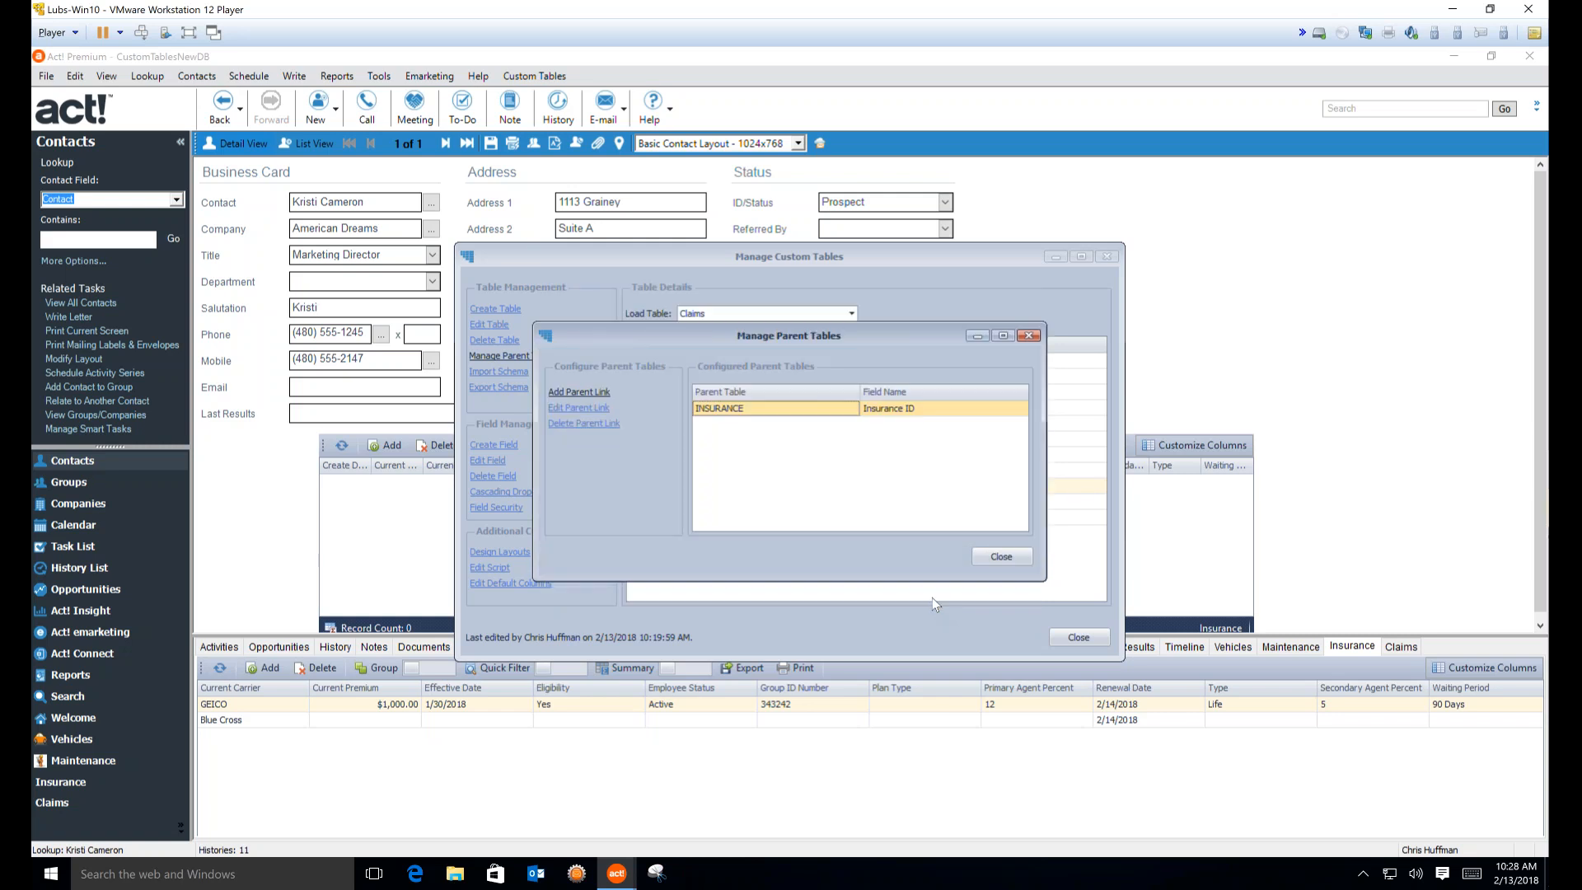
click(1003, 558)
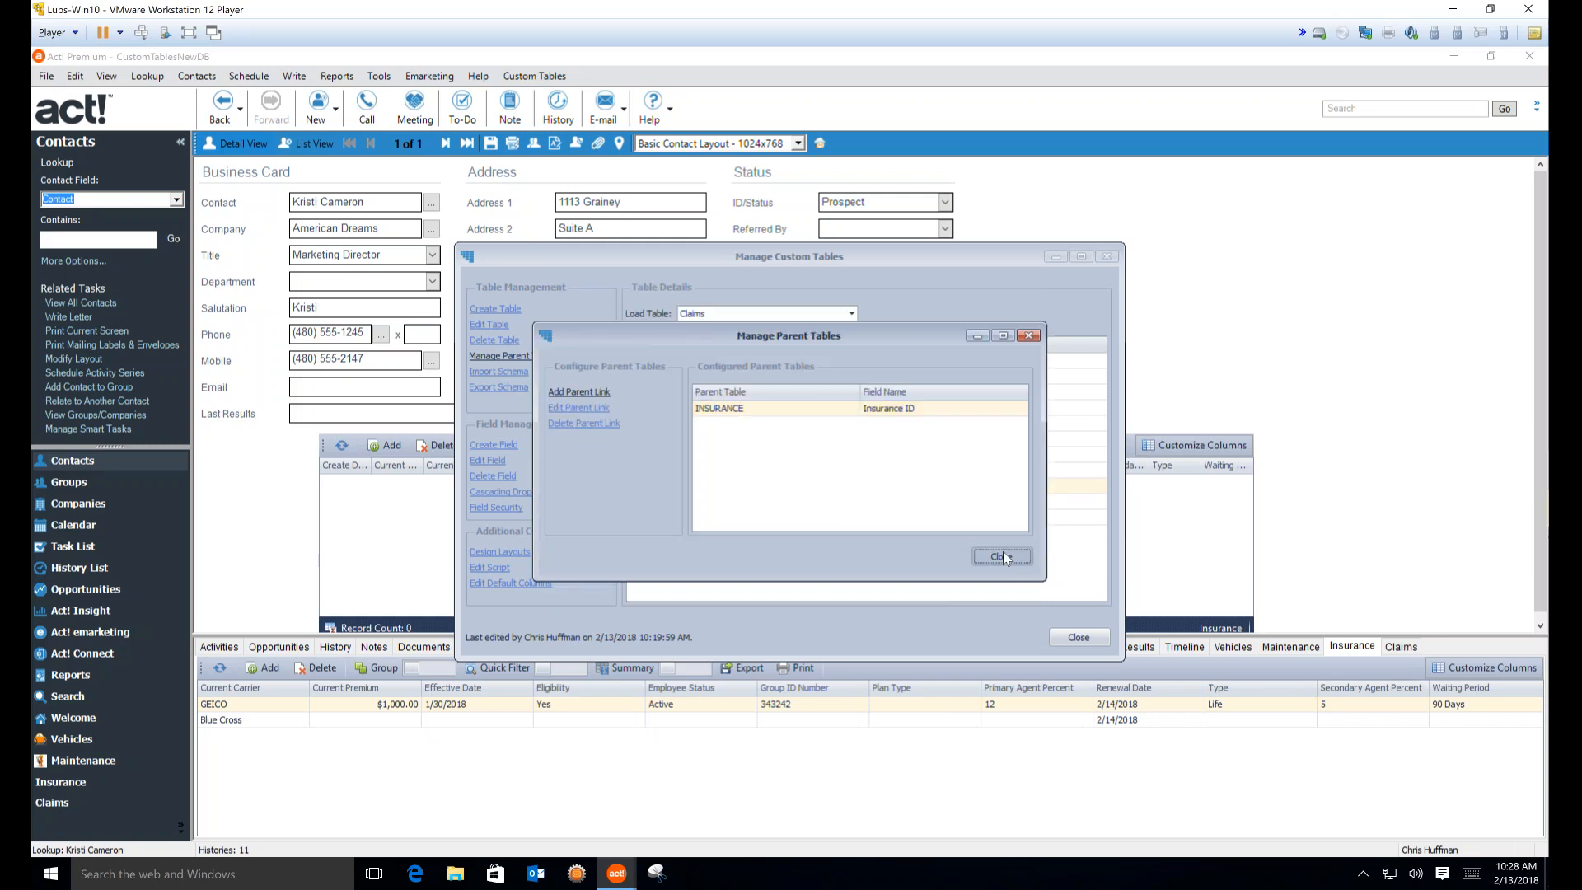
Load the Insurance custom table and bring up its Design Layouts list
click(1000, 556)
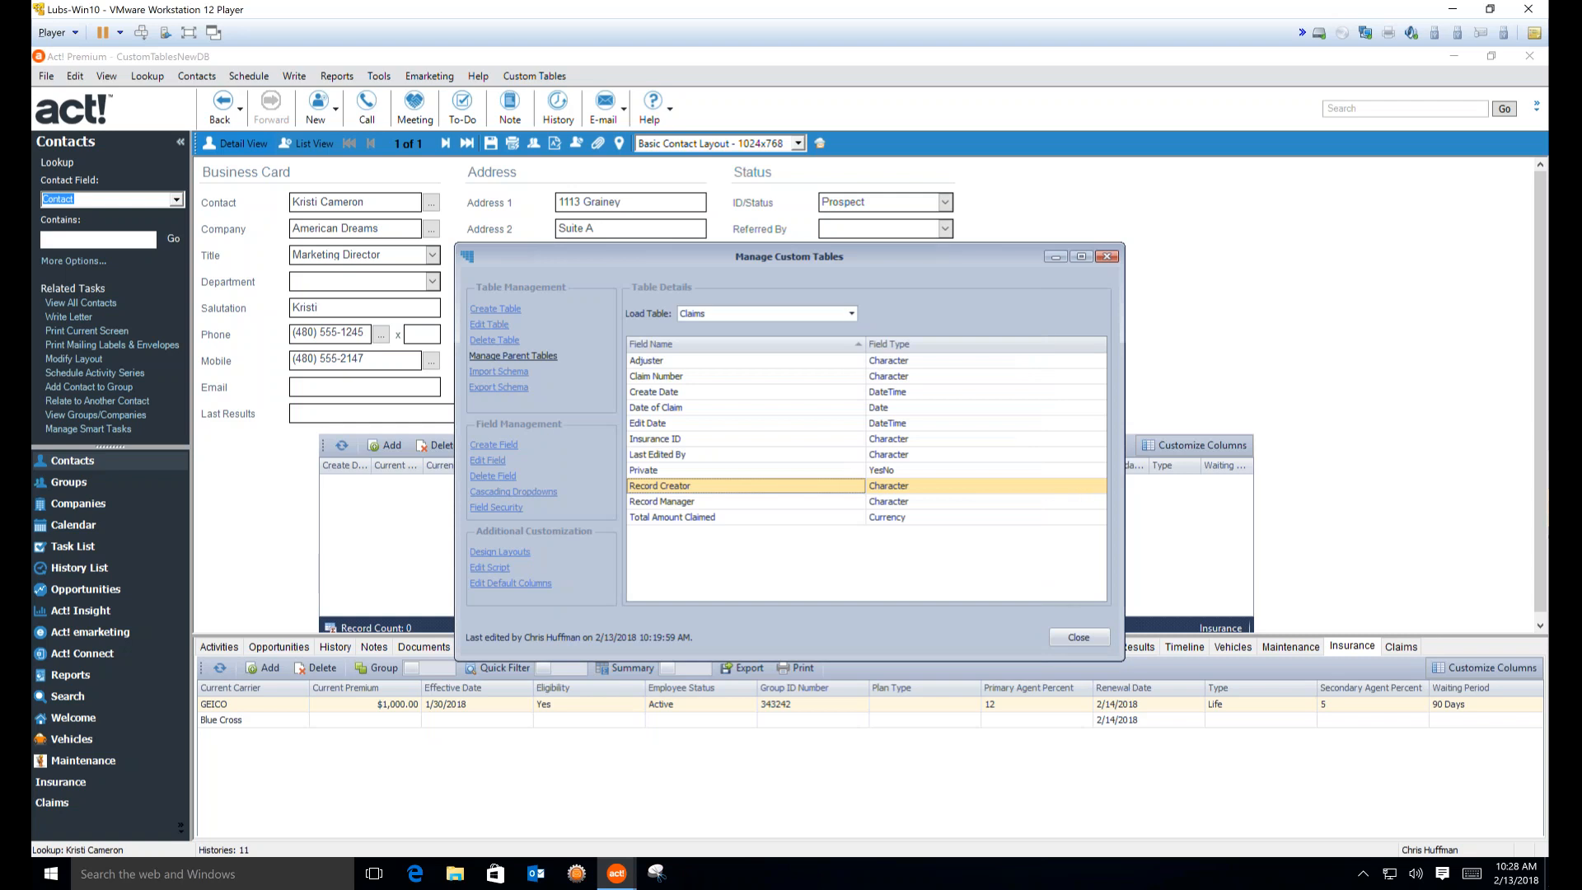
click(852, 313)
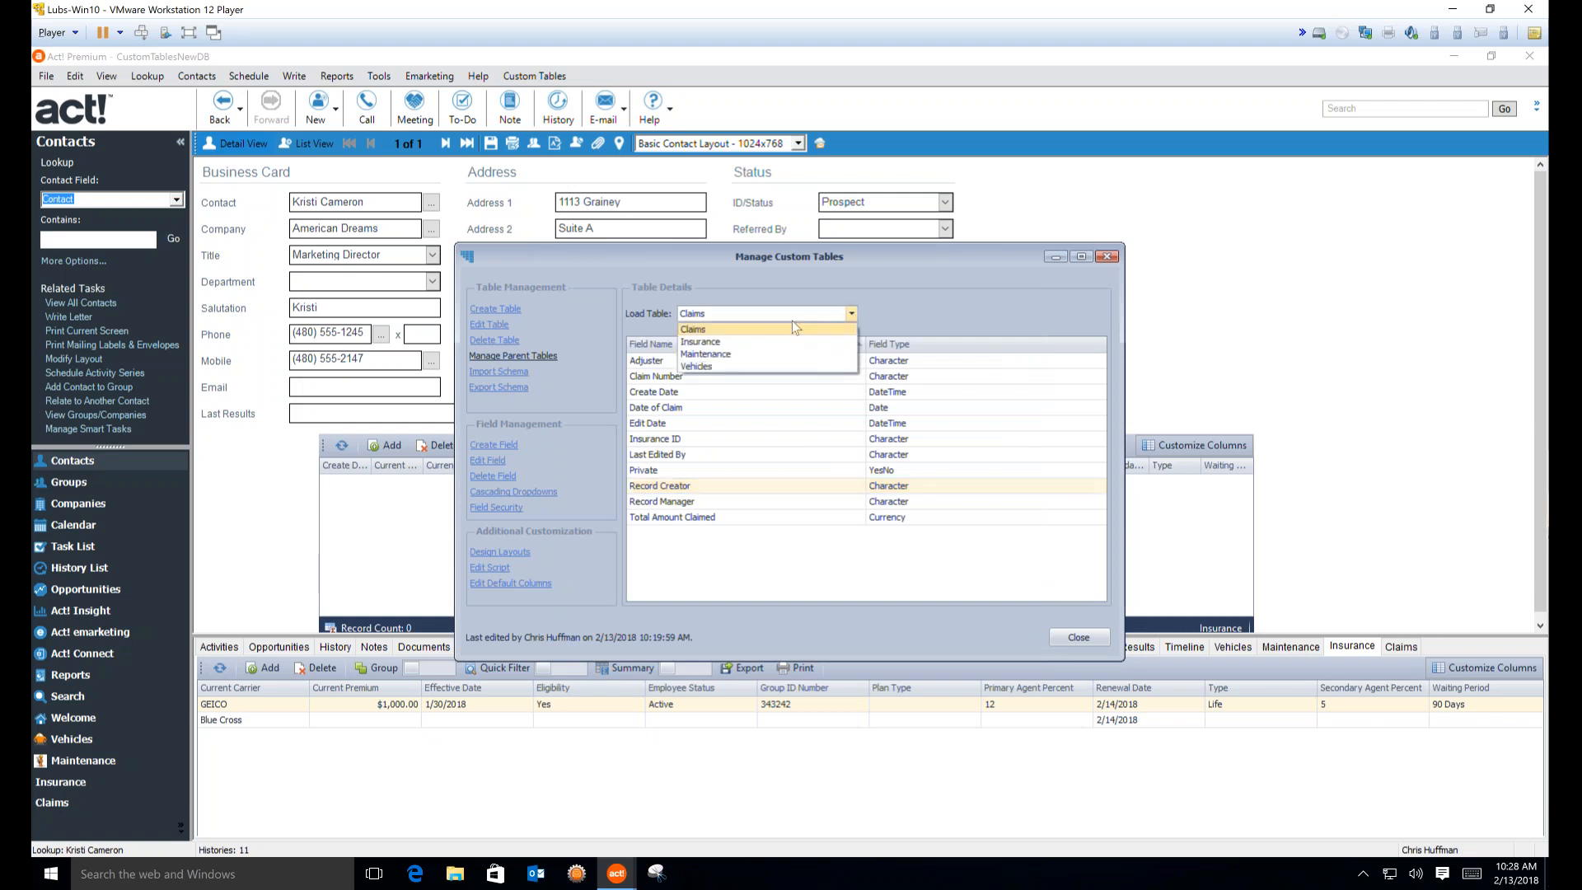
click(735, 339)
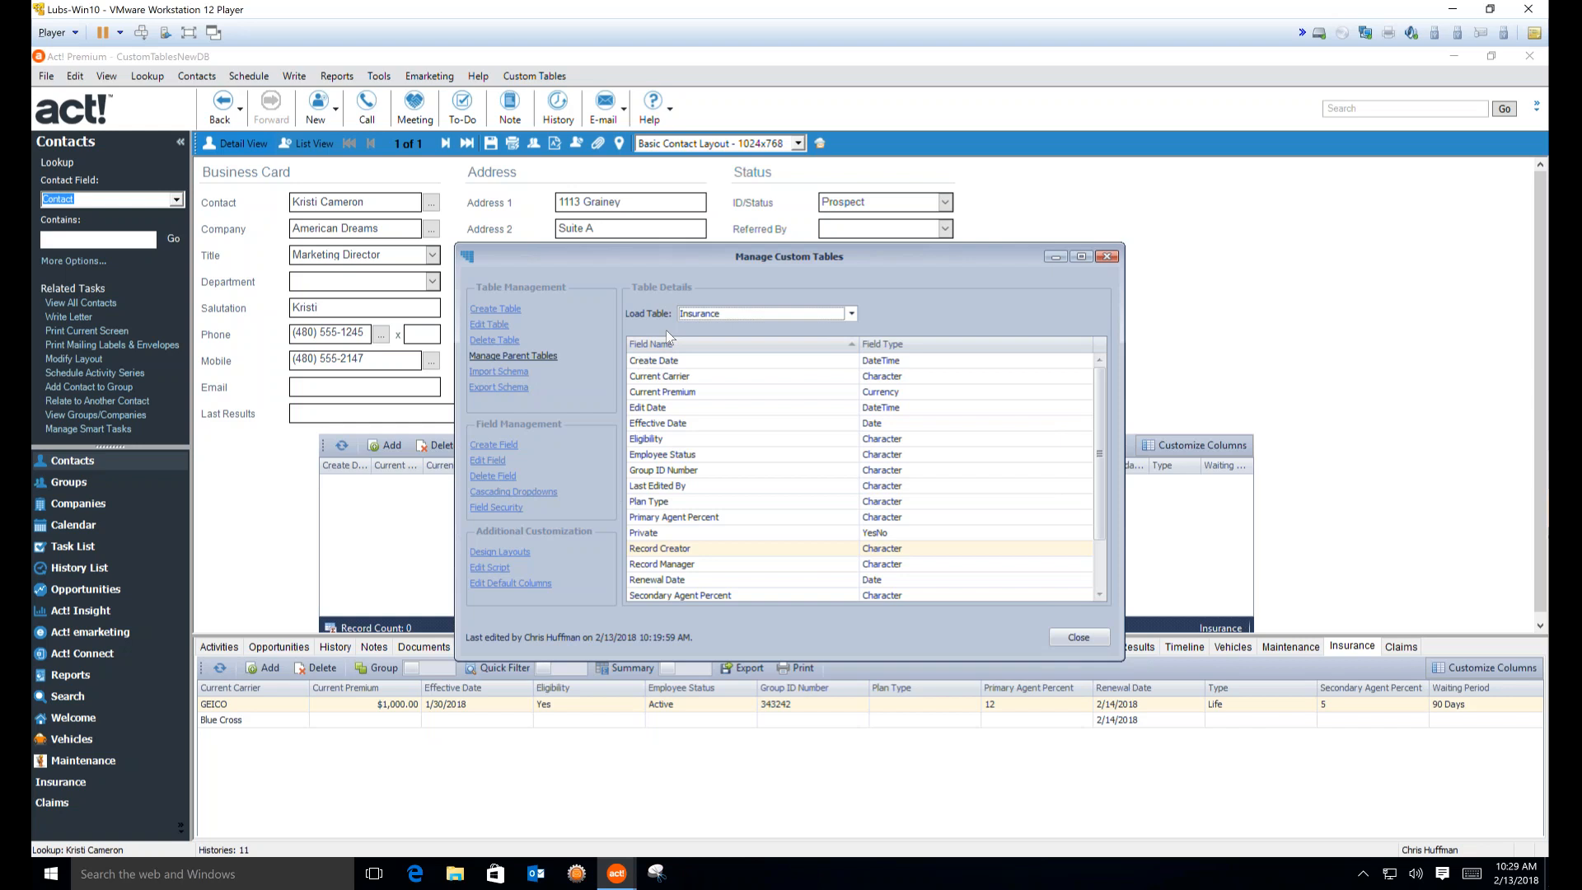
click(500, 552)
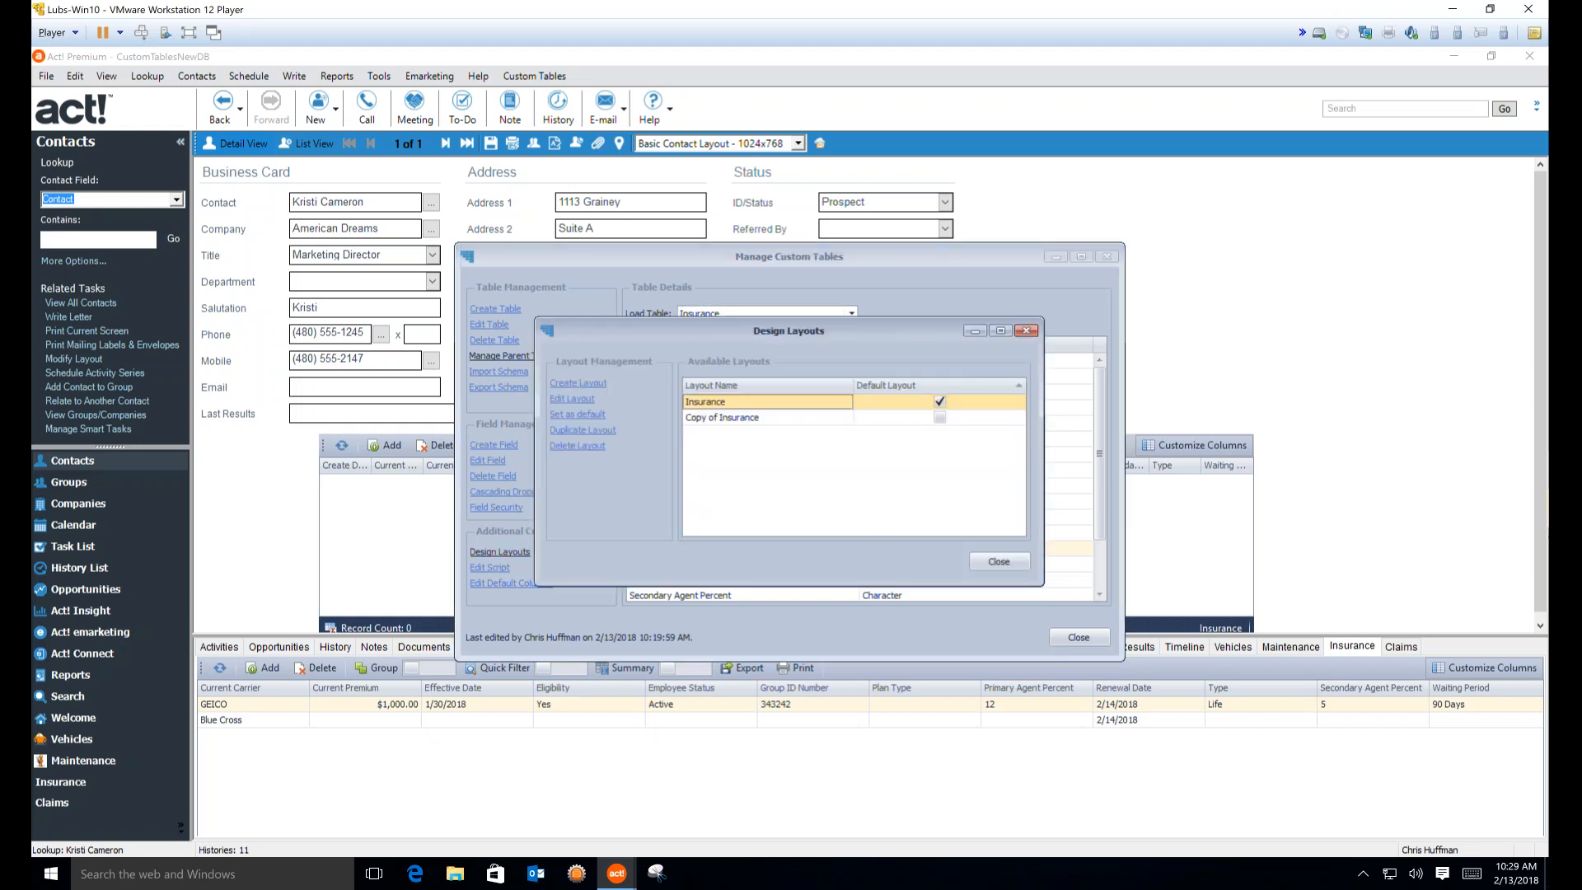
Open the Insurance layout in the designer, arrange the Properties panel, and inspect Claims records
click(569, 400)
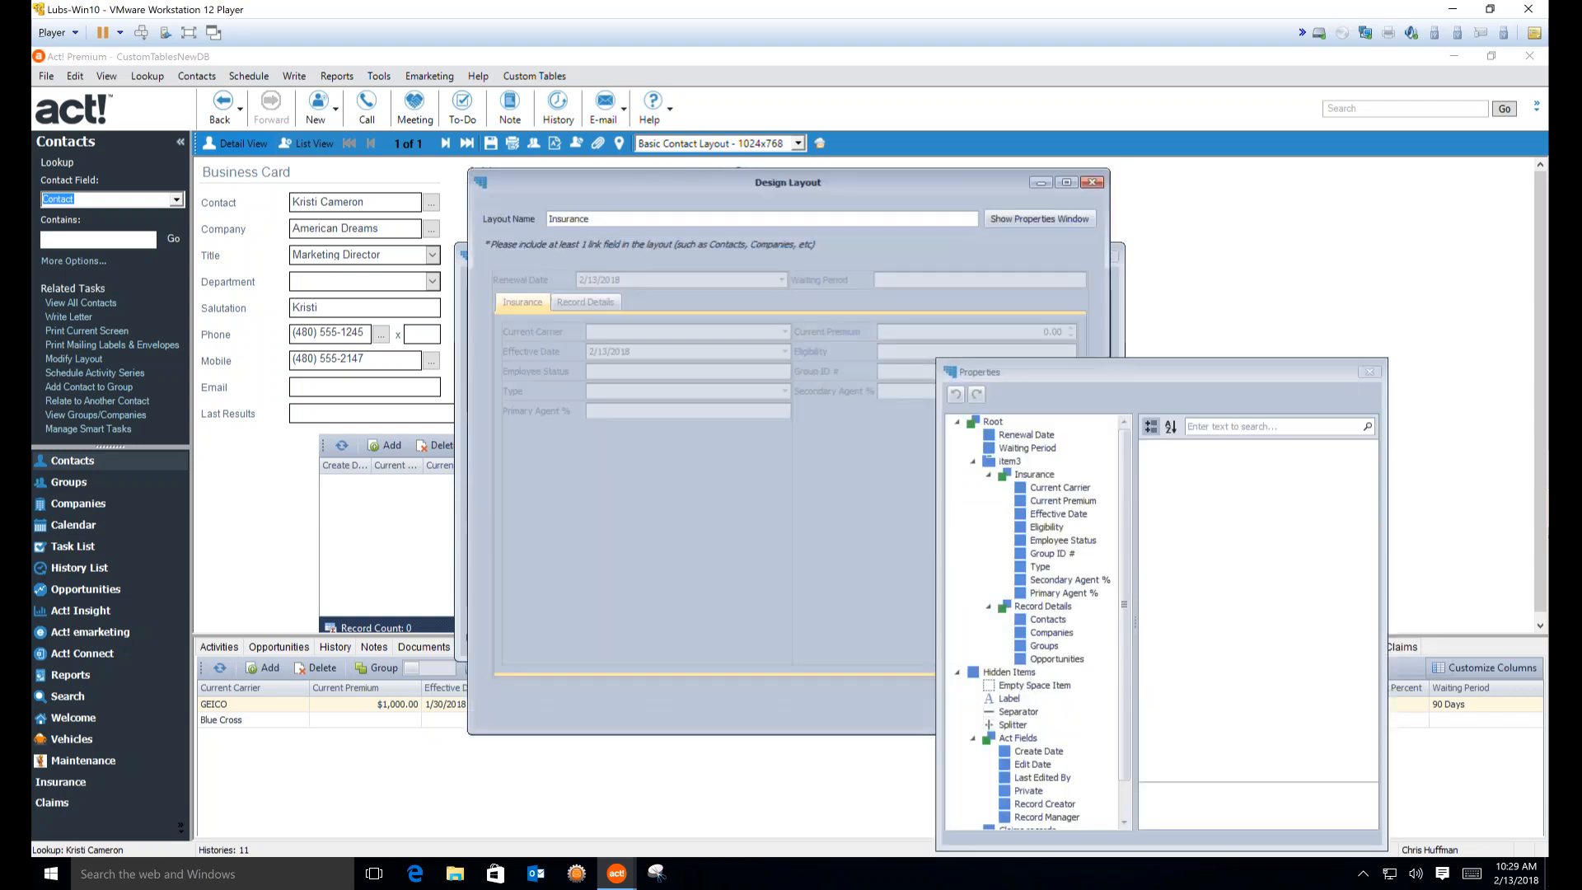
drag(818, 181, 567, 140)
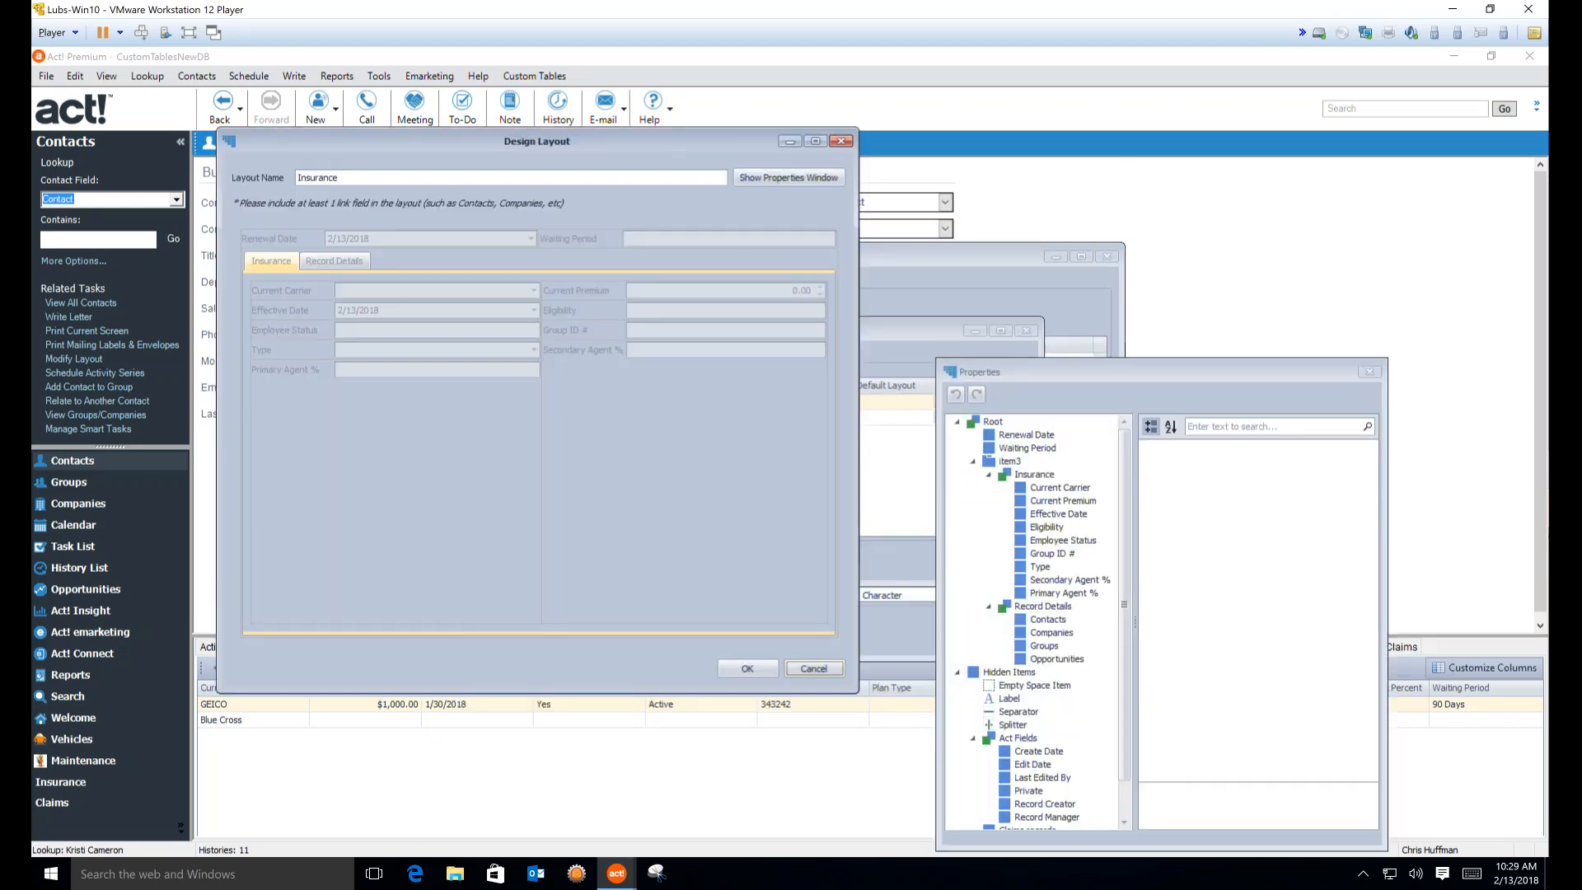
drag(1101, 369, 1187, 98)
drag(1220, 575, 1228, 728)
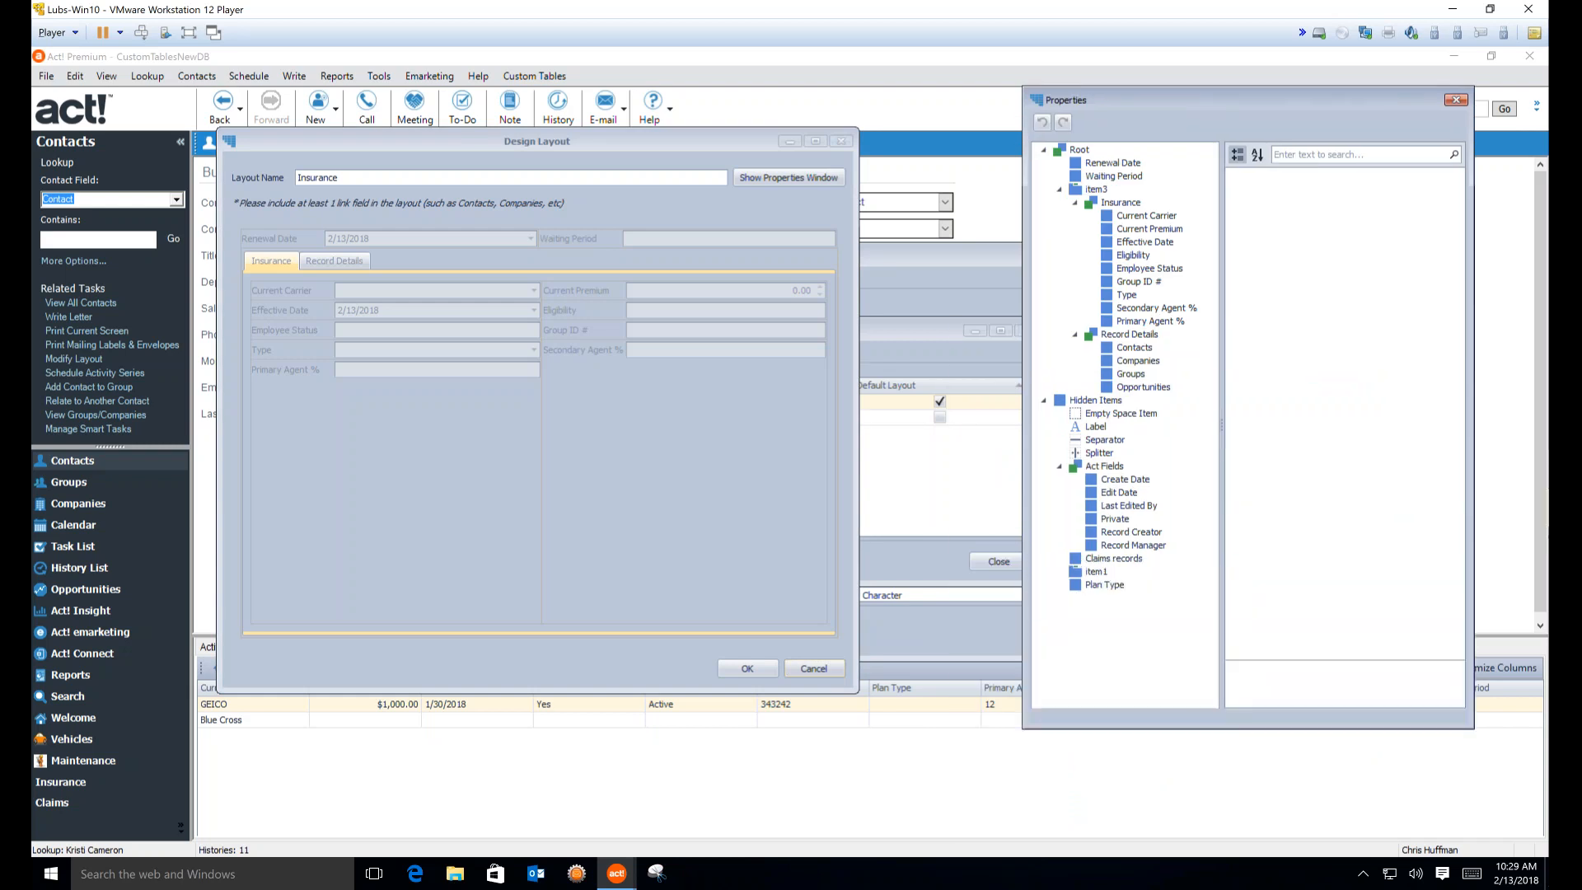
click(1120, 559)
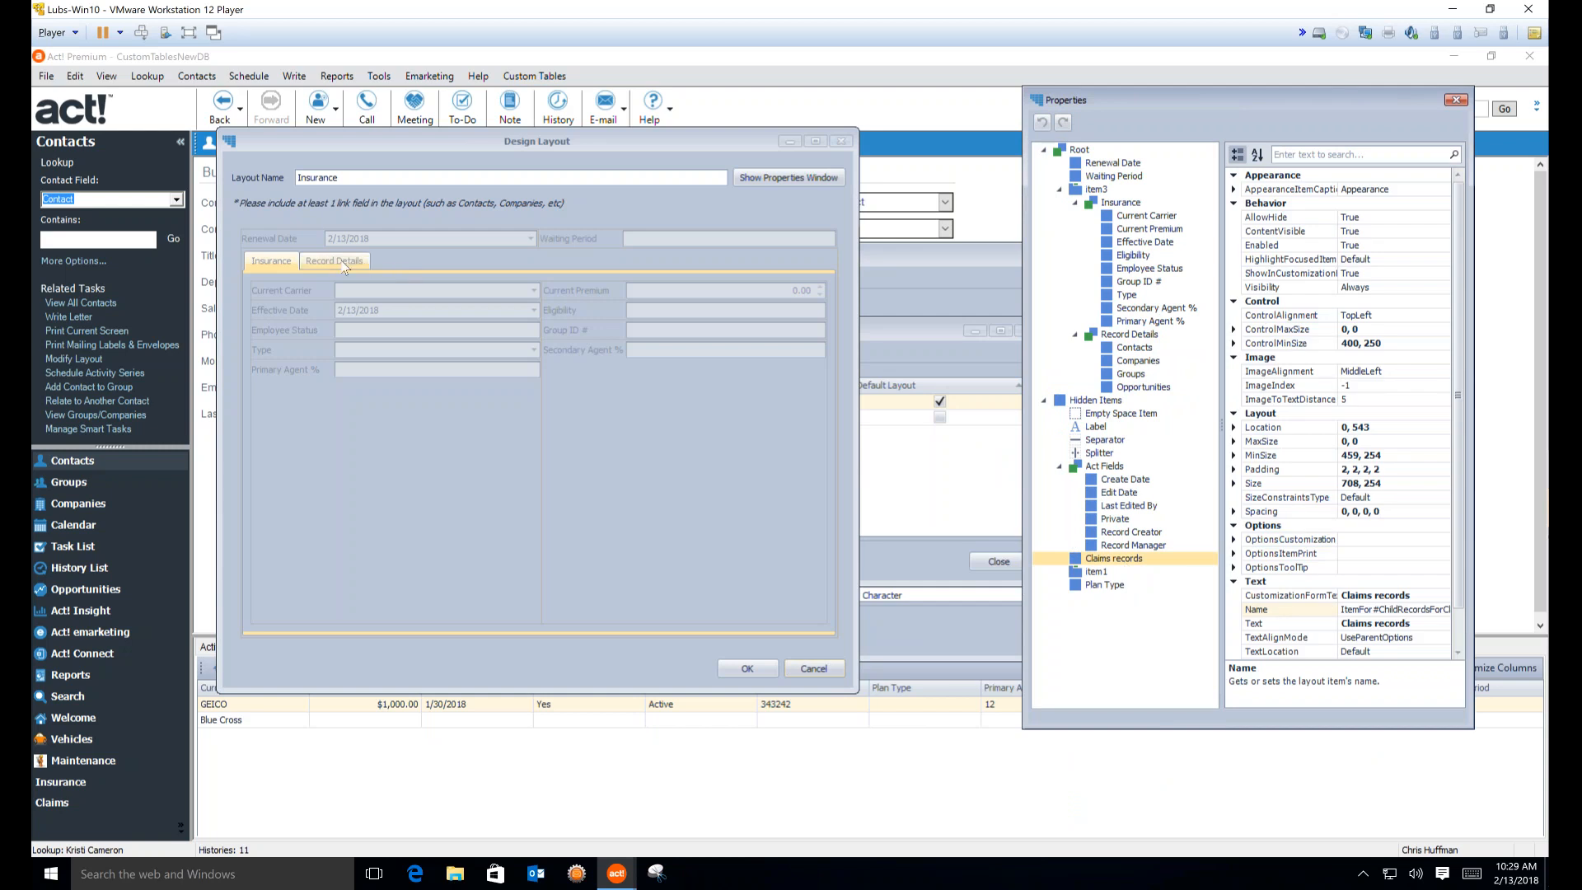
Add a new empty tab to the layout's tab group beside Record Details
click(308, 265)
right_click(308, 265)
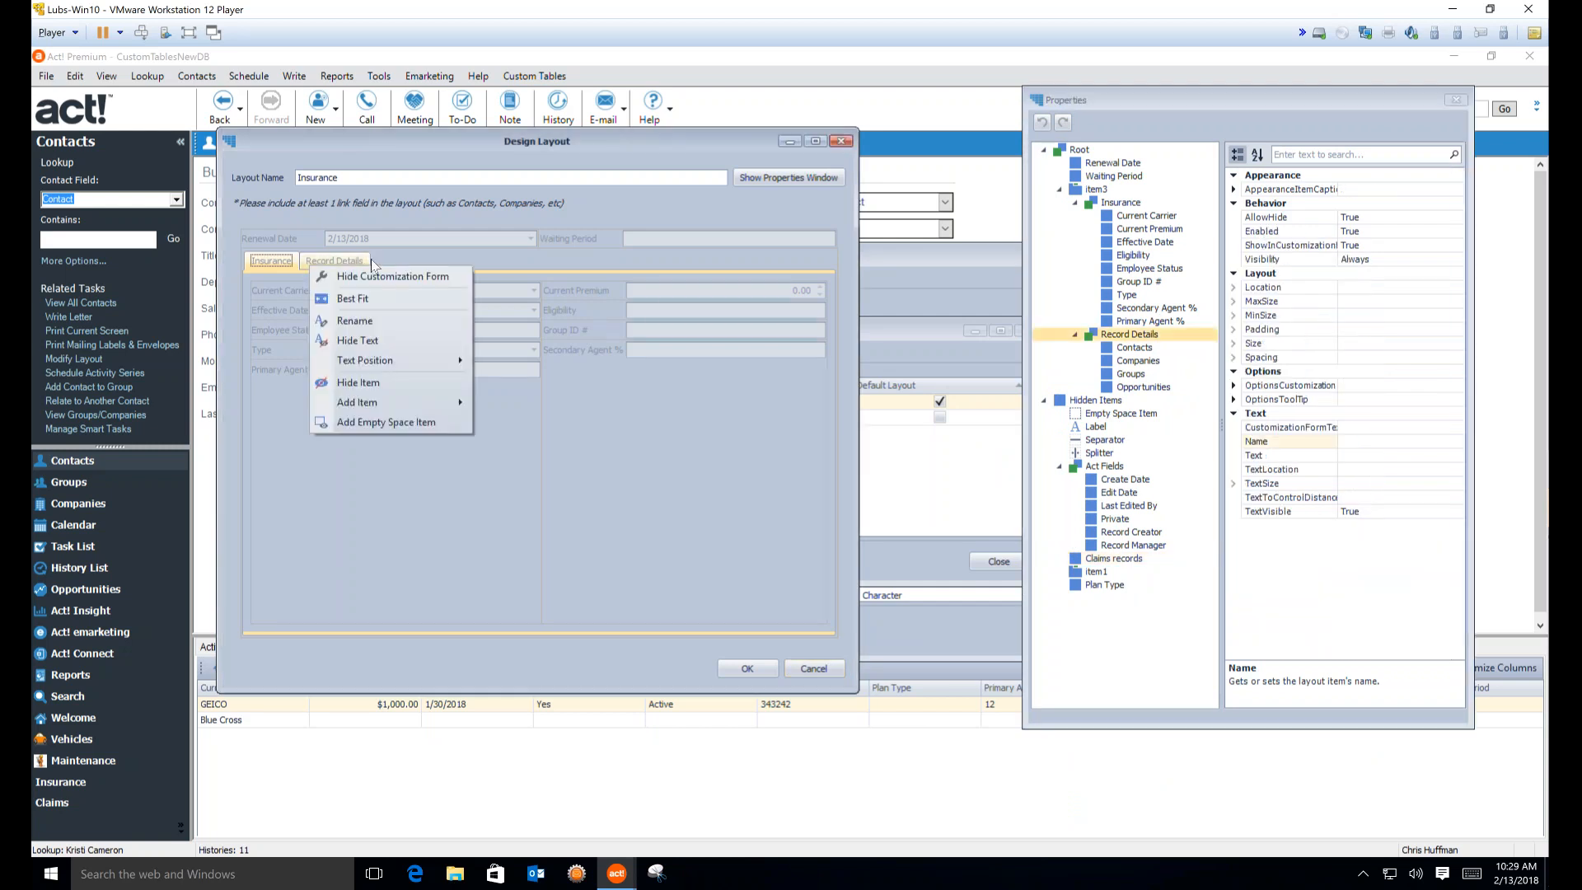
right_click(374, 264)
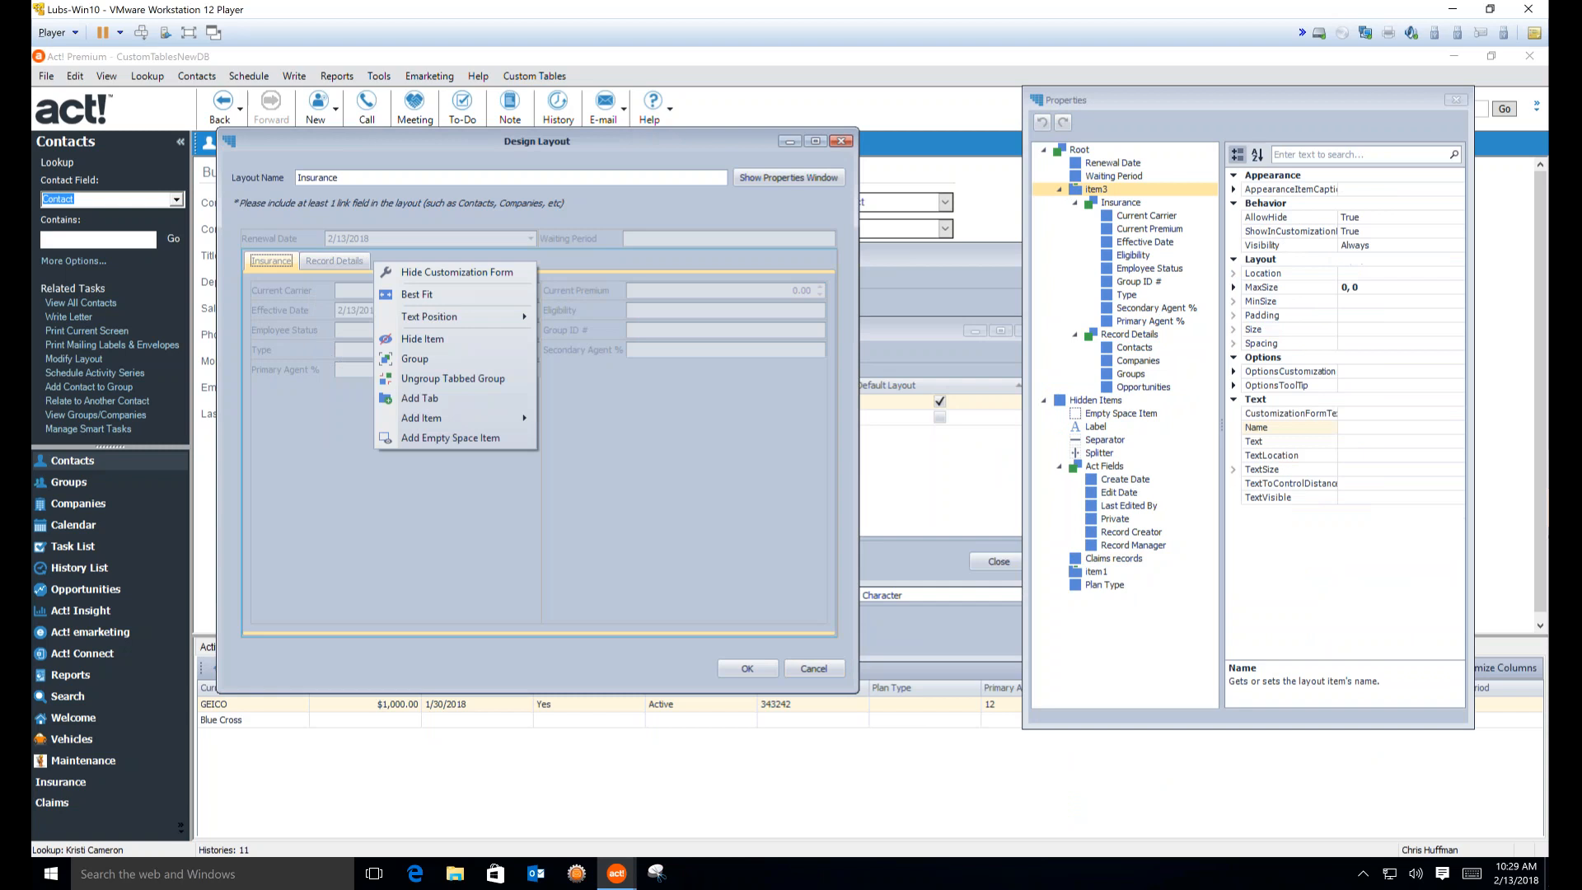
click(419, 398)
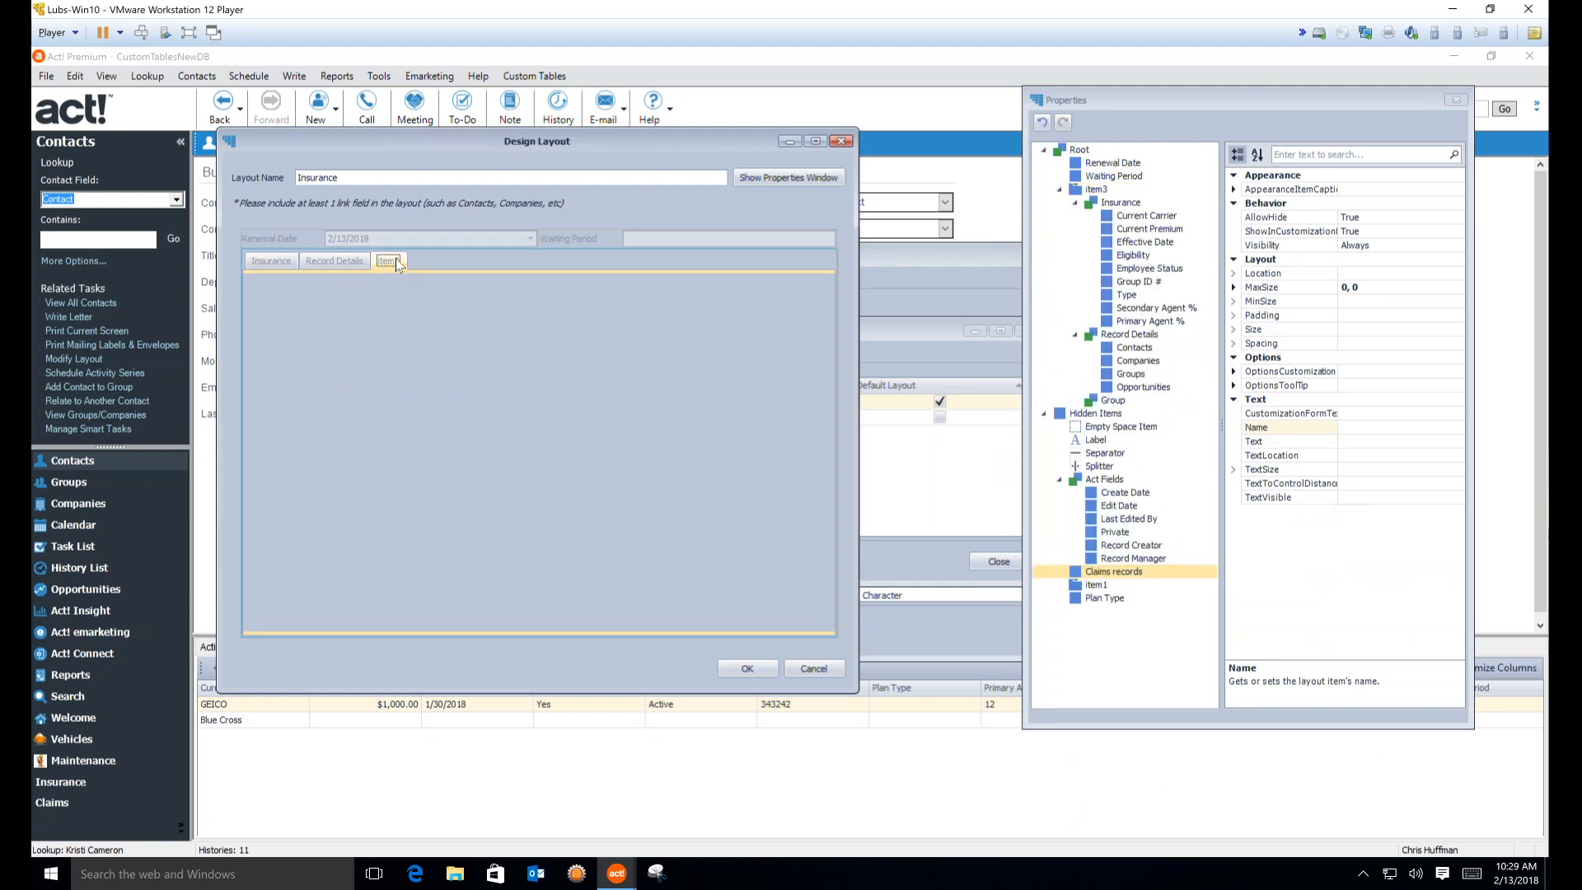
Rename the new tab to Claims and move it before Record Details
right_click(398, 263)
click(457, 318)
text(Claims)
click(503, 306)
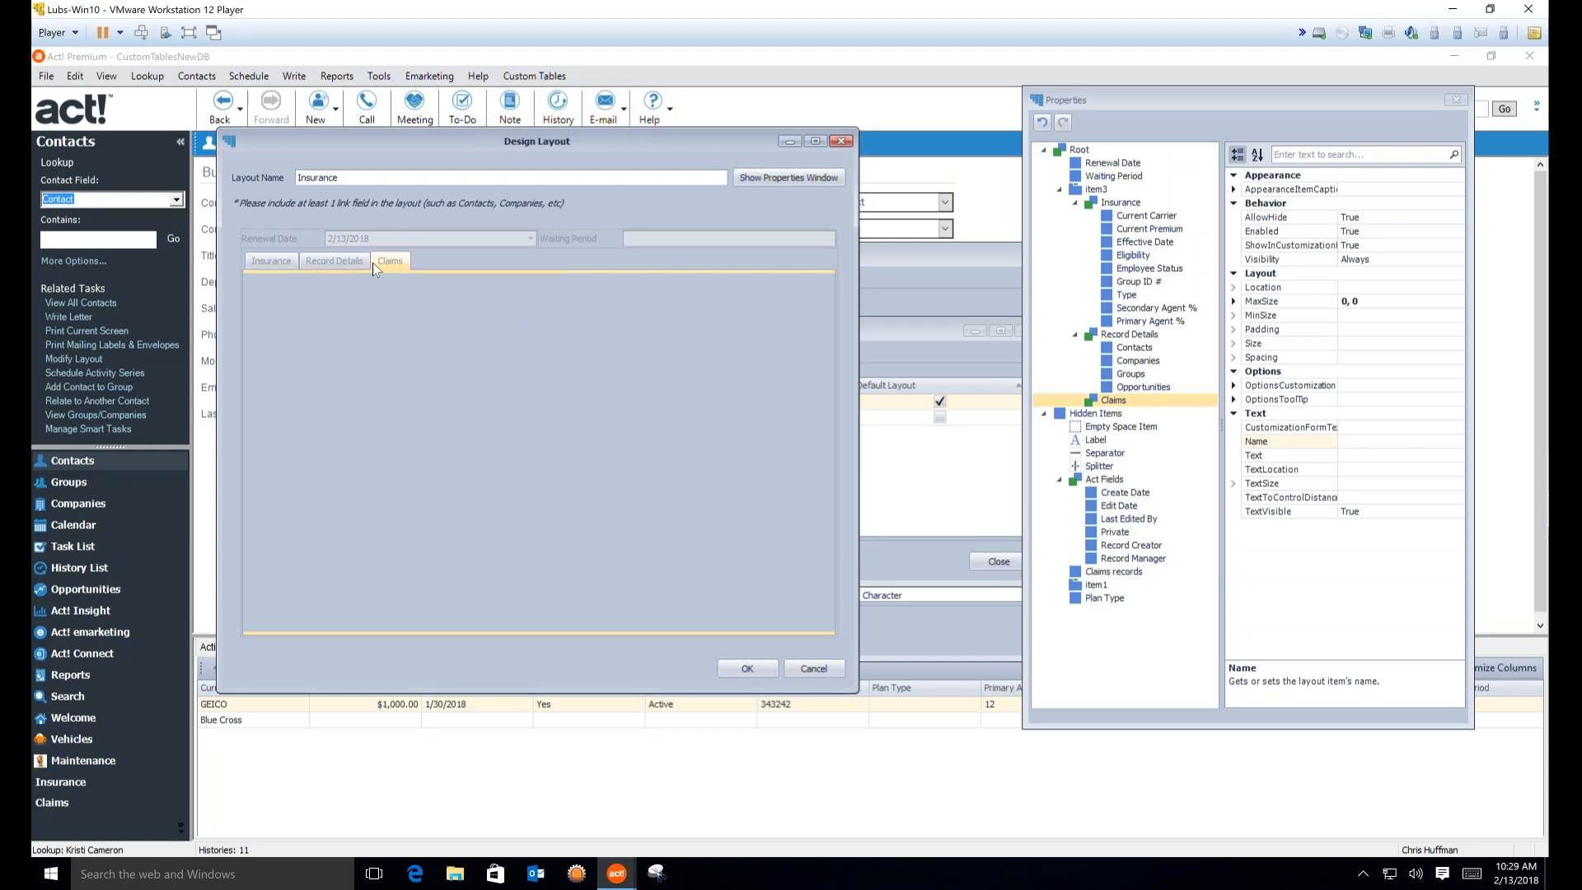
drag(387, 261, 327, 265)
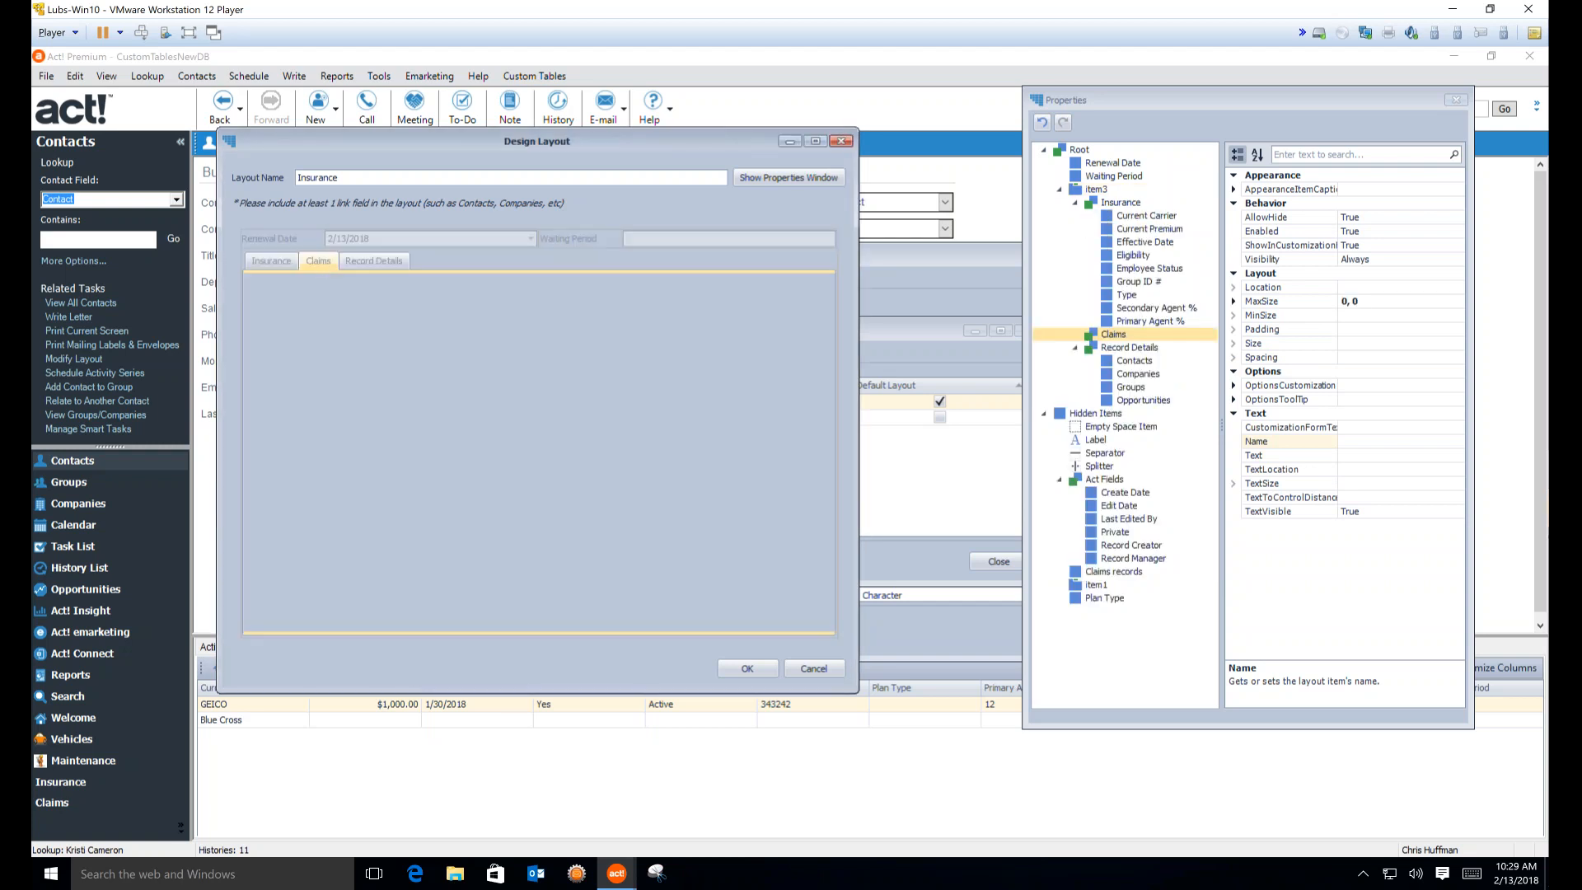
Place the Claims records grid in the Claims tab, hide its label text, and save the layout
drag(1128, 579, 665, 483)
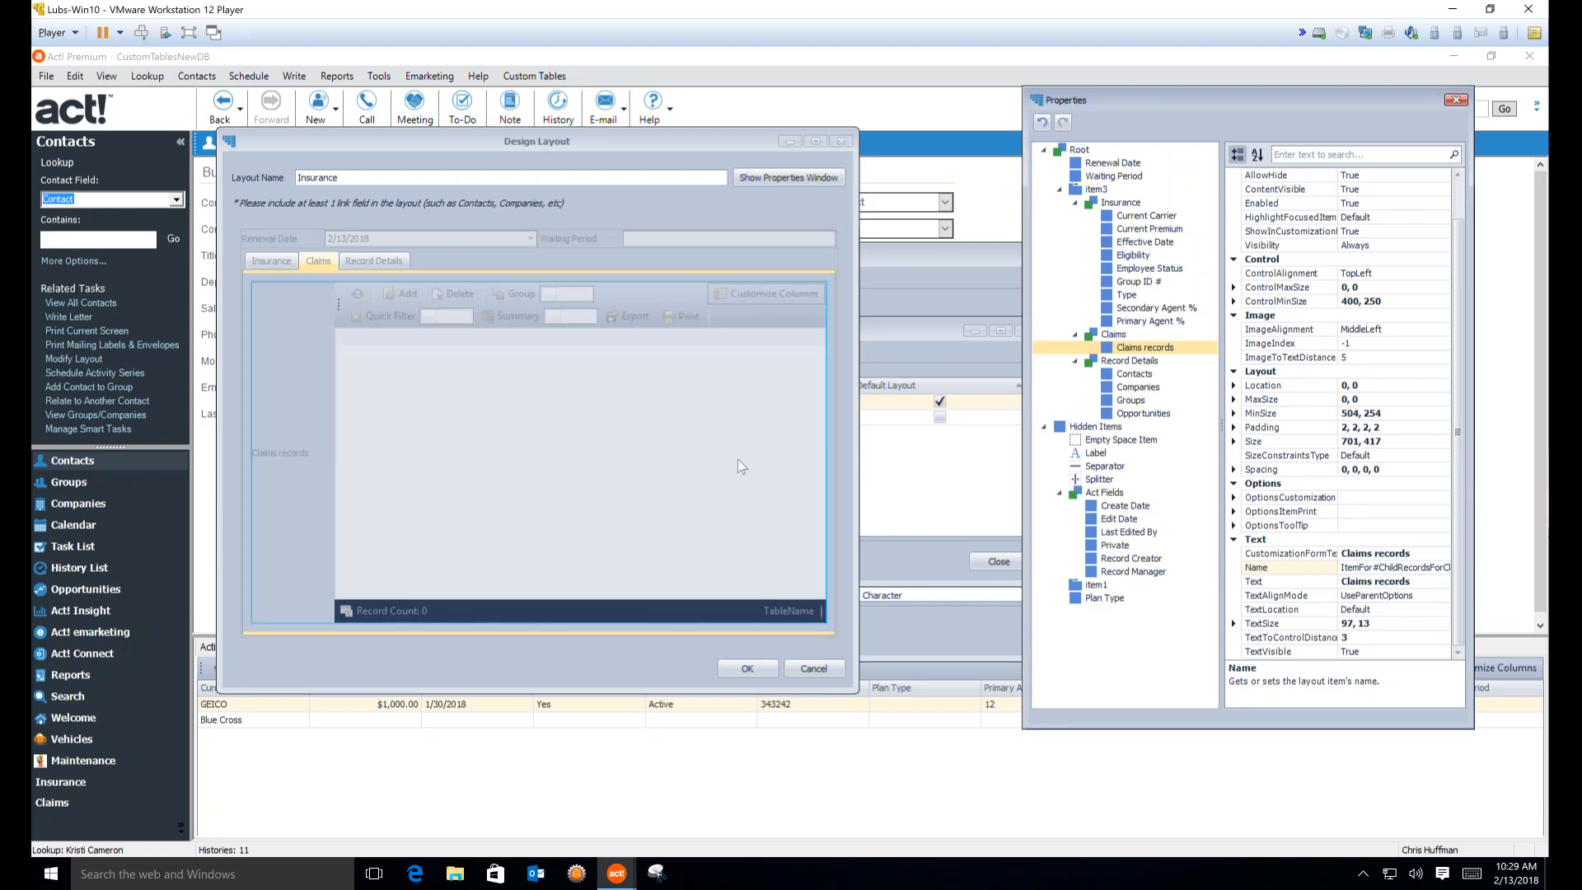
click(298, 453)
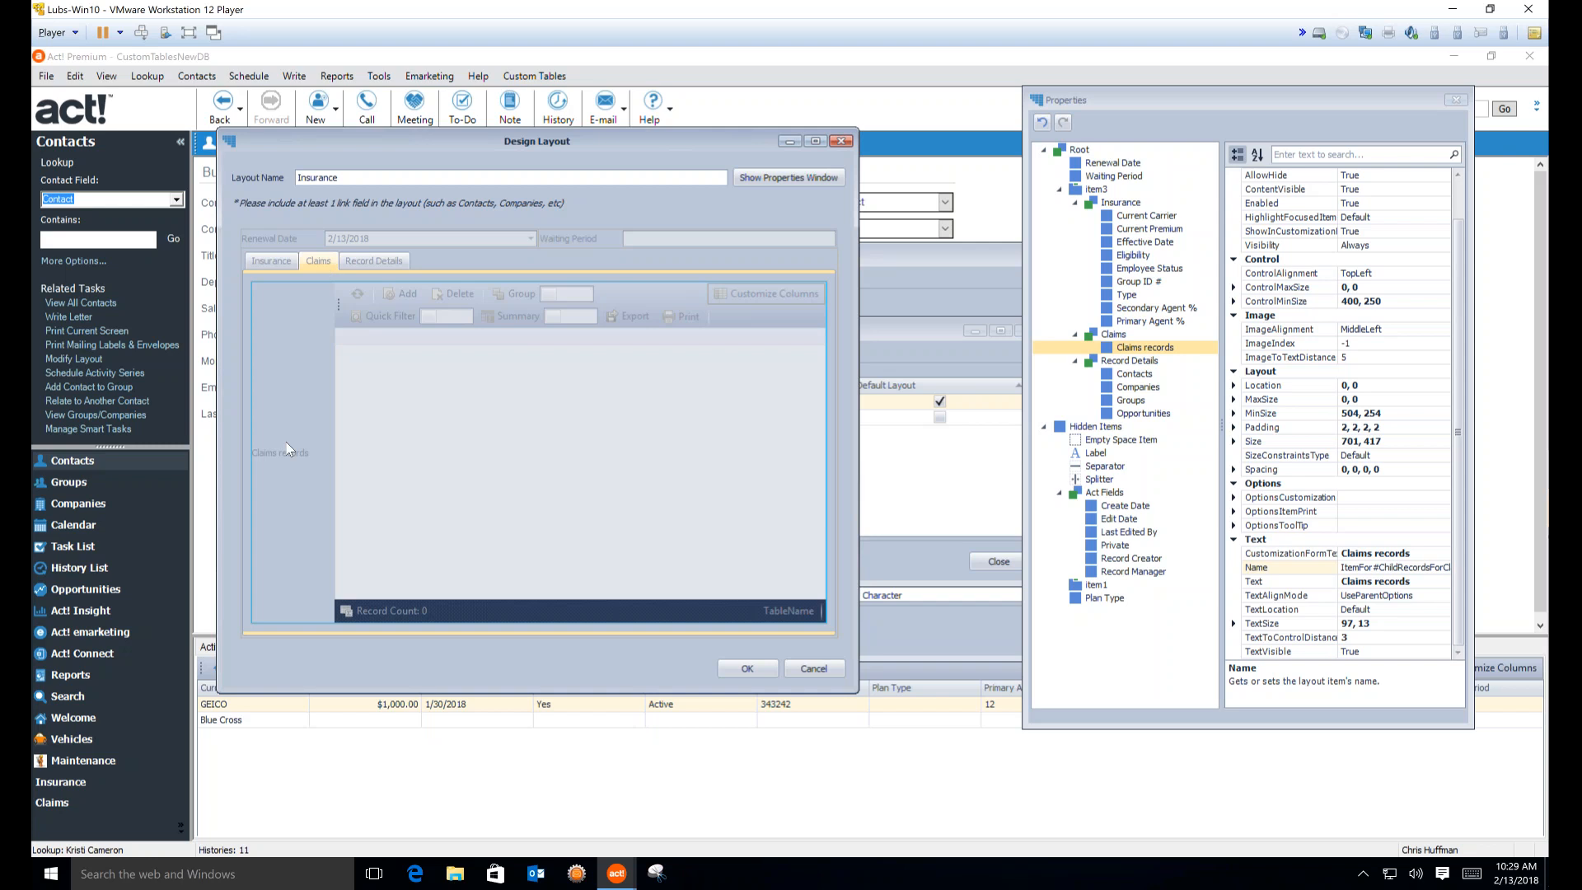
right_click(285, 451)
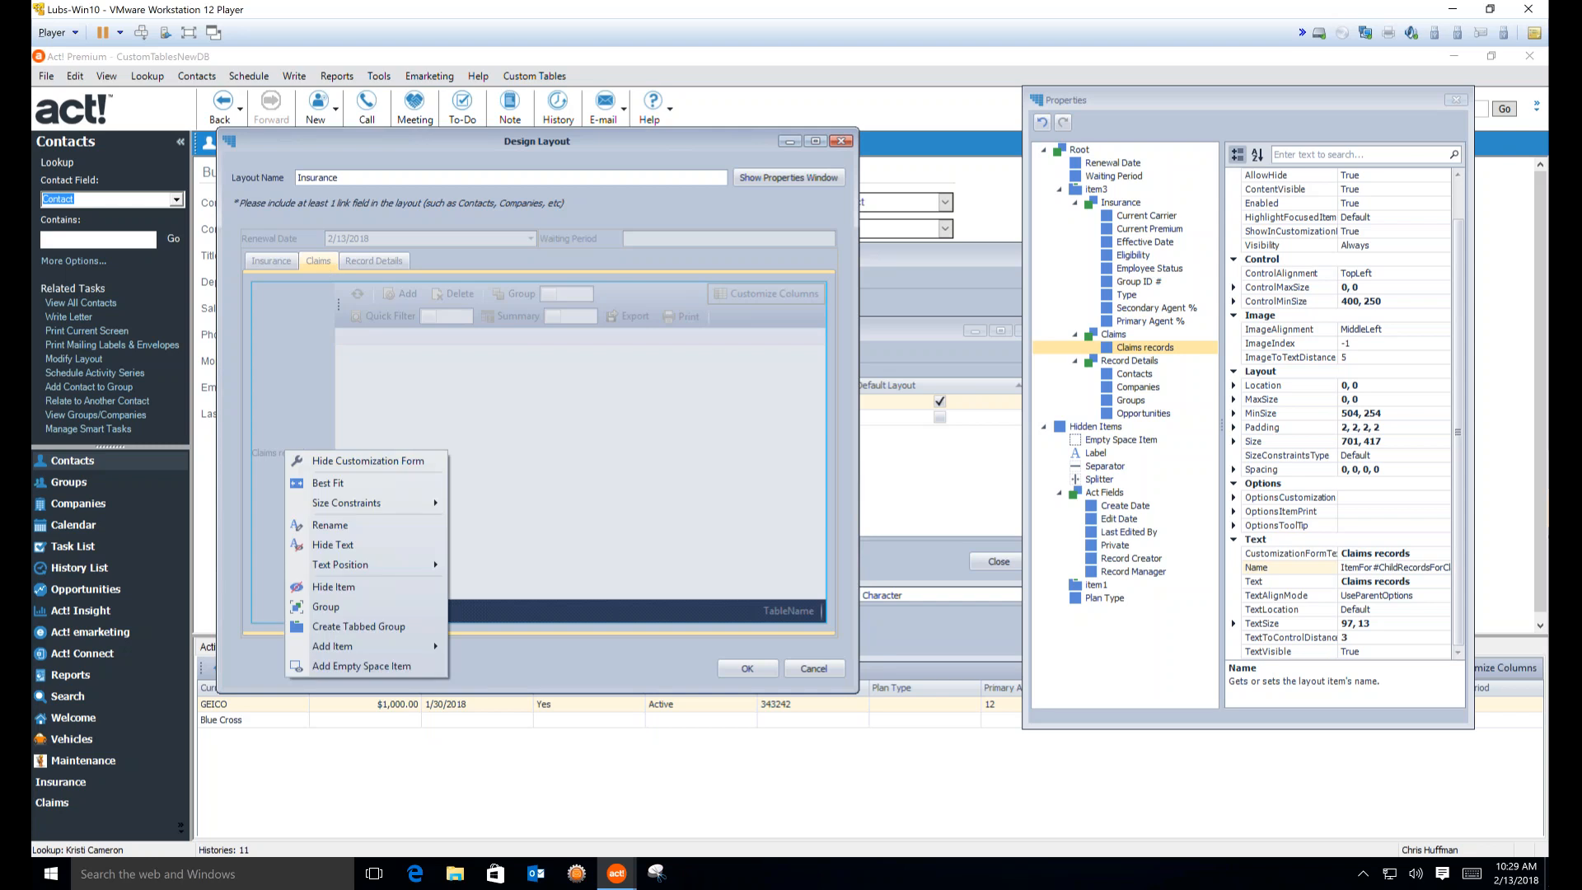
click(332, 546)
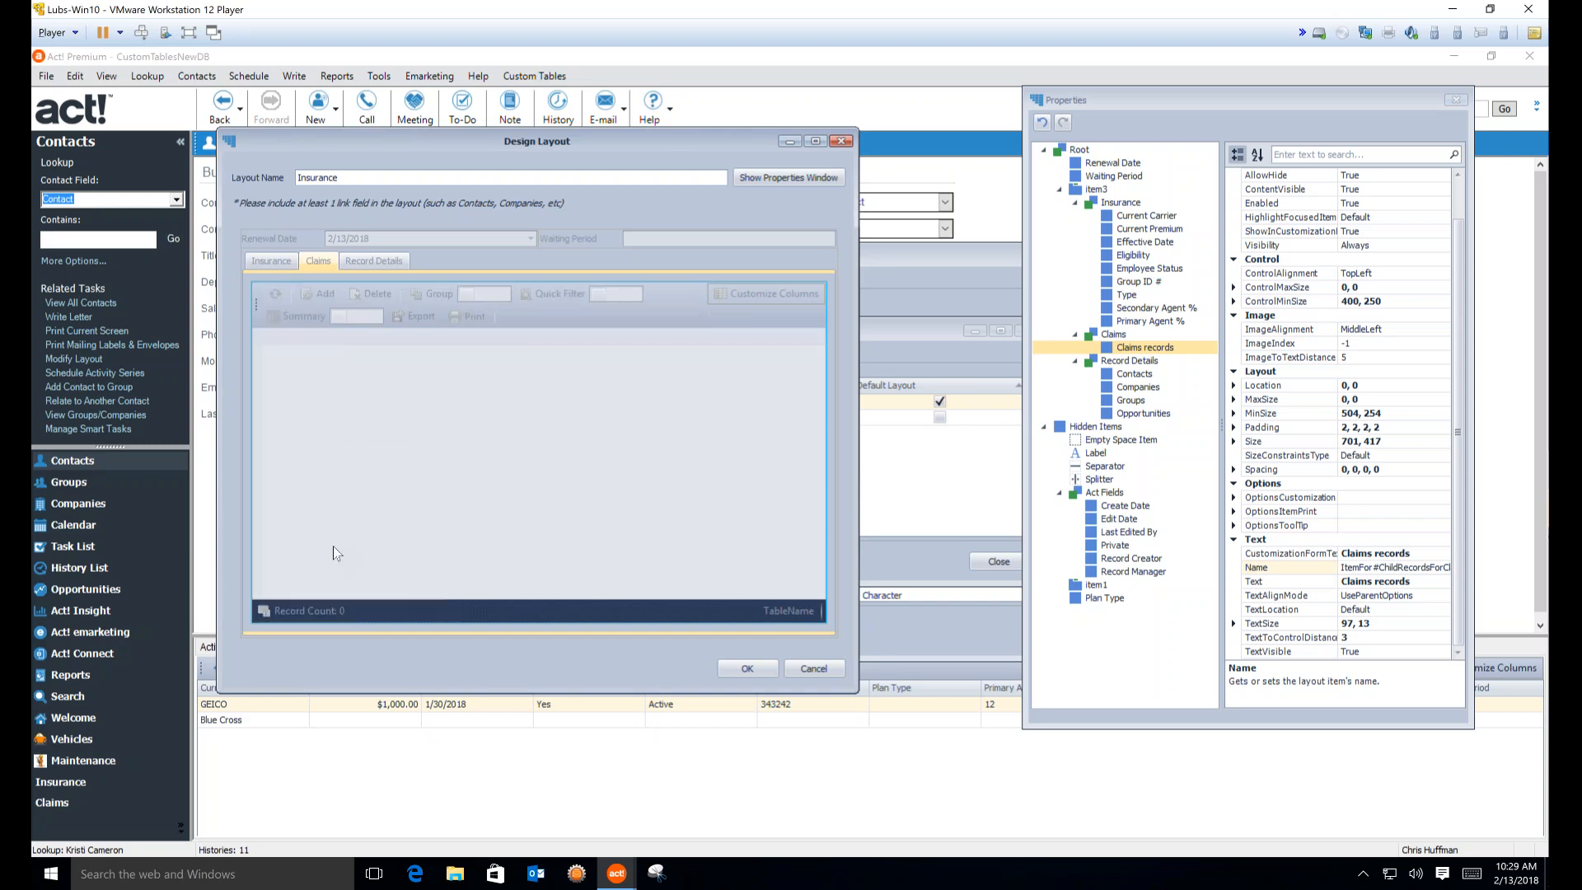
click(757, 666)
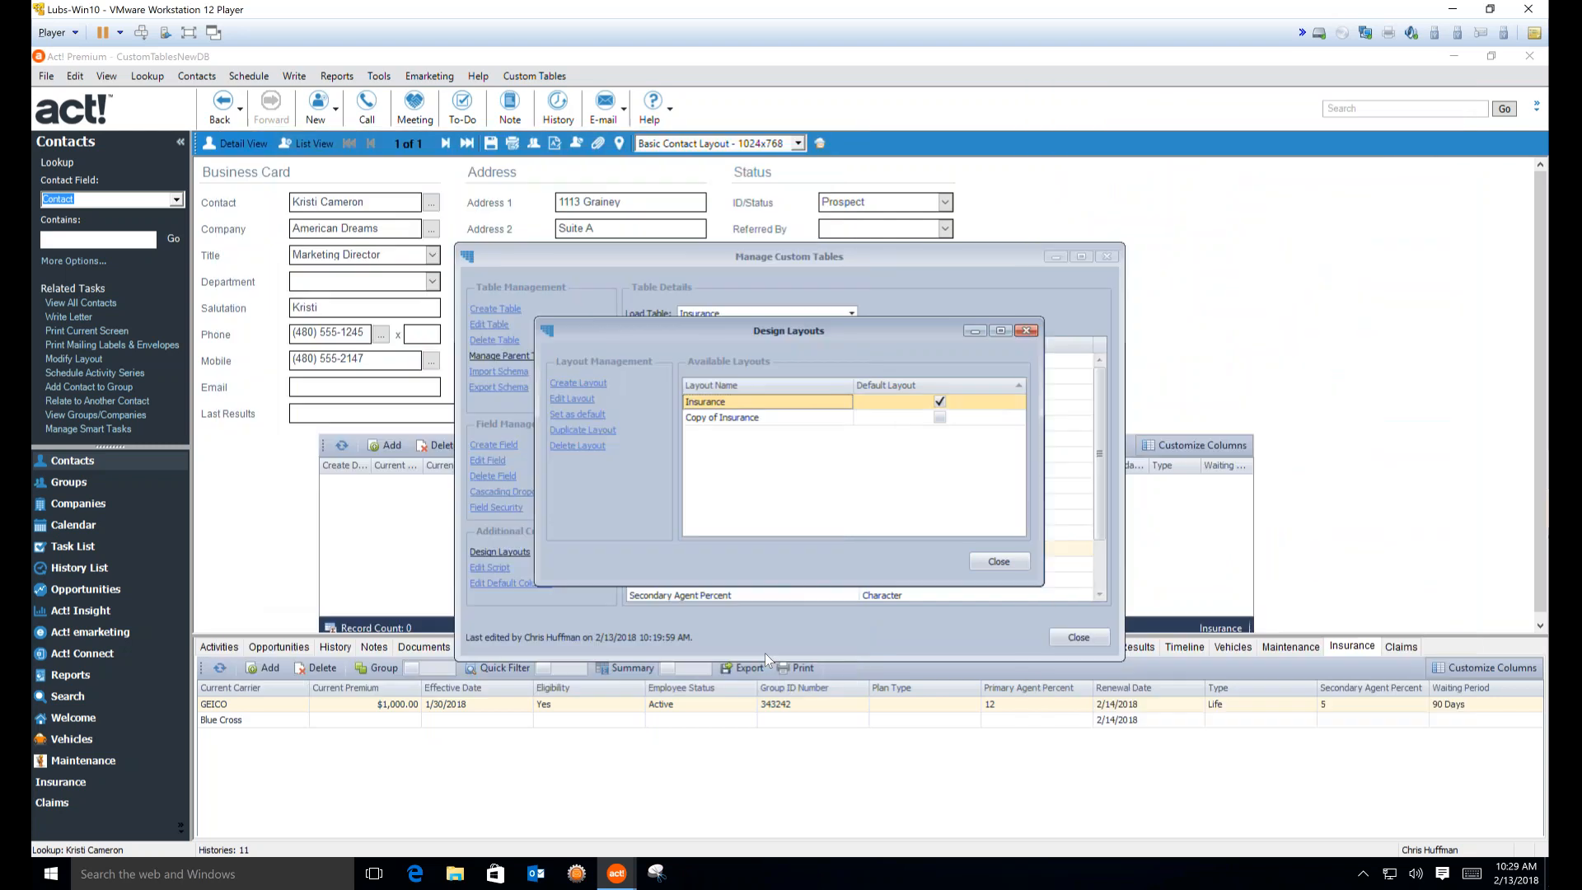
Replace Copy of Insurance with a fresh duplicate of Insurance, then close the layout and table managers
click(748, 420)
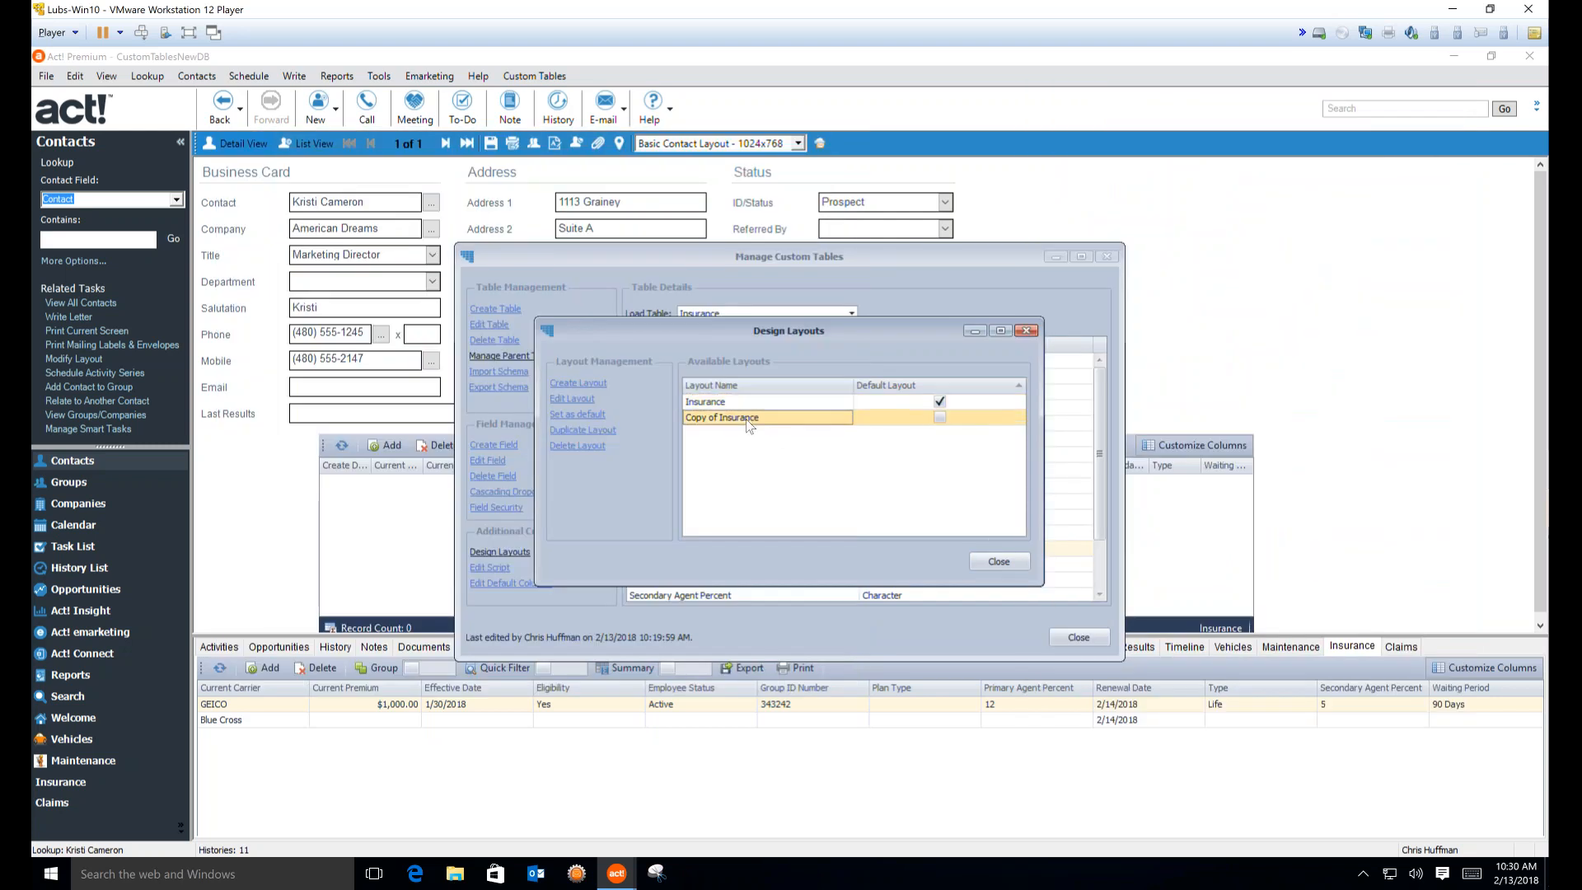
click(578, 445)
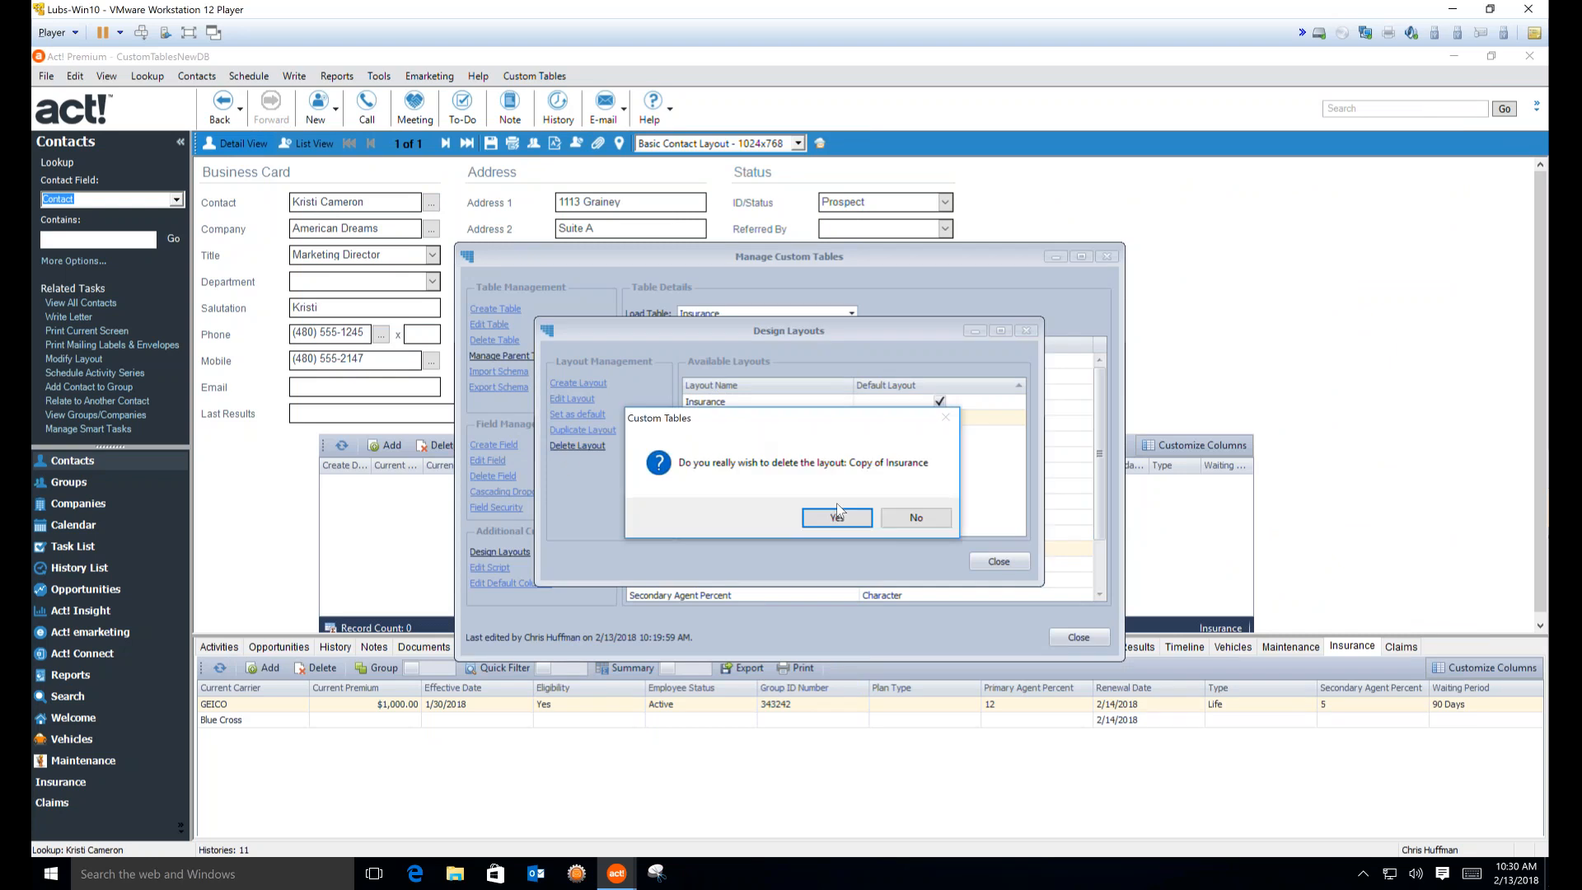
click(849, 516)
click(596, 427)
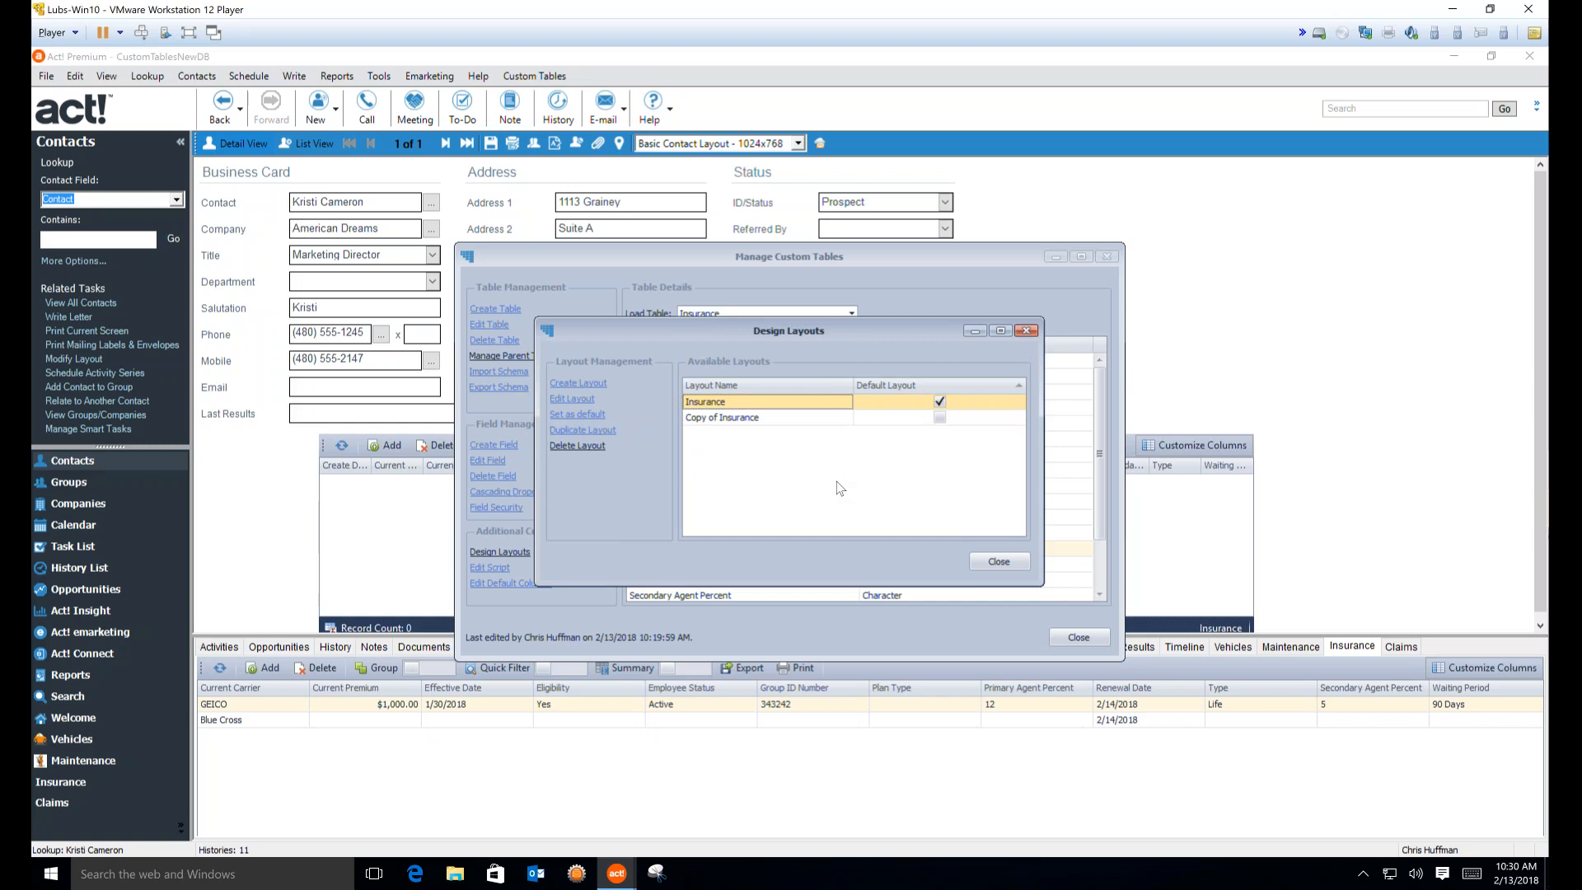
click(991, 561)
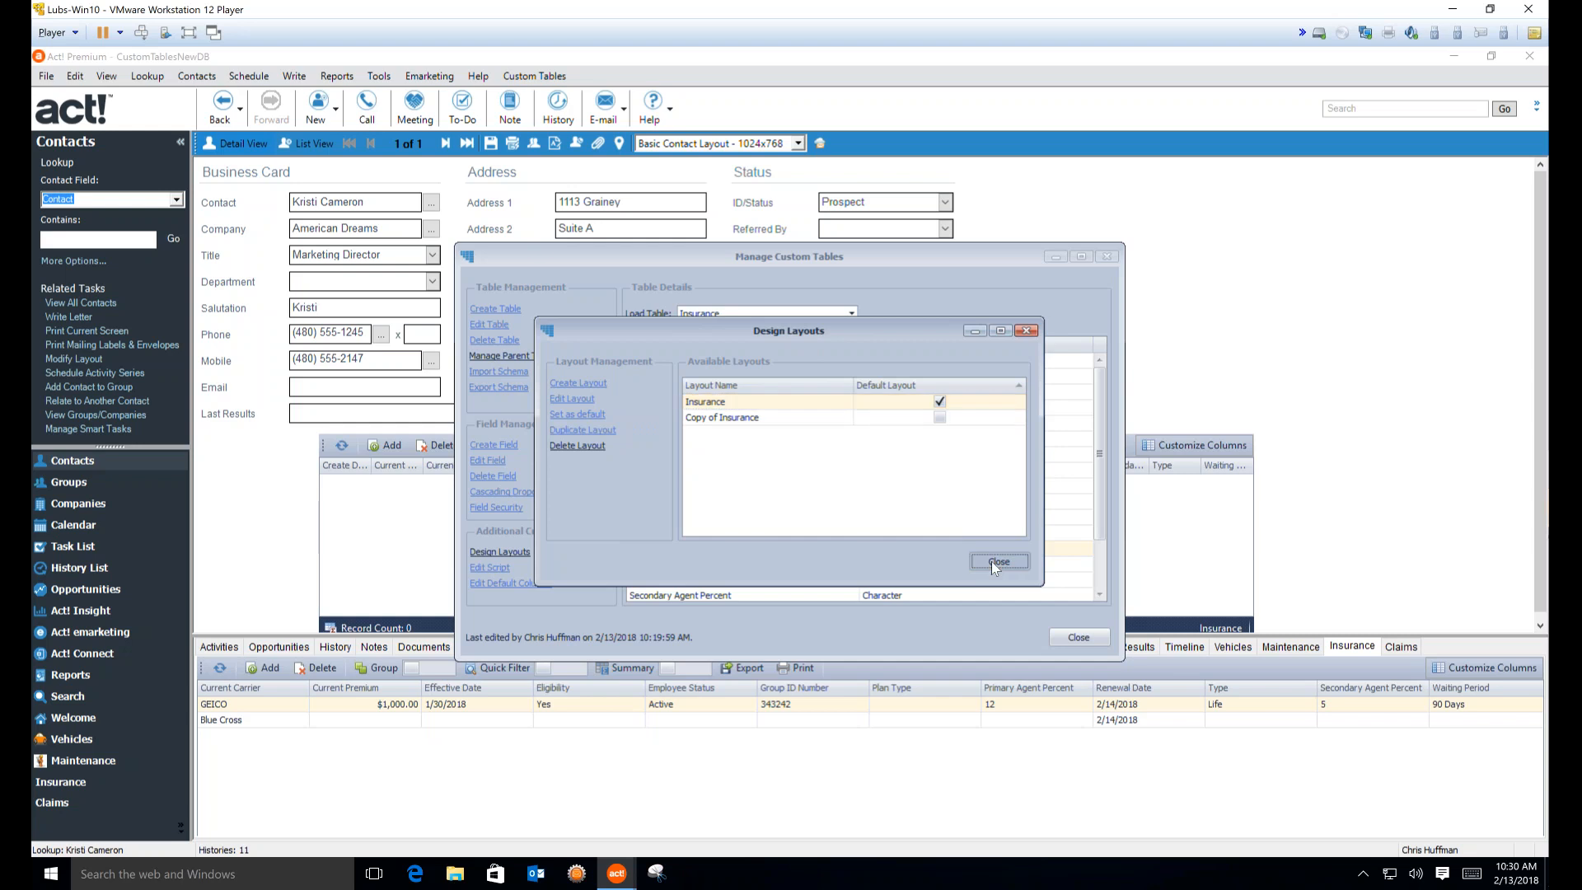
click(1064, 639)
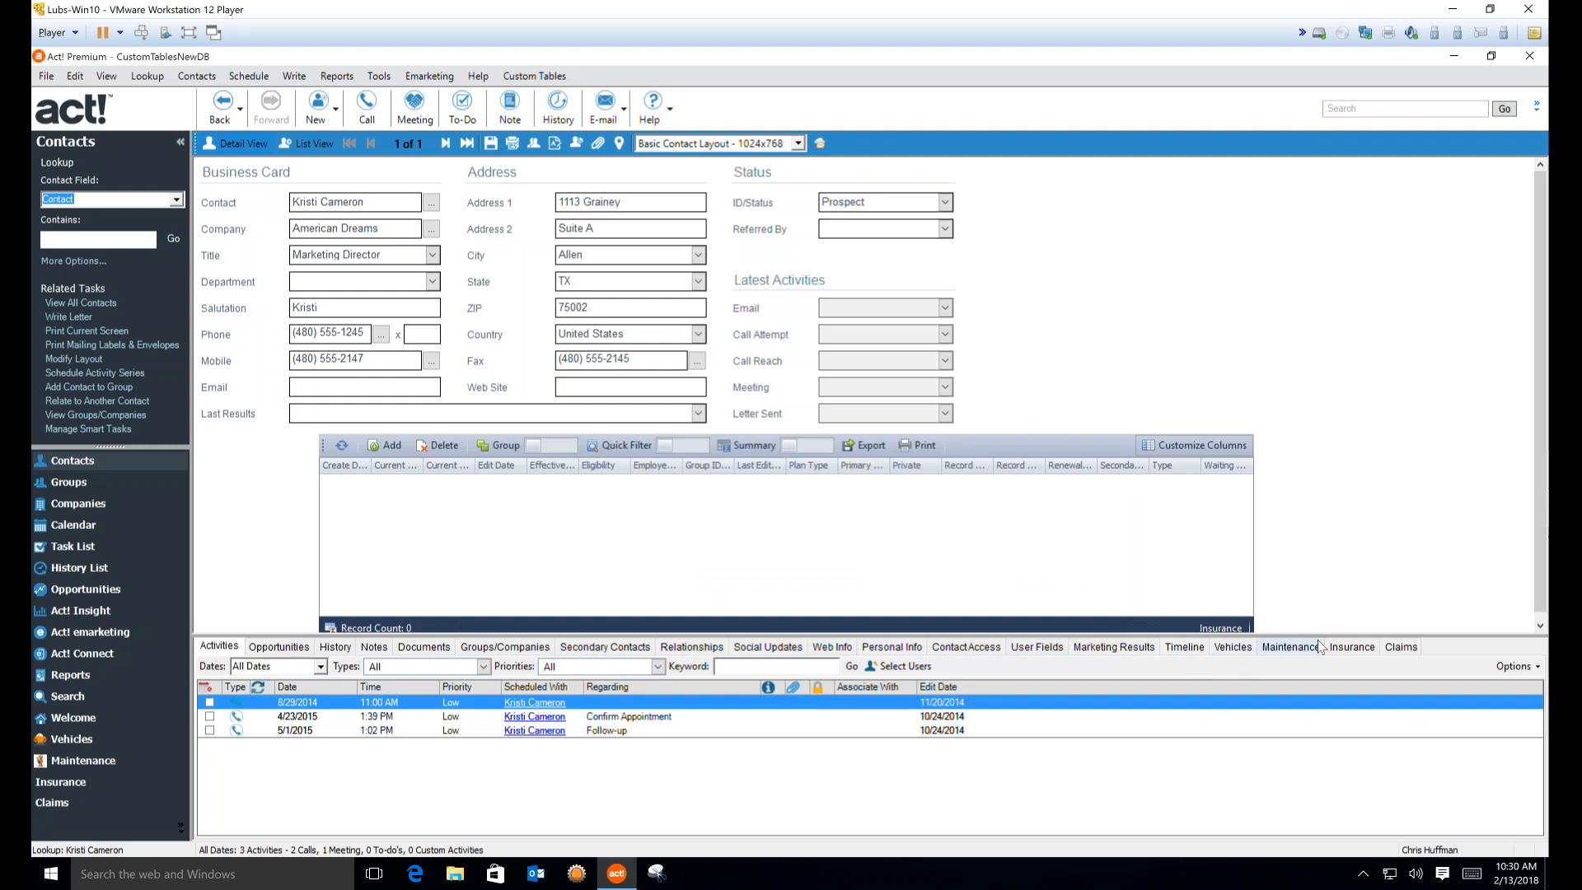
From the contact's Insurance tab, open the GEICO insurance record in Edit Record - Insurance
click(1338, 646)
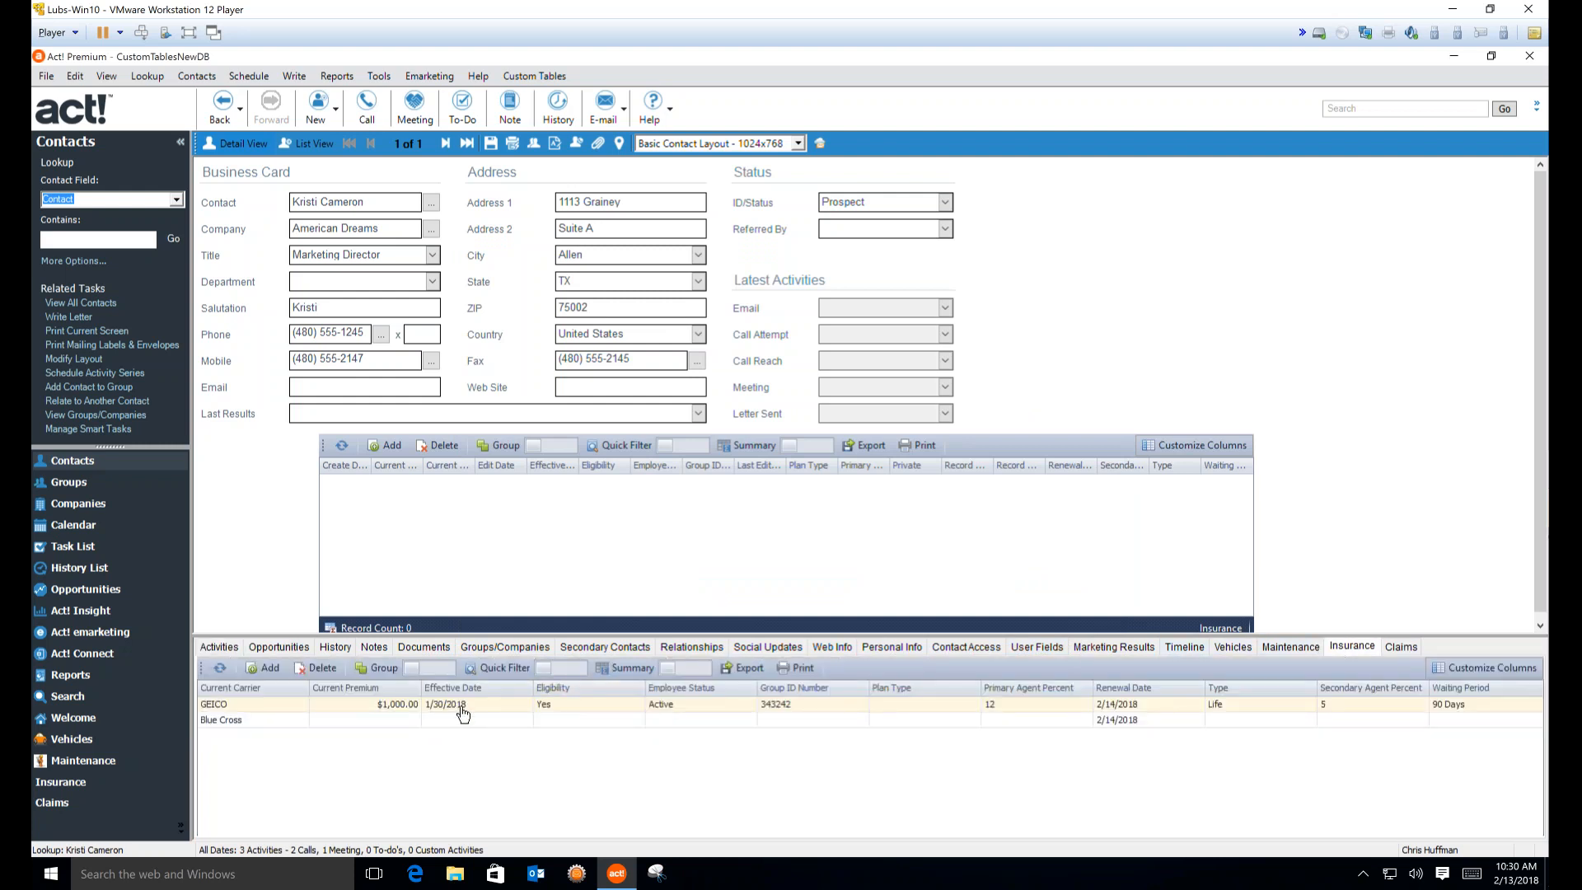
click(463, 711)
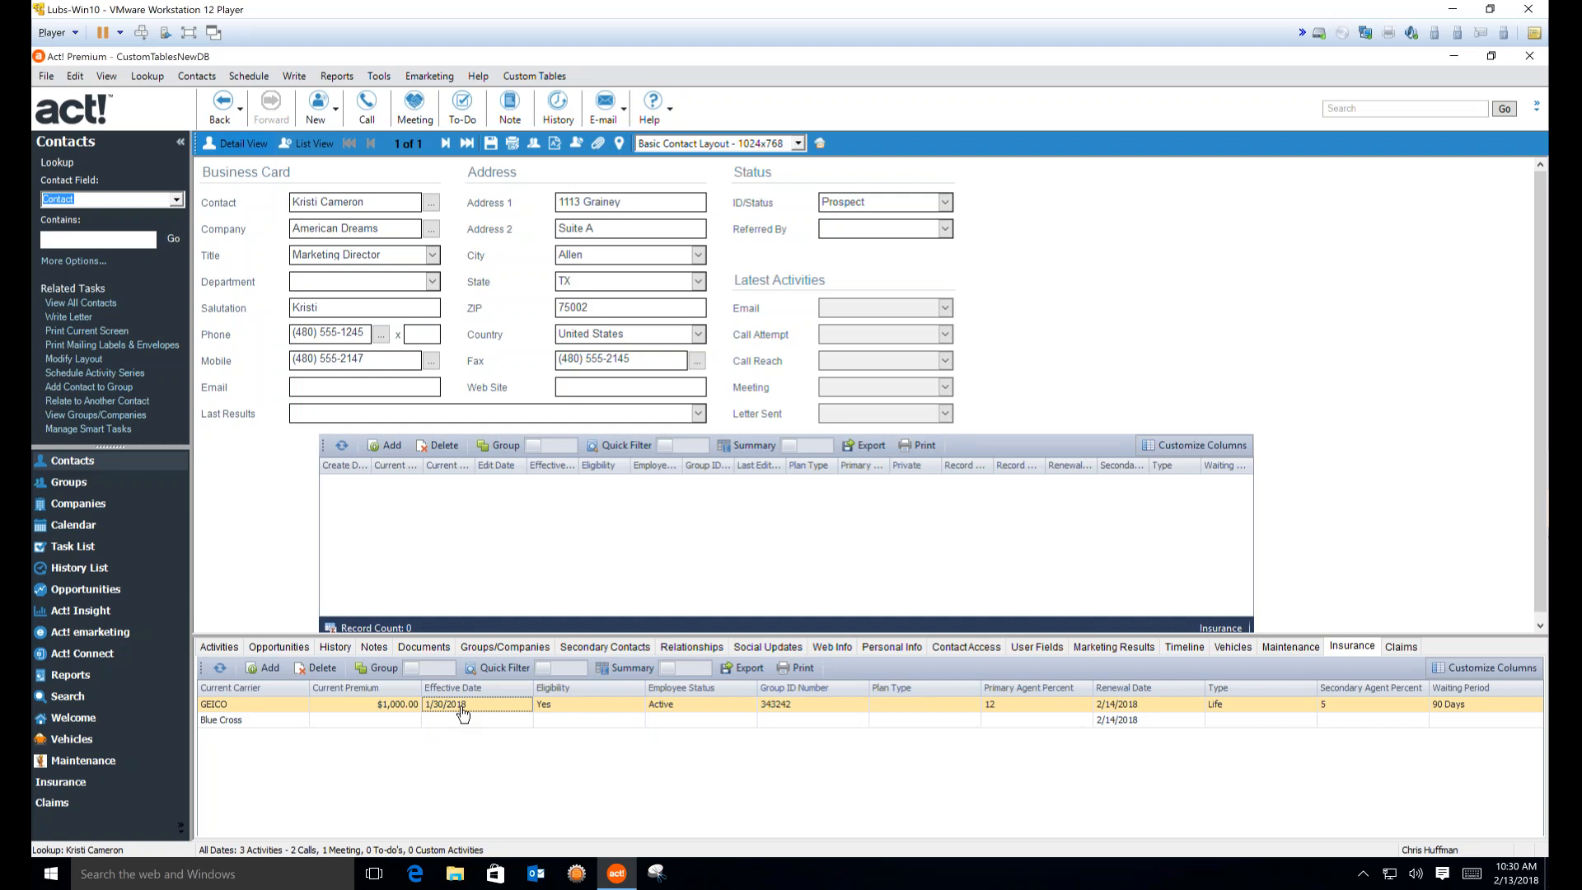
double_click(463, 710)
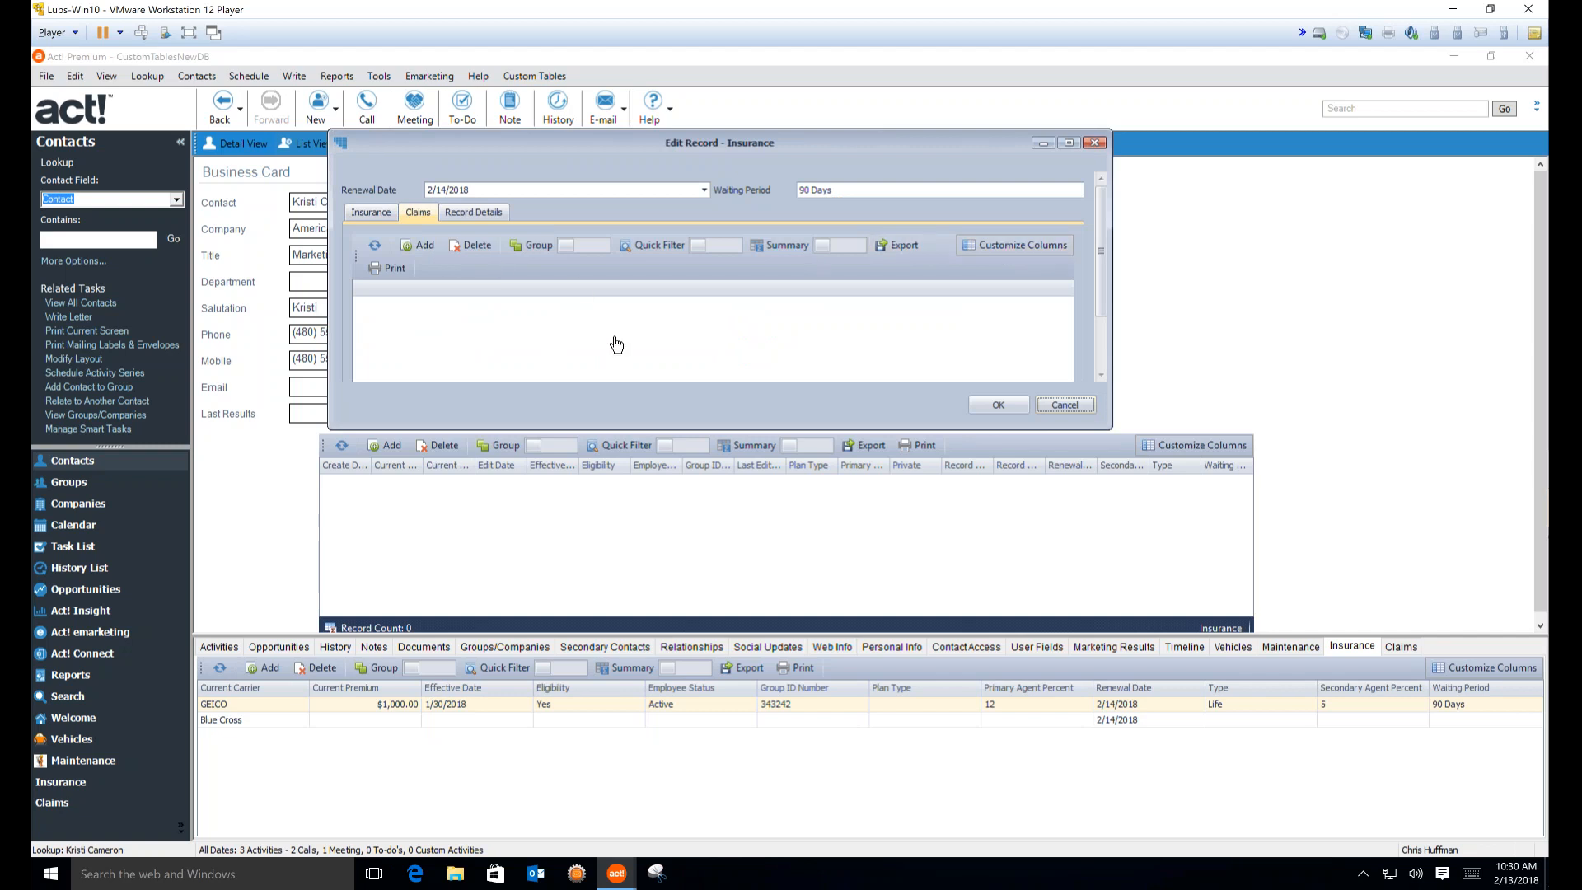
click(1010, 245)
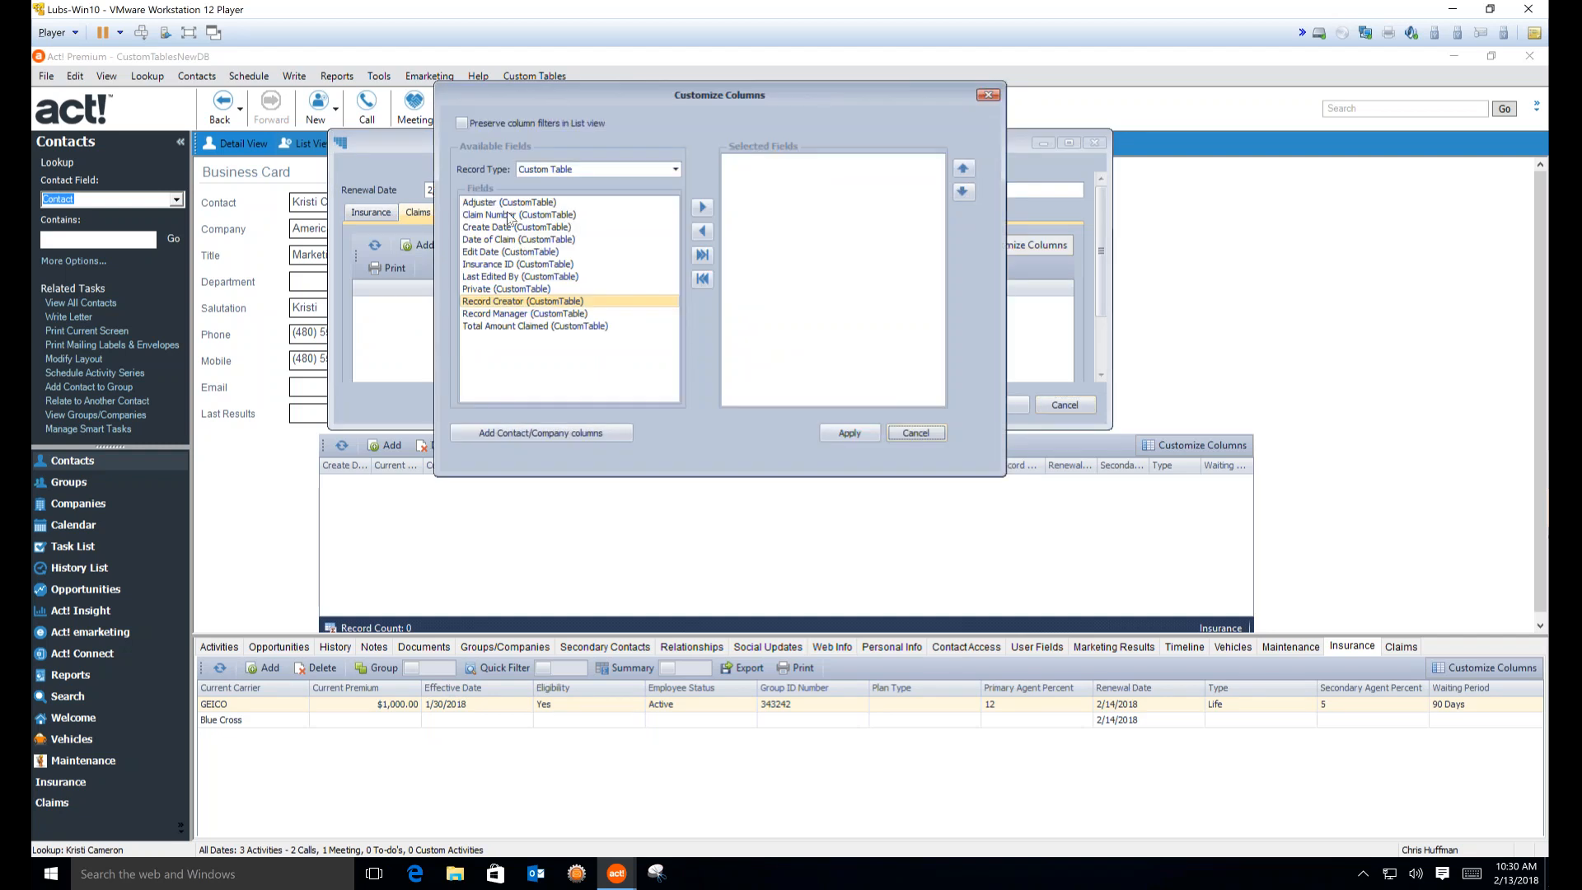
click(510, 215)
double_click(509, 215)
double_click(514, 228)
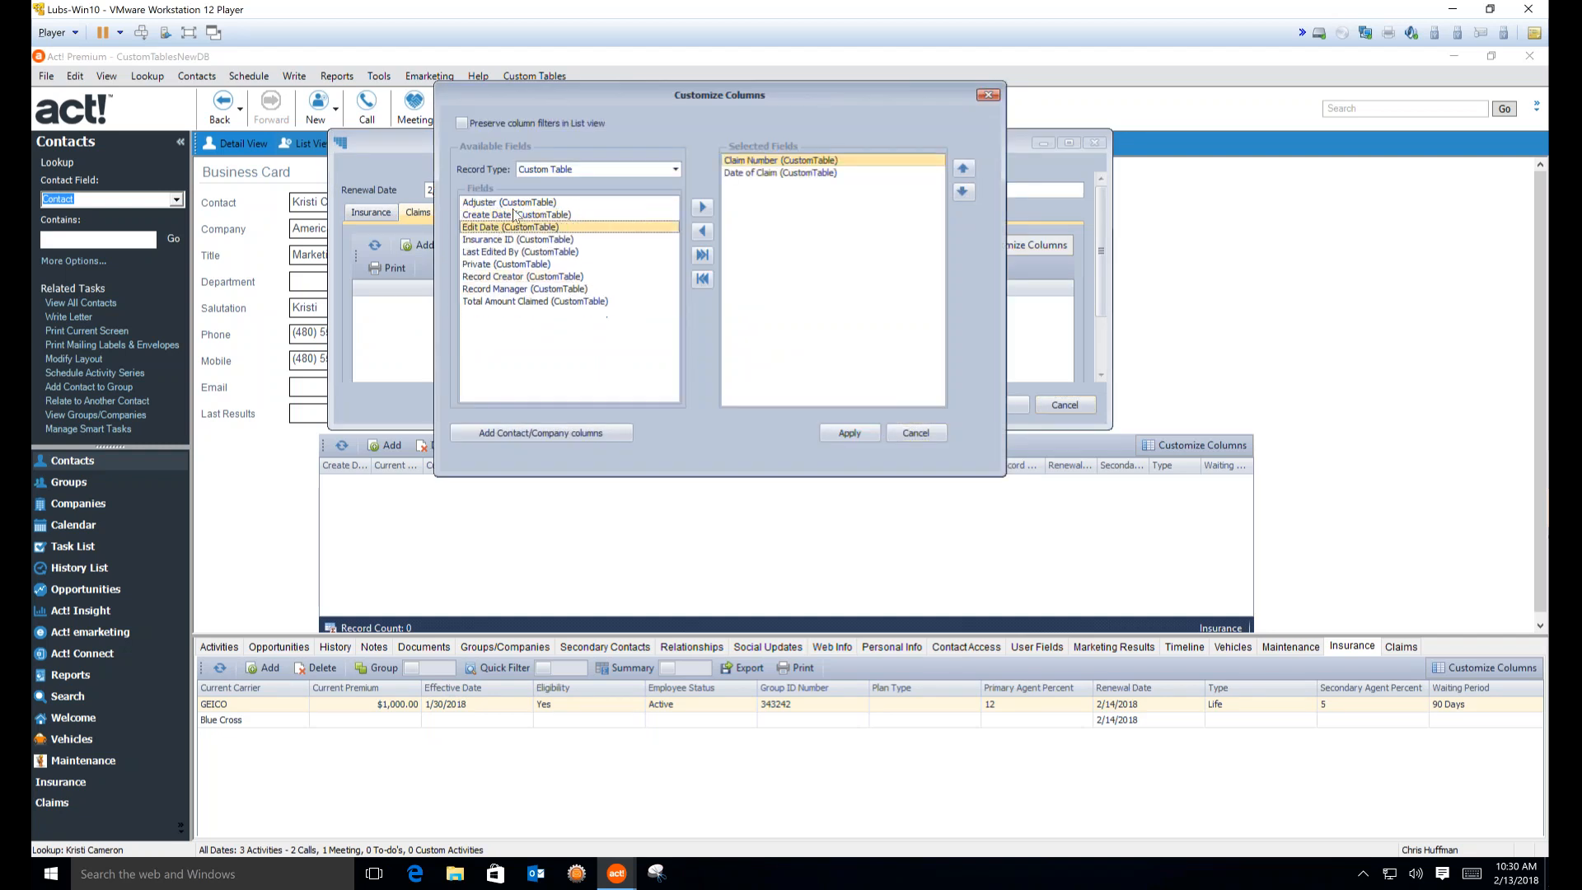
double_click(515, 205)
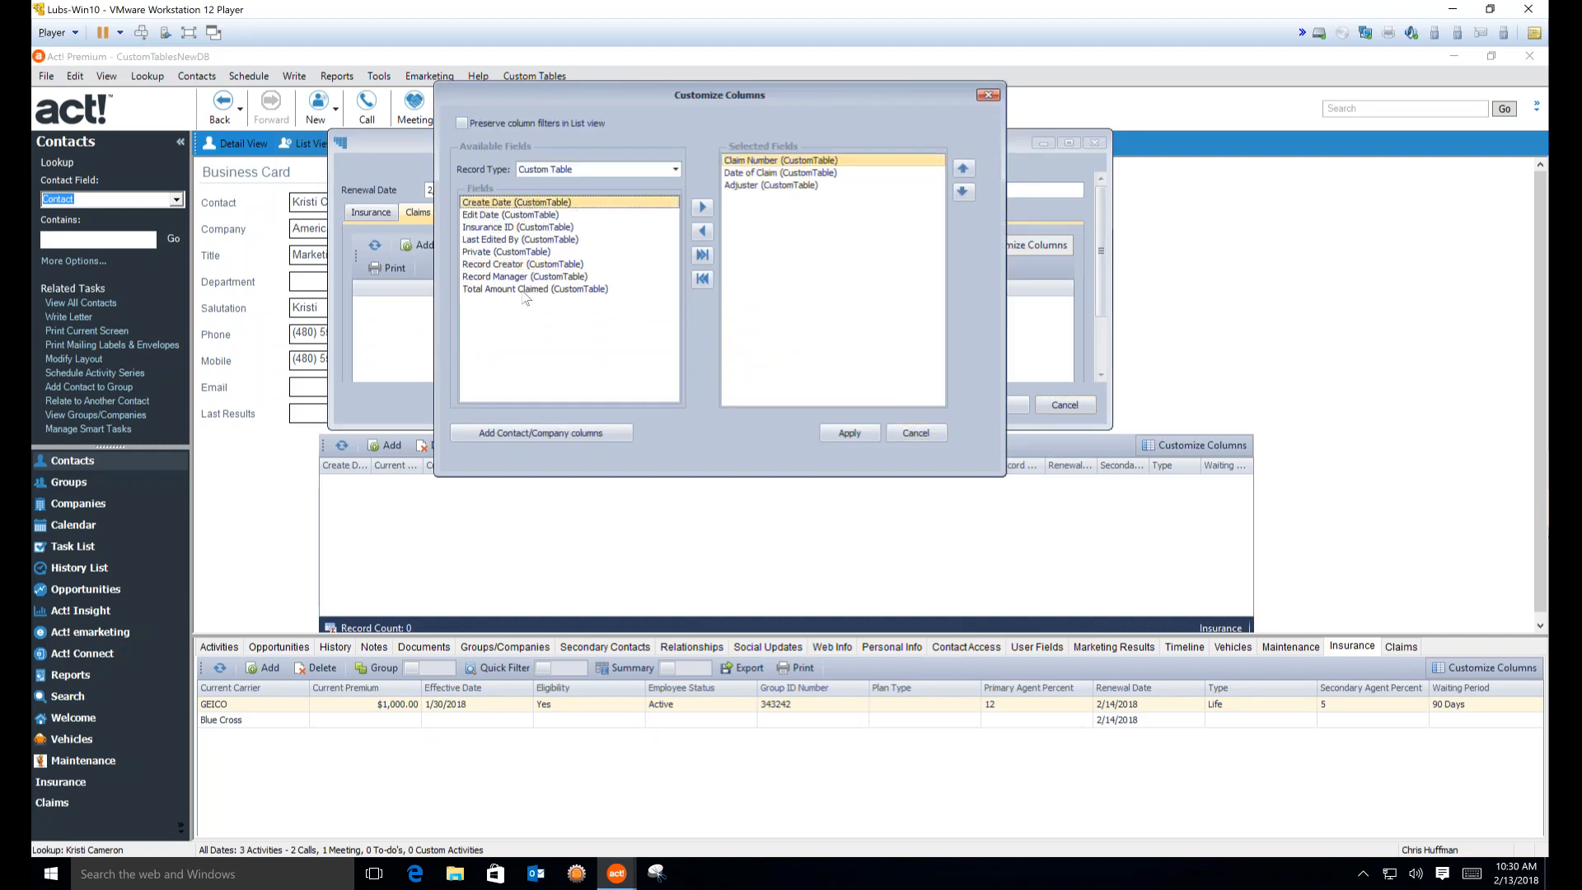
click(524, 289)
double_click(524, 290)
click(834, 433)
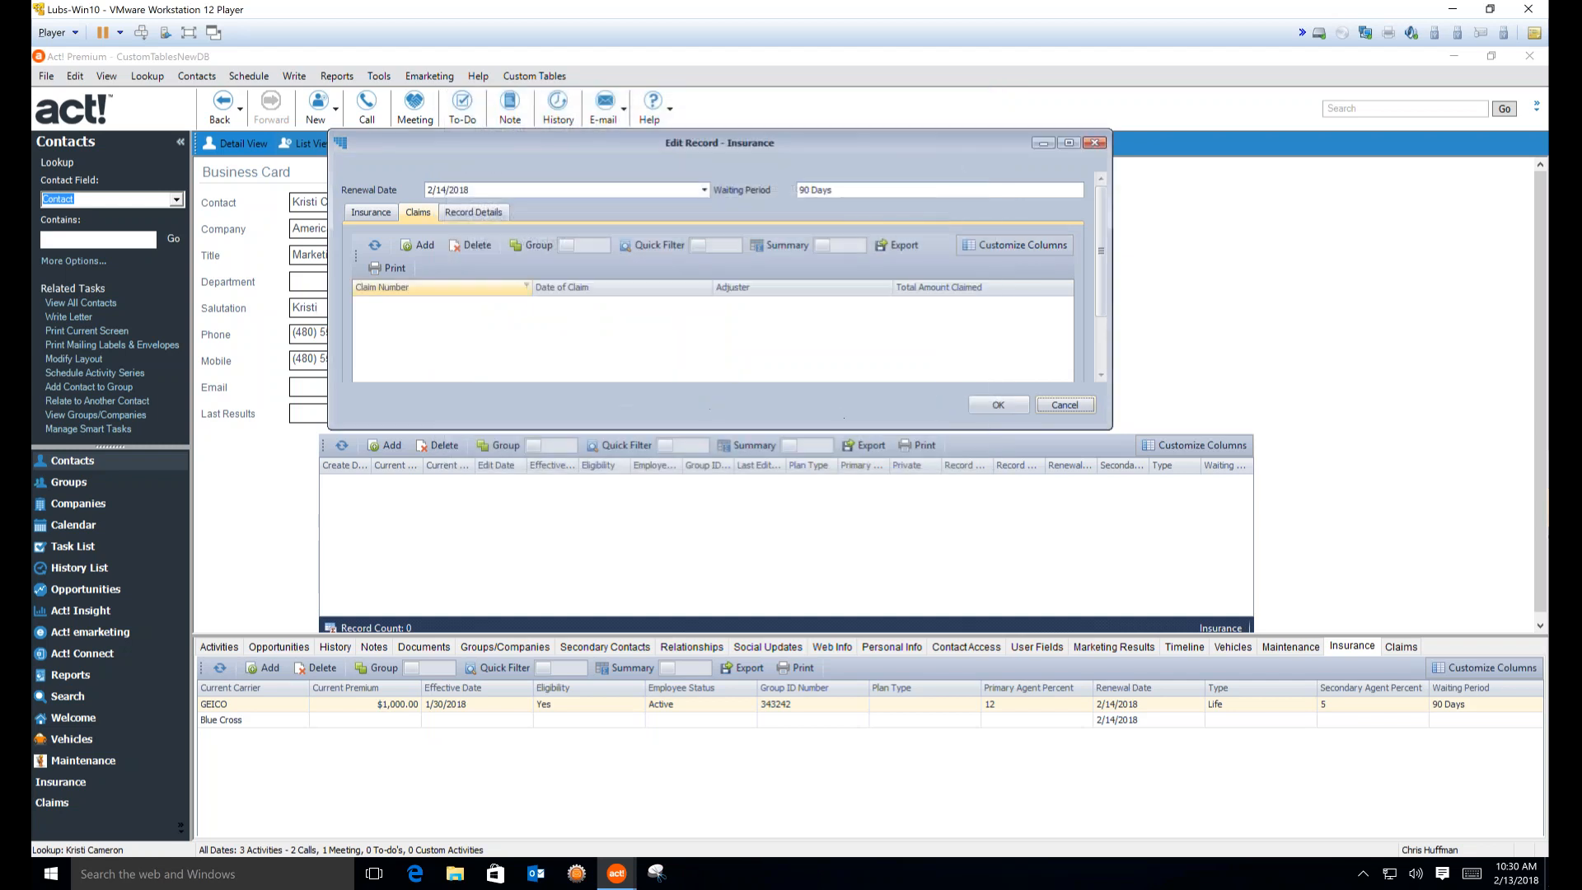
Add a GEICO claim dated 2/13/2018 for 10,000, entering the claim number and adjuster's name
click(419, 245)
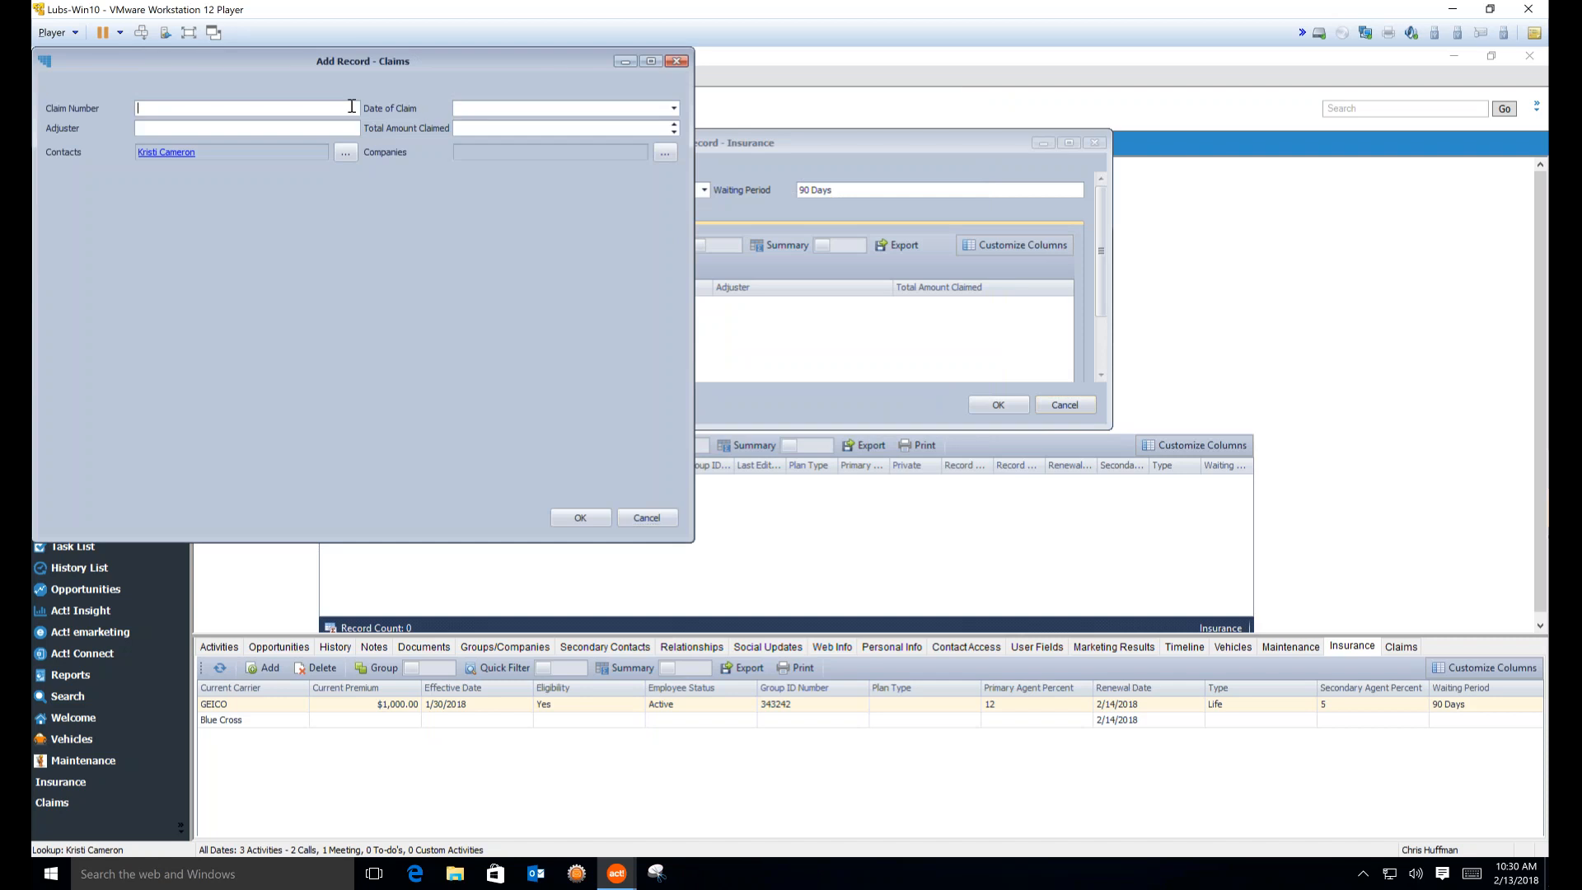
text(32452525)
click(673, 108)
click(535, 202)
key(Tab)
key(Tab)
text(10)
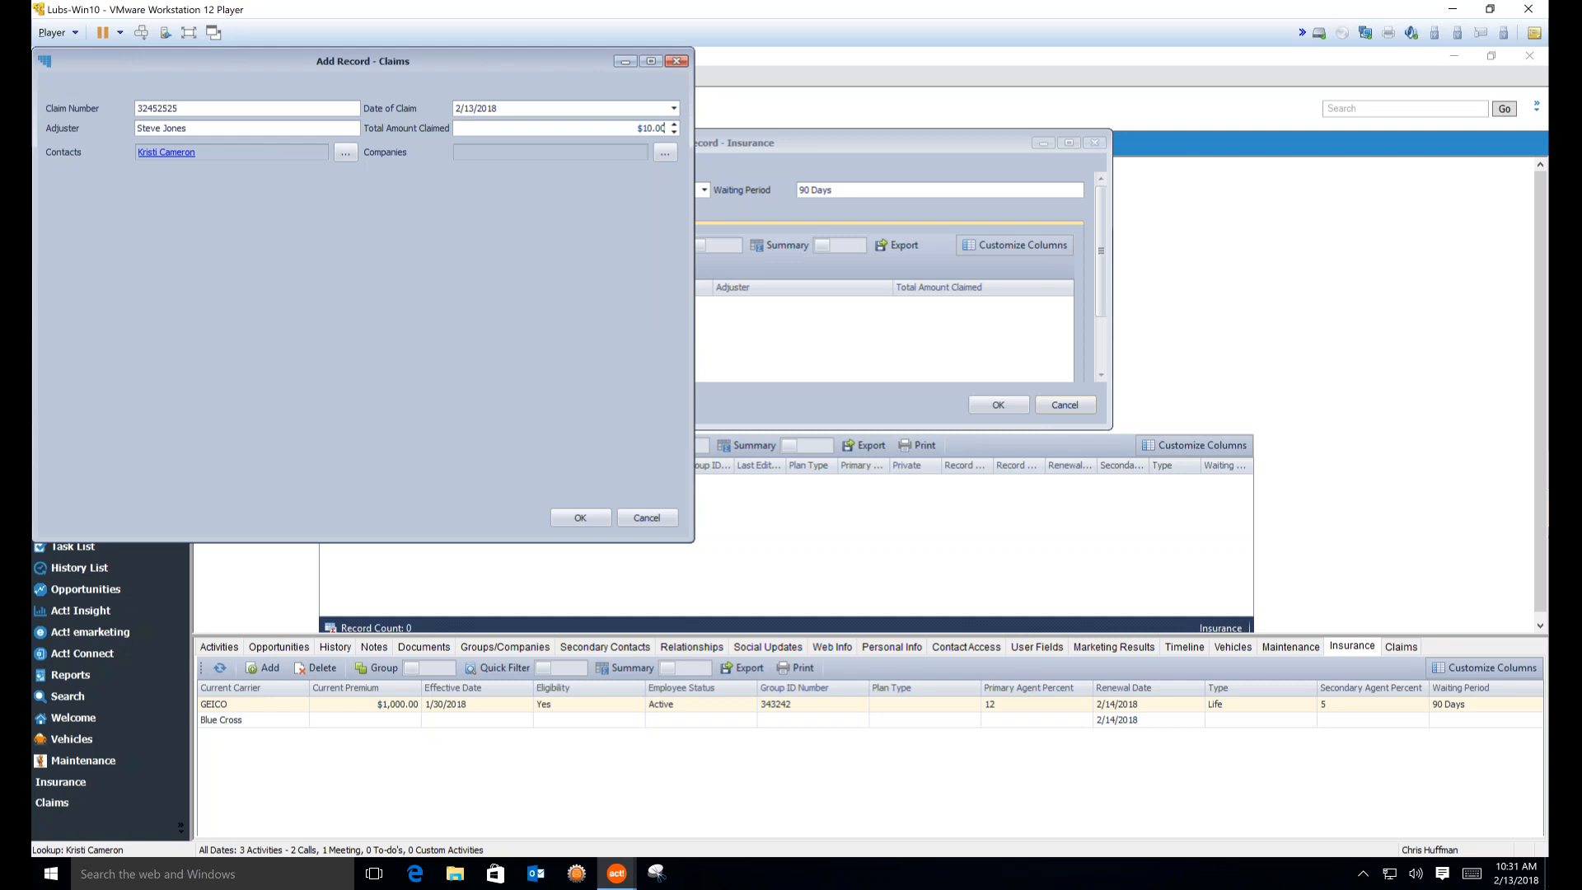
drag(666, 128, 631, 128)
text(10,000)
key(Tab)
click(571, 521)
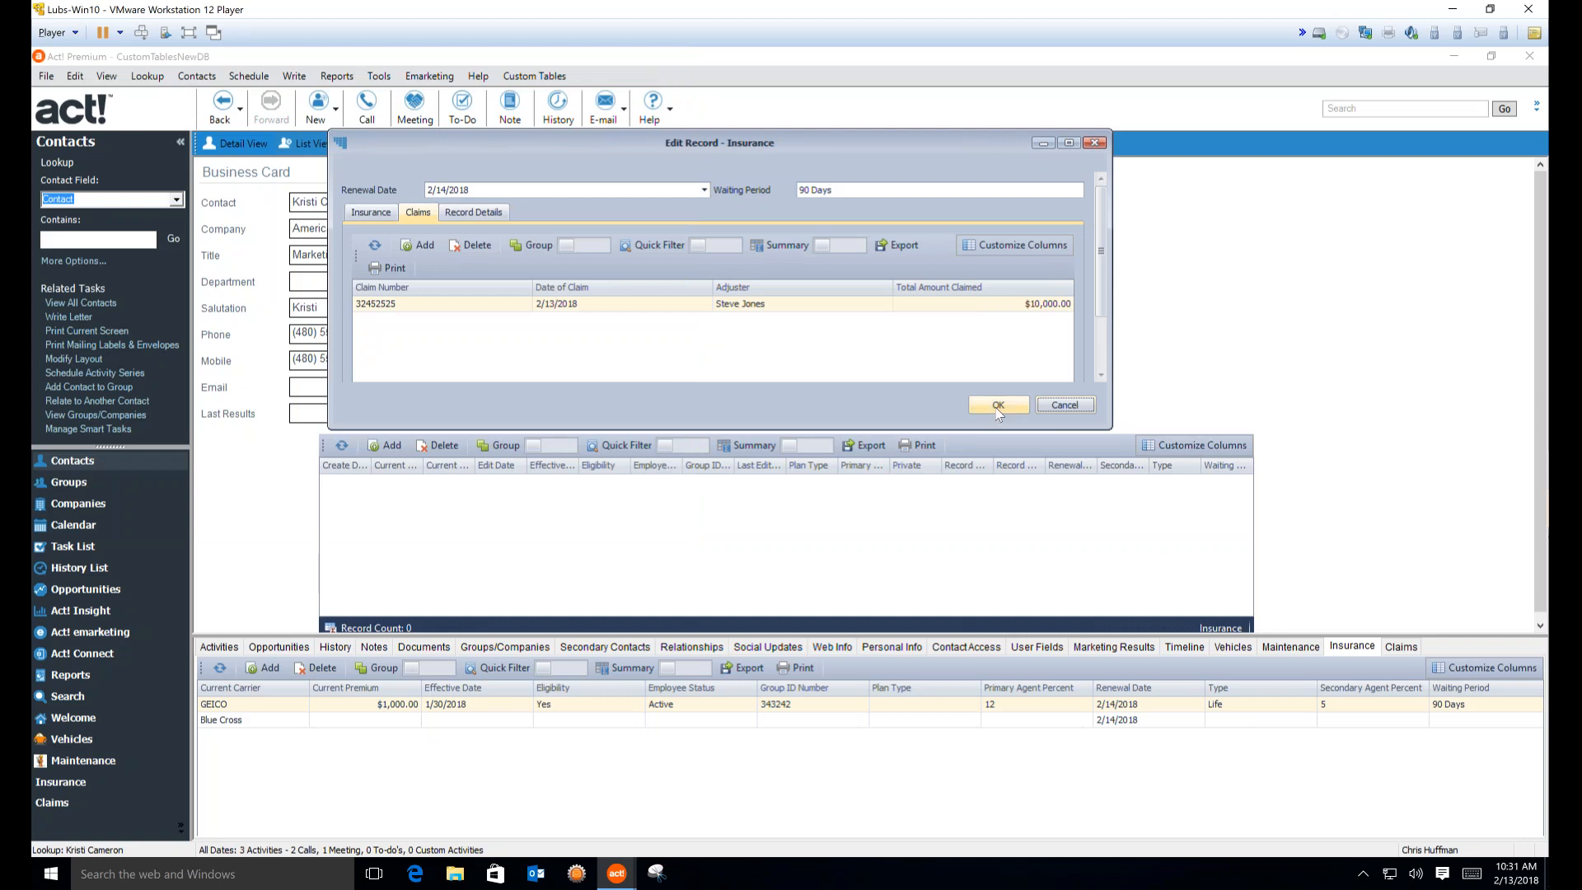
Save GEICO, show all claim fields as columns in the contact's Claims list, then reopen GEICO
click(372, 211)
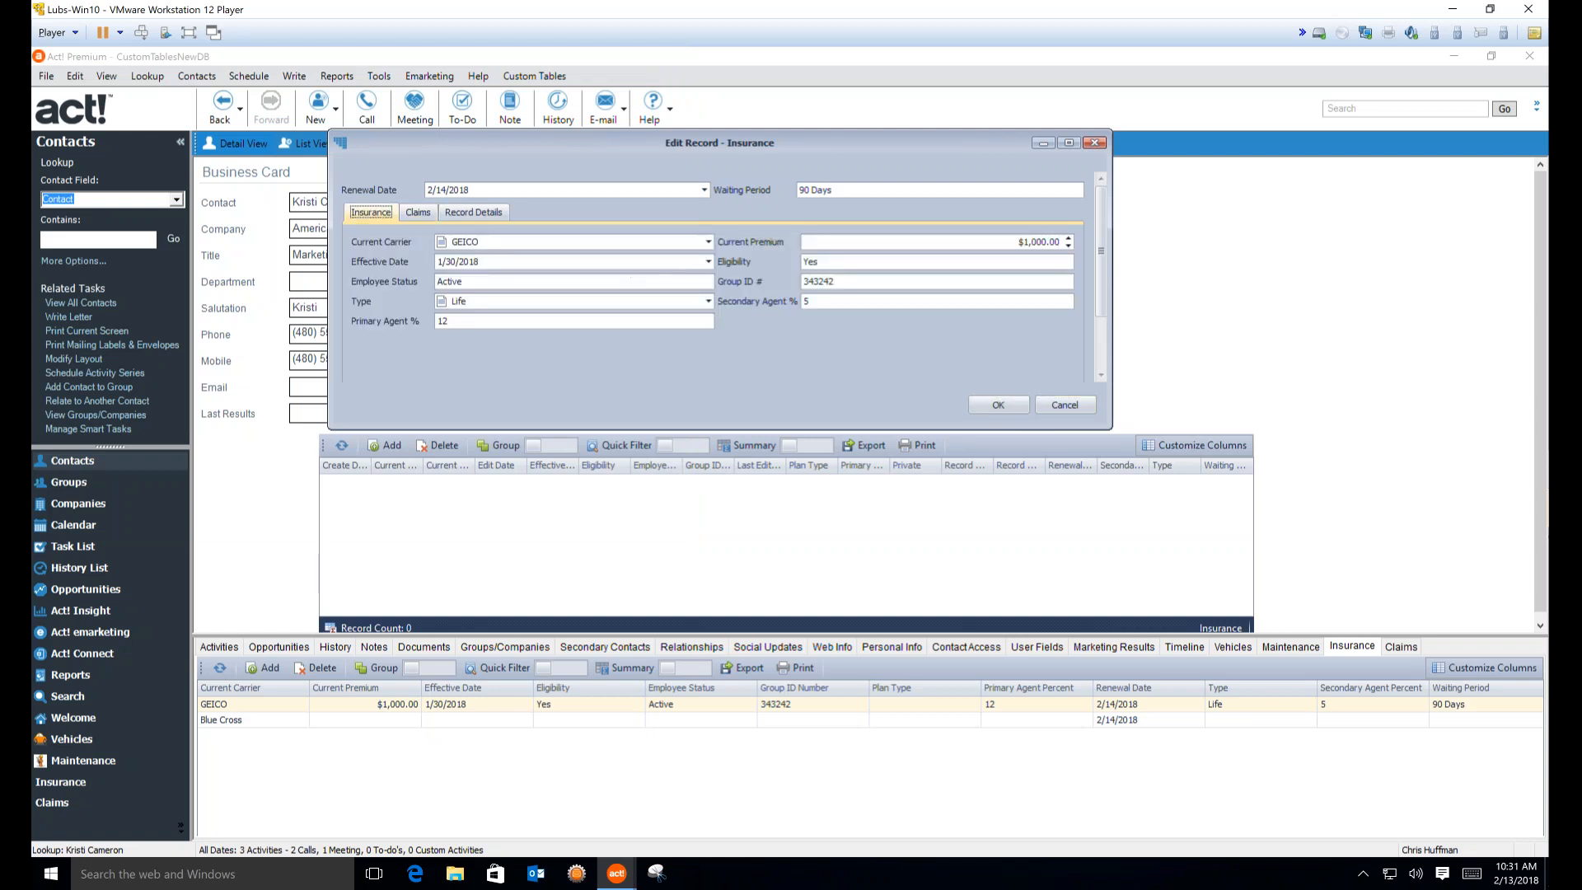
click(995, 404)
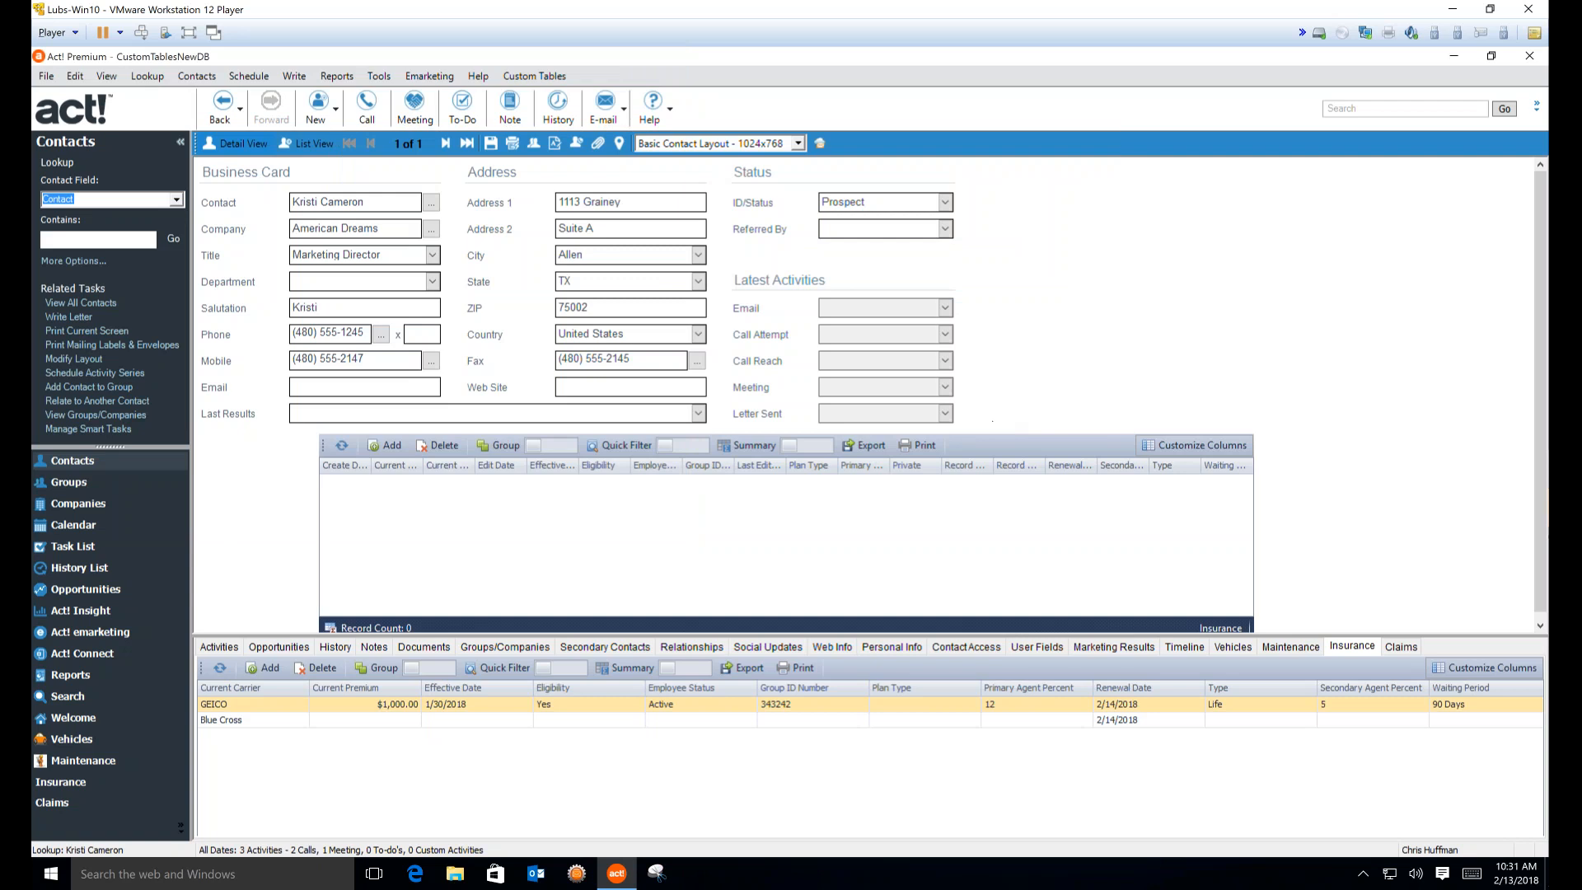
click(1400, 647)
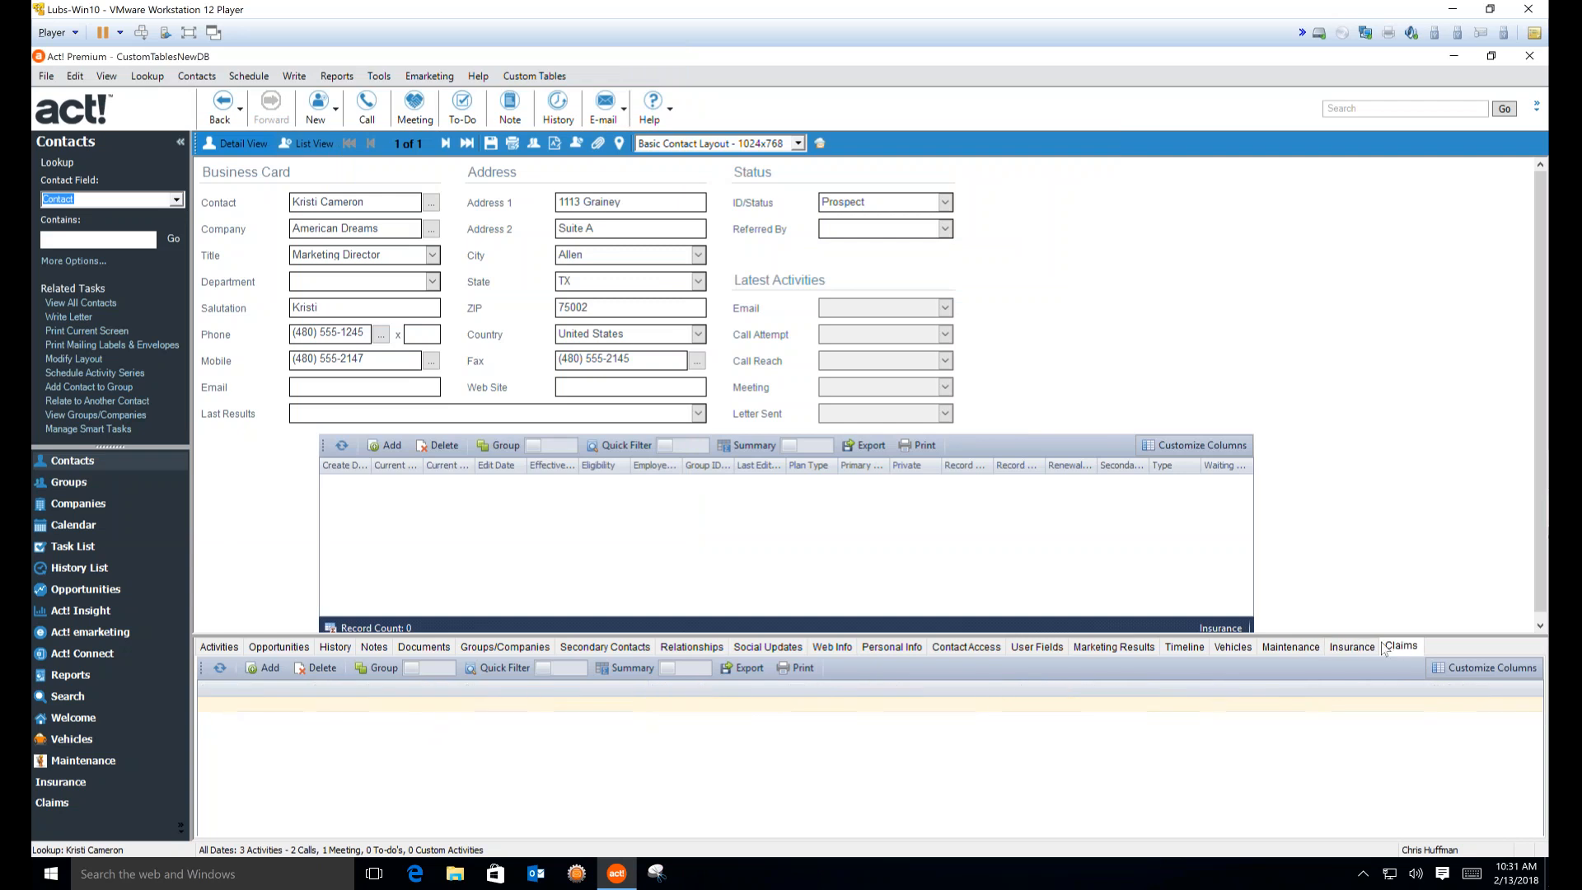
click(1479, 668)
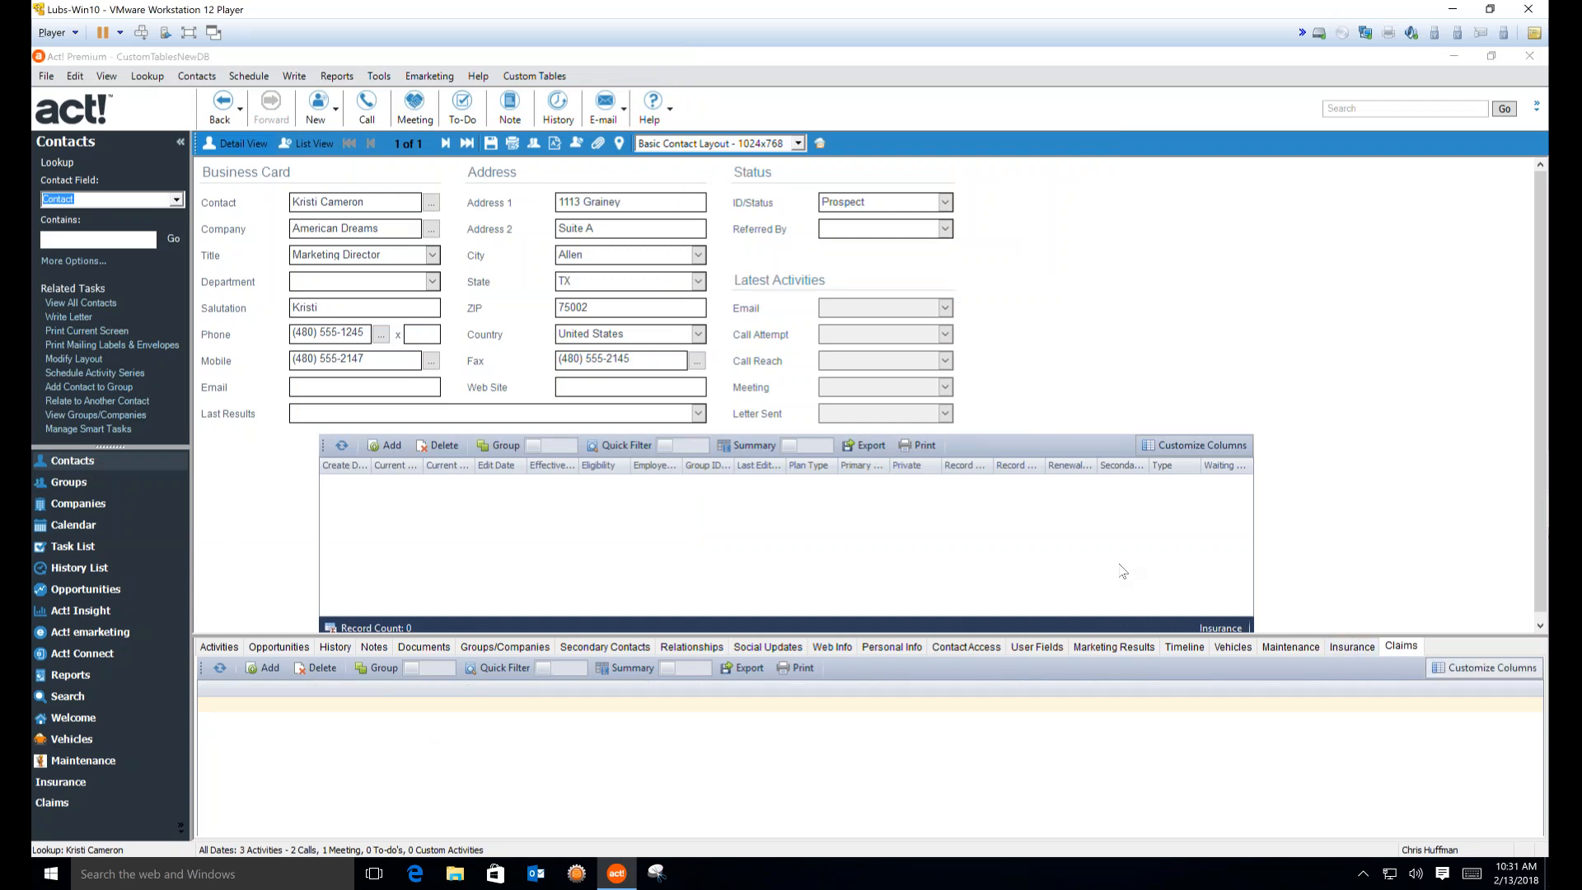
click(774, 427)
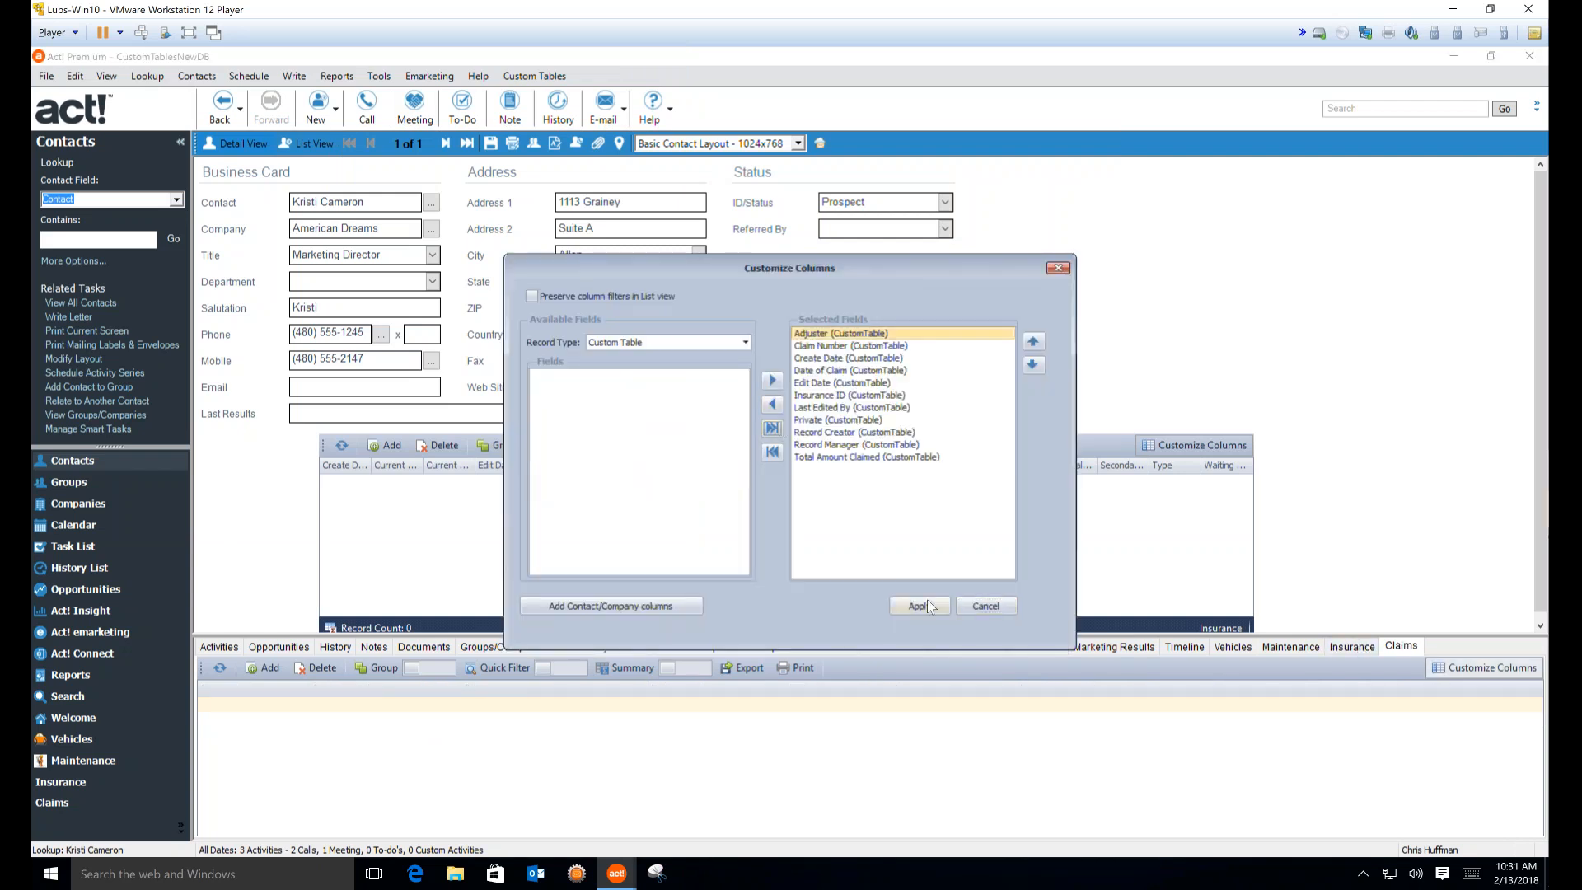
click(927, 606)
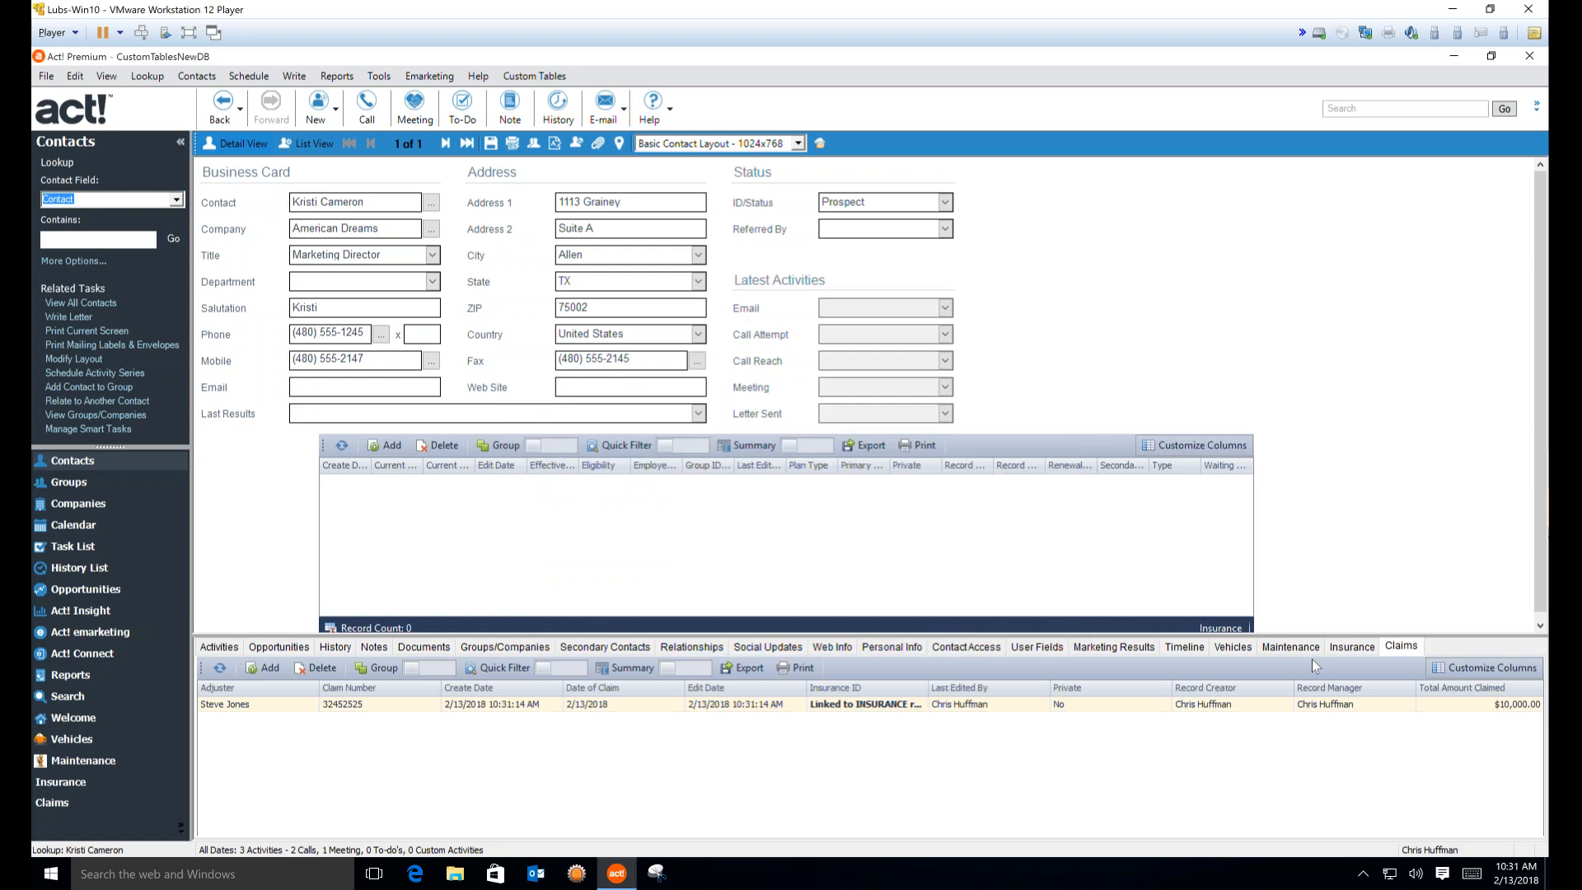
click(1351, 647)
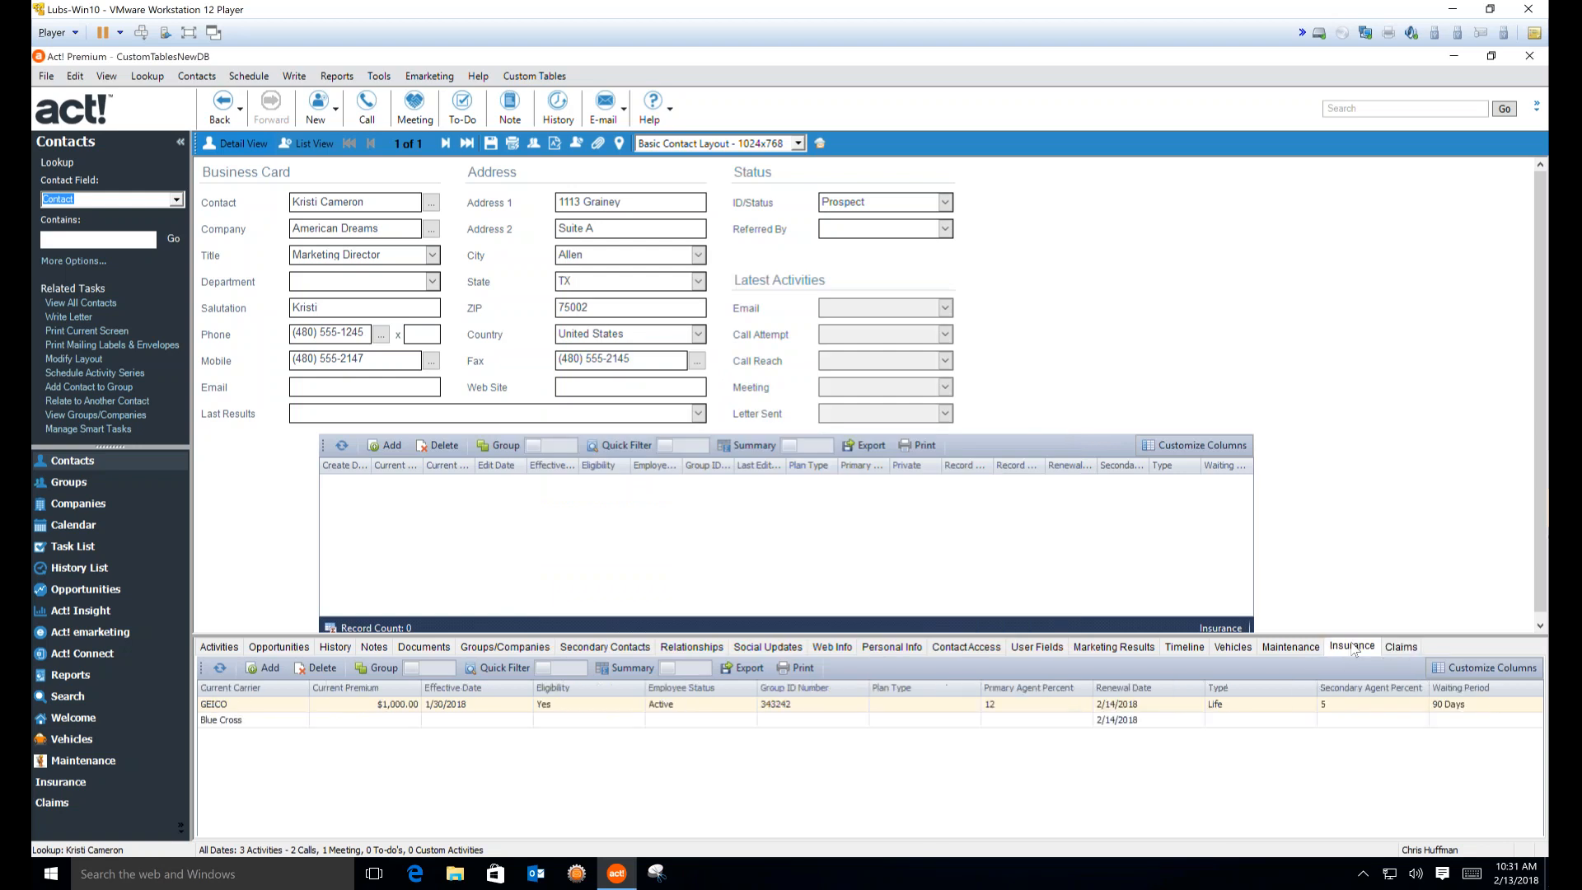
double_click(820, 707)
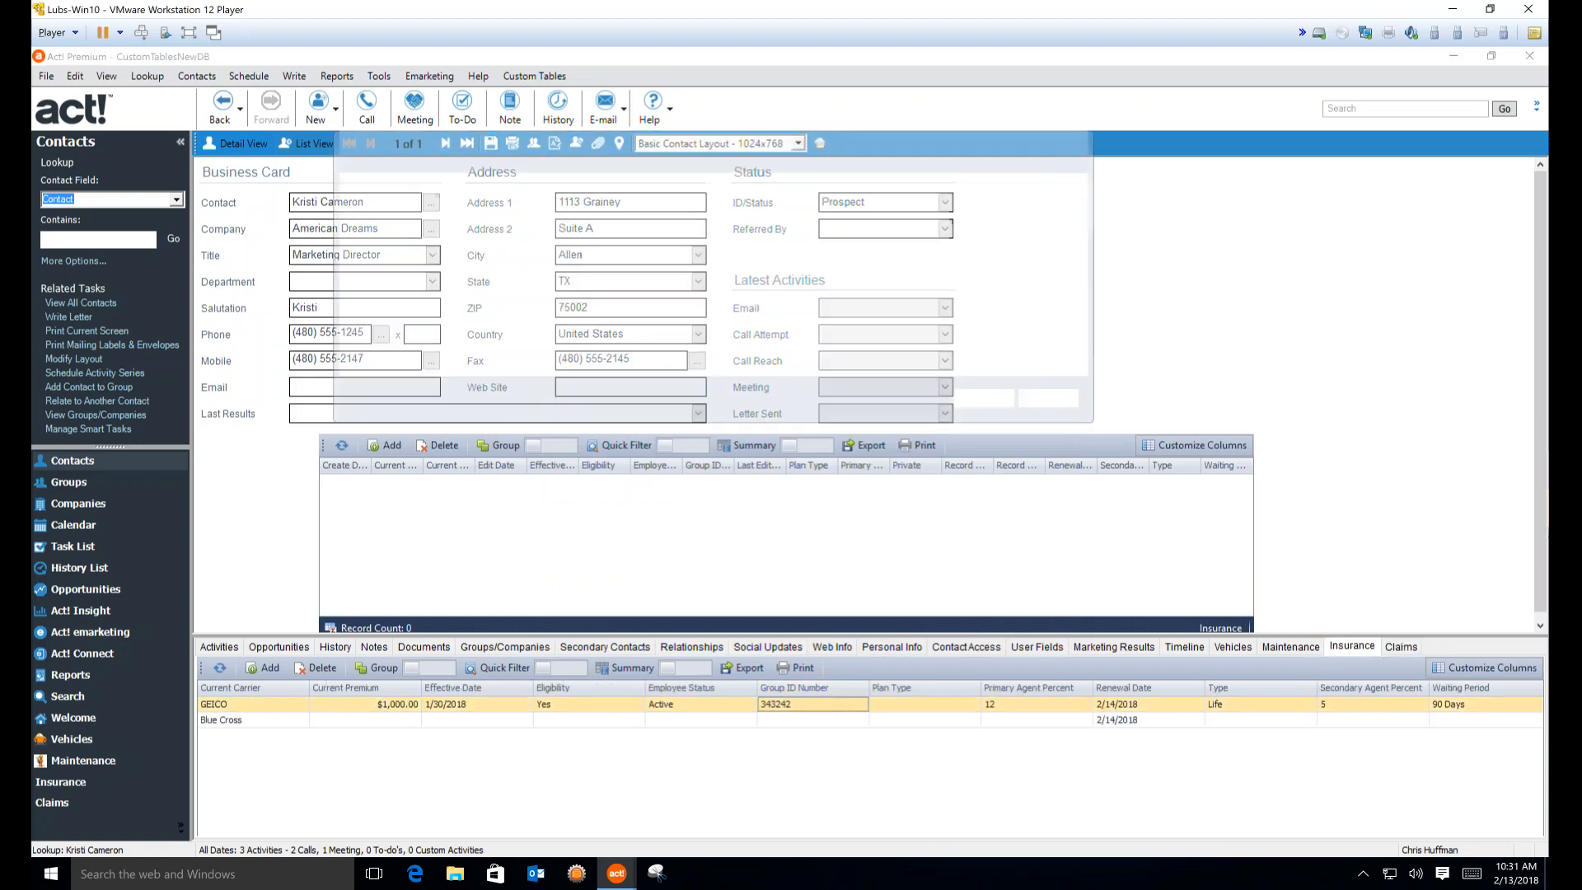
Check GEICO's linked $10,000.00 claim, close the record without changes, and open the Custom Tables menu
click(417, 213)
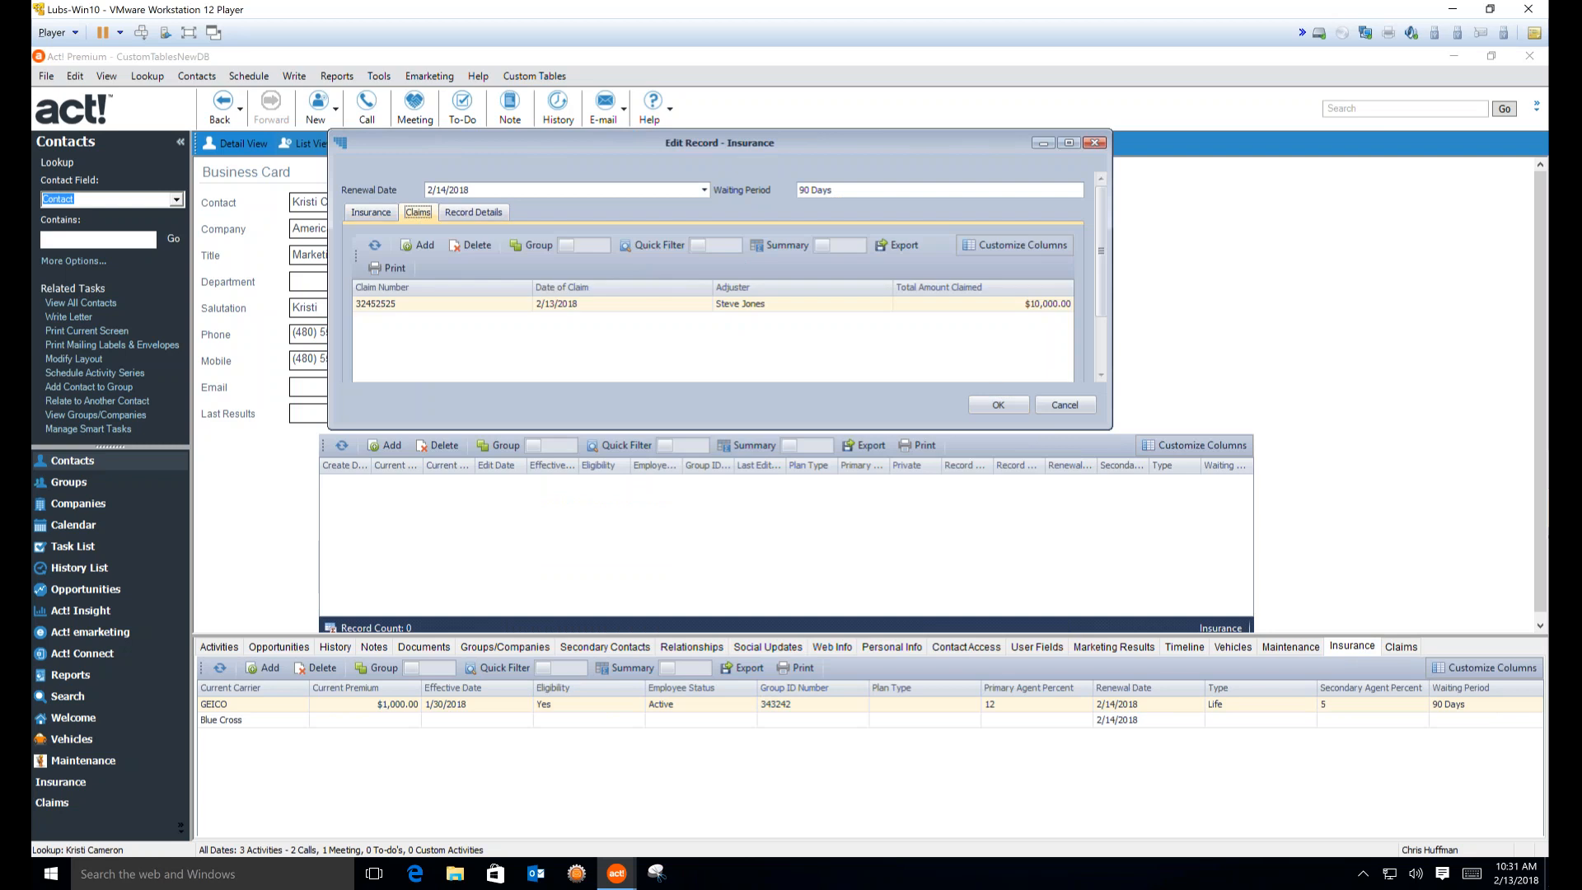
key(Escape)
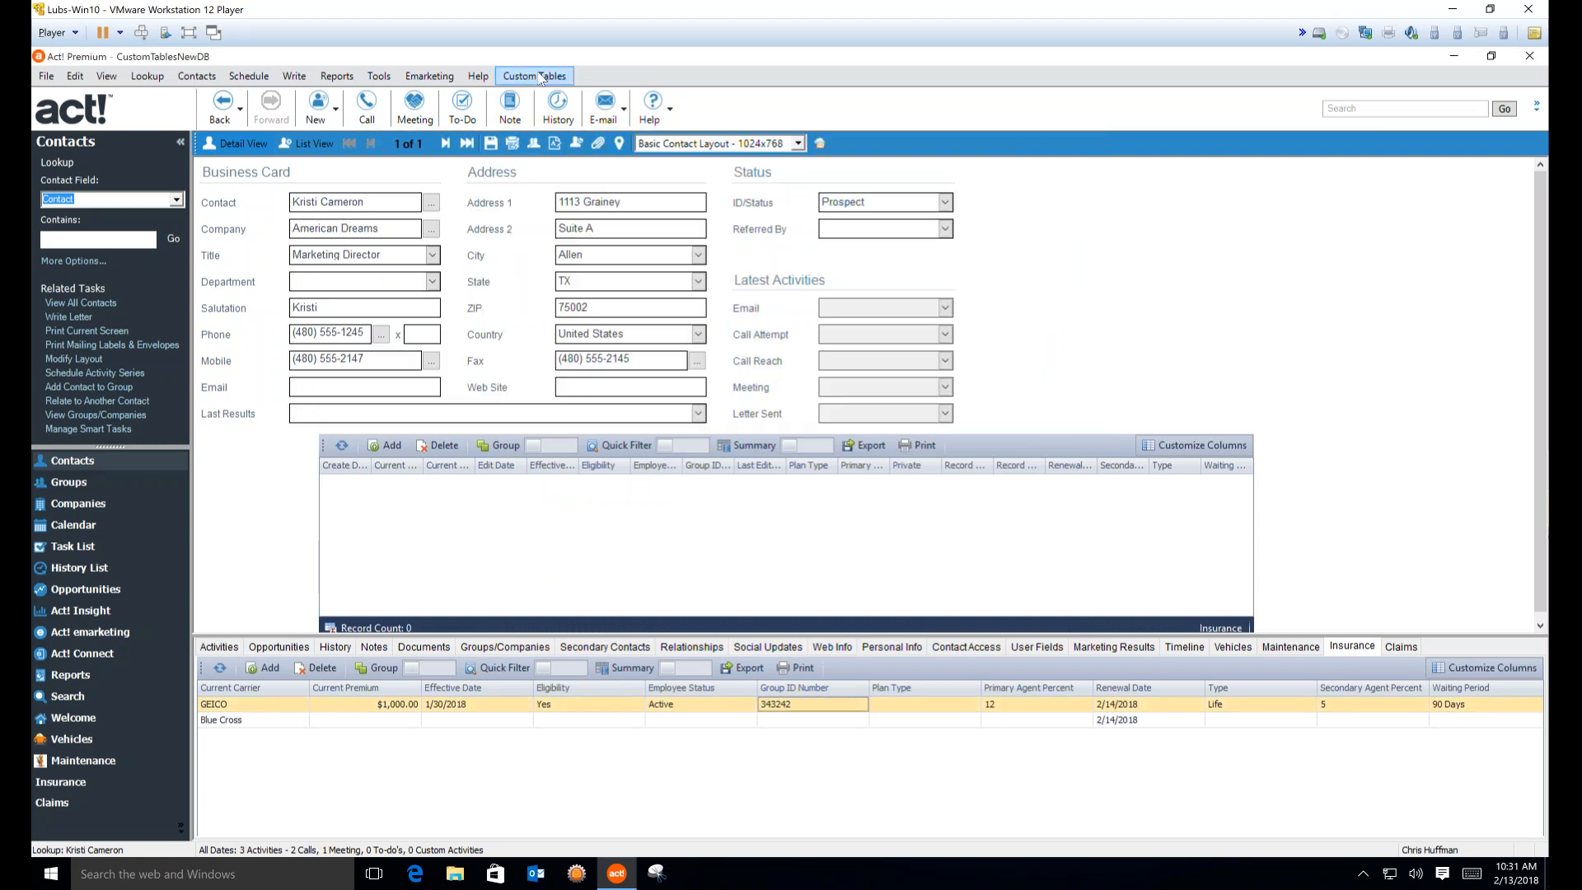
click(1067, 707)
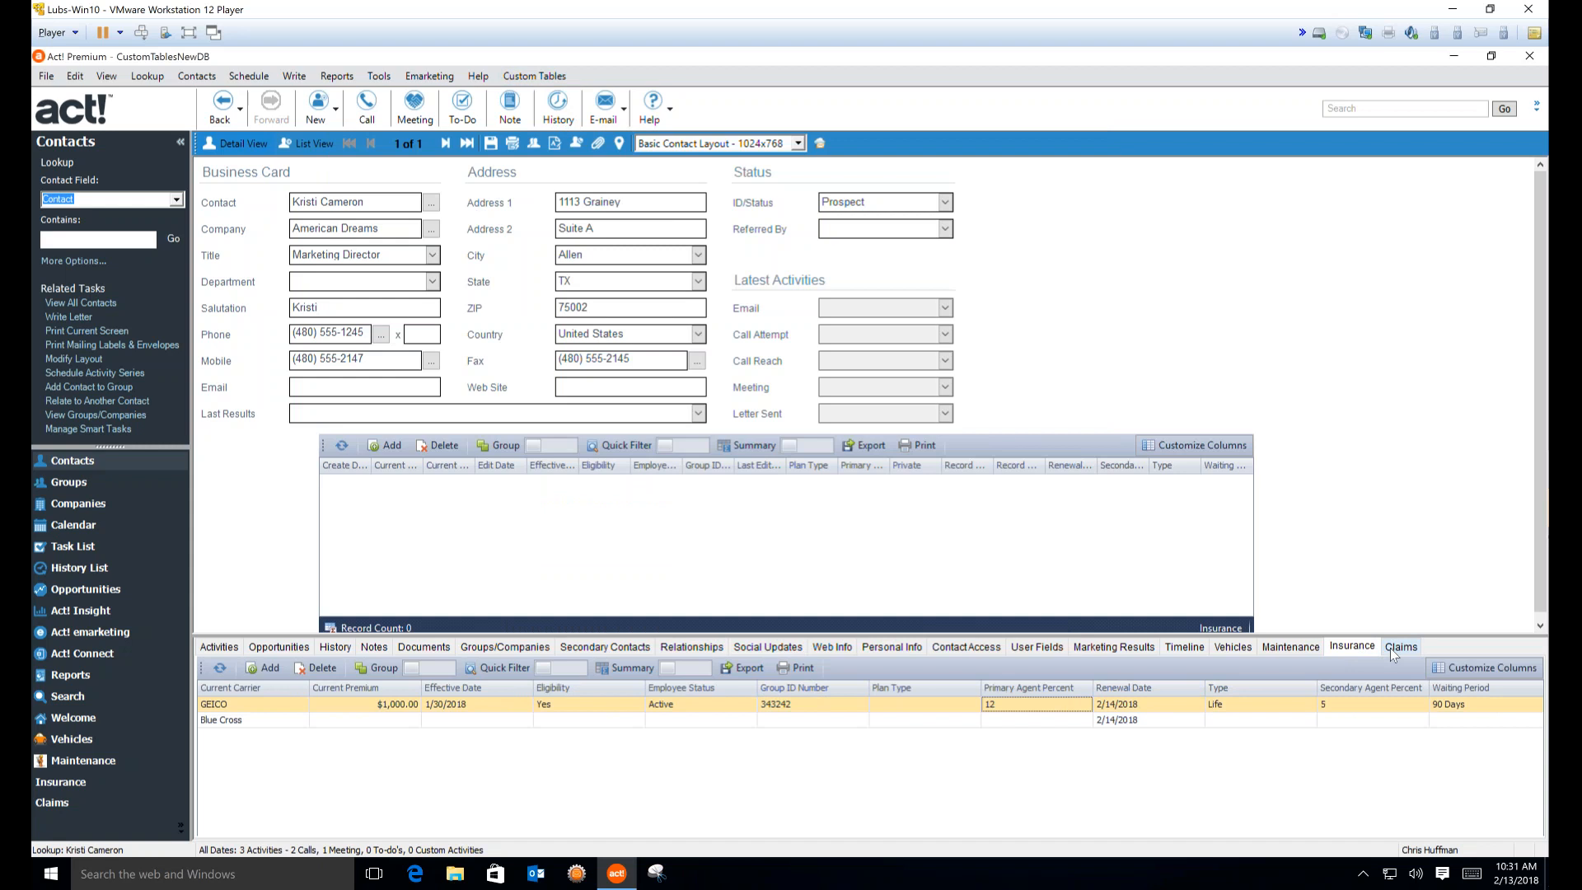
double_click(1172, 709)
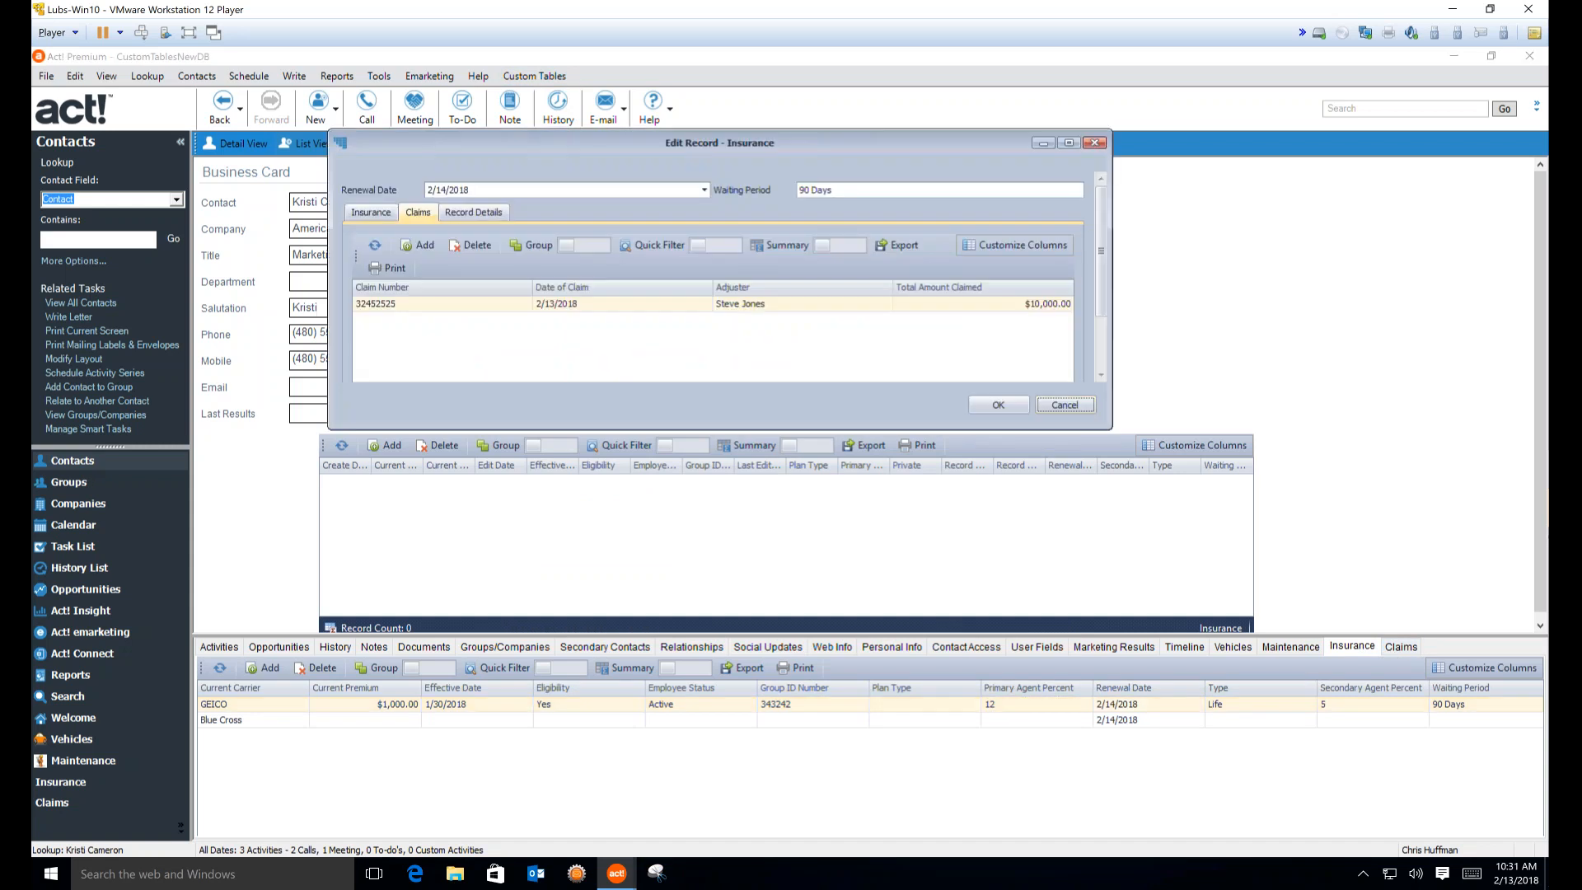
click(384, 214)
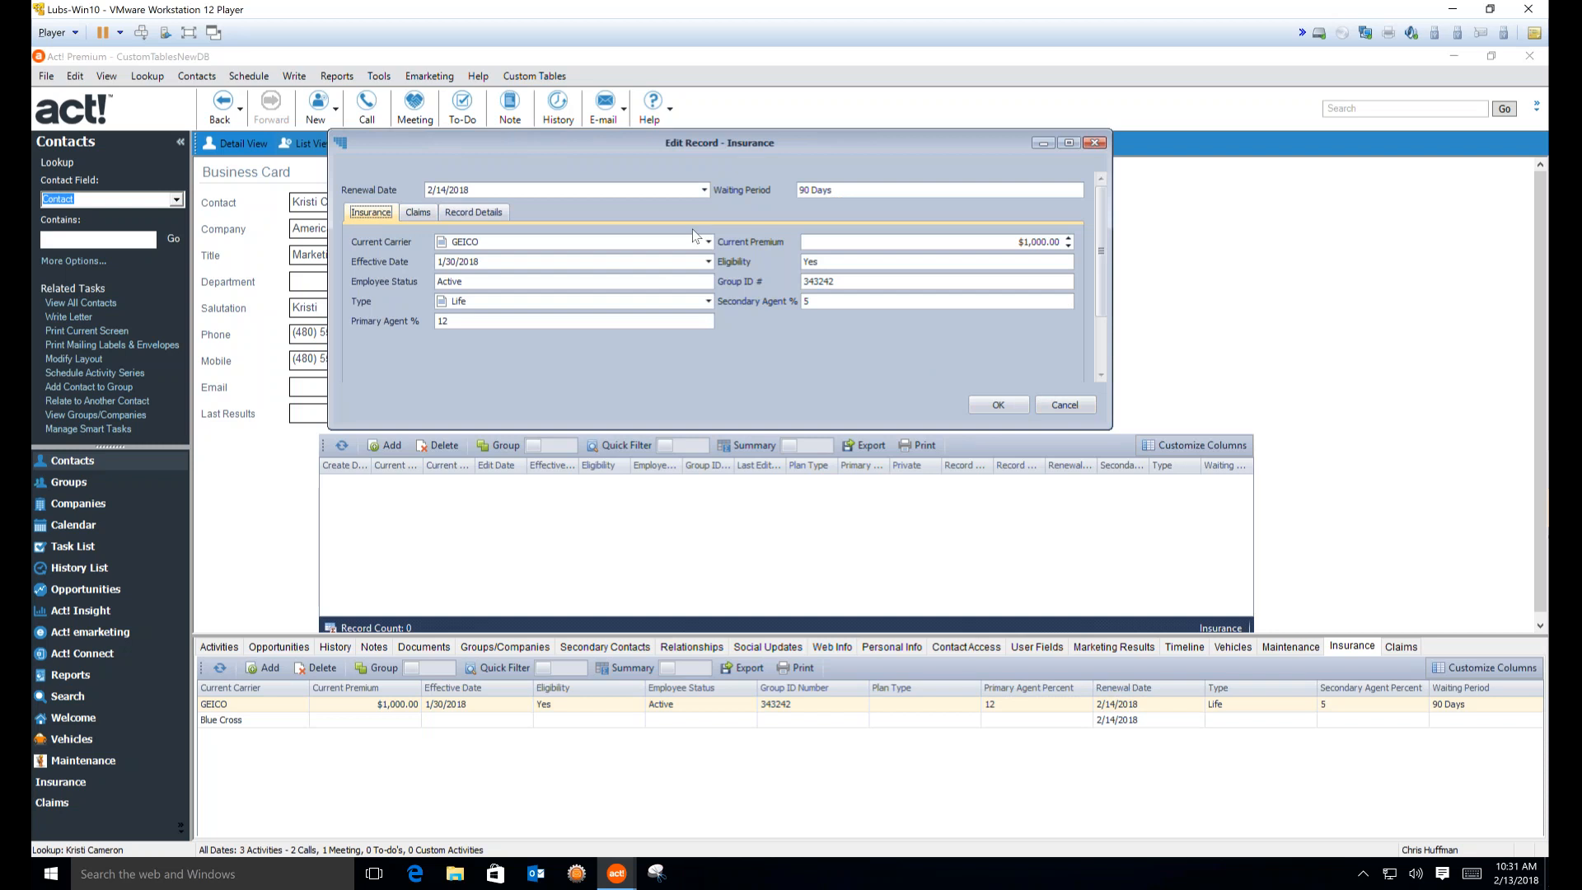
click(1080, 412)
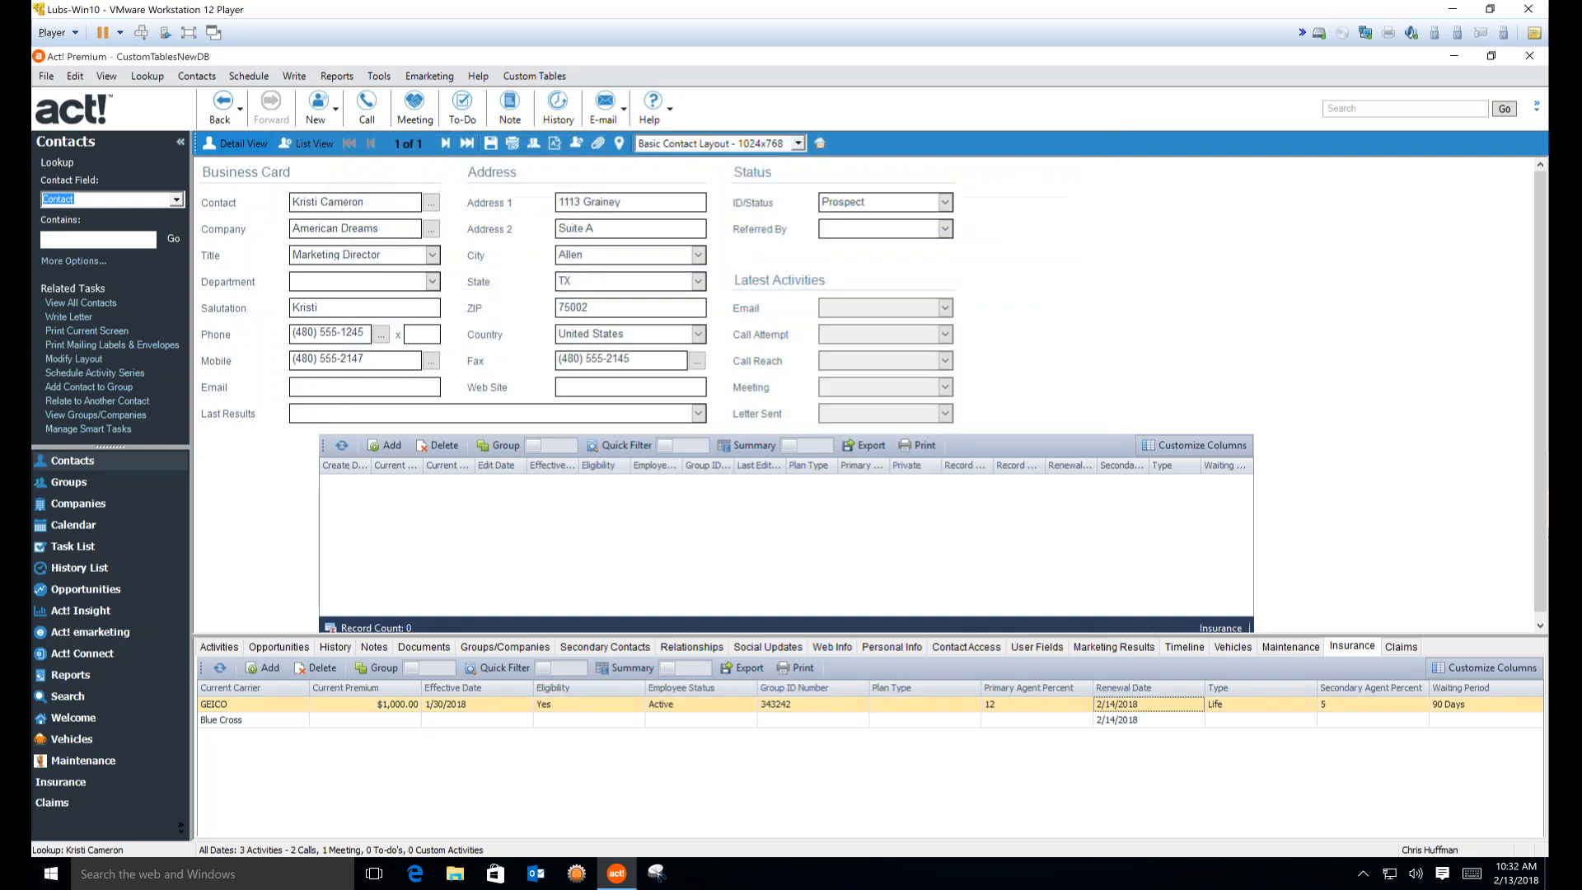
click(534, 76)
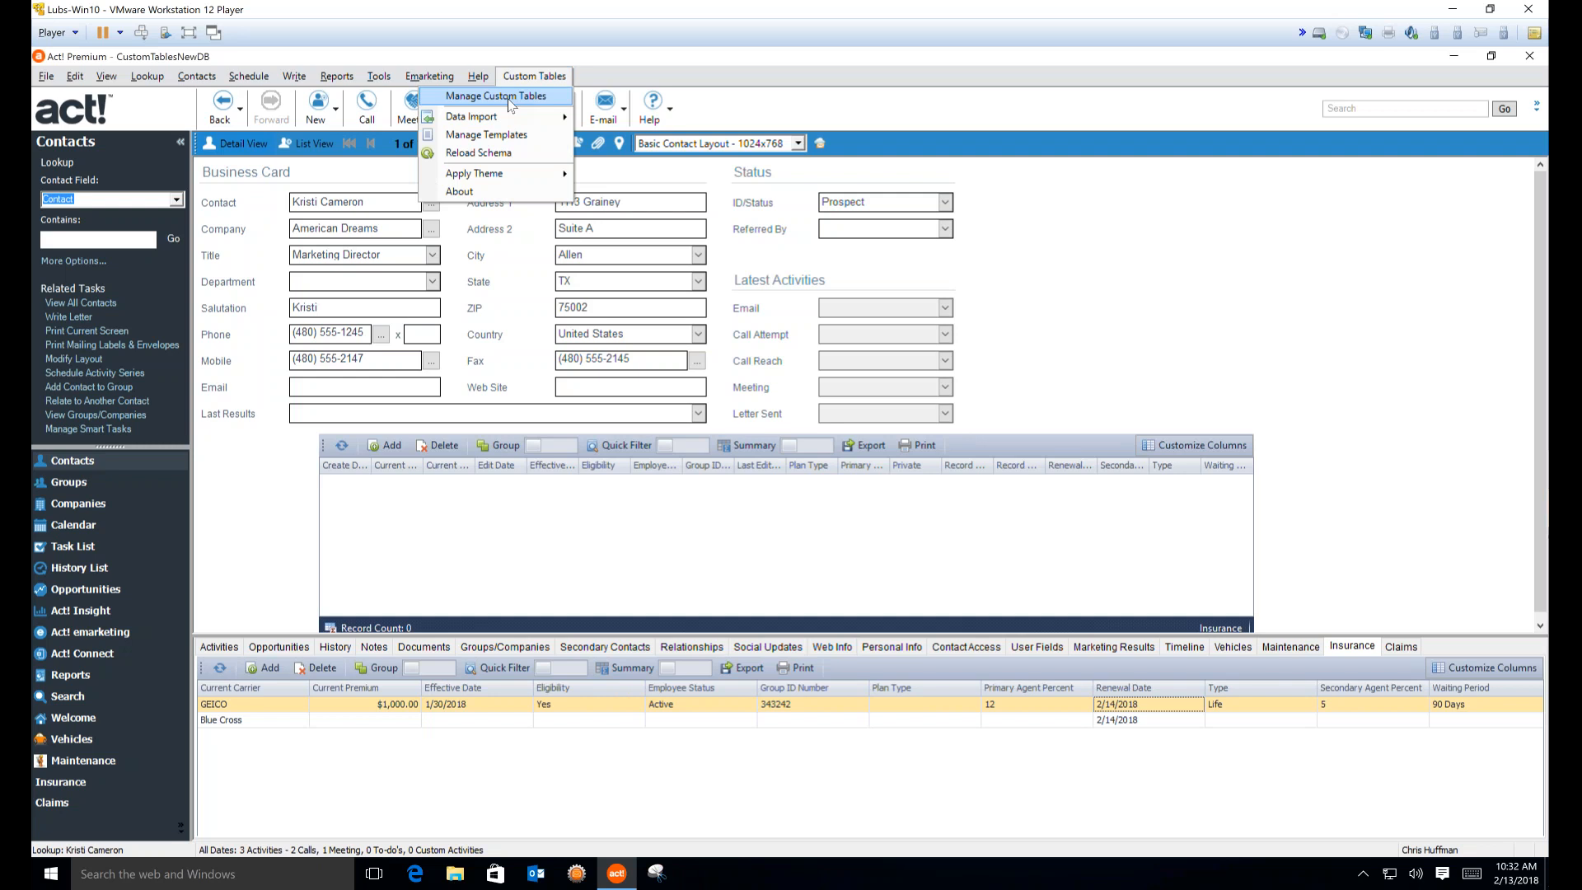
Add the Insurance ID field to the Claims entry layout, save it, and close both managers
click(510, 100)
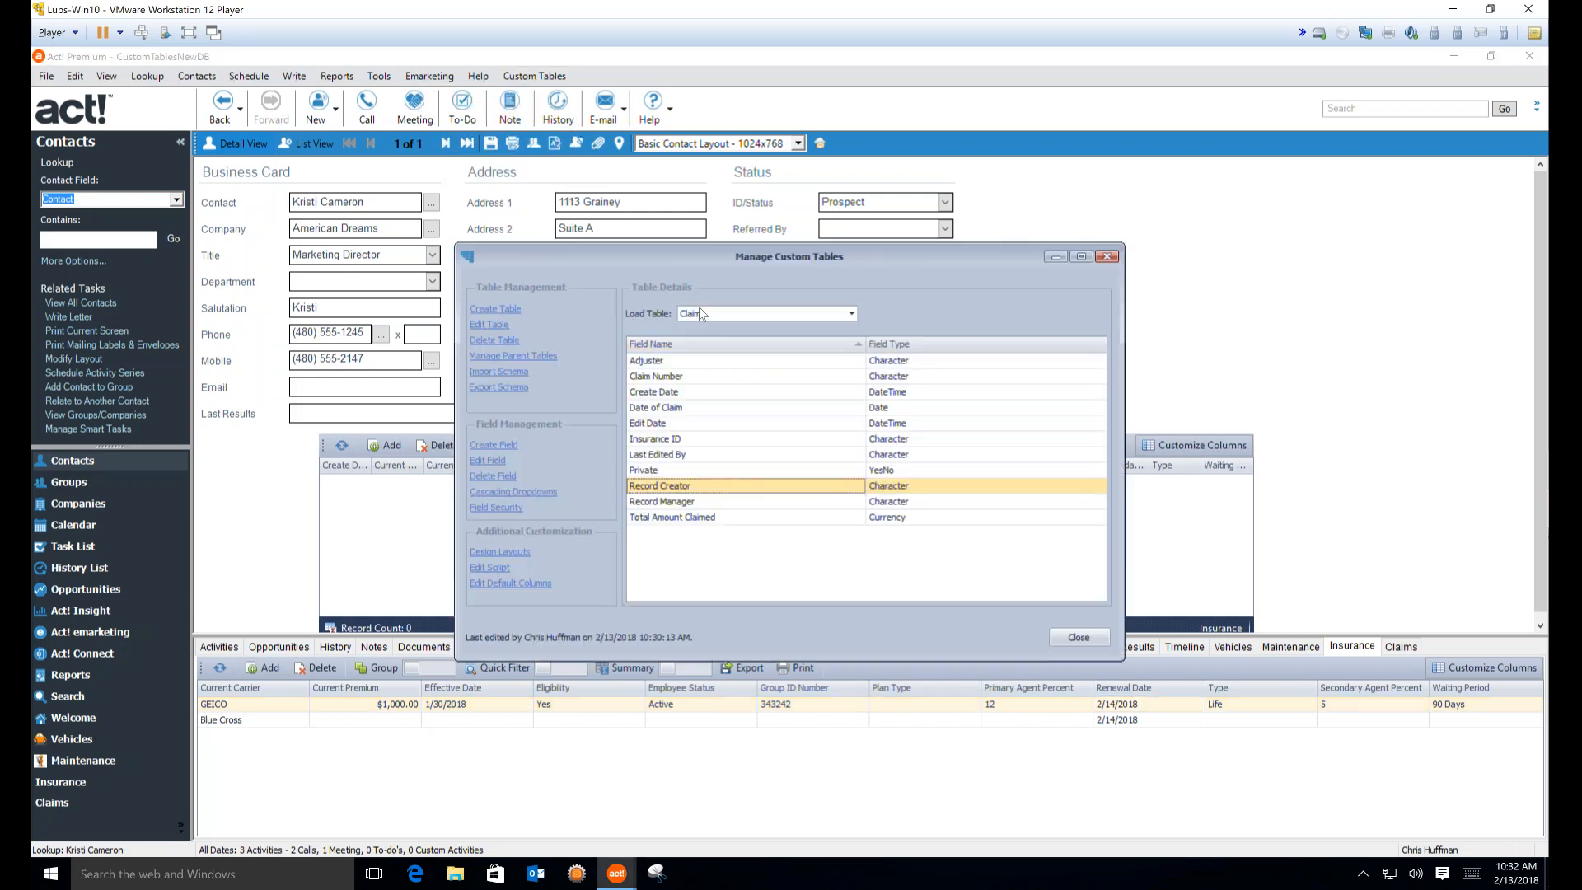
click(499, 551)
click(572, 399)
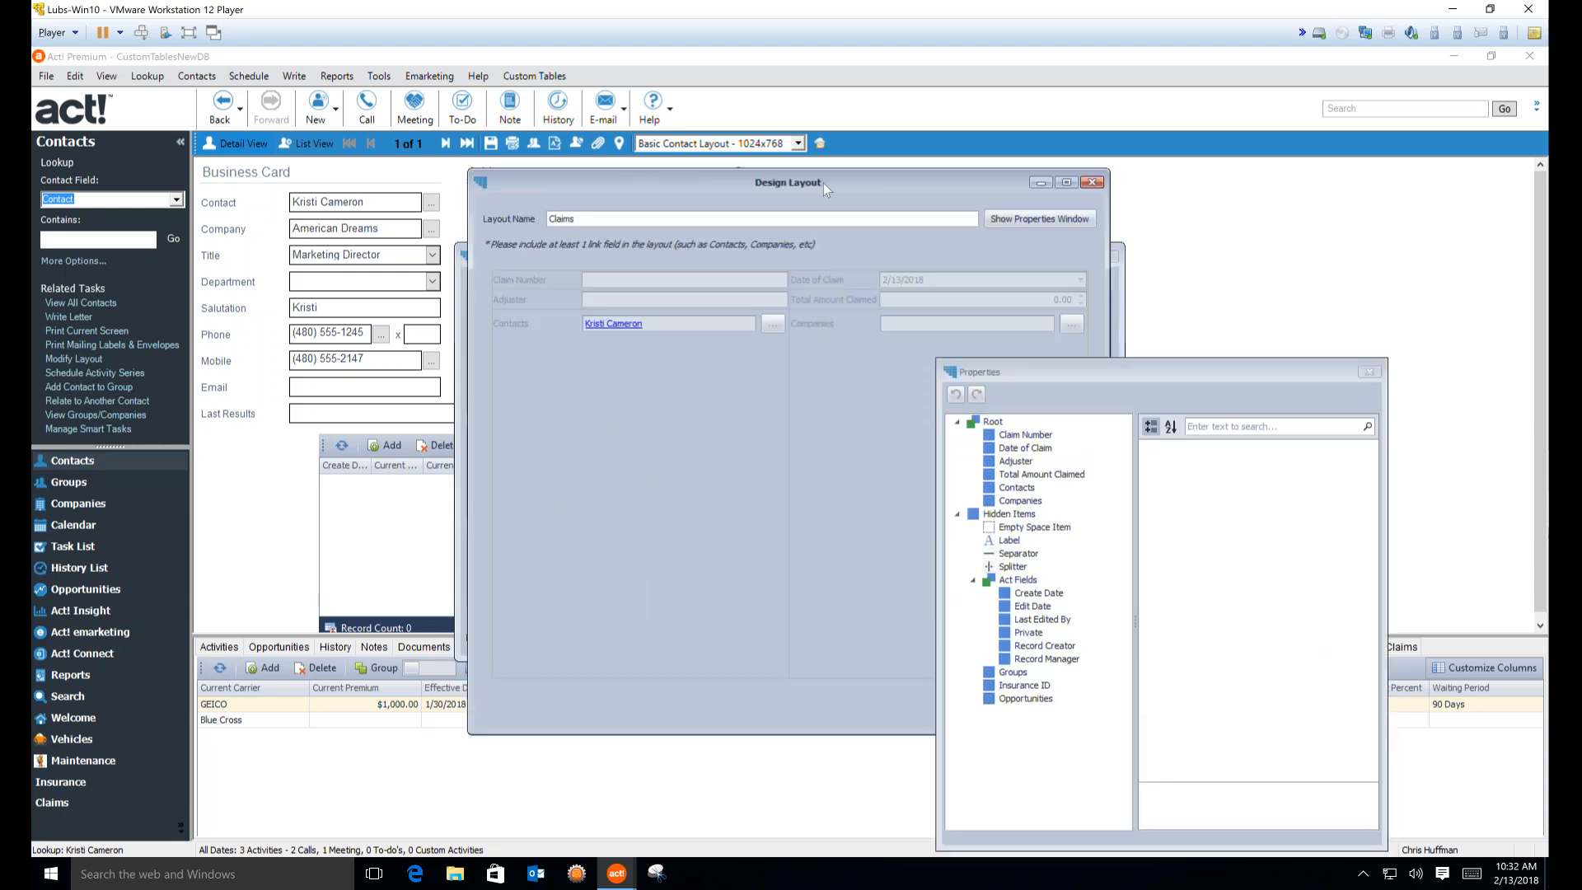
mouse_move(823, 183)
mouse_down()
mouse_move(685, 185)
mouse_move(580, 159)
mouse_up()
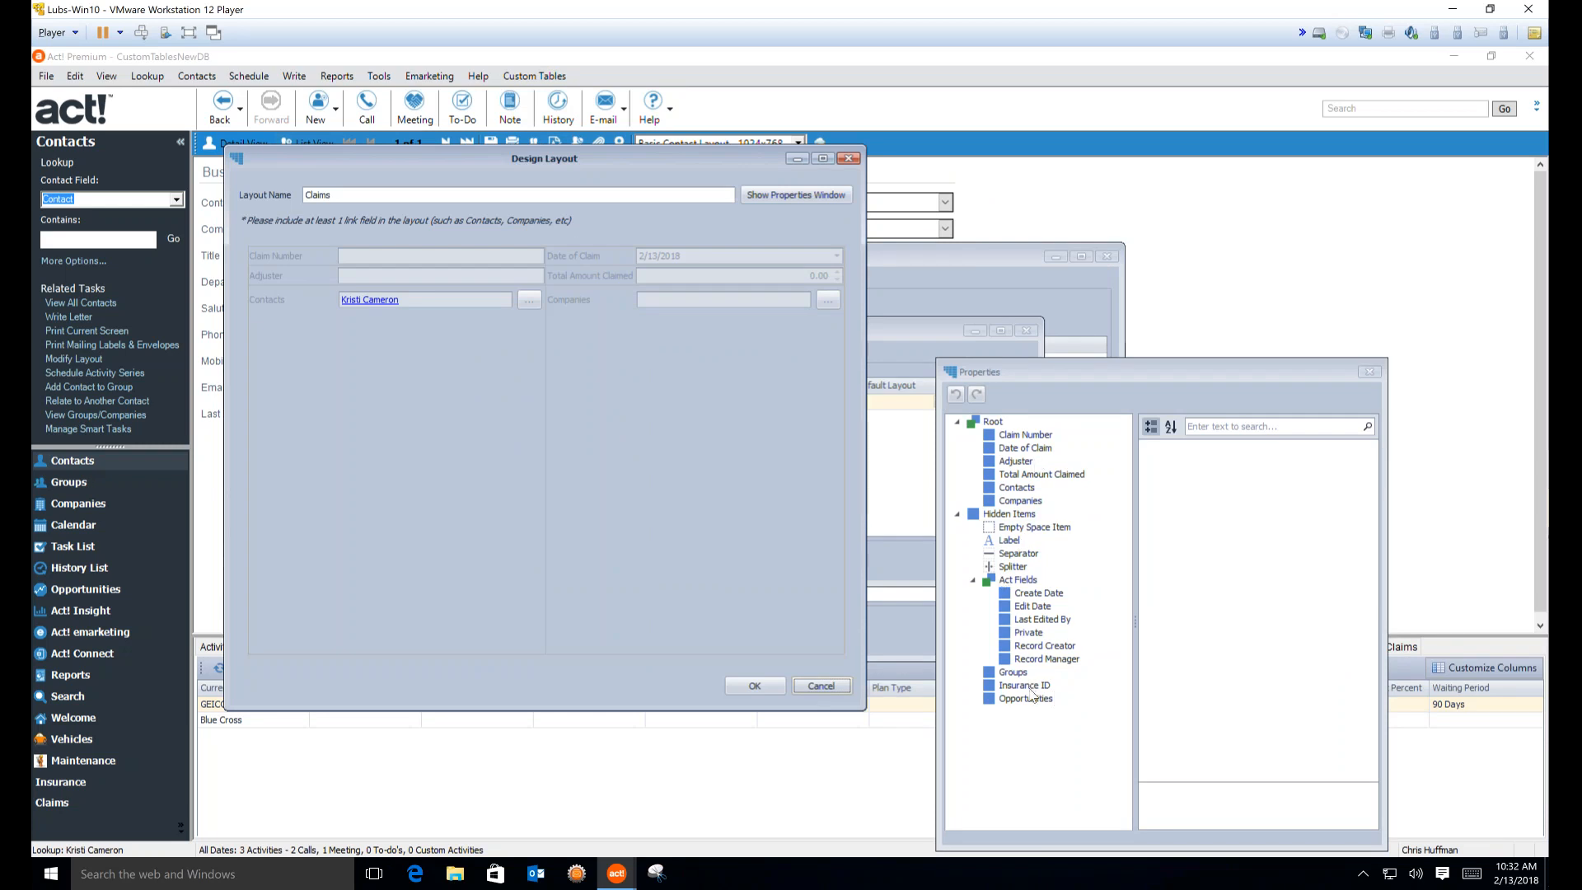
drag(1028, 687, 591, 649)
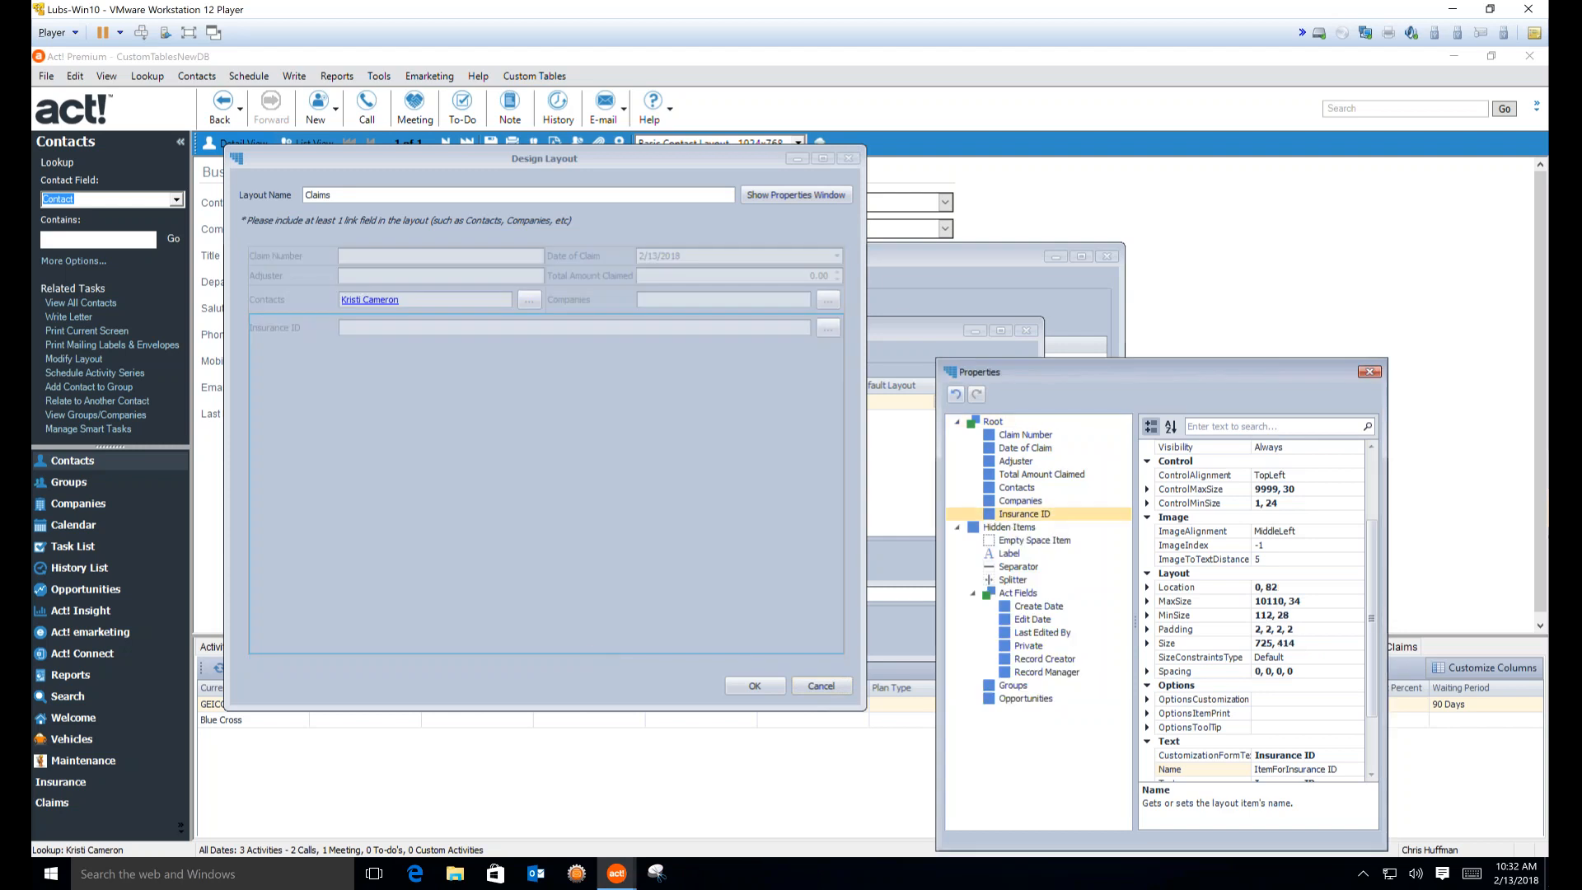
click(754, 686)
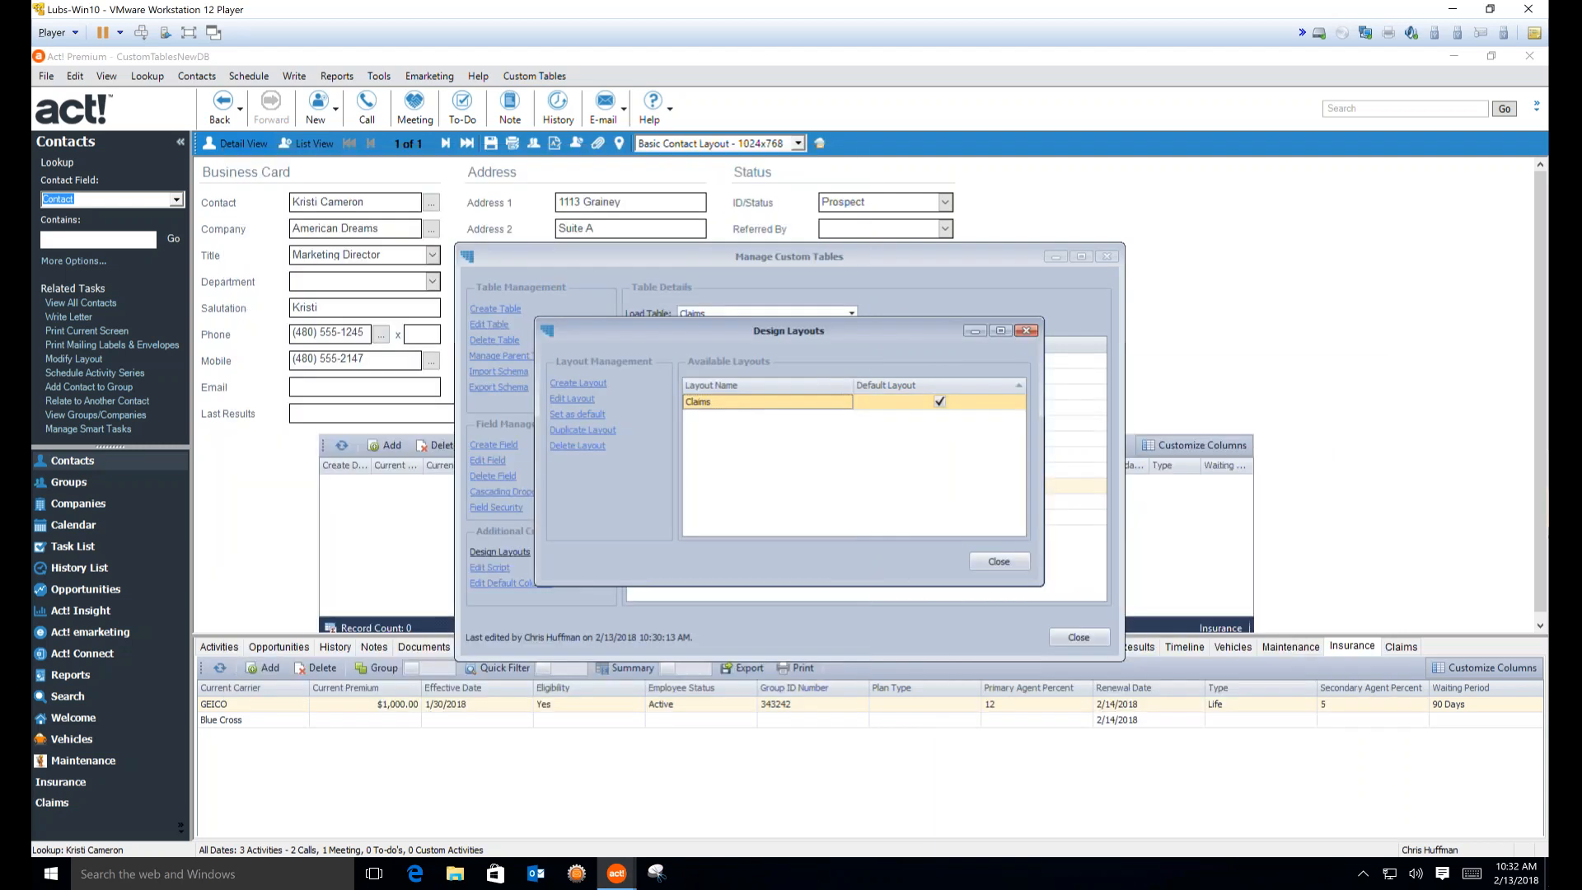
click(997, 560)
click(1079, 638)
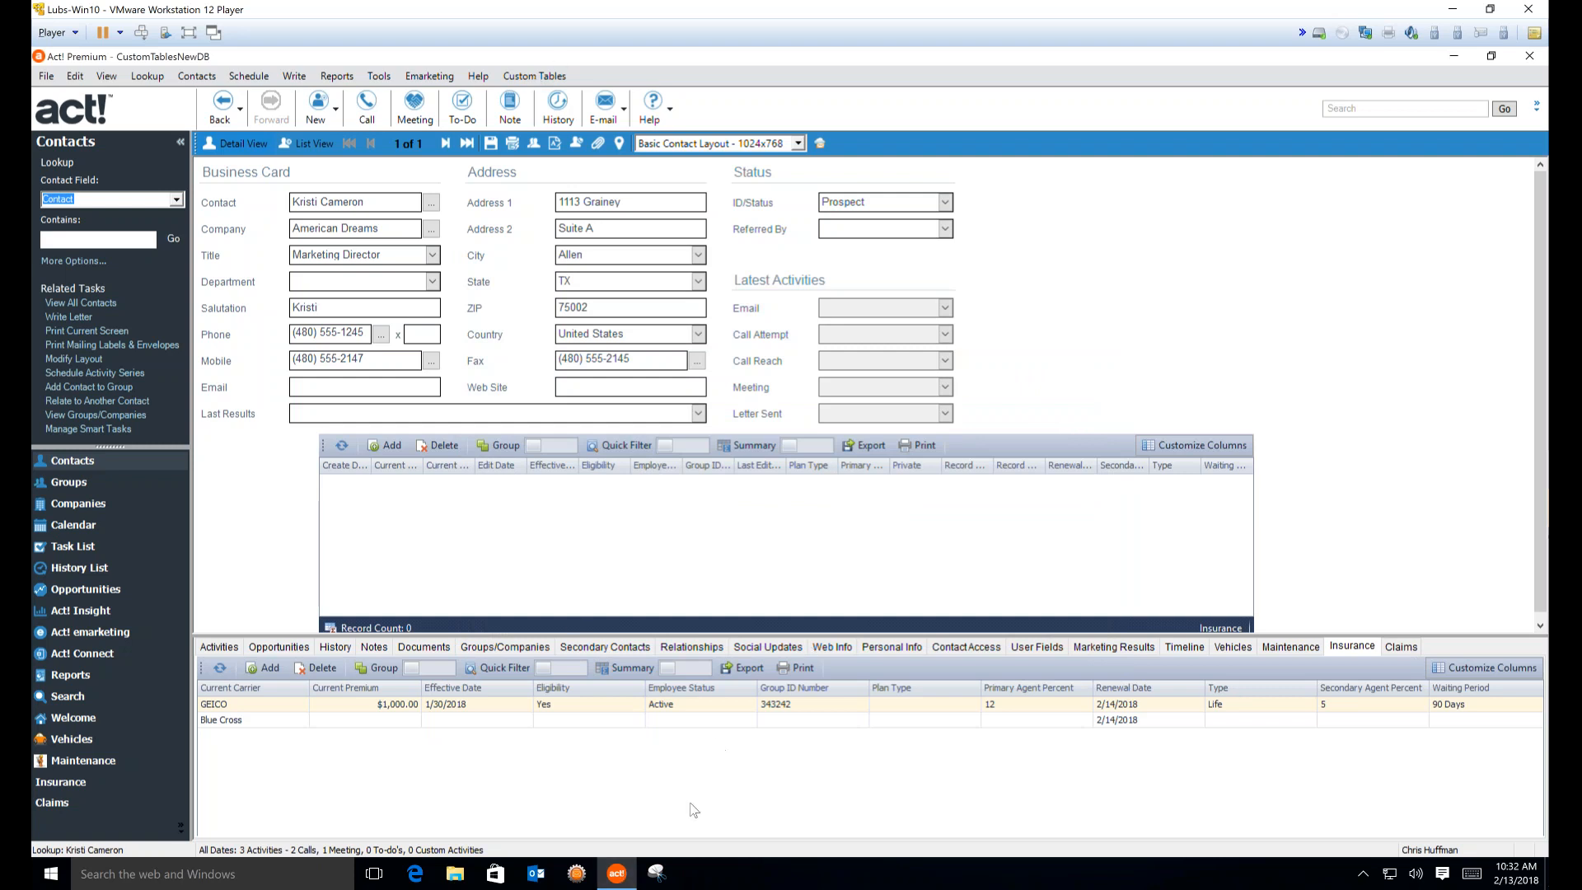
Restore the minimized Act! Premium window from the taskbar
double_click(898, 723)
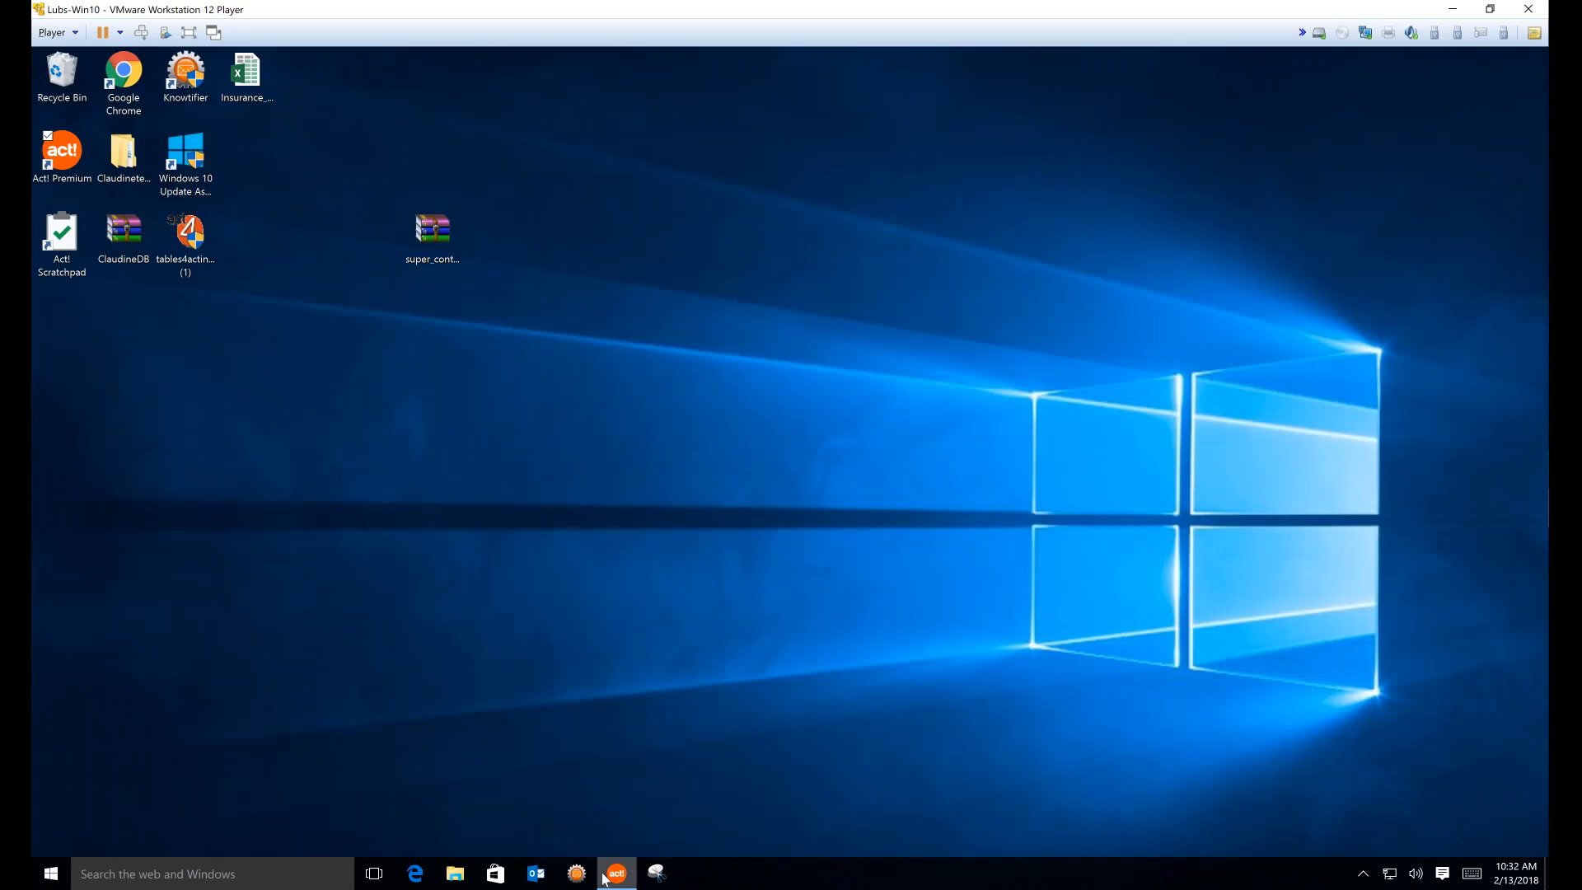
mouse_move(608, 876)
click(620, 839)
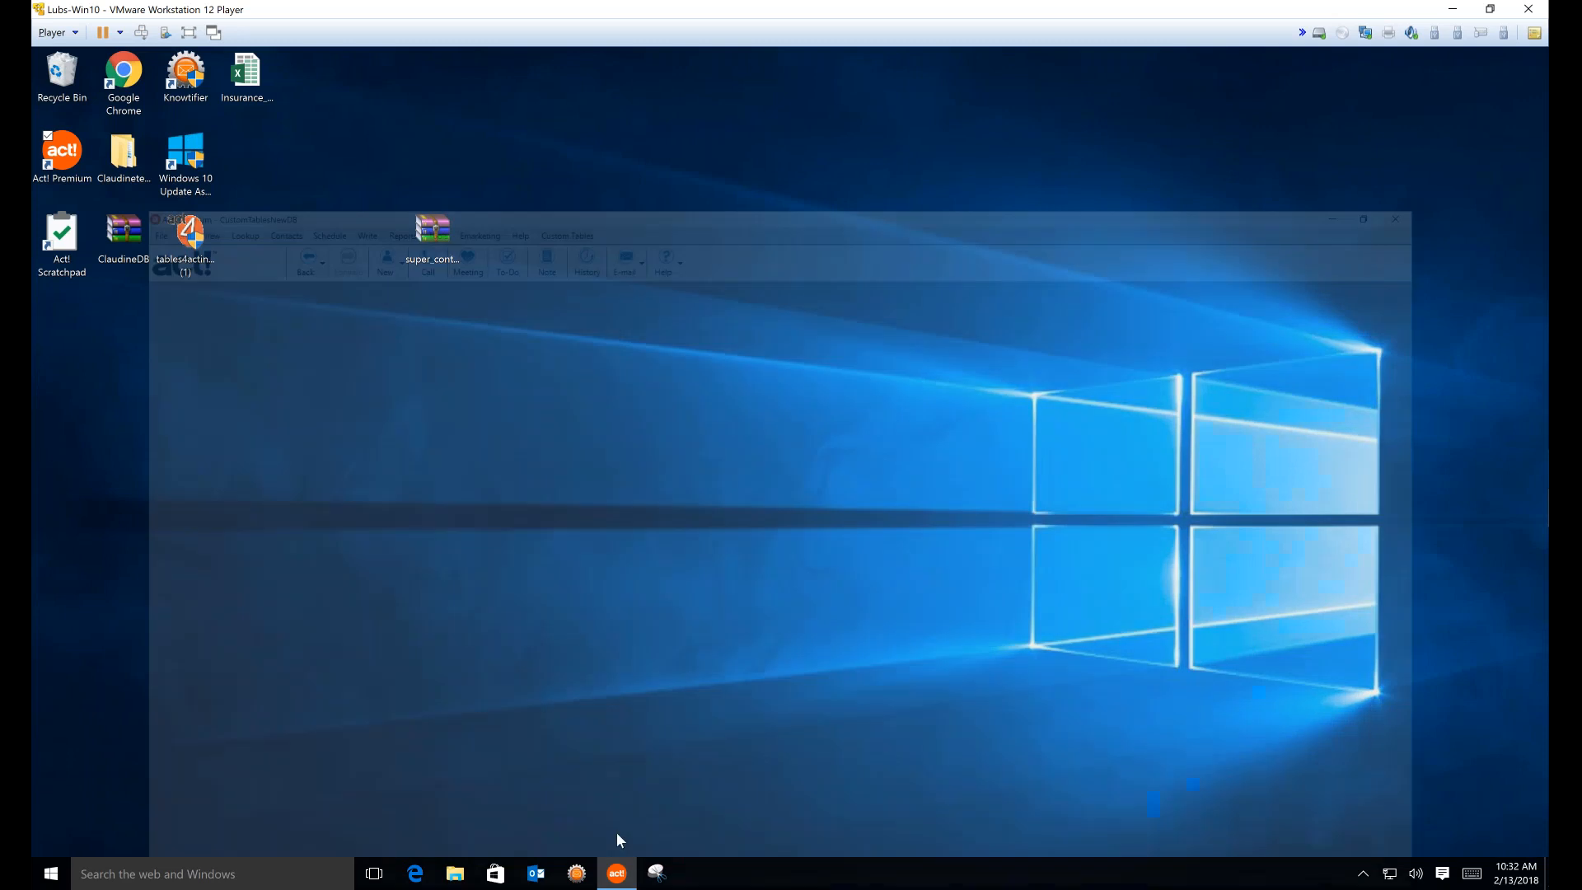
Start a new claim dated 2/2/2018 for 500, entering its claim number and adjuster's name
click(1408, 649)
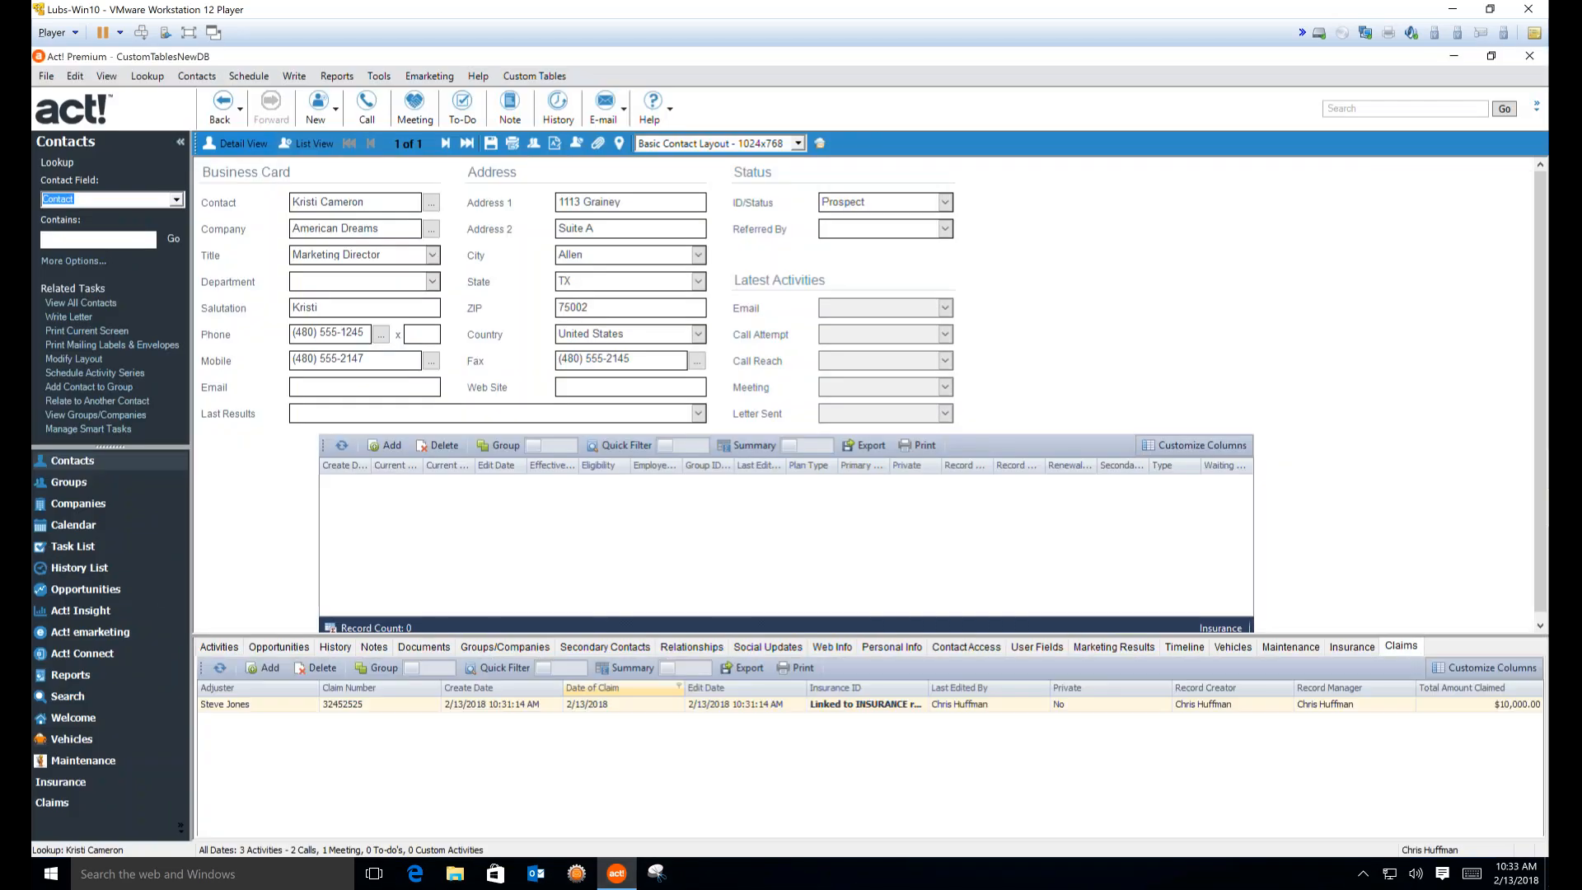
click(273, 670)
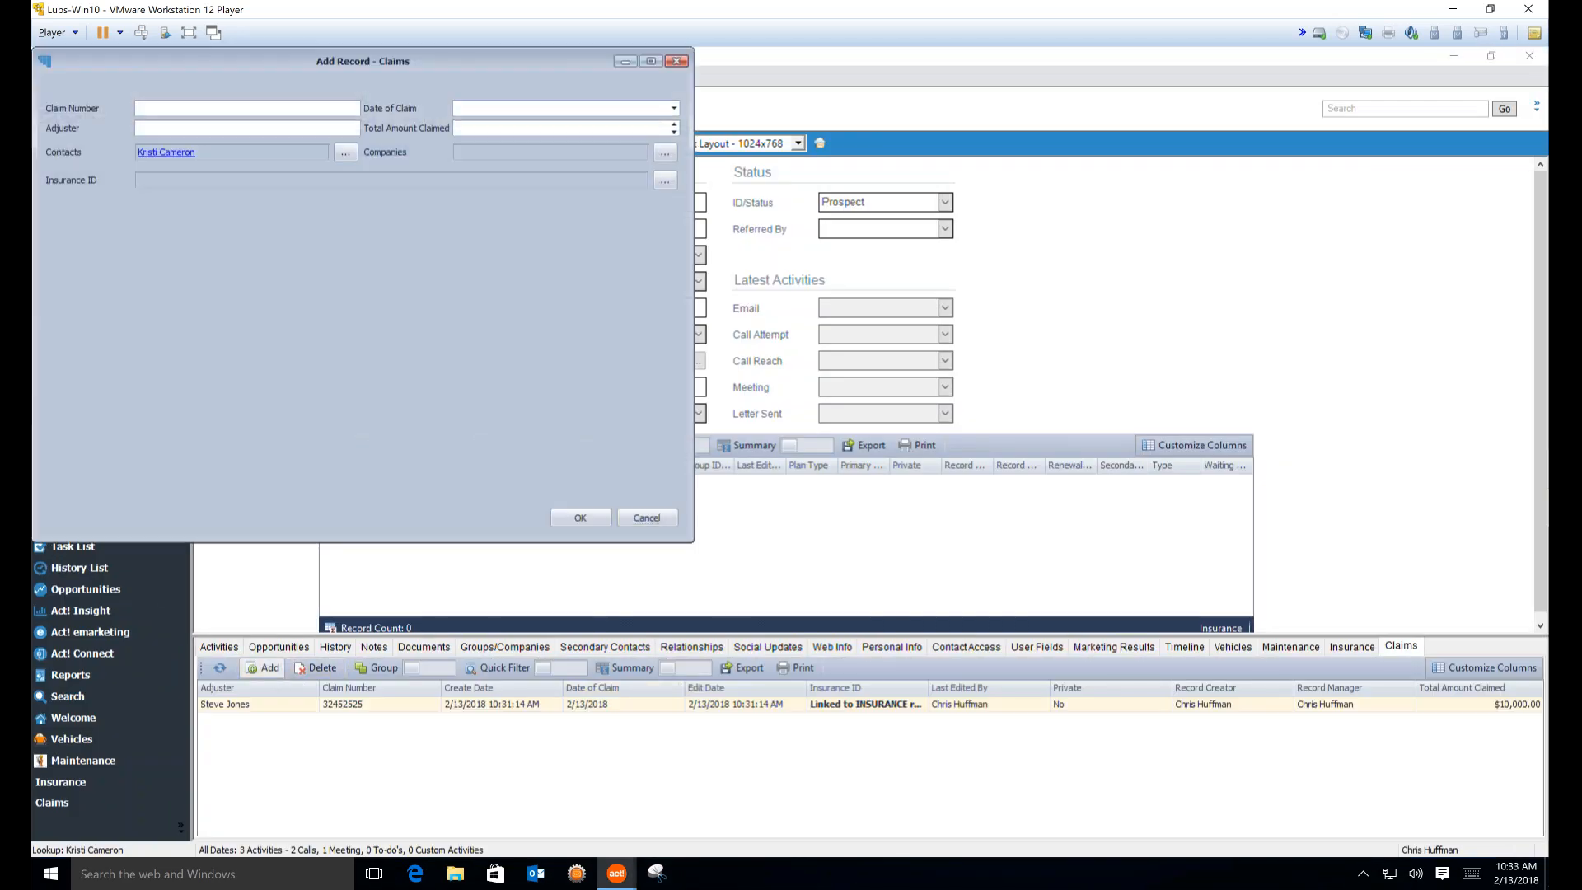
text(3243432)
click(673, 108)
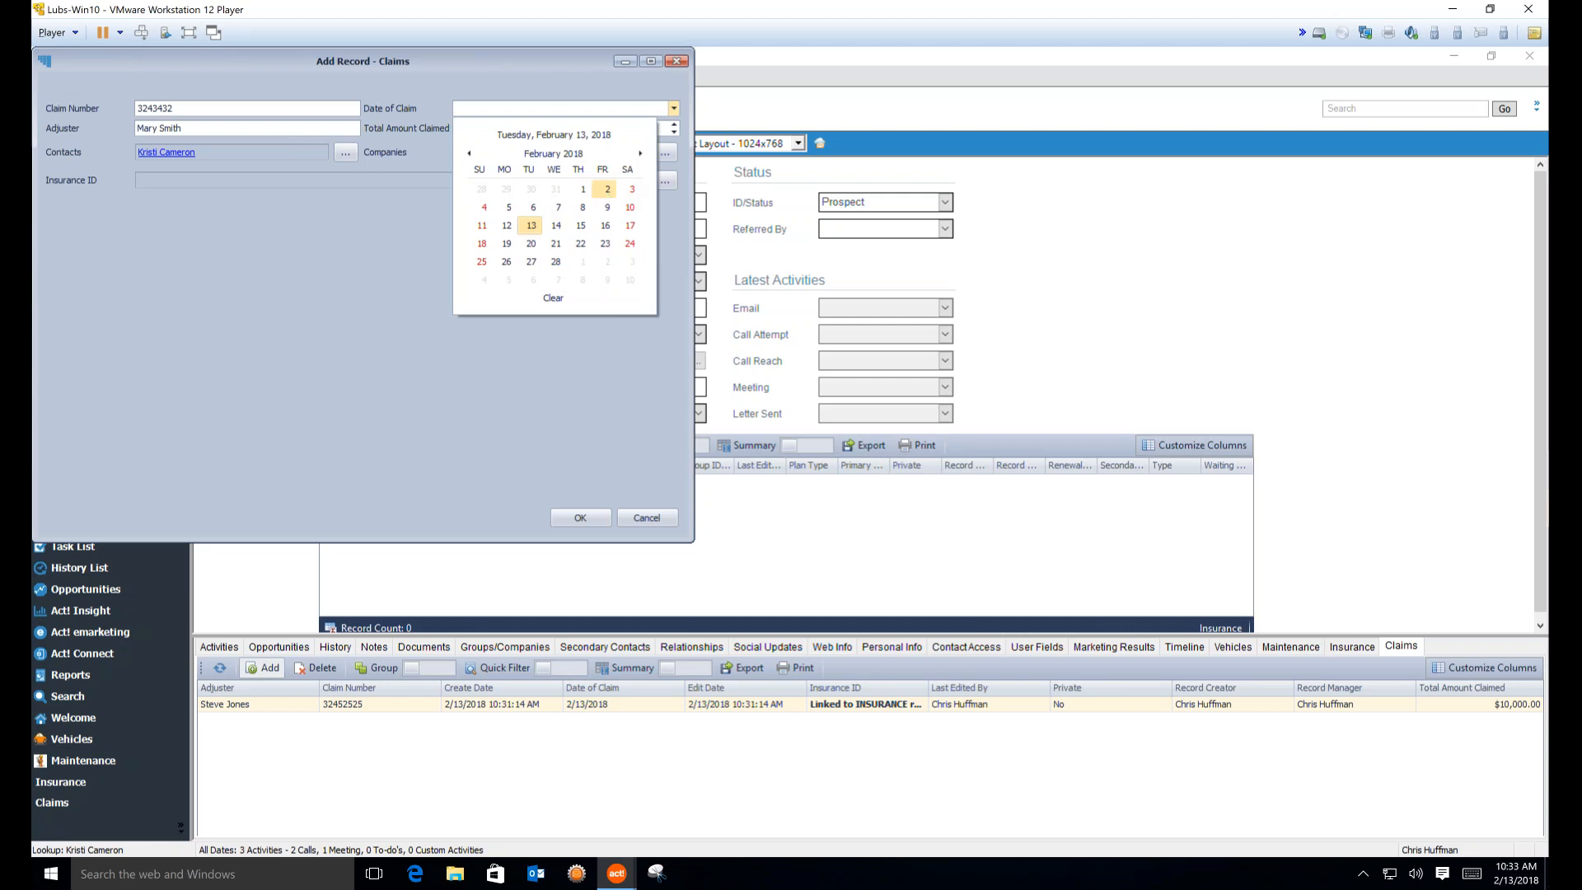
click(607, 188)
key(Tab)
text(500)
key(Tab)
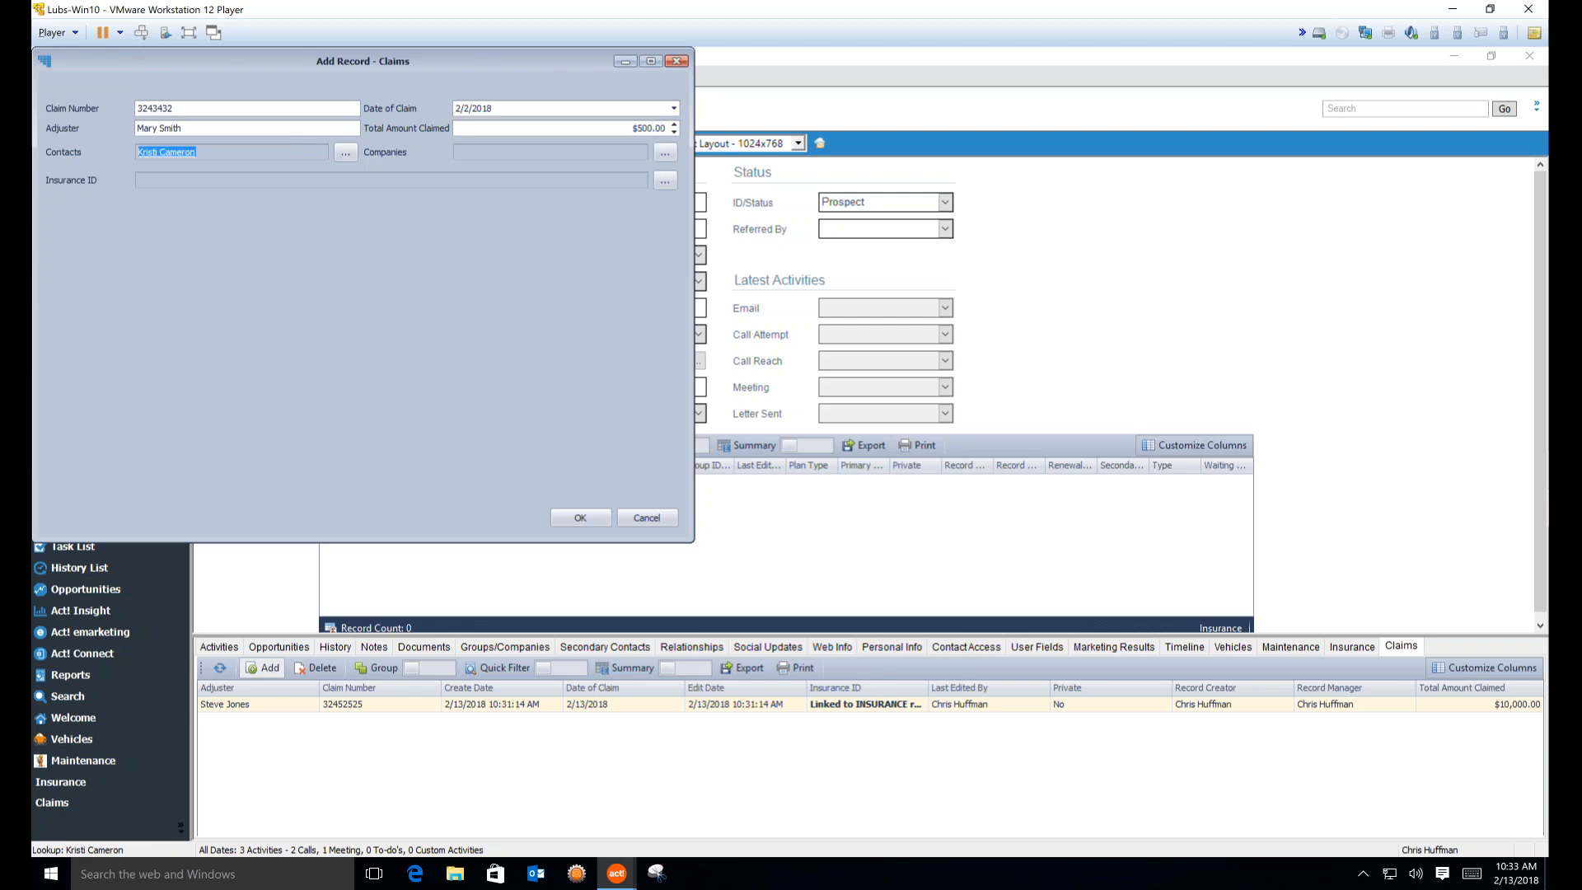
Link the claim to the GEICO insurance record and save it
click(670, 181)
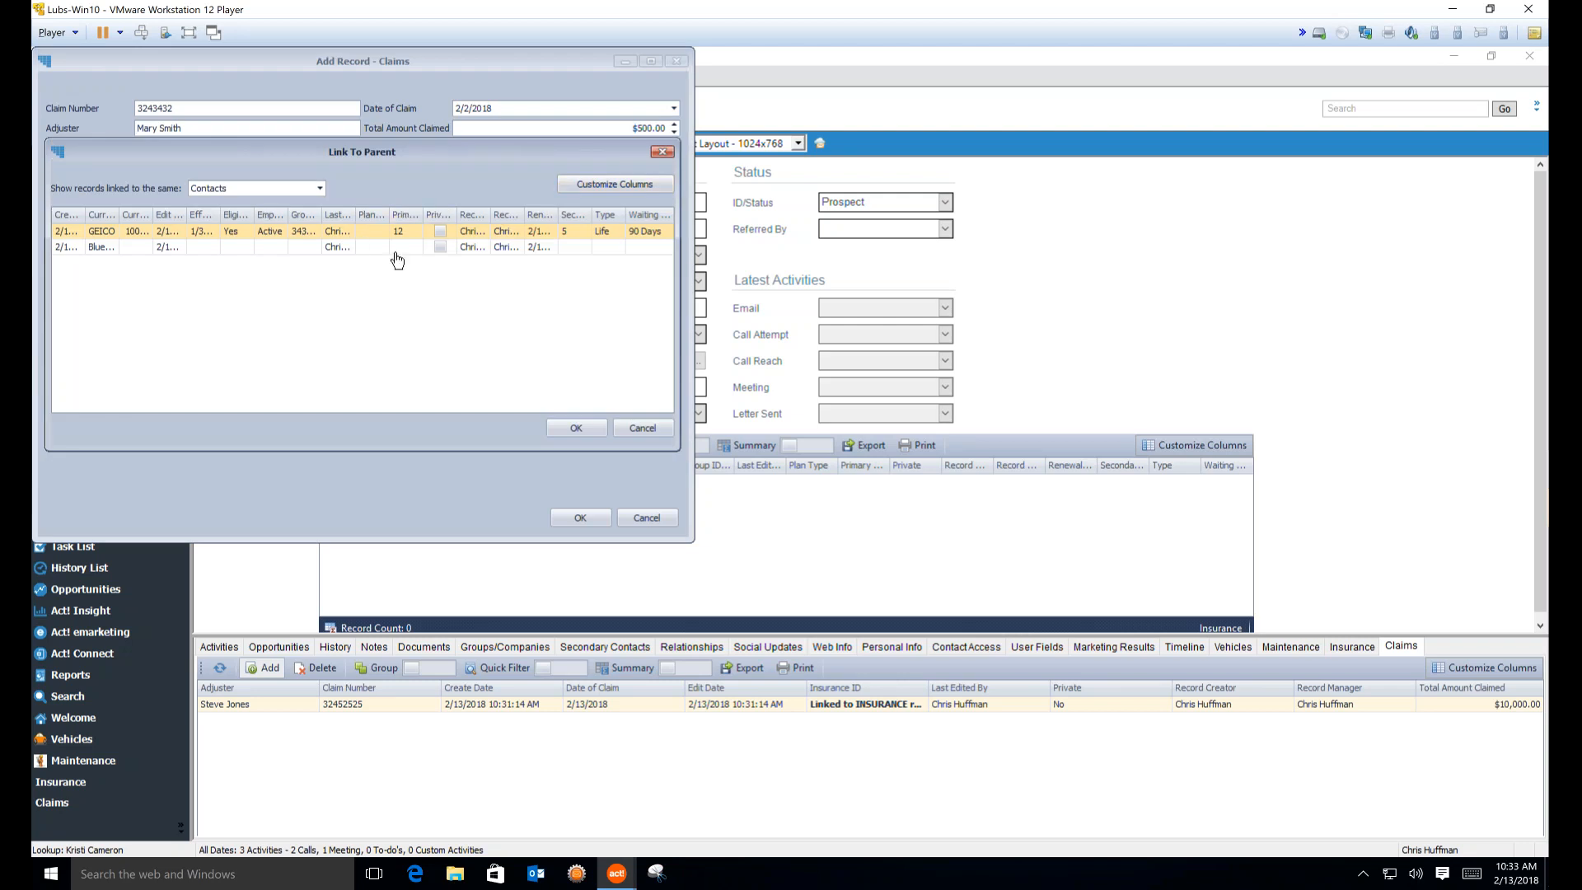
click(340, 235)
click(576, 427)
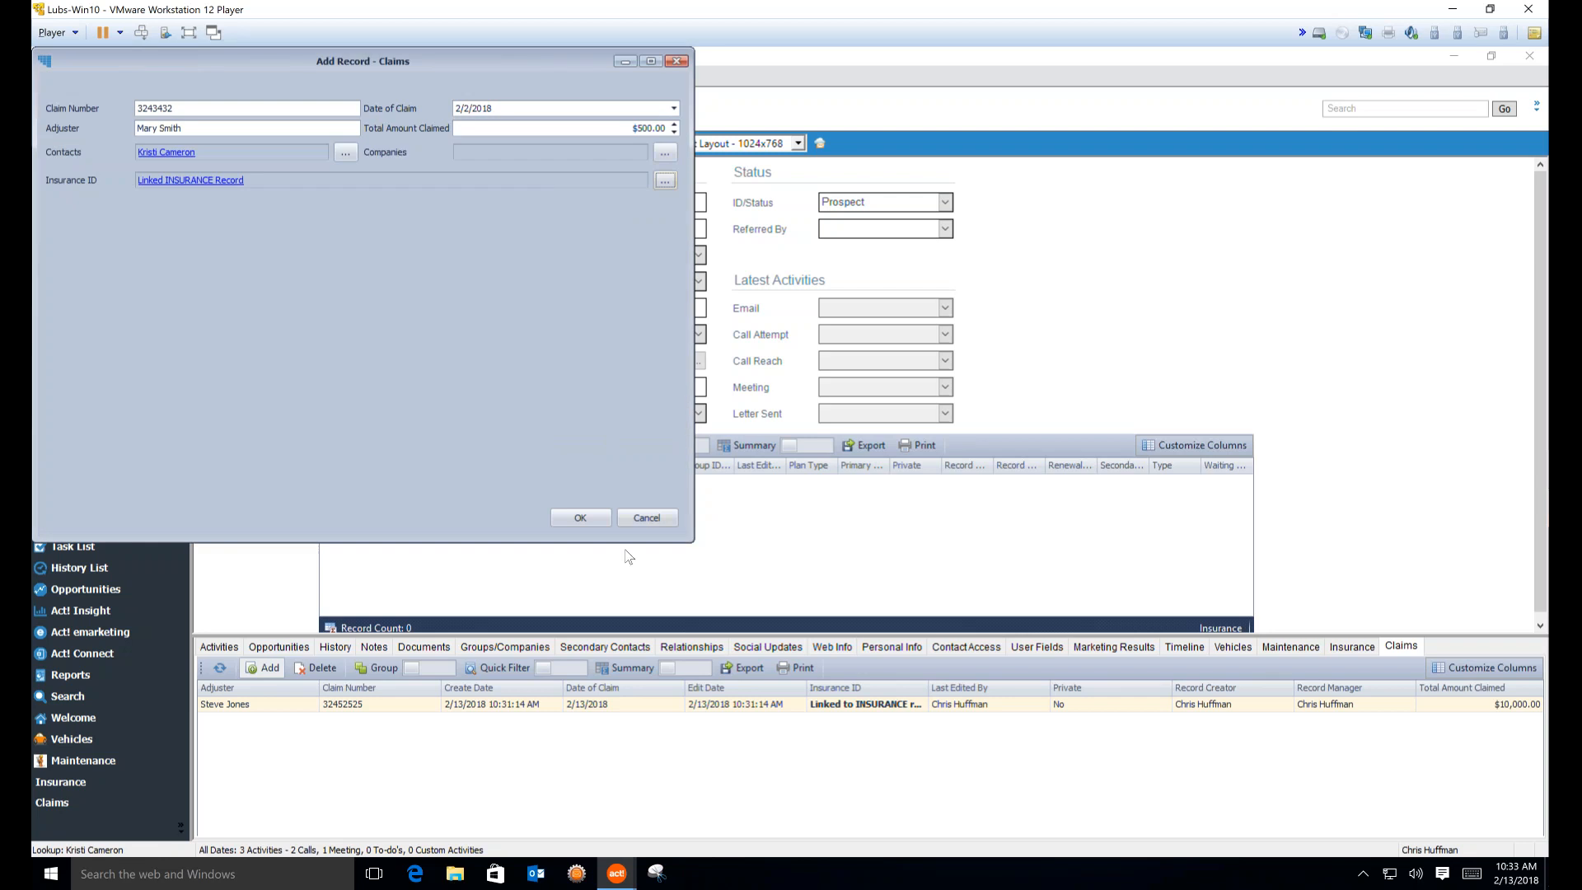
click(580, 519)
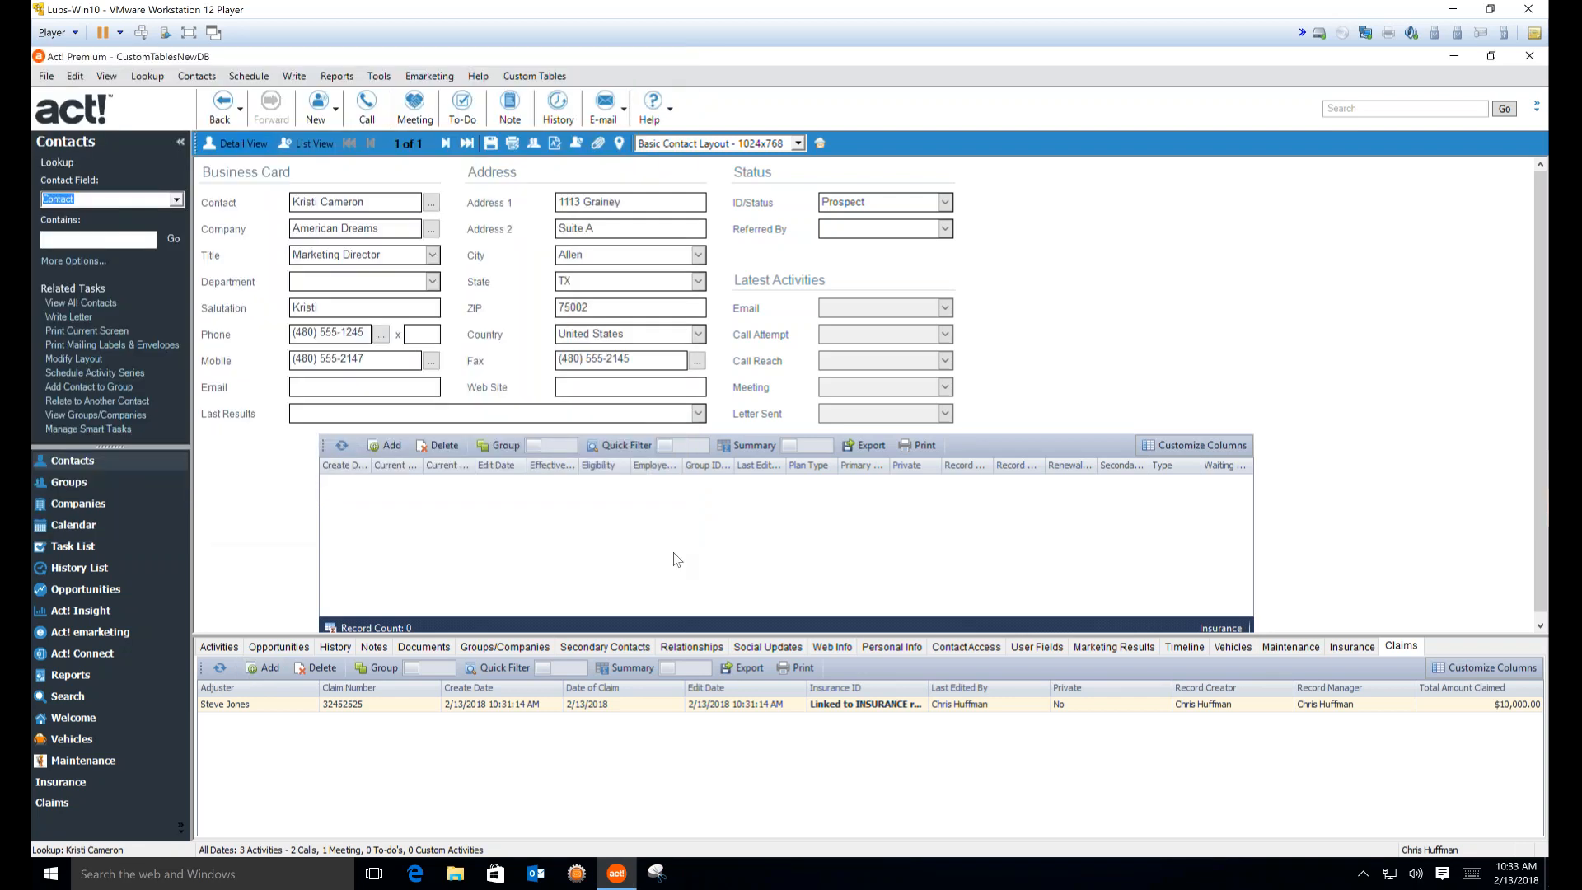
Open the GEICO record from the contact's Insurance tab for editing
click(1352, 647)
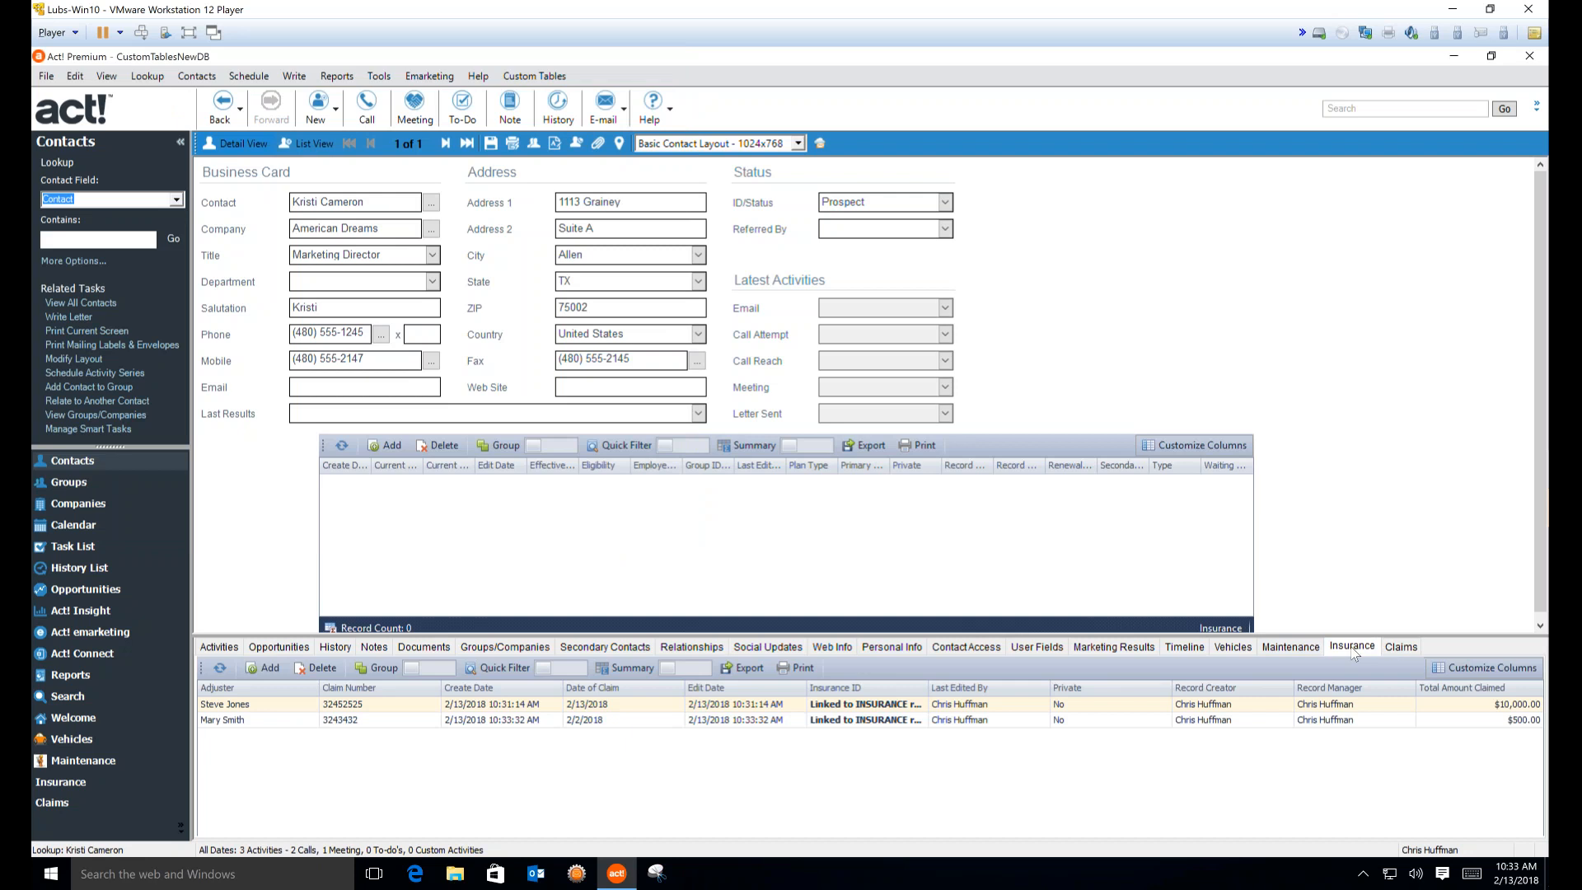
click(641, 710)
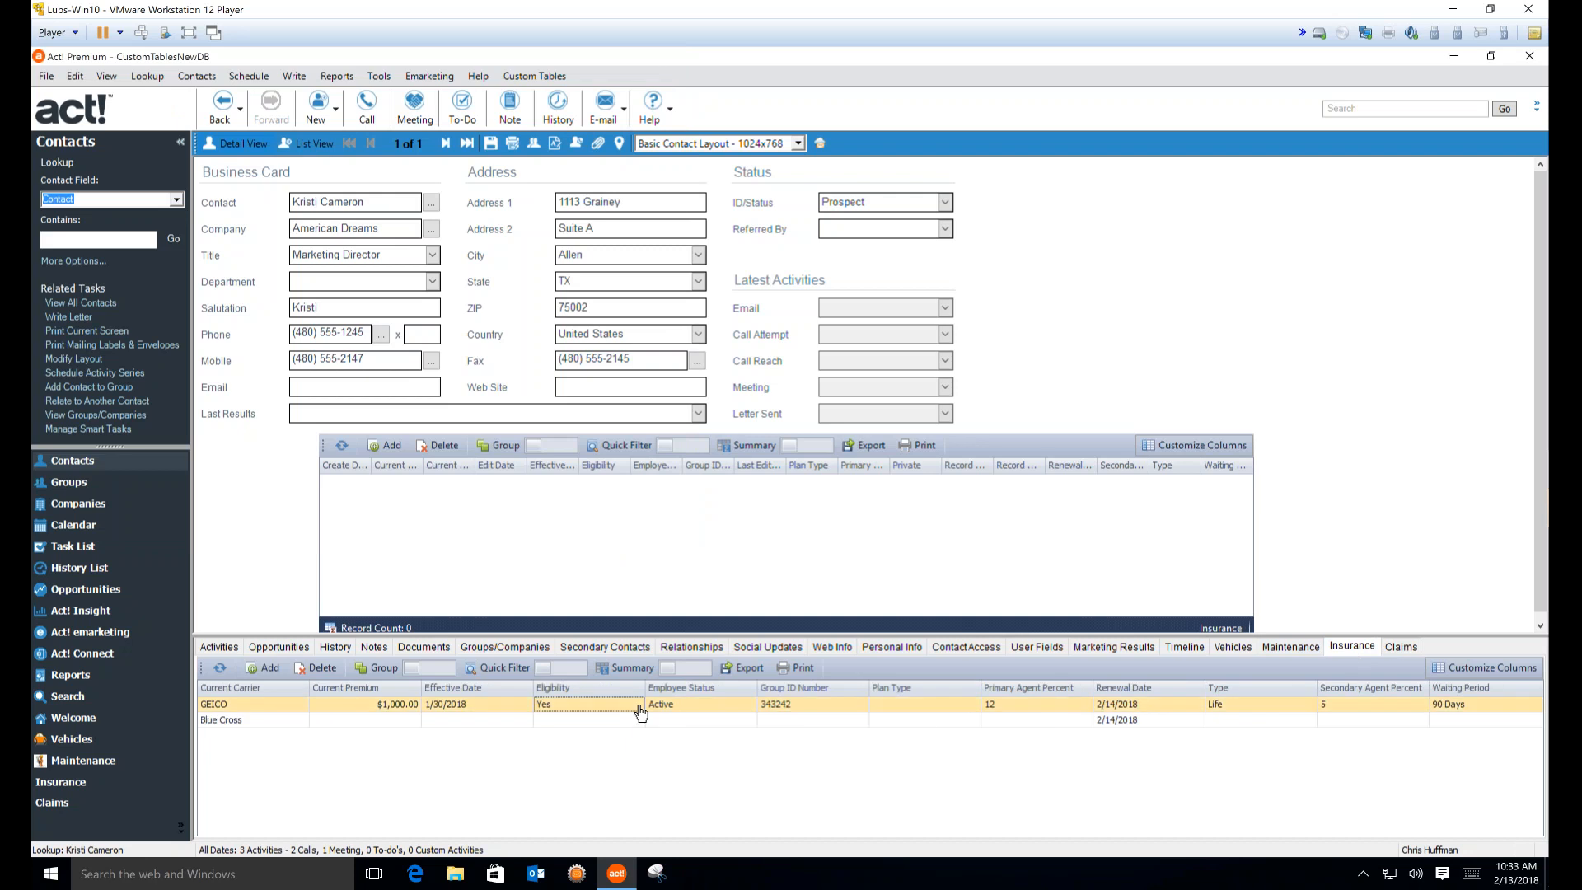
double_click(641, 710)
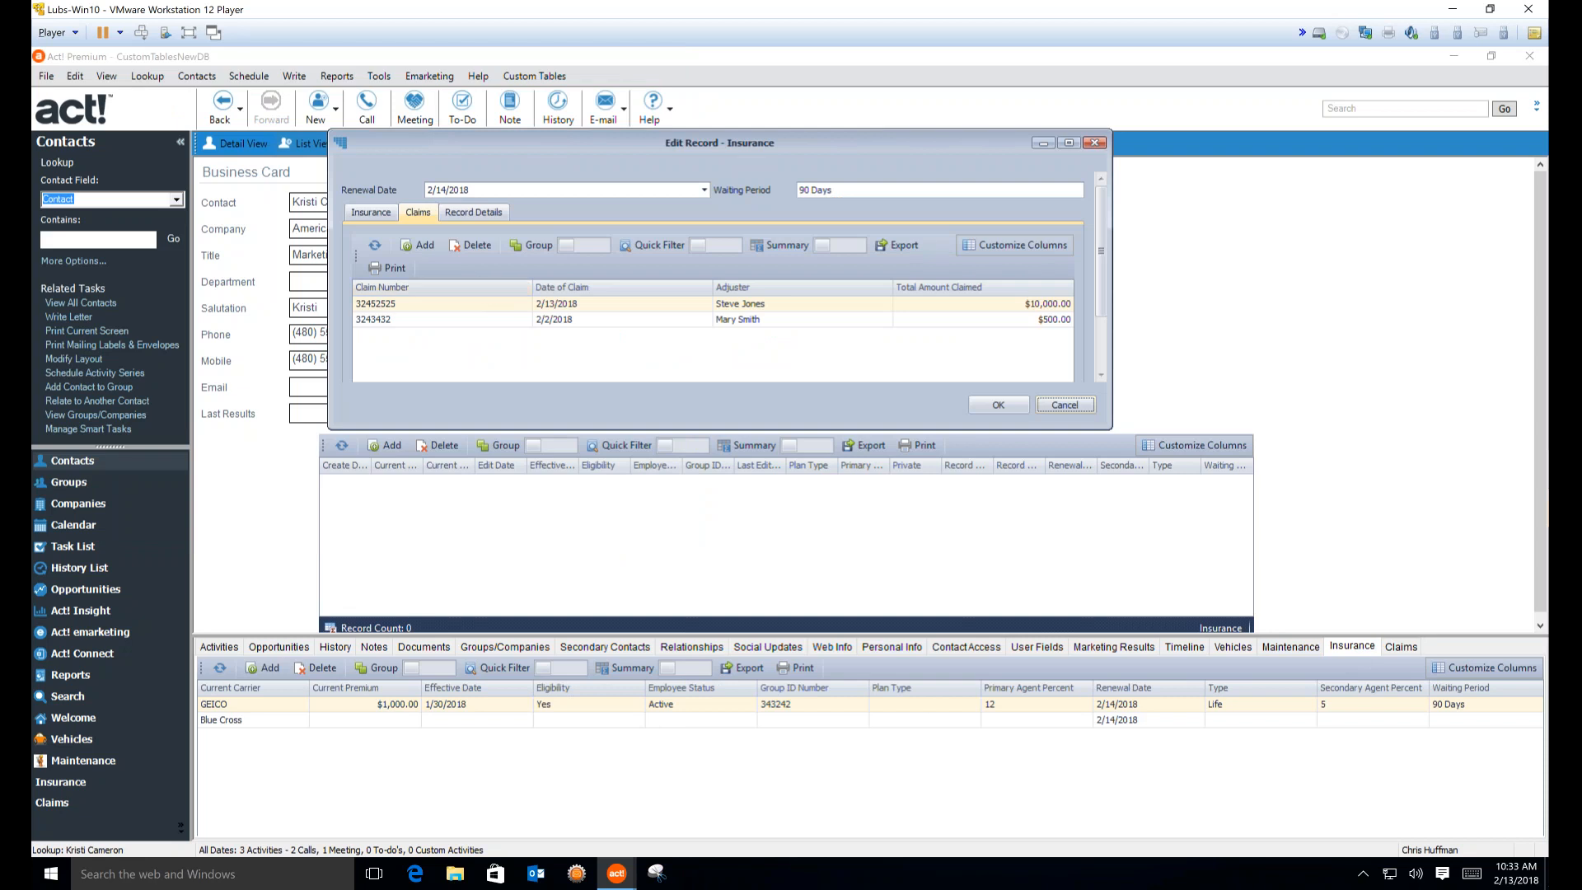
Turn on the claims summary footer and best-fit all columns so $10,000.00 and $500.00 show
right_click(1052, 293)
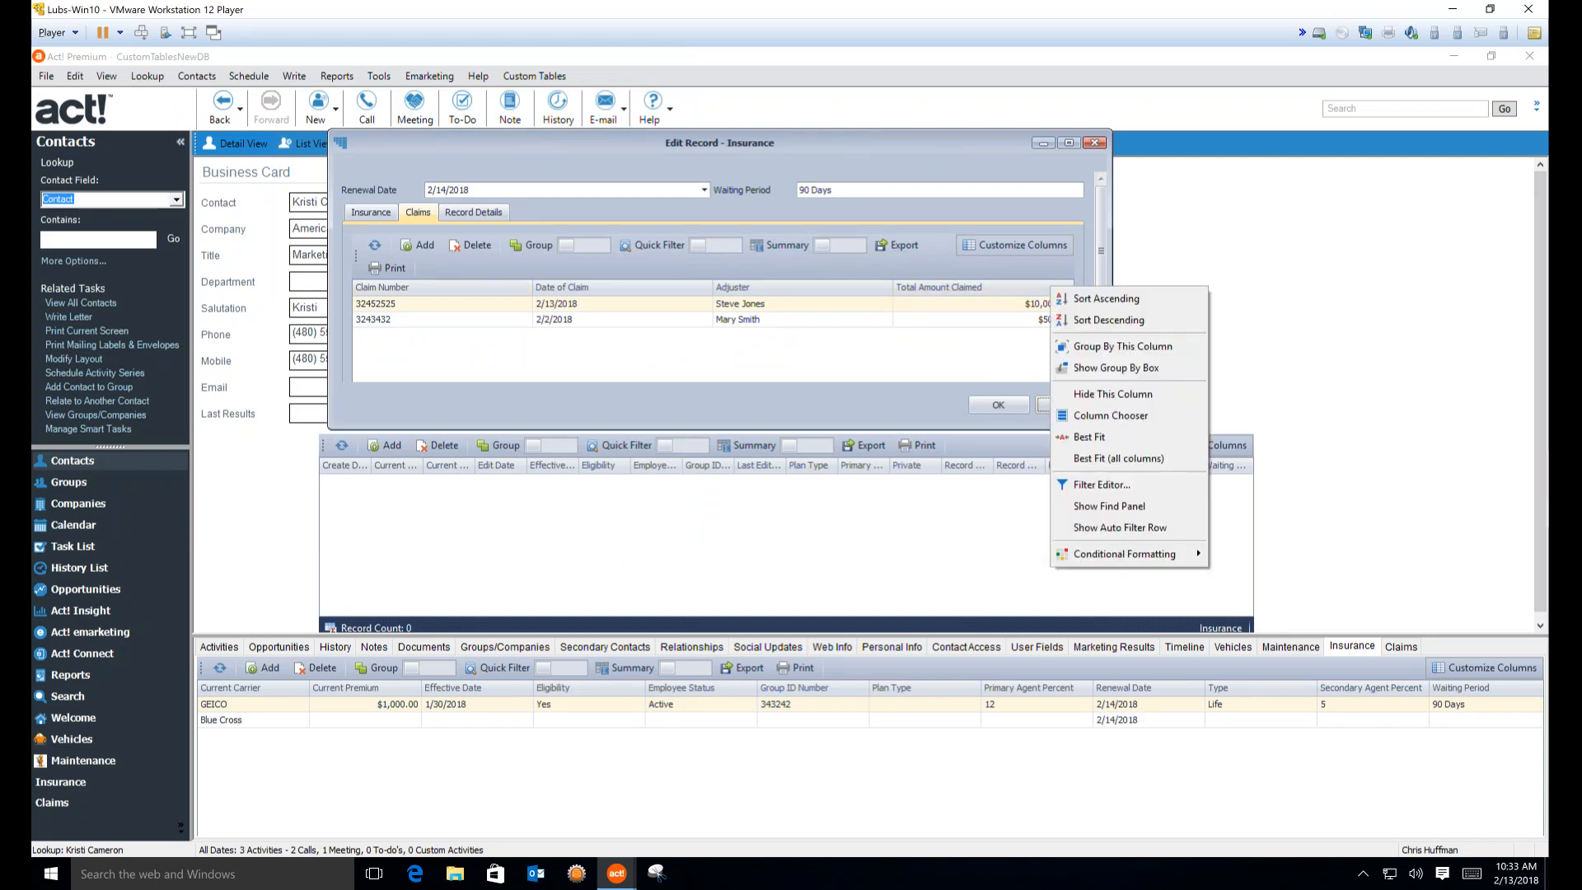
click(833, 246)
right_click(1033, 291)
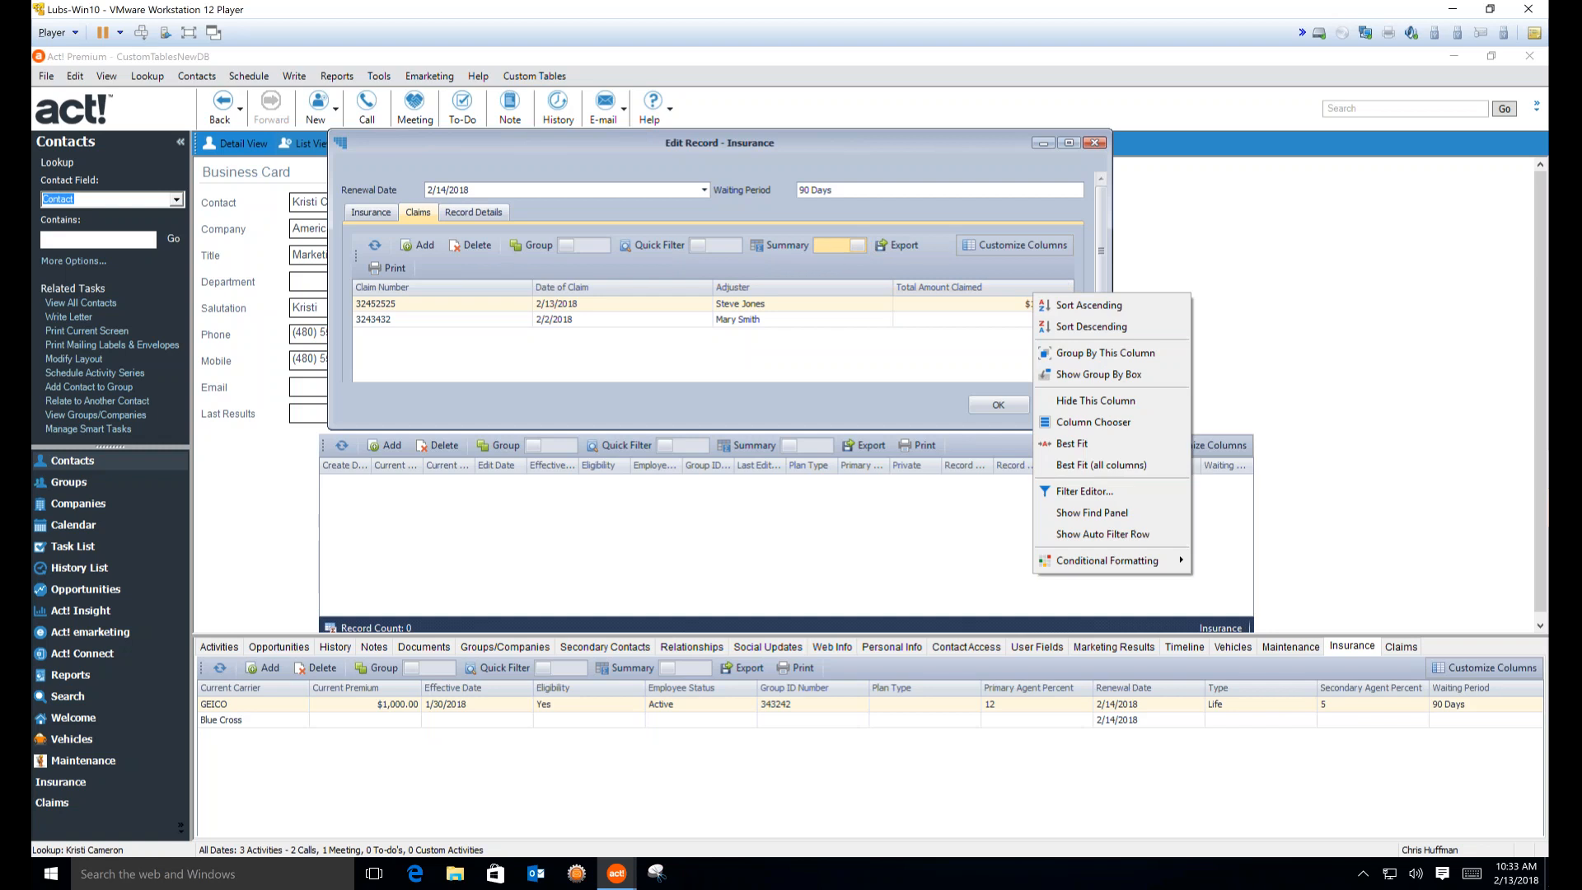
click(949, 387)
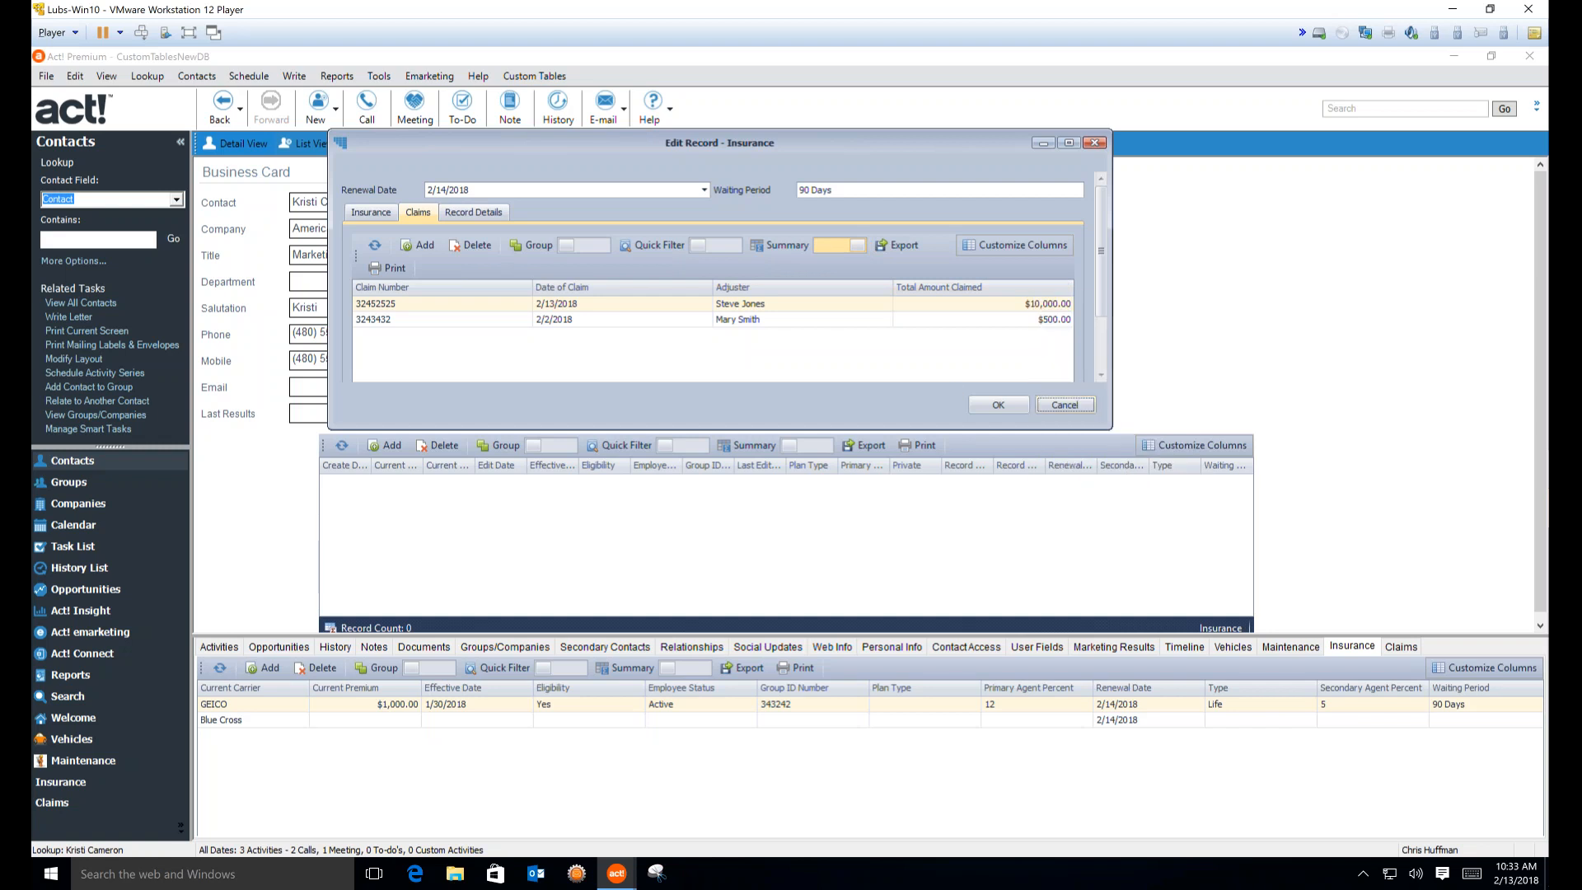
right_click(985, 290)
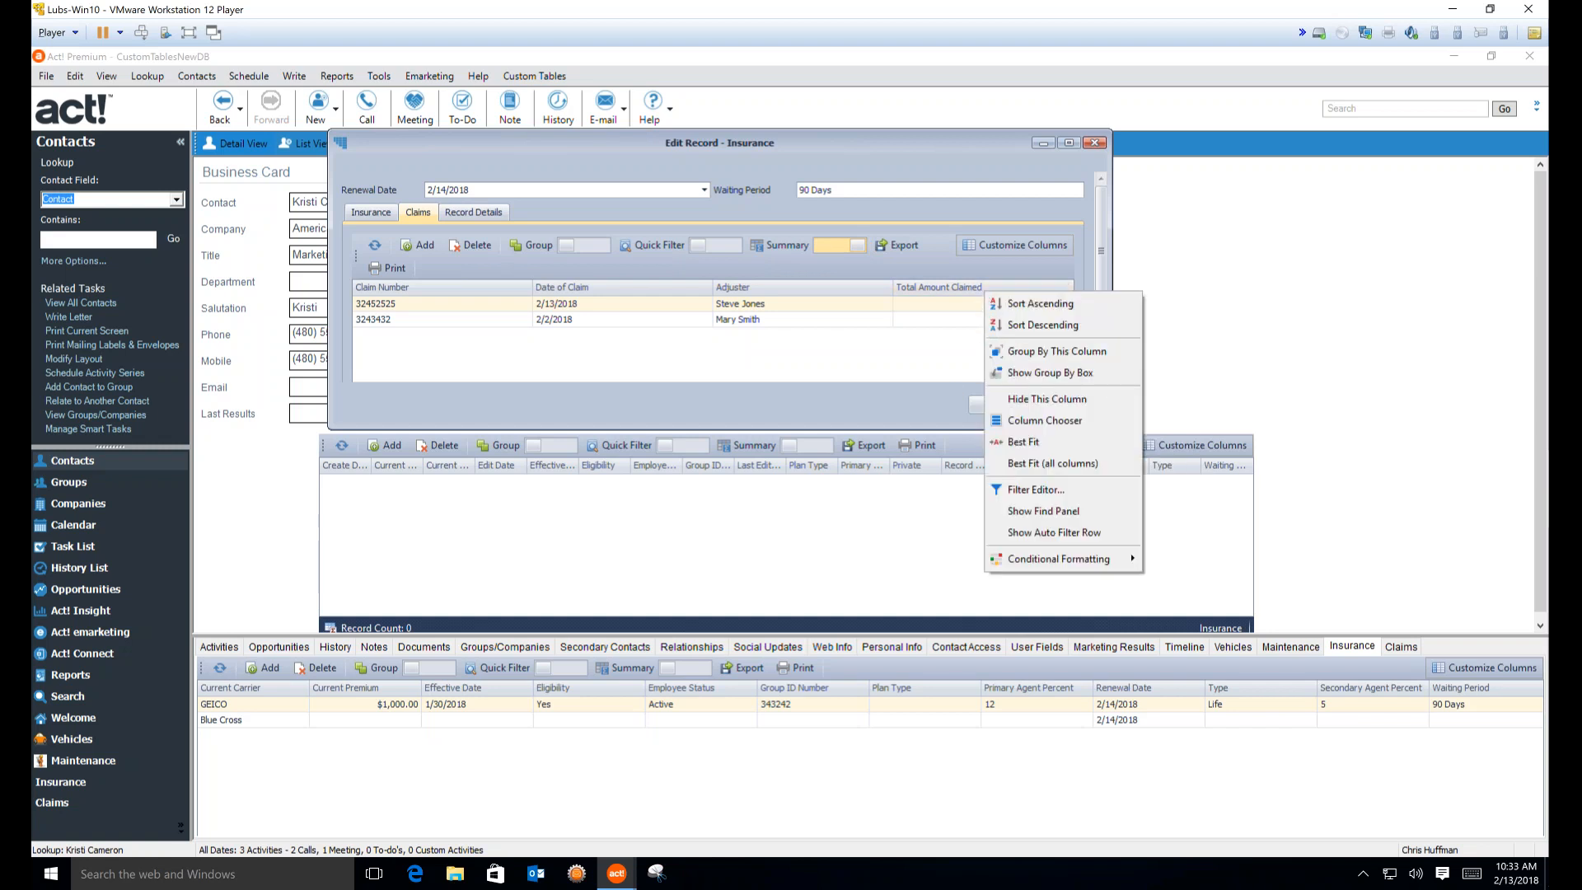
click(1052, 463)
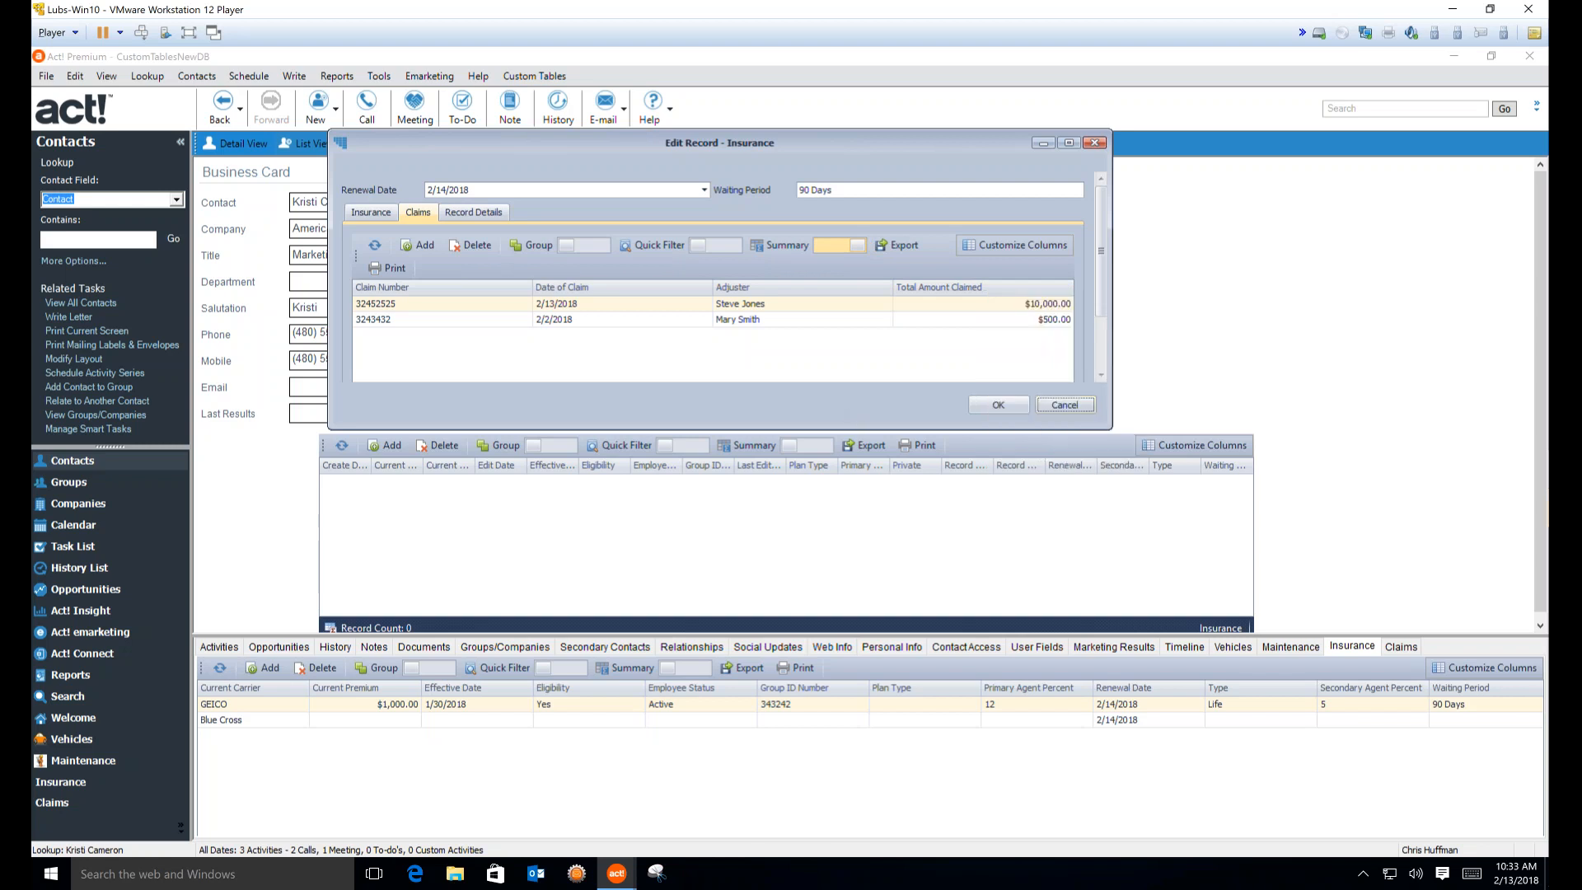
scroll(1040, 388, down, 1)
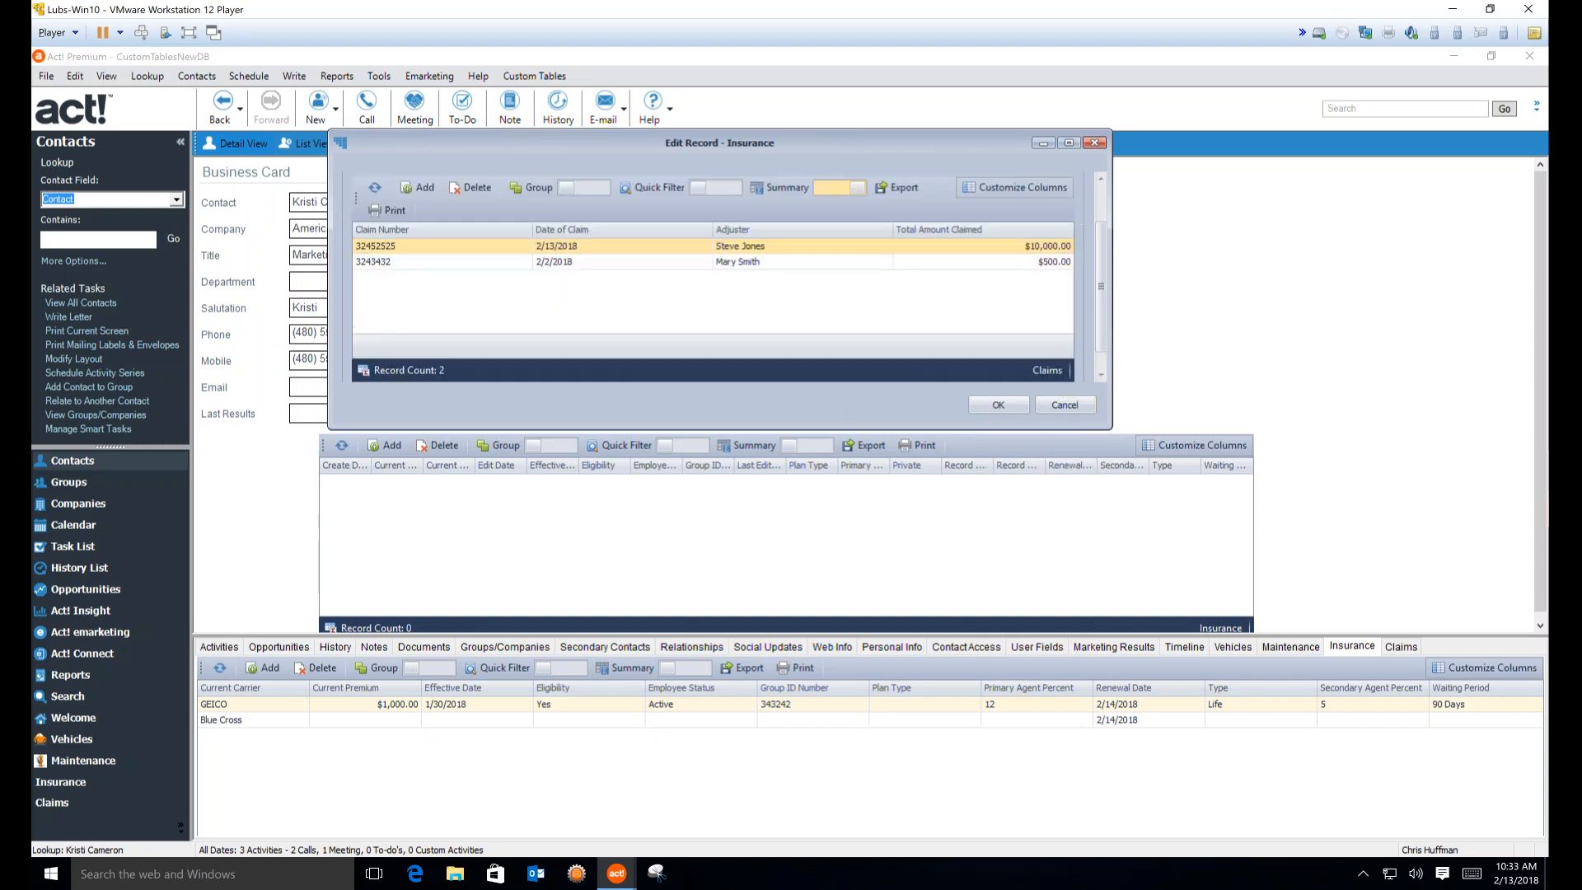
Add a Sum total of the claimed amounts and widen the insurance record window
right_click(1000, 342)
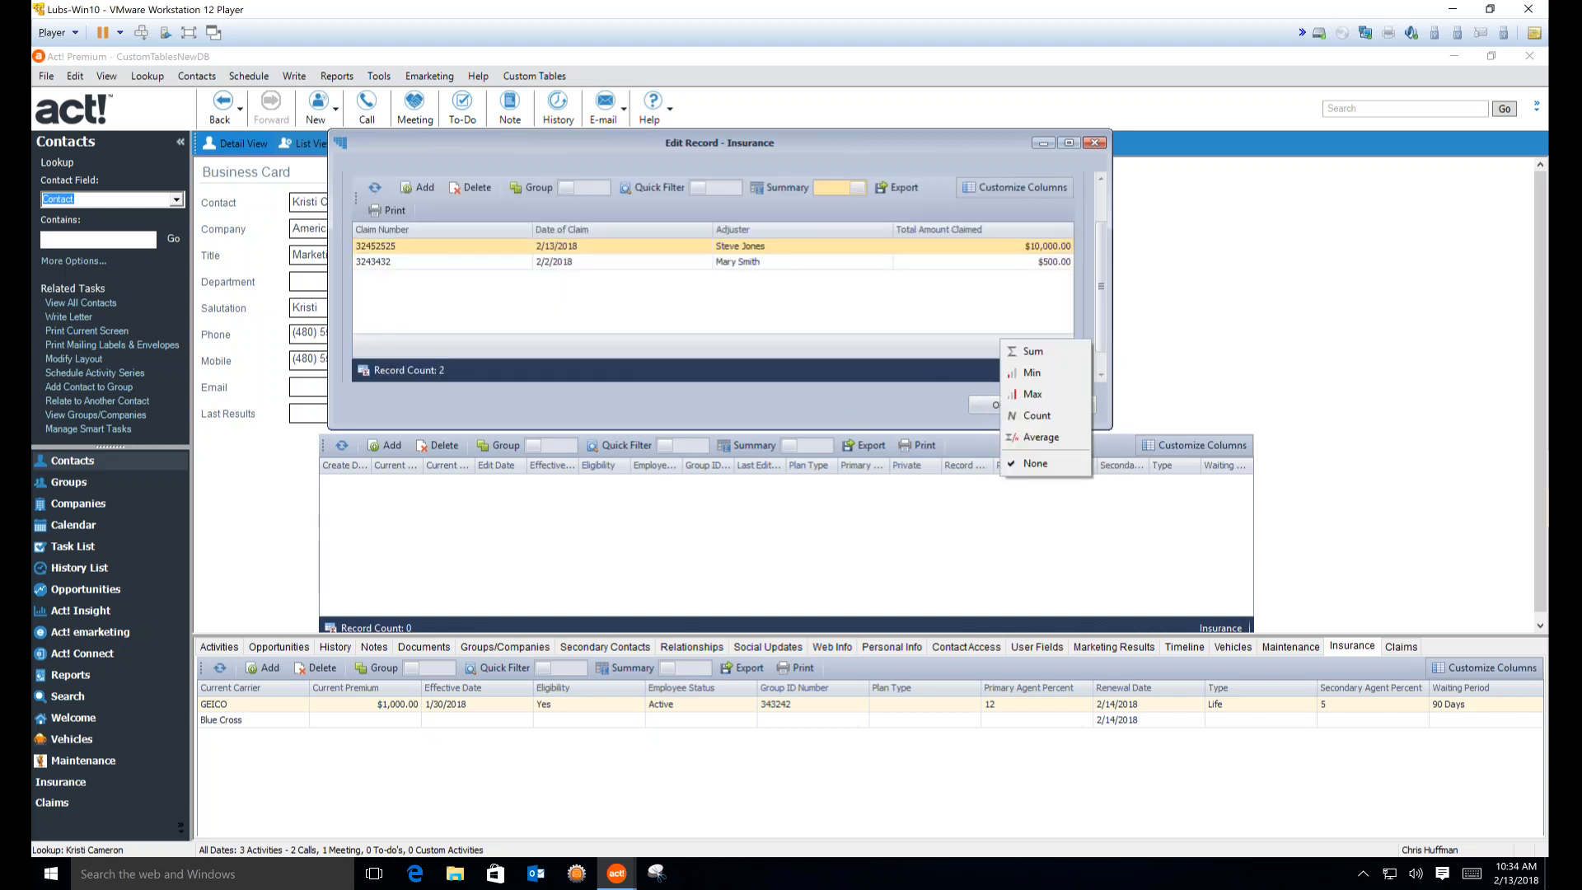
click(1032, 351)
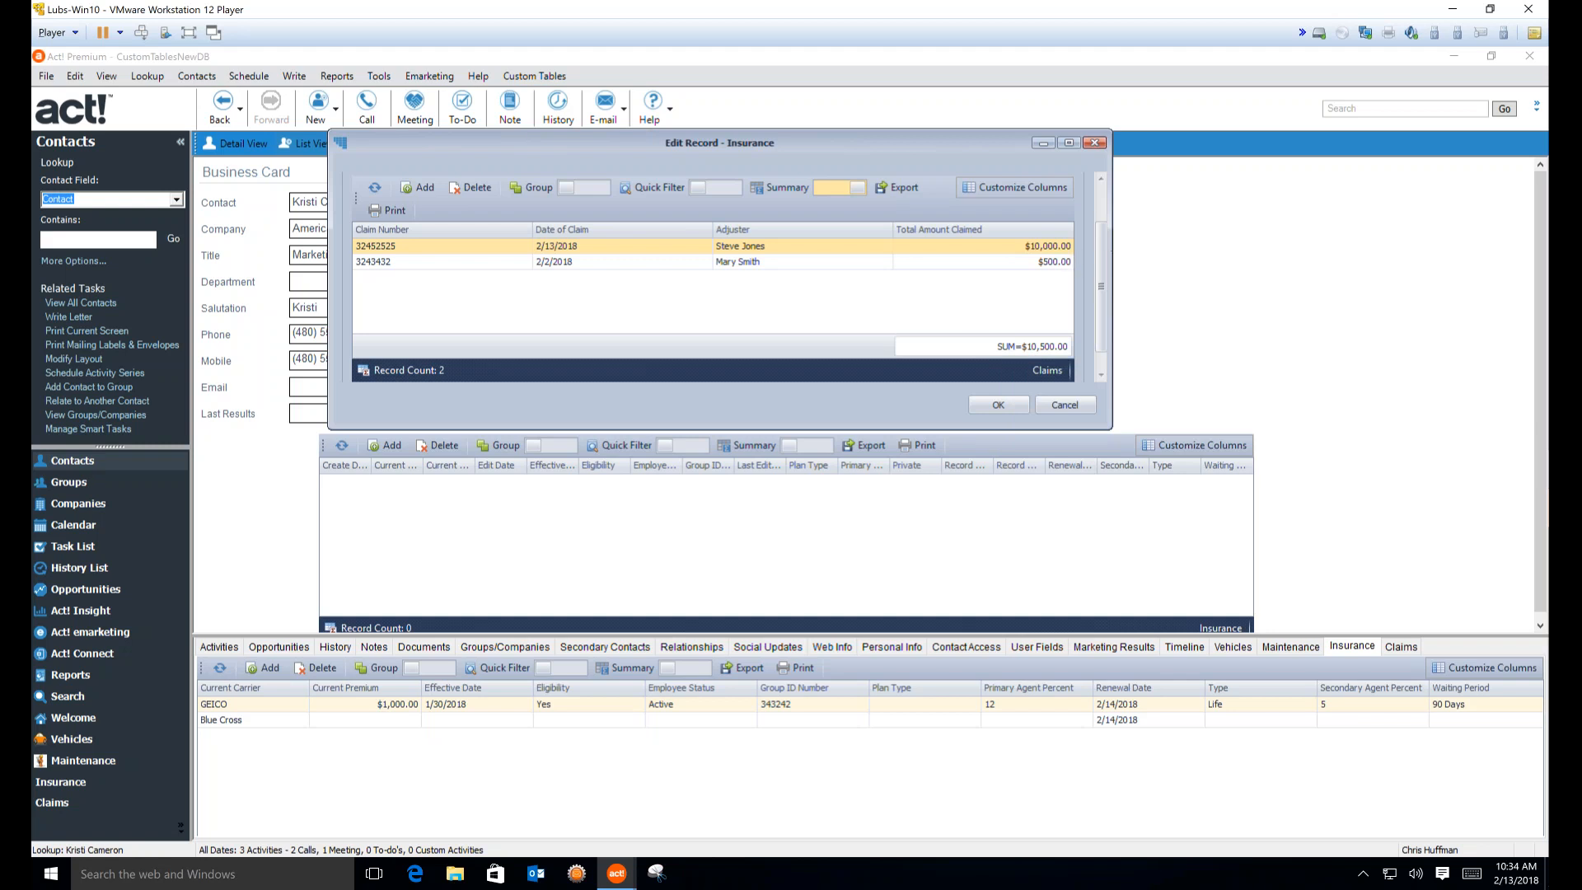
drag(1111, 236, 1299, 237)
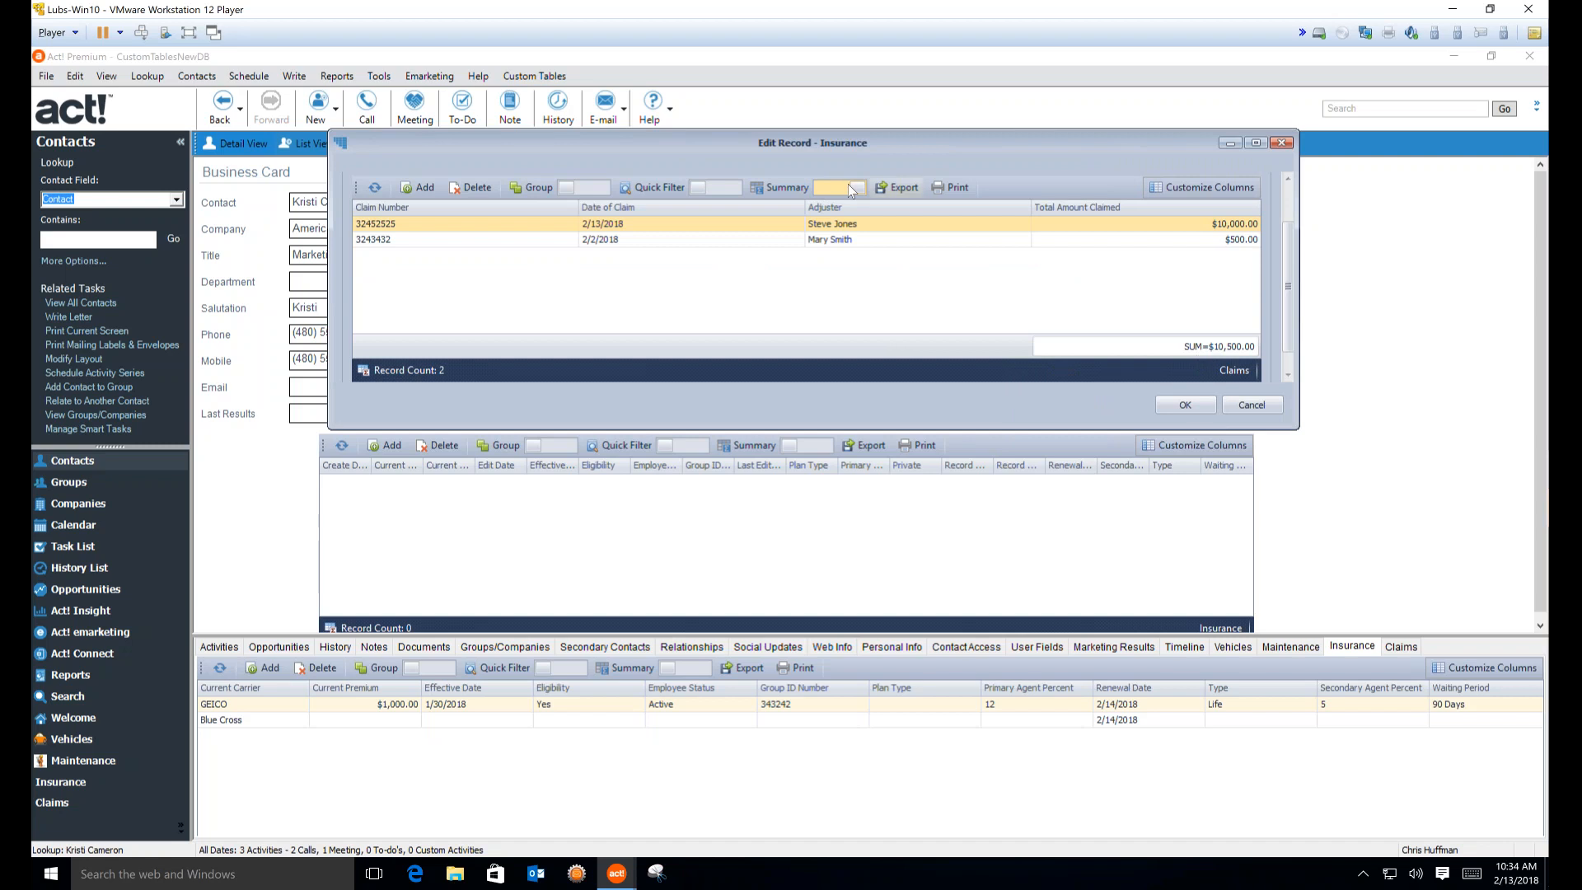
Add an Average of the claimed amounts and save the GEICO record
right_click(1160, 352)
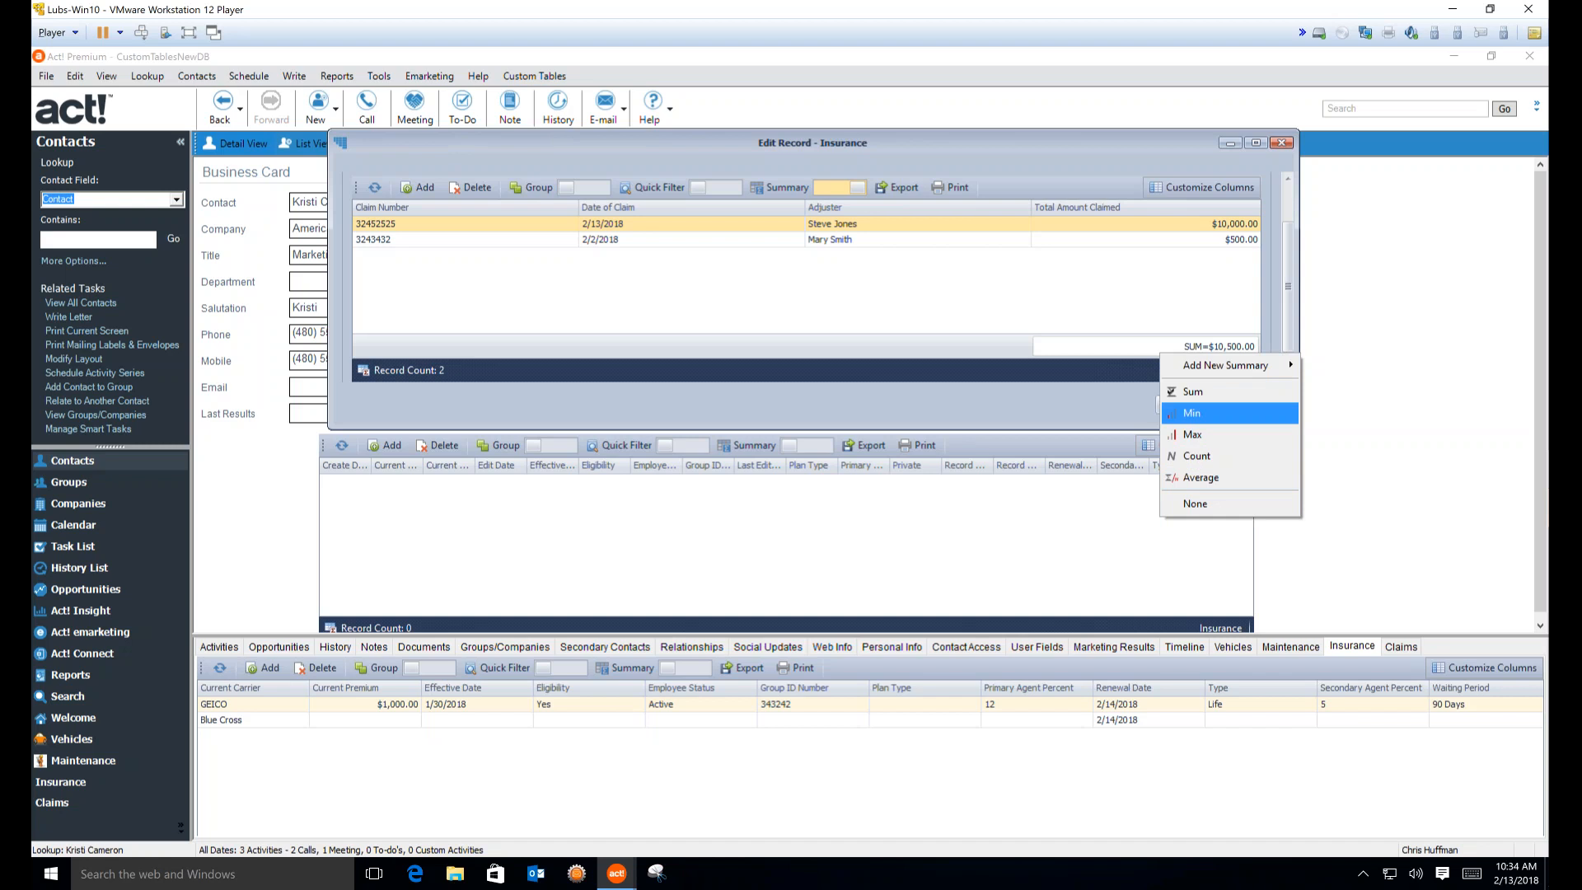
mouse_move(1254, 377)
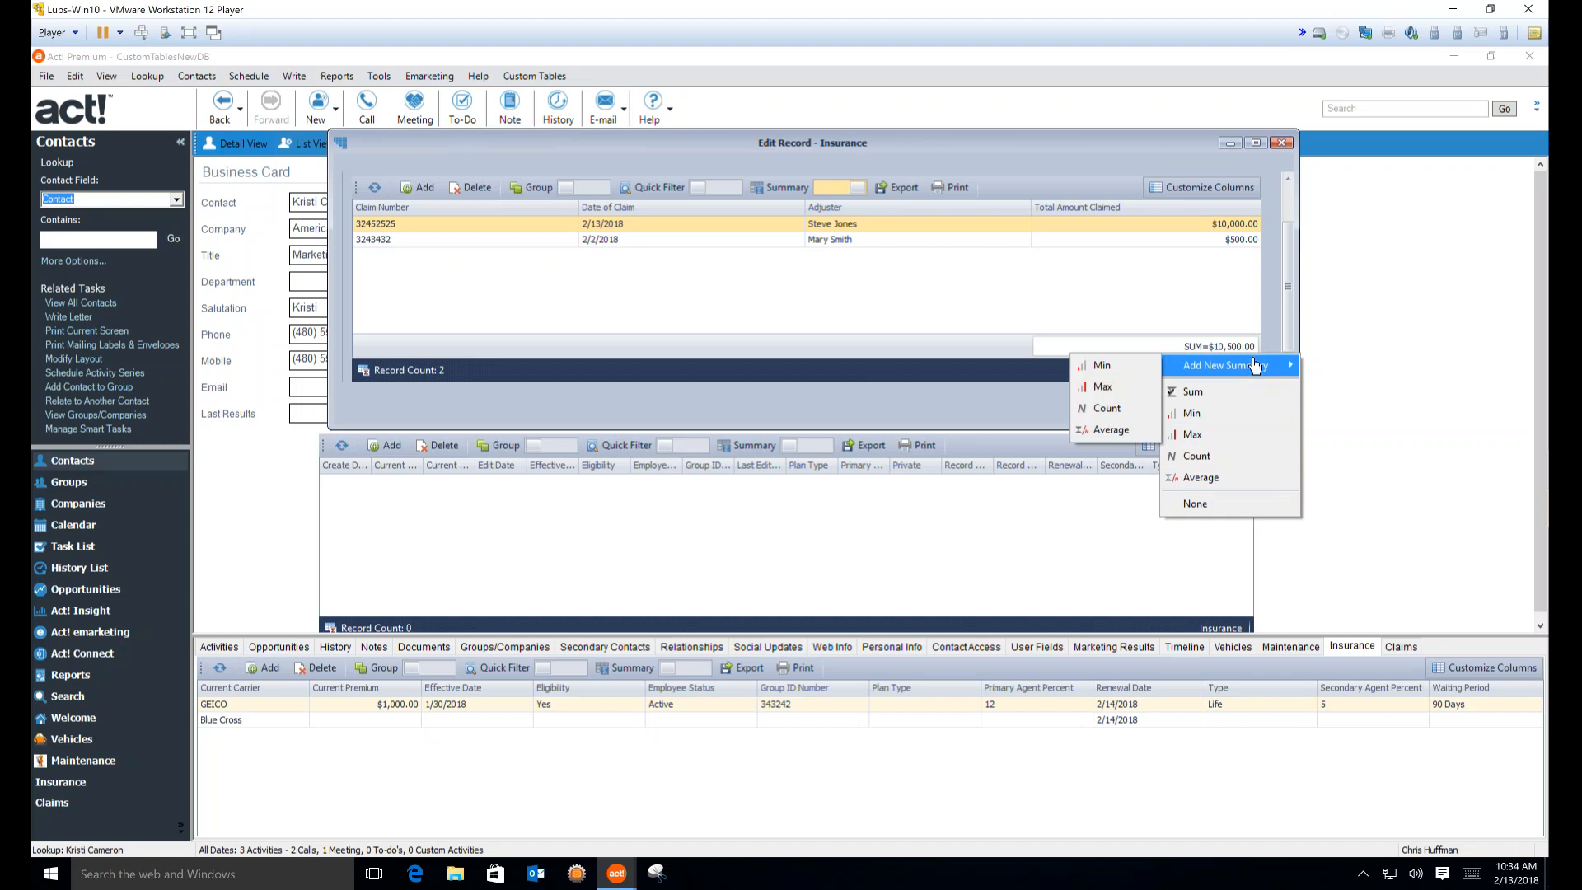
click(1111, 431)
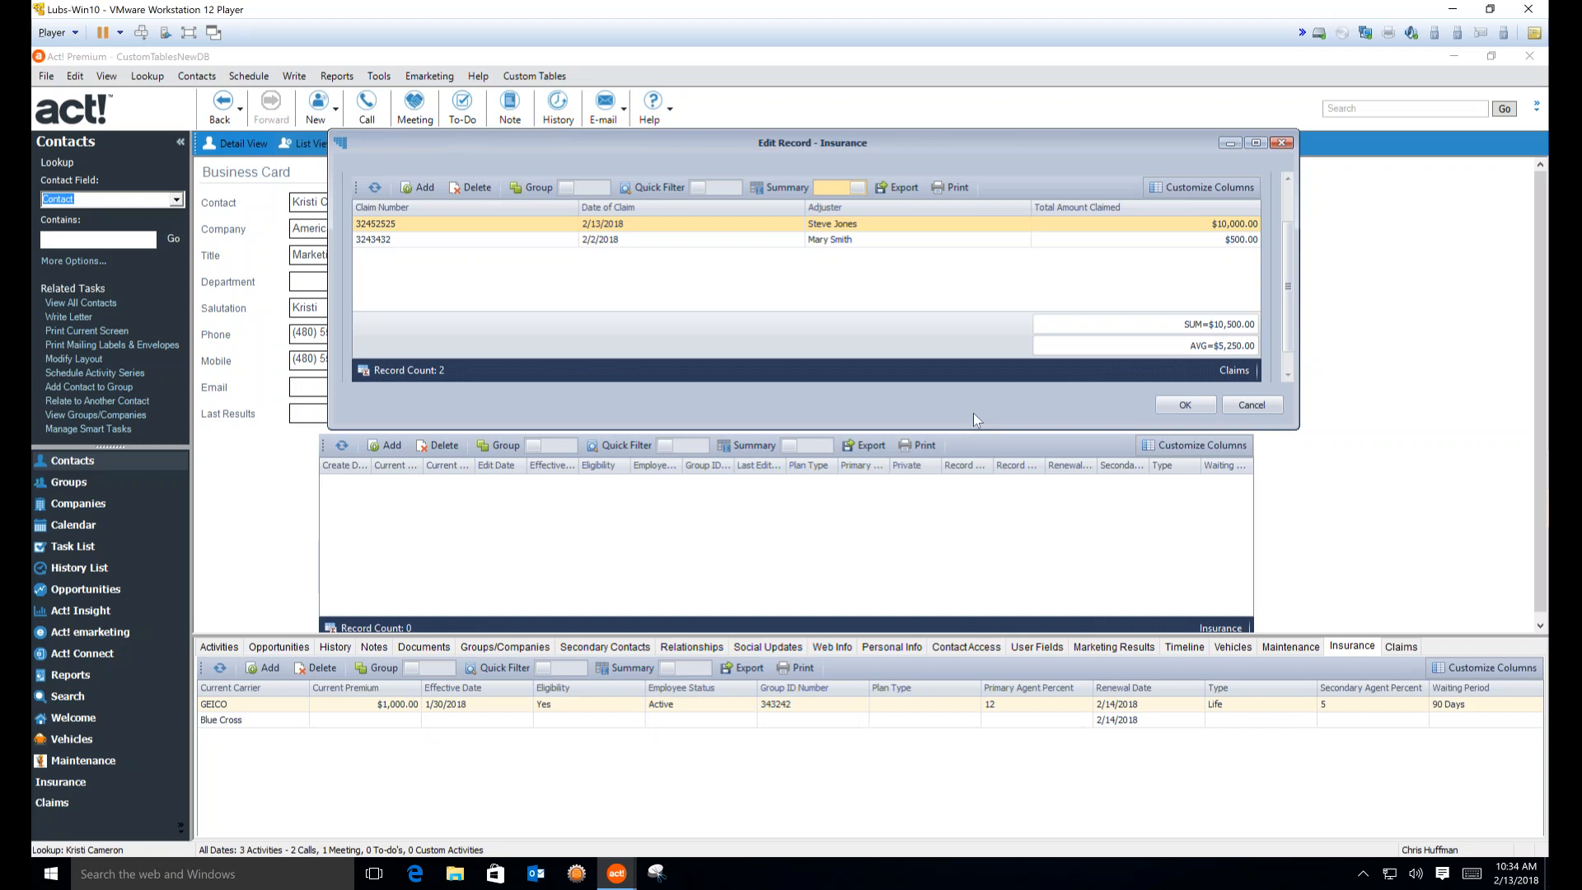
click(1184, 406)
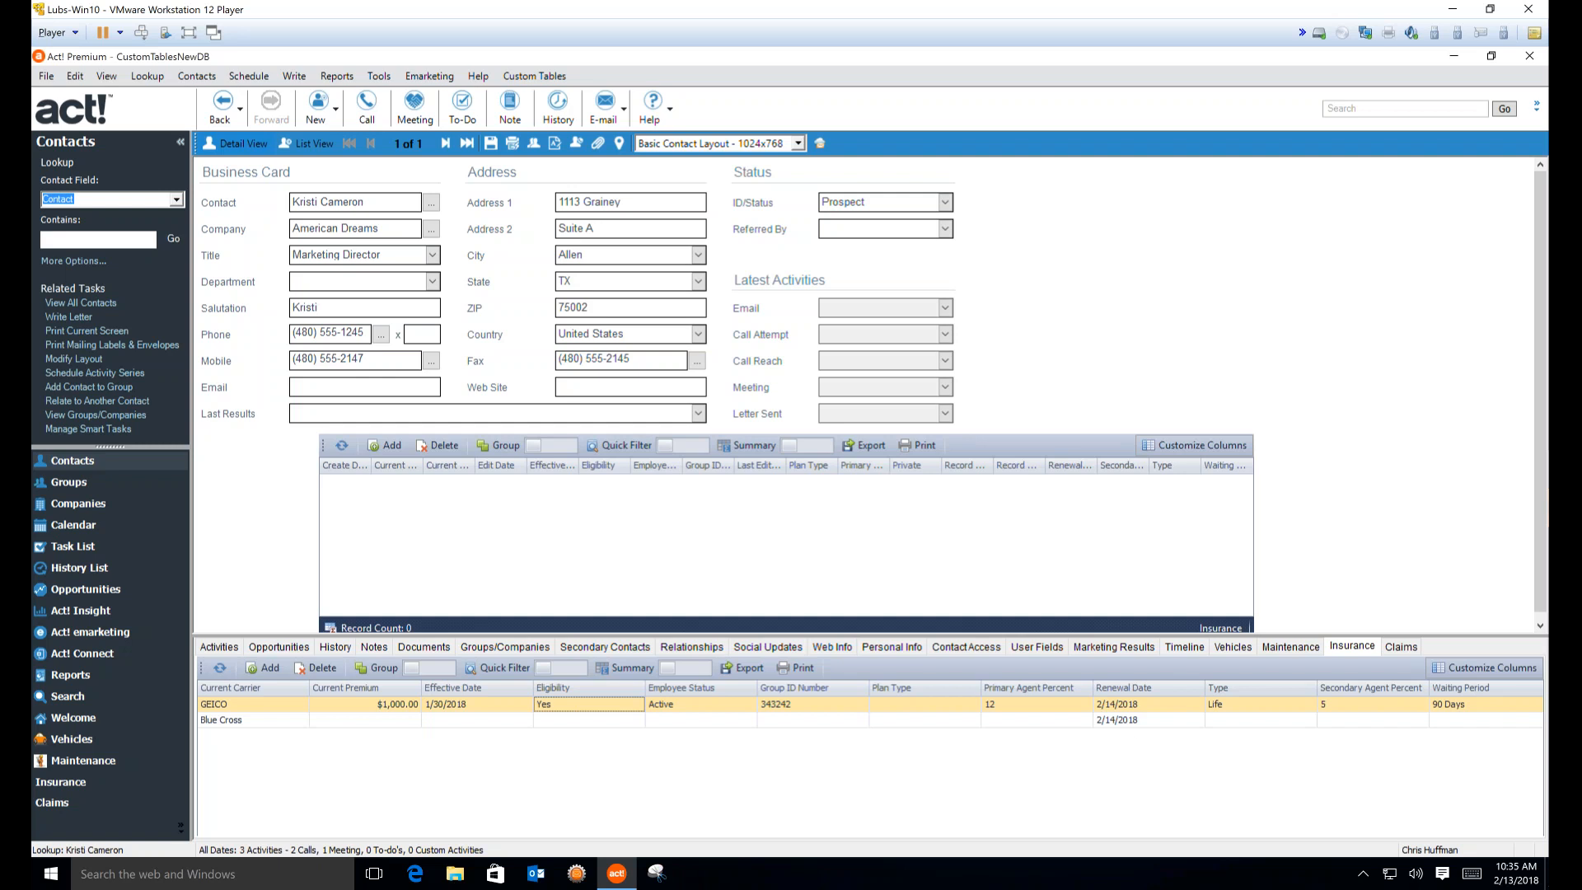
Load the Insurance custom table in Manage Custom Tables and edit its Insurance layout
click(511, 80)
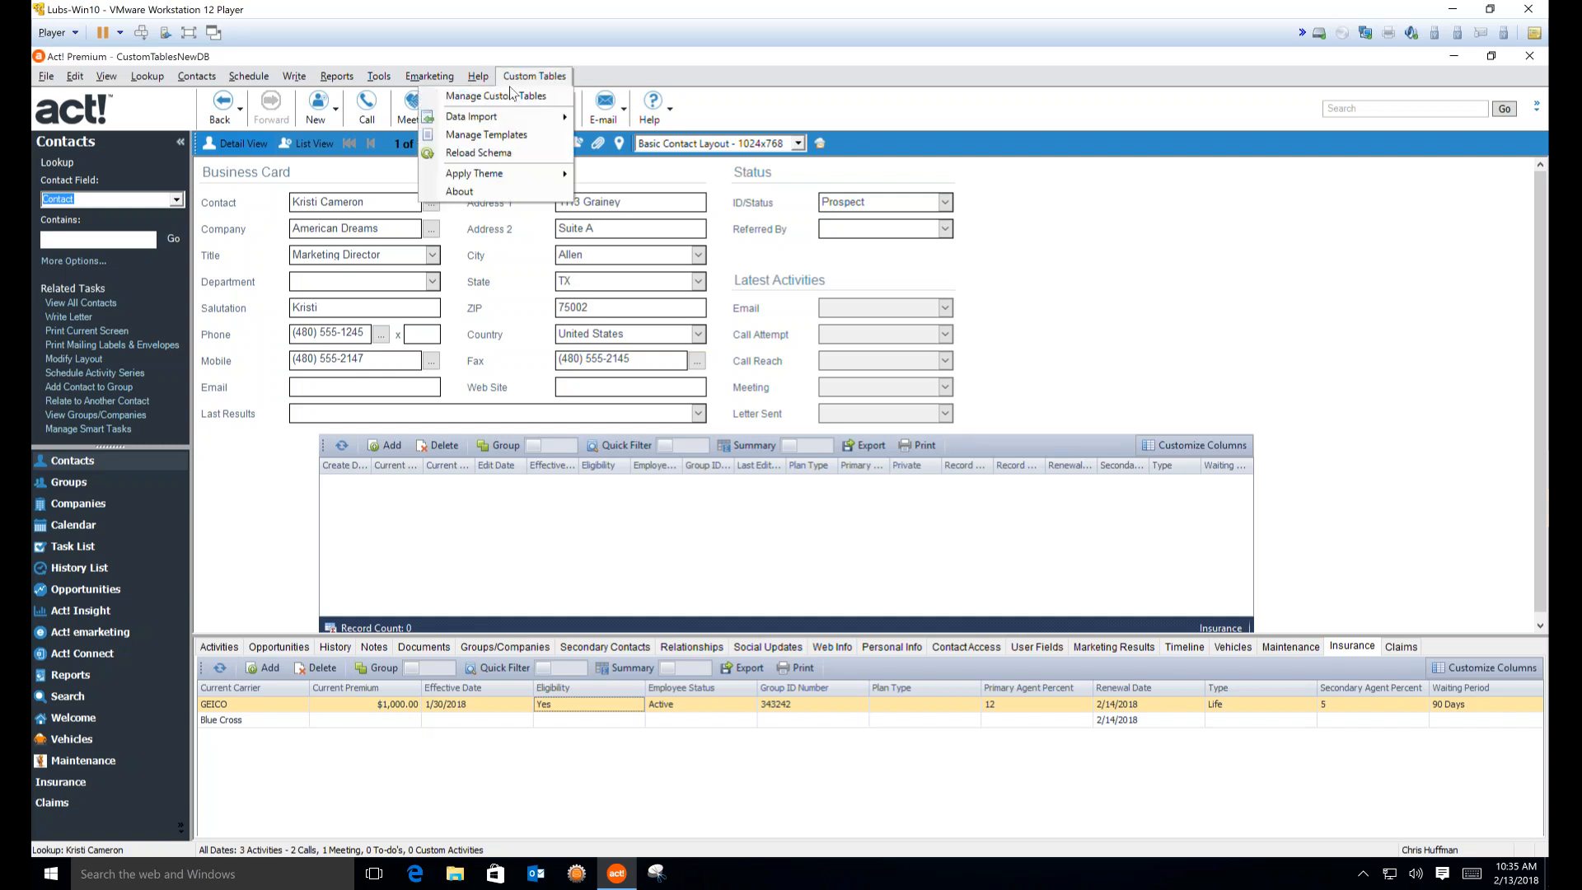
click(512, 95)
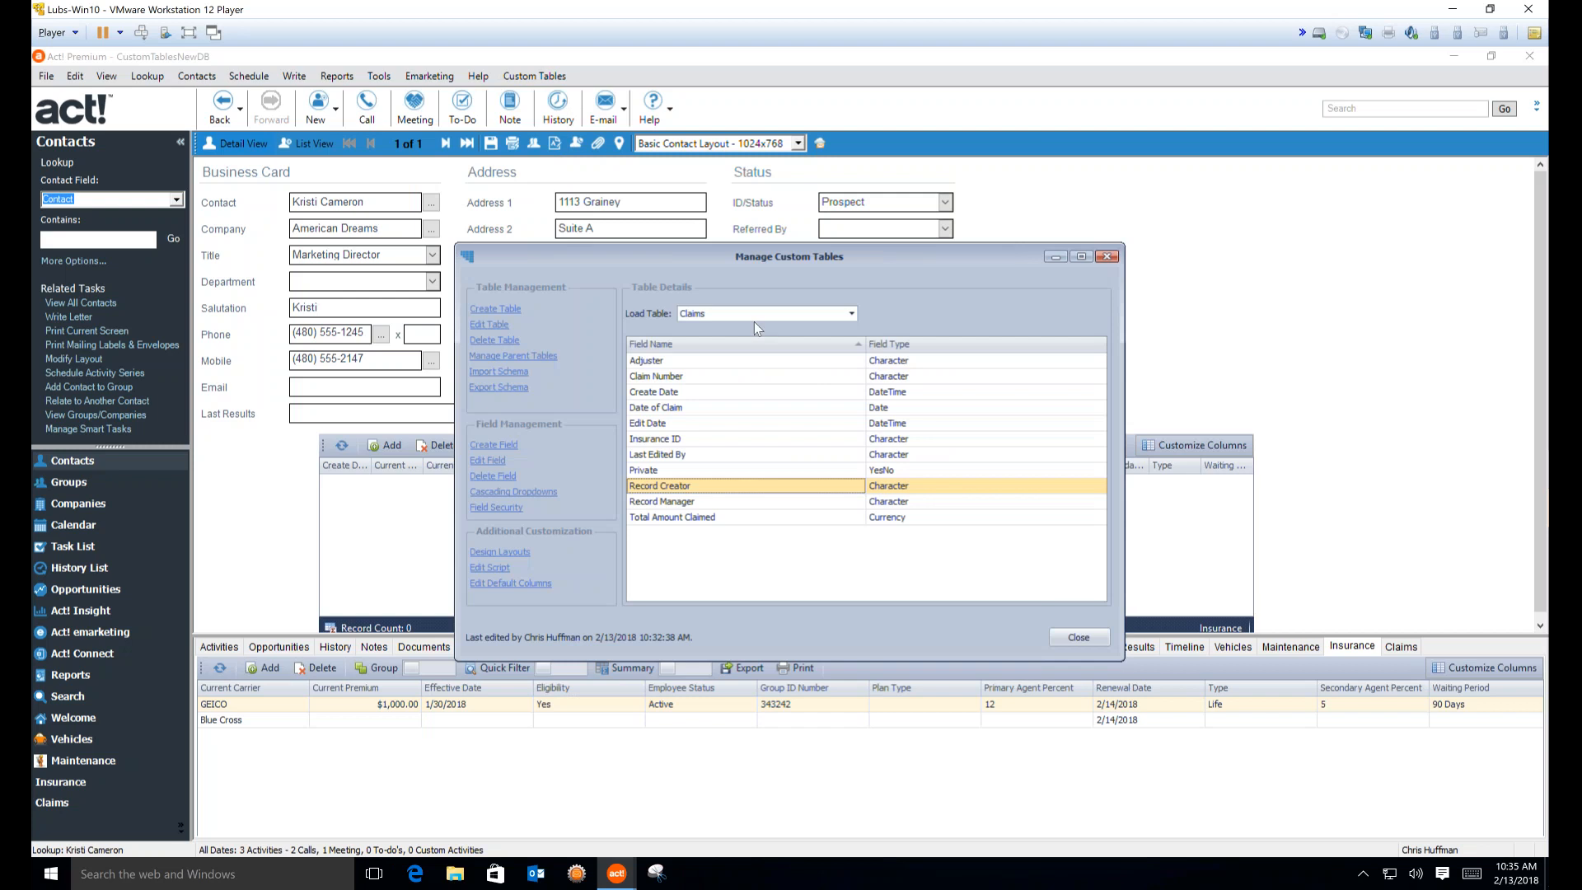
click(733, 313)
click(734, 344)
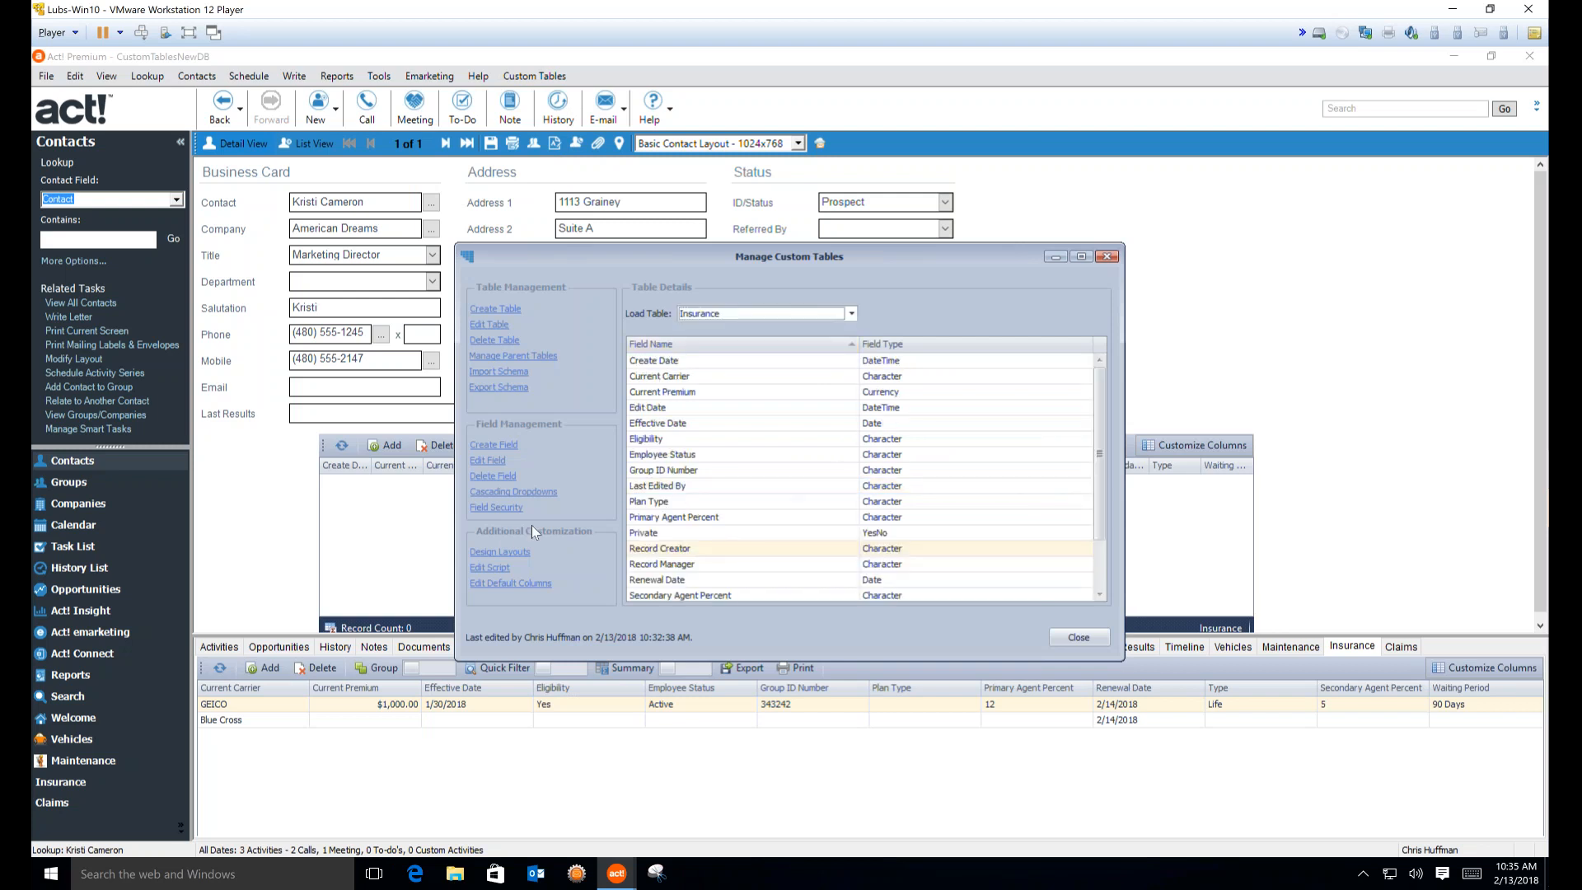
click(499, 552)
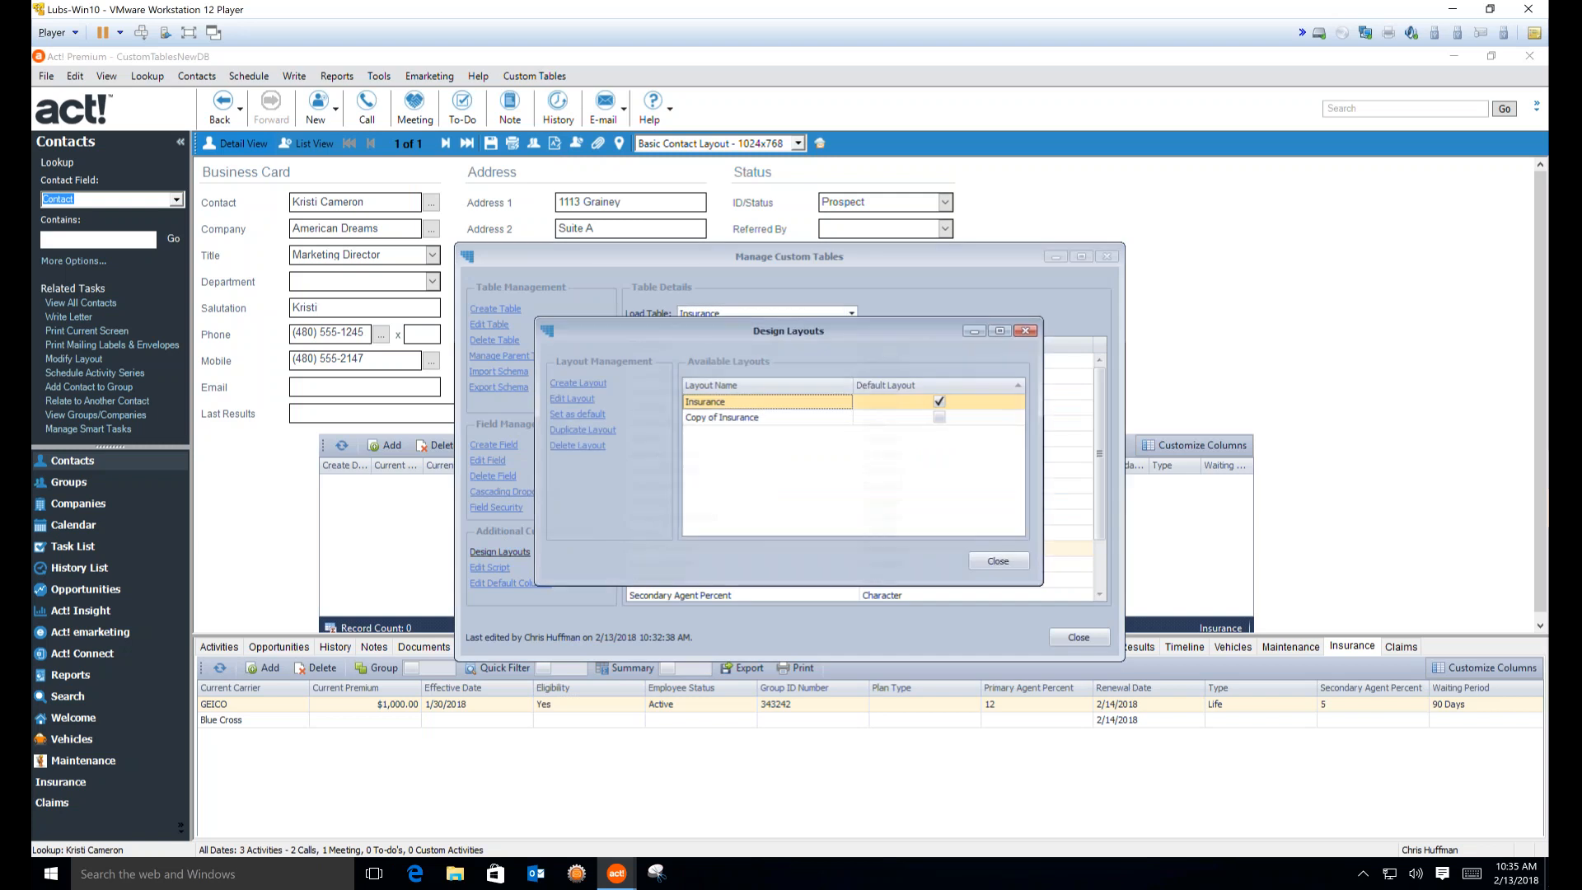
click(571, 399)
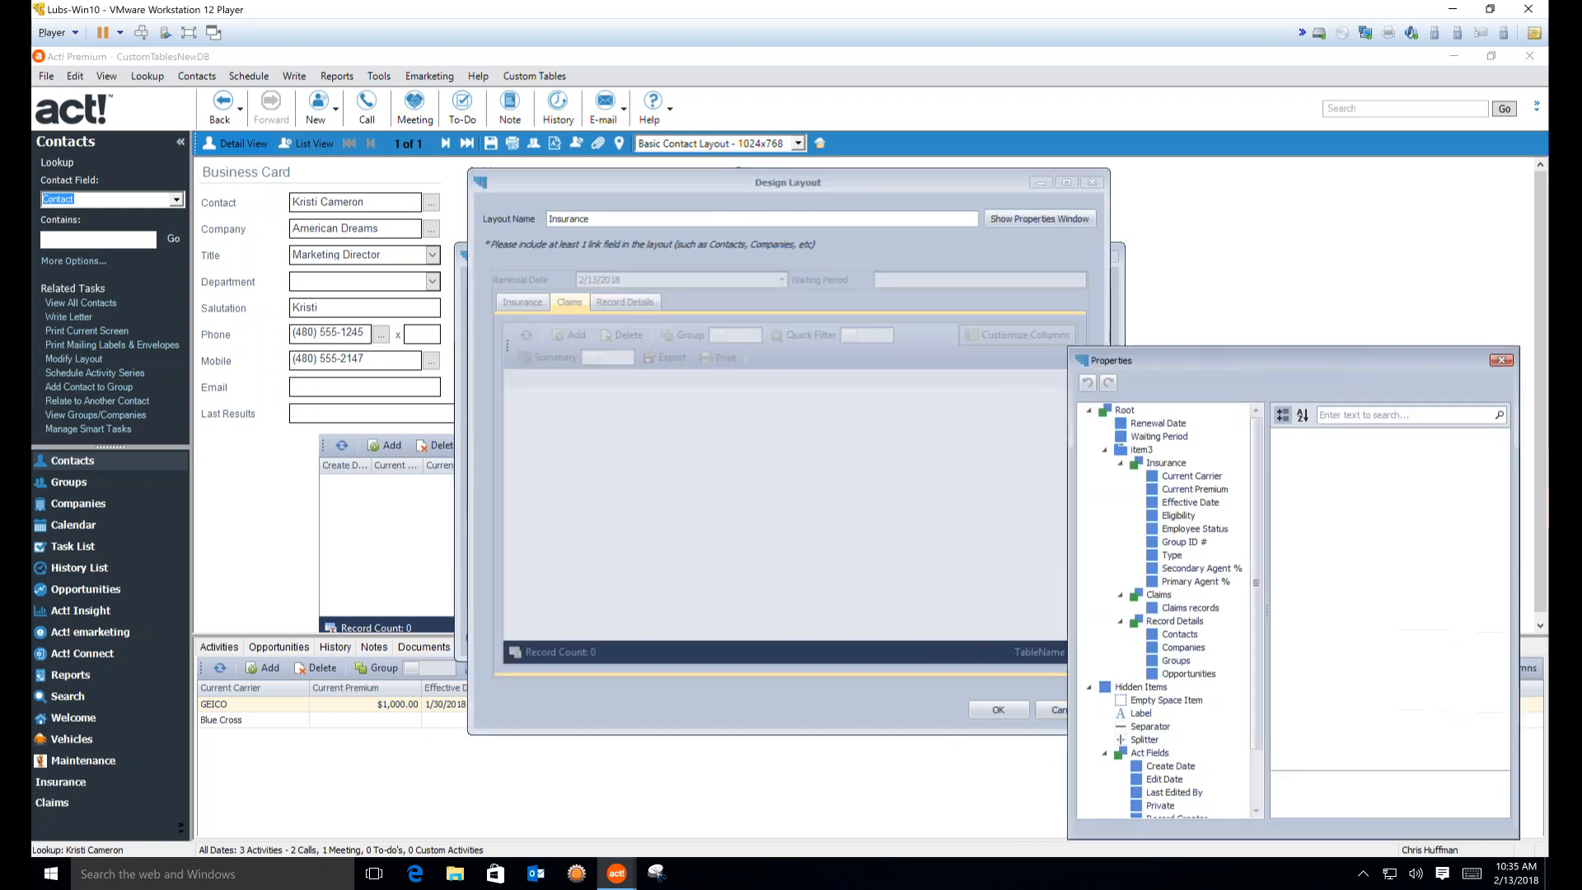
Enlarge the designer, show the Insurance page, and open options for the Secondary Agent % item
drag(910, 180, 584, 82)
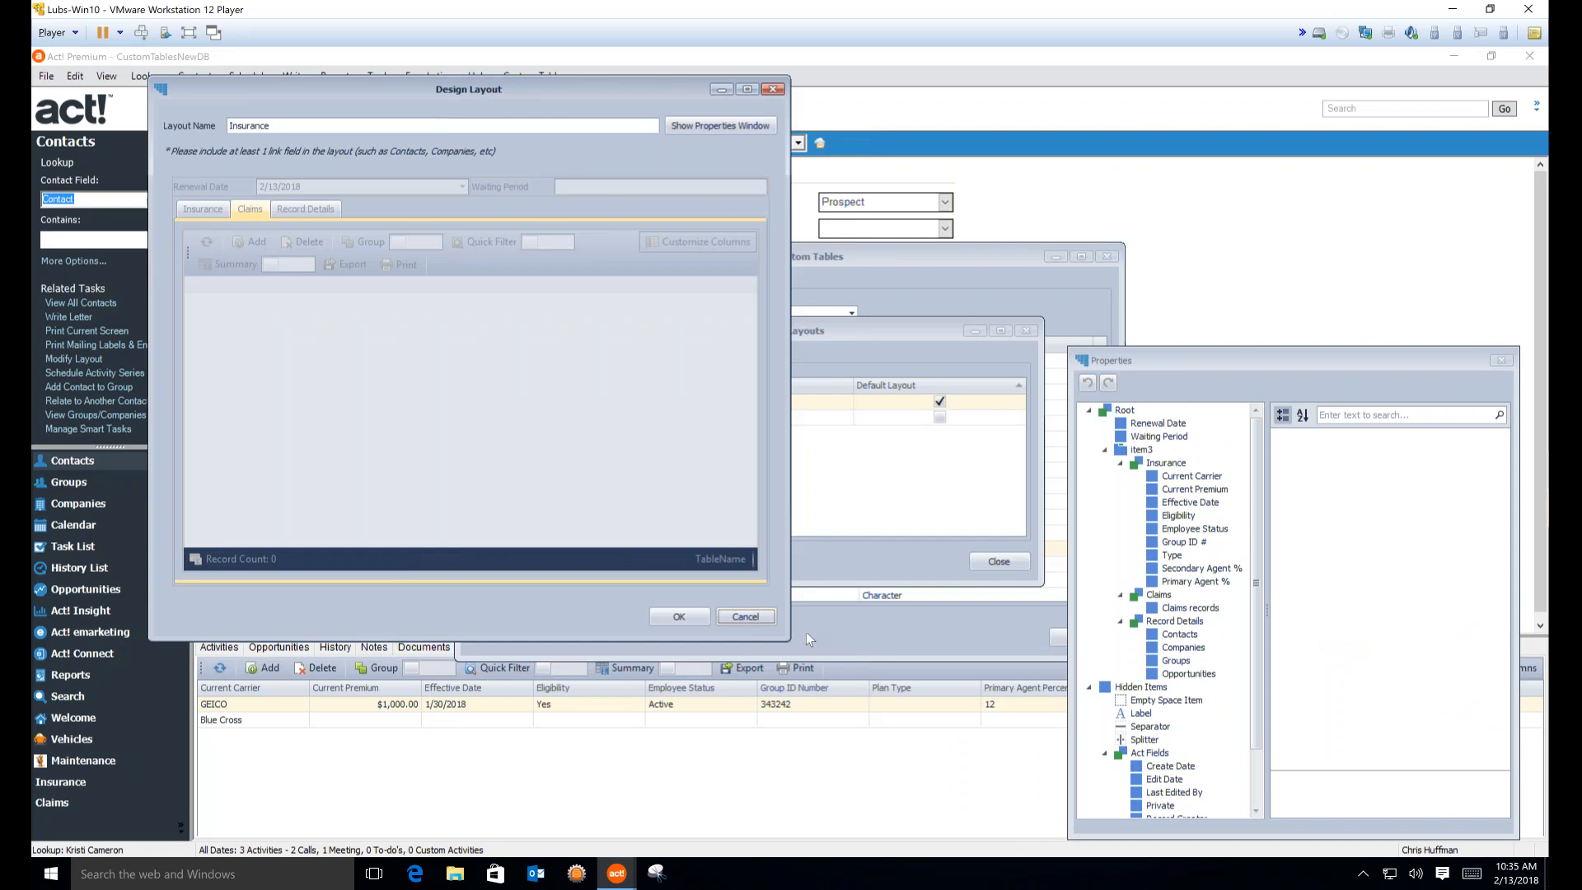
drag(786, 638, 1050, 814)
click(196, 211)
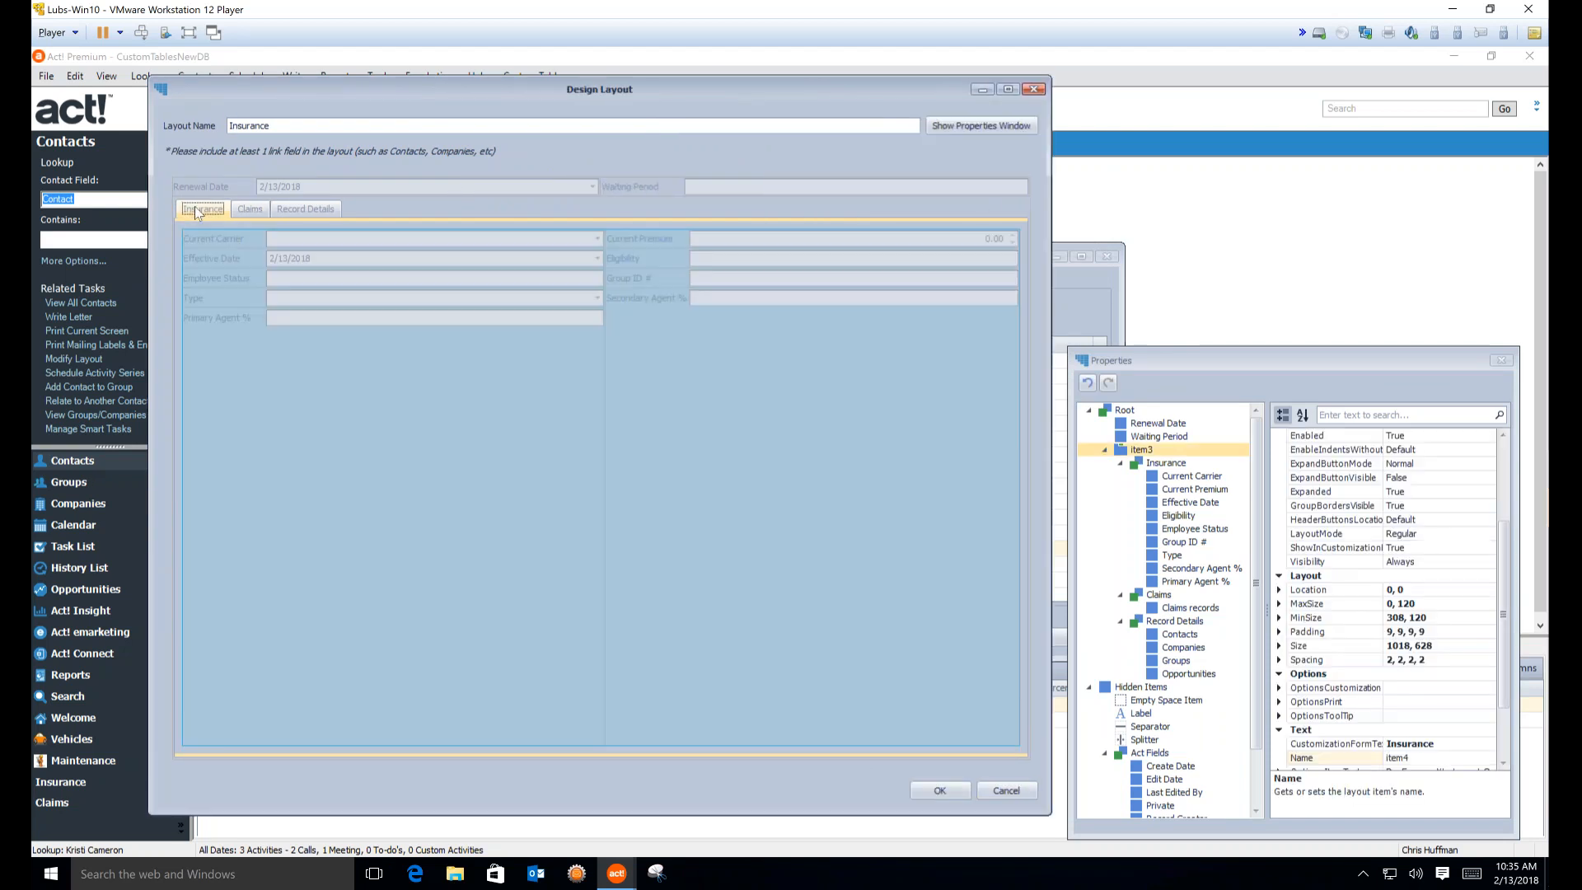
click(694, 323)
right_click(694, 323)
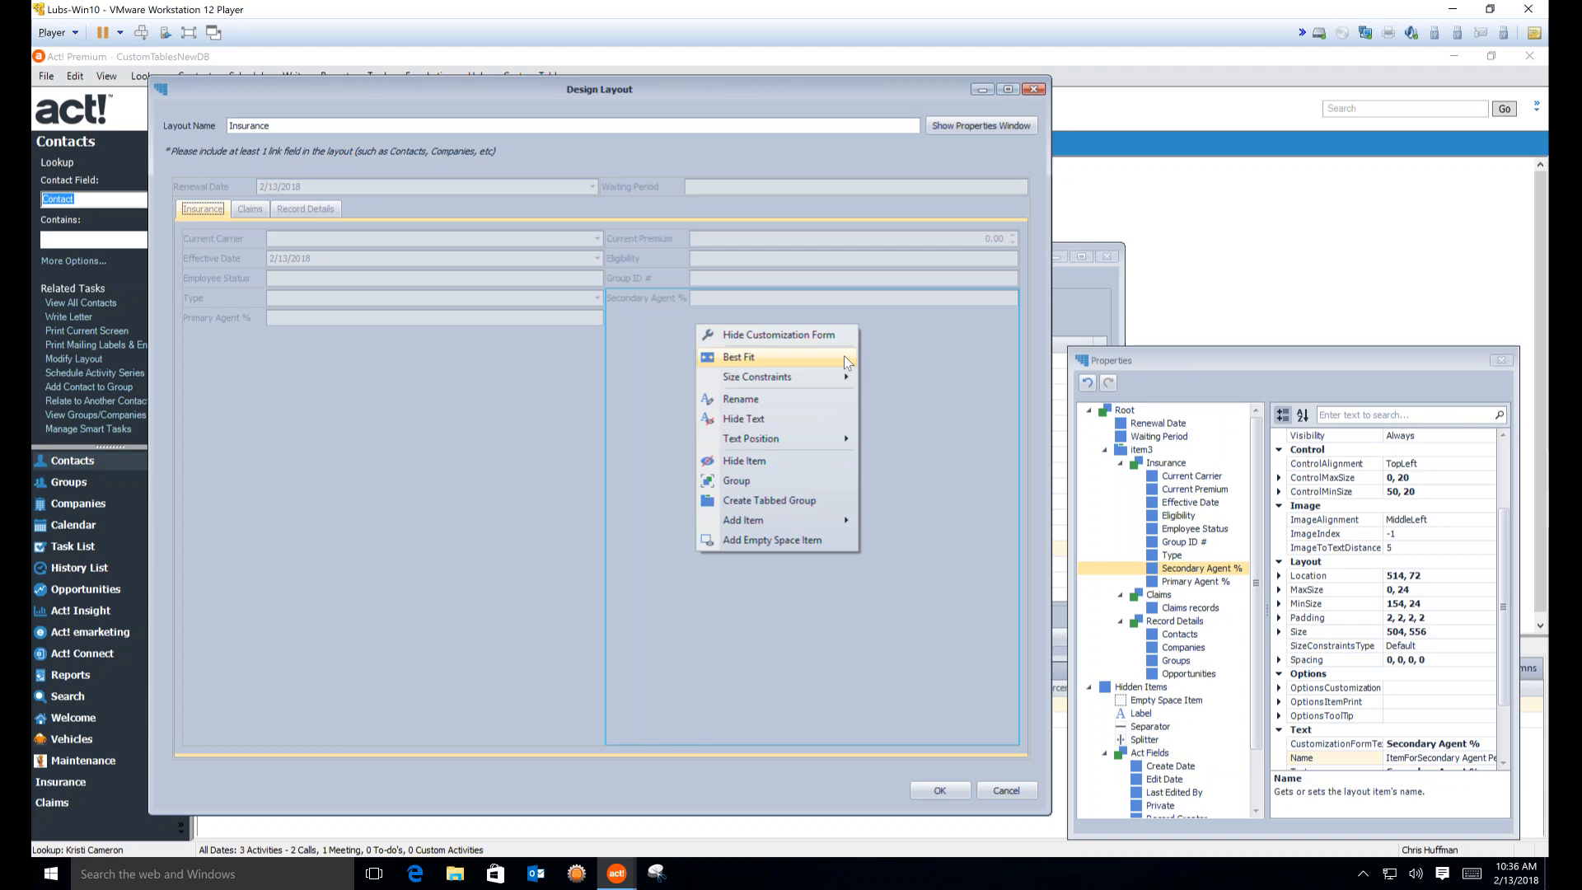
Widen the right field column and apply Best Fit to the Primary Agent % field
mouse_move(840, 379)
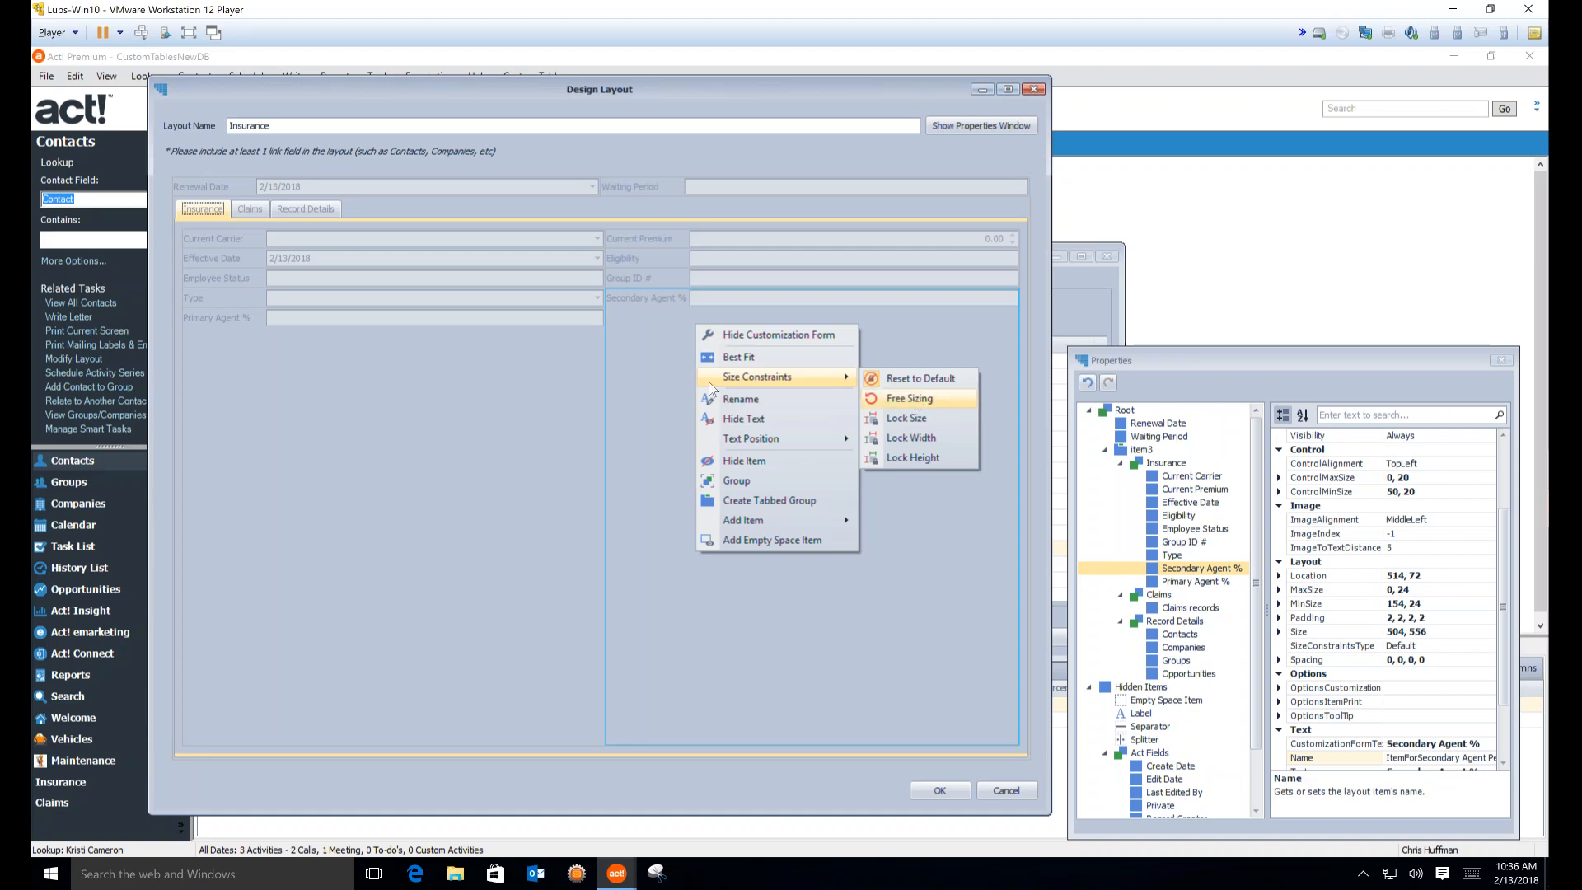
click(664, 382)
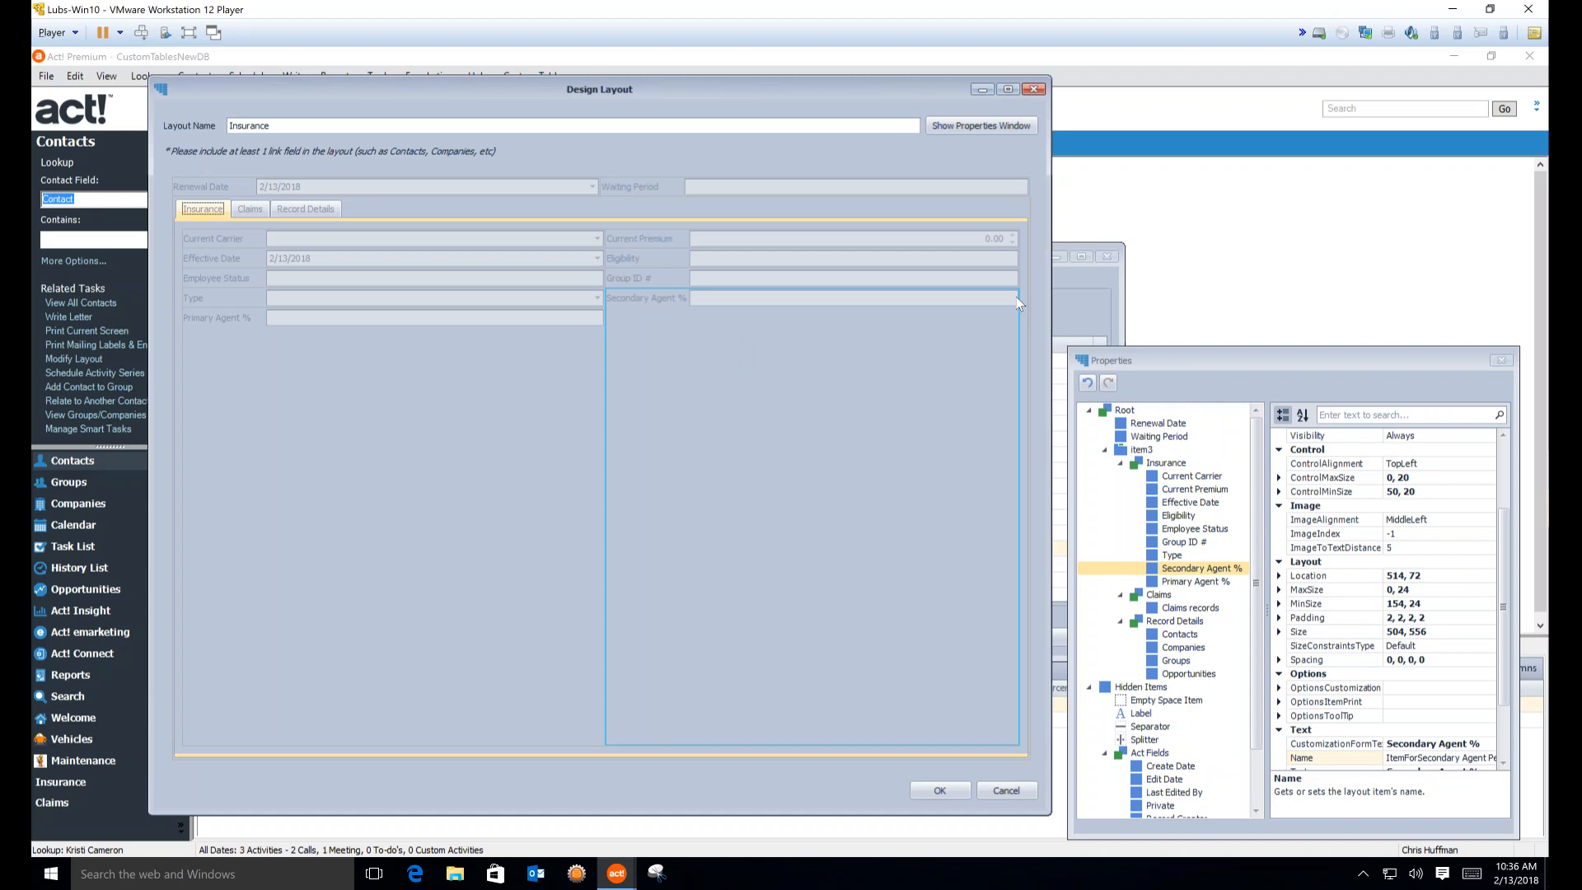
drag(600, 323, 689, 341)
right_click(657, 356)
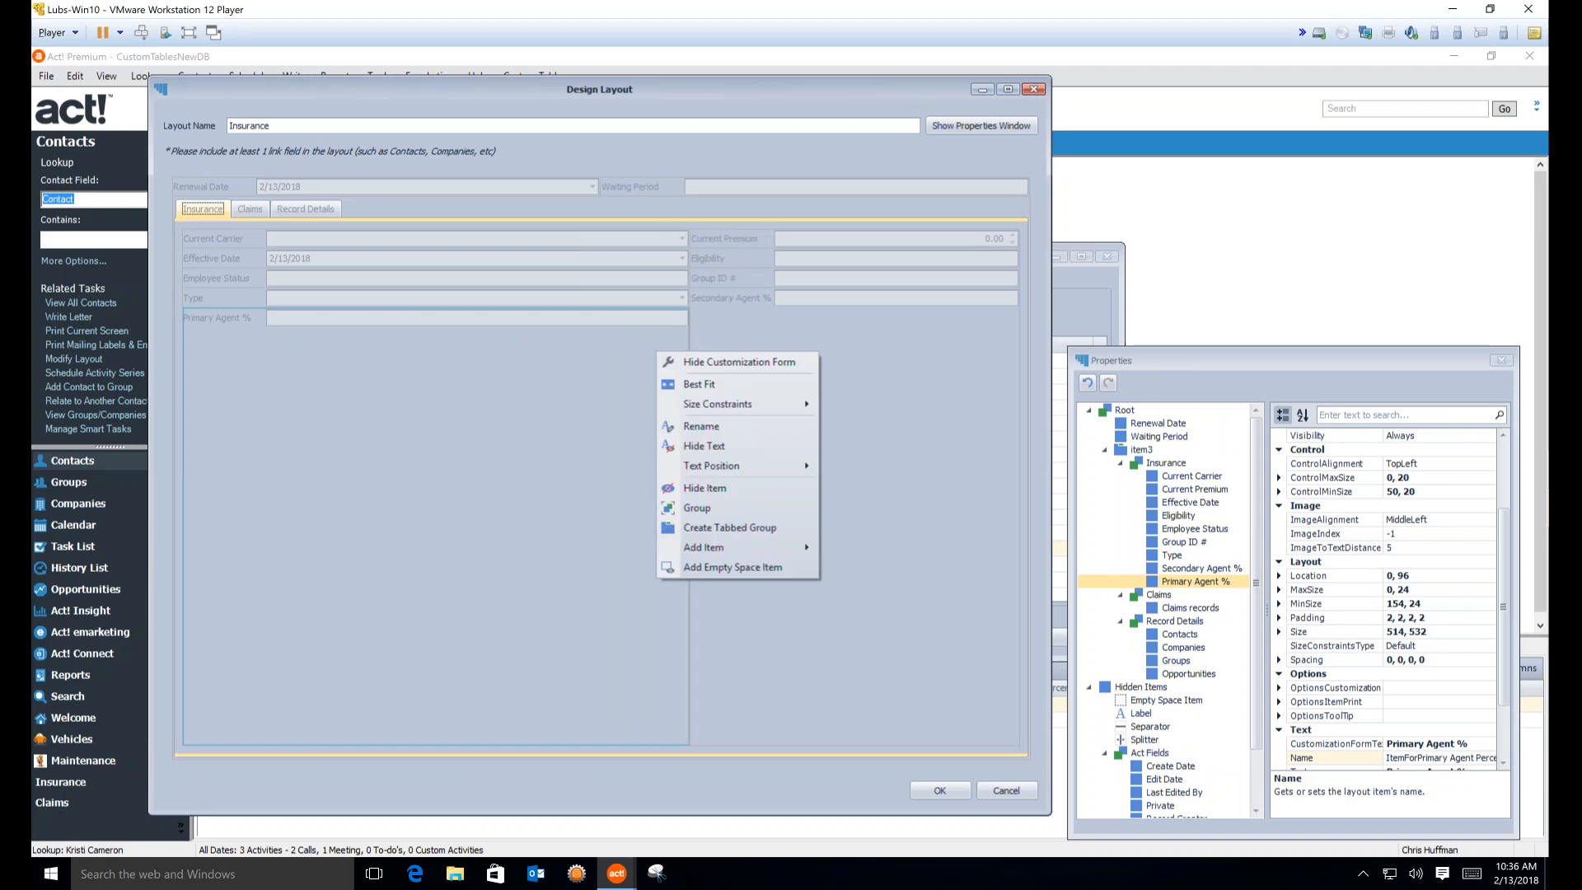
click(677, 385)
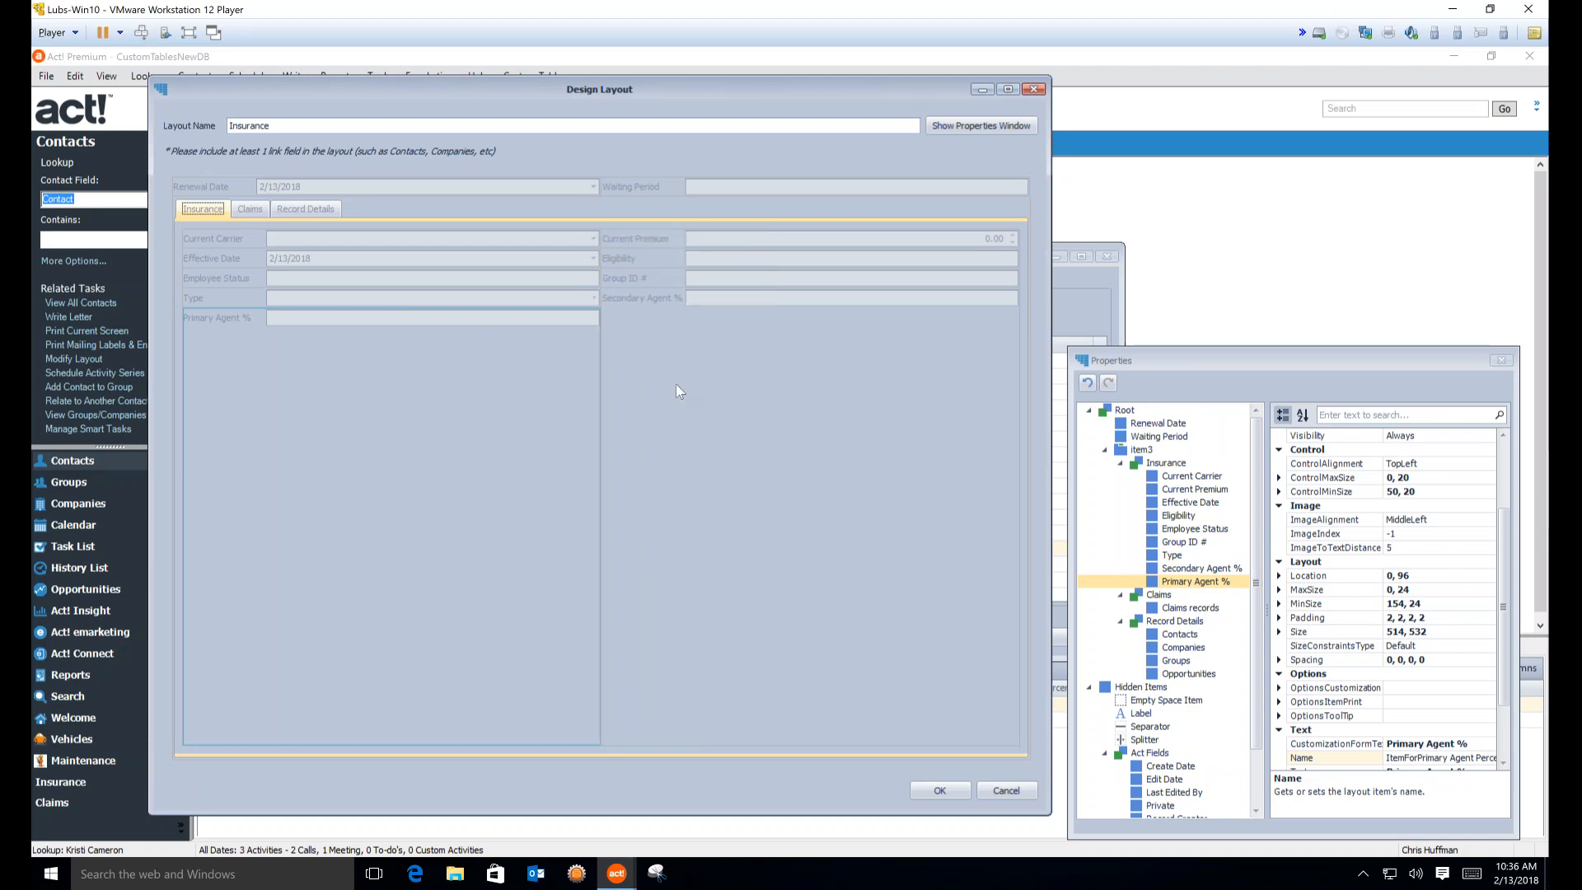
Give Primary Agent % Free Sizing and narrow the left field column further
right_click(544, 331)
mouse_move(625, 381)
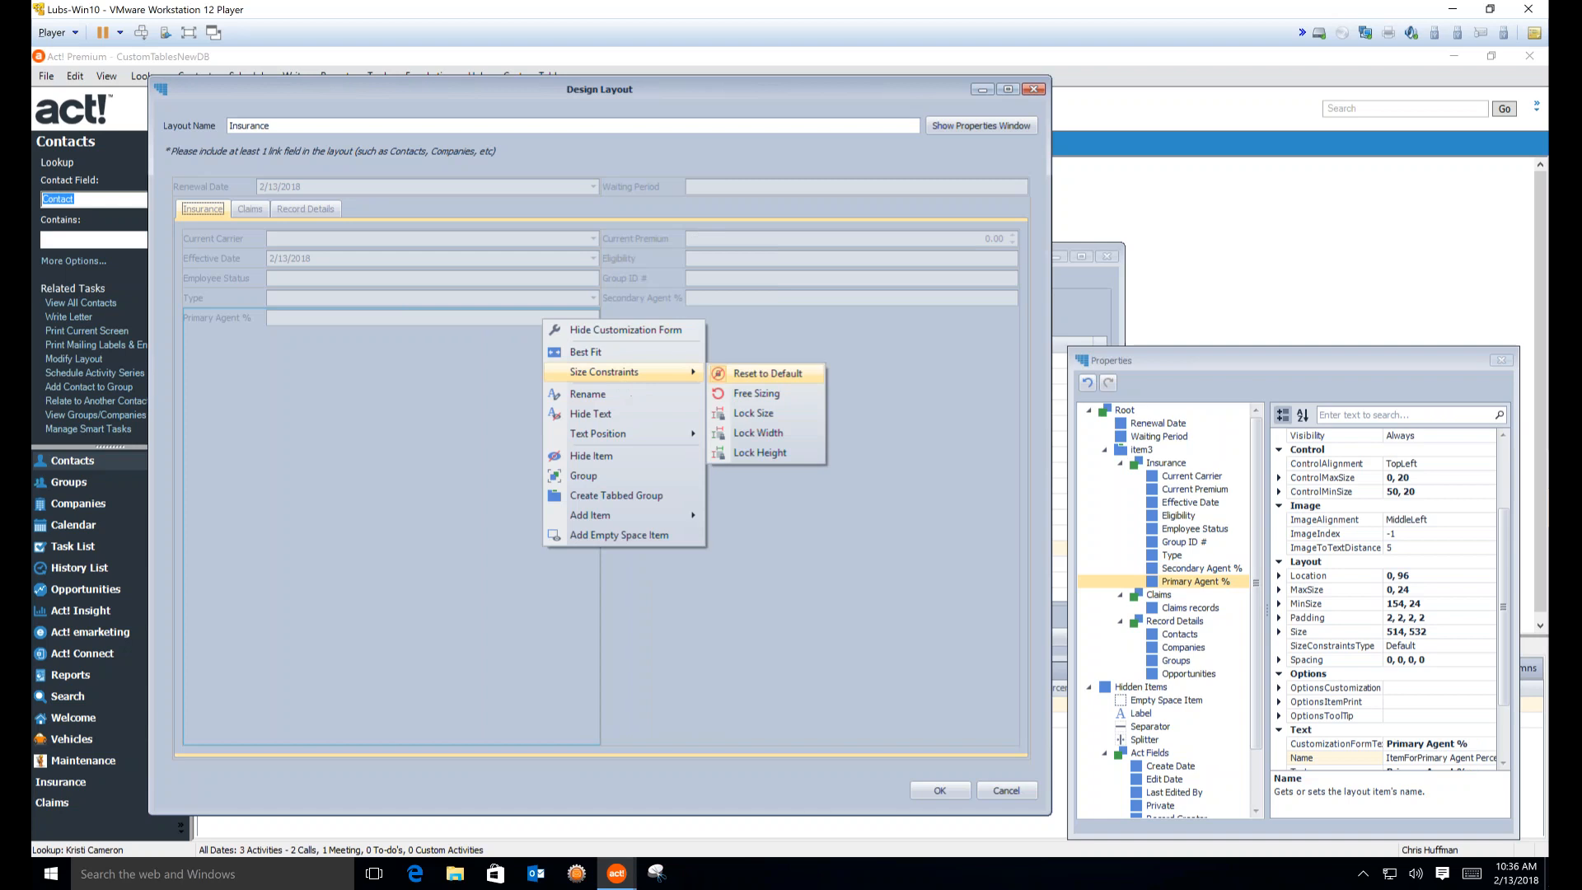
click(725, 391)
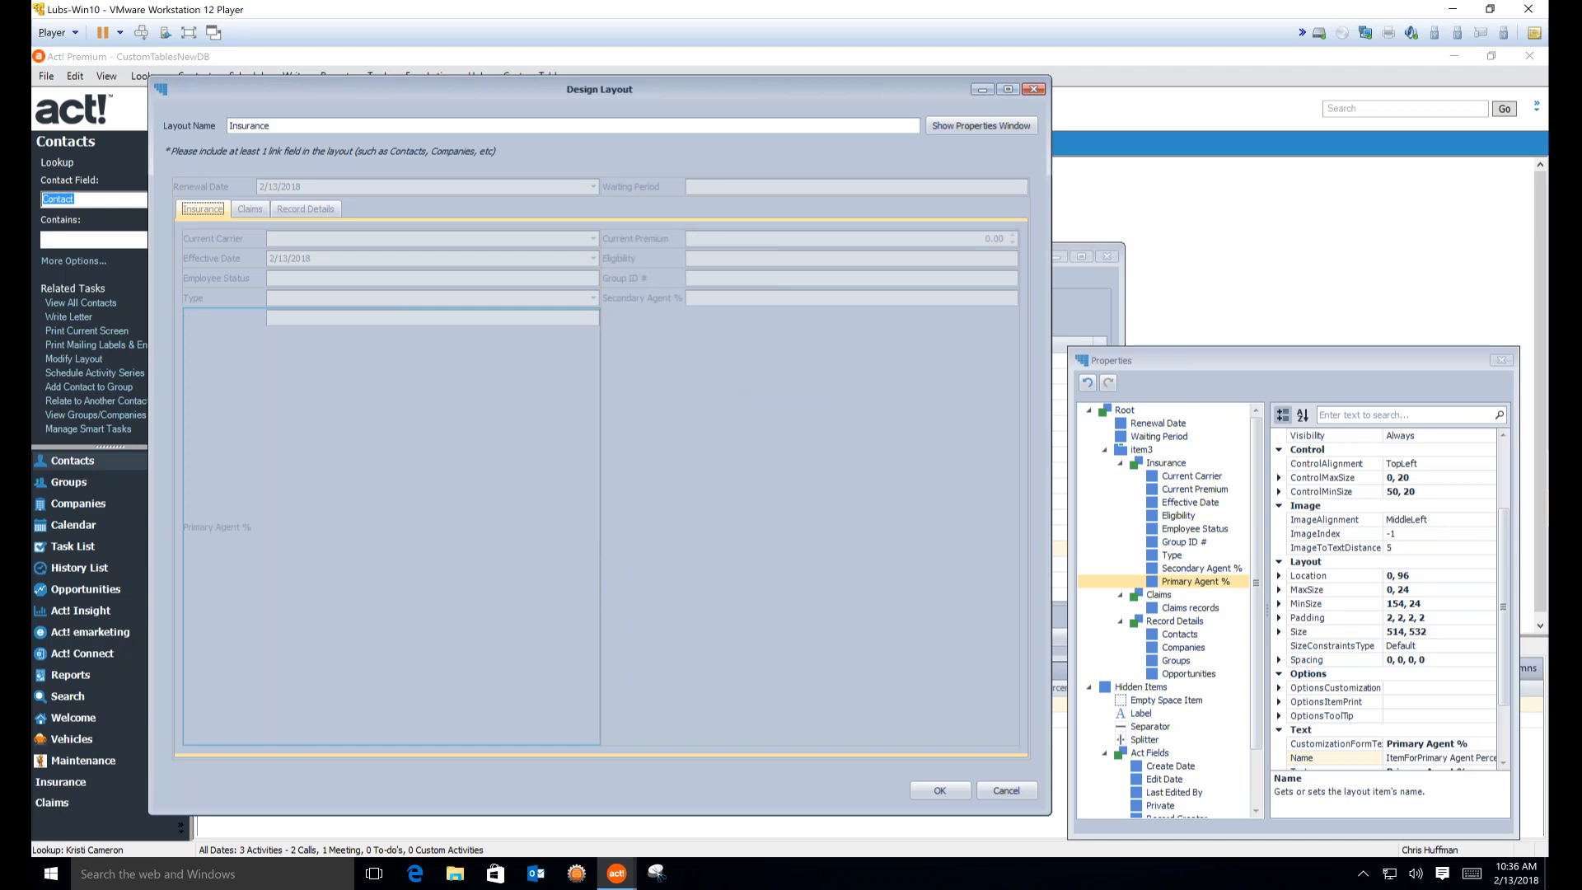
mouse_move(598, 318)
mouse_down()
mouse_move(528, 311)
mouse_move(622, 309)
mouse_up()
Narrow the left column beside Type and restore Primary Agent % to its normal size
click(554, 298)
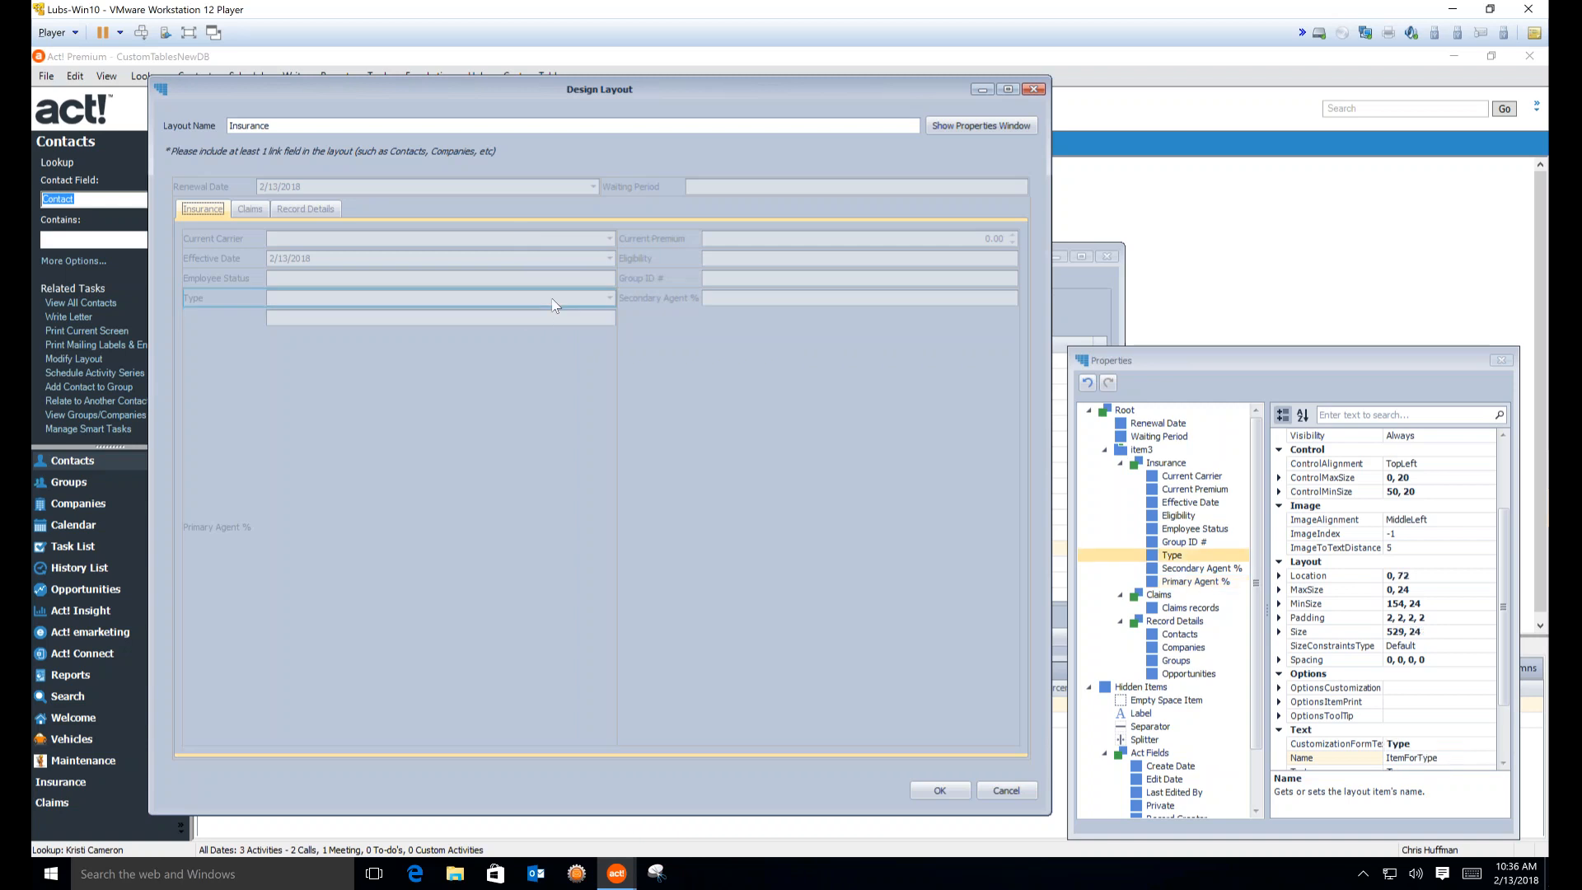
click(583, 318)
click(606, 299)
drag(615, 298, 601, 298)
click(567, 318)
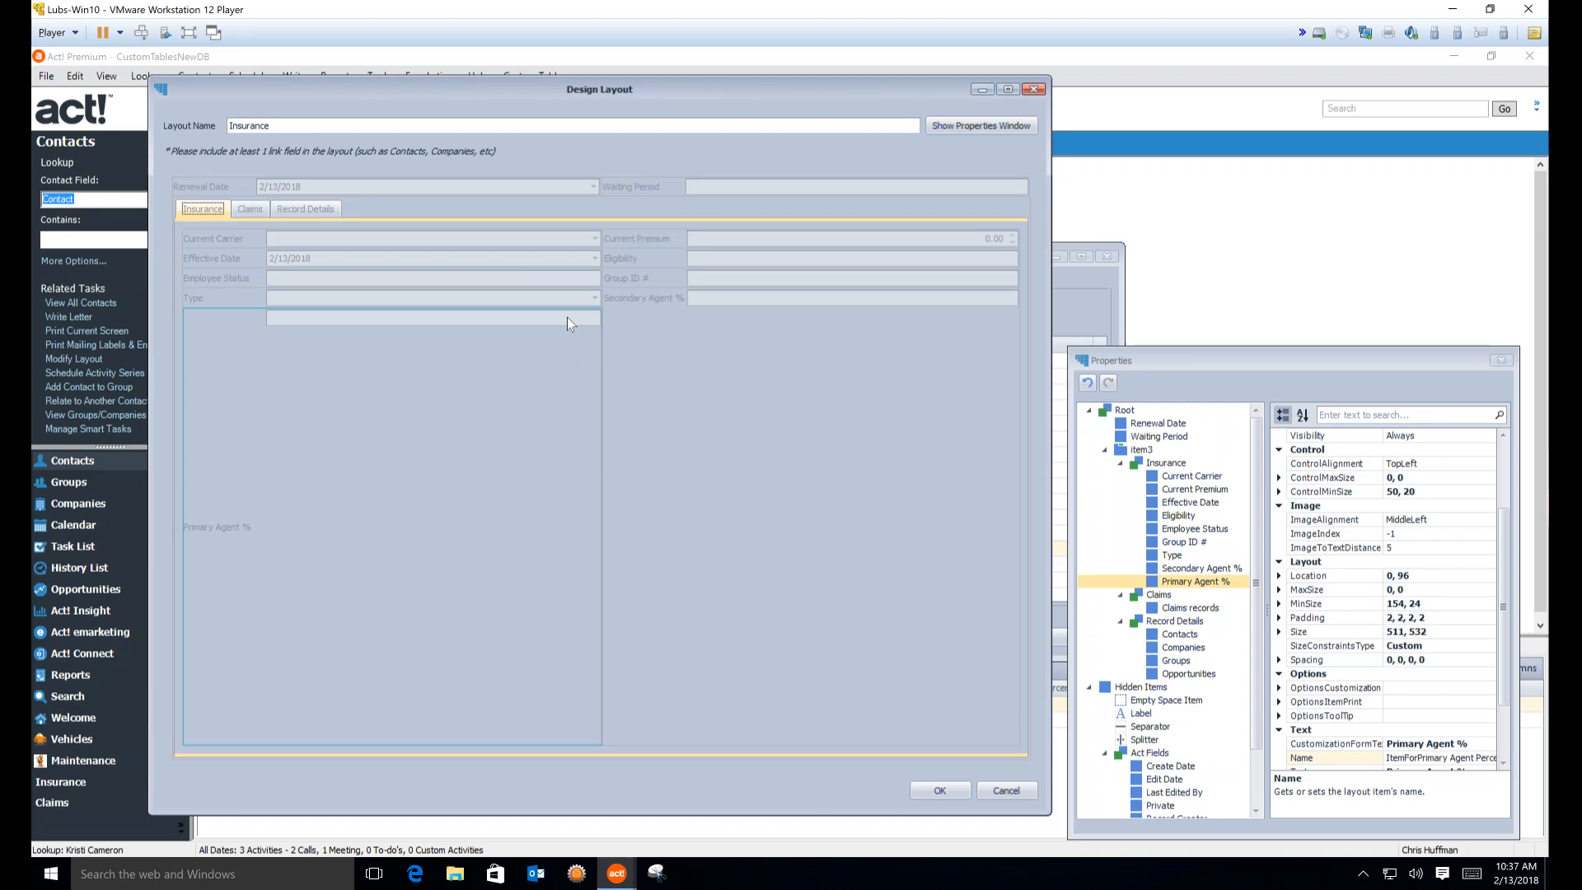
right_click(566, 318)
mouse_move(660, 367)
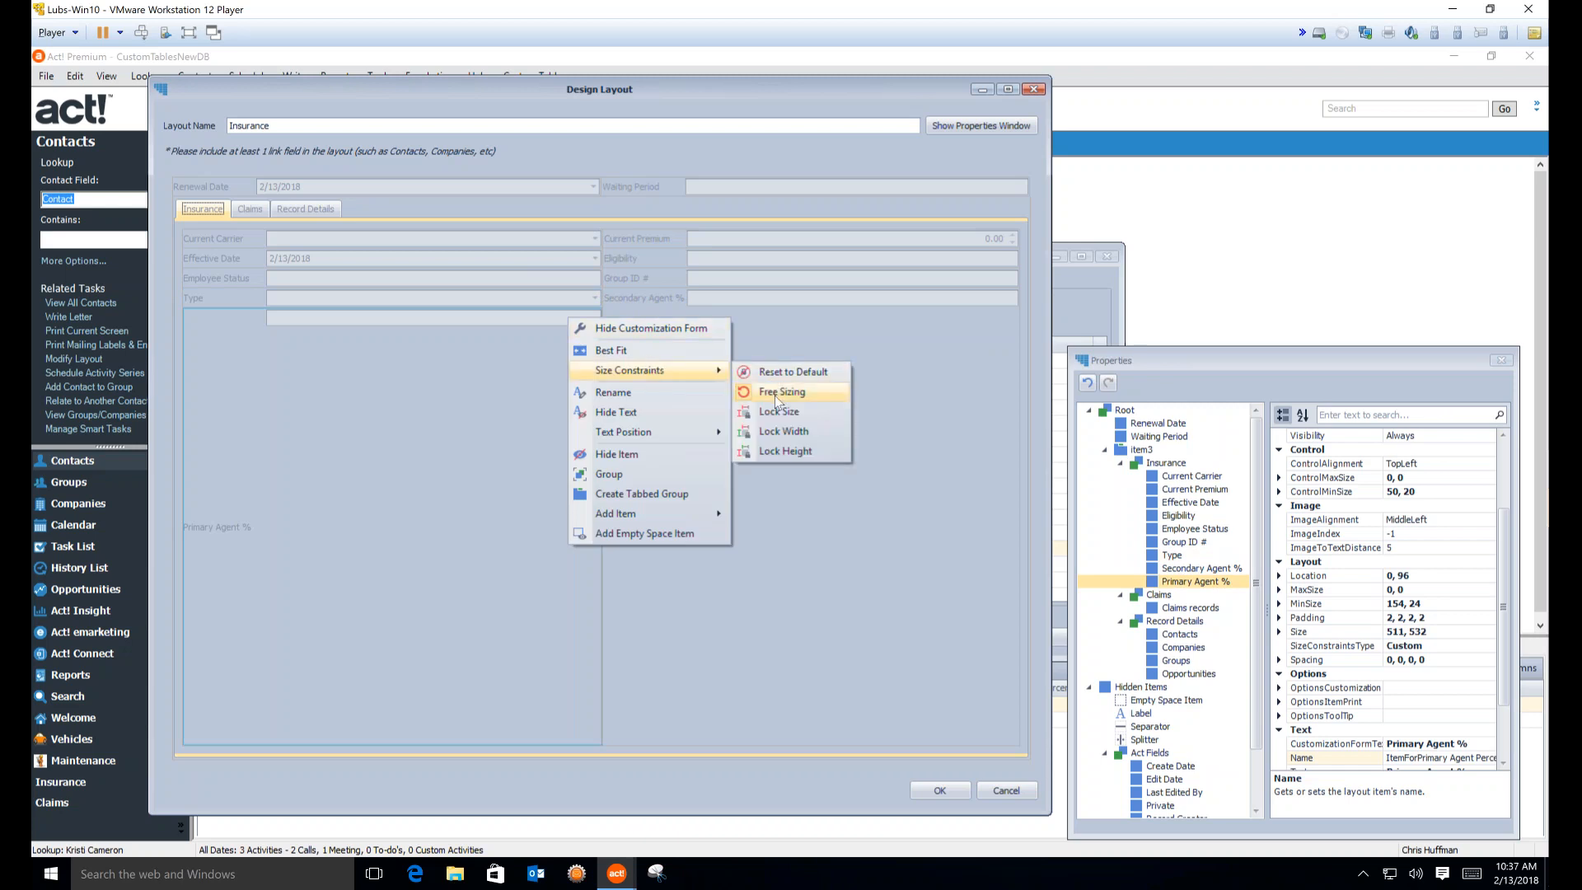
click(793, 372)
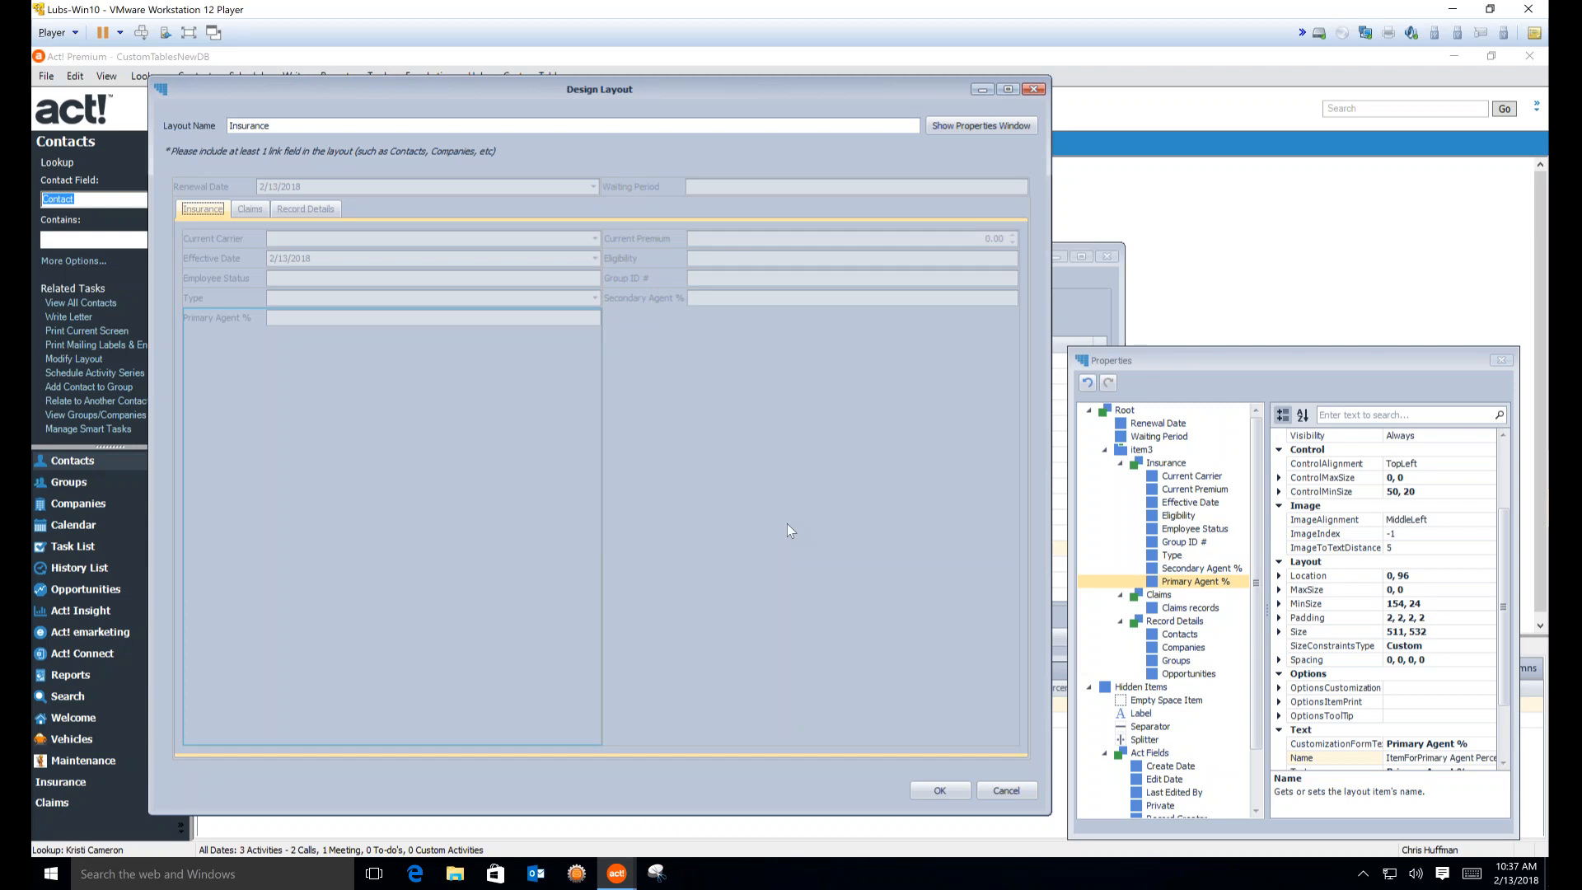
Group the Eligibility, Group ID # and Secondary Agent % fields together
right_click(734, 259)
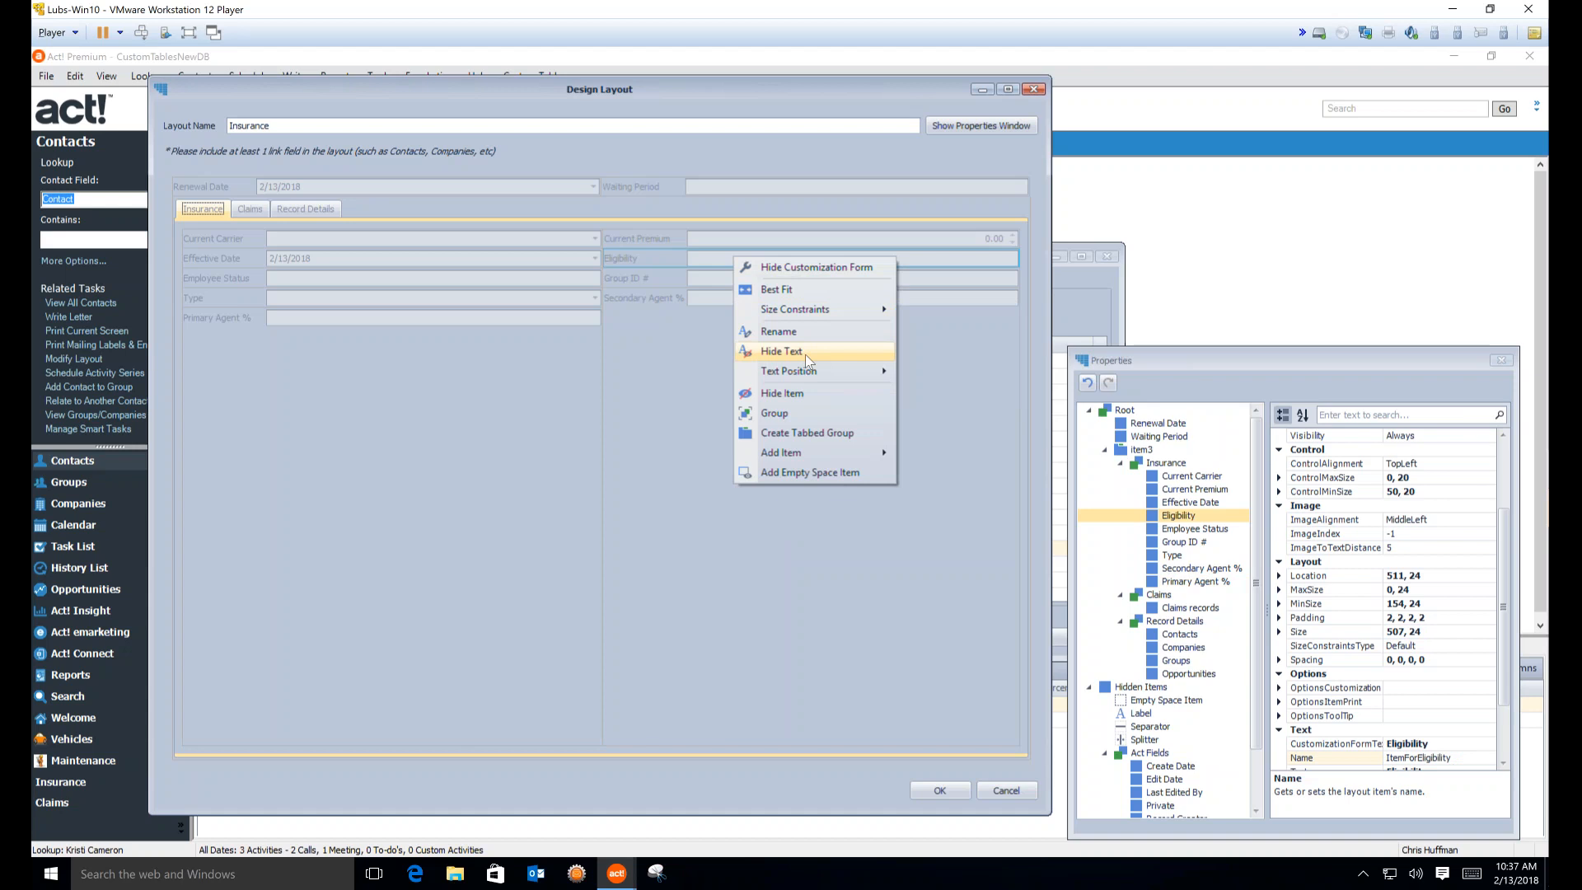
mouse_move(807, 374)
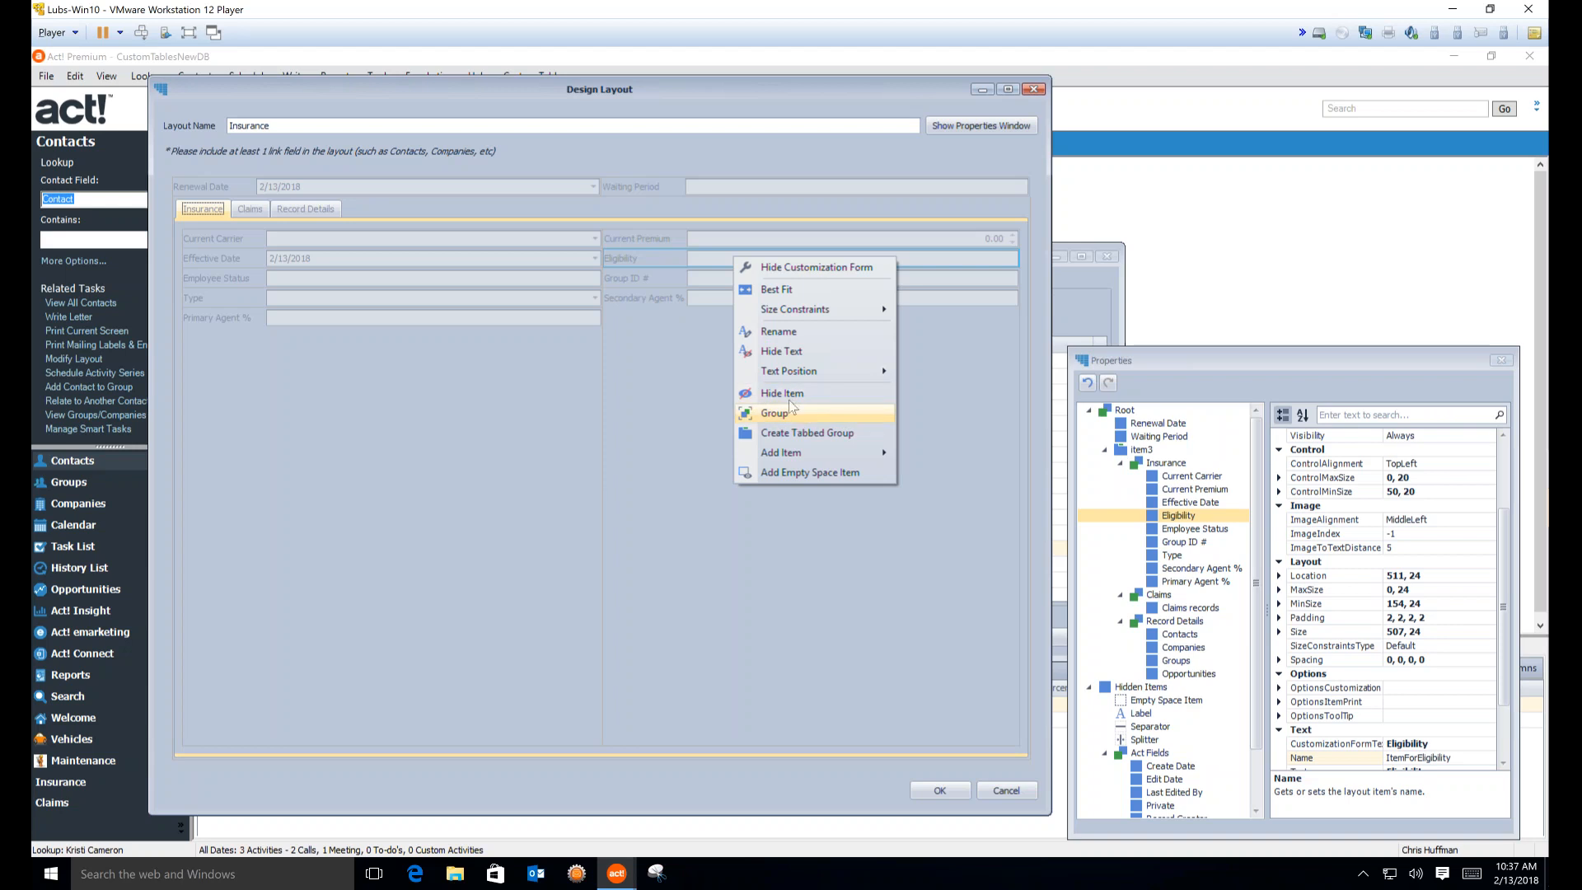
click(691, 290)
click(710, 280)
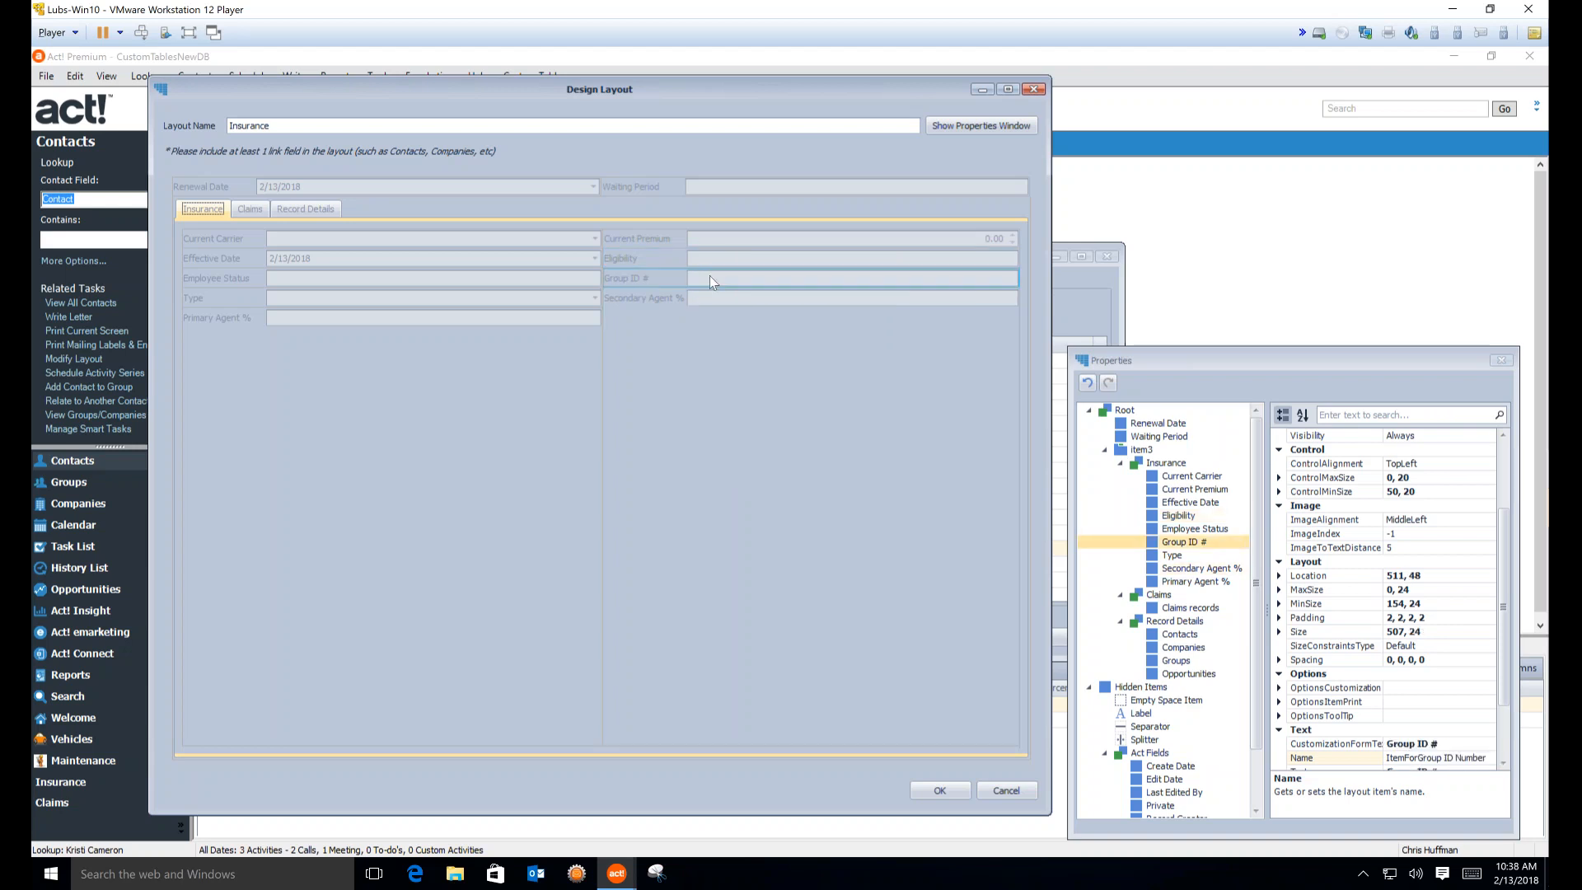
ctrl+click(718, 258)
ctrl+click(717, 296)
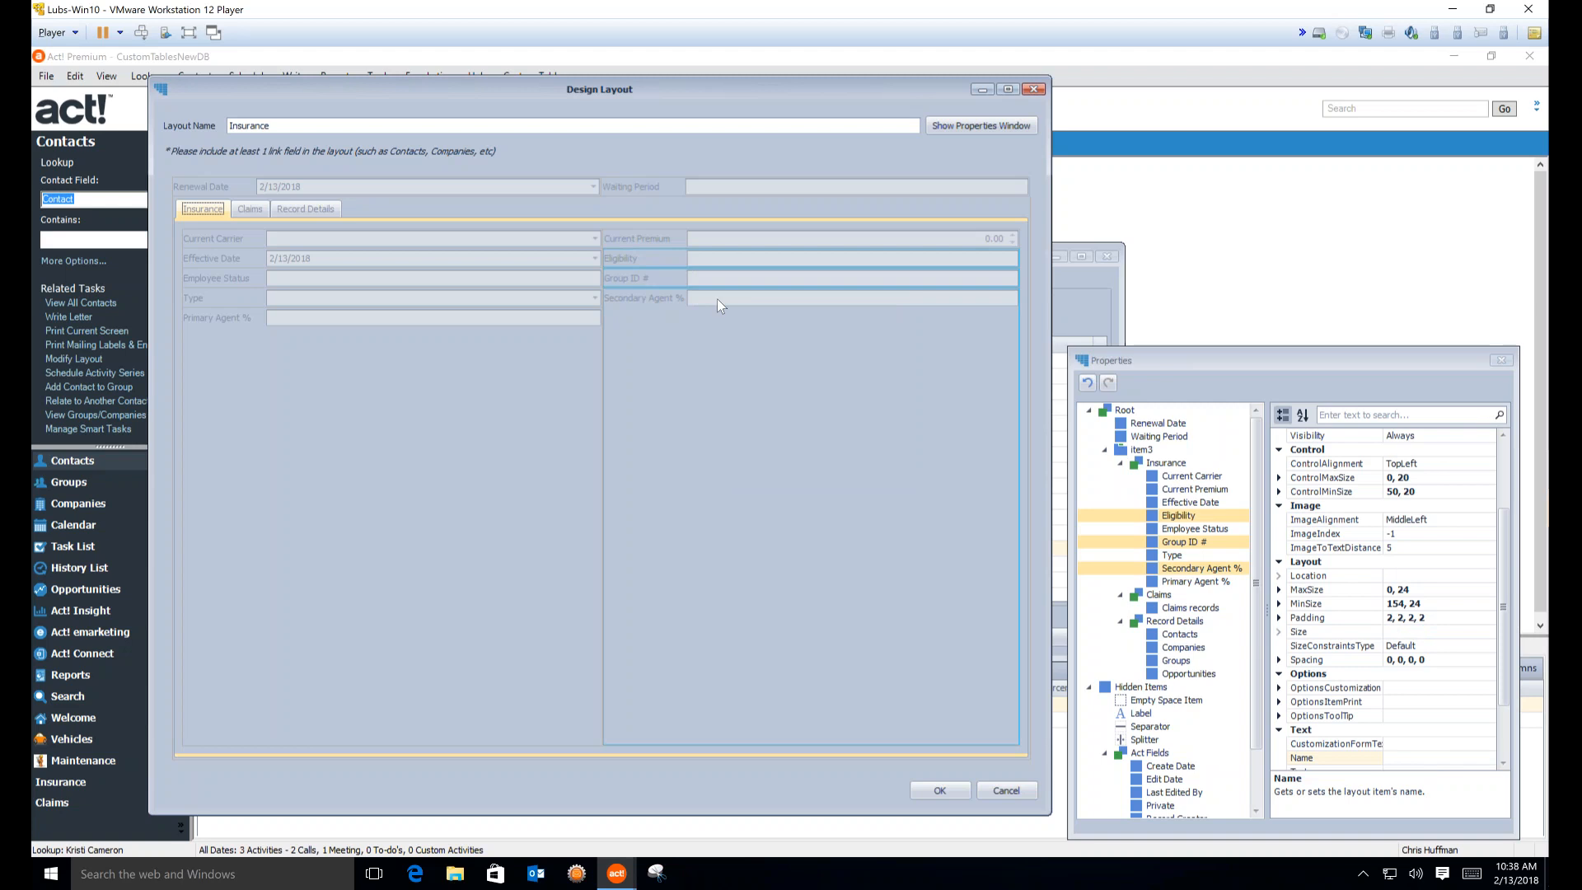
right_click(717, 298)
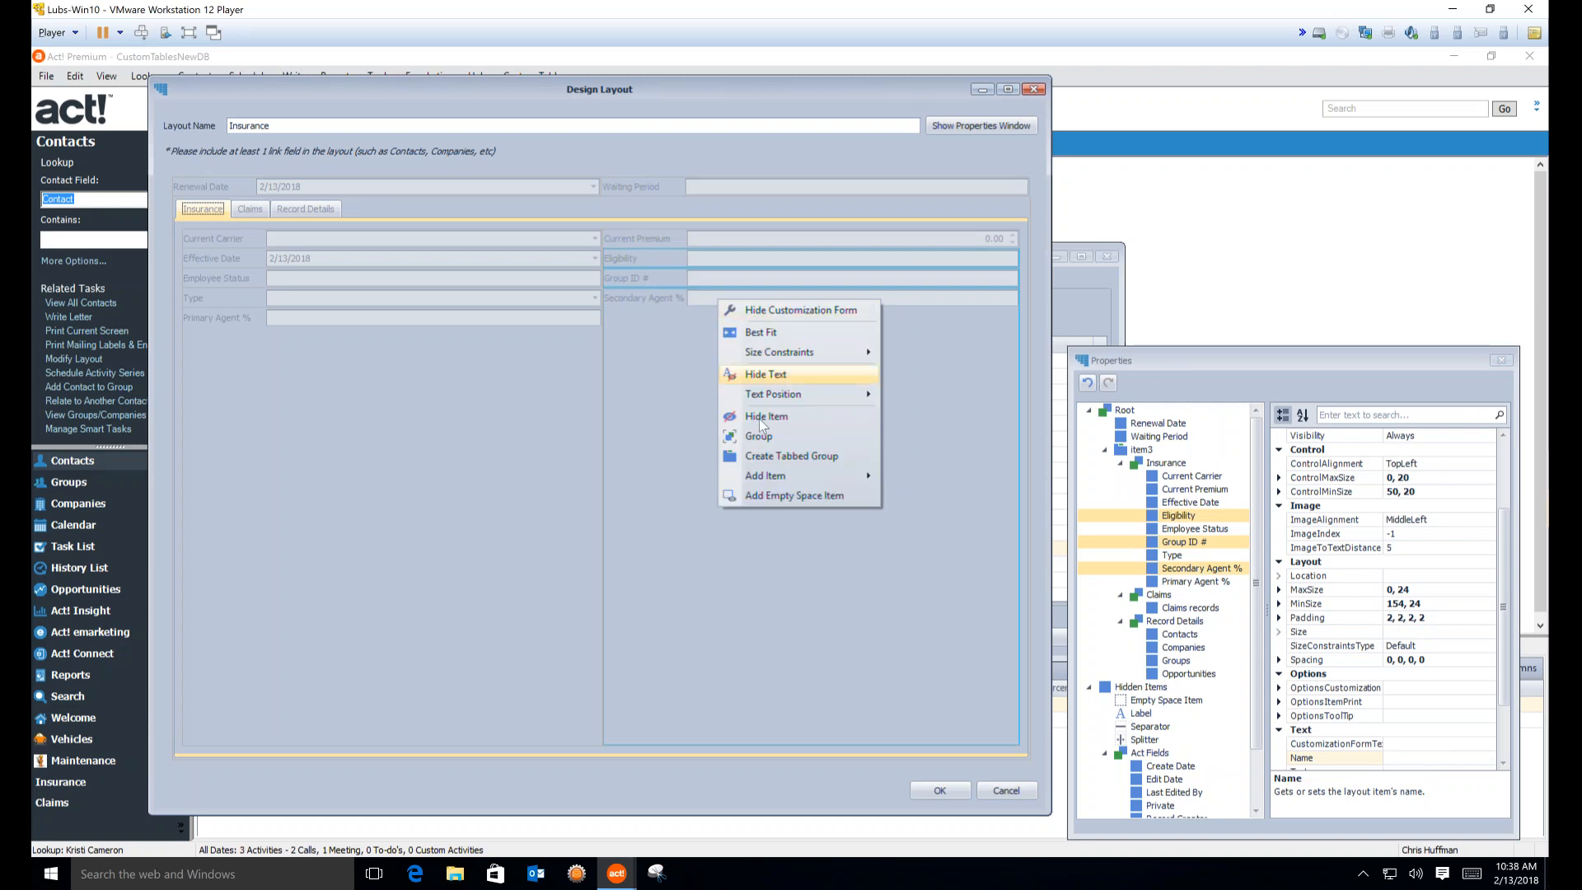
click(760, 437)
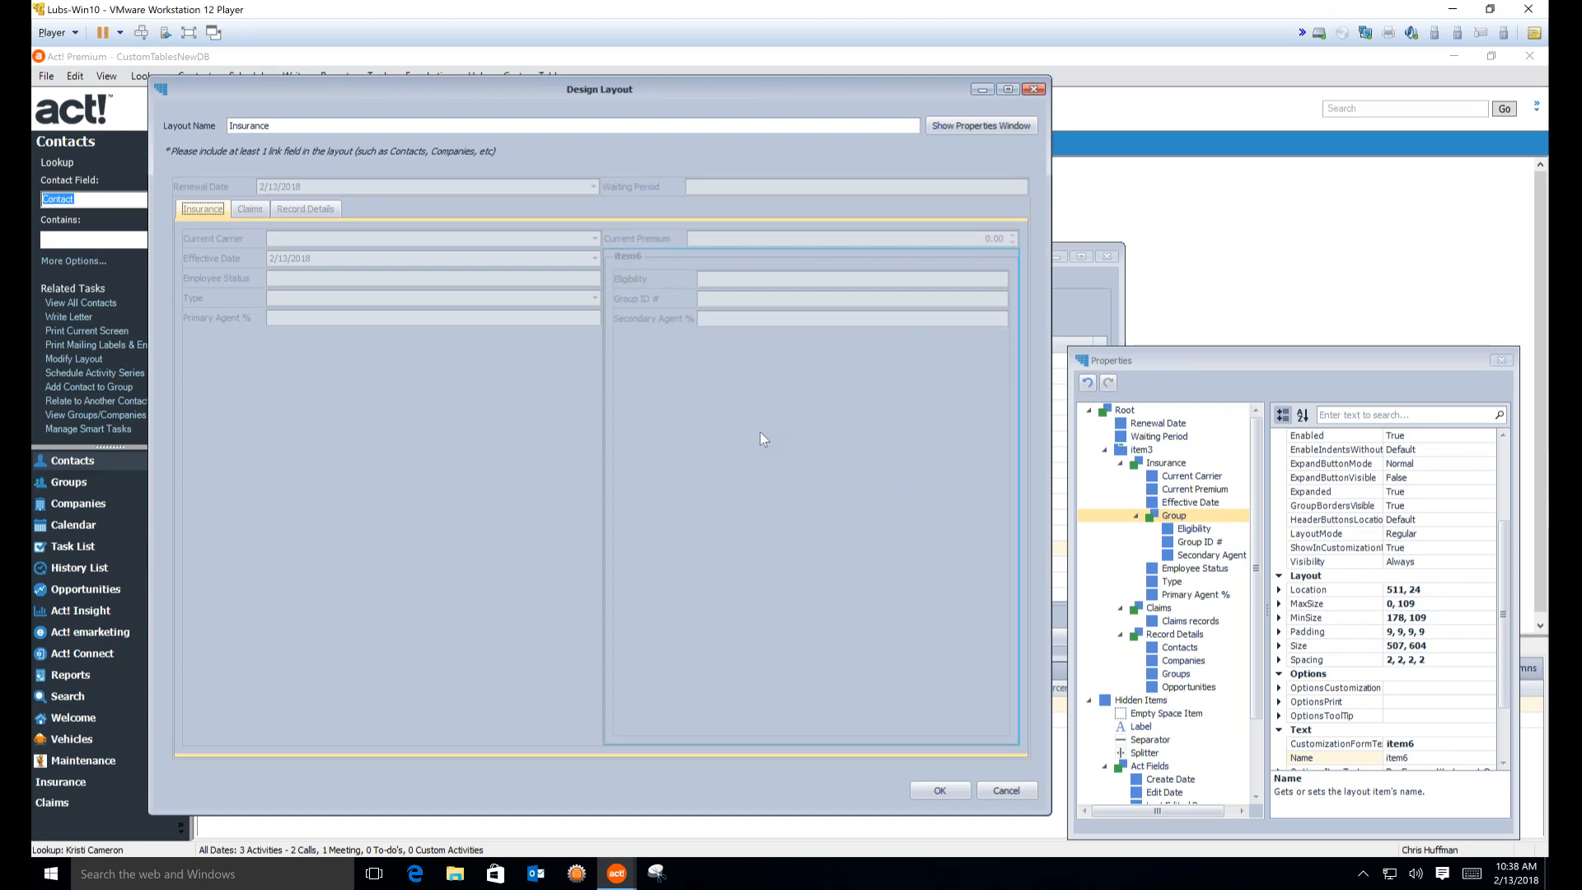
Rename the new group to 'Group 1'
right_click(632, 259)
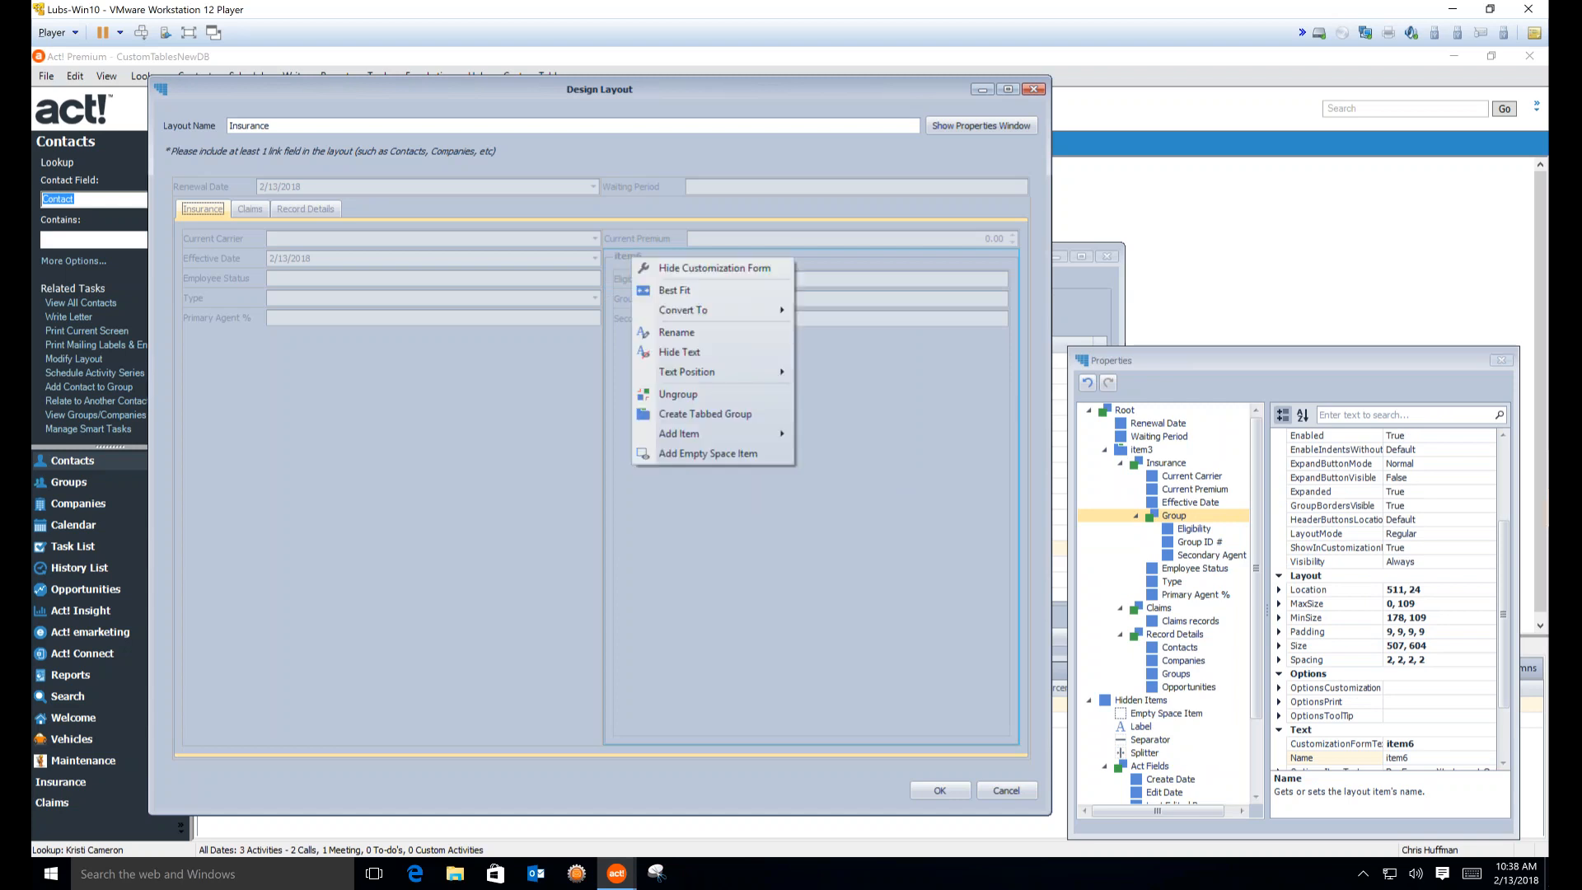
click(691, 333)
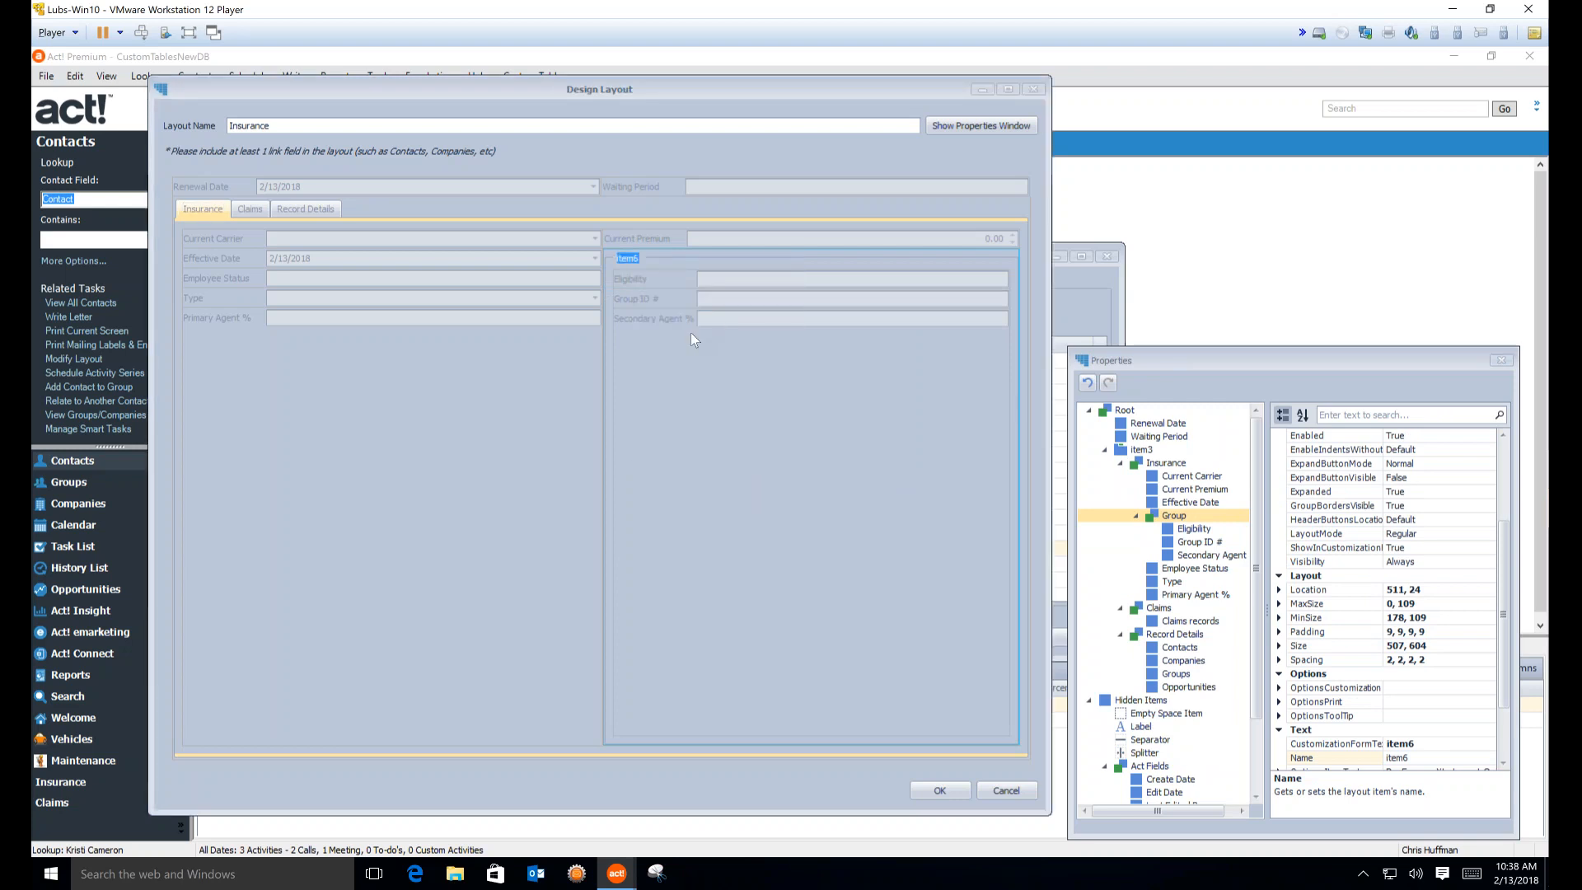
text(Group 1)
key(Return)
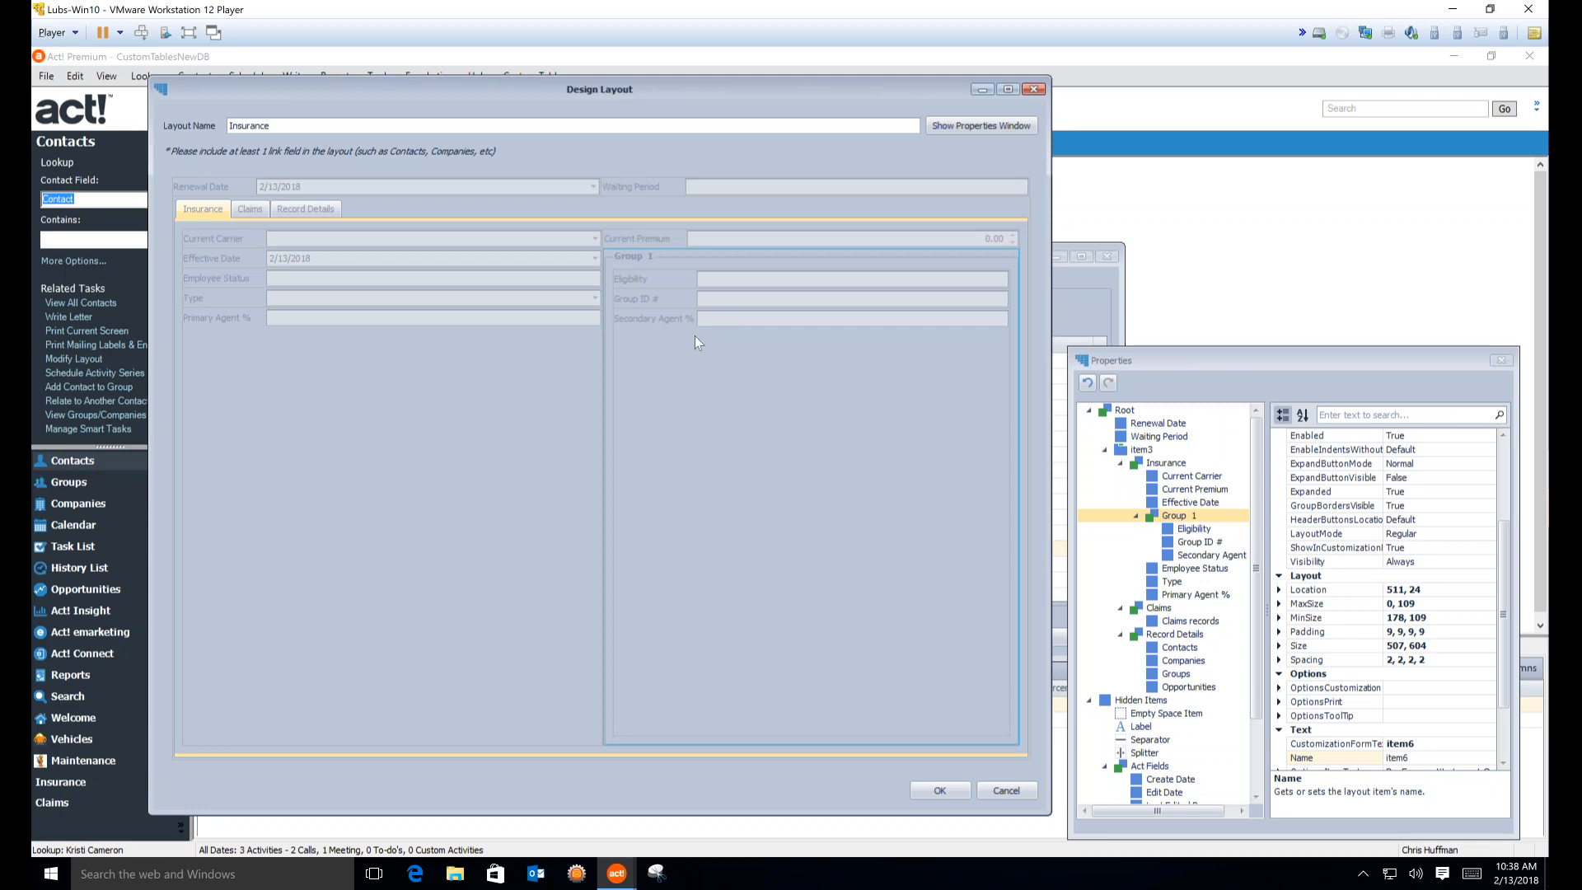
Add an empty space item and place it beside the Group ID # field
right_click(695, 335)
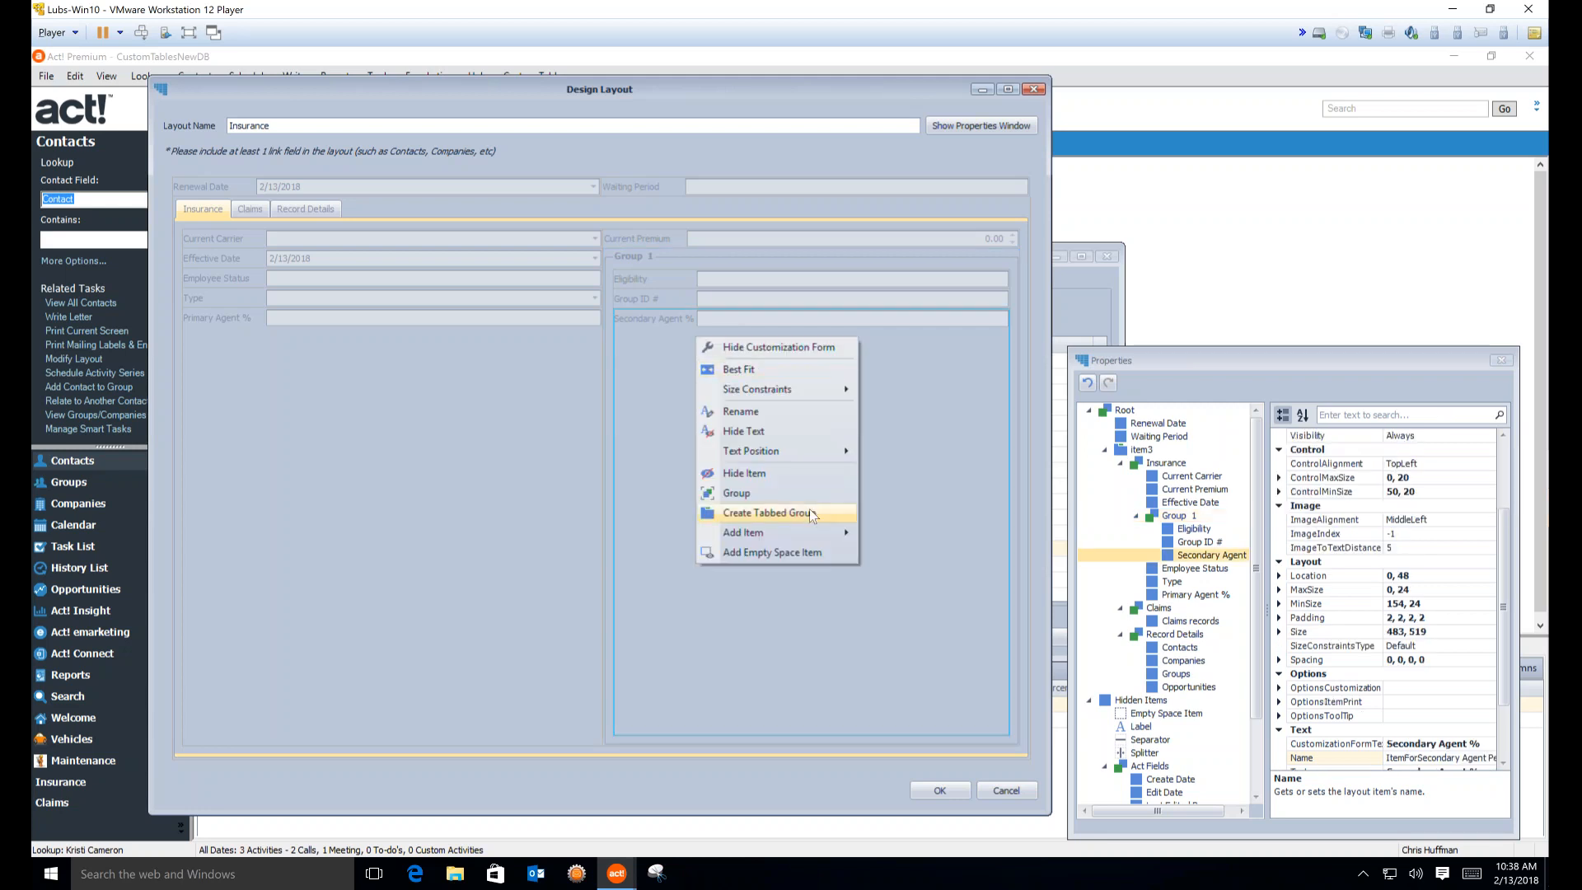
mouse_move(828, 540)
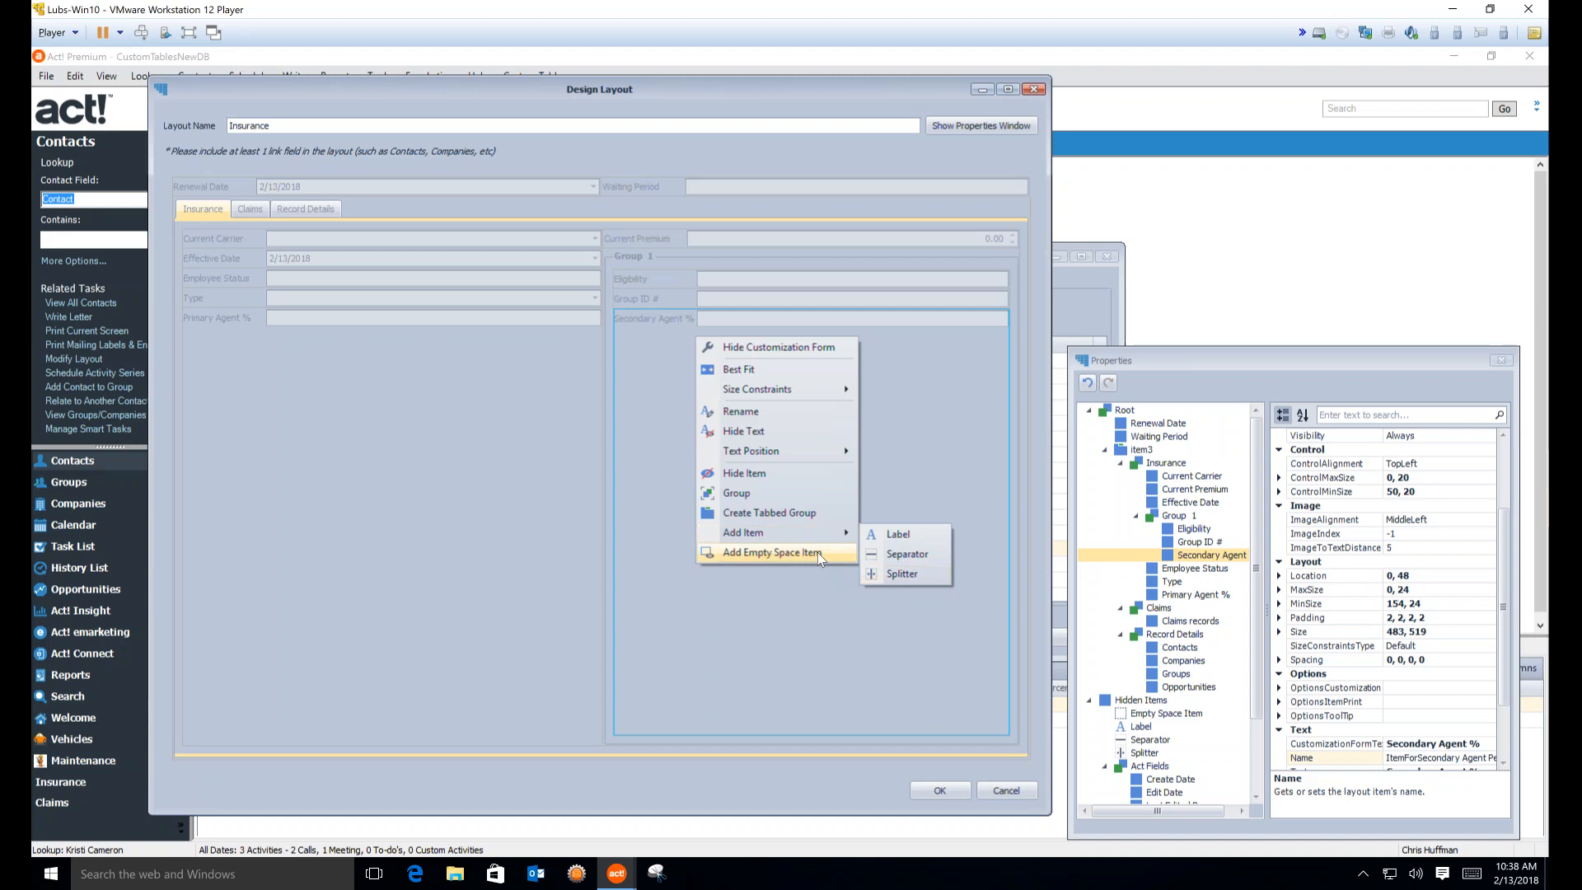
click(949, 338)
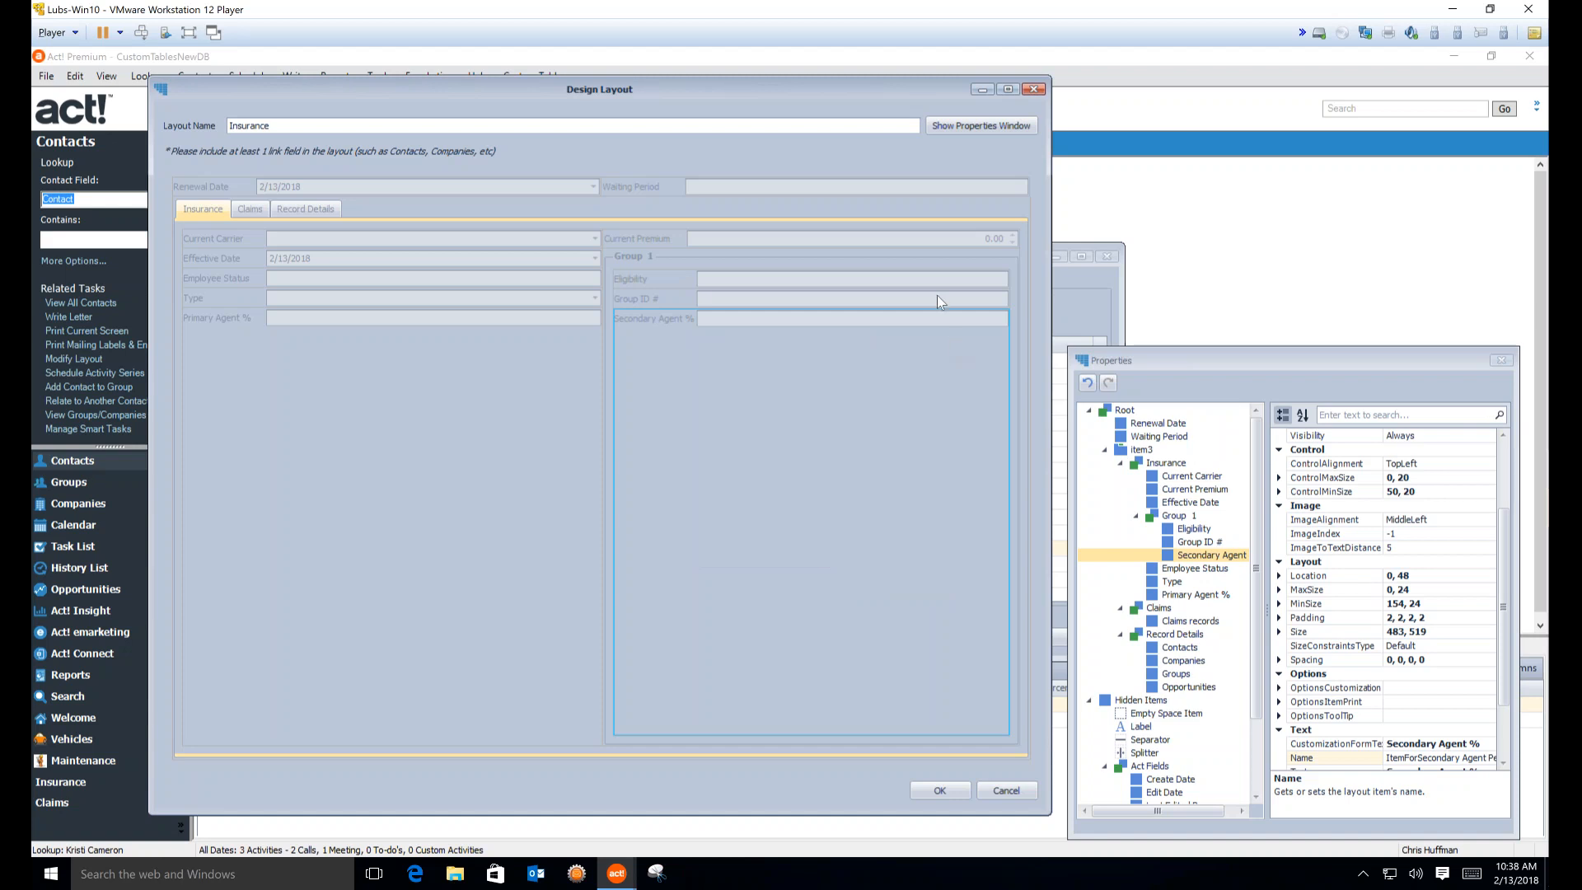
click(936, 295)
right_click(937, 295)
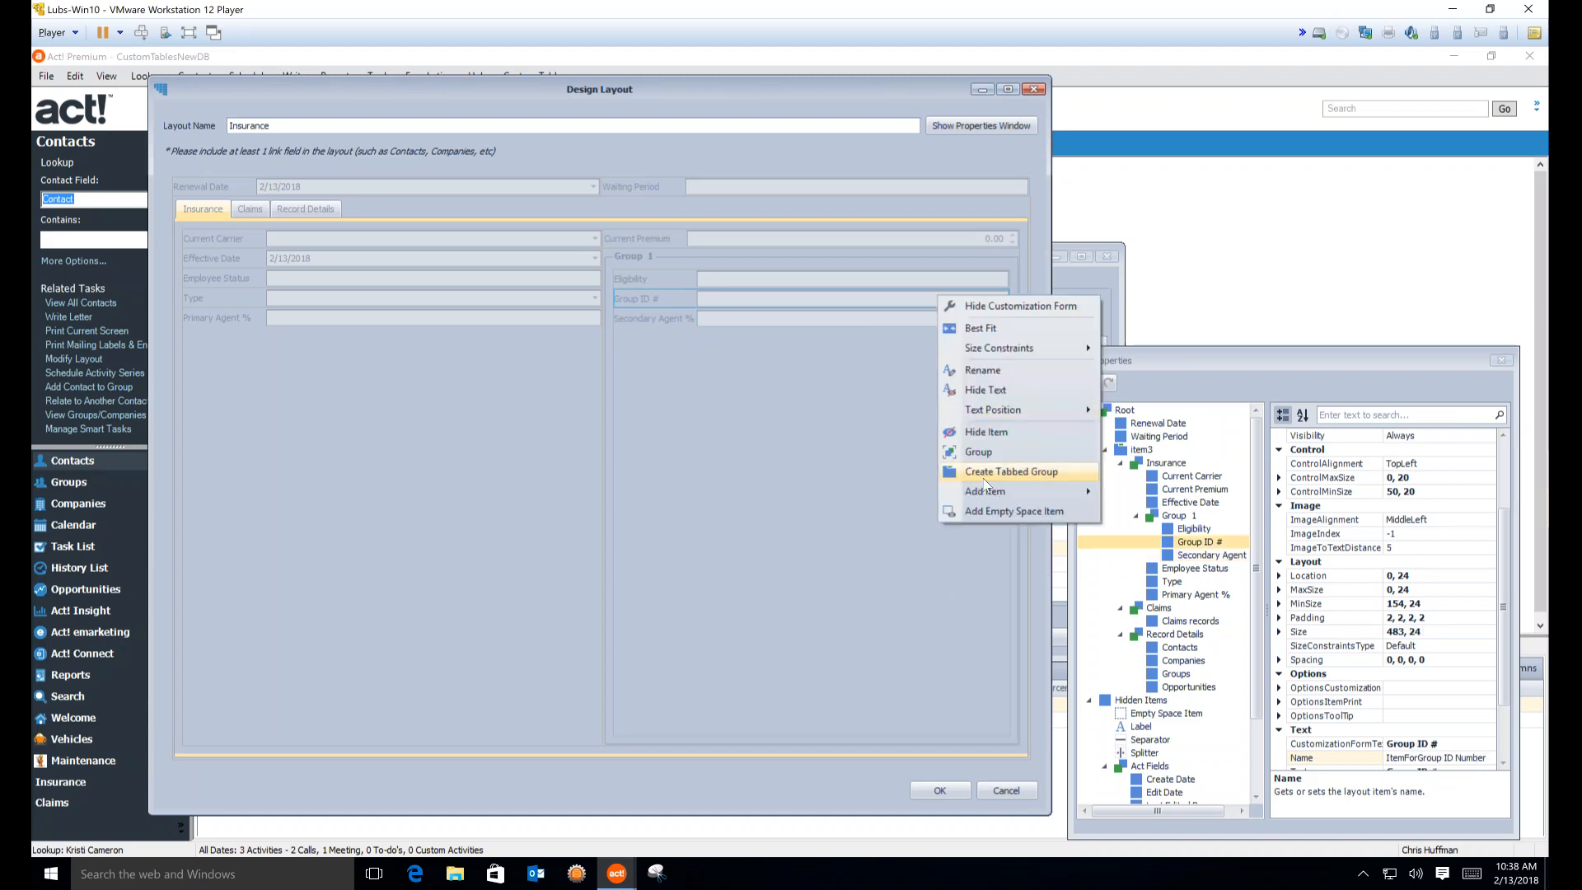
click(997, 510)
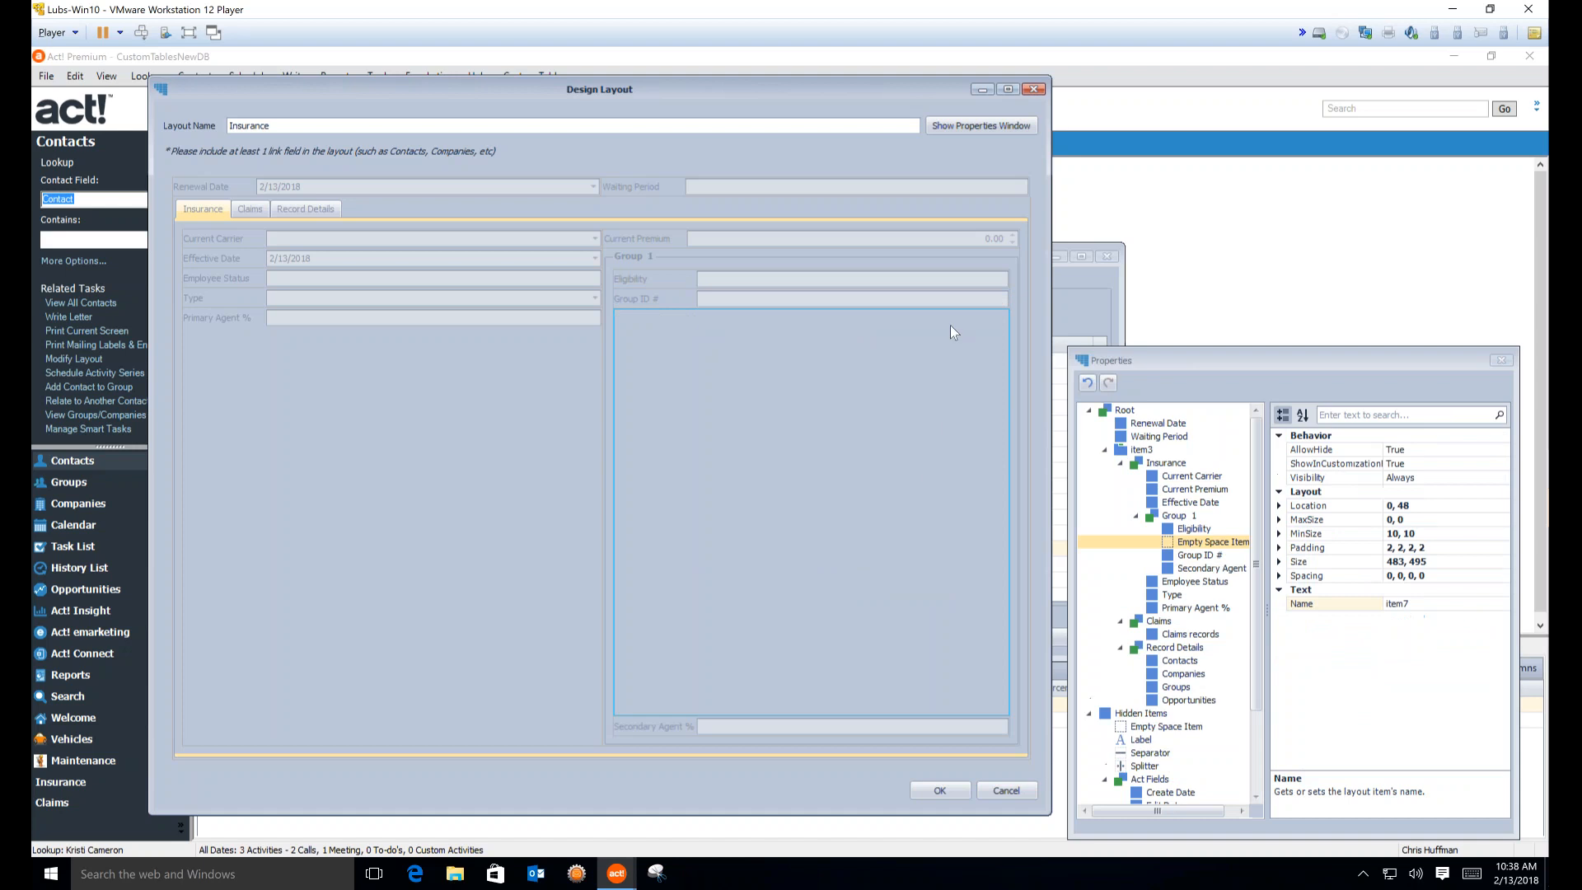
drag(946, 342, 943, 303)
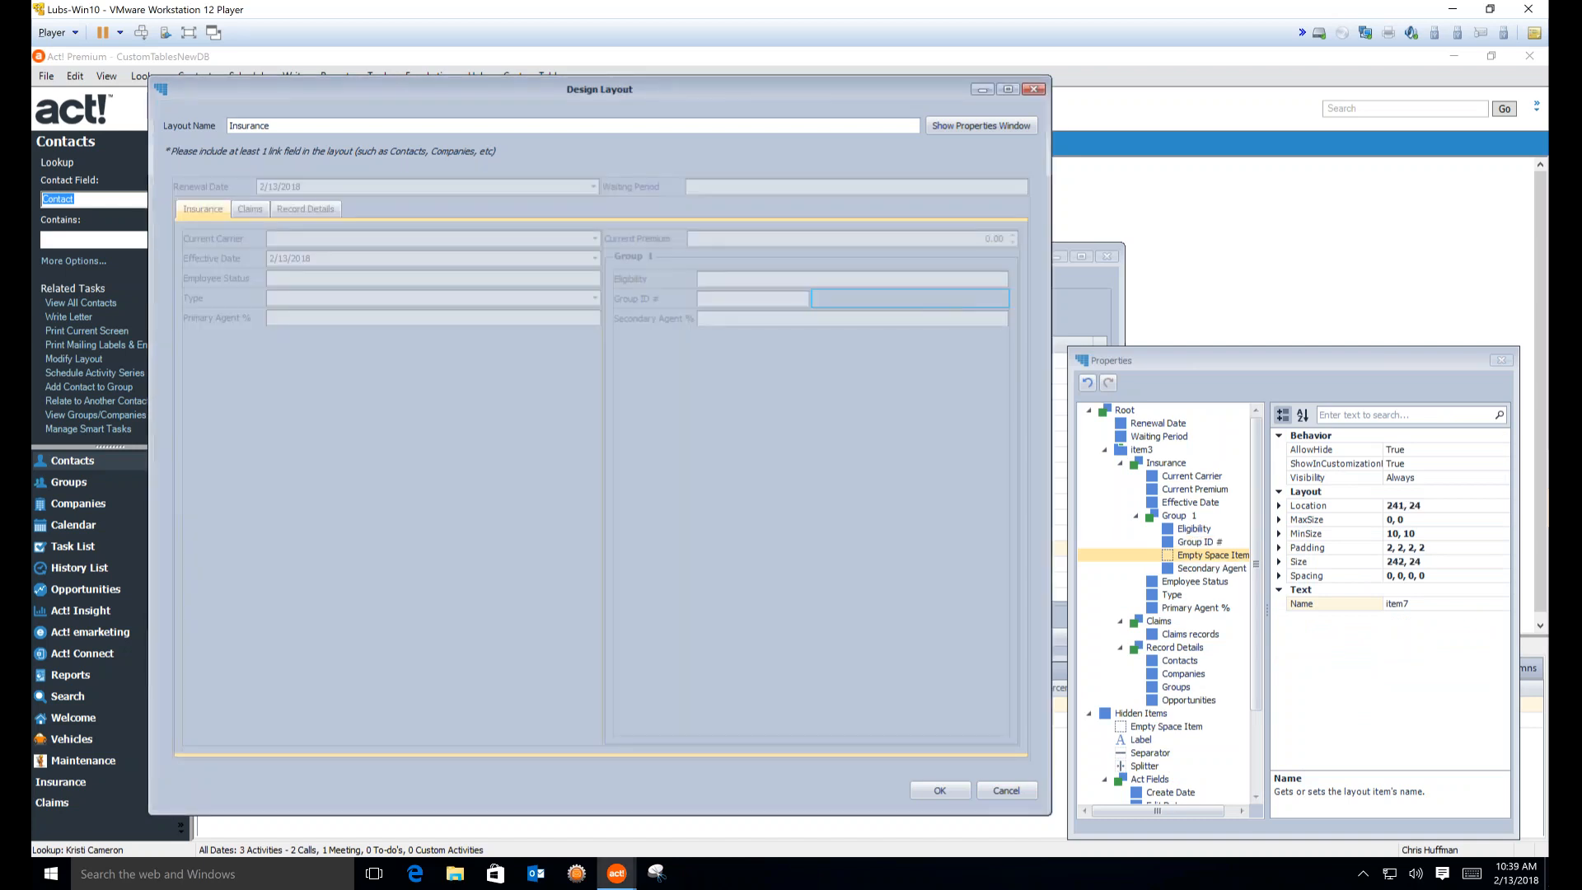
Add empty space items beside the Secondary Agent % and Employee Status fields
right_click(748, 395)
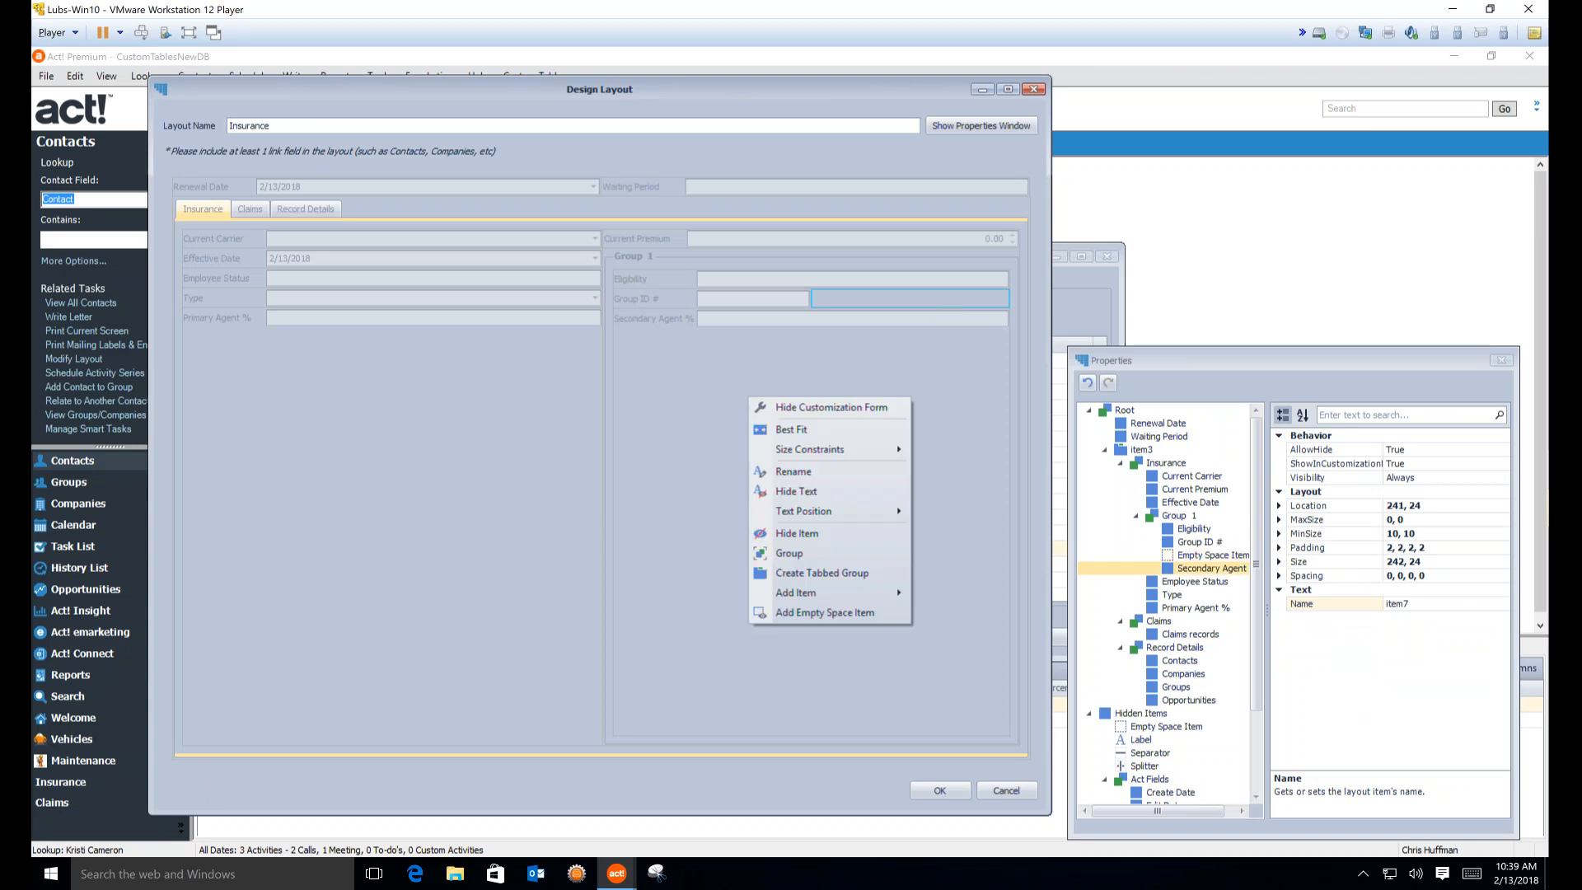
click(812, 616)
drag(839, 357, 830, 325)
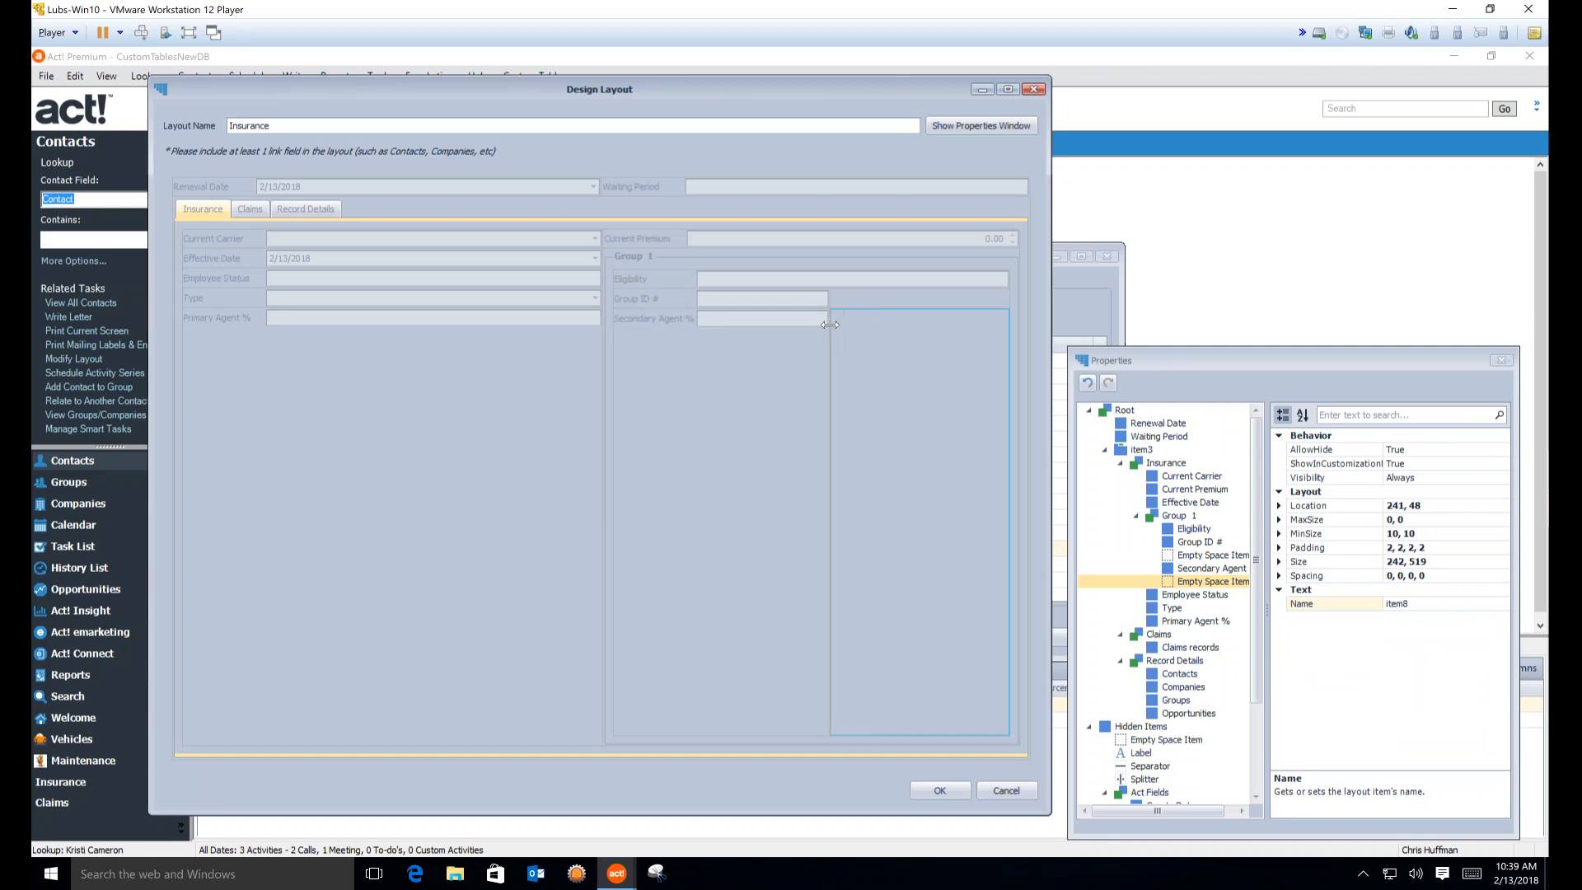
right_click(410, 370)
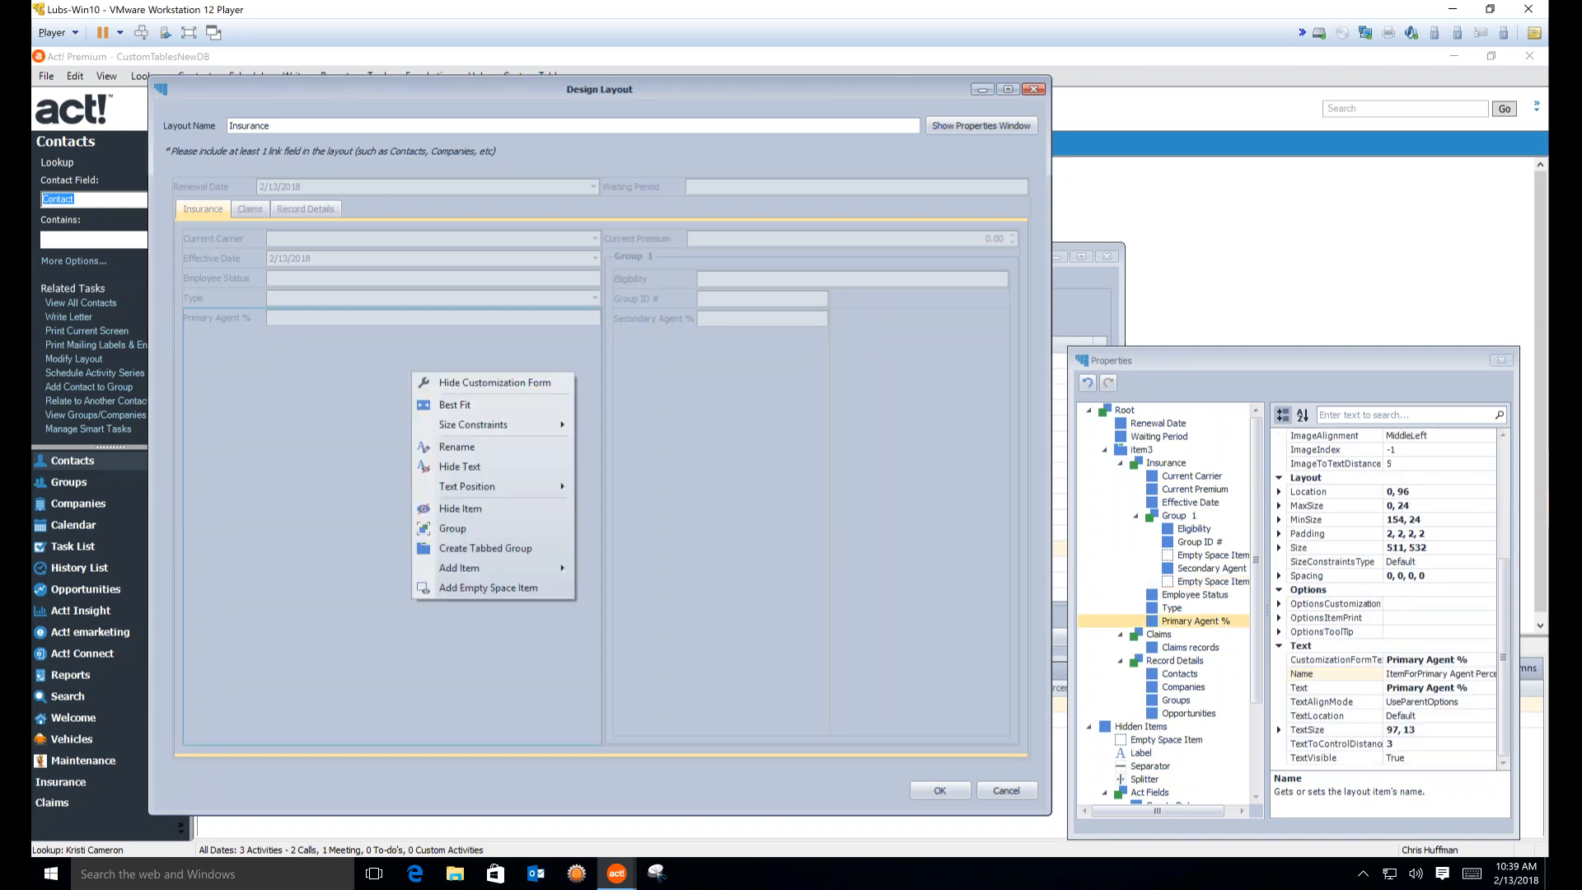
click(531, 587)
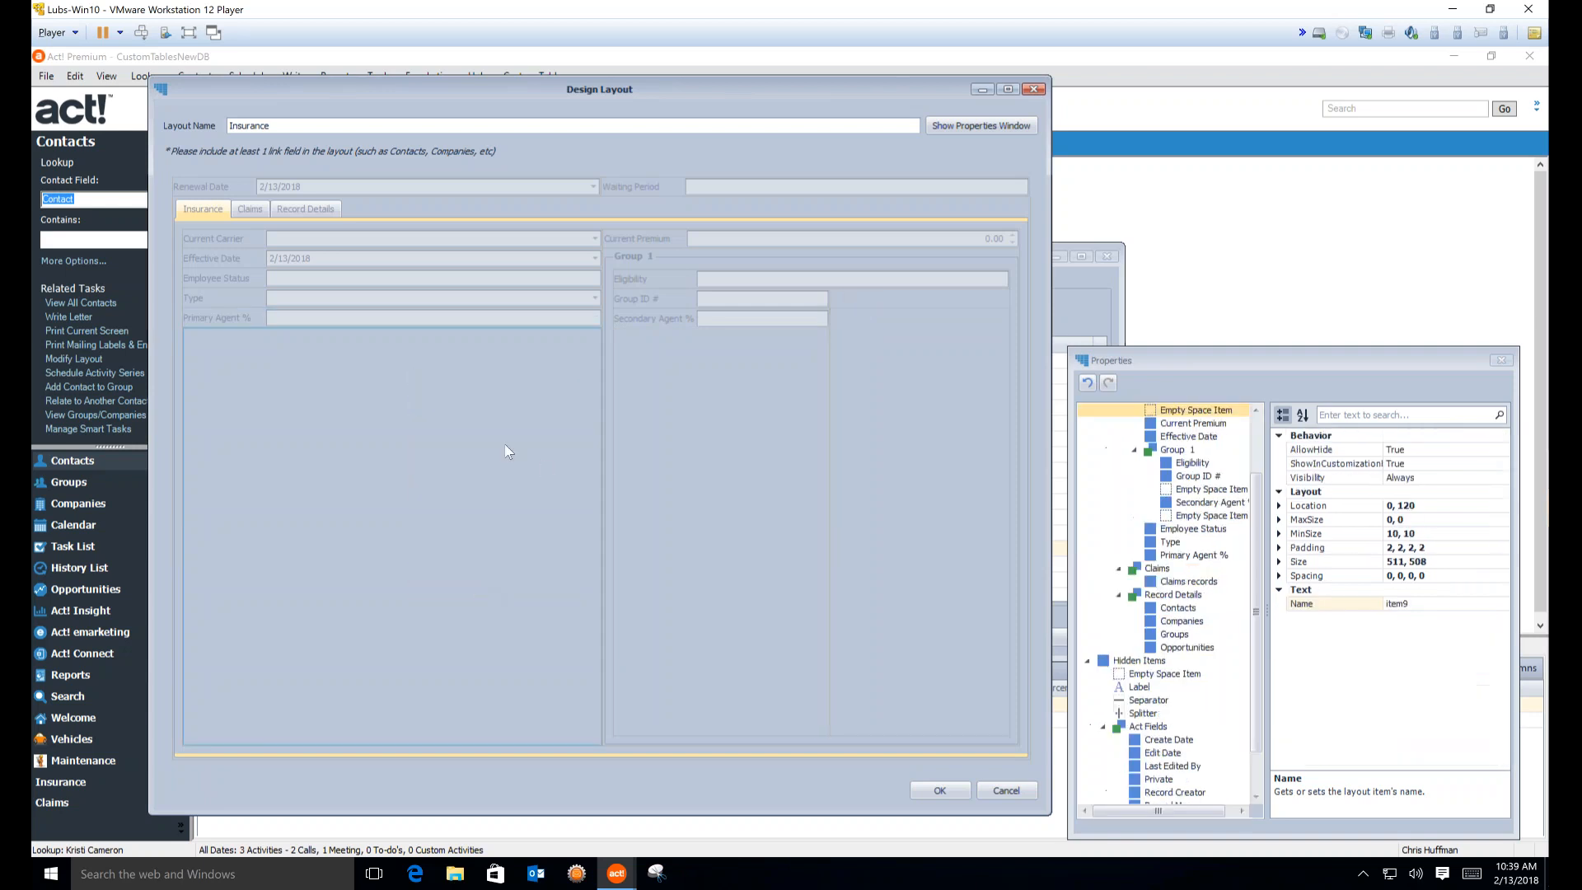
drag(467, 456, 528, 279)
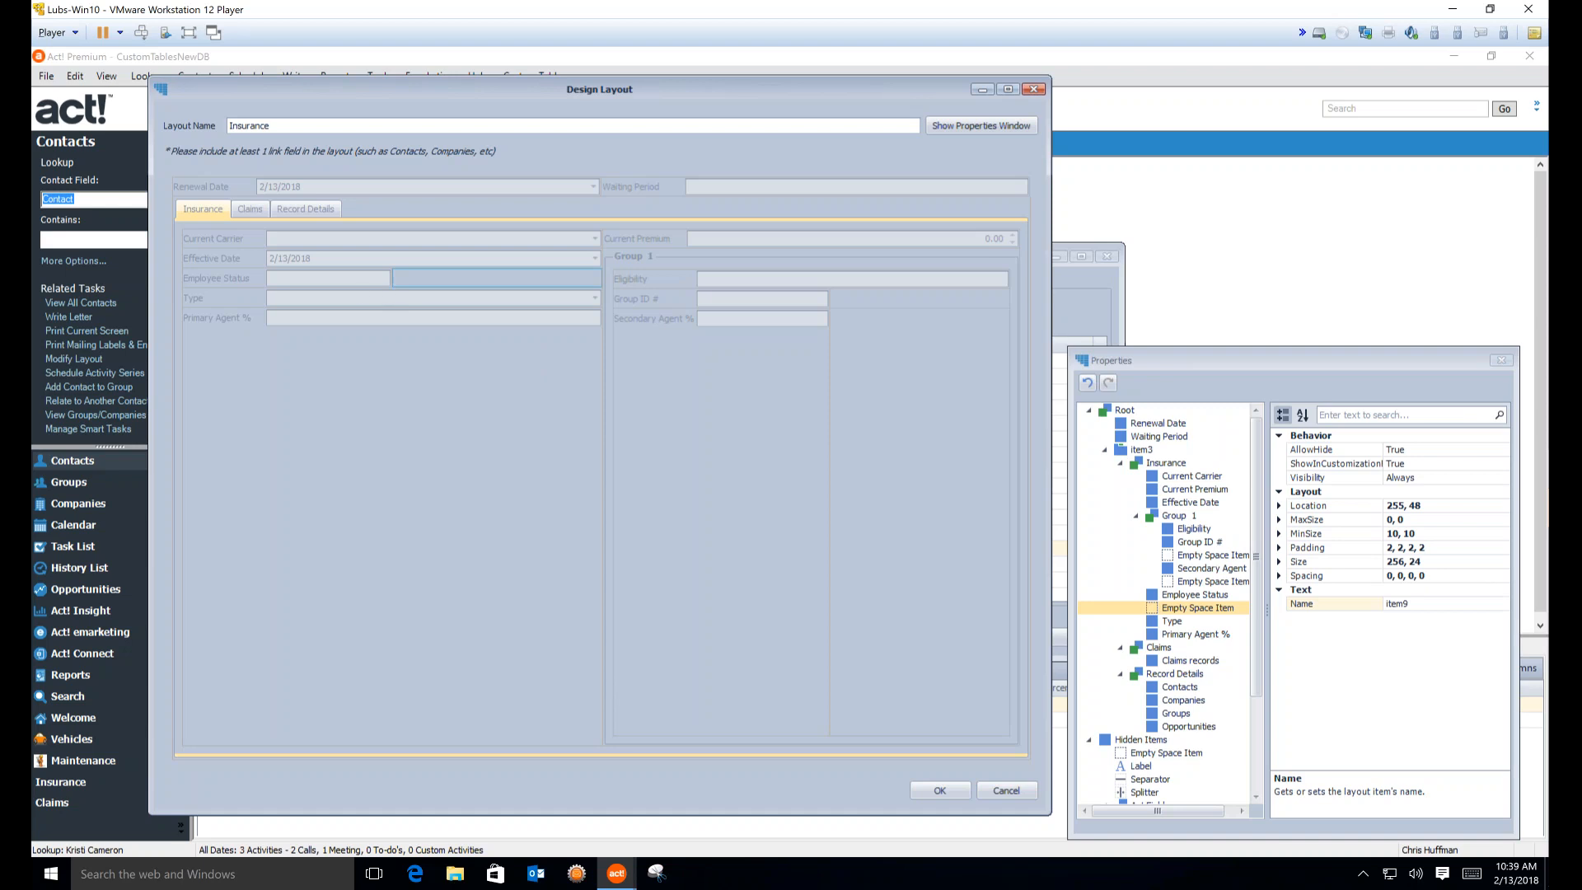
Move the Properties panel to the top right, stretch it taller, and select Current Premium
drag(1288, 363, 1248, 82)
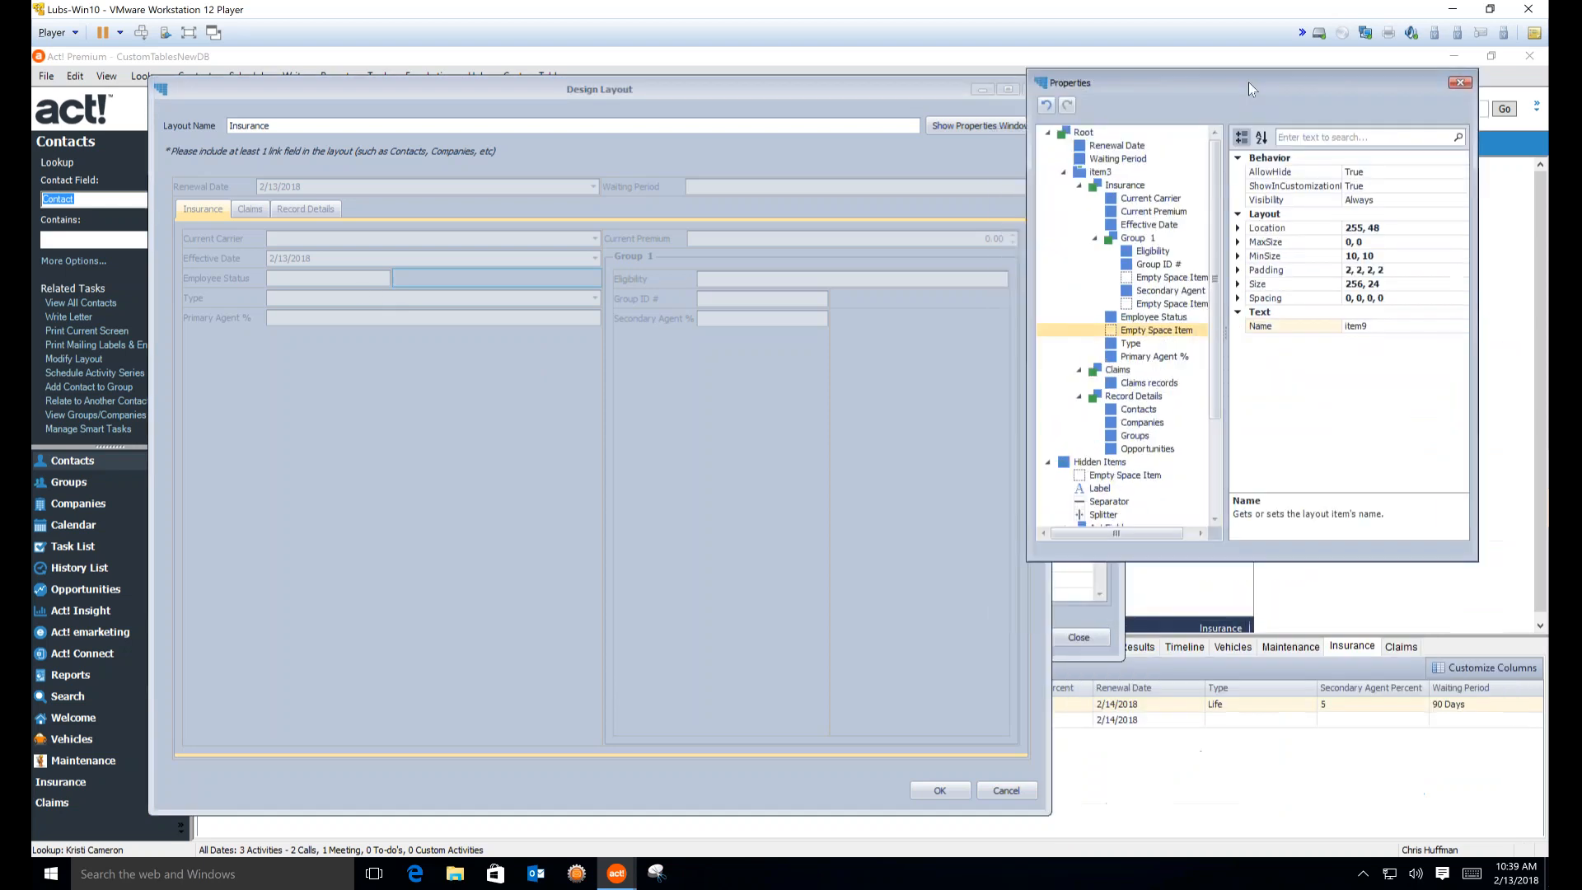
drag(1294, 558, 1317, 791)
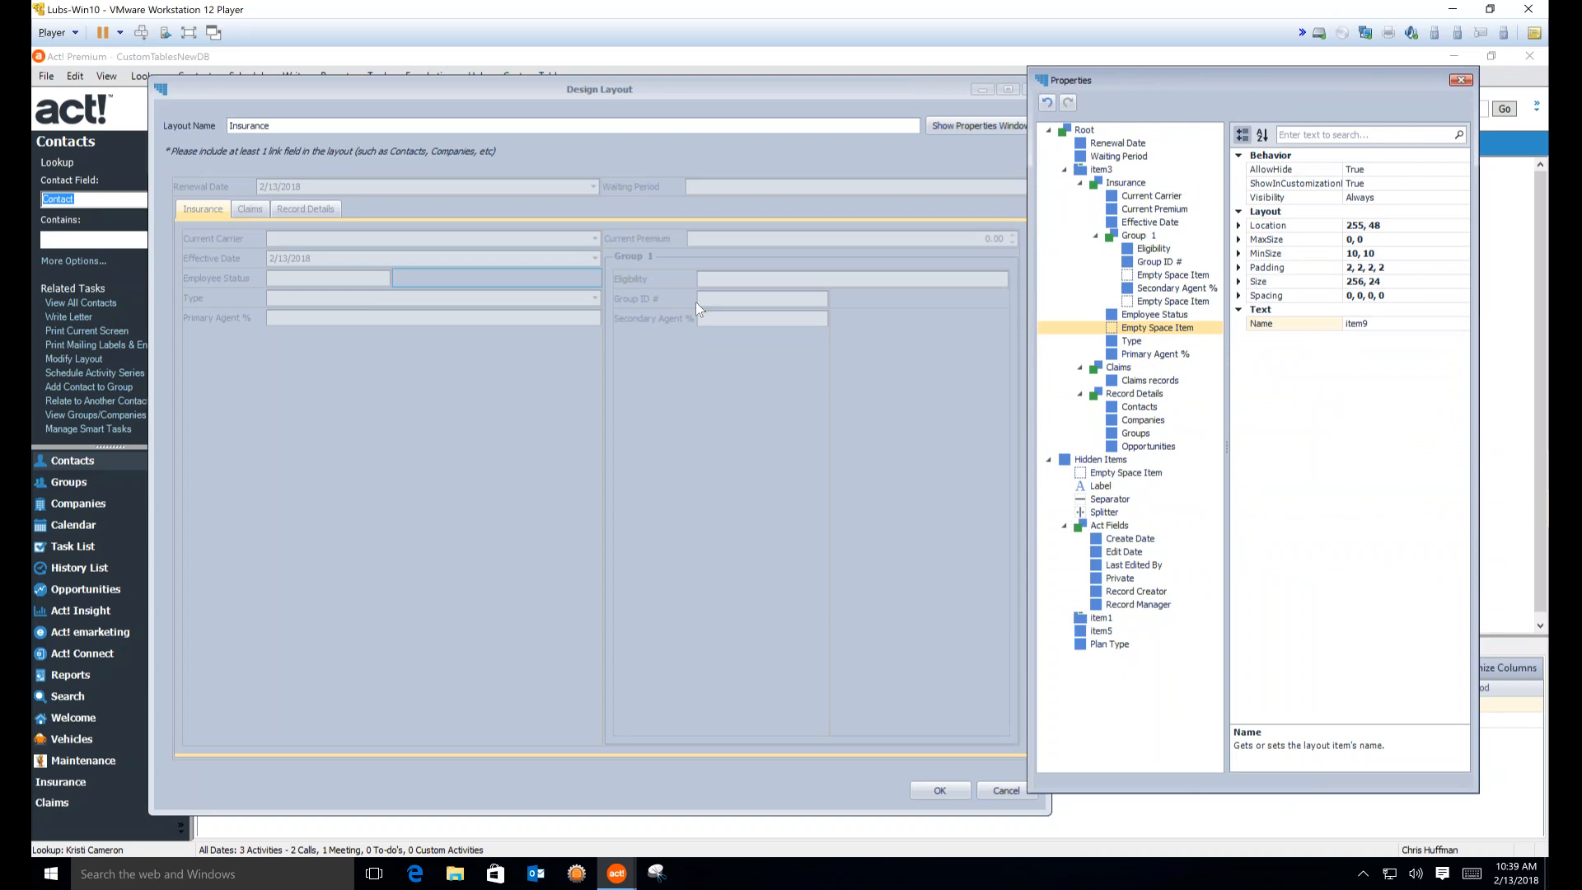
click(692, 238)
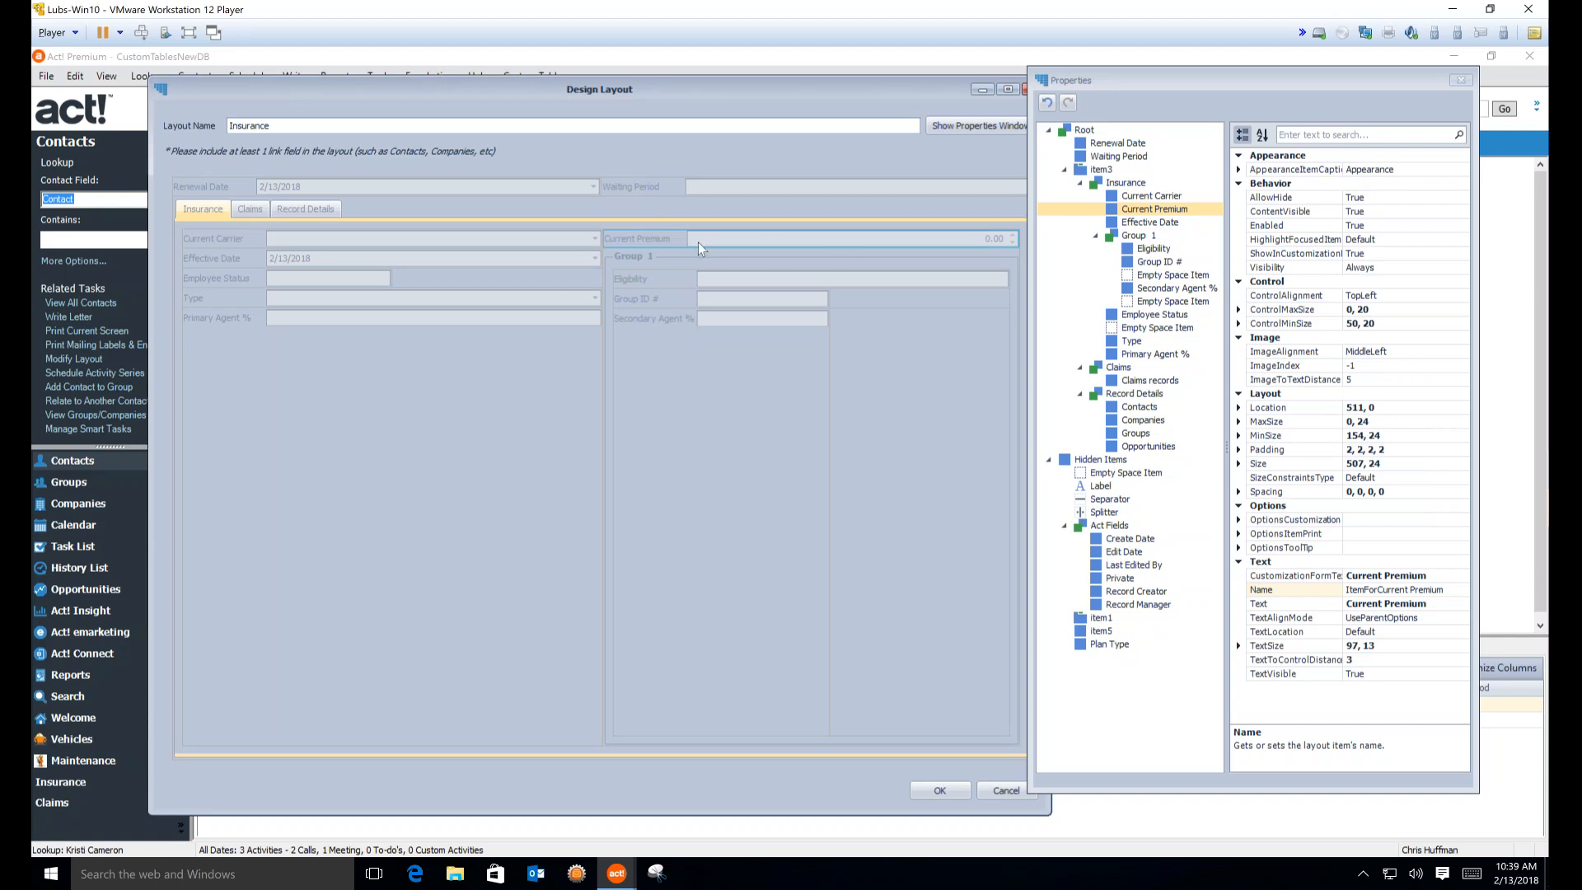
Set the Current Premium TextAlignMode to CustomSize and expand its TextSize
click(1424, 619)
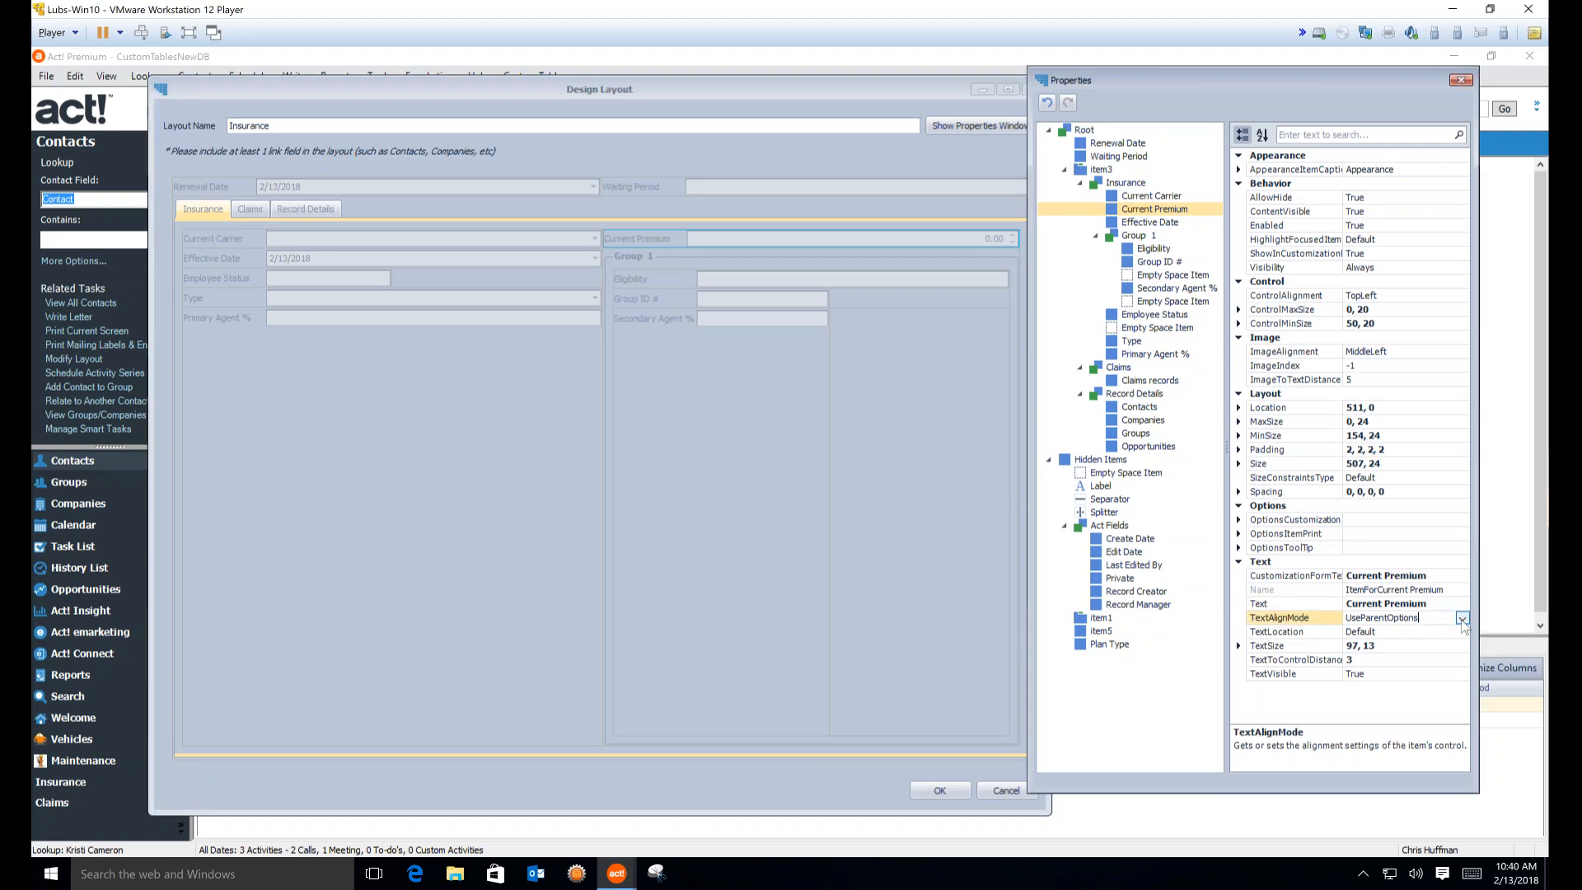
click(1462, 617)
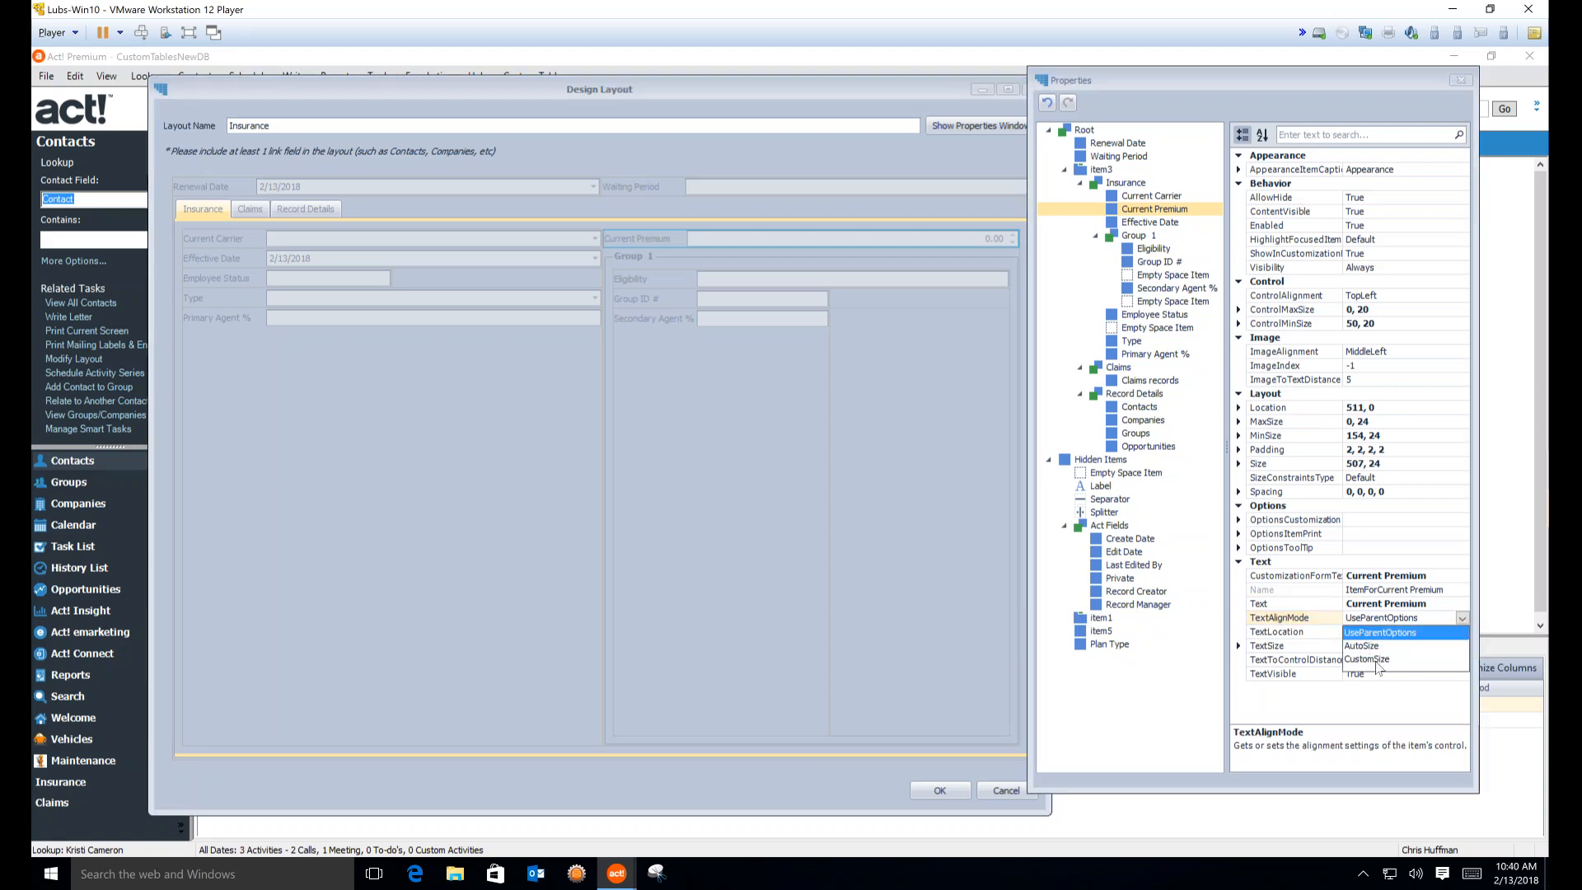
click(1375, 660)
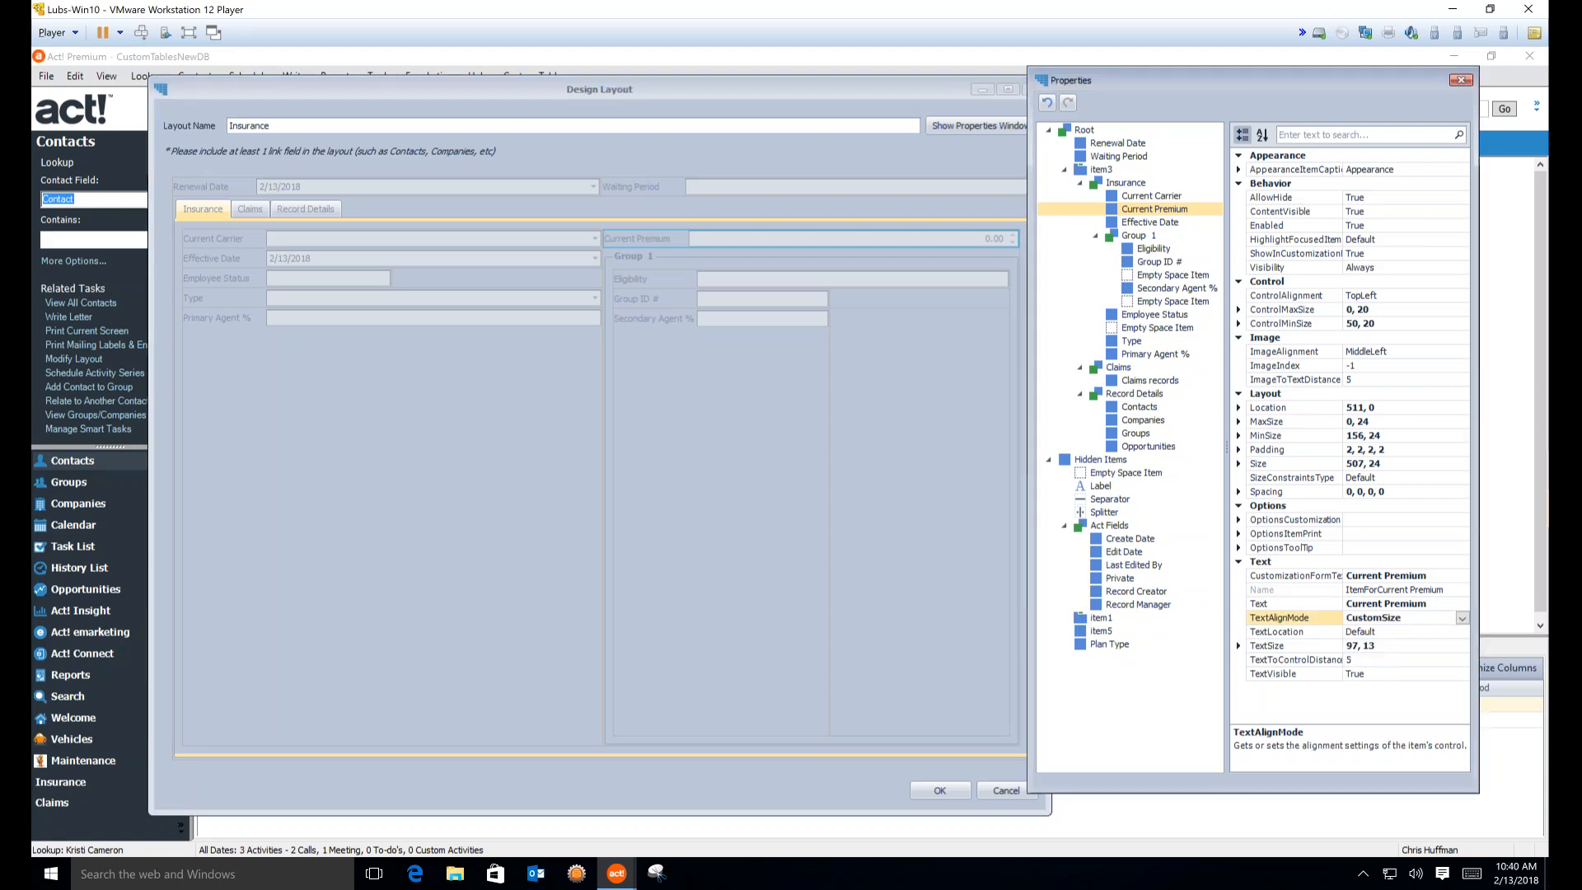
double_click(1260, 647)
Try text widths 150, 50 and 75, settling on a label width of 90
double_click(1352, 660)
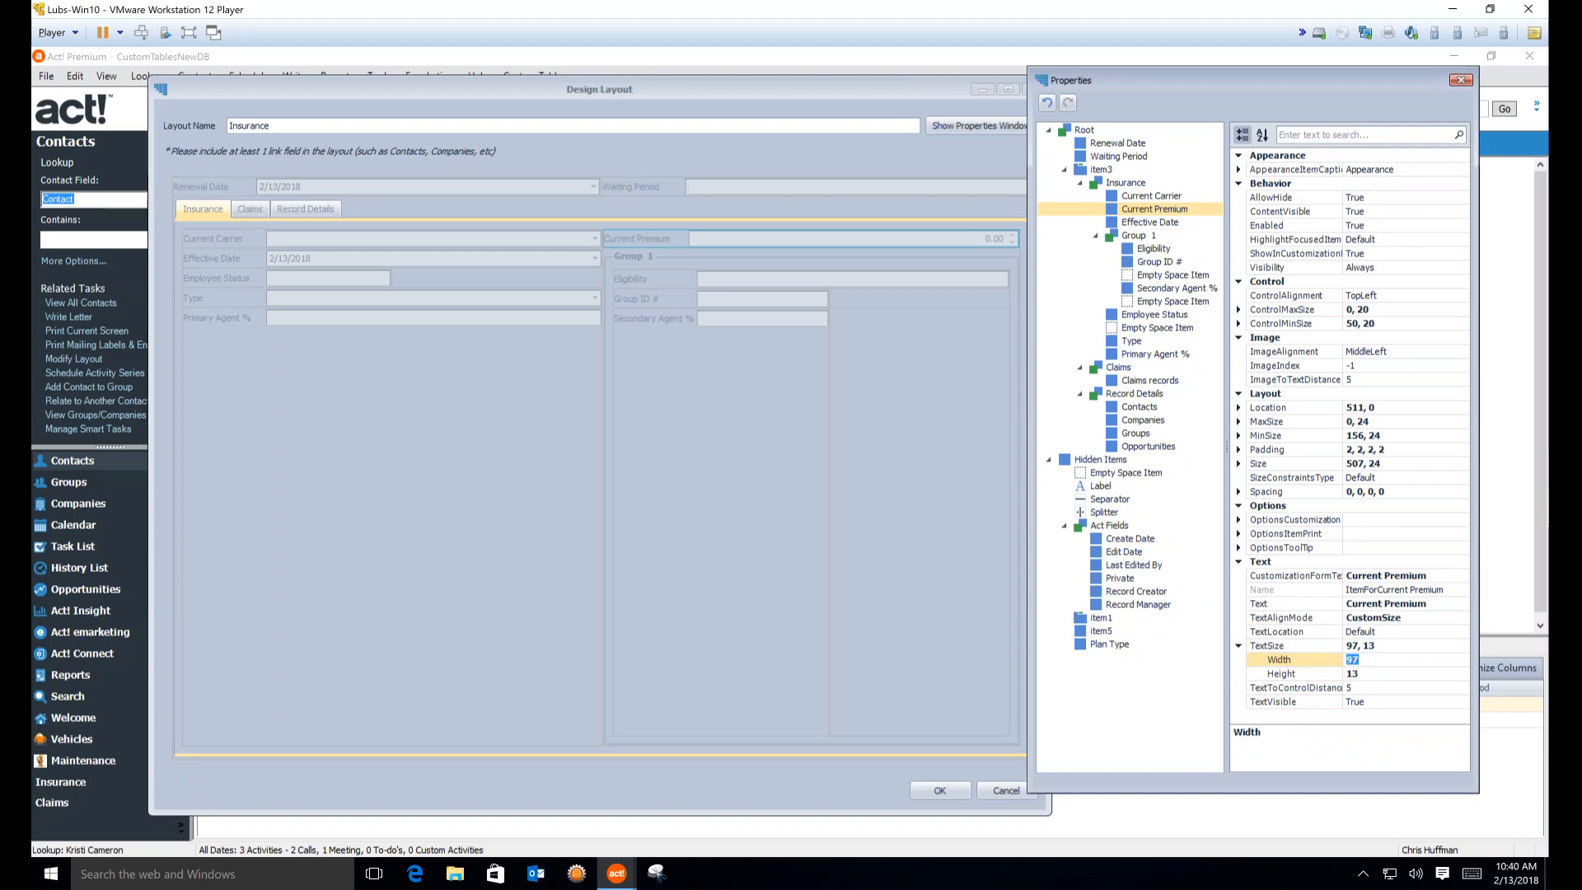
text(15)
text(0)
key(Return)
click(1346, 660)
text(50)
key(Return)
double_click(1351, 659)
text(75)
key(Return)
key(BackSpace)
key(BackSpace)
text(90)
key(Return)
click(1455, 624)
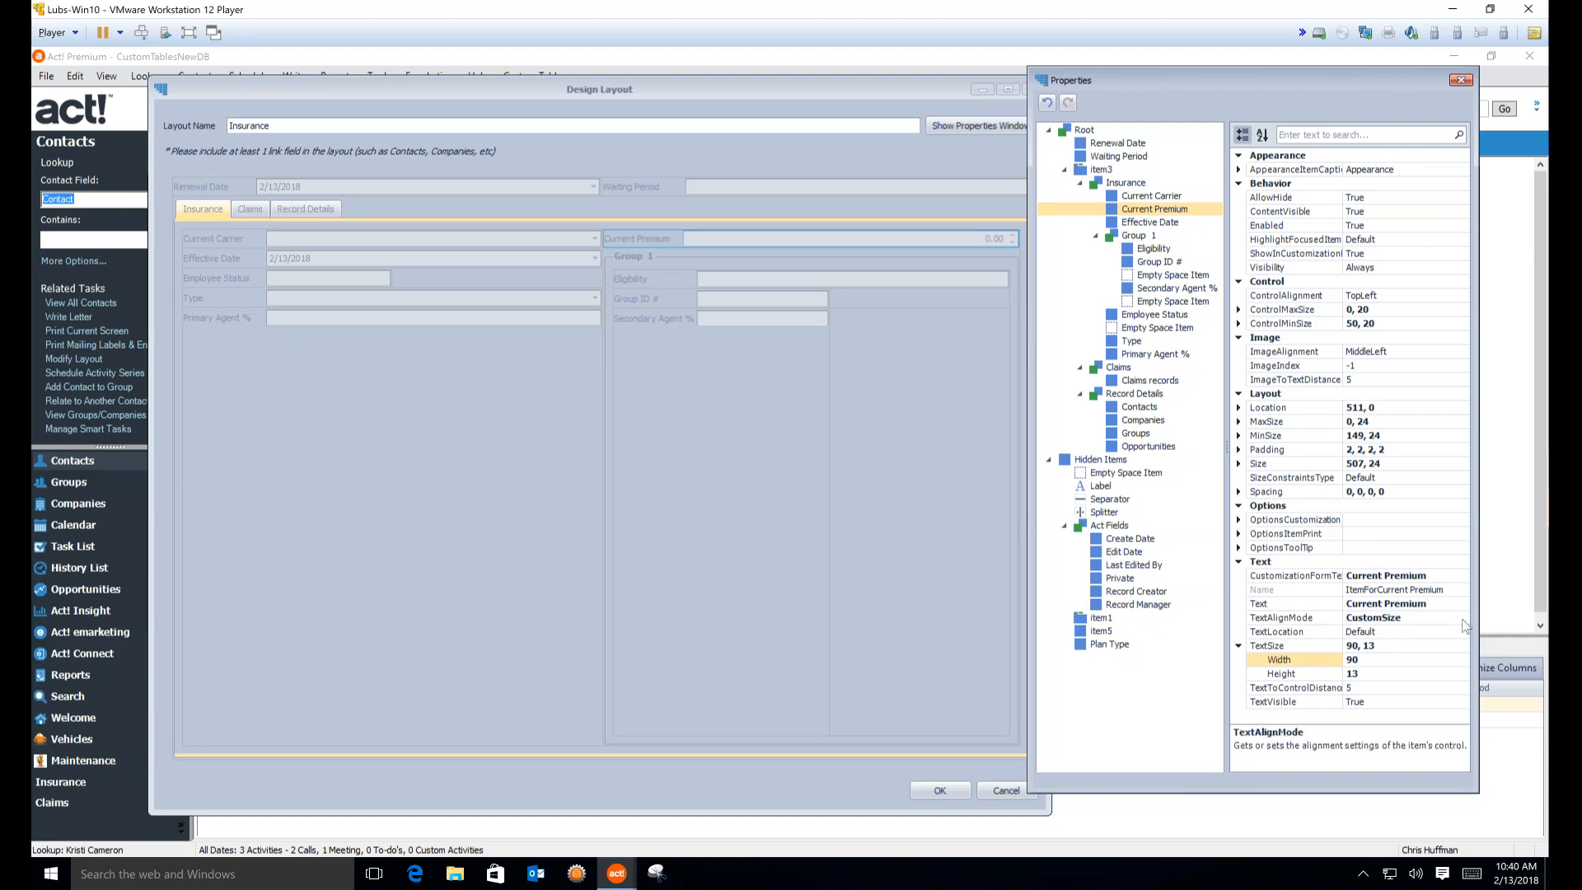
click(1462, 618)
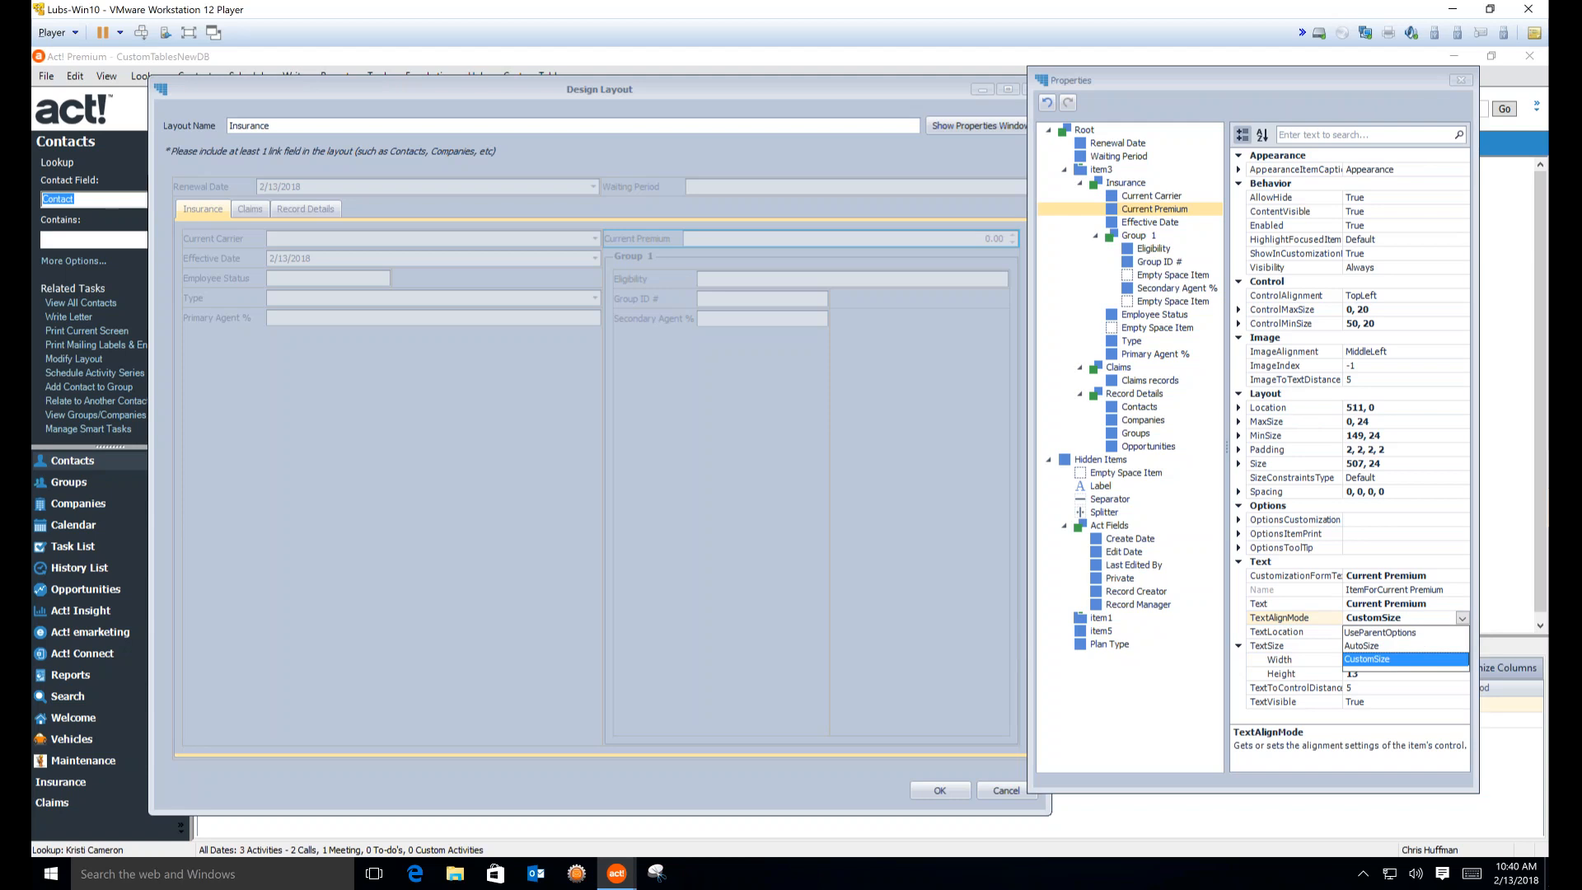
click(1374, 659)
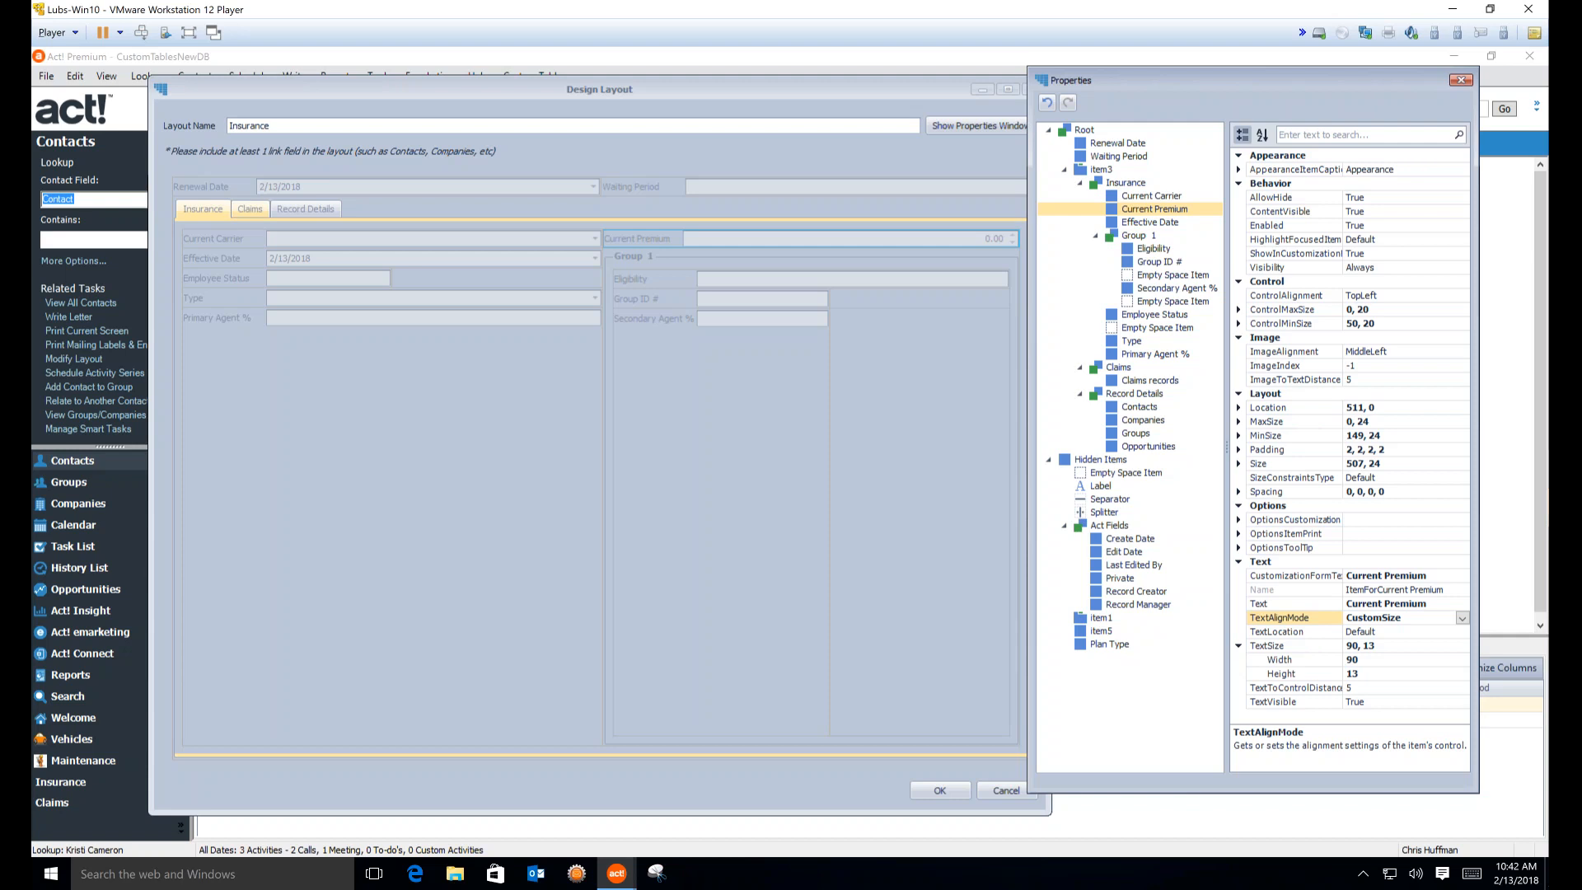
Check the Claims tab, then confirm and save the Insurance layout design
click(244, 210)
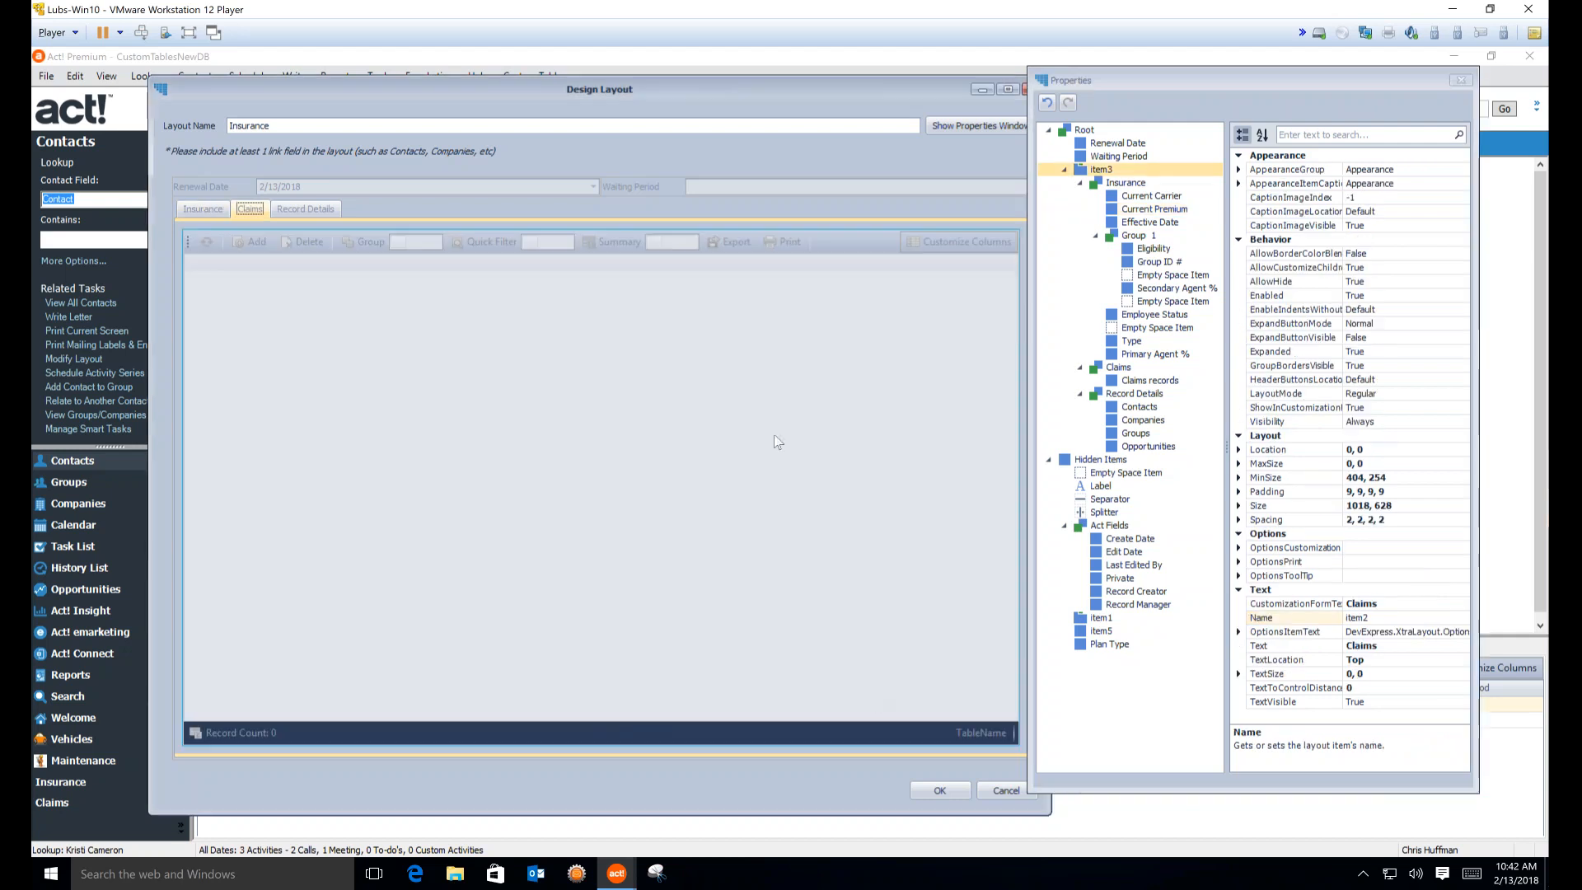
click(939, 790)
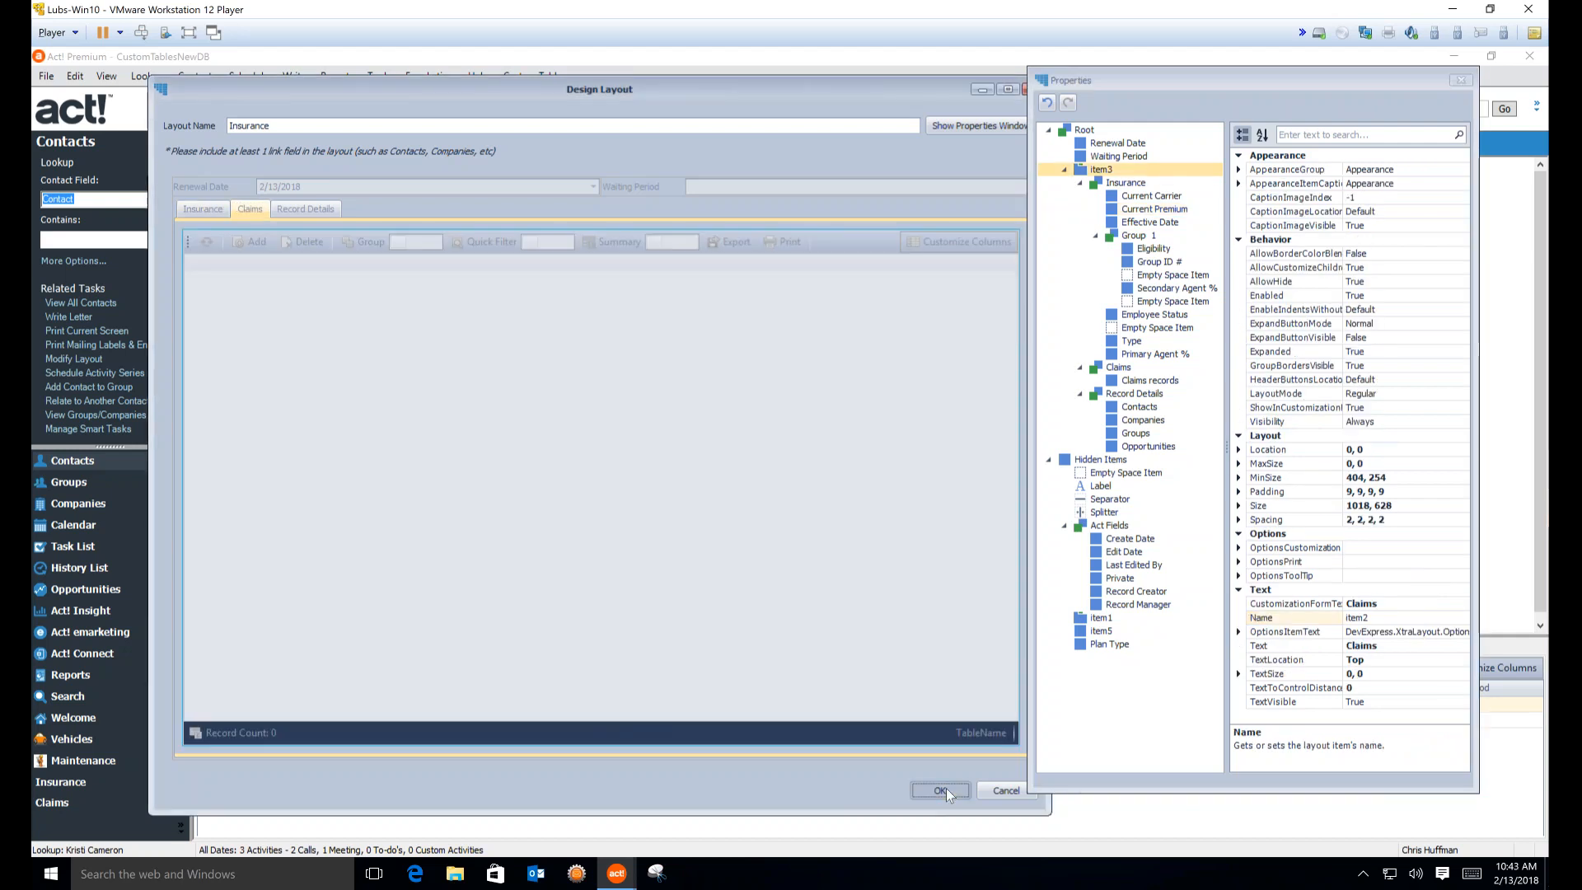
click(940, 789)
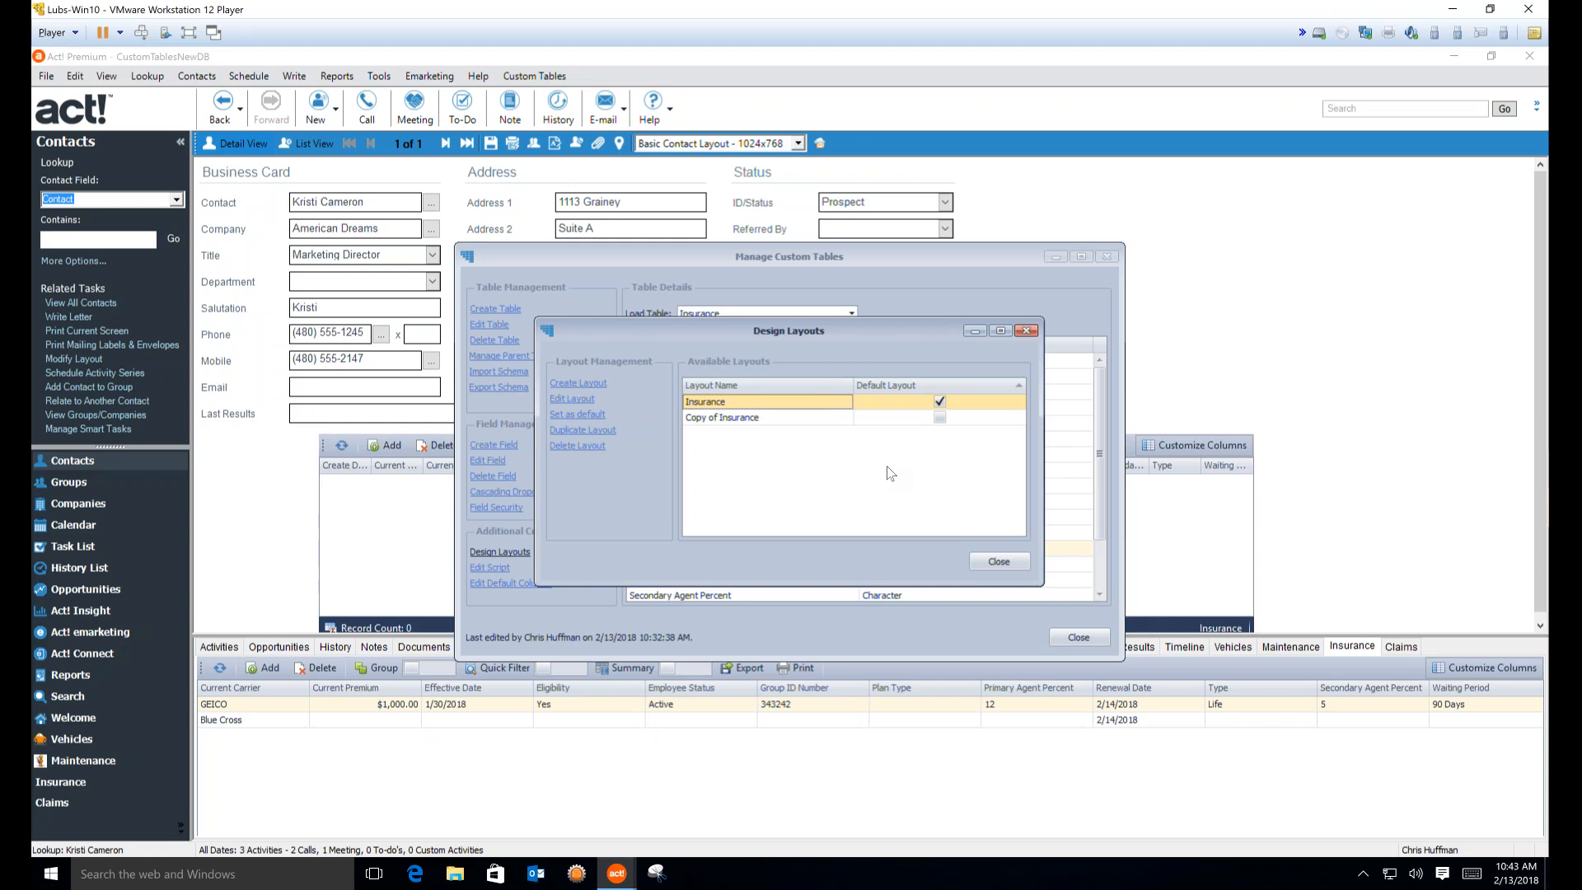
Close the Design Layouts list and launch Export Schema from Manage Custom Tables
click(988, 563)
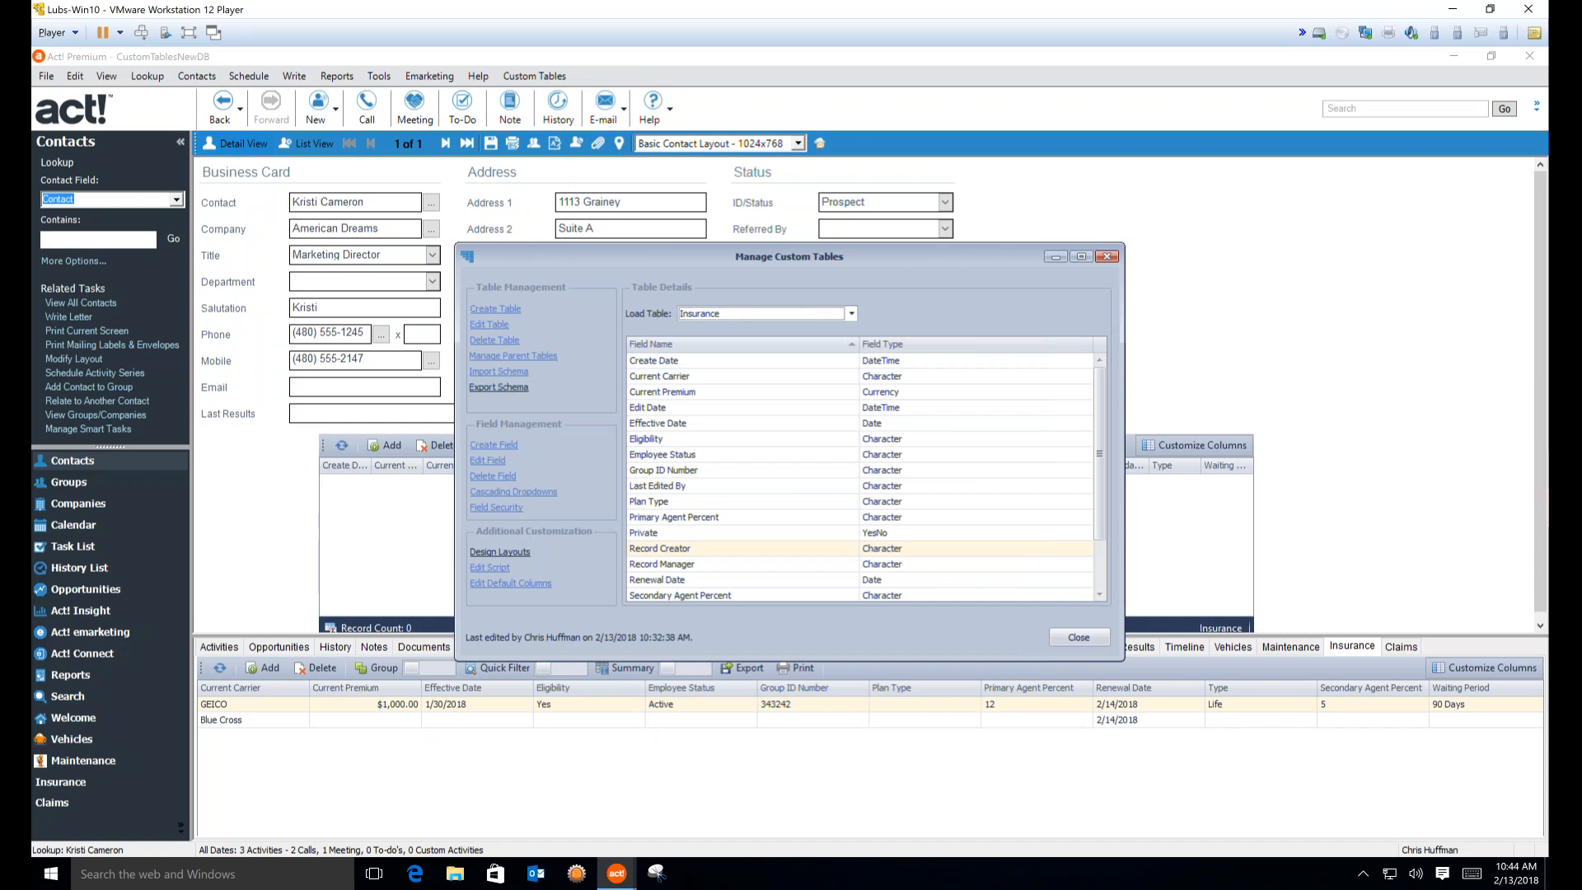
click(499, 387)
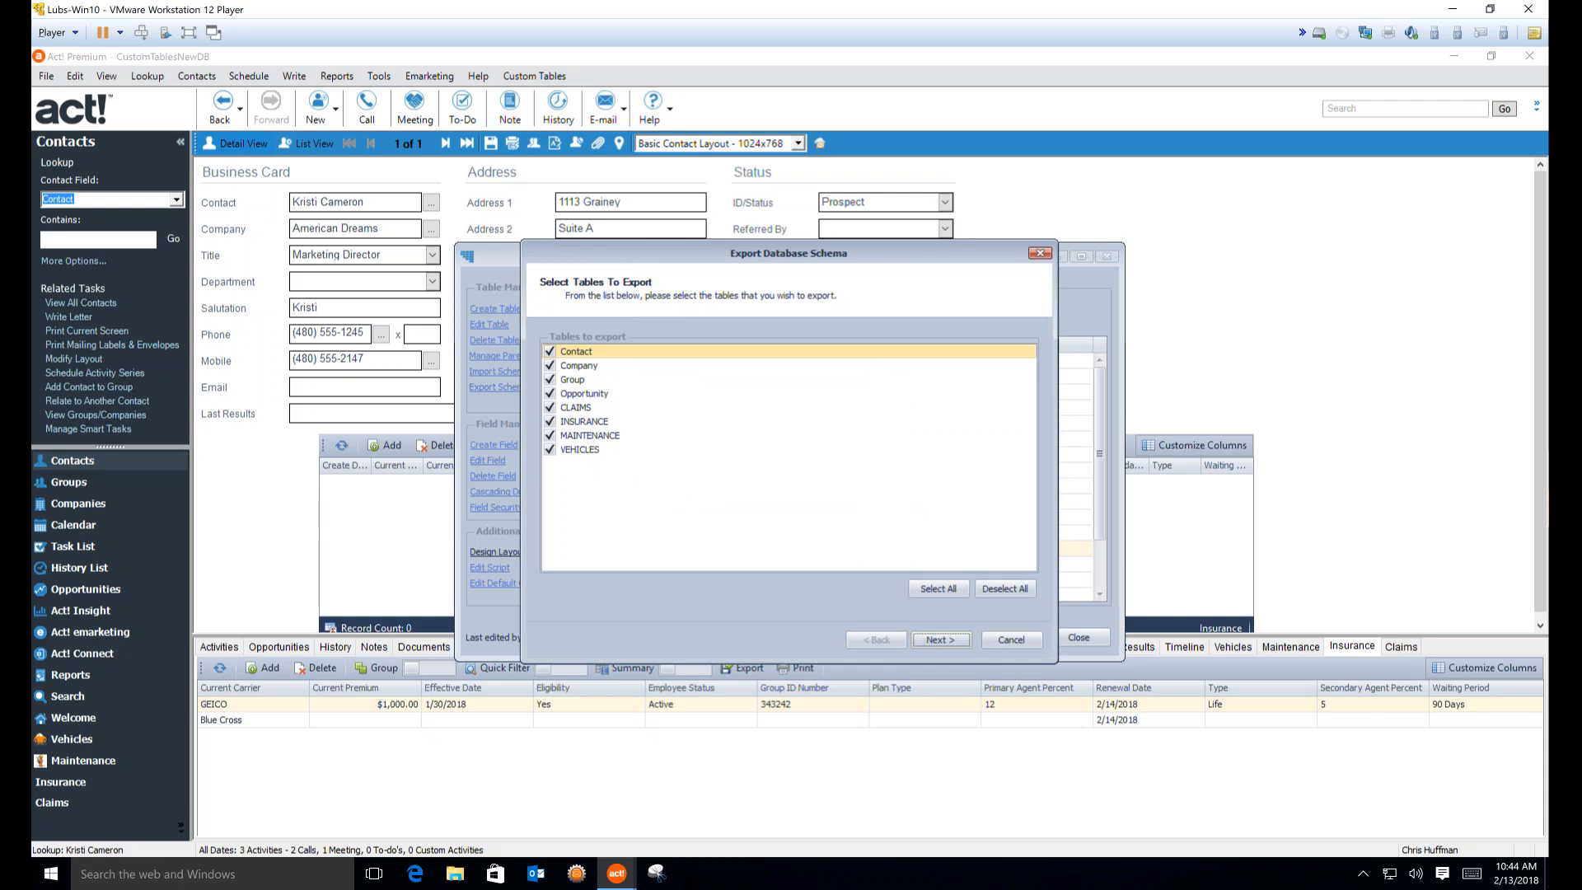
Keep all tables, including INSURANCE, CLAIMS and Opportunity, checked for export
click(550, 421)
click(549, 407)
click(549, 393)
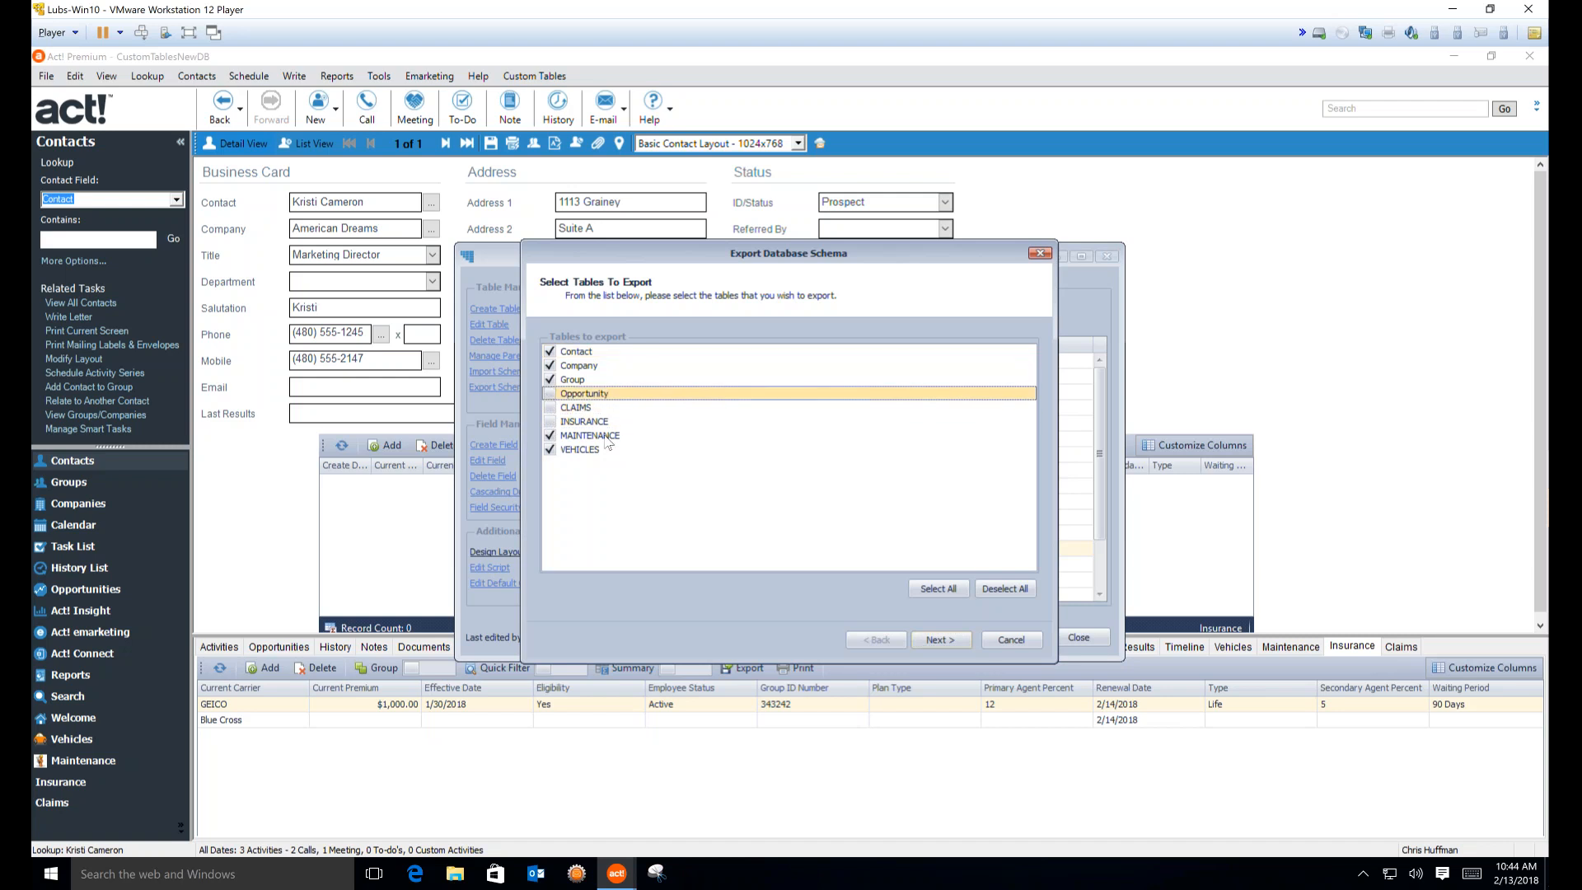
click(550, 421)
click(549, 407)
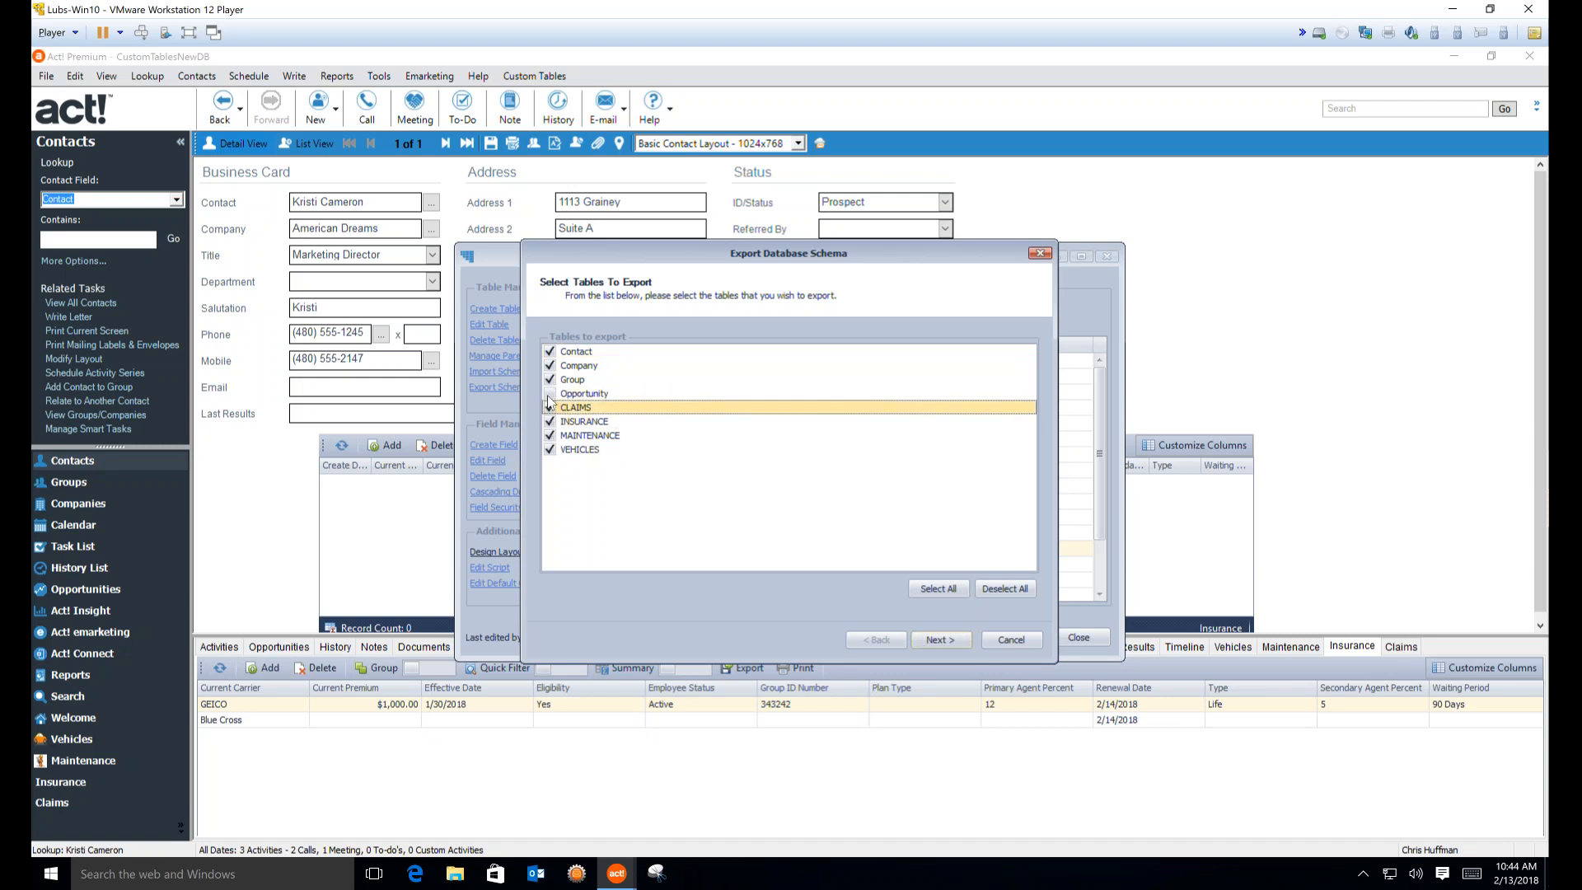
click(550, 394)
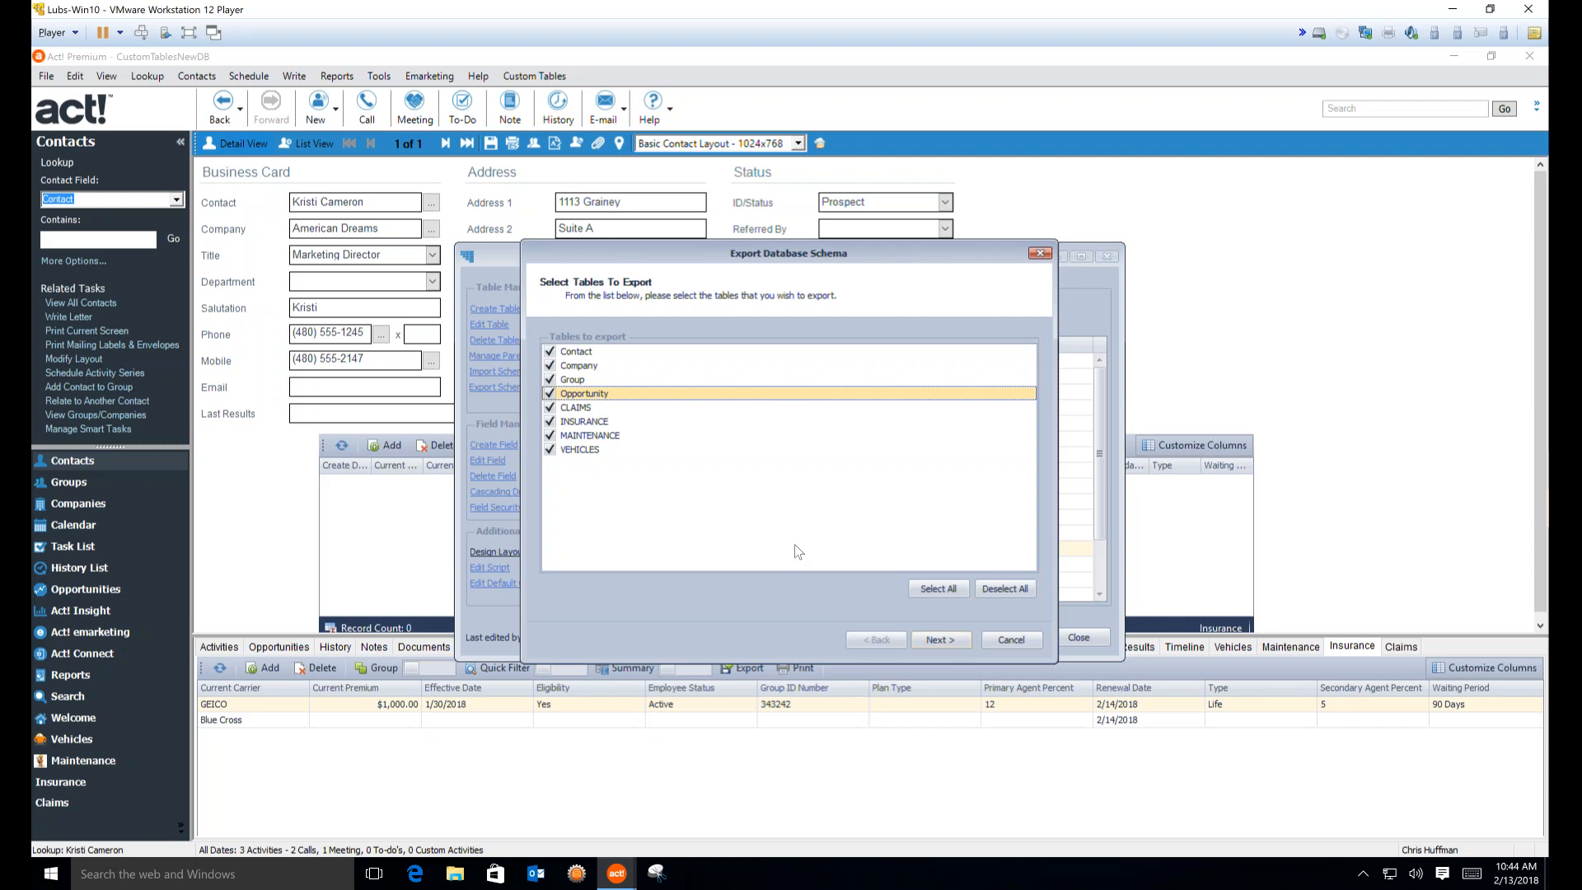
click(946, 644)
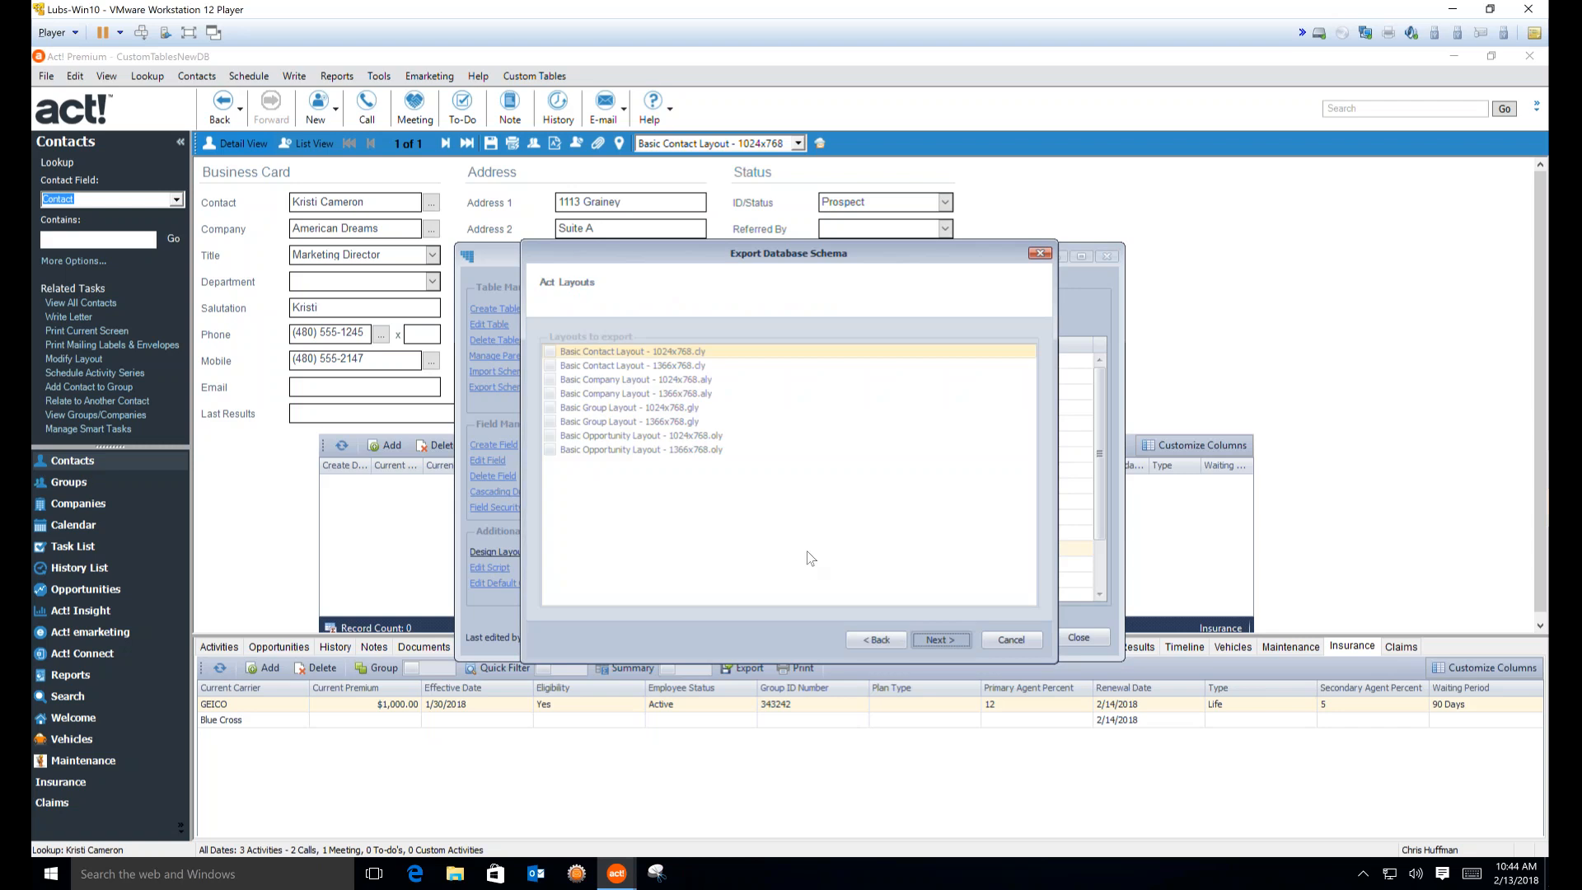
Include all eight contact, company, group and opportunity layouts at 1024x768 and 1366x768
click(549, 351)
click(549, 366)
click(550, 380)
click(549, 394)
click(551, 408)
click(551, 422)
click(550, 436)
click(551, 450)
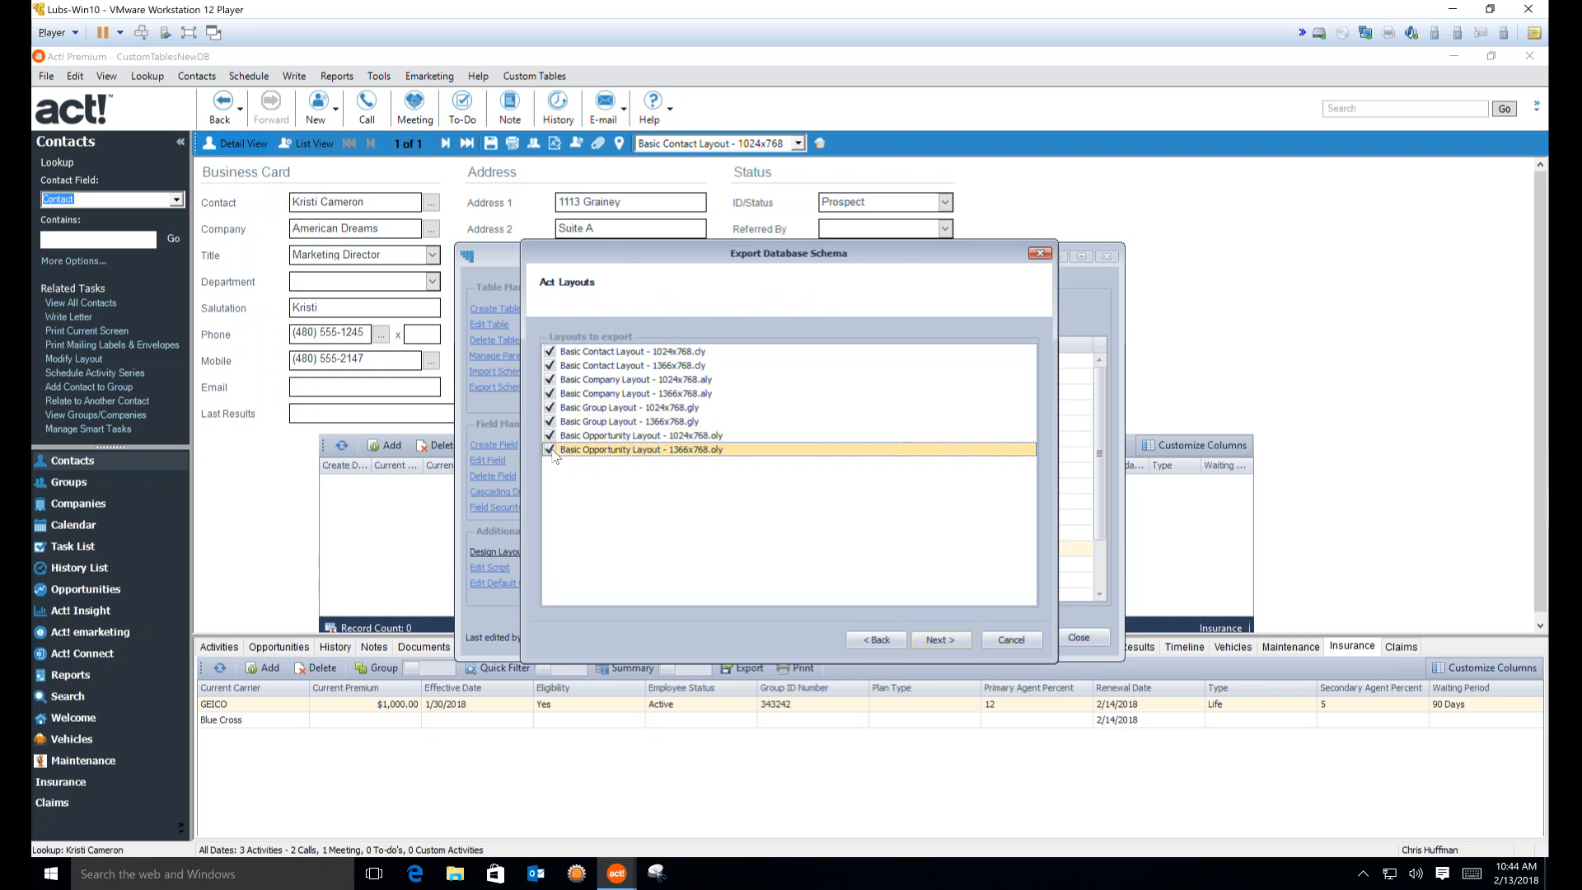
click(938, 639)
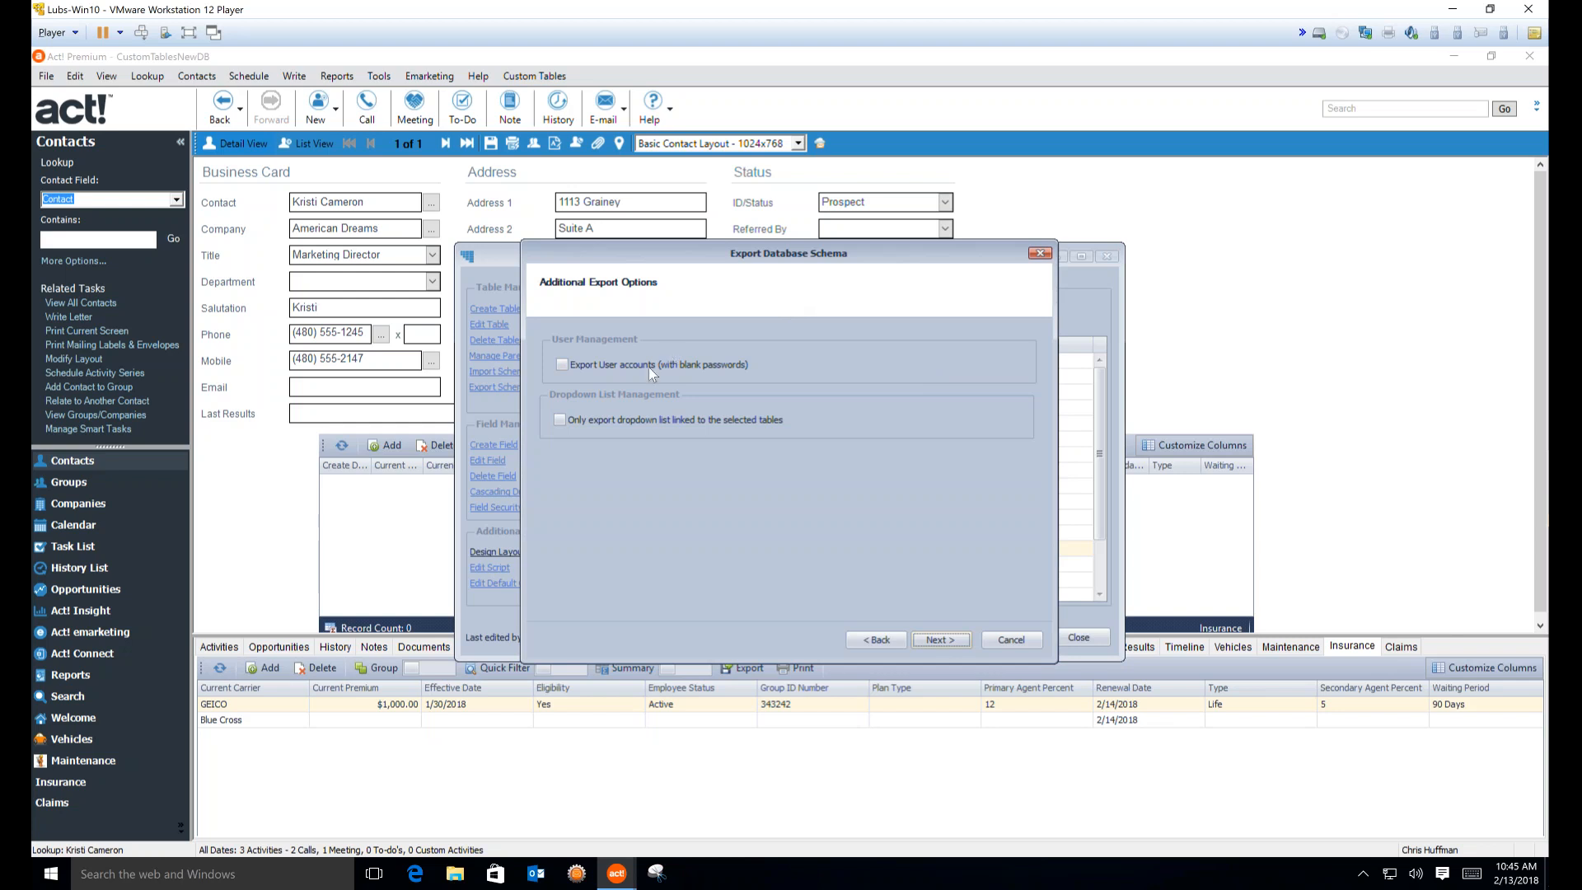
Export only linked dropdown lists and save as 'Tables Schema as of 2-13-18' in Custom Tables
click(616, 418)
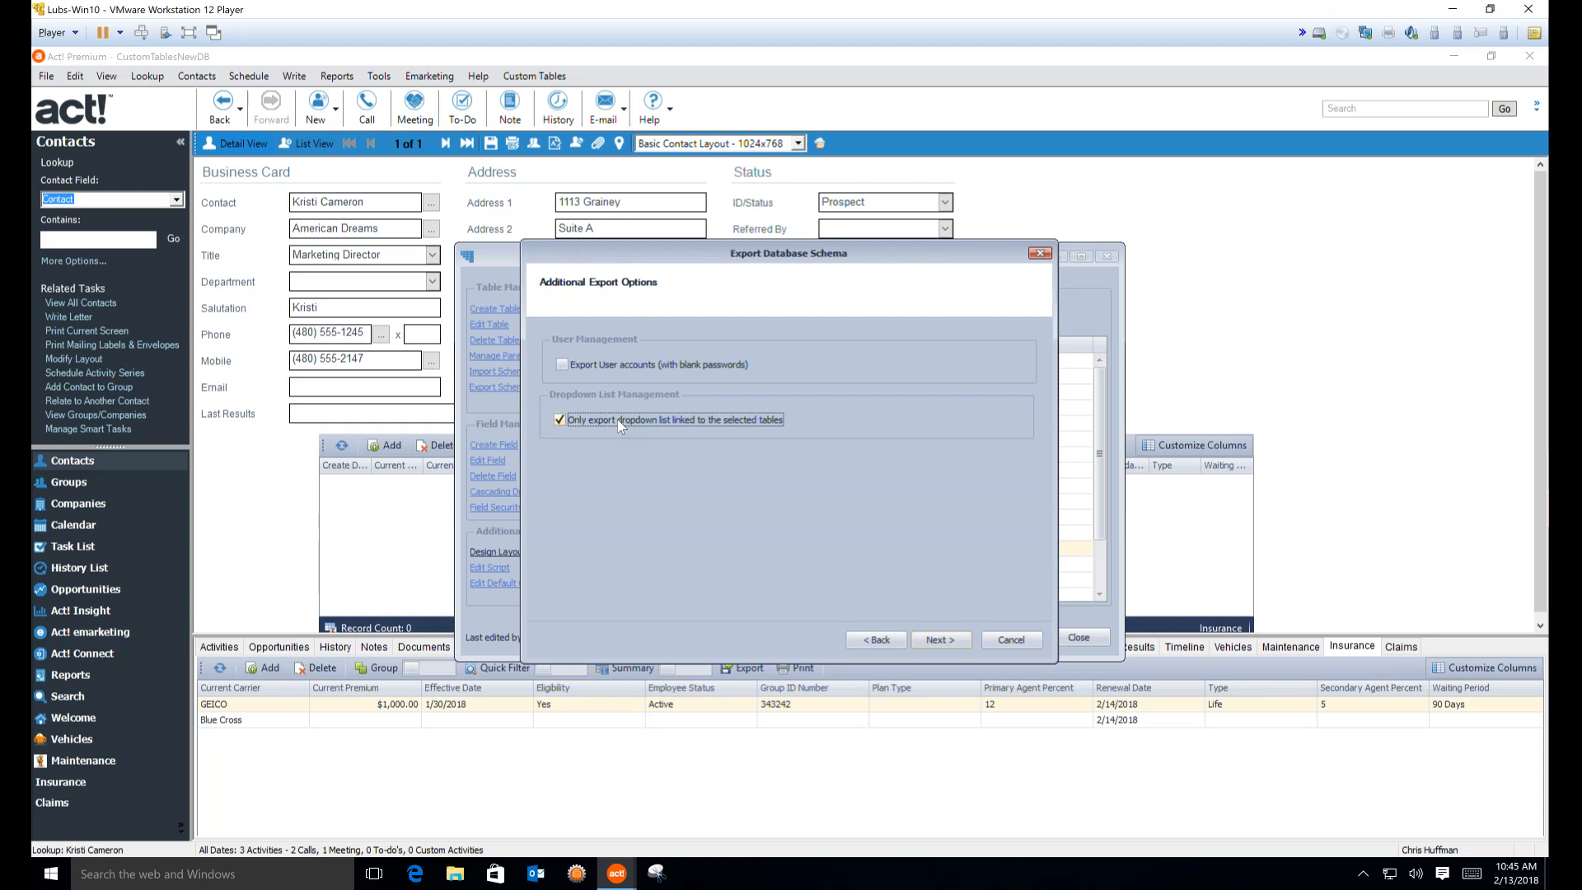
click(936, 639)
click(1019, 370)
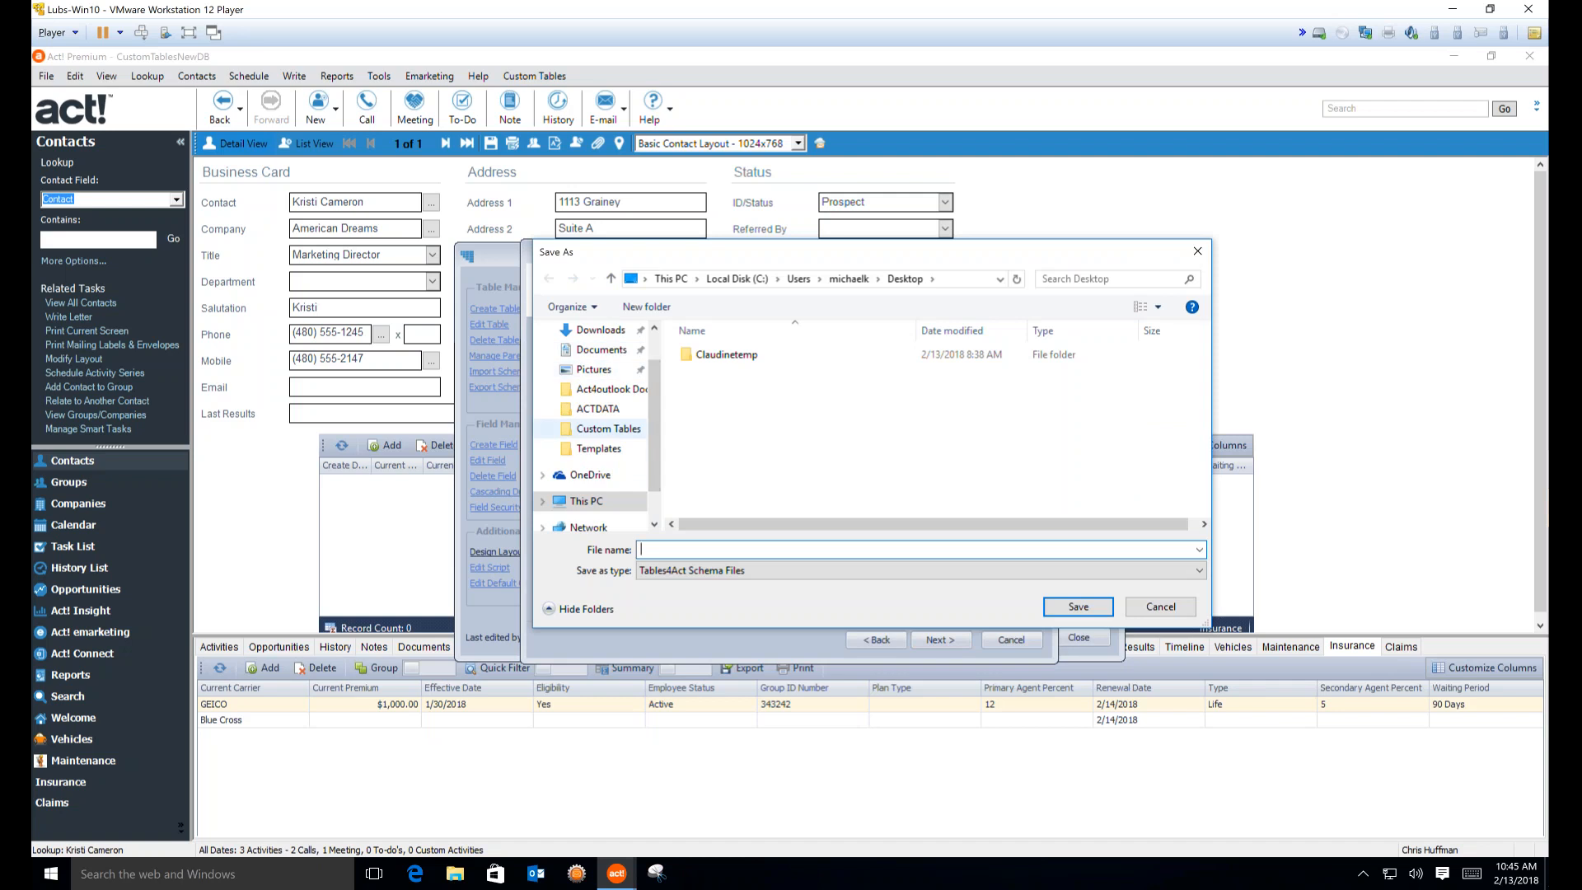
click(608, 429)
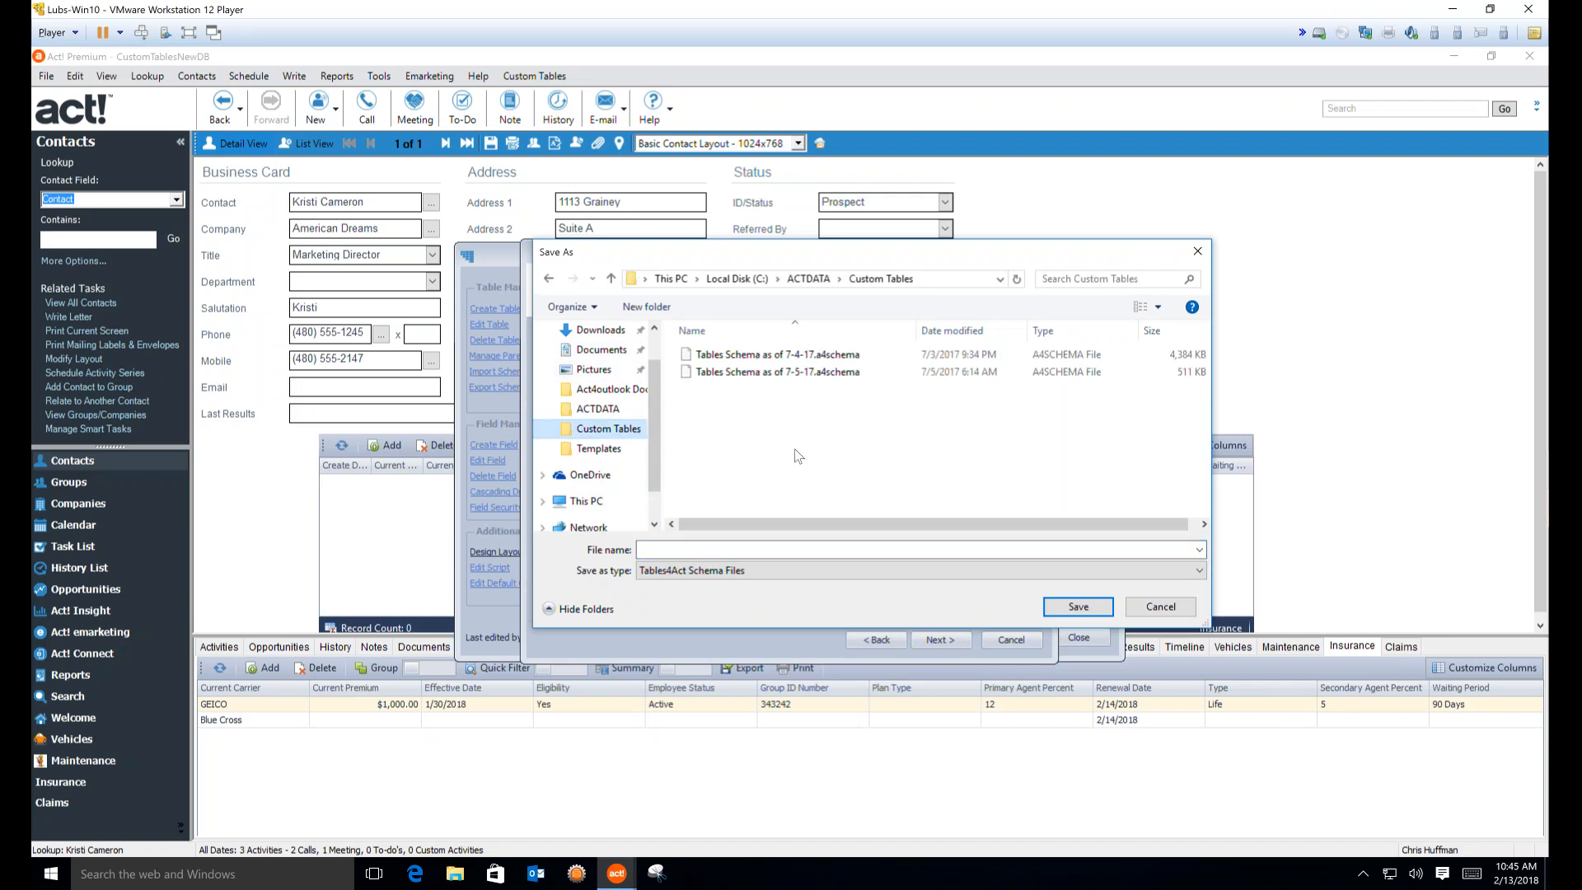
click(736, 548)
text(Ins)
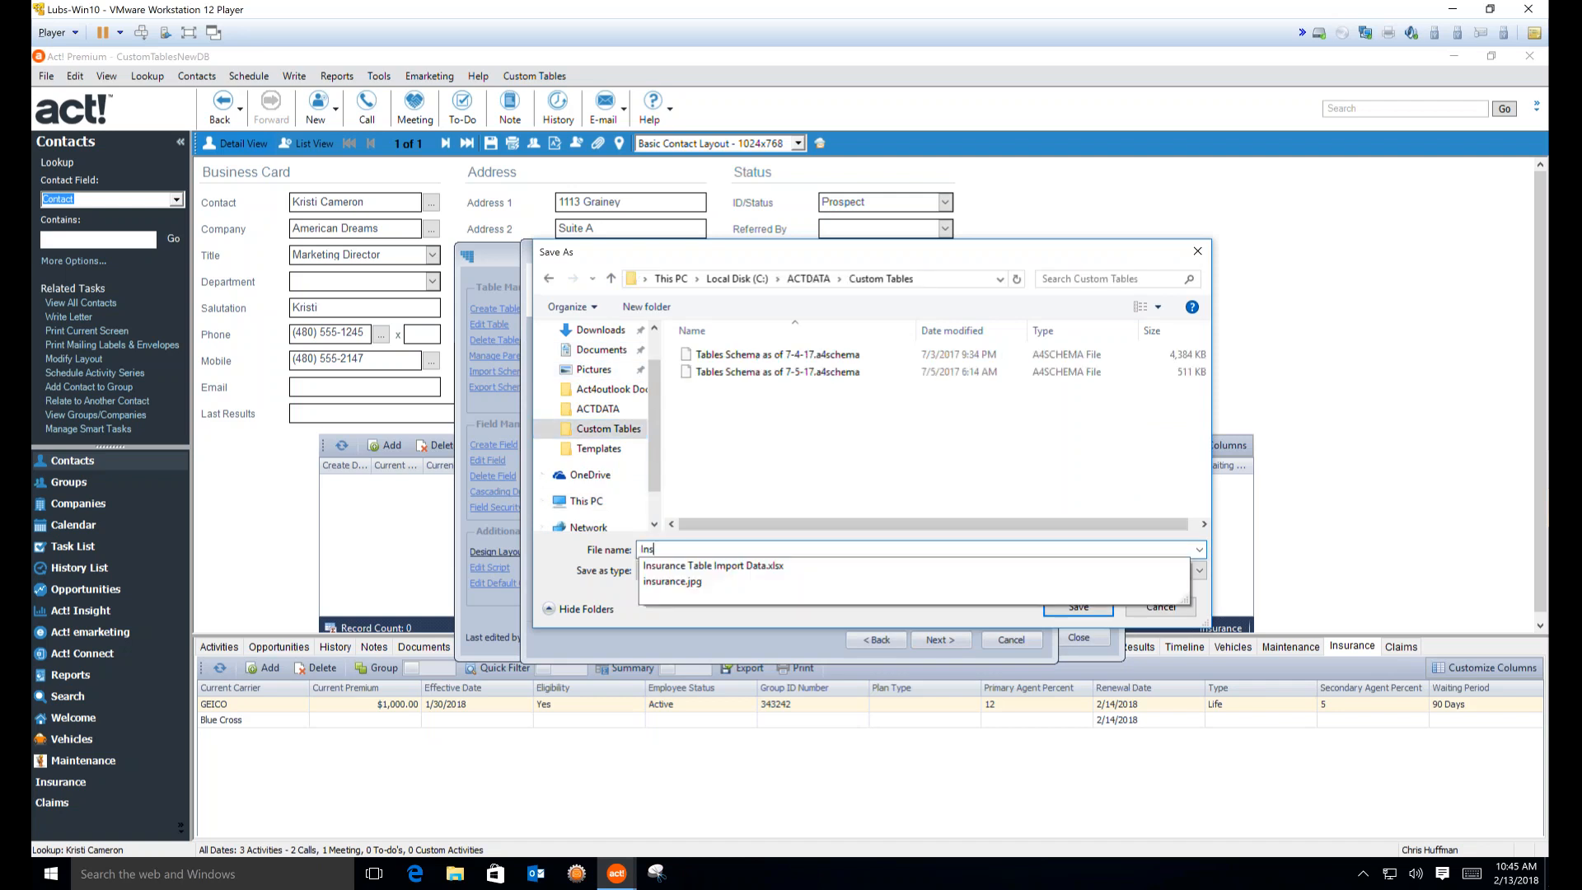
text(urance)
key(BackSpace)
key(BackSpace)
key(BackSpace)
key(BackSpace)
key(BackSpace)
key(BackSpace)
key(BackSpace)
key(BackSpace)
key(BackSpace)
key(BackSpace)
text(Tables Schema as )
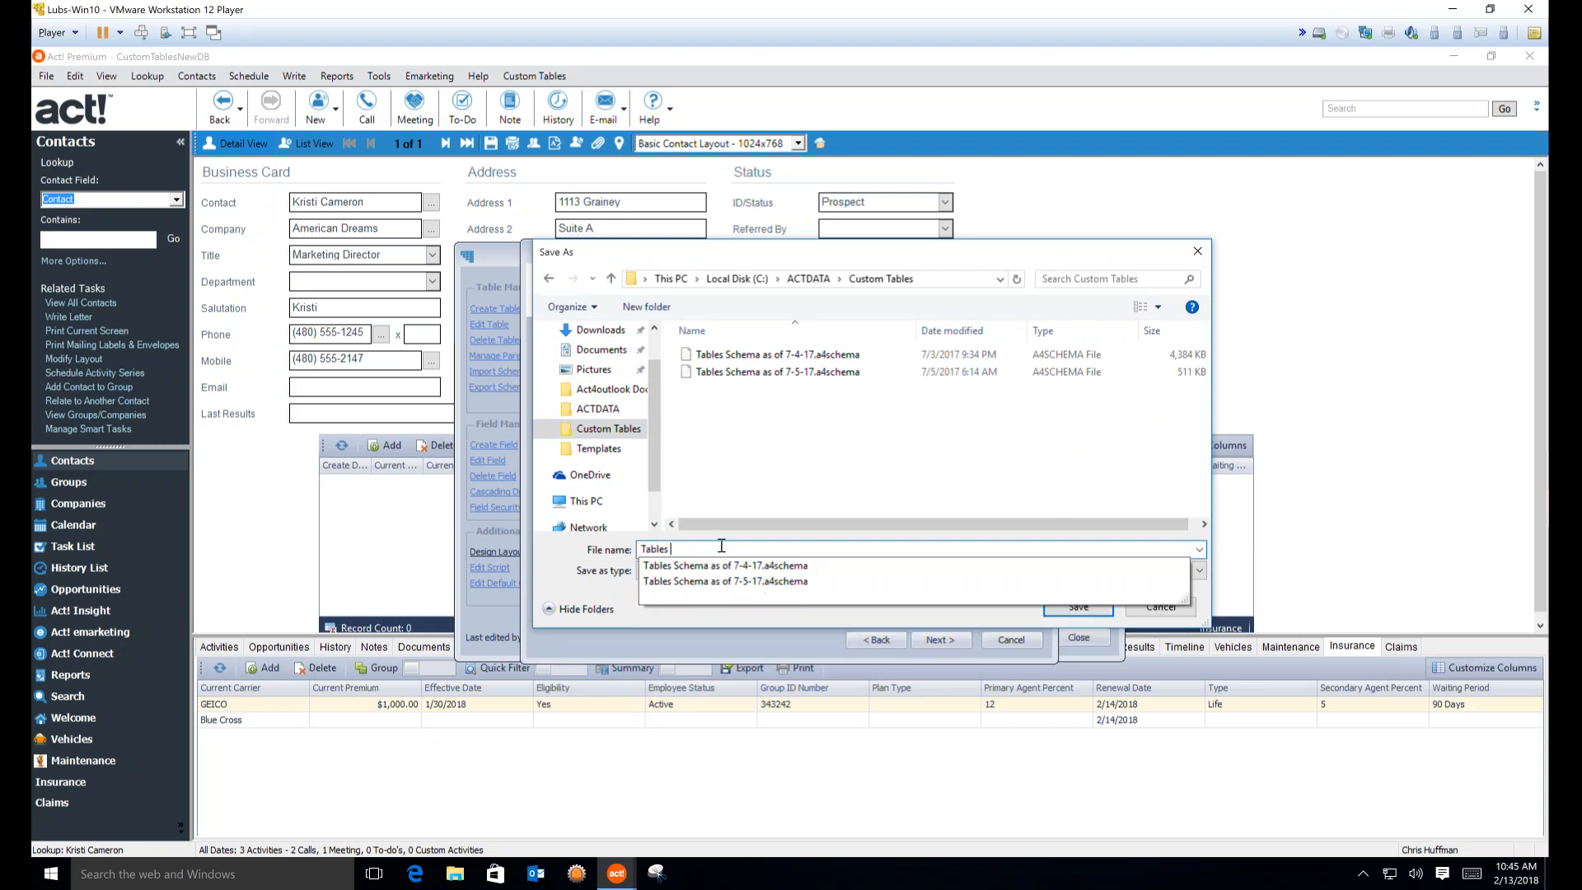
text(of 2-13-18)
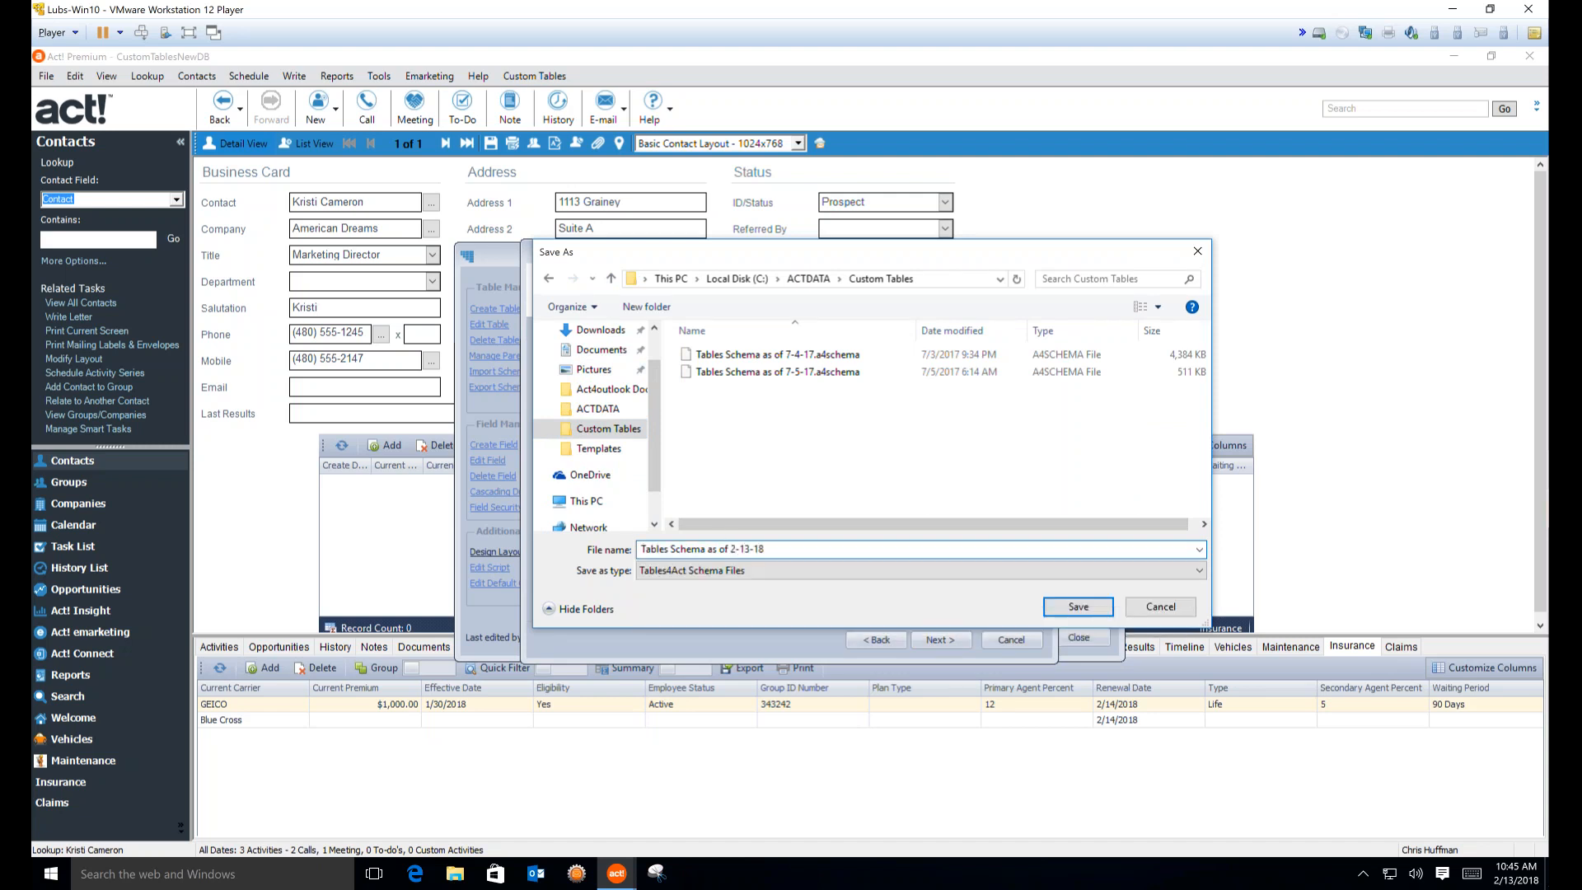
click(1084, 607)
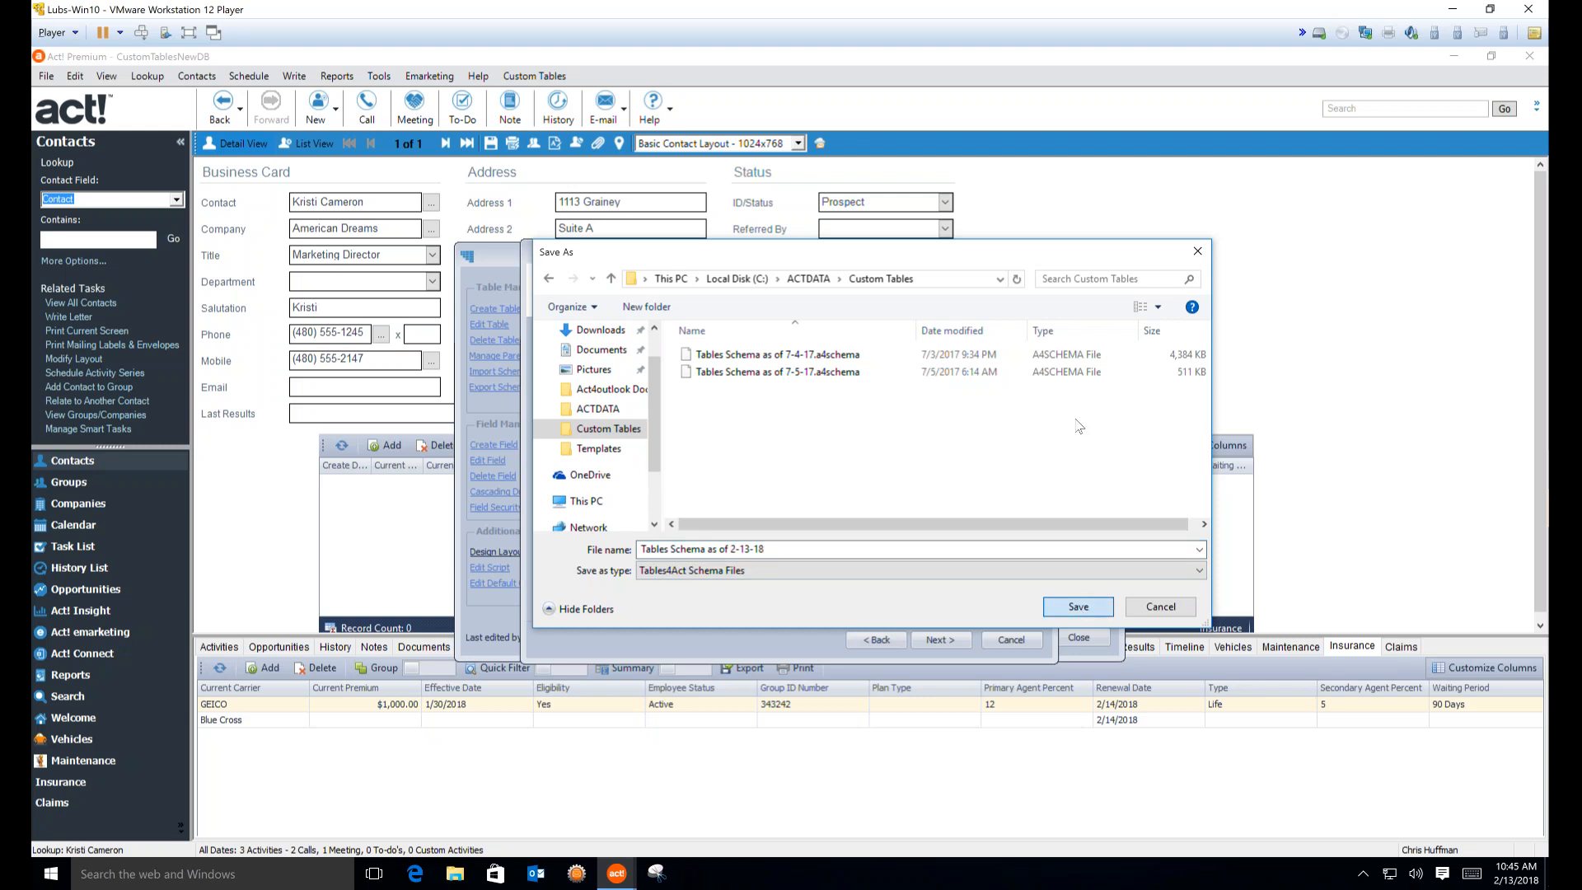
click(1078, 606)
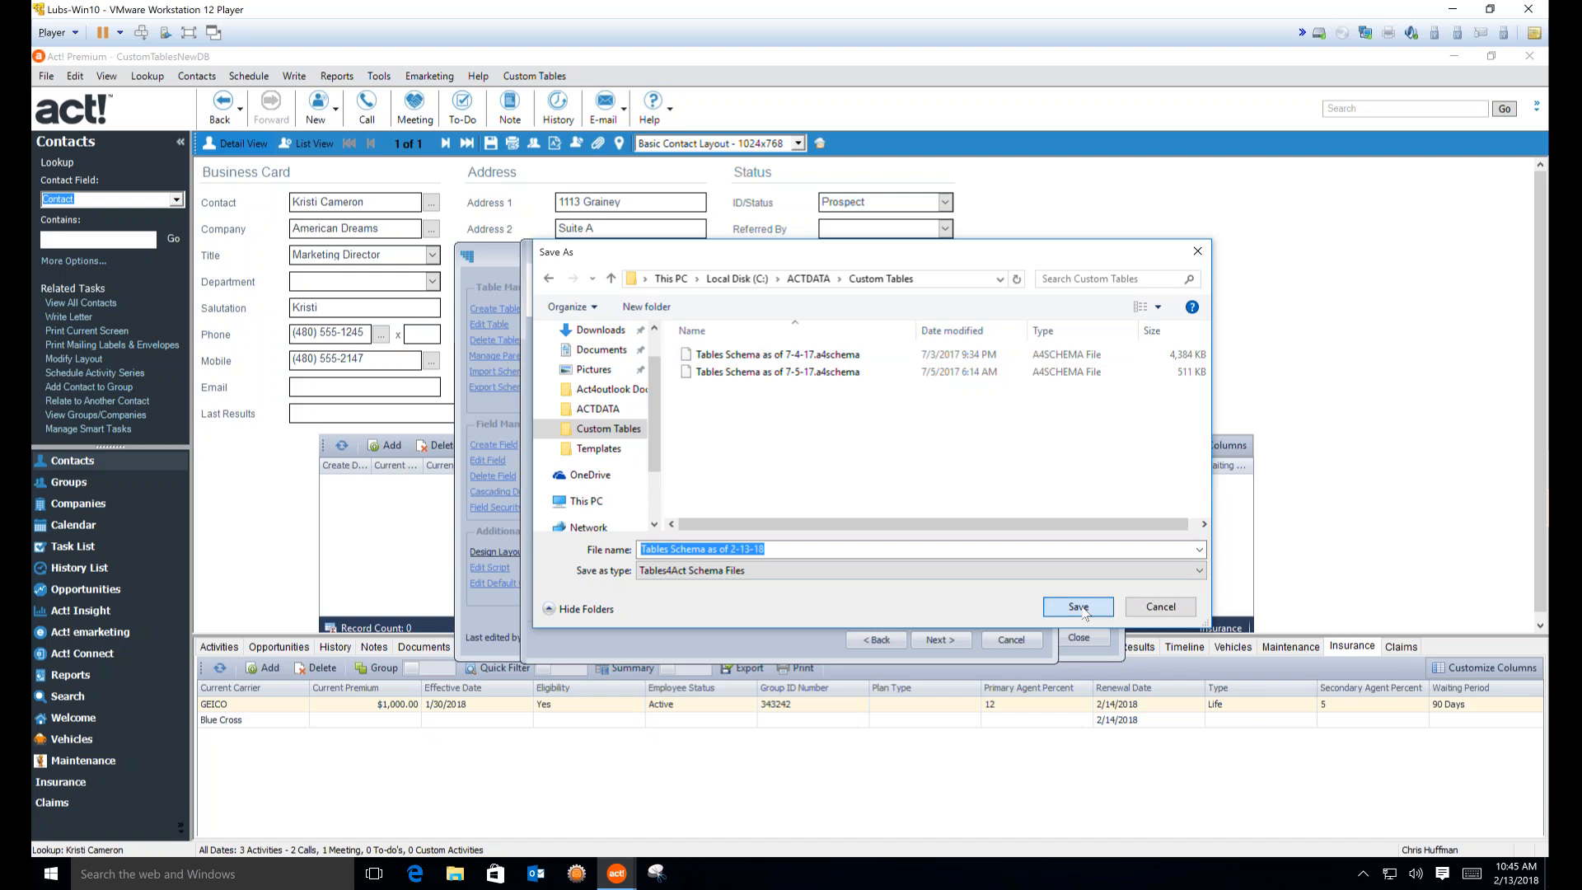
Confirm and finish the schema export
click(935, 640)
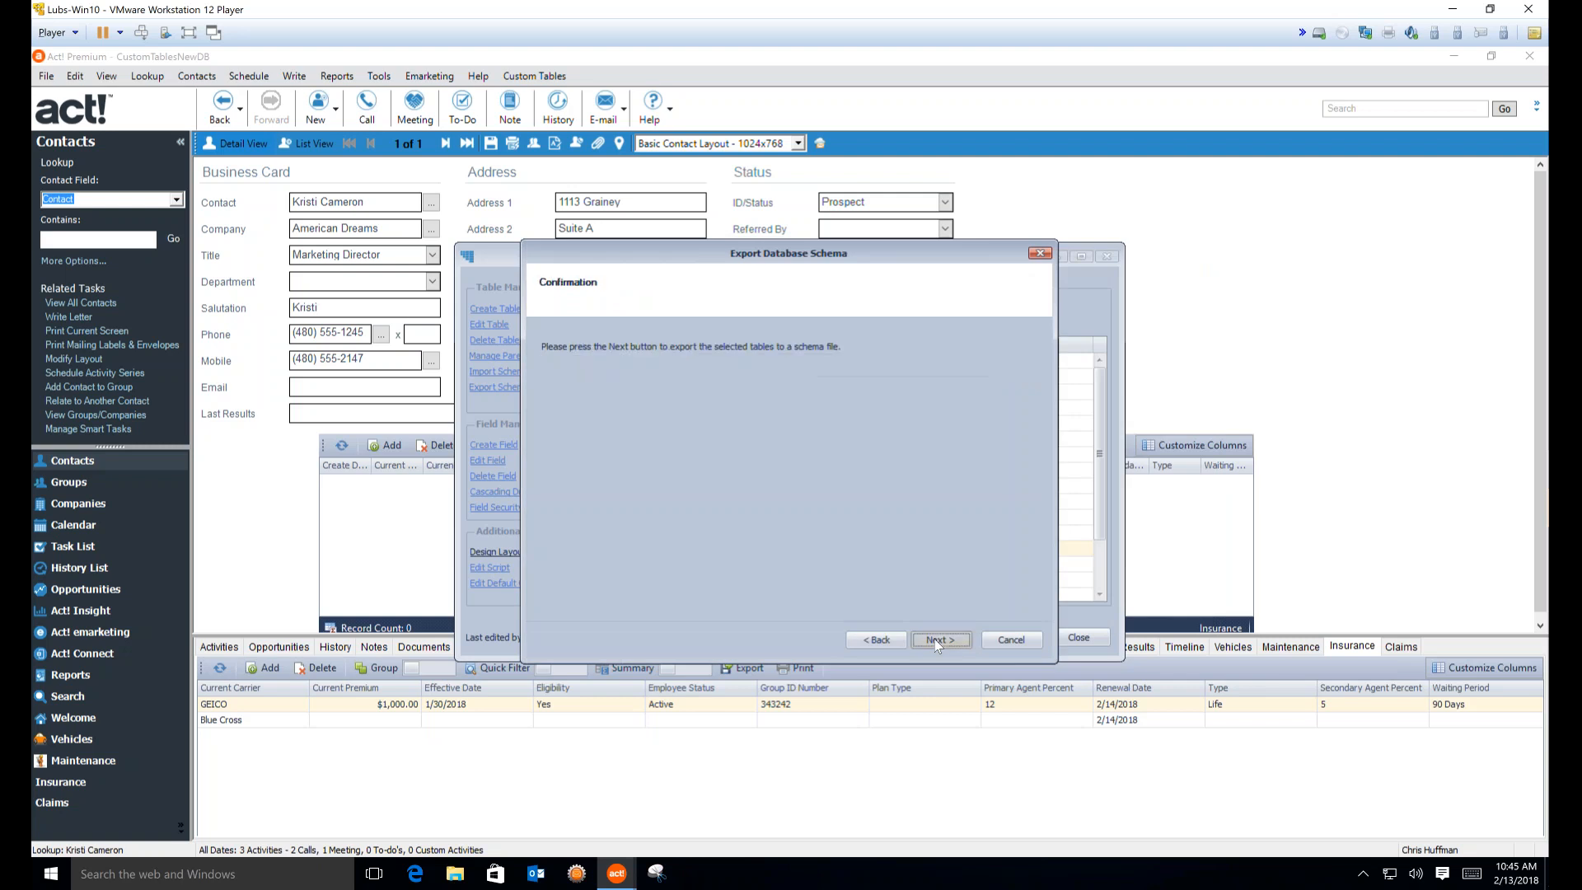
click(937, 640)
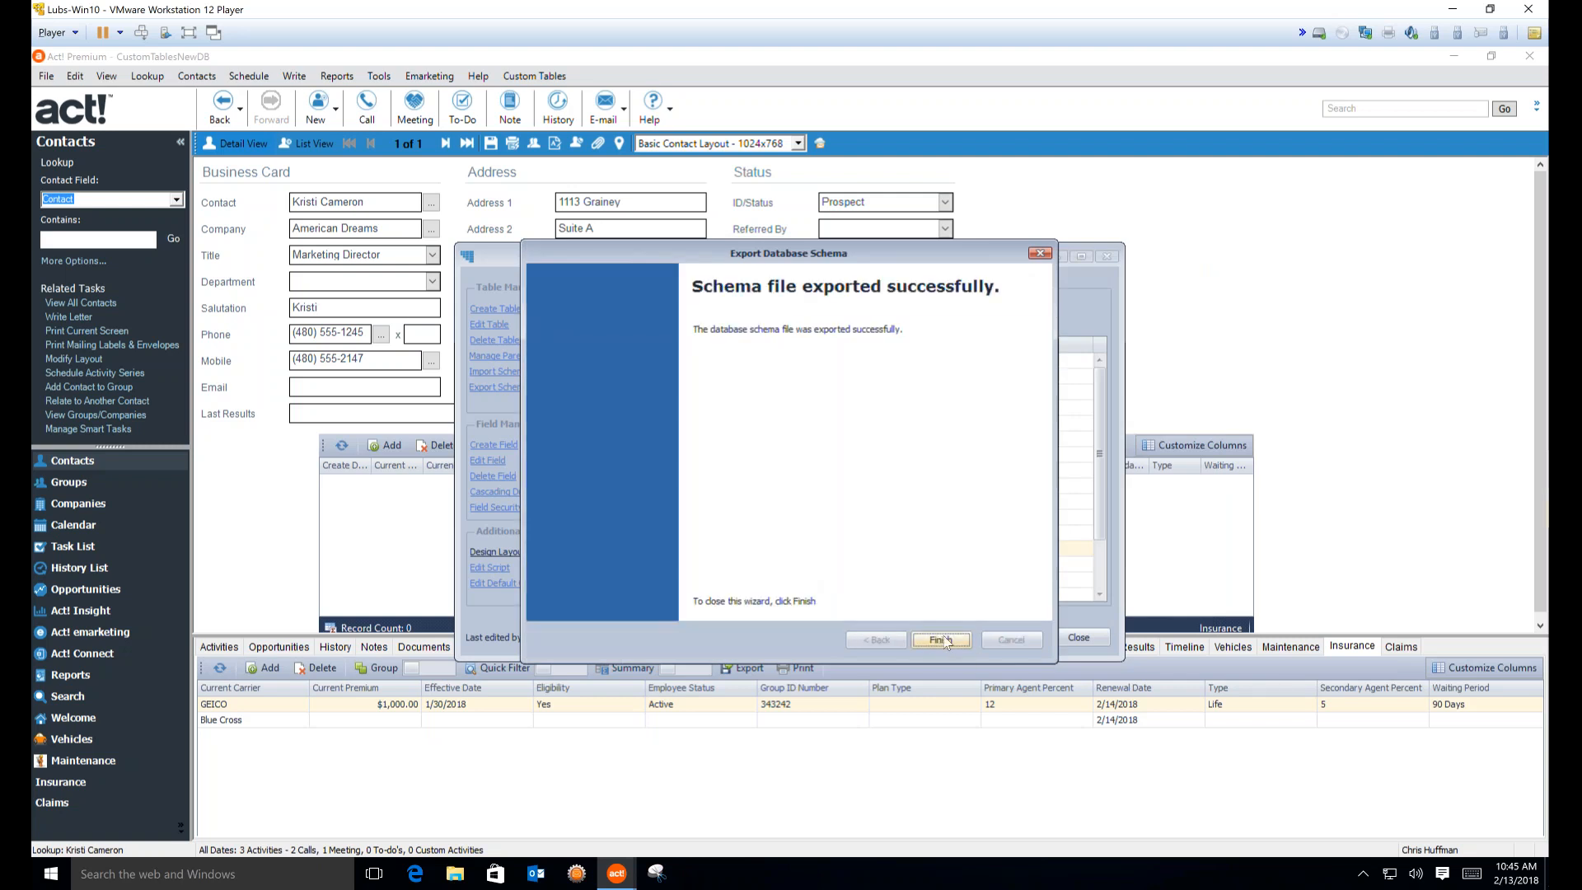
click(943, 639)
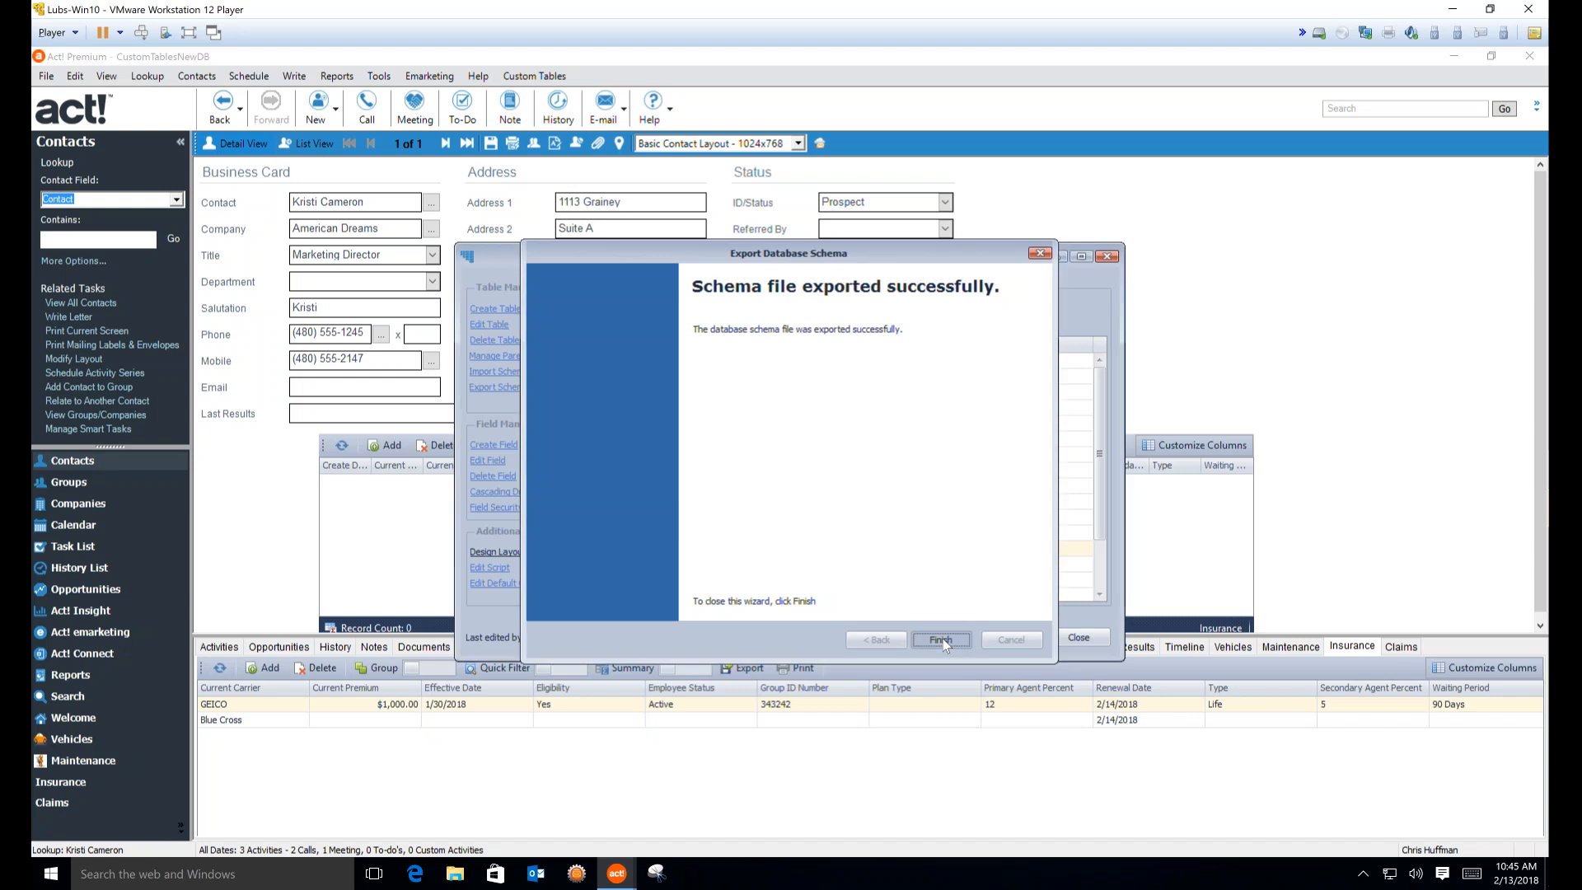
click(466, 870)
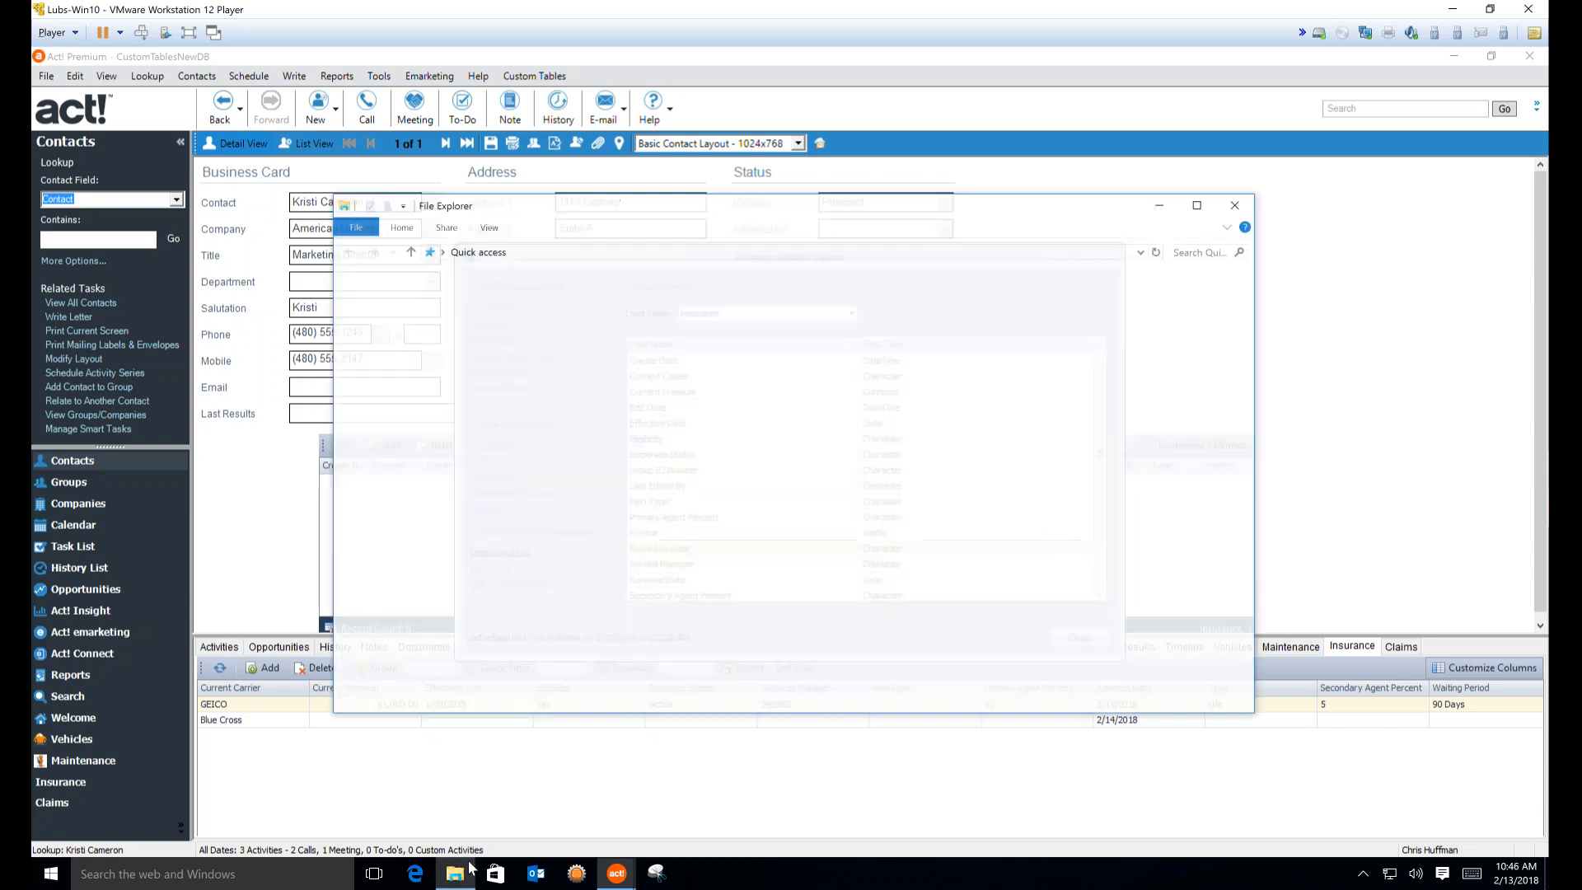
click(389, 401)
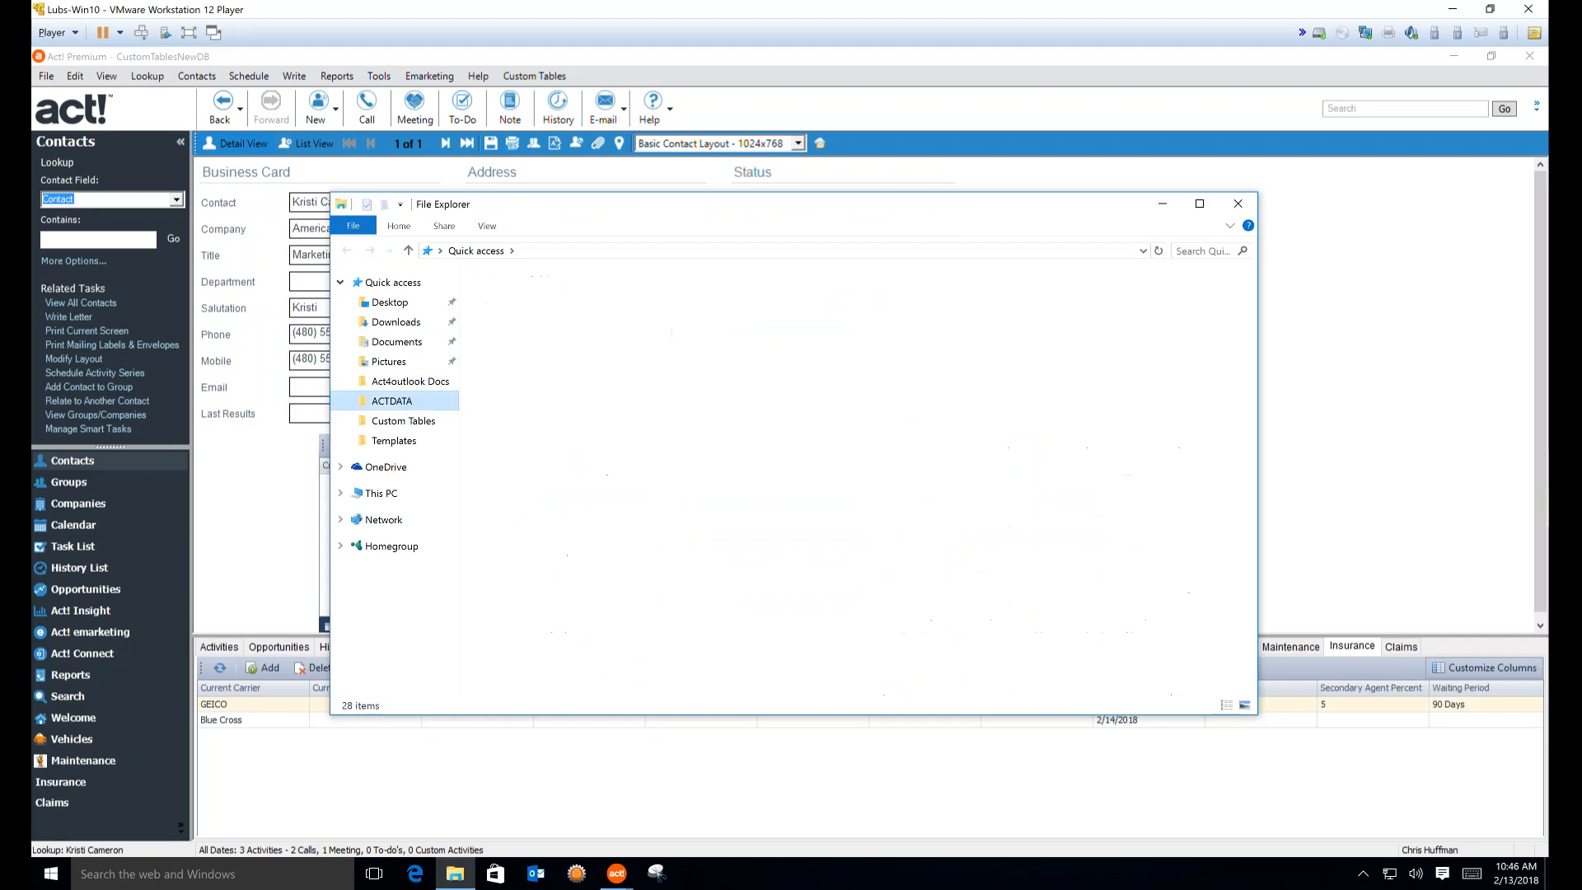
click(536, 303)
double_click(536, 302)
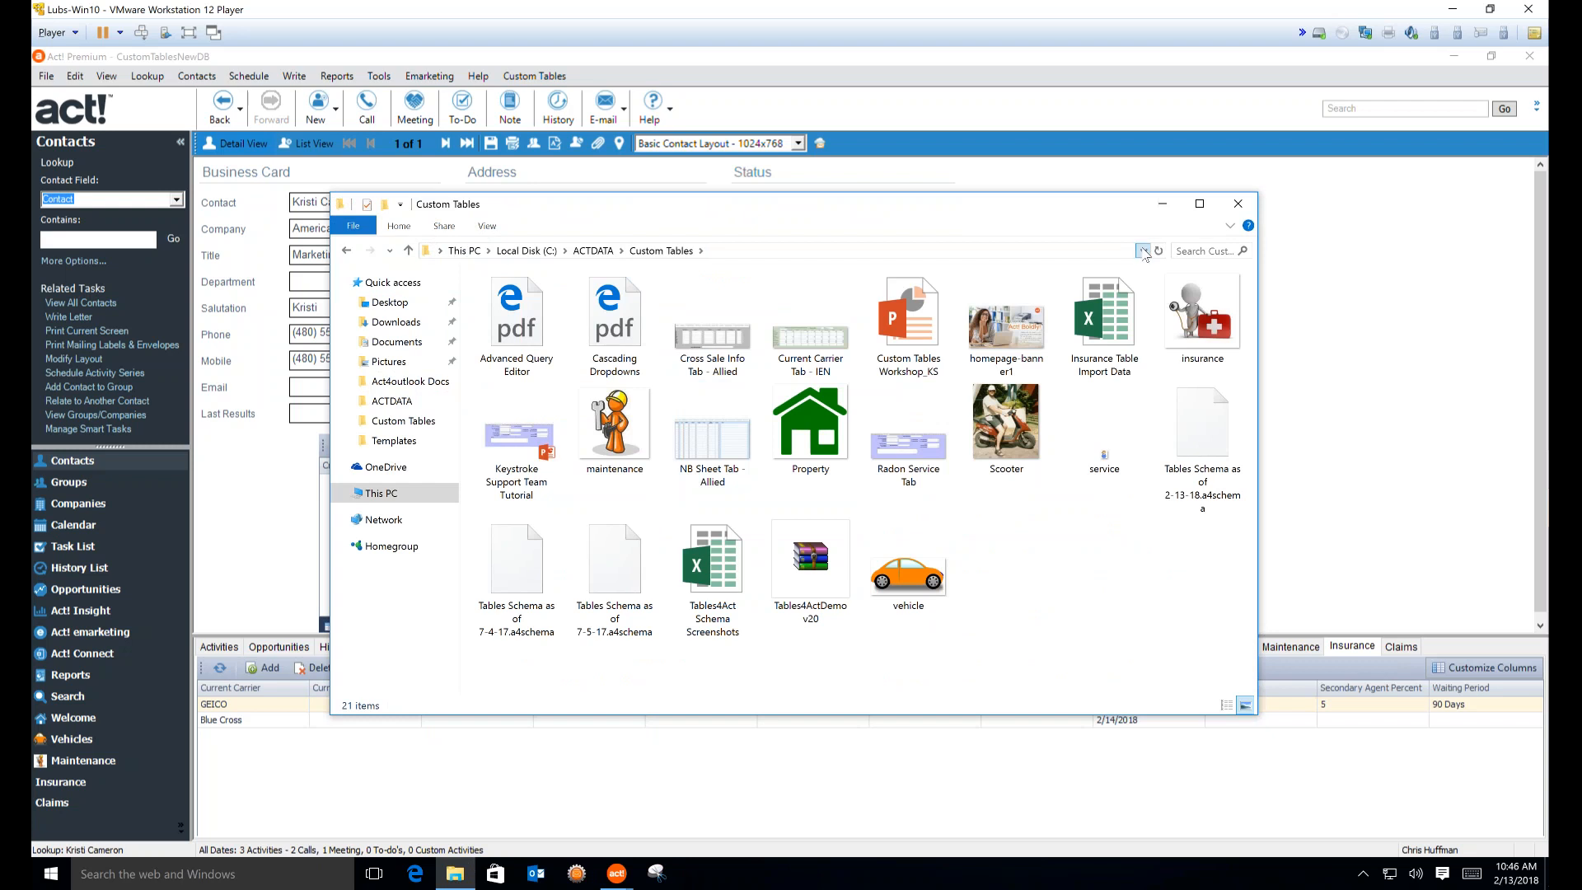
click(1128, 251)
click(1142, 250)
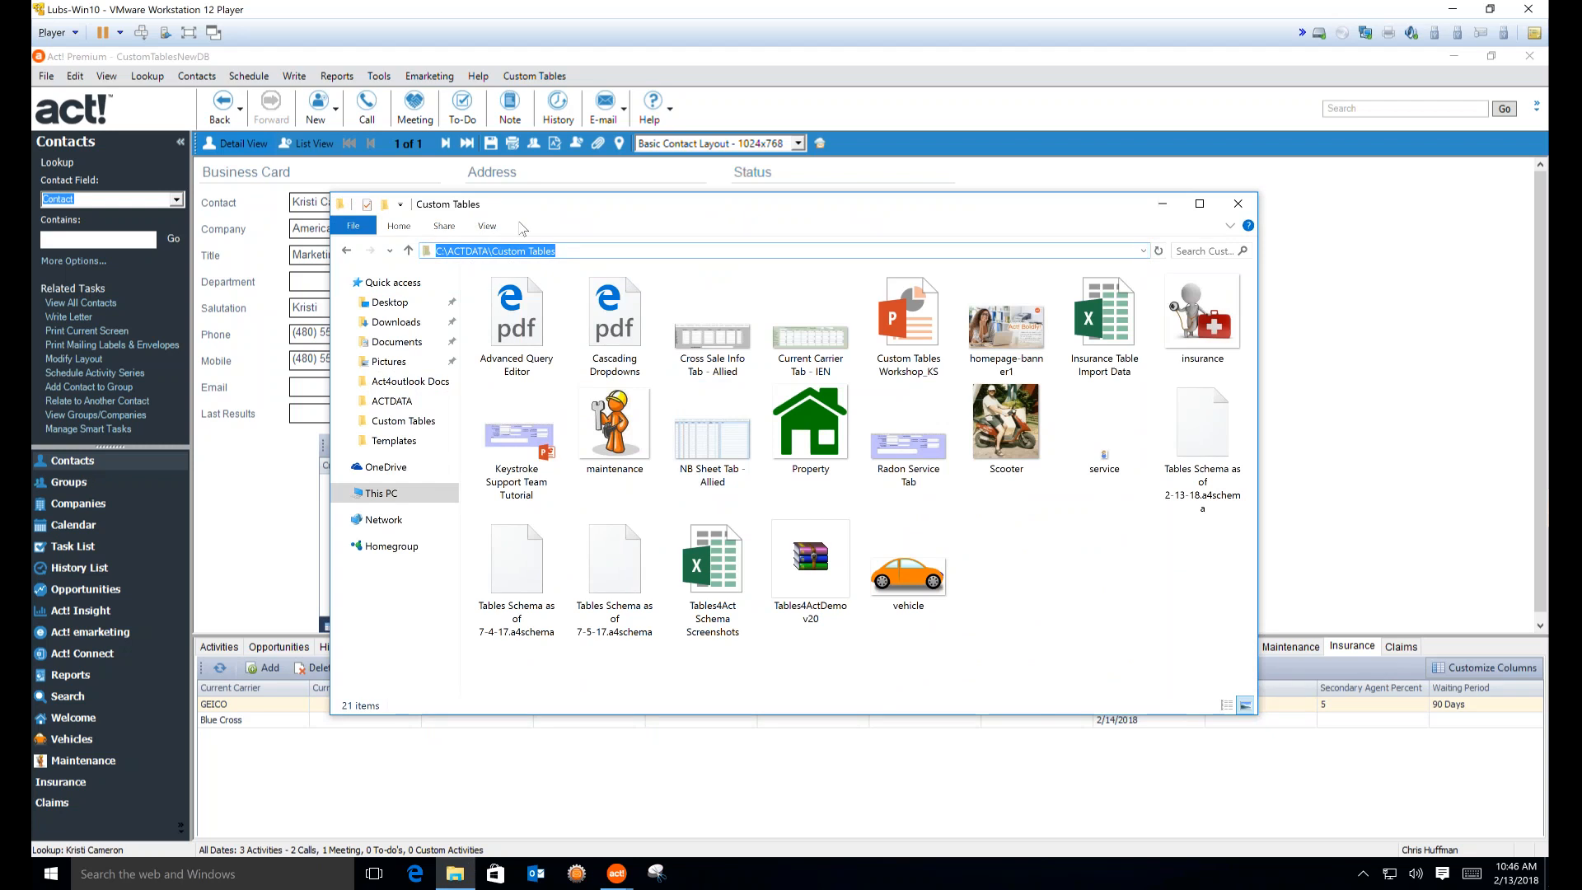
click(488, 226)
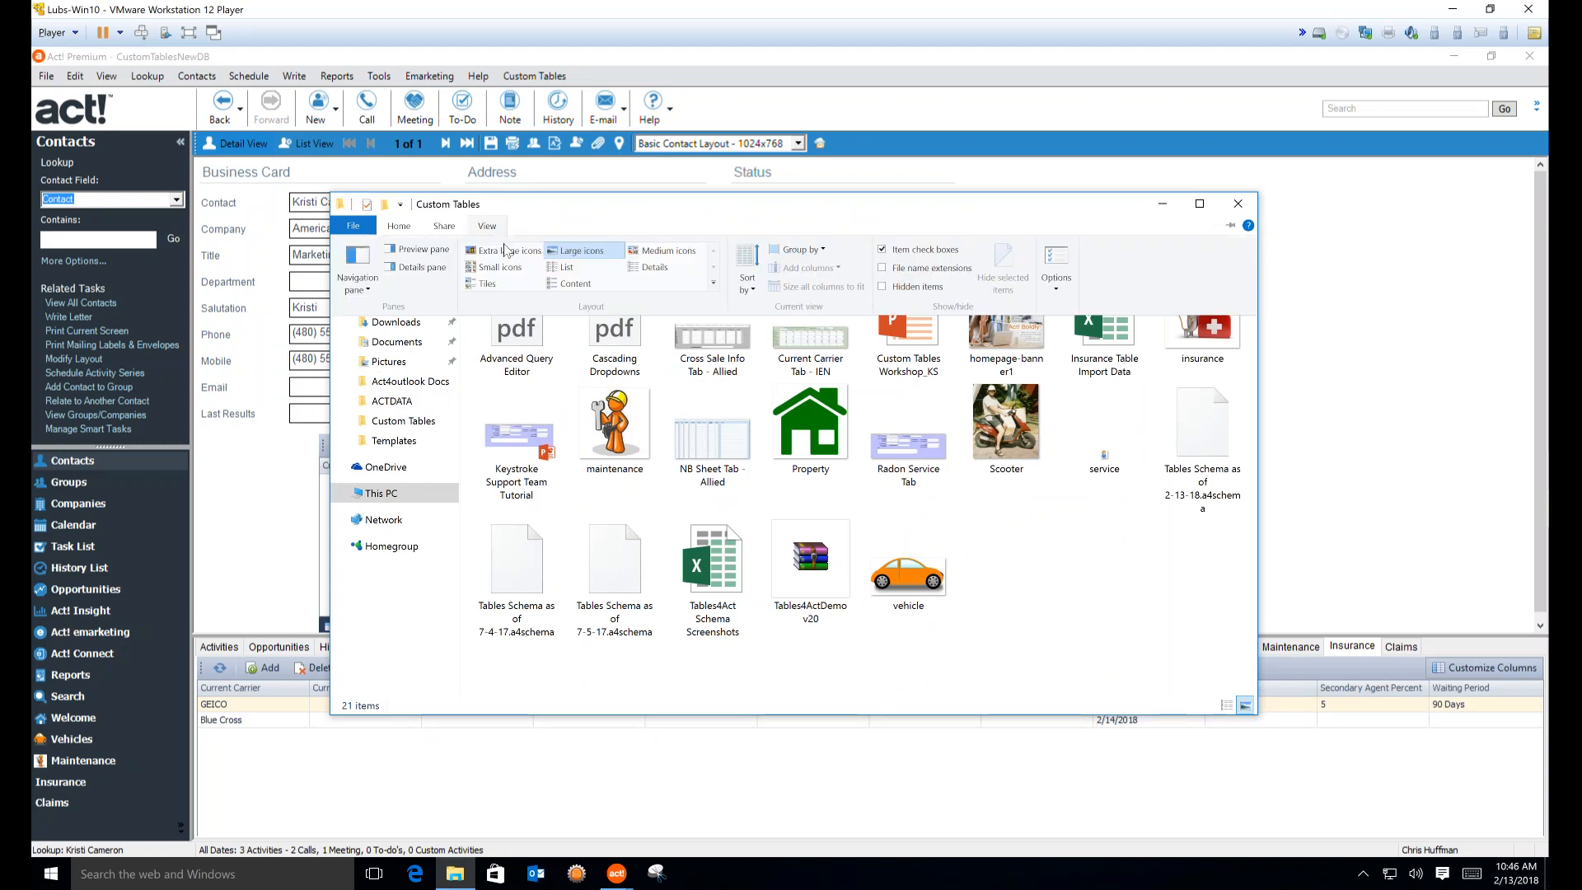
click(650, 271)
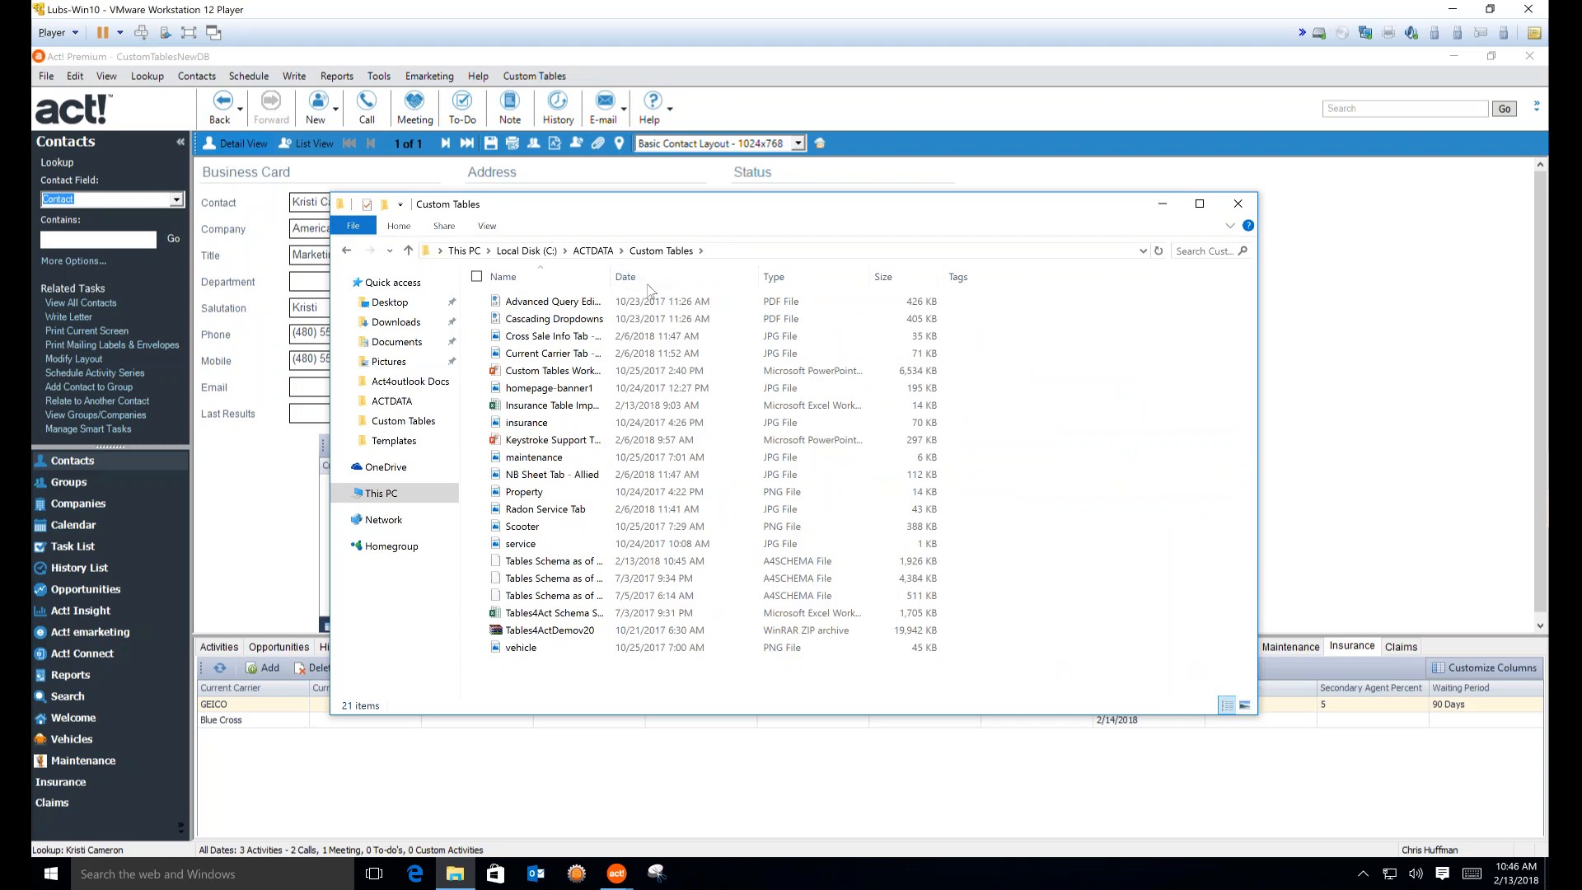
click(677, 303)
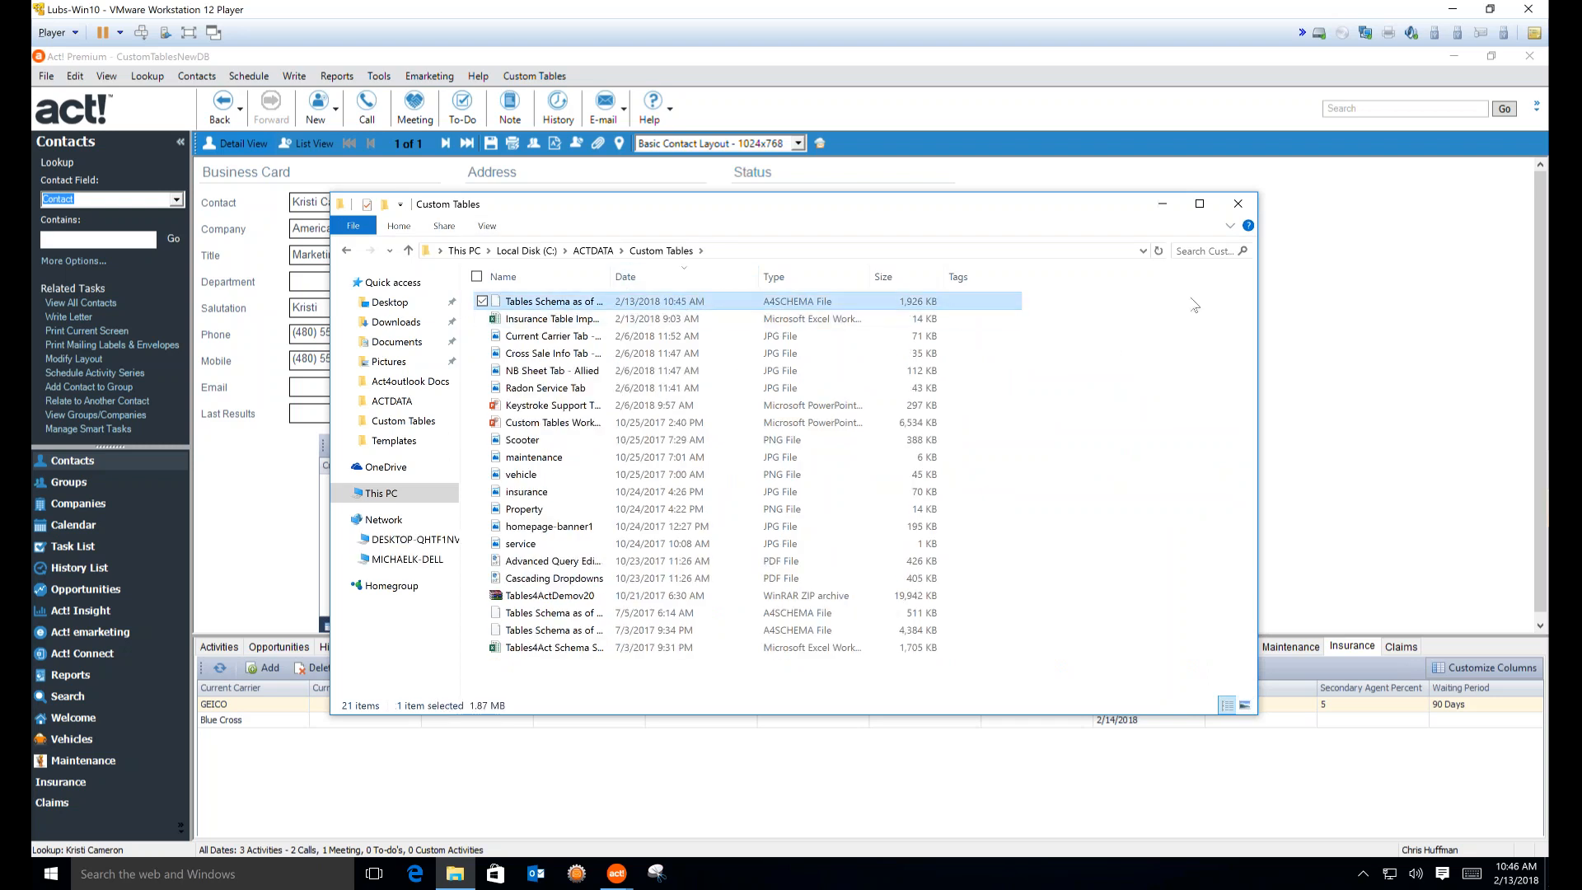
drag(609, 280, 672, 281)
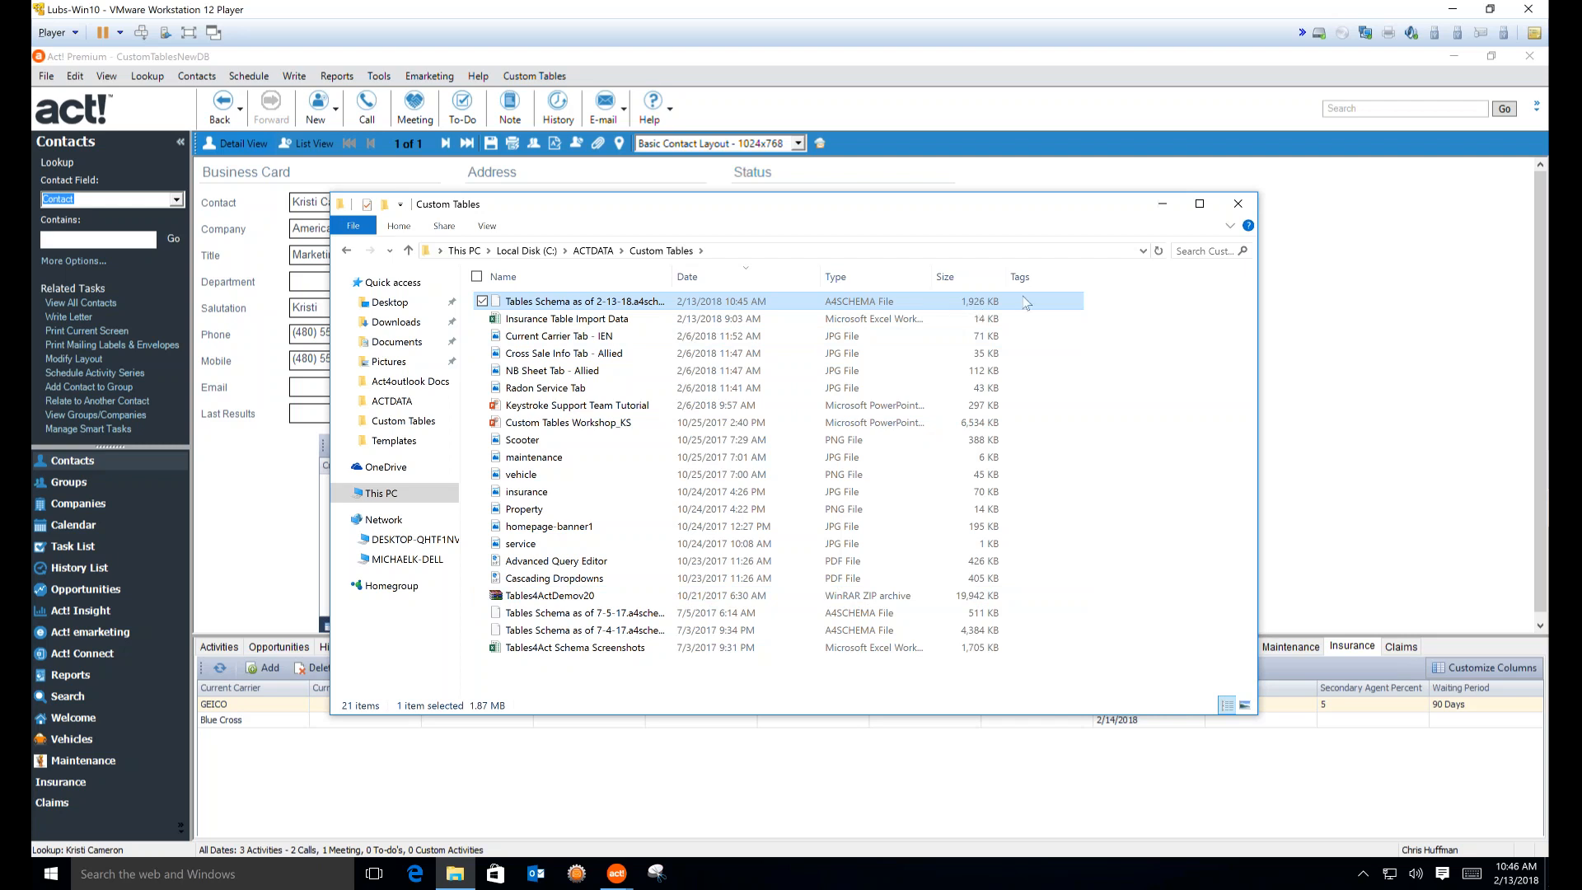
click(1162, 204)
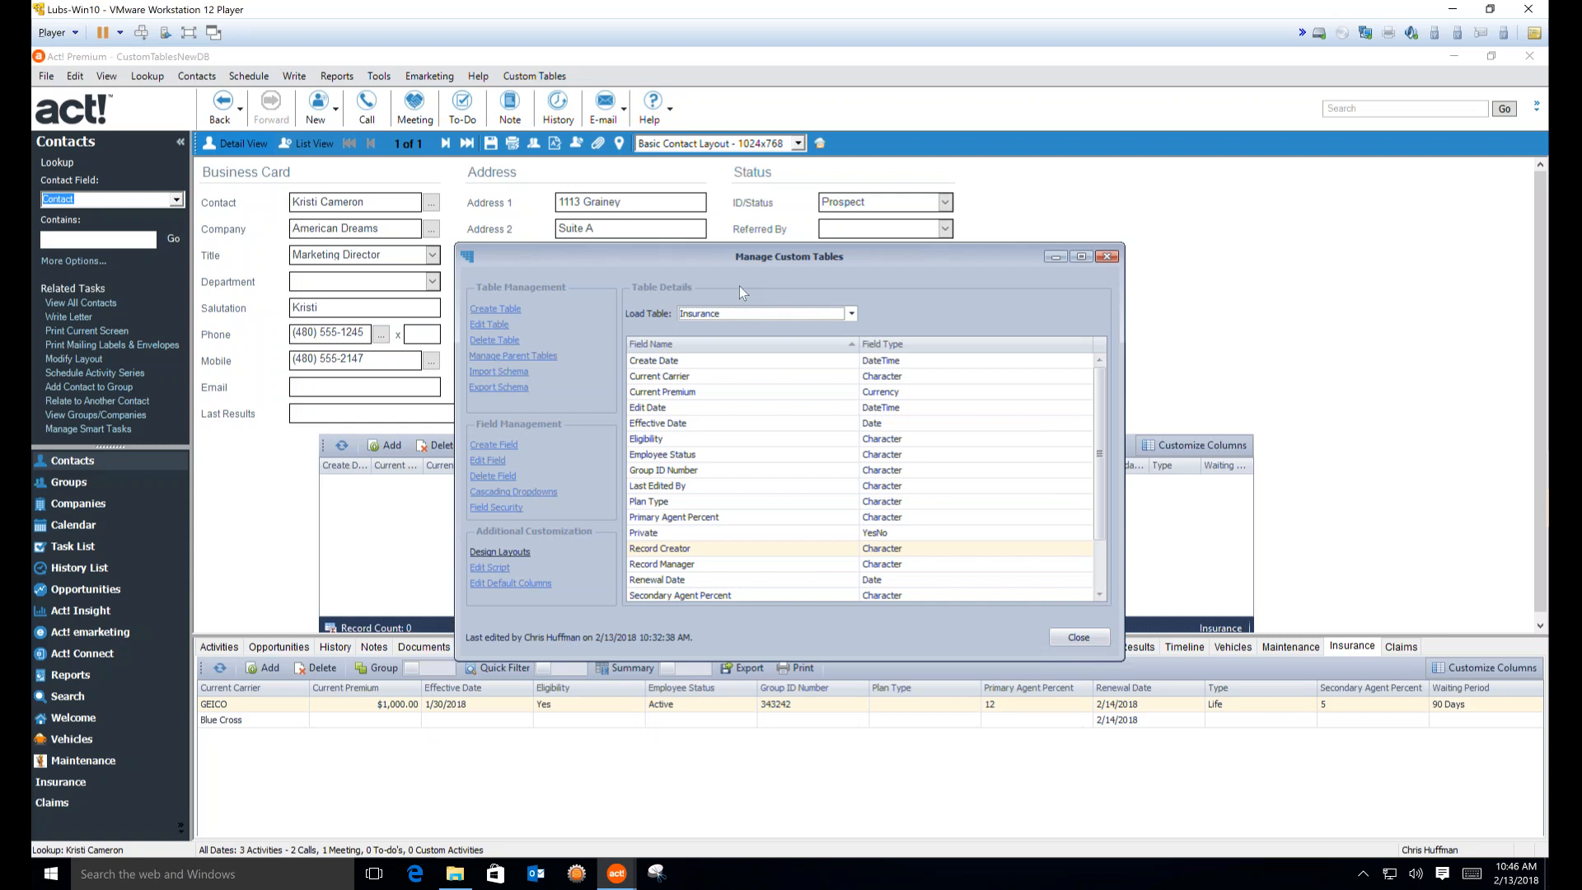
Start a schema import using the 2-13-18 file from ACTDATA\Custom Tables
click(494, 375)
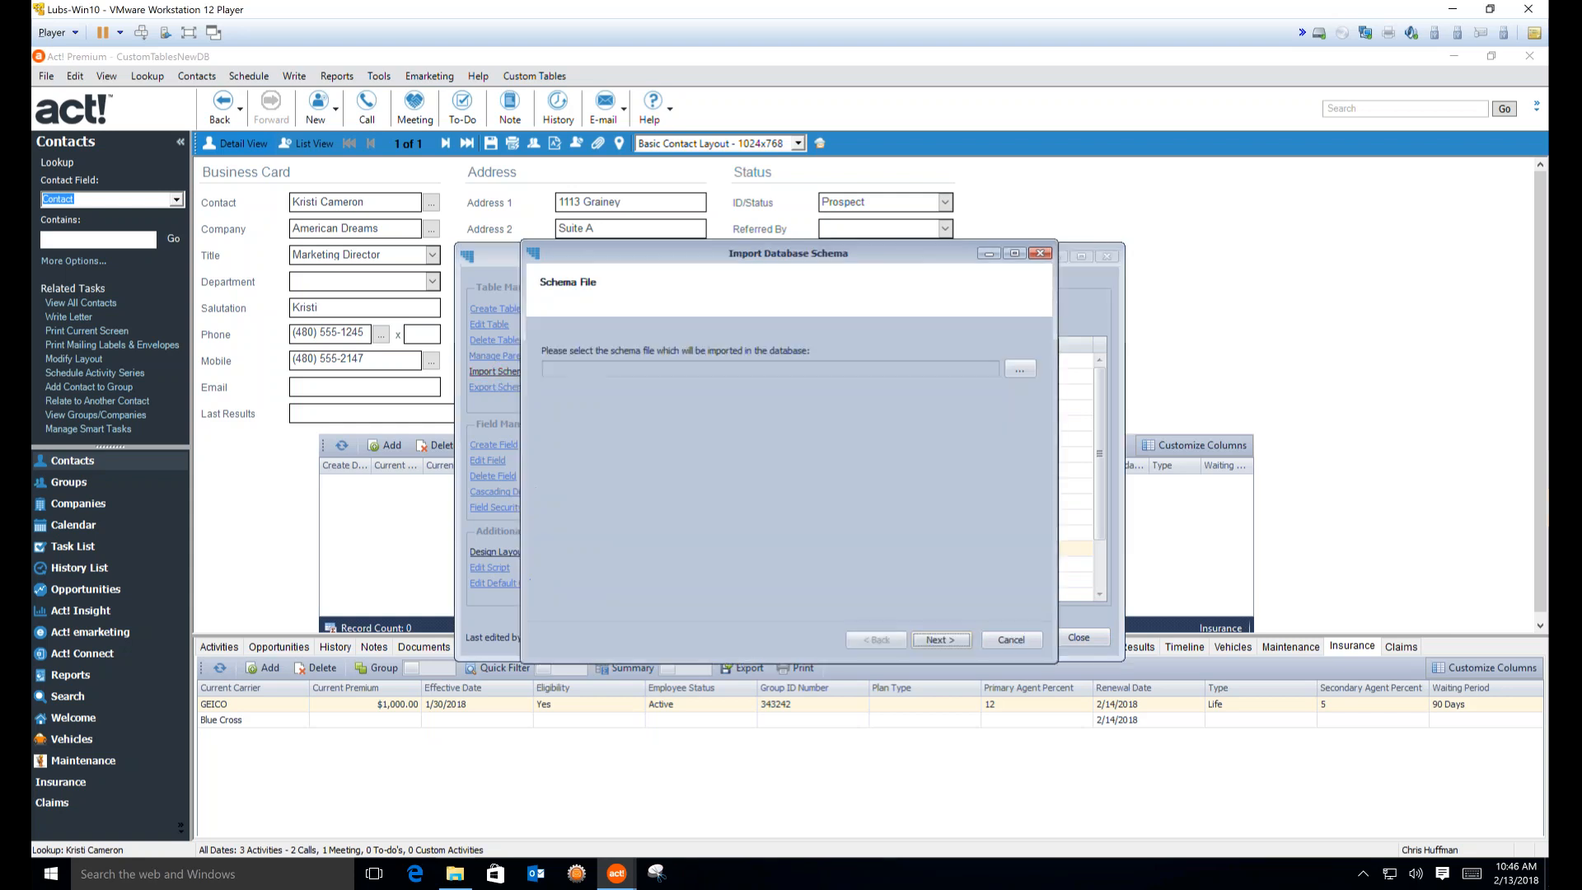
click(1019, 368)
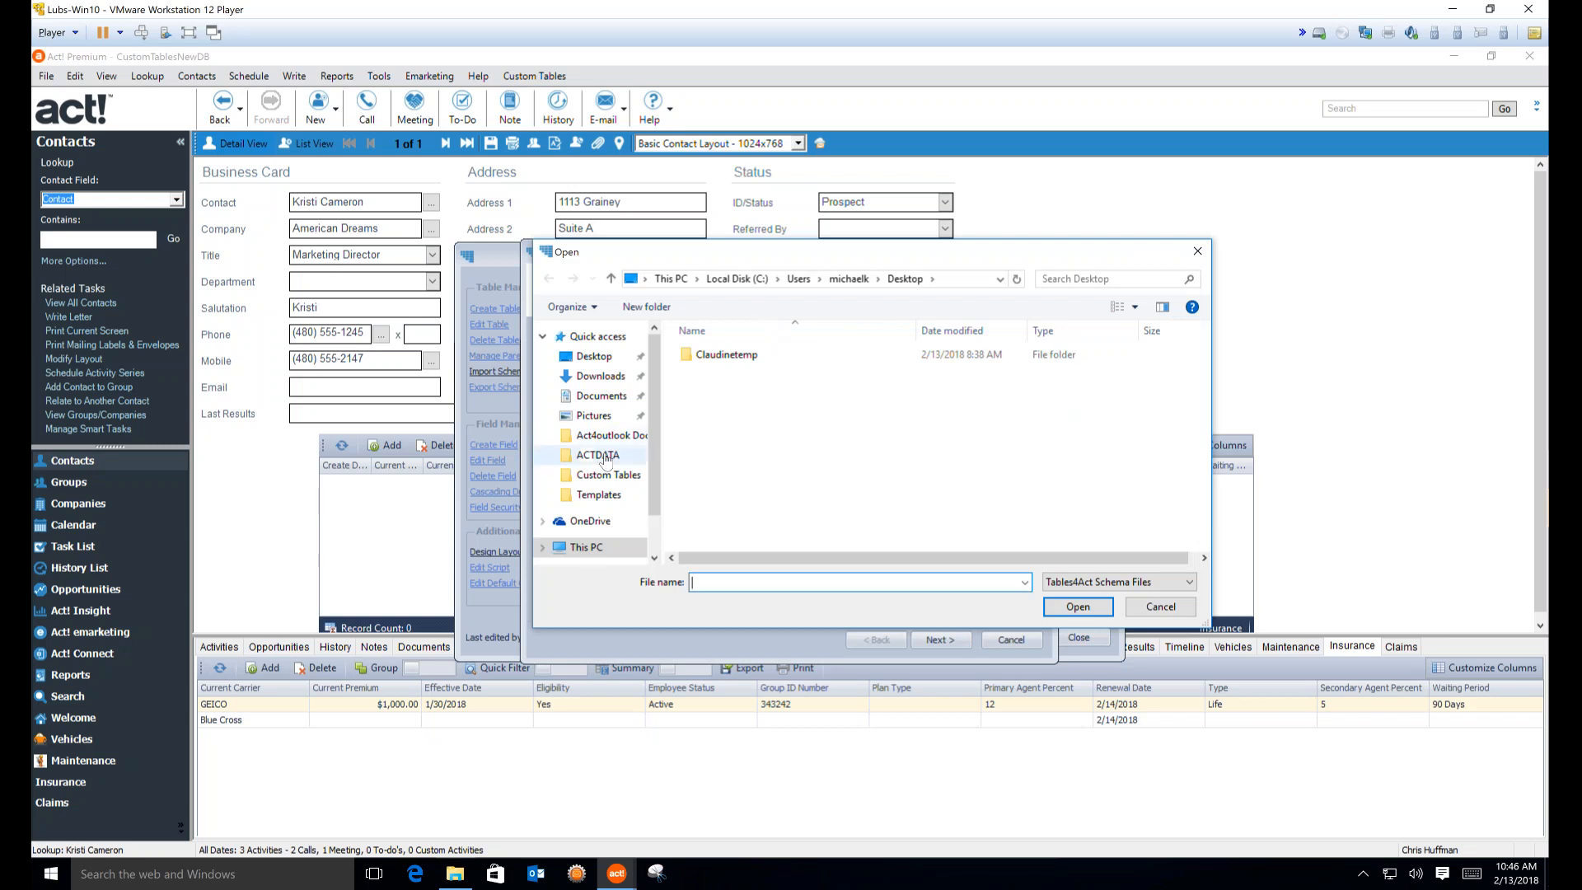
click(597, 455)
double_click(729, 354)
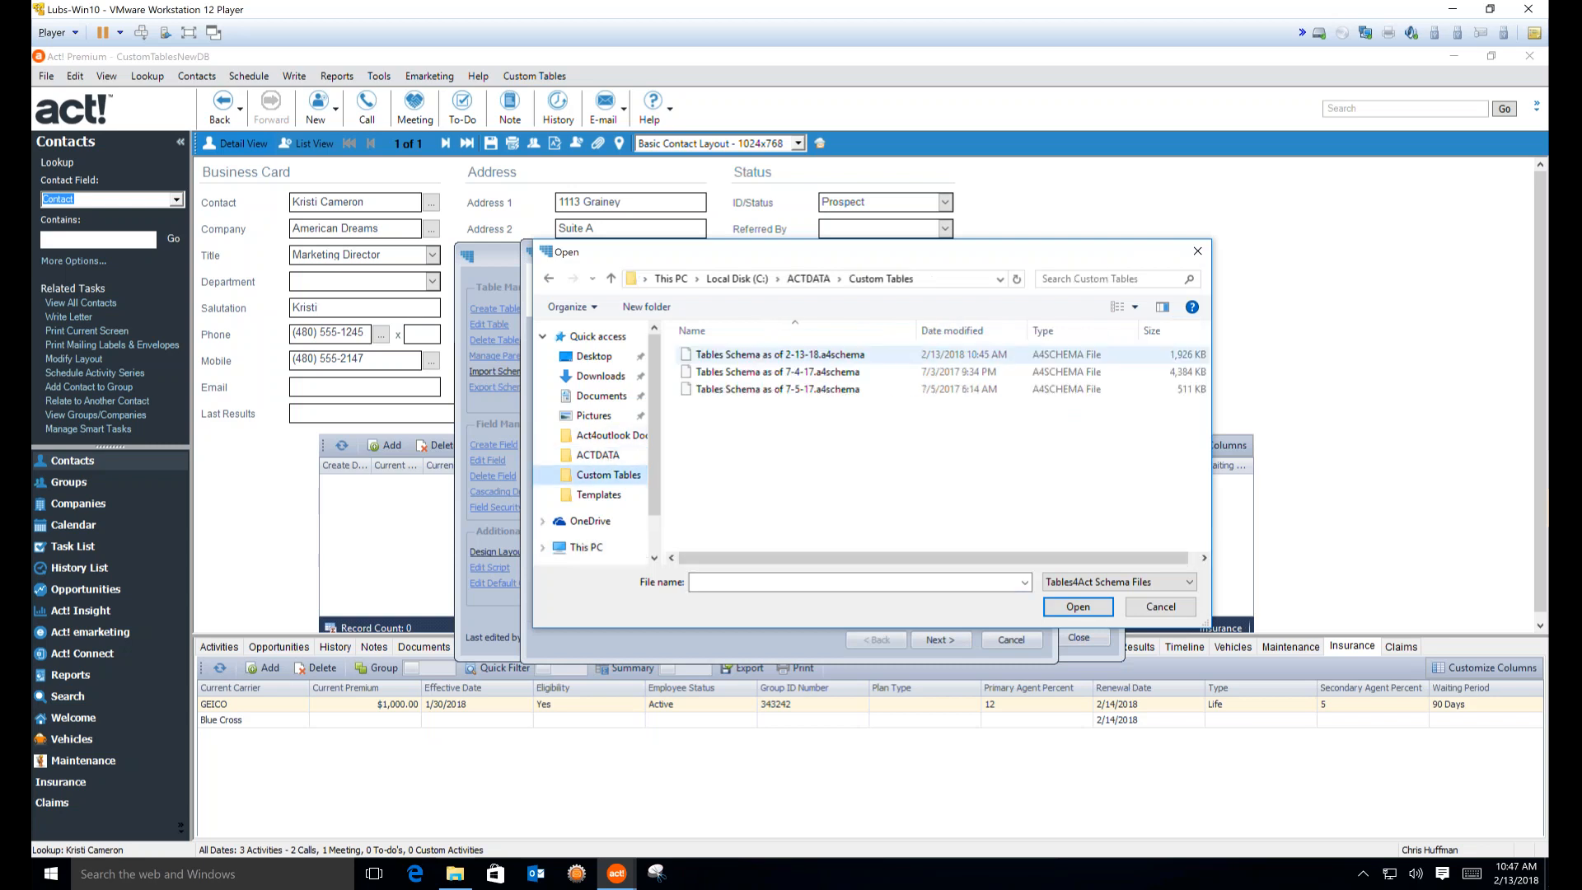
click(763, 359)
double_click(764, 363)
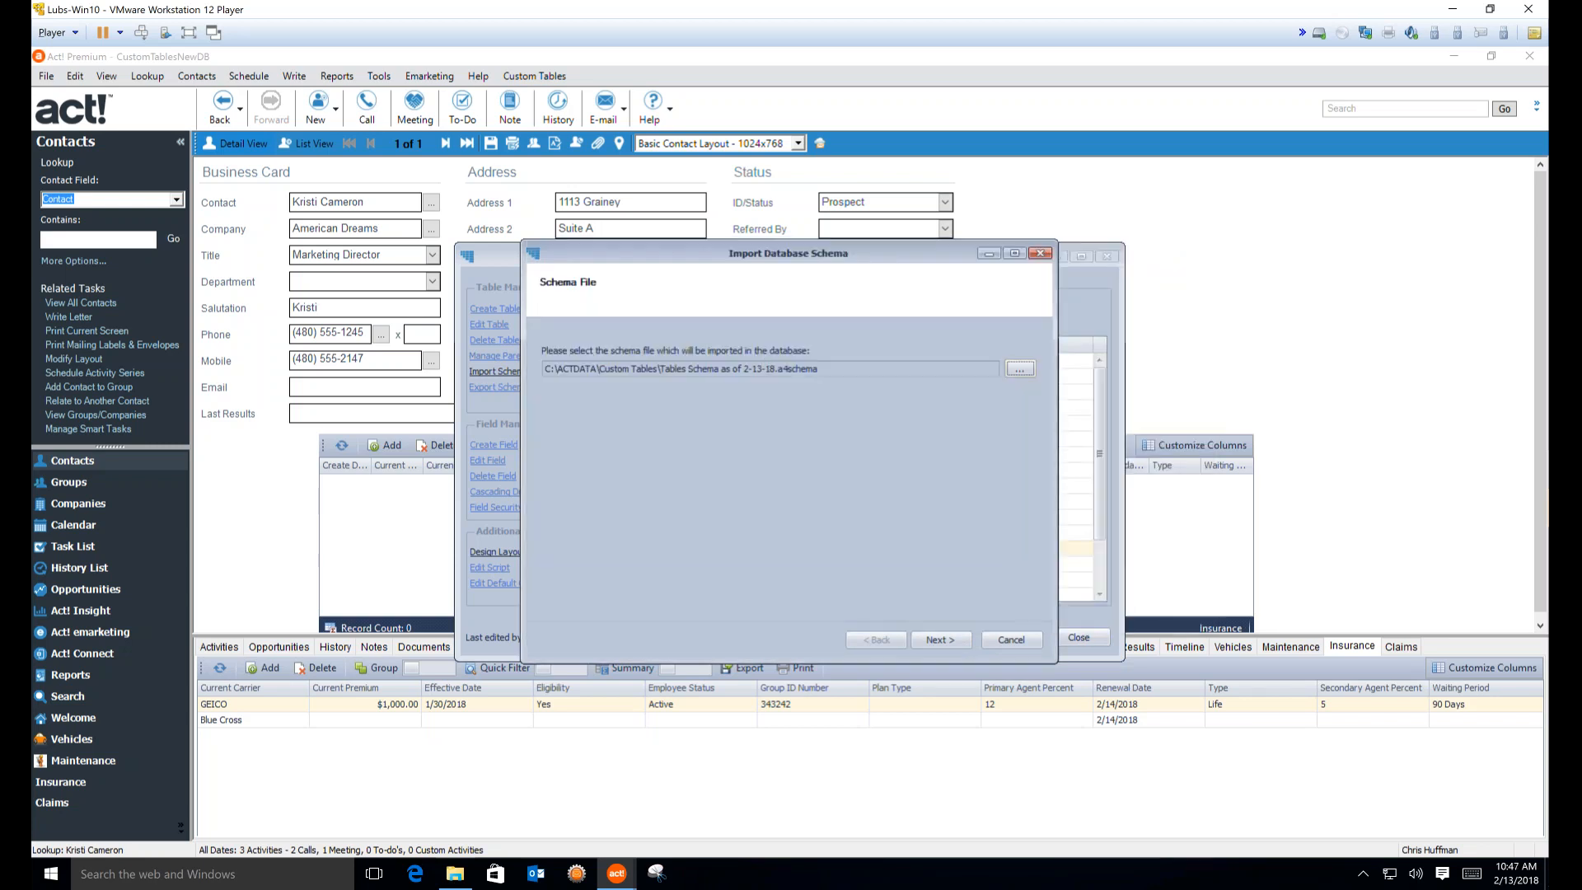
Keep all tables and the default import options, advancing to confirmation
click(937, 640)
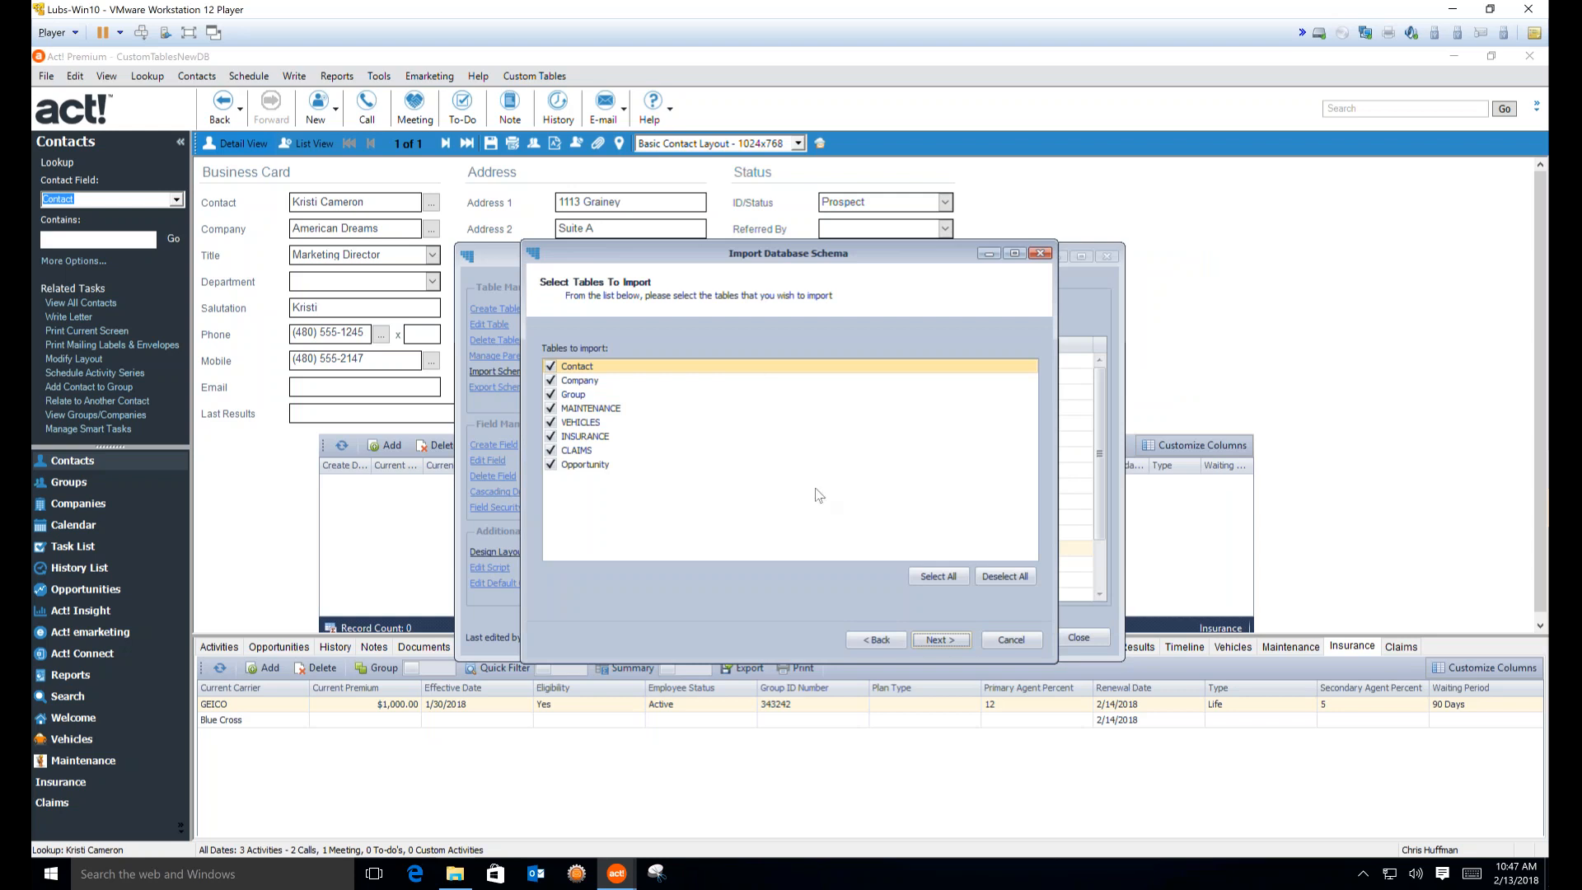
click(939, 639)
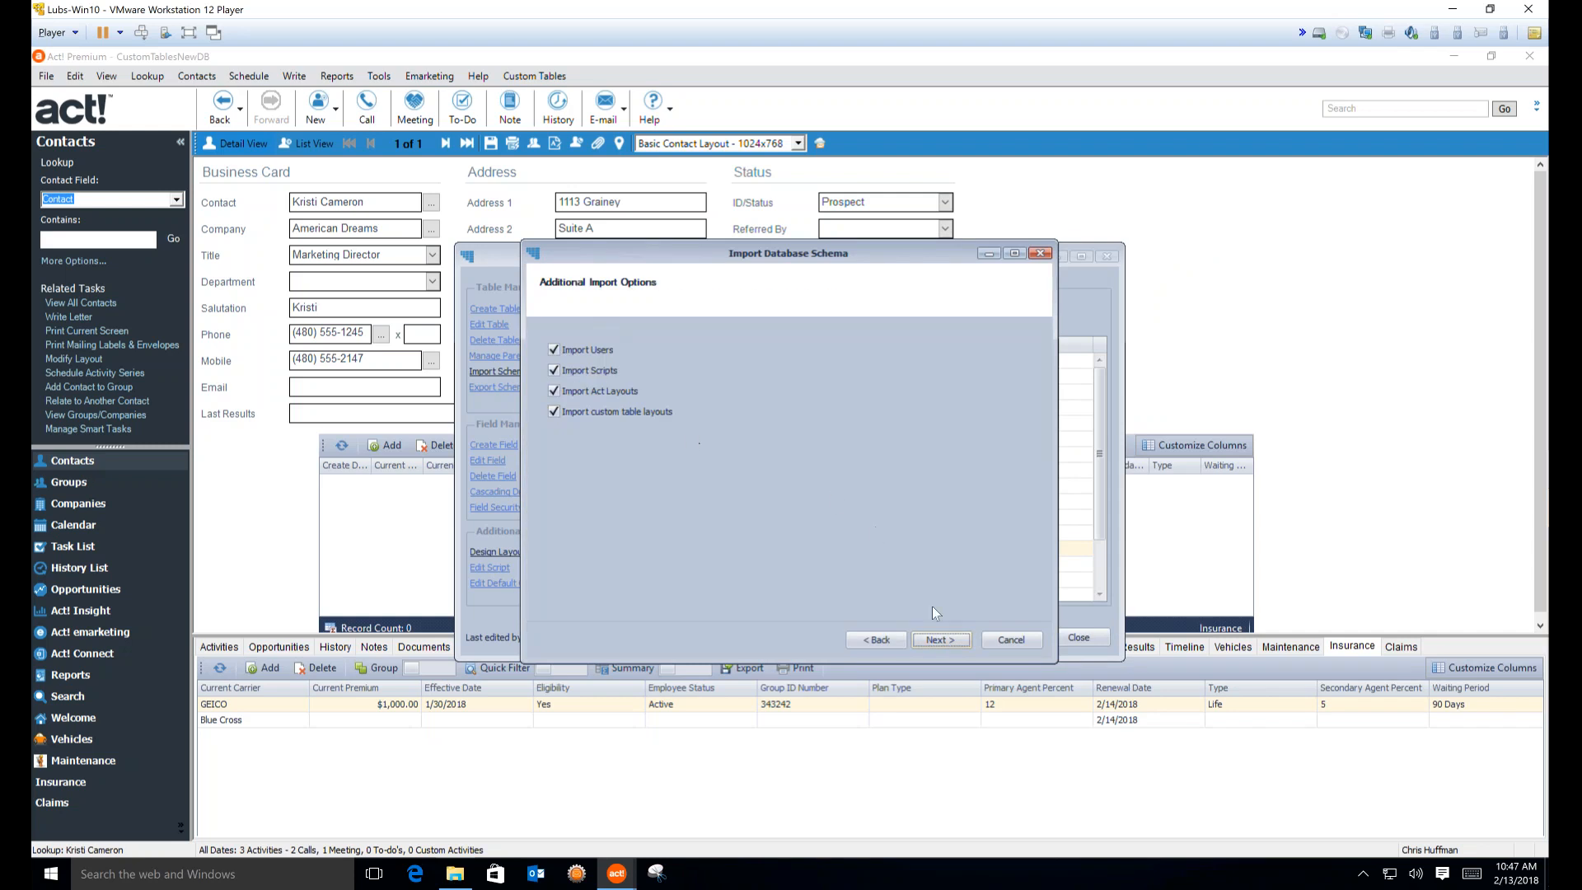
click(939, 640)
Start the all-tables import, dismiss the Toll-Free Extension conflict error, then cancel the wizard
click(939, 639)
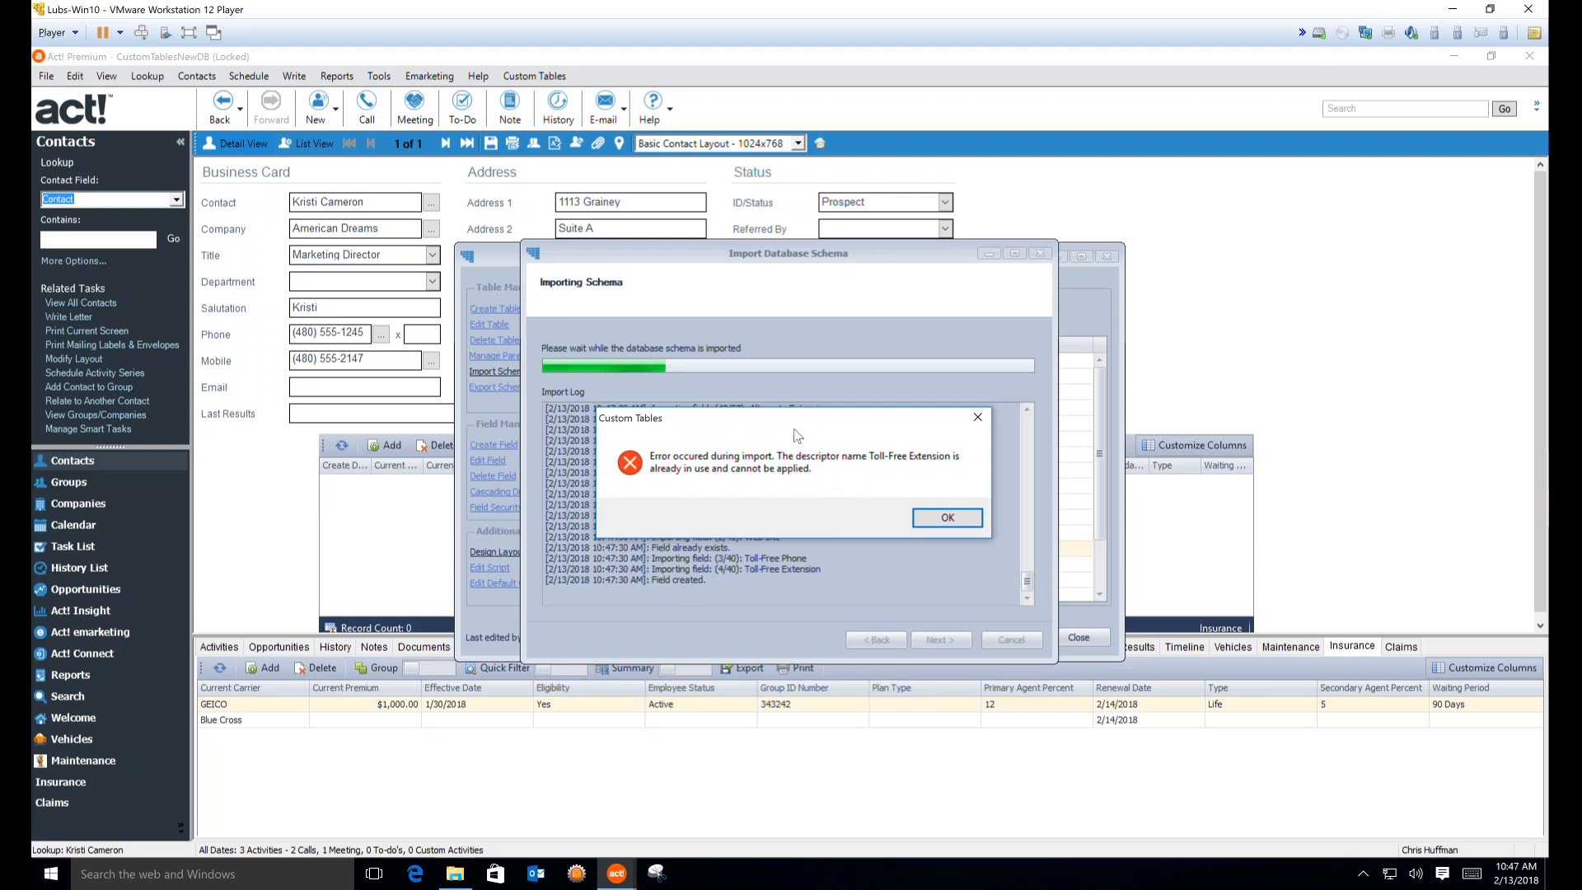
drag(808, 421, 827, 426)
click(968, 525)
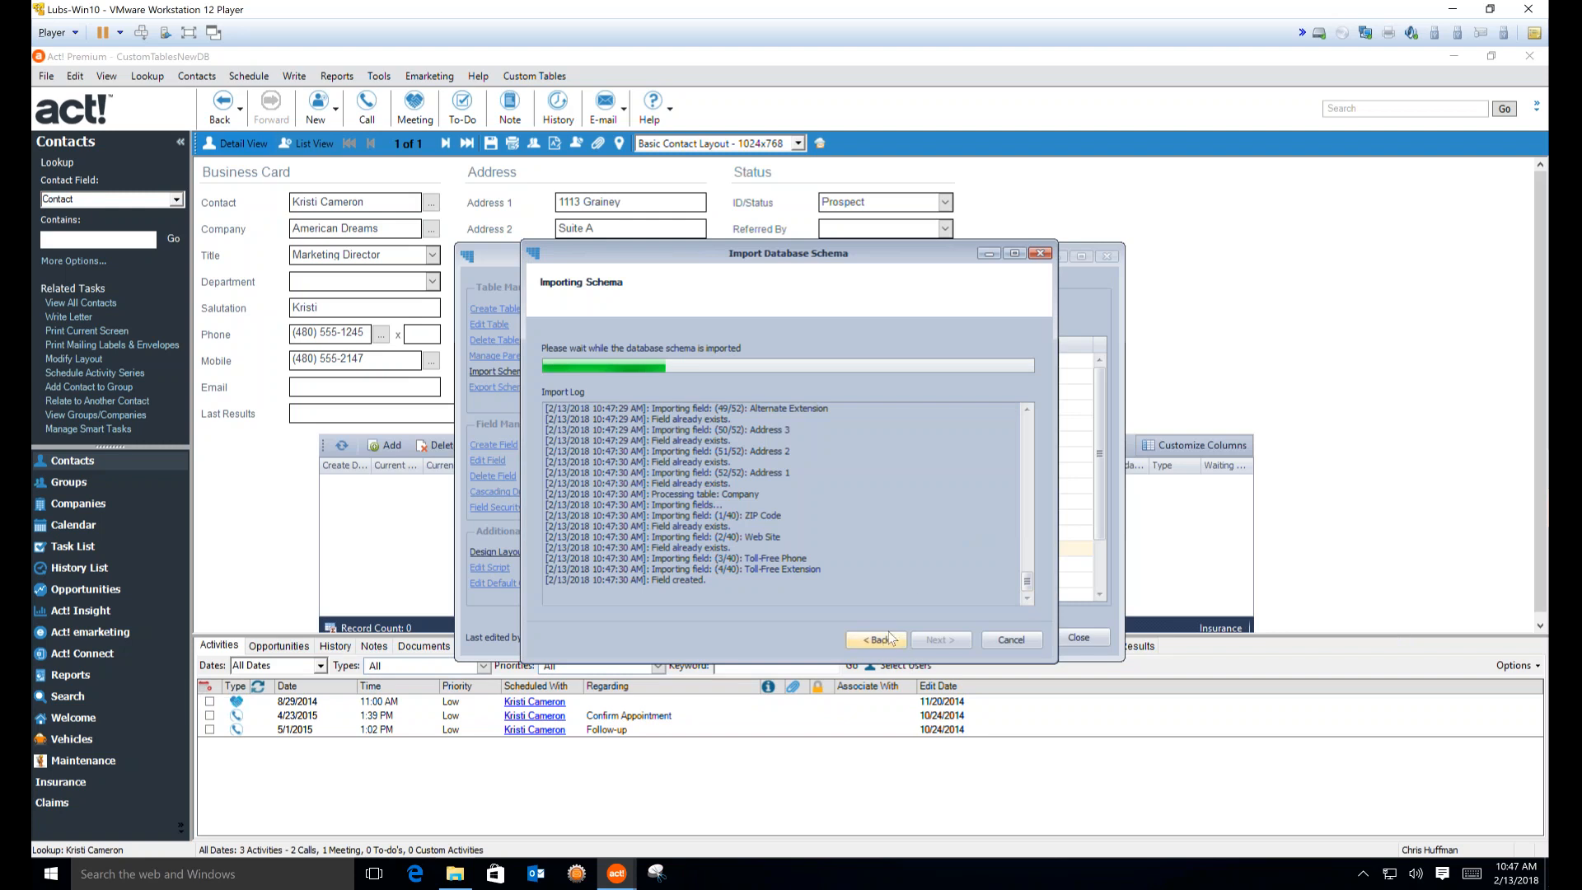
click(1020, 639)
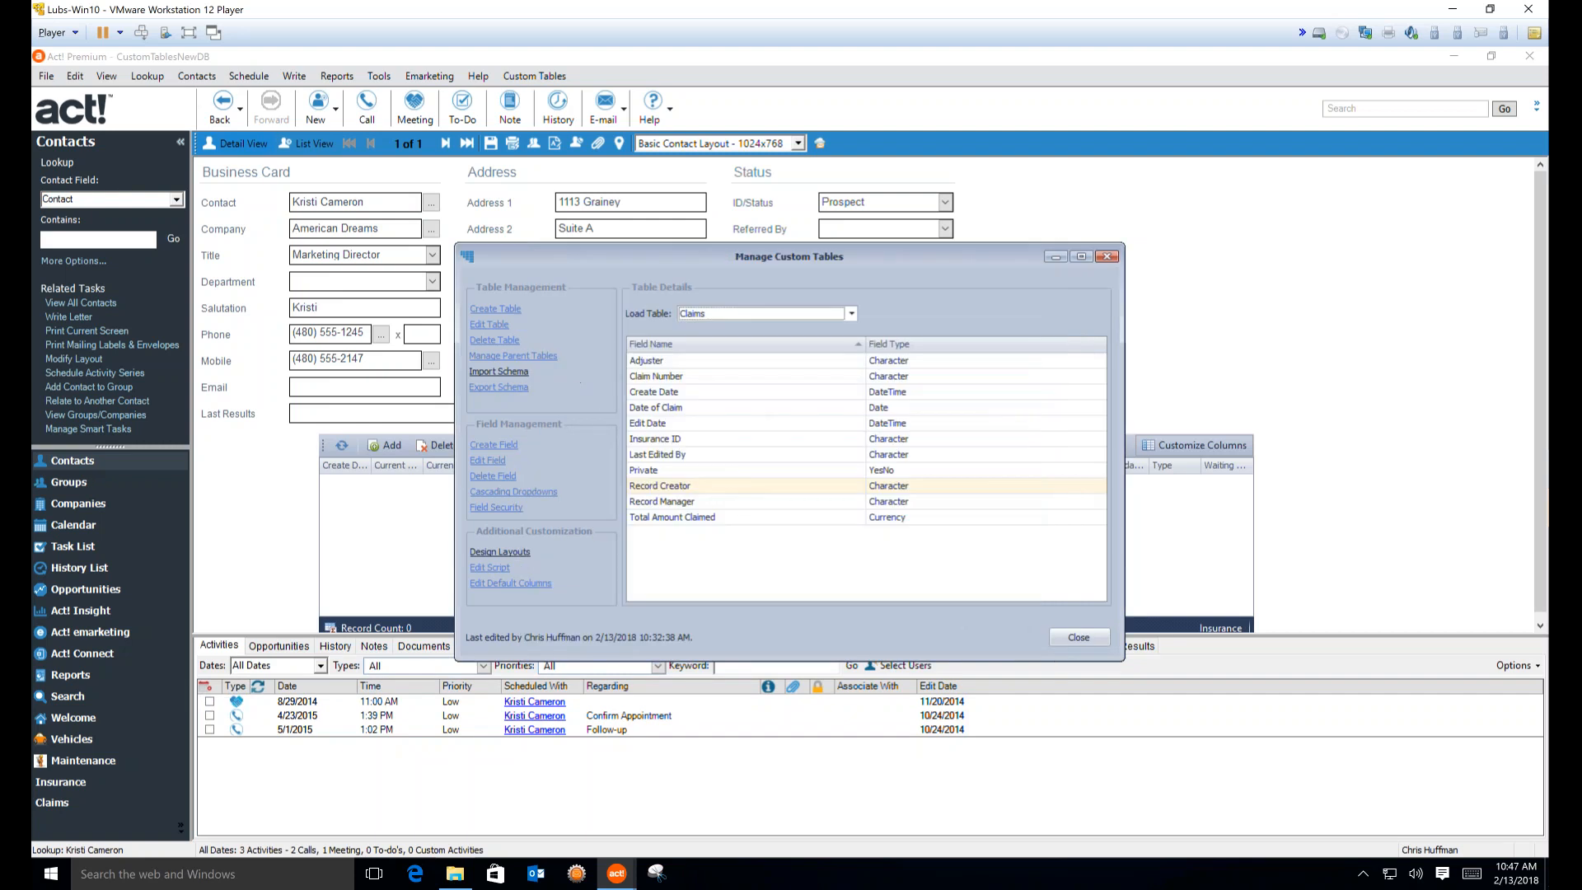
Begin a new schema import using the 2-13-18 .a4schema file from the Custom Tables folder
click(498, 372)
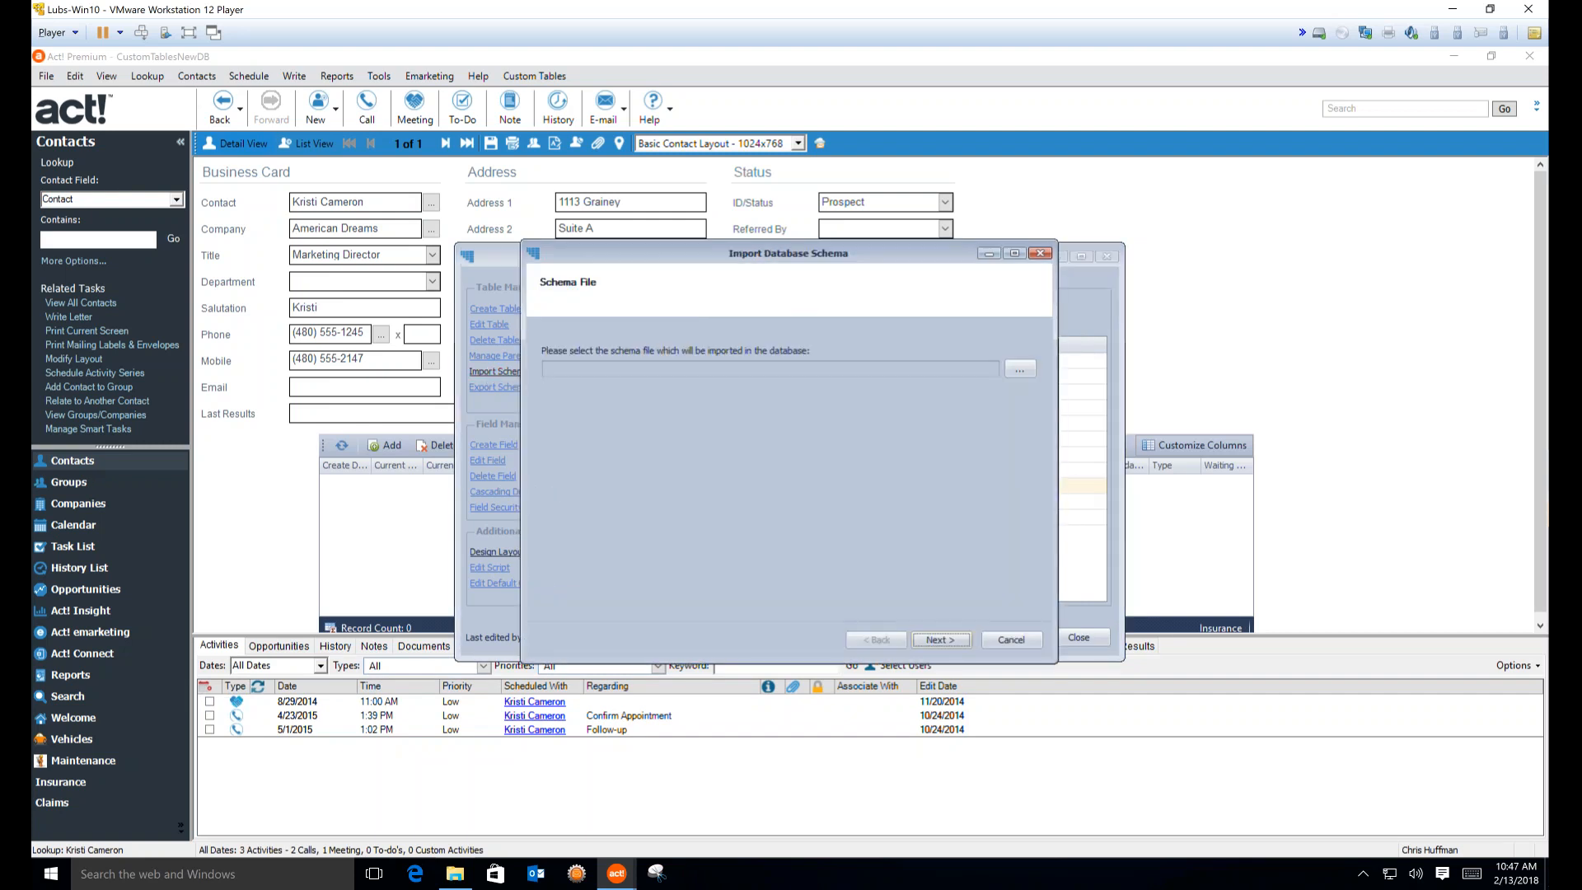
click(1019, 369)
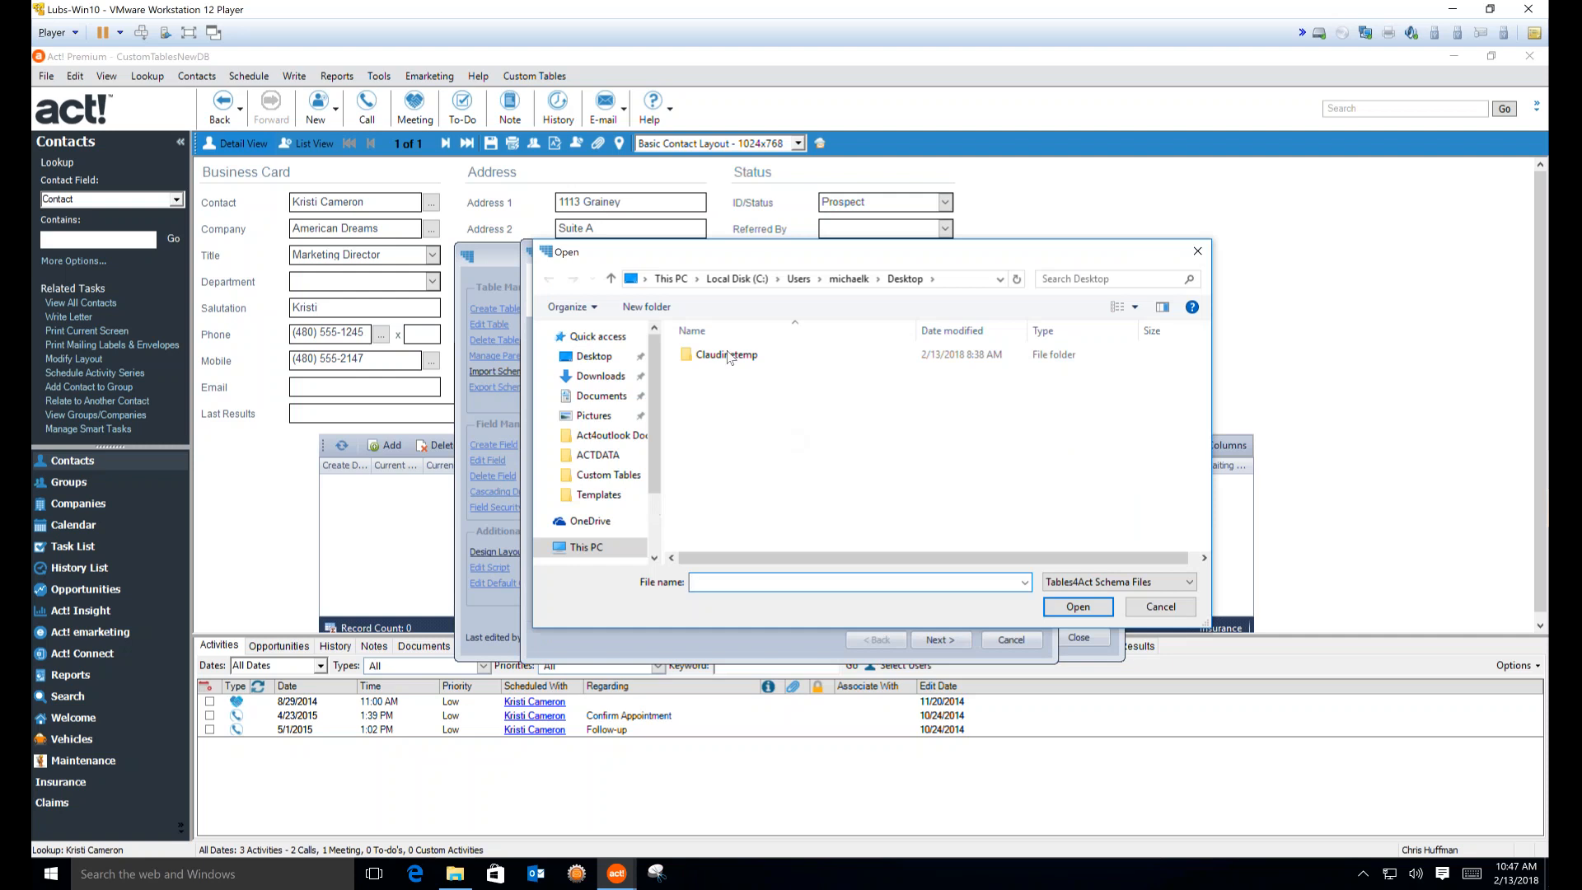
click(608, 474)
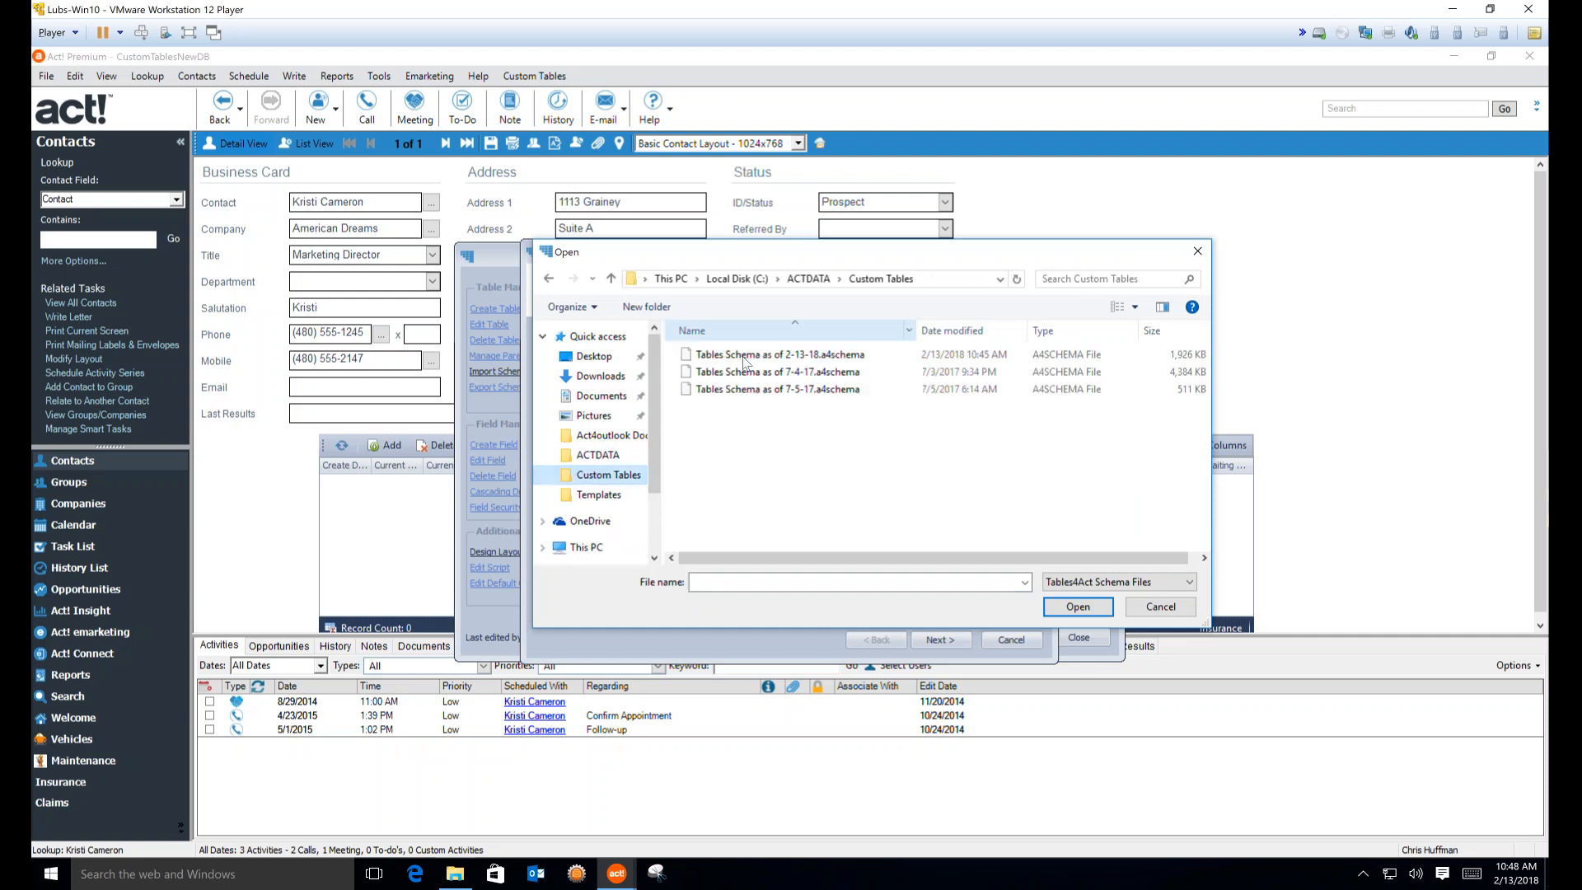
double_click(743, 356)
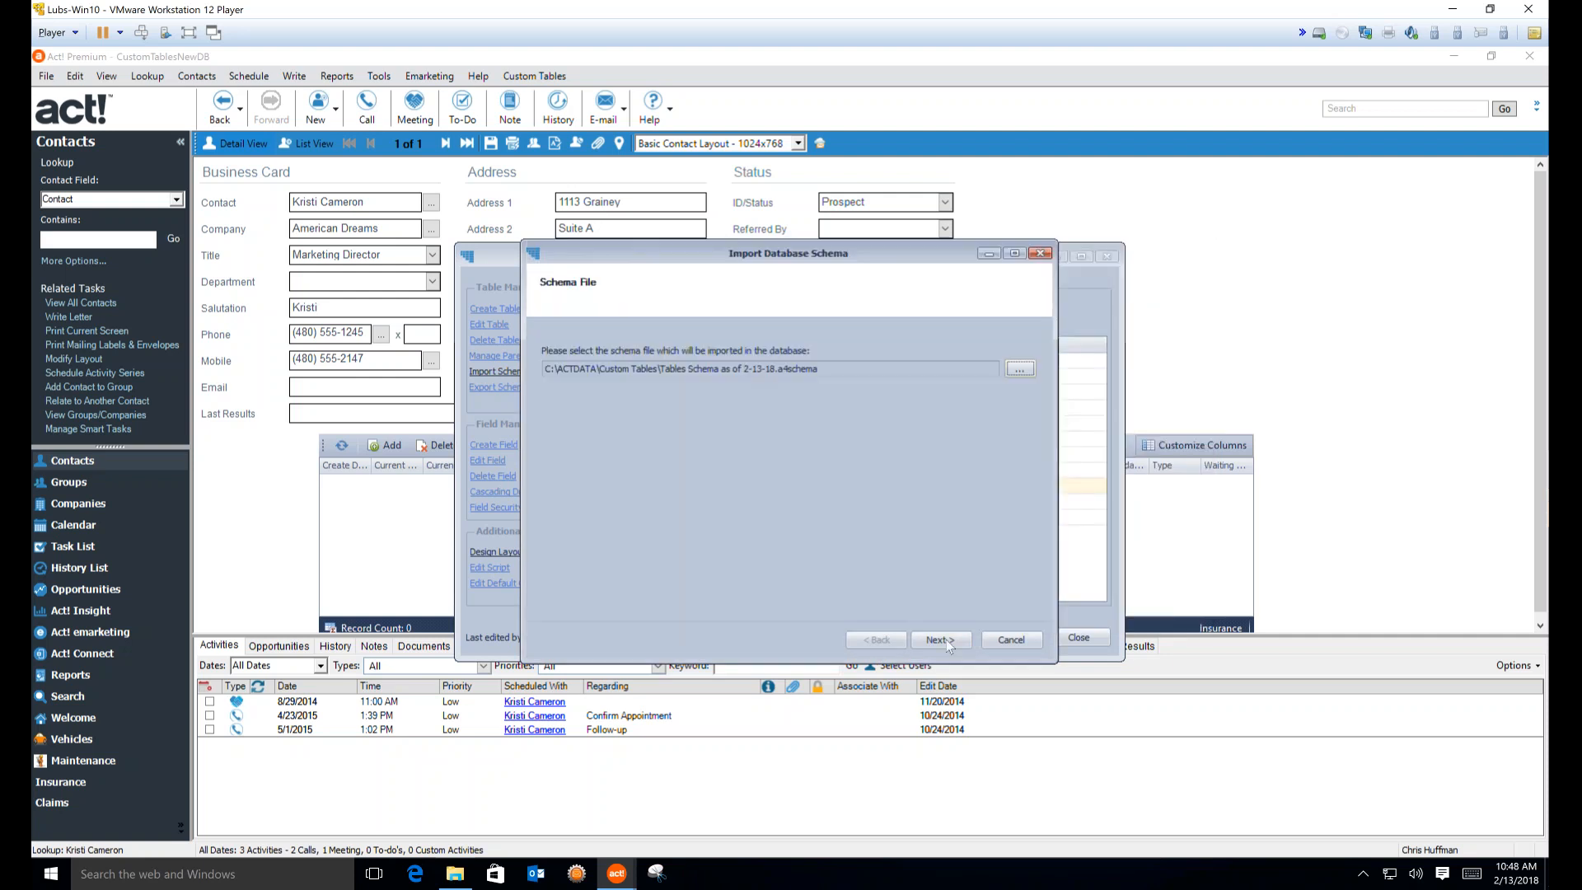
click(946, 639)
Exclude the Contact, Company, Group and Opportunity tables and accept the additional import options
click(588, 368)
click(589, 381)
click(590, 395)
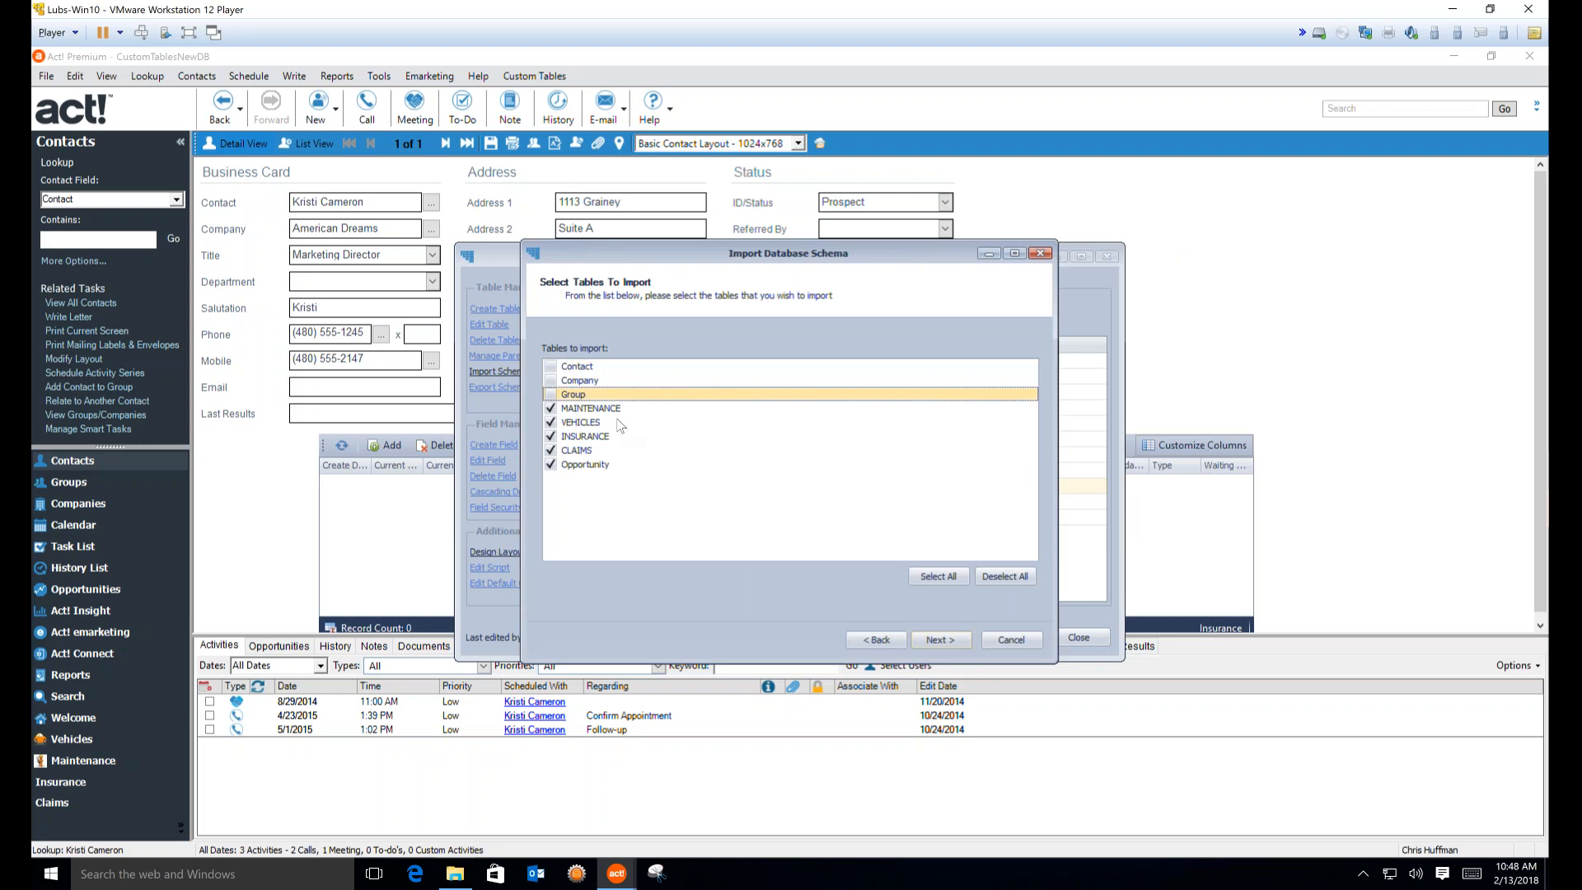
click(595, 466)
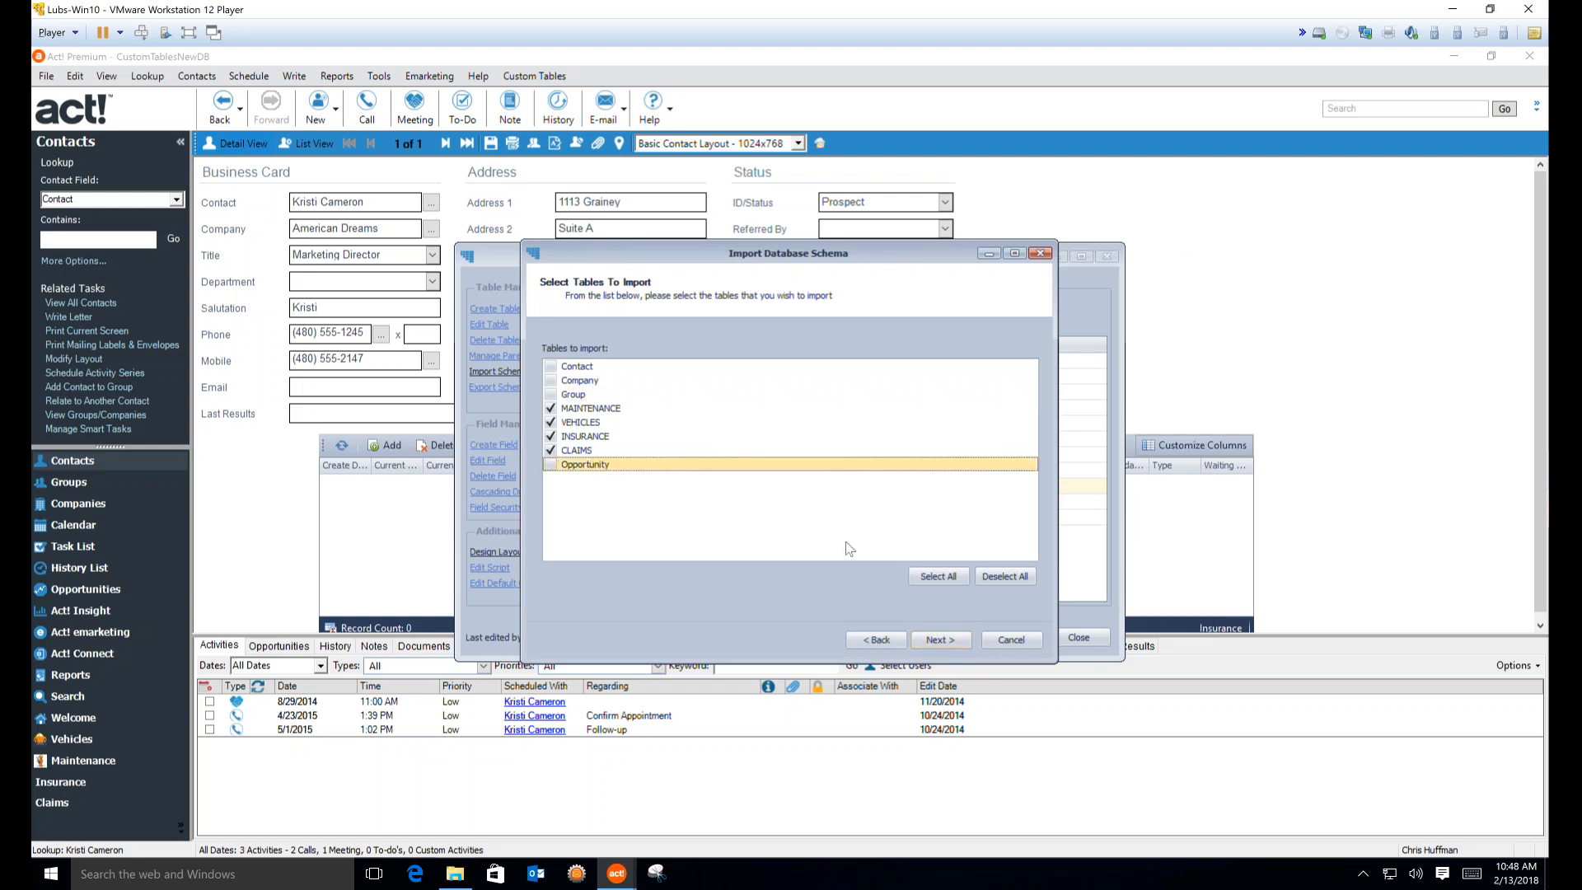
click(945, 639)
click(934, 642)
Confirm the import of the MAINTENANCE, VEHICLES, INSURANCE and CLAIMS tables and finish the wizard
click(942, 637)
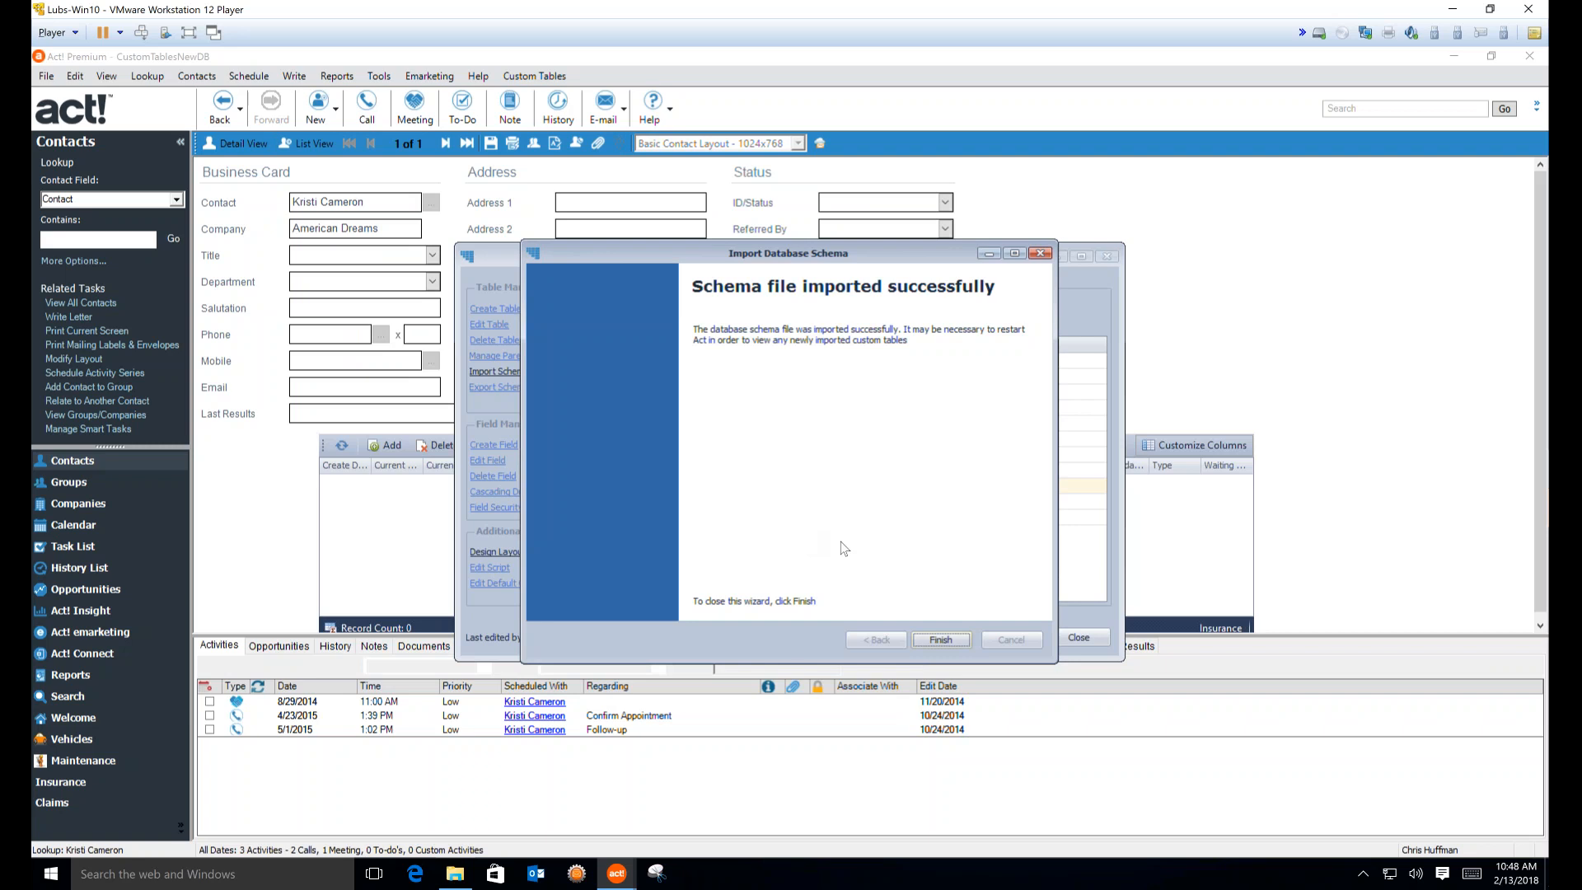
click(941, 640)
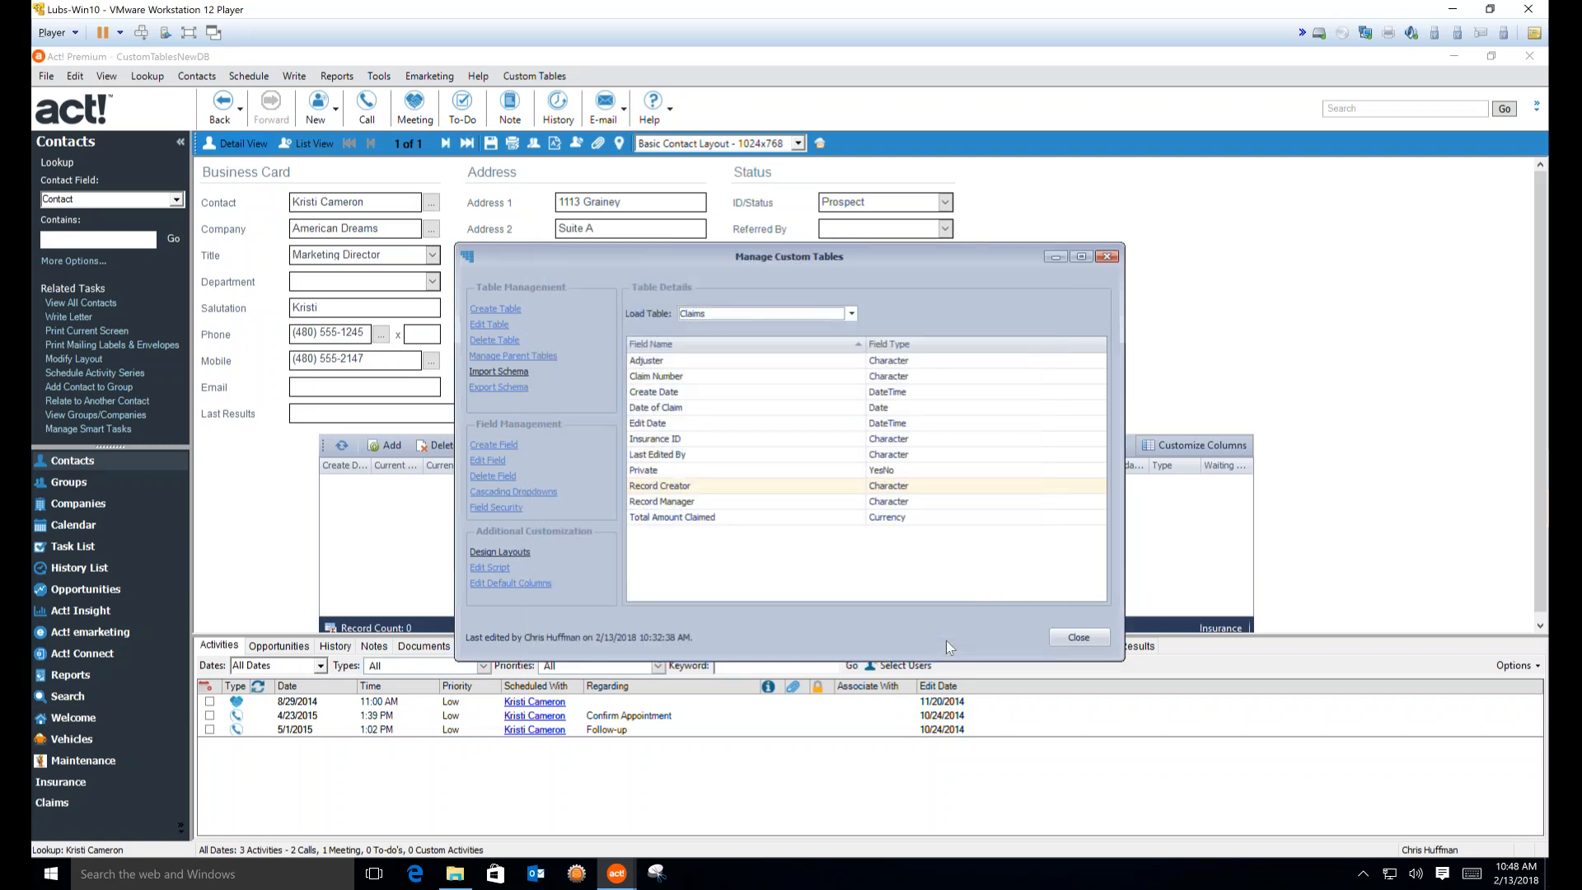